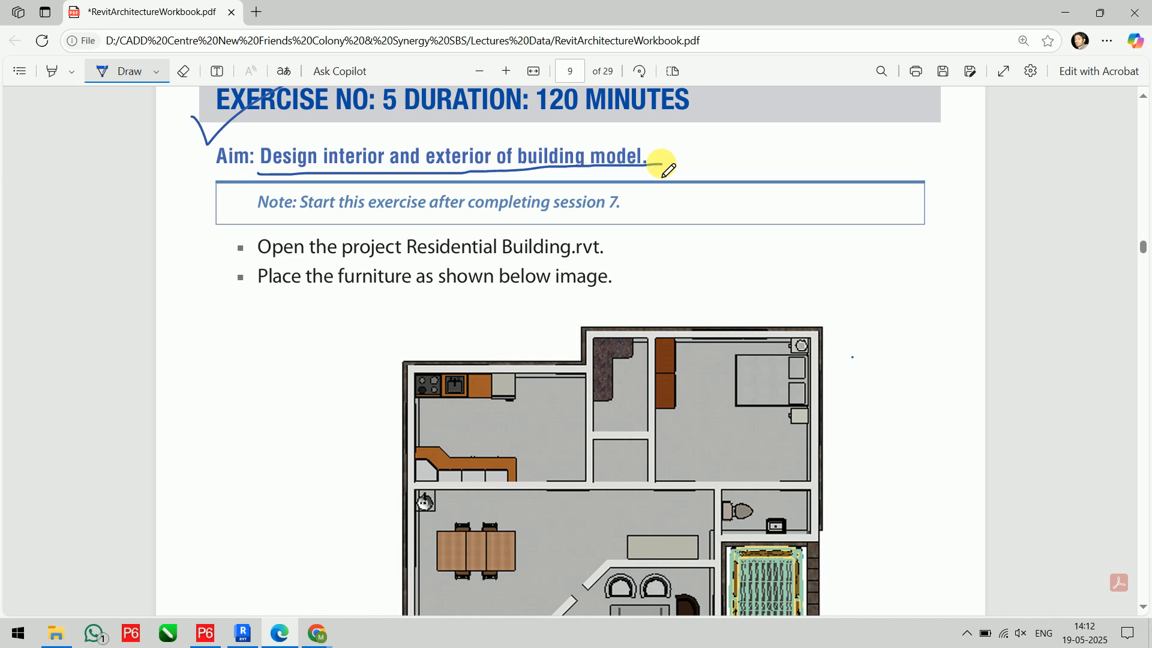
- On Fig 6: Elevation-South, outline the first-floor window and slanted frame, underline the porch base, tick the small window and mark two columns
{"action": "scroll", "coordinate": [673, 217], "scroll_direction": "down", "scroll_amount": 20}
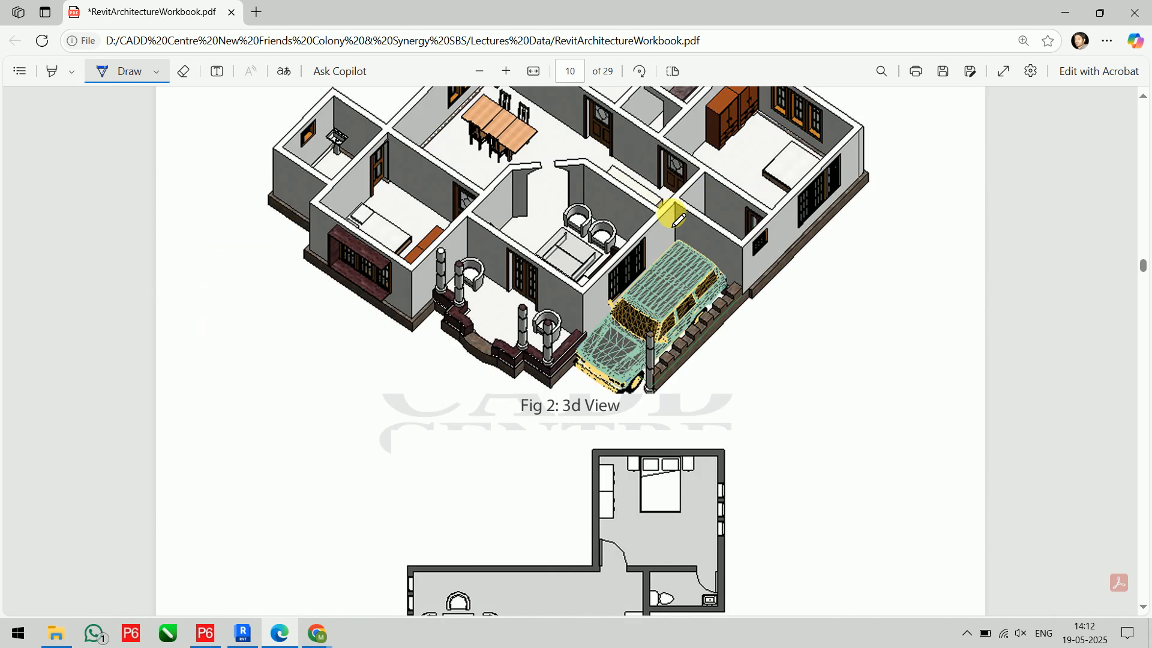
{"action": "scroll", "coordinate": [677, 218], "scroll_direction": "down", "scroll_amount": 15}
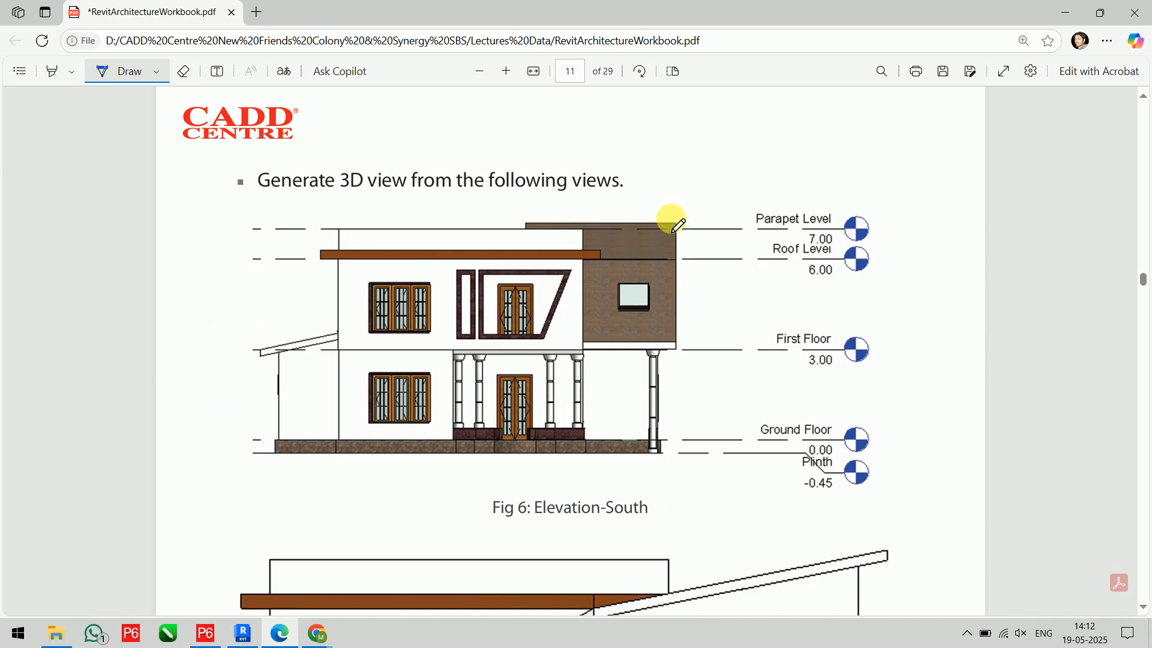
{"action": "mouse_move", "coordinate": [563, 274]}
{"action": "left_mouse_down"}
{"action": "mouse_move", "coordinate": [484, 278]}
{"action": "mouse_move", "coordinate": [486, 330]}
{"action": "mouse_move", "coordinate": [537, 334]}
{"action": "mouse_move", "coordinate": [583, 277]}
{"action": "left_mouse_up"}
{"action": "mouse_move", "coordinate": [429, 283]}
{"action": "left_mouse_down"}
{"action": "mouse_move", "coordinate": [385, 287]}
{"action": "mouse_move", "coordinate": [371, 304]}
{"action": "mouse_move", "coordinate": [372, 336]}
{"action": "mouse_move", "coordinate": [427, 331]}
{"action": "left_mouse_up"}
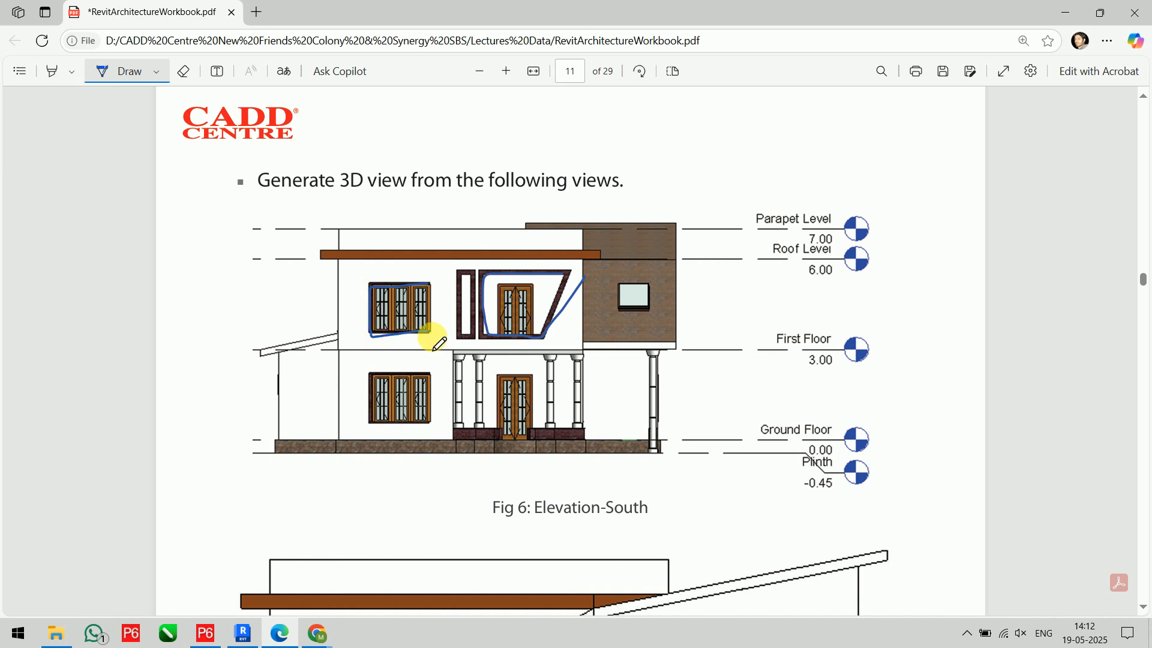
{"action": "left_click_drag", "start_coordinate": [474, 437], "coordinate": [579, 429]}
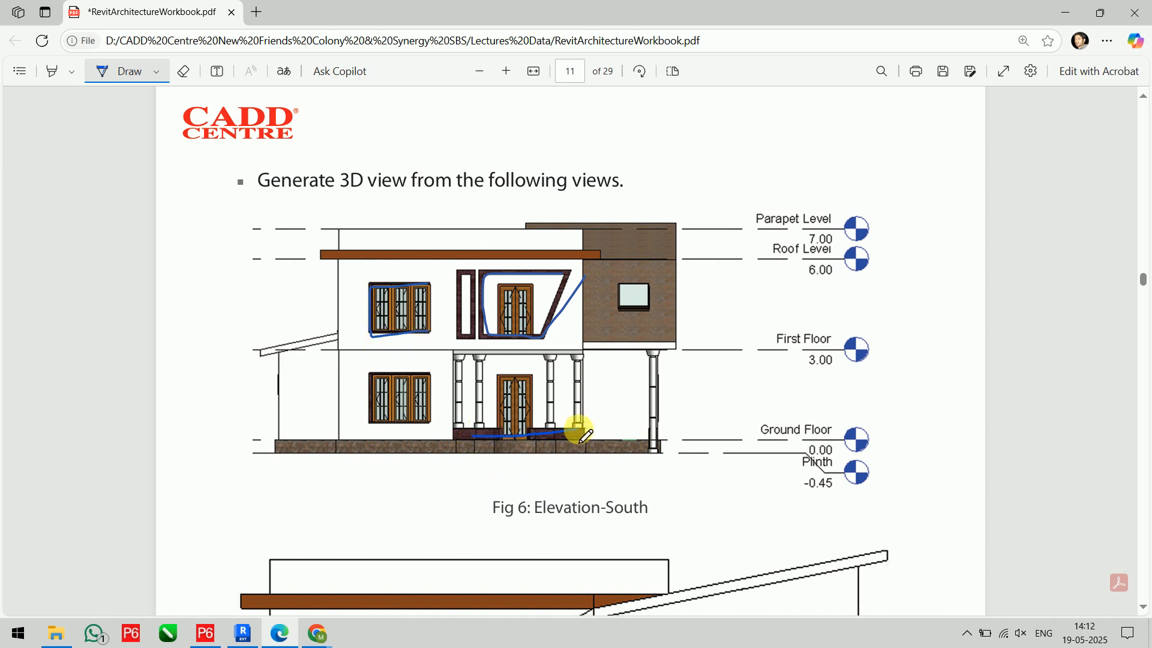
{"action": "left_click_drag", "start_coordinate": [639, 299], "coordinate": [667, 277]}
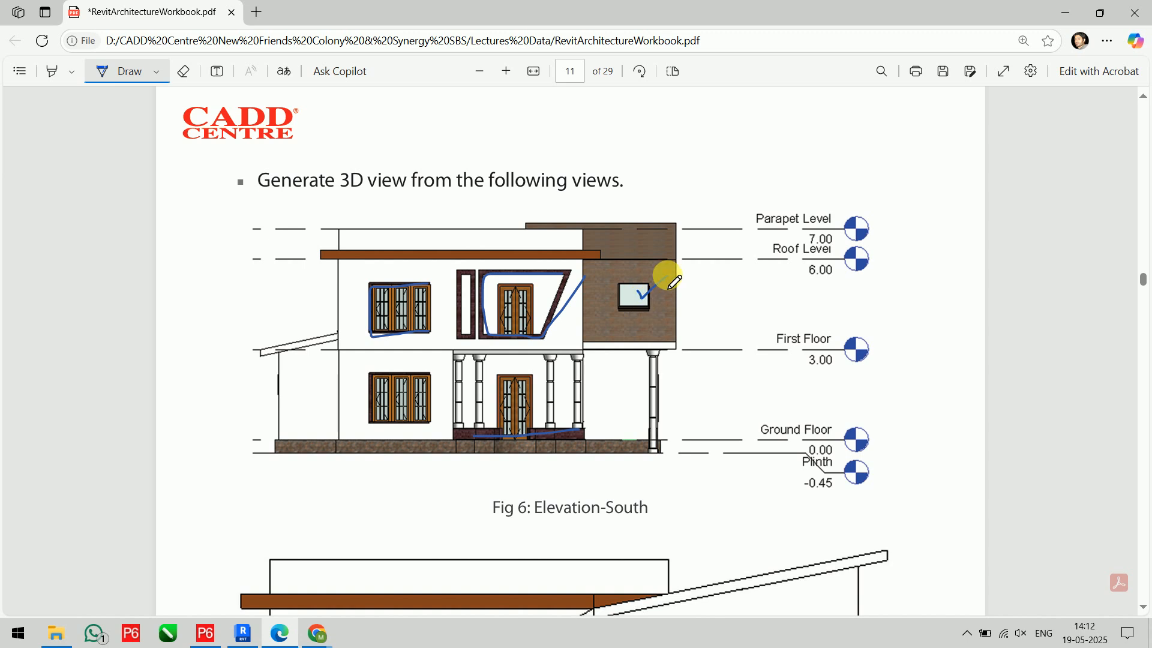
{"action": "left_click_drag", "start_coordinate": [656, 373], "coordinate": [652, 450]}
{"action": "left_click_drag", "start_coordinate": [583, 362], "coordinate": [577, 428]}
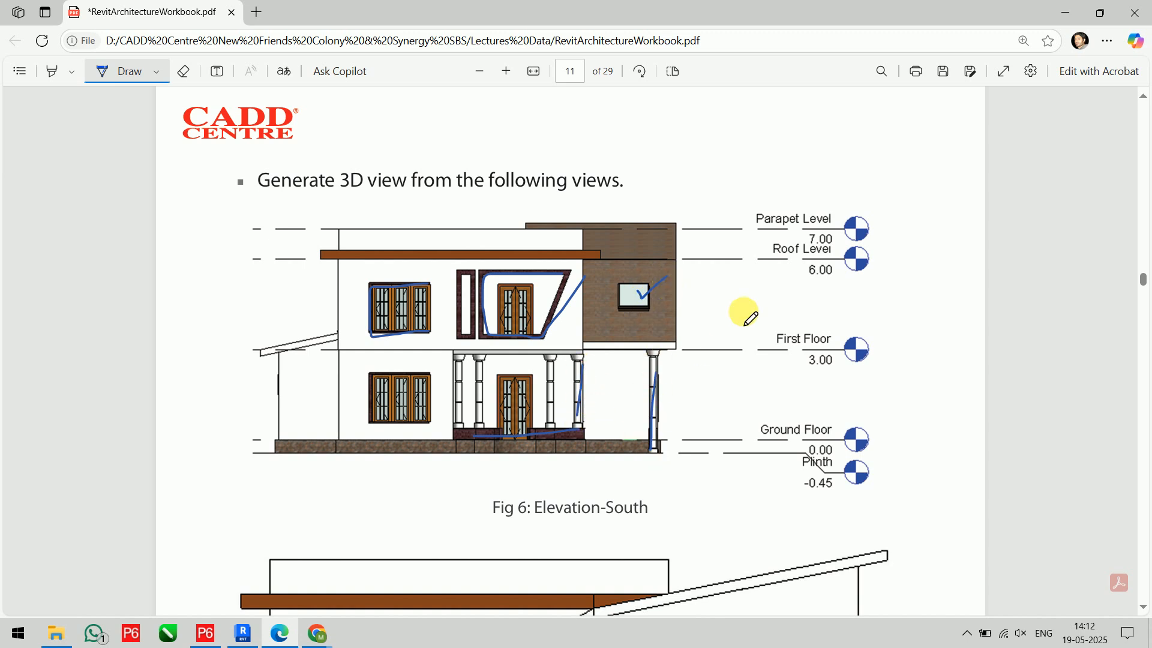
- Circle the stepped low wall on Fig 7: Elevation-East, and tick the car and both porch chairs on Fig 8: 3D view
{"action": "scroll", "coordinate": [741, 311], "scroll_direction": "down", "scroll_amount": 7}
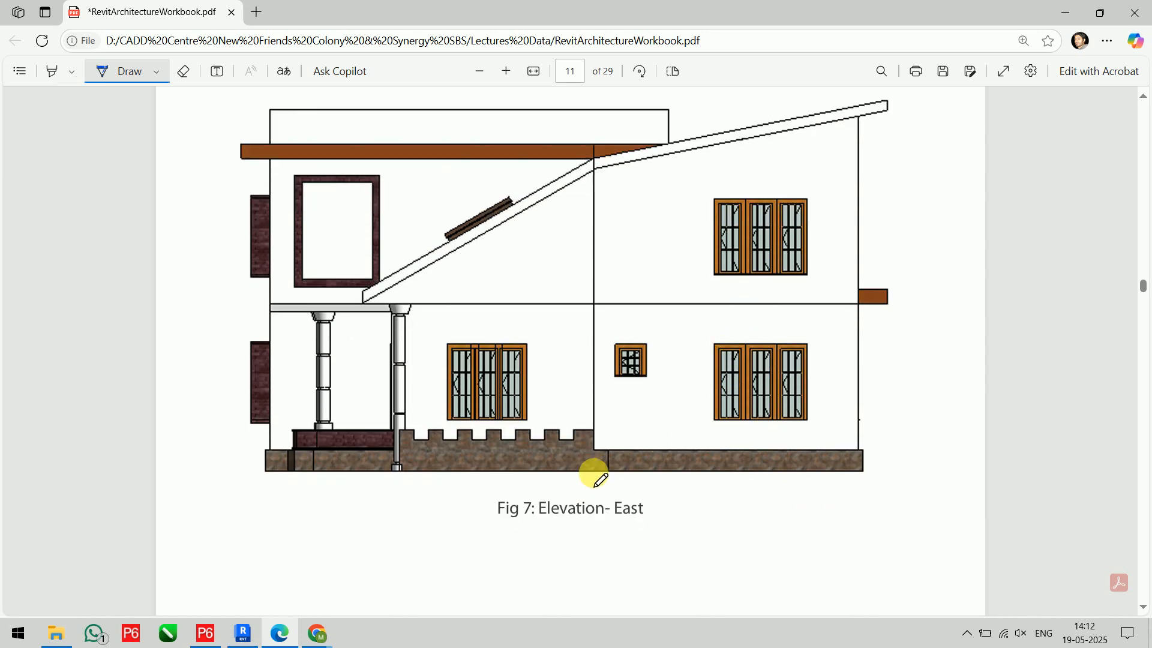
{"action": "mouse_move", "coordinate": [612, 478]}
{"action": "left_mouse_down"}
{"action": "mouse_move", "coordinate": [566, 421]}
{"action": "mouse_move", "coordinate": [454, 430]}
{"action": "mouse_move", "coordinate": [392, 451]}
{"action": "mouse_move", "coordinate": [442, 483]}
{"action": "mouse_move", "coordinate": [606, 483]}
{"action": "mouse_move", "coordinate": [625, 456]}
{"action": "left_mouse_up"}
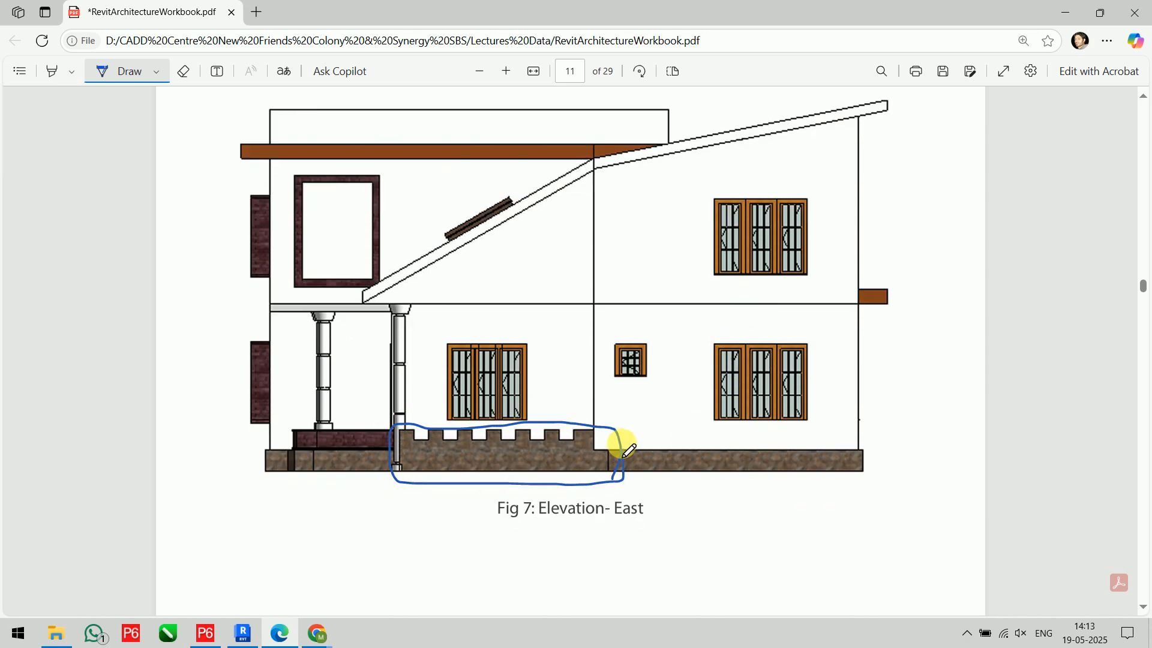
{"action": "scroll", "coordinate": [656, 368], "scroll_direction": "down", "scroll_amount": 8}
{"action": "scroll", "coordinate": [655, 370], "scroll_direction": "down", "scroll_amount": 7}
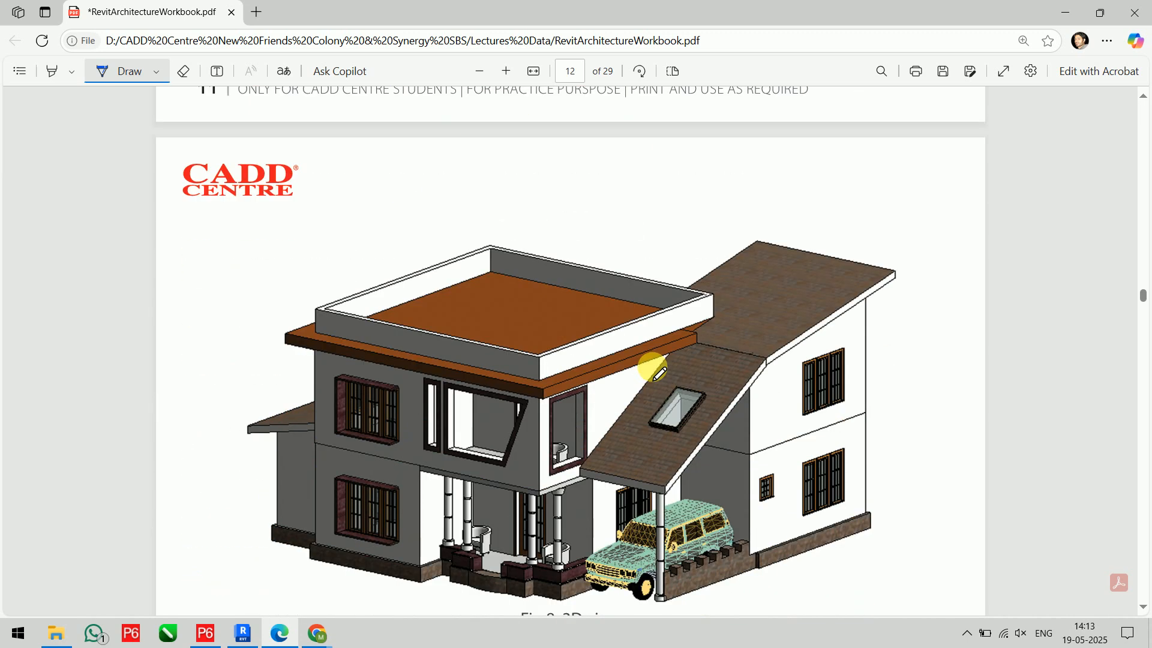
{"action": "left_click_drag", "start_coordinate": [612, 215], "coordinate": [664, 202]}
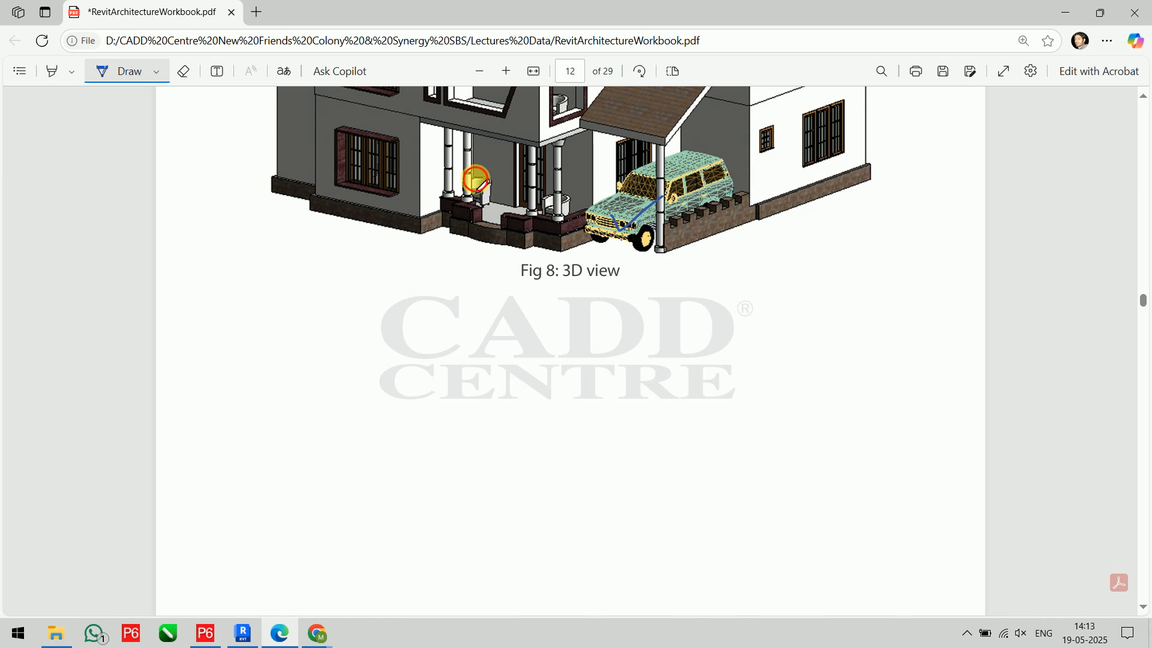
{"action": "left_click_drag", "start_coordinate": [476, 179], "coordinate": [492, 175]}
{"action": "left_click_drag", "start_coordinate": [564, 197], "coordinate": [597, 189]}
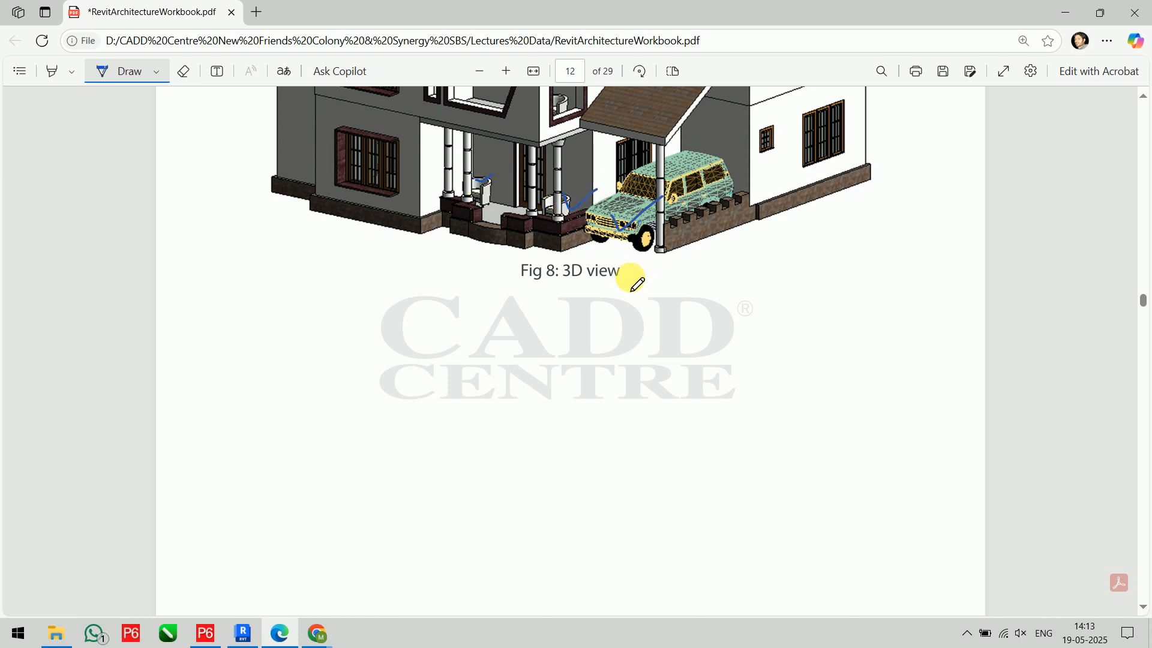
- On Fig 2: 3d View, tick the bathroom washbasin and the beds and wardrobes in both bedrooms
{"action": "scroll", "coordinate": [631, 288], "scroll_direction": "up", "scroll_amount": 3}
{"action": "scroll", "coordinate": [631, 288], "scroll_direction": "down", "scroll_amount": 12}
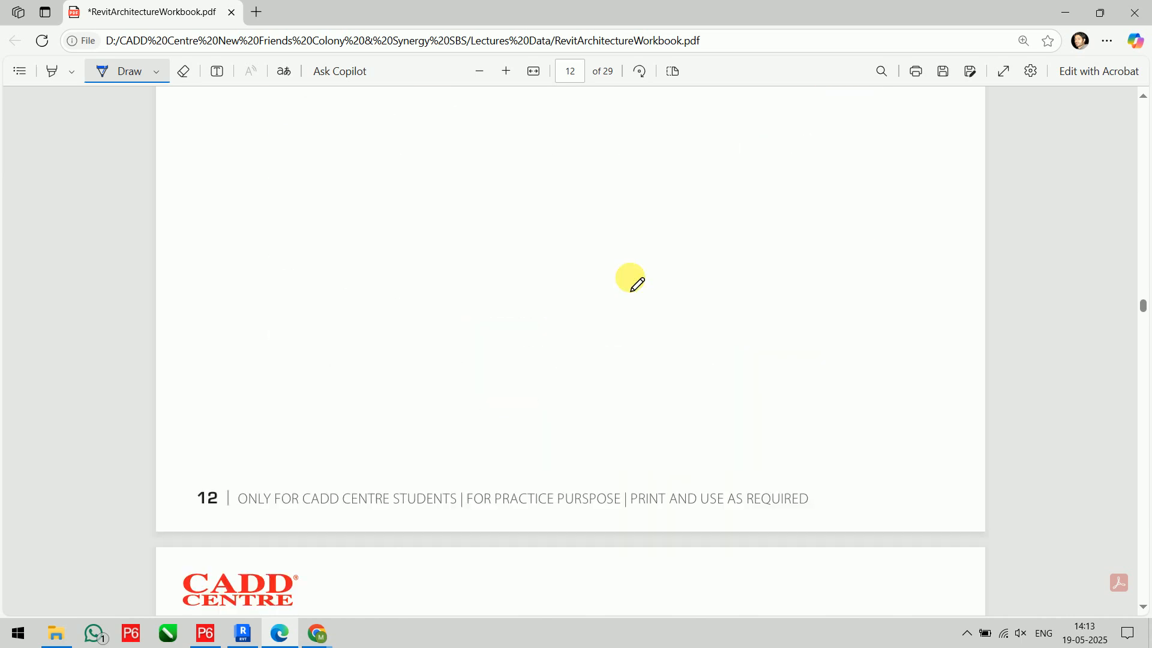
{"action": "scroll", "coordinate": [631, 279], "scroll_direction": "up", "scroll_amount": 20}
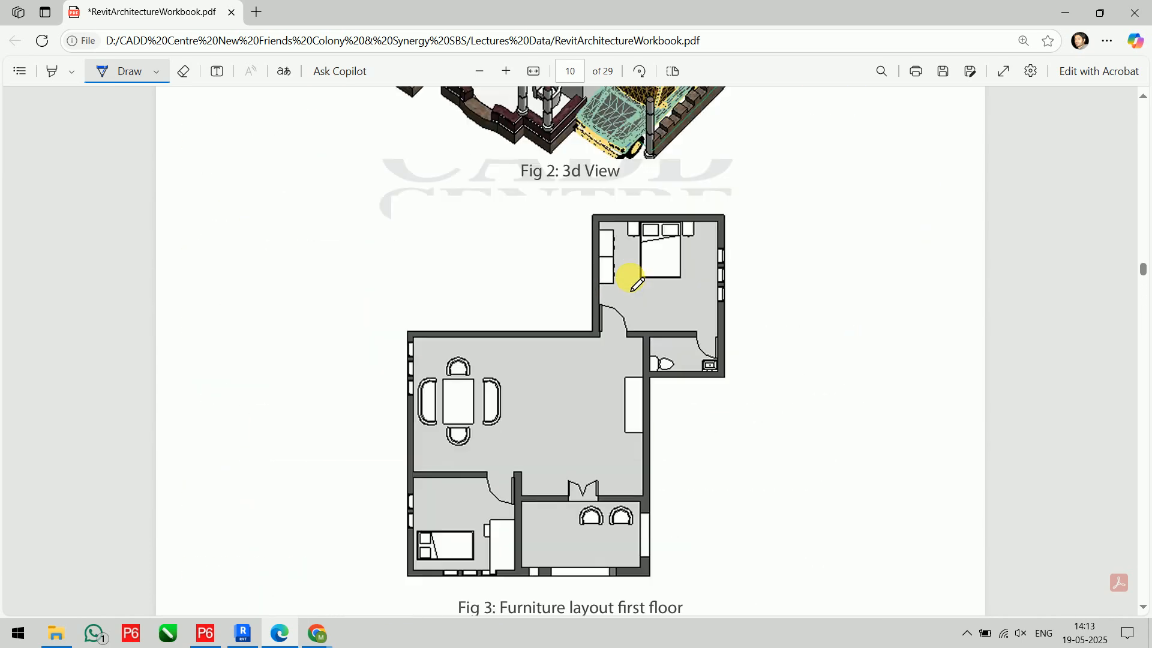
{"action": "scroll", "coordinate": [631, 279], "scroll_direction": "up", "scroll_amount": 18}
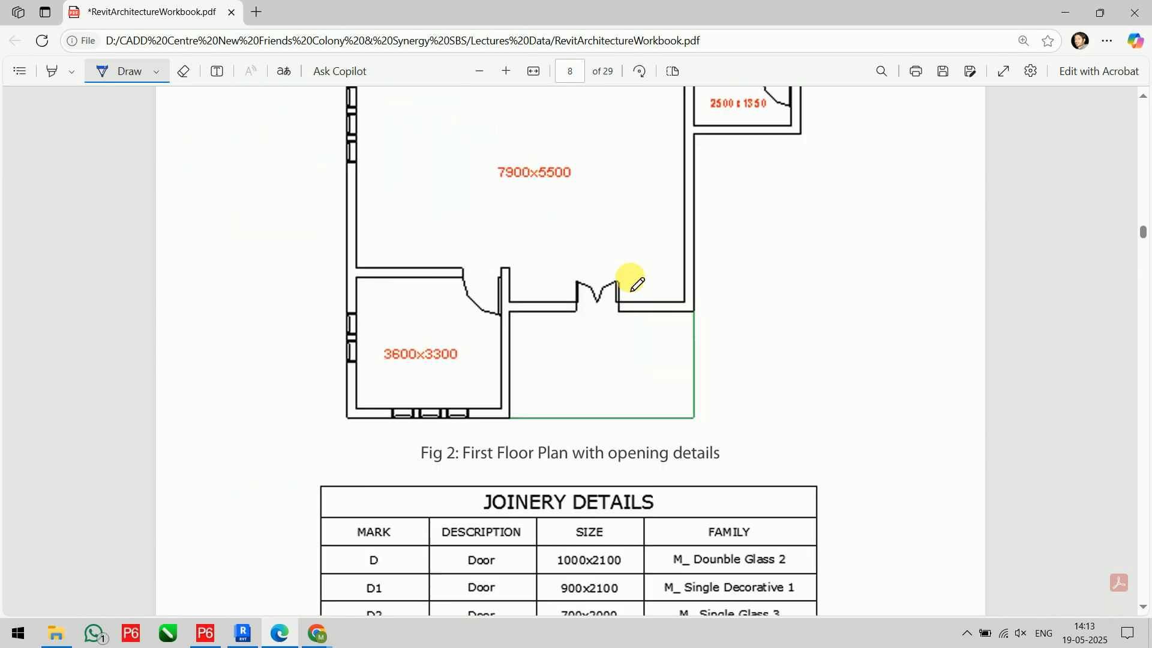
{"action": "scroll", "coordinate": [624, 280], "scroll_direction": "down", "scroll_amount": 15}
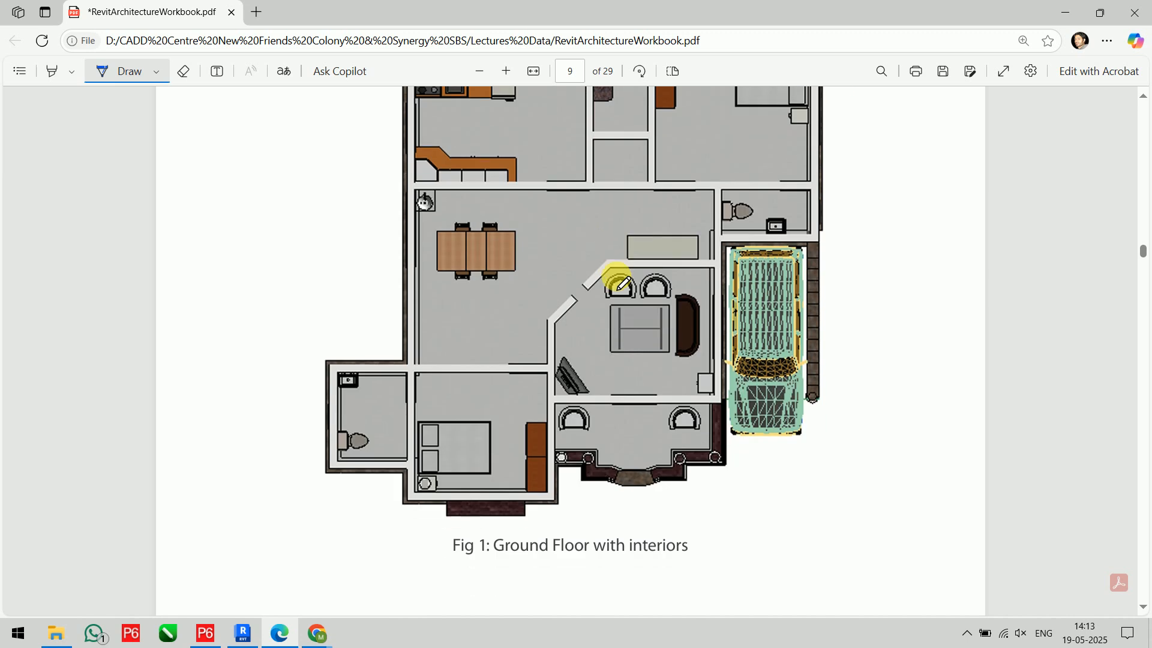
{"action": "scroll", "coordinate": [600, 261], "scroll_direction": "down", "scroll_amount": 15}
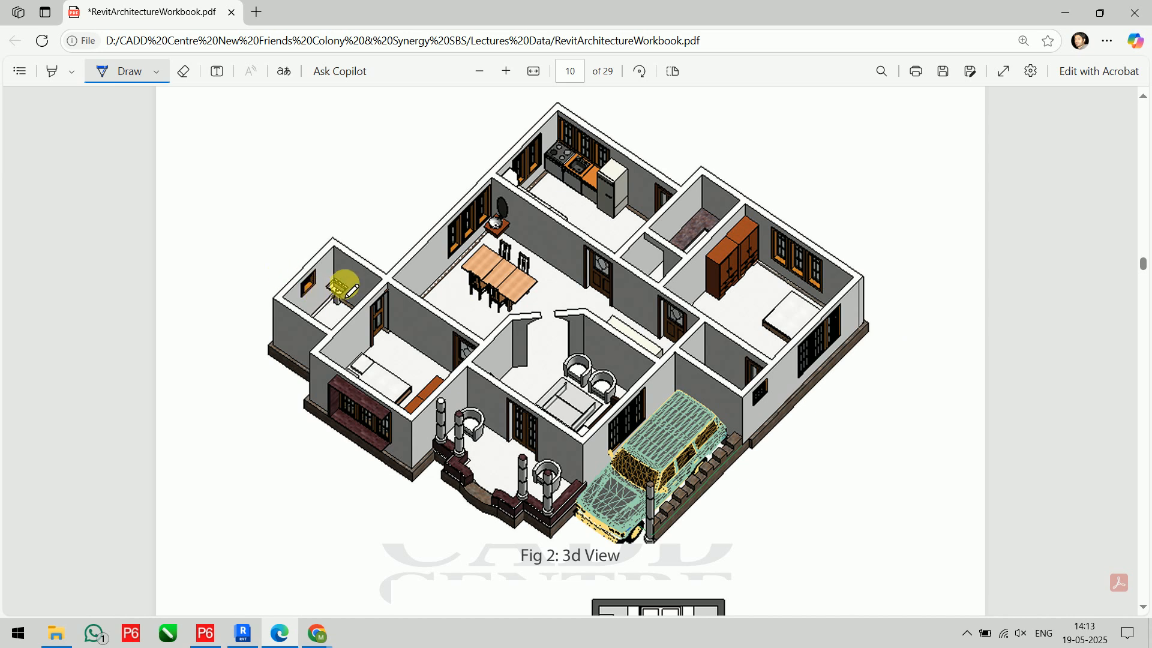
{"action": "left_click_drag", "start_coordinate": [338, 278], "coordinate": [361, 269]}
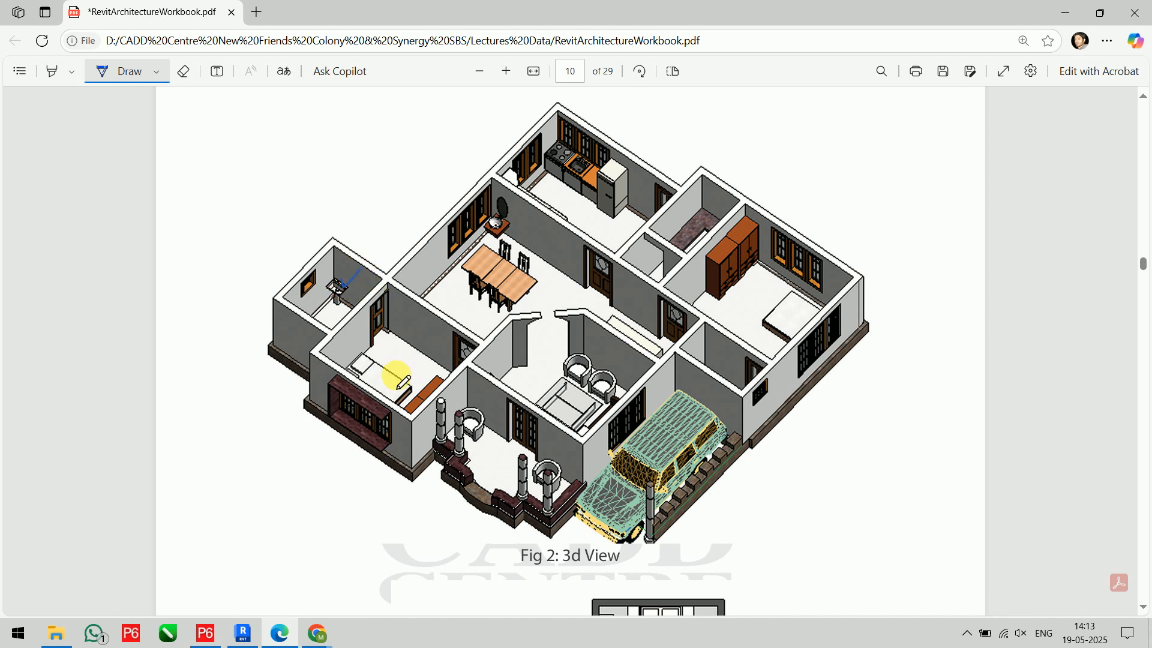
{"action": "left_click_drag", "start_coordinate": [383, 370], "coordinate": [441, 380]}
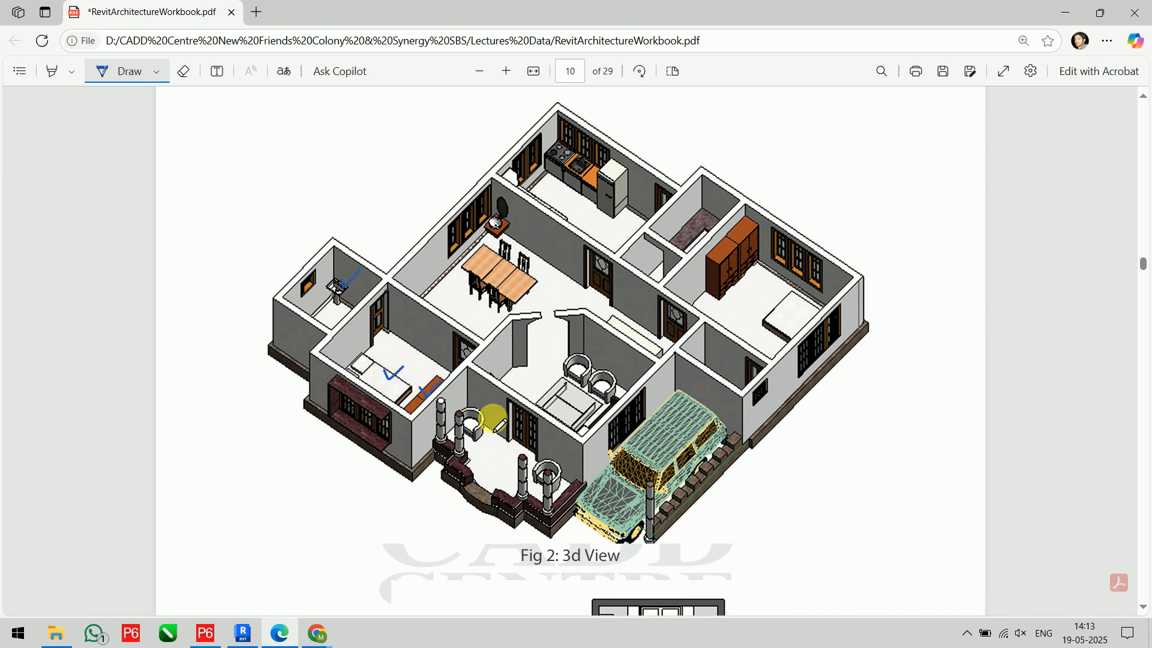
{"action": "left_click_drag", "start_coordinate": [778, 311], "coordinate": [801, 304]}
{"action": "left_click_drag", "start_coordinate": [720, 255], "coordinate": [749, 239]}
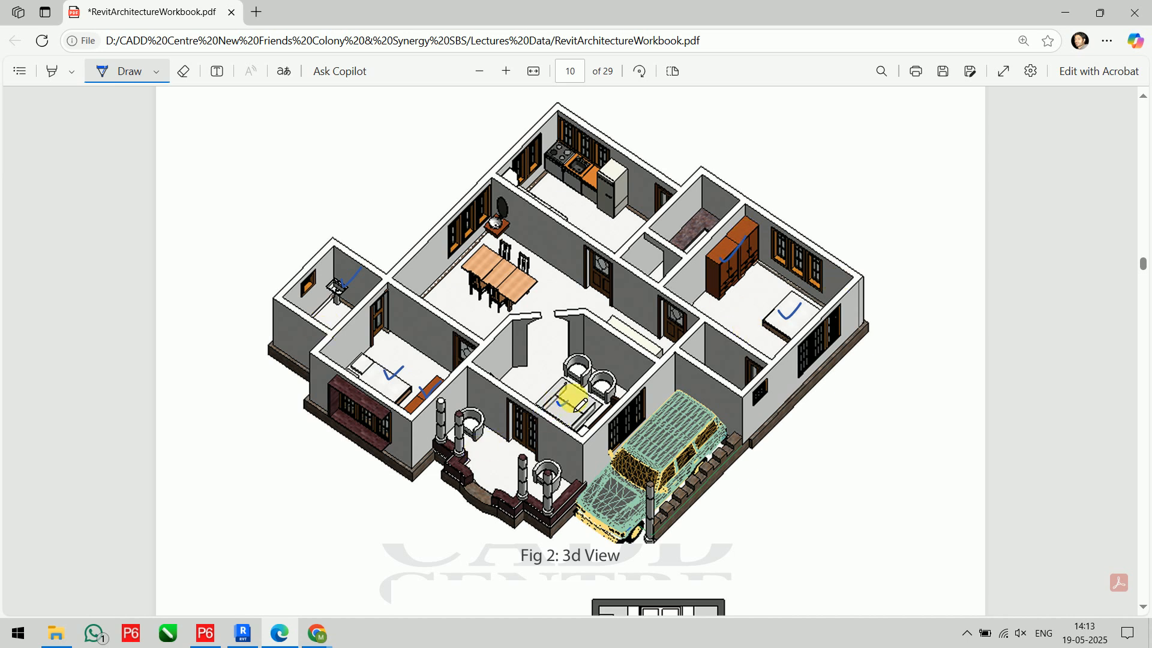
- Tick the living room table and sofa, the dining table, the dining area washbasin and the kitchen cabinets on Fig 2
{"action": "left_click_drag", "start_coordinate": [573, 397], "coordinate": [622, 408]}
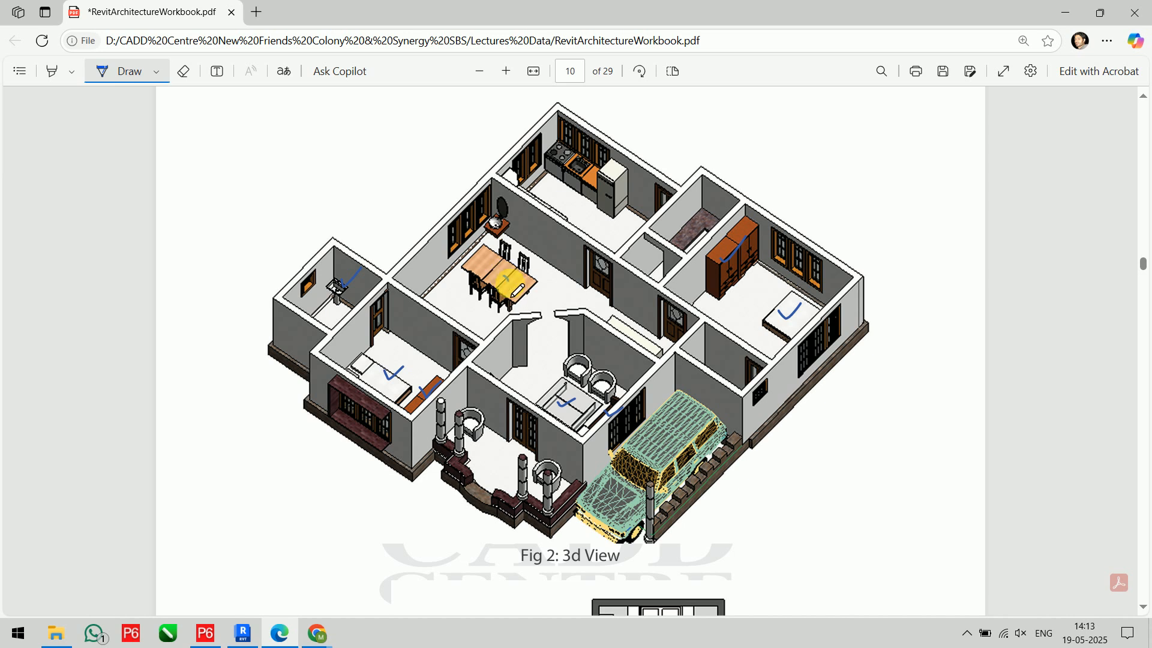
{"action": "left_click_drag", "start_coordinate": [505, 277], "coordinate": [530, 265]}
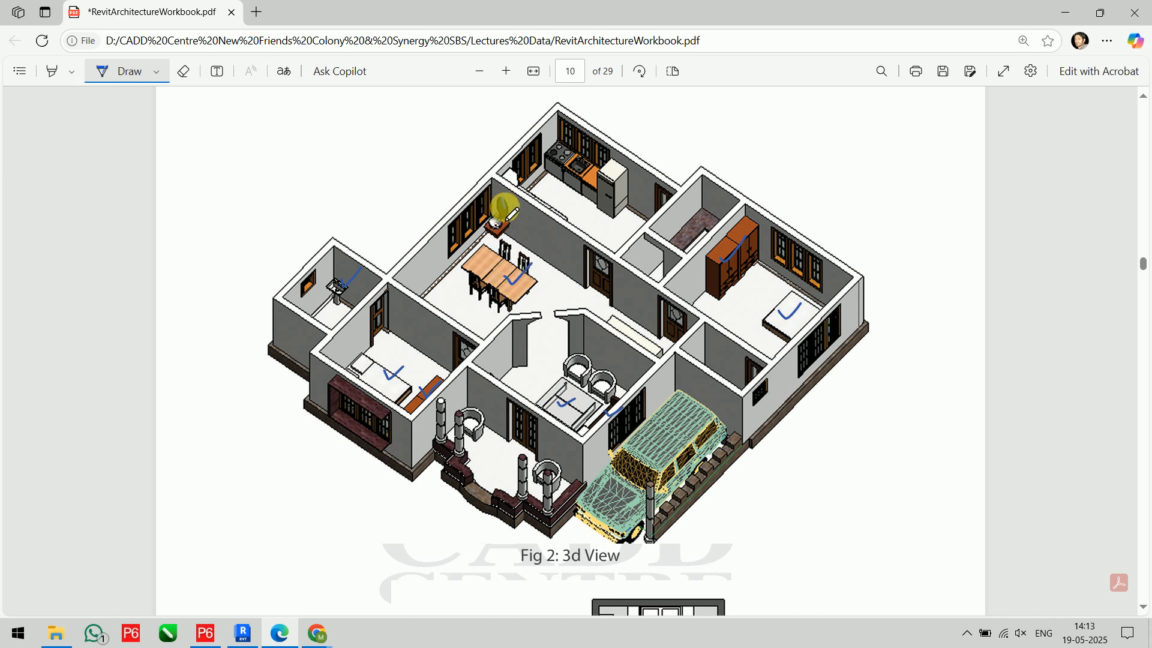
{"action": "mouse_move", "coordinate": [502, 199]}
{"action": "left_mouse_down"}
{"action": "mouse_move", "coordinate": [517, 200]}
{"action": "mouse_move", "coordinate": [509, 226]}
{"action": "left_mouse_up"}
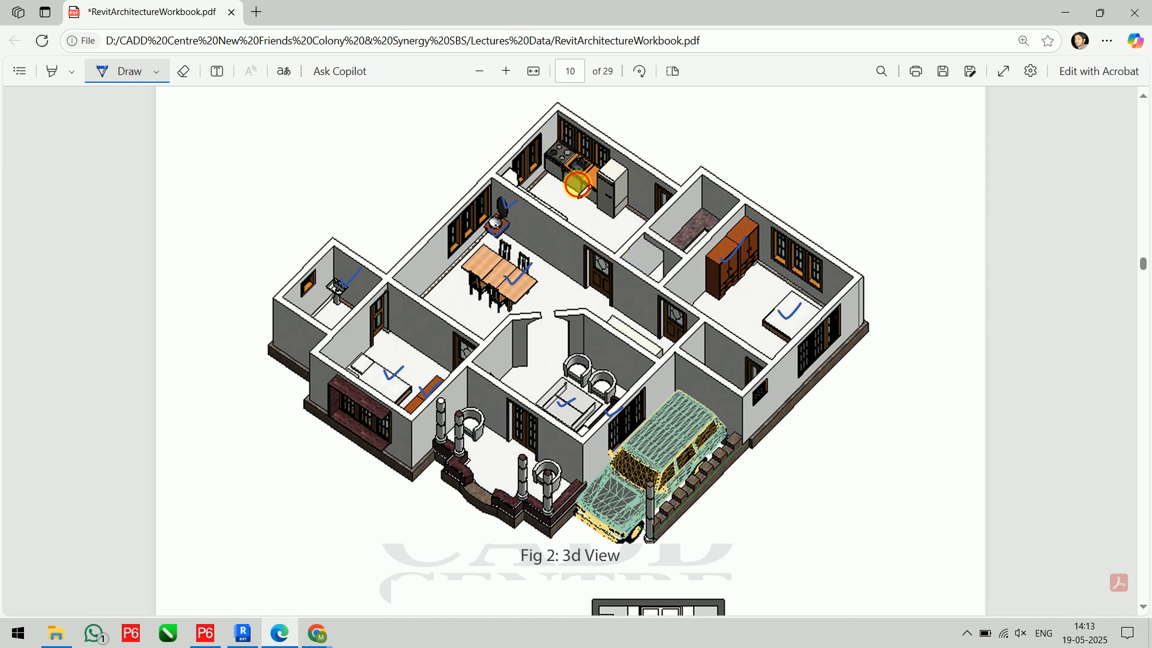
{"action": "left_click_drag", "start_coordinate": [578, 187], "coordinate": [600, 174]}
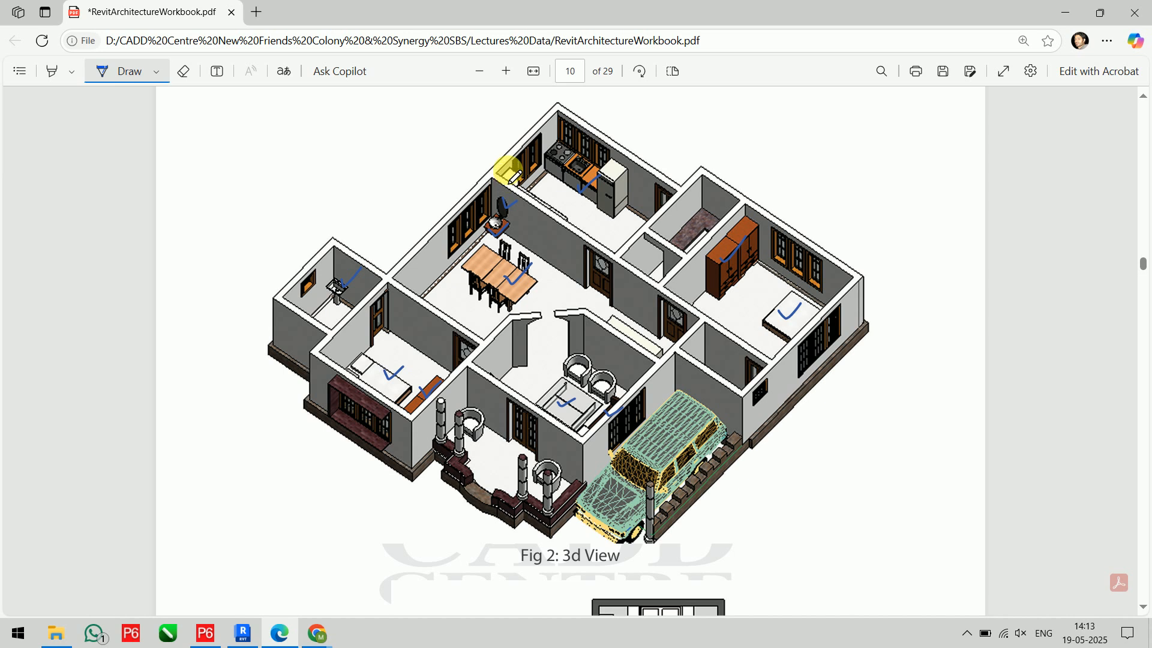
{"action": "mouse_move", "coordinate": [511, 170]}
{"action": "left_mouse_down"}
{"action": "mouse_move", "coordinate": [502, 183]}
{"action": "mouse_move", "coordinate": [512, 169]}
{"action": "mouse_move", "coordinate": [569, 225]}
{"action": "mouse_move", "coordinate": [515, 202]}
{"action": "mouse_move", "coordinate": [495, 168]}
{"action": "mouse_move", "coordinate": [528, 191]}
{"action": "left_mouse_up"}
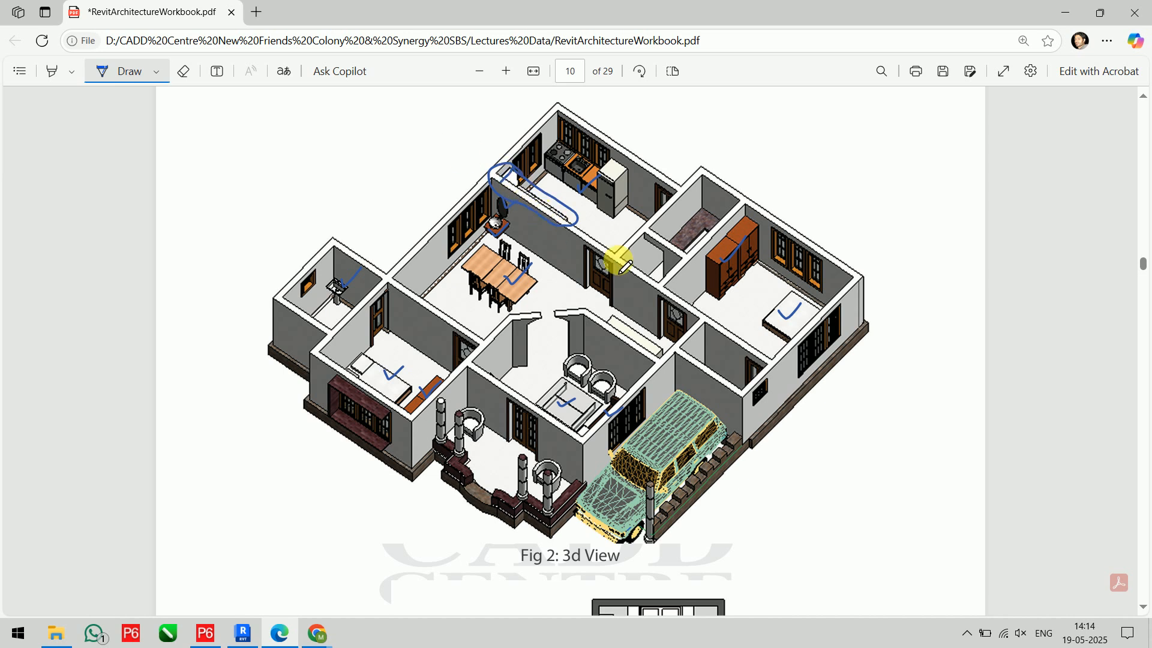
{"action": "left_click", "coordinate": [183, 71]}
{"action": "left_click", "coordinate": [480, 212]}
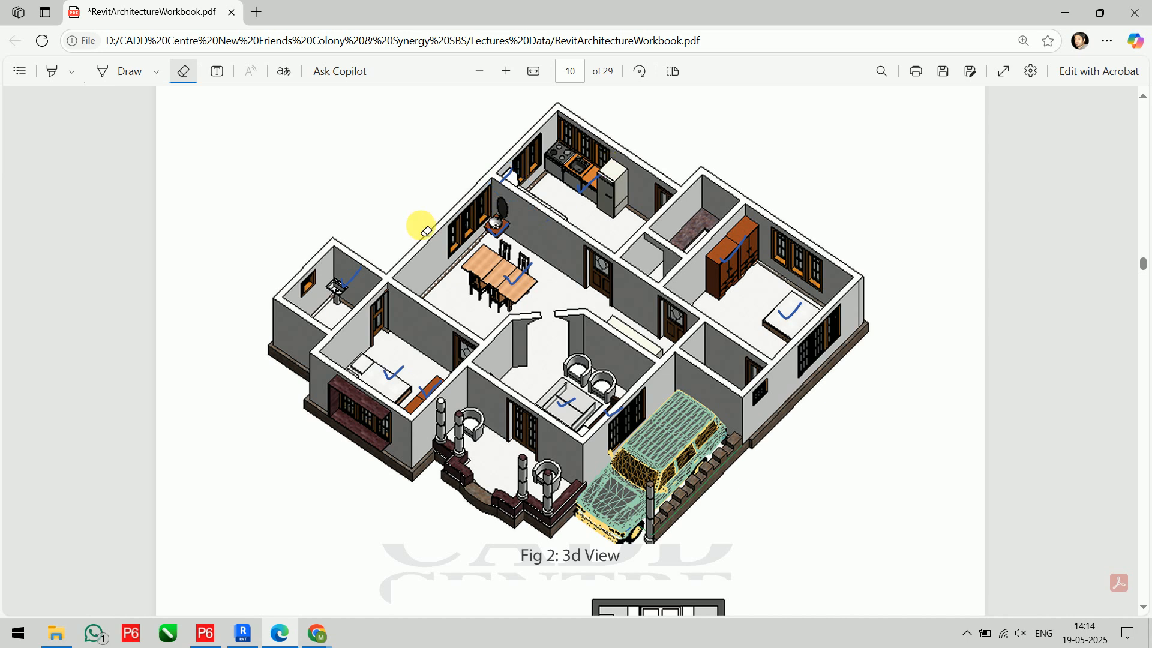
- Draw a freehand outline around the kitchen counter along the dining room wall on Fig 2
{"action": "left_click", "coordinate": [123, 71]}
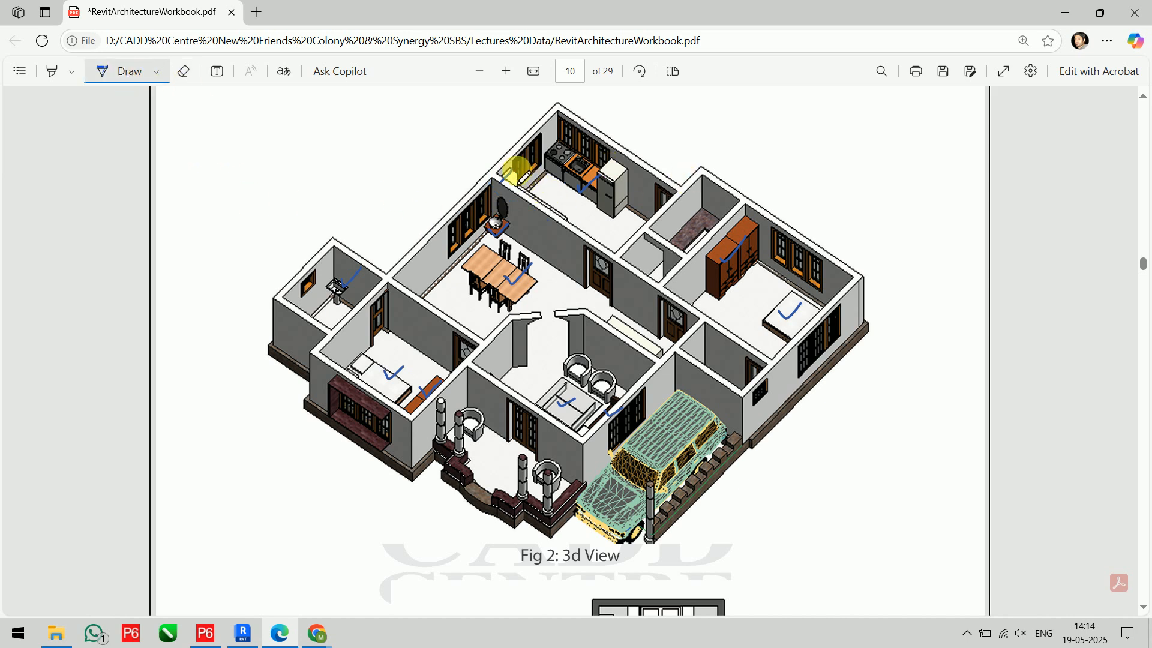
{"action": "mouse_move", "coordinate": [516, 183]}
{"action": "left_mouse_down"}
{"action": "mouse_move", "coordinate": [546, 203]}
{"action": "mouse_move", "coordinate": [499, 183]}
{"action": "mouse_move", "coordinate": [551, 223]}
{"action": "left_mouse_up"}
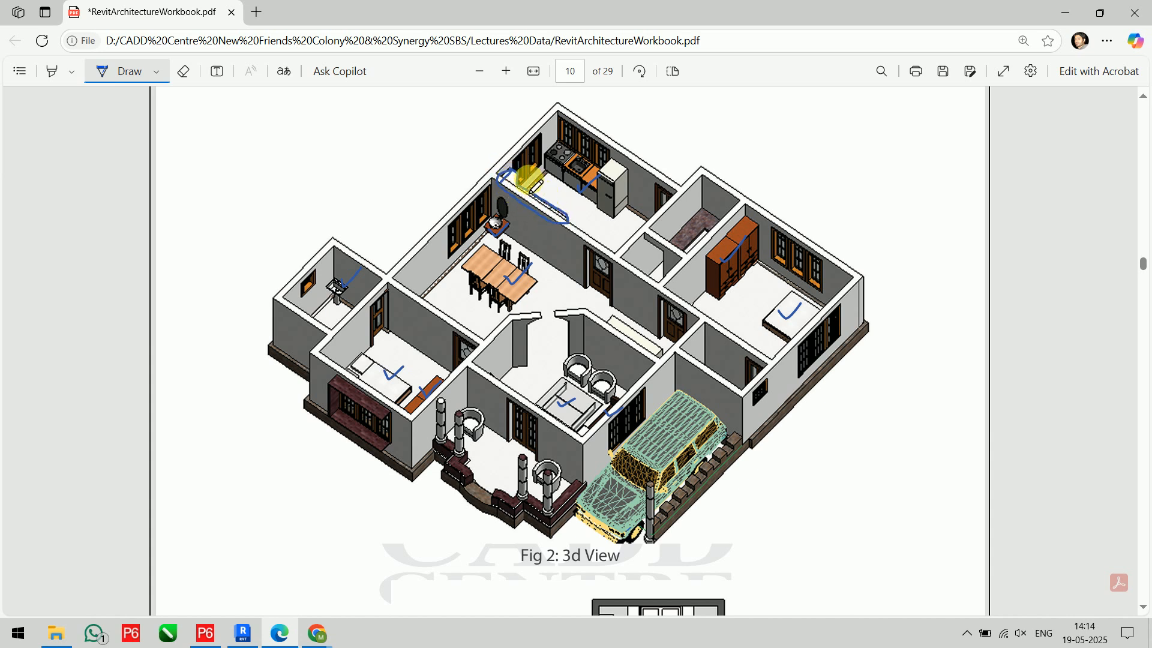
- Return to the furnished ground floor plan of Exercise 5 on page 9
{"action": "scroll", "coordinate": [549, 222], "scroll_direction": "up", "scroll_amount": 15}
{"action": "scroll", "coordinate": [553, 227], "scroll_direction": "up", "scroll_amount": 3}
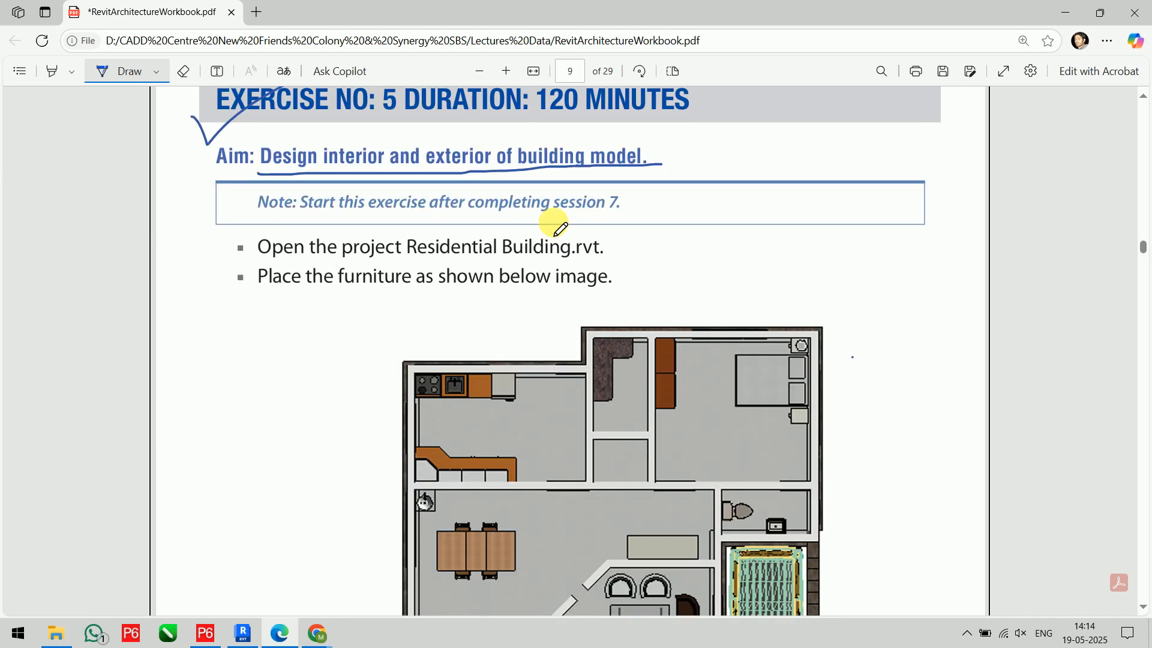
{"action": "scroll", "coordinate": [425, 391], "scroll_direction": "down", "scroll_amount": 5}
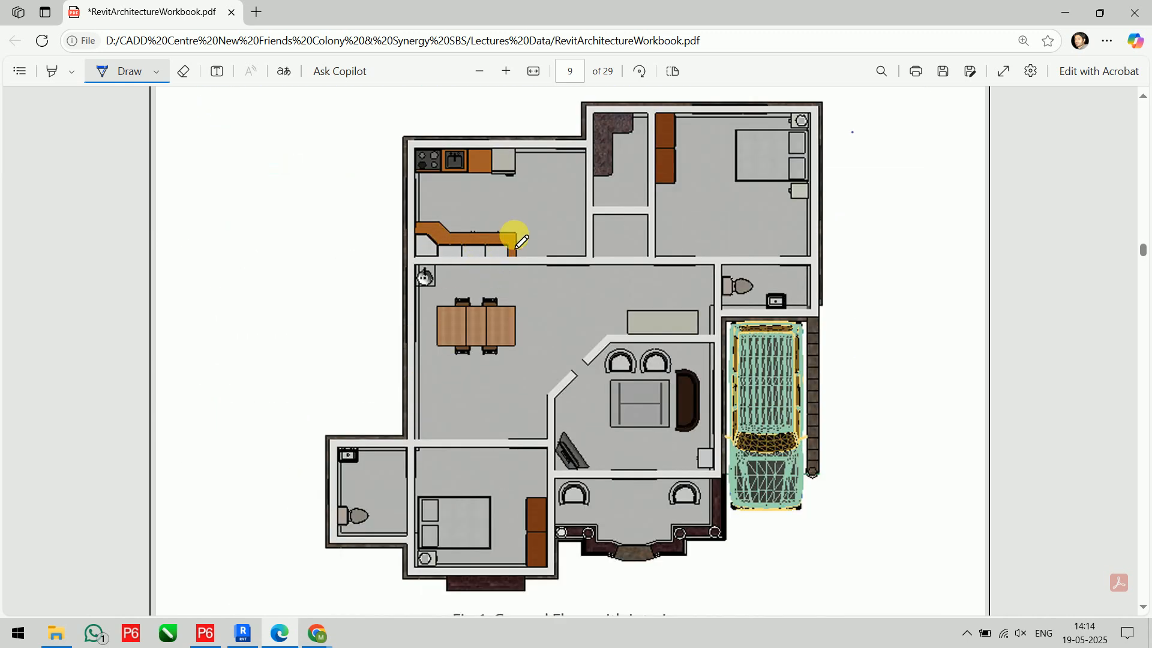
{"action": "left_click_drag", "start_coordinate": [519, 243], "coordinate": [412, 222]}
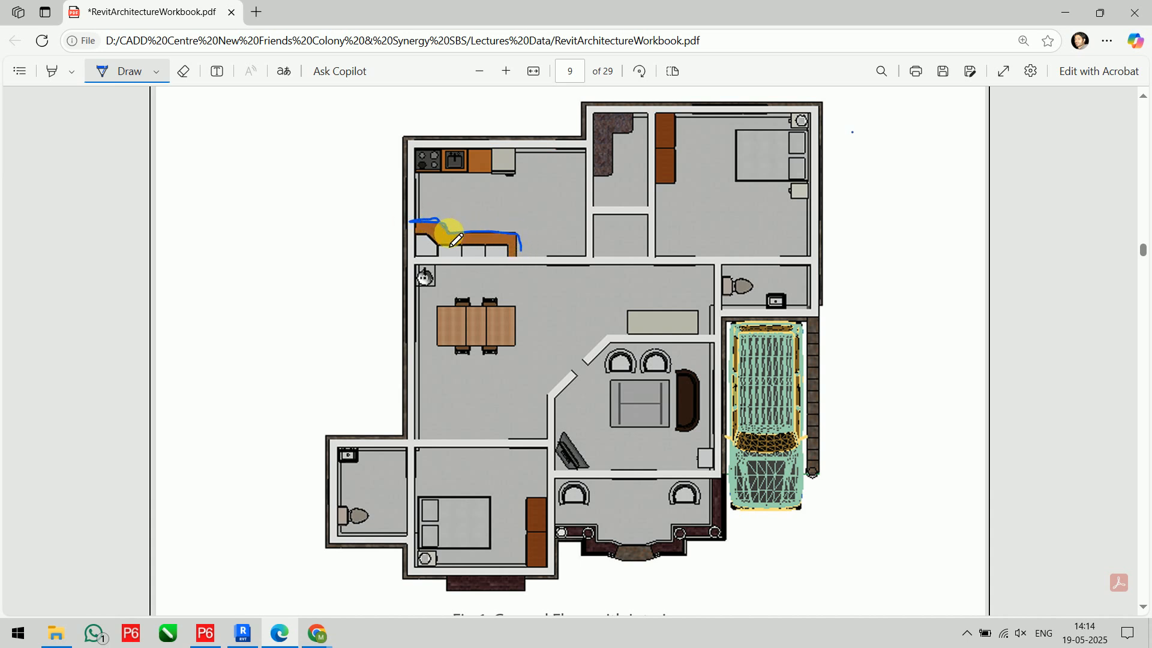
{"action": "left_click_drag", "start_coordinate": [514, 232], "coordinate": [516, 260]}
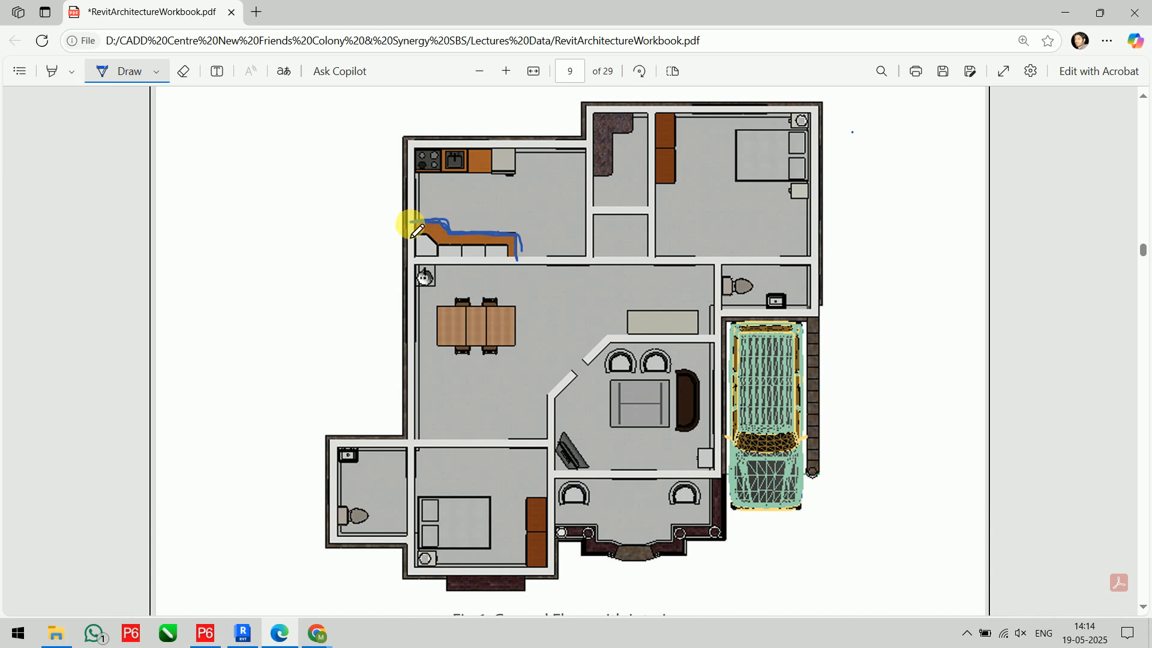
{"action": "left_click", "coordinate": [184, 71]}
{"action": "left_click_drag", "start_coordinate": [527, 236], "coordinate": [532, 224]}
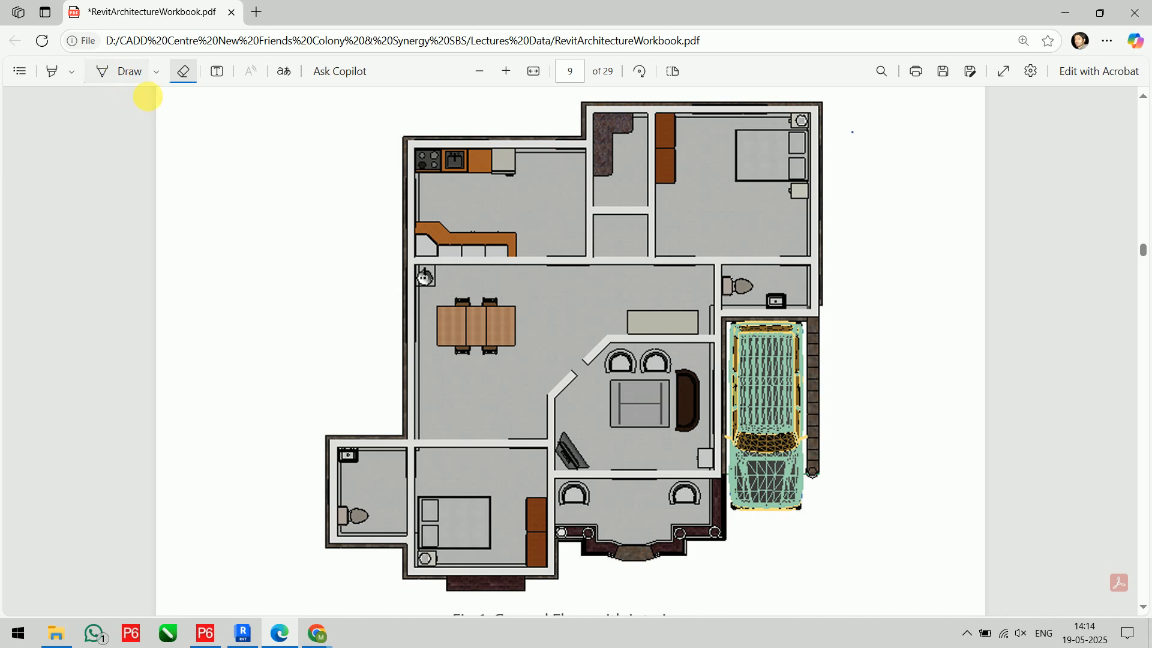
- Circle the middle of the lower kitchen counter's front edge on the ground floor plan and add two arrows pointing at the counter
{"action": "left_click", "coordinate": [123, 71]}
{"action": "left_click_drag", "start_coordinate": [493, 224], "coordinate": [463, 228]}
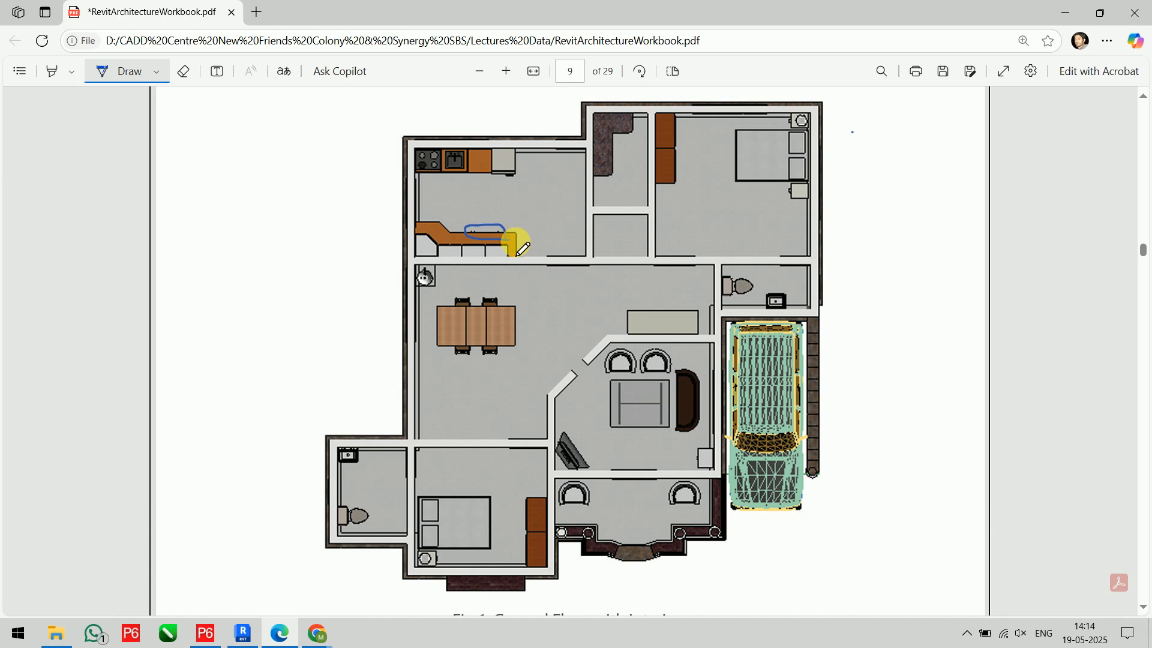
{"action": "mouse_move", "coordinate": [519, 252]}
{"action": "left_mouse_down"}
{"action": "mouse_move", "coordinate": [507, 234]}
{"action": "mouse_move", "coordinate": [520, 232]}
{"action": "left_mouse_up"}
{"action": "mouse_move", "coordinate": [502, 278]}
{"action": "left_mouse_down"}
{"action": "mouse_move", "coordinate": [501, 252]}
{"action": "mouse_move", "coordinate": [511, 258]}
{"action": "left_mouse_up"}
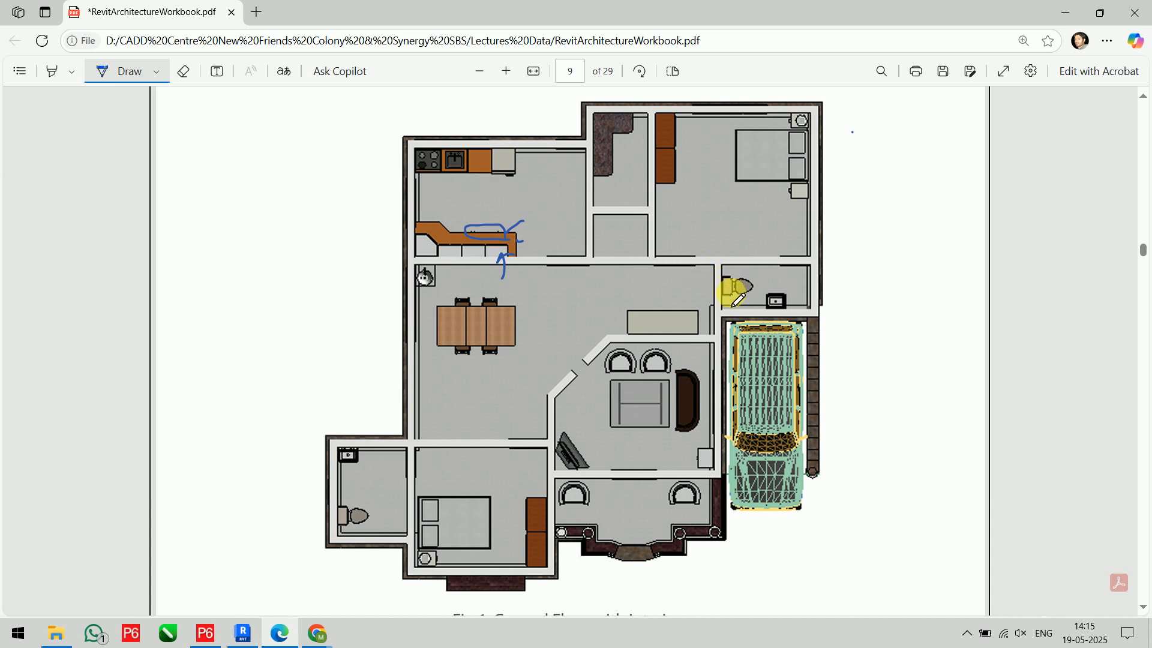
- Tick the toilets in both bathrooms, the living room television and the small square corner unit on the ground floor plan
{"action": "left_click_drag", "start_coordinate": [736, 290], "coordinate": [753, 283]}
{"action": "left_click_drag", "start_coordinate": [334, 513], "coordinate": [367, 504]}
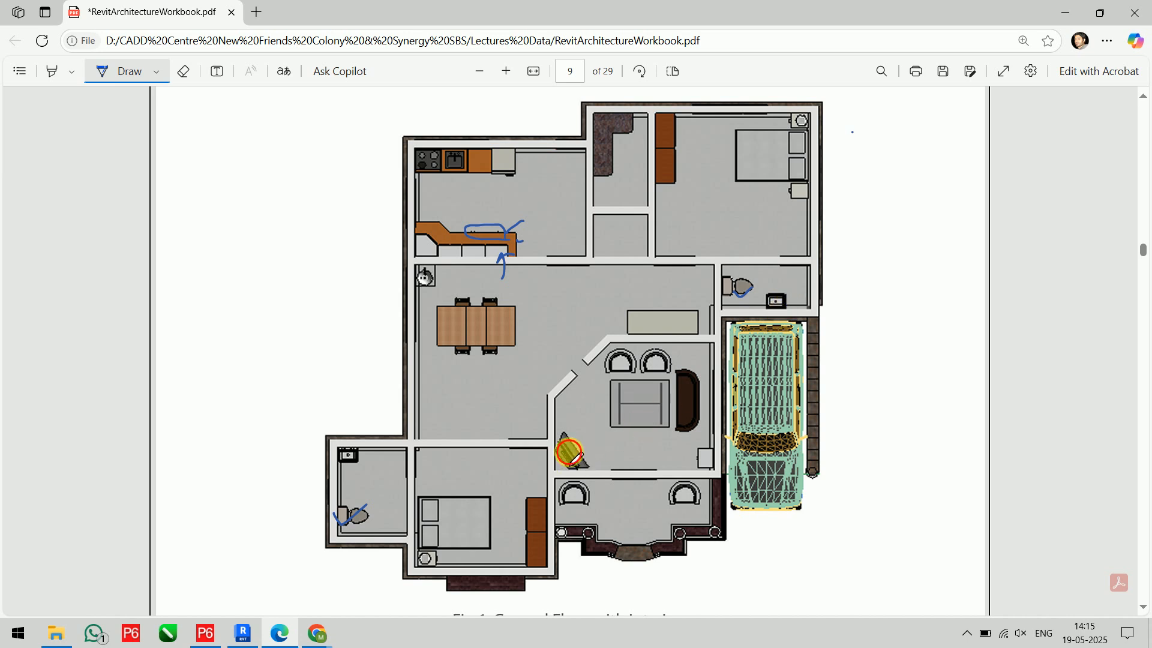
{"action": "left_click_drag", "start_coordinate": [570, 451], "coordinate": [590, 433]}
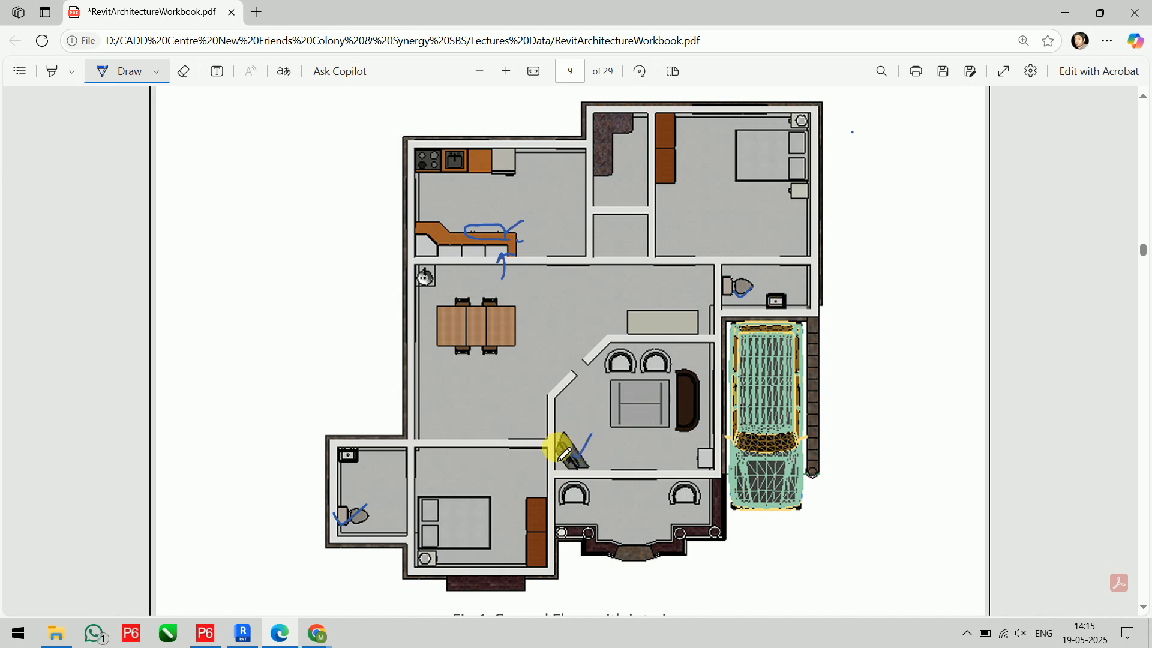
{"action": "left_click_drag", "start_coordinate": [699, 458], "coordinate": [731, 448]}
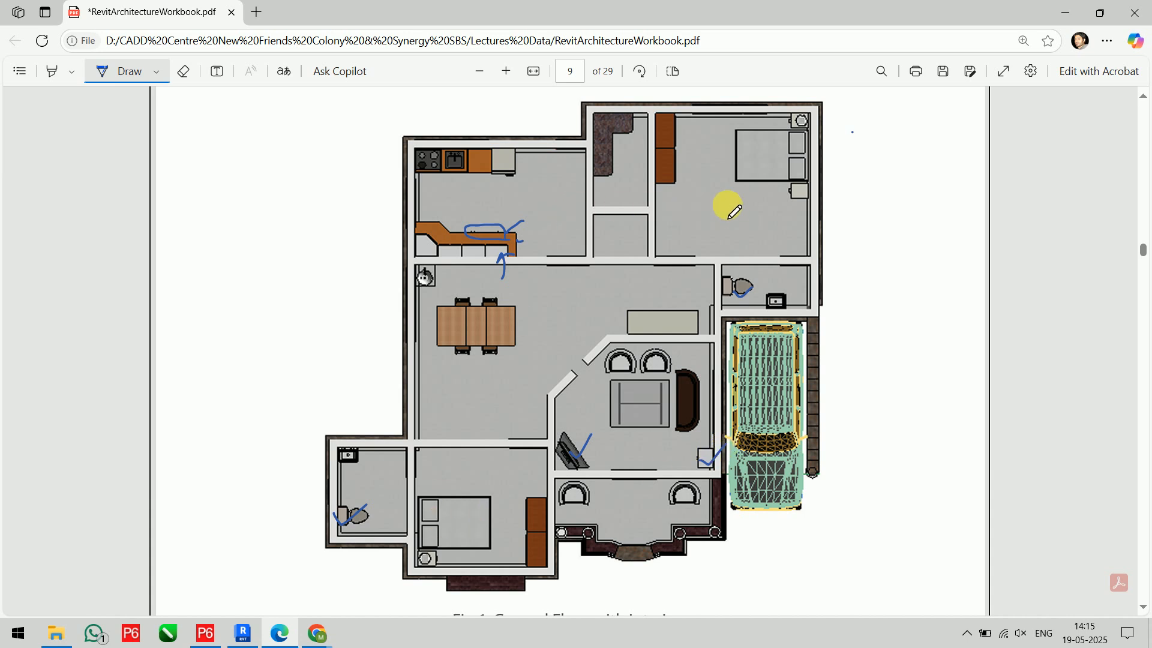
- Review the first floor furniture layout, the south elevation and the 3D view on pages 10 to 12 against the ground floor plan
{"action": "scroll", "coordinate": [733, 210], "scroll_direction": "down", "scroll_amount": 15}
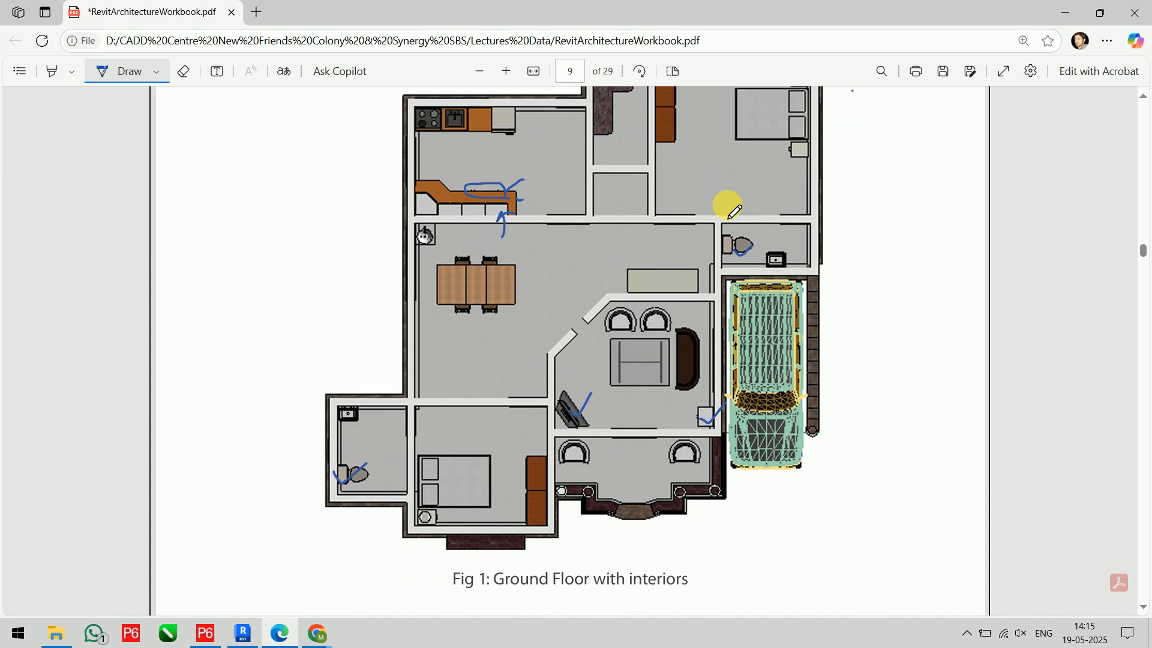
{"action": "scroll", "coordinate": [731, 207], "scroll_direction": "down", "scroll_amount": 5}
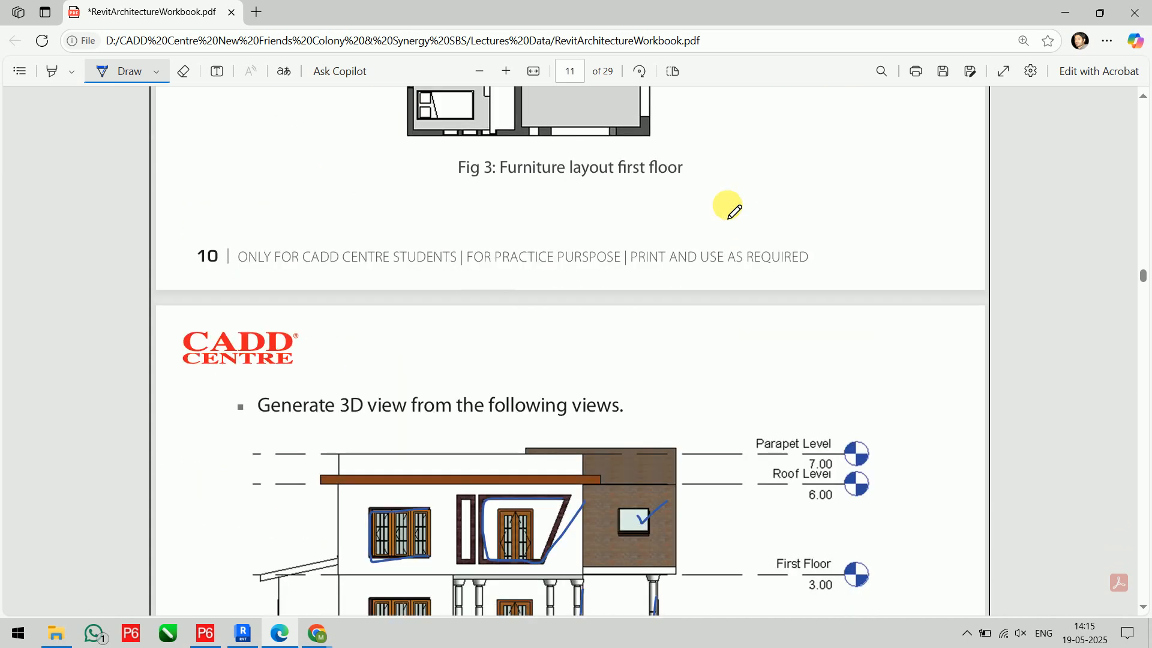
{"action": "scroll", "coordinate": [730, 206], "scroll_direction": "up", "scroll_amount": 5}
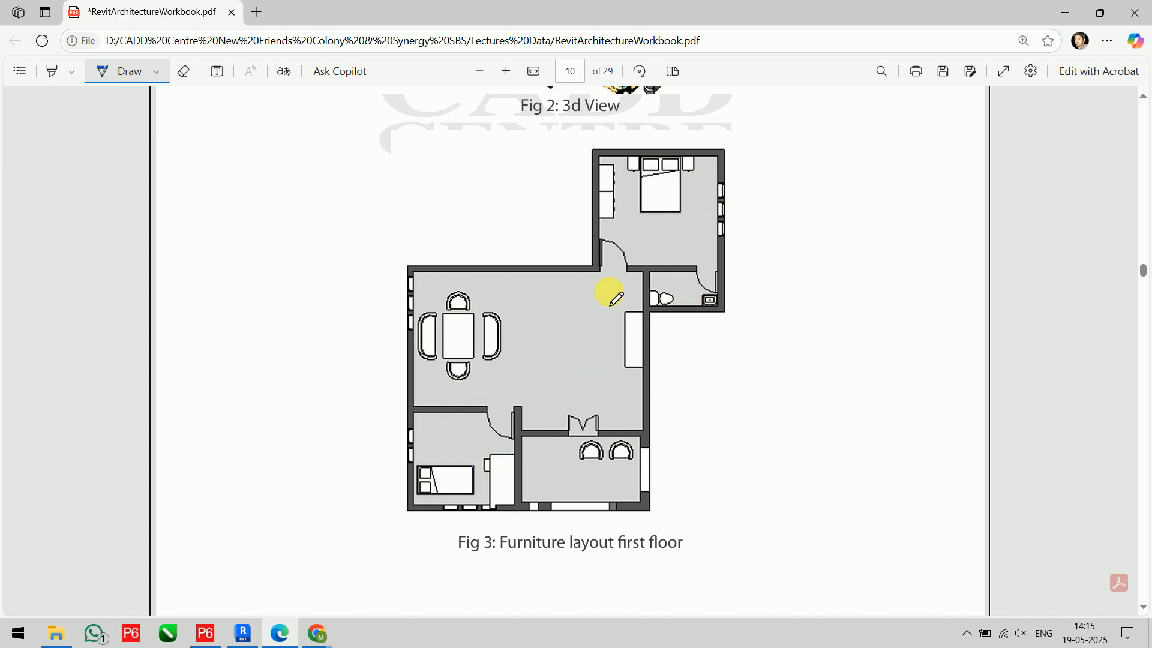
{"action": "scroll", "coordinate": [770, 204], "scroll_direction": "down", "scroll_amount": 8}
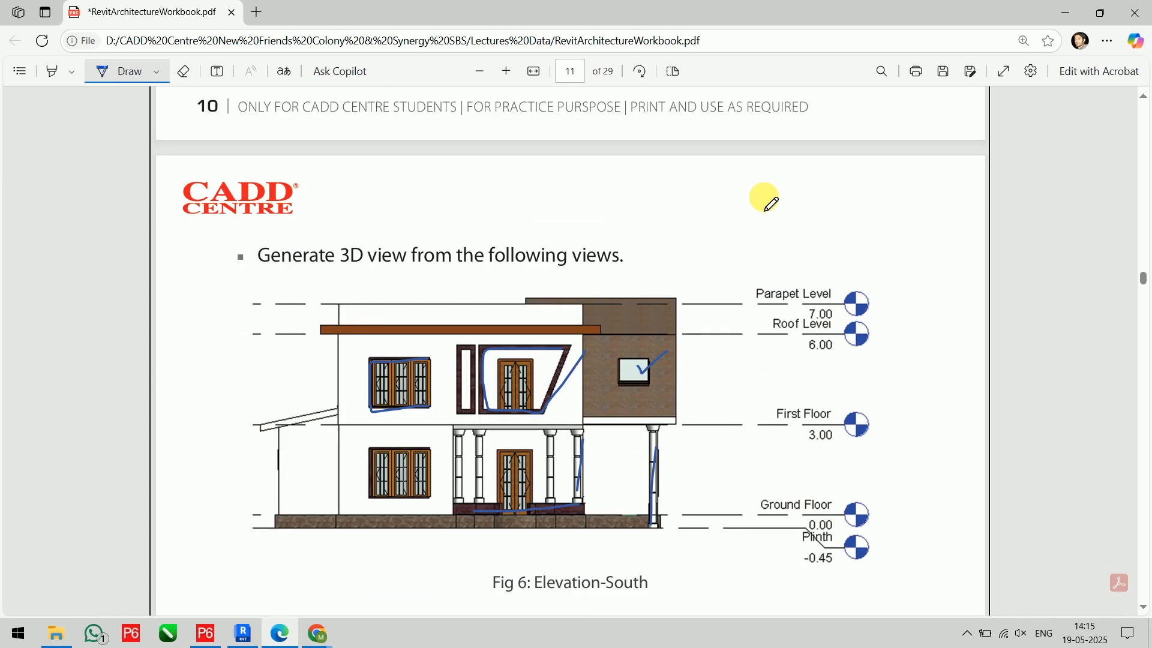
{"action": "scroll", "coordinate": [770, 204], "scroll_direction": "down", "scroll_amount": 15}
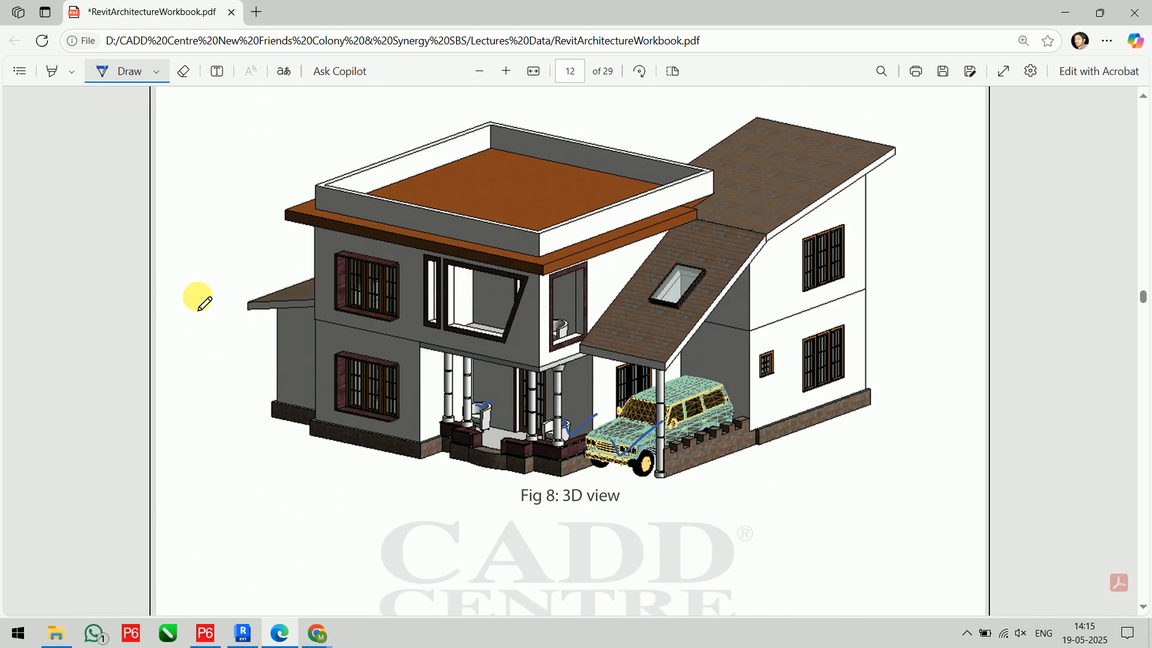
{"action": "scroll", "coordinate": [735, 287], "scroll_direction": "up", "scroll_amount": 8}
{"action": "scroll", "coordinate": [735, 288], "scroll_direction": "up", "scroll_amount": 15}
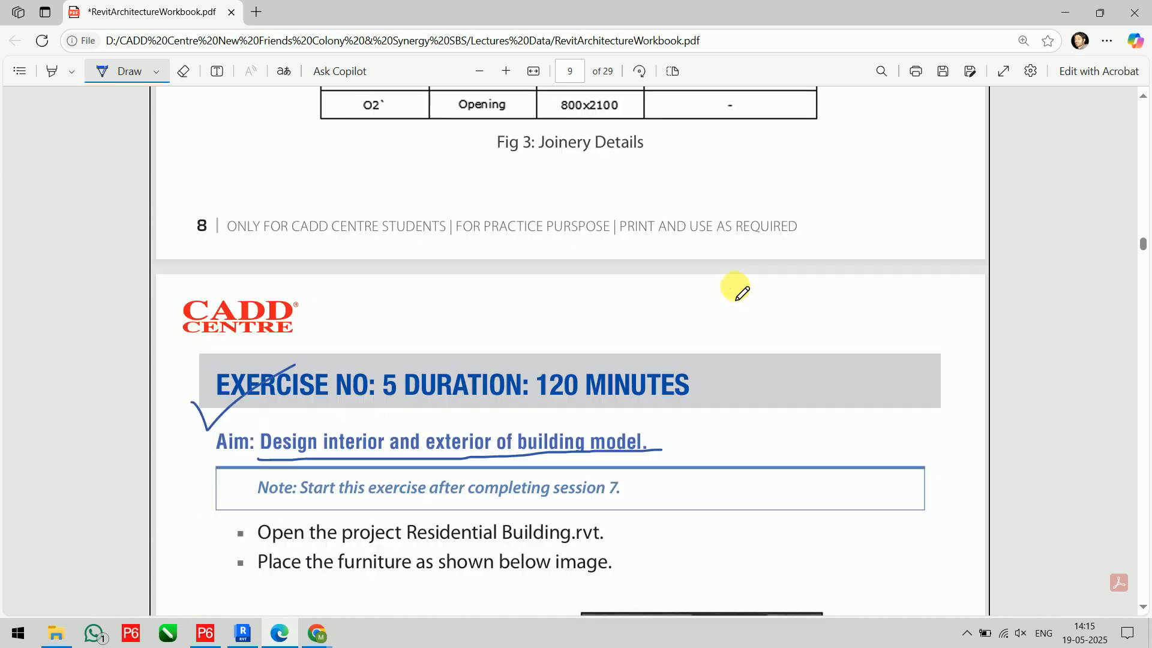
{"action": "scroll", "coordinate": [734, 288], "scroll_direction": "down", "scroll_amount": 10}
{"action": "scroll", "coordinate": [735, 288], "scroll_direction": "up", "scroll_amount": 3}
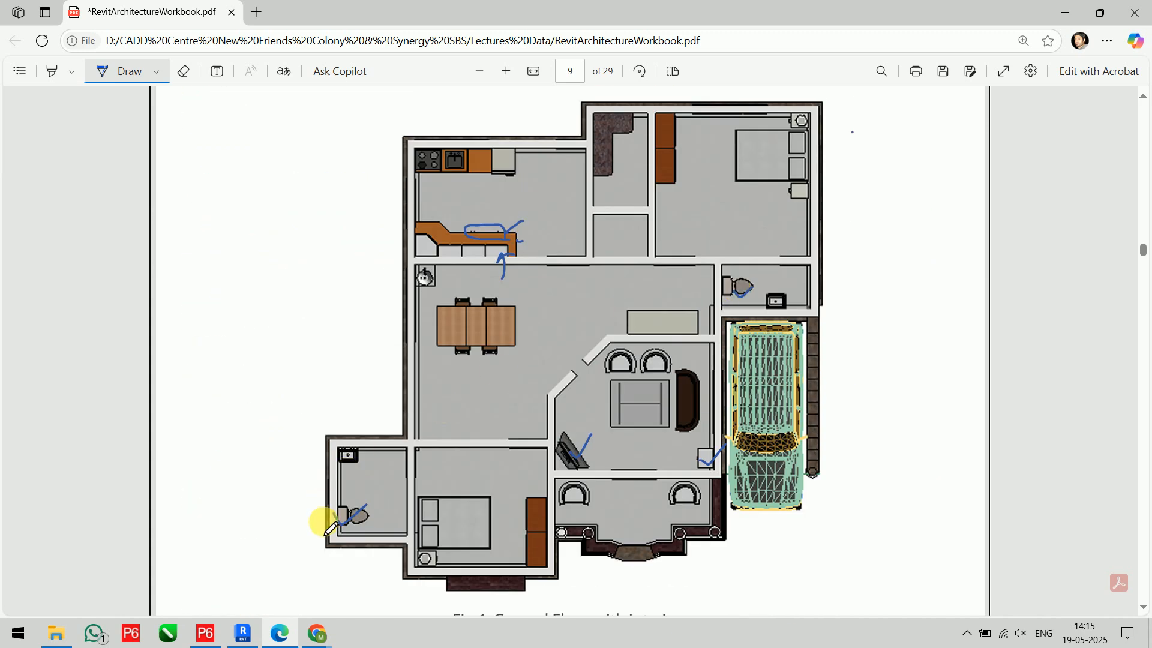
- Switch to Revit and change the visual style of the Ground Floor plan view
{"action": "left_click", "coordinate": [243, 637]}
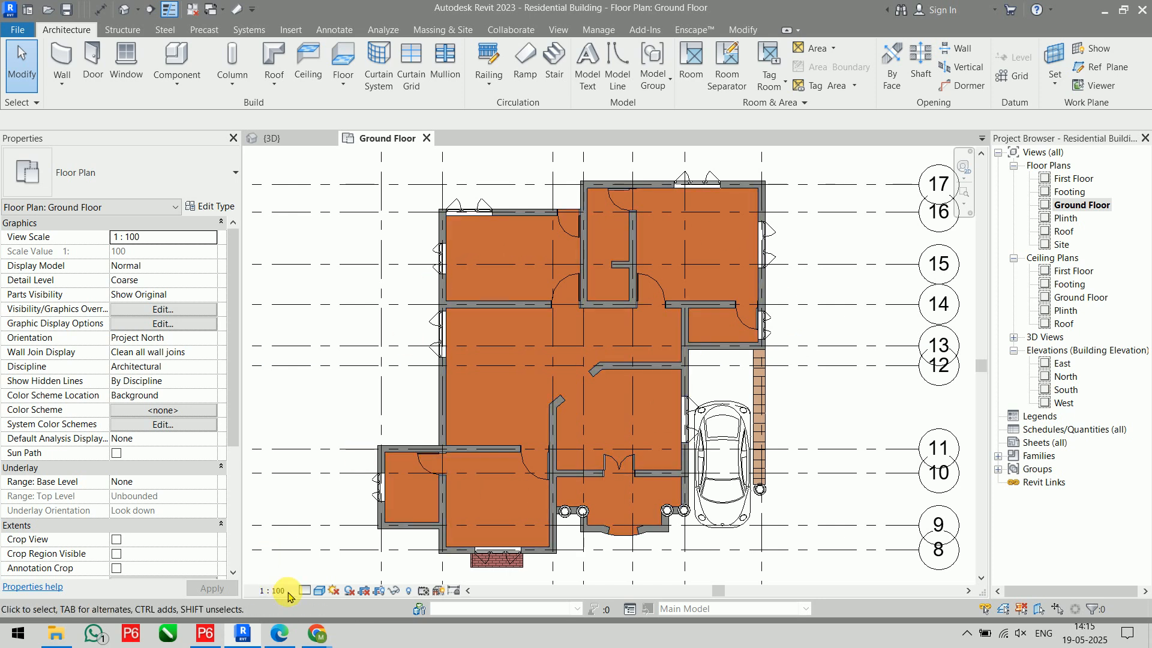
{"action": "left_click", "coordinate": [318, 591]}
{"action": "left_click", "coordinate": [373, 556]}
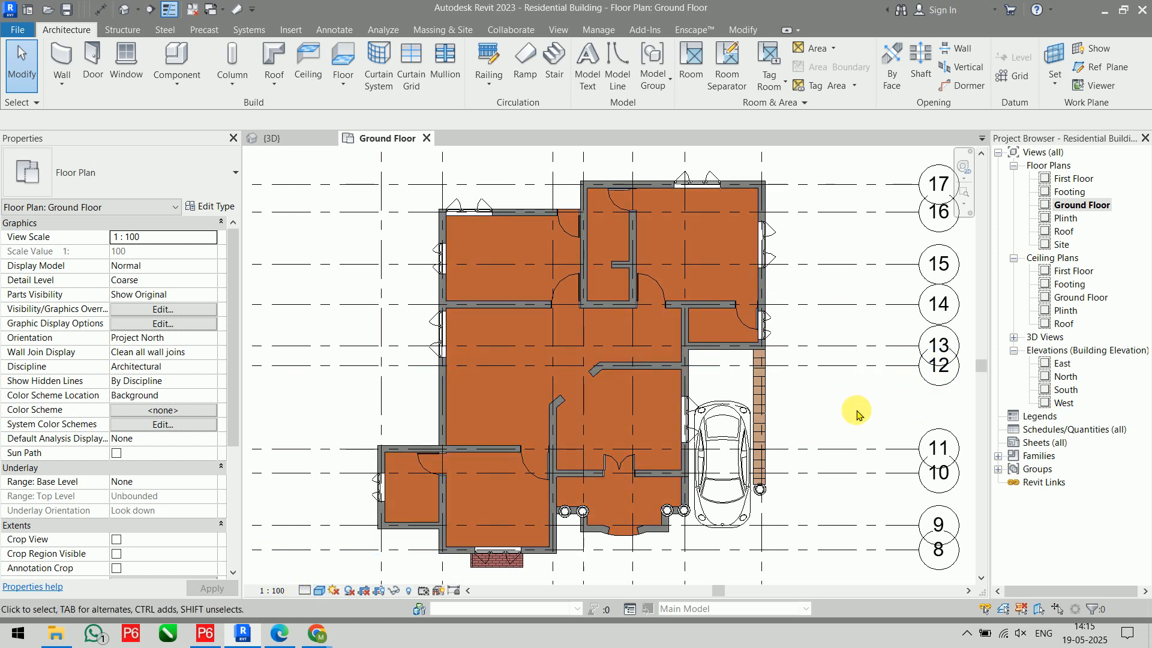
- Return to the workbook in Edge, tick the upper-right bedroom's bed and both bedside tables, and mark up its wardrobe and the adjoining wall
{"action": "key", "text": "alt+Tab"}
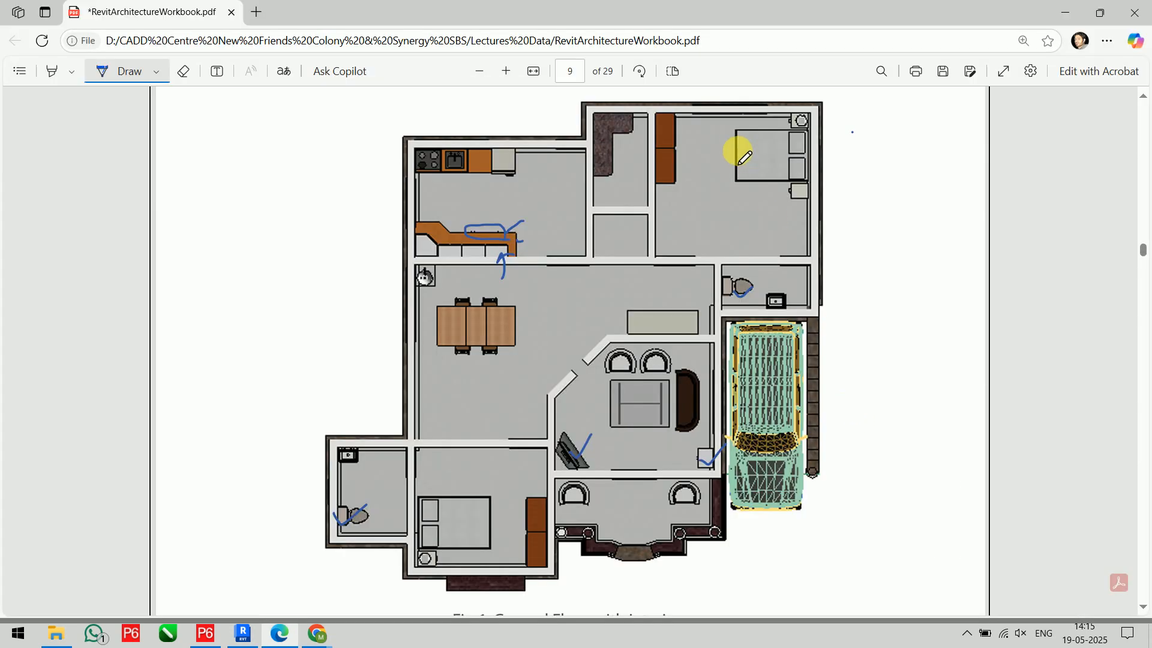
{"action": "left_click_drag", "start_coordinate": [734, 160], "coordinate": [761, 145]}
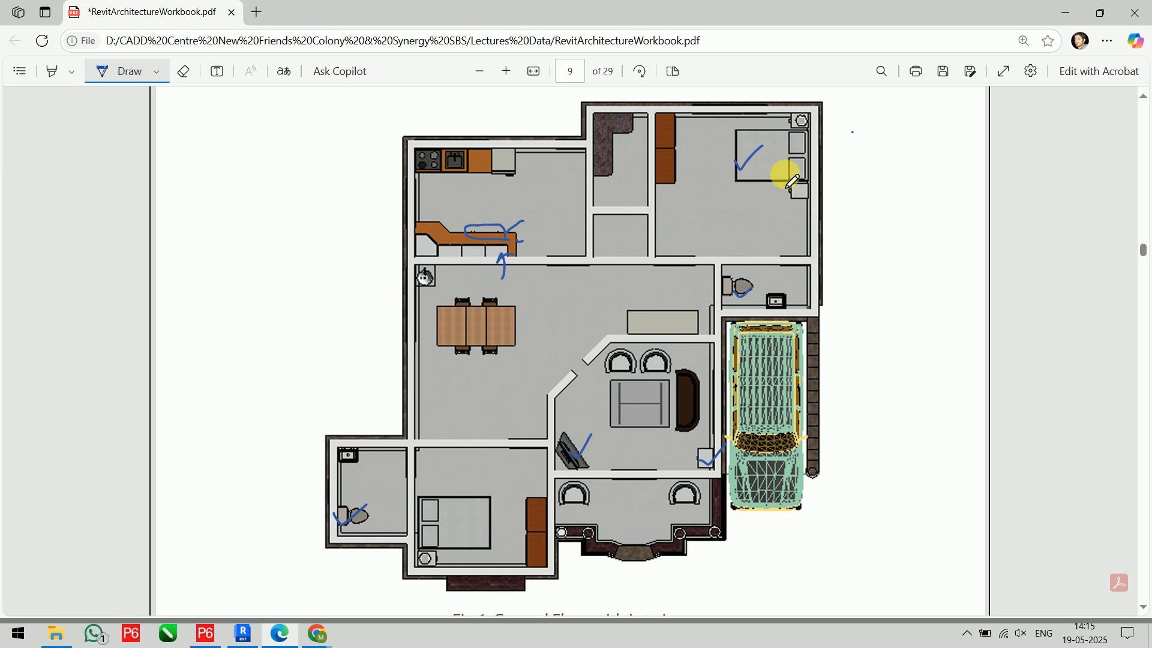
{"action": "left_click_drag", "start_coordinate": [802, 195], "coordinate": [812, 191]}
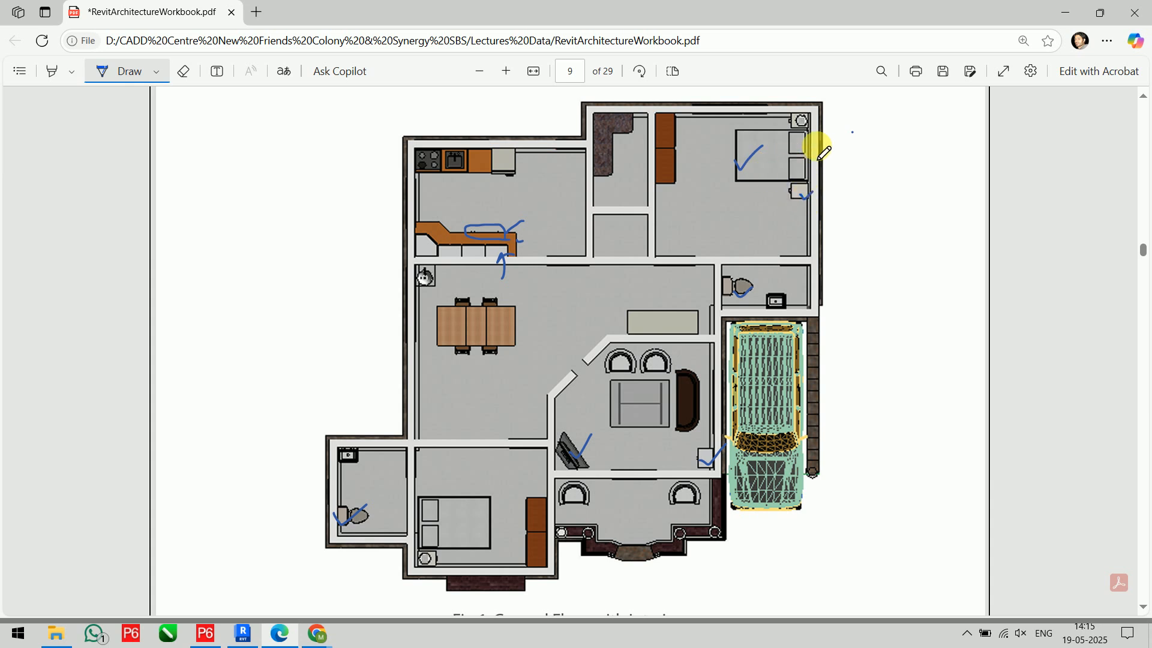
{"action": "left_click_drag", "start_coordinate": [804, 120], "coordinate": [817, 112]}
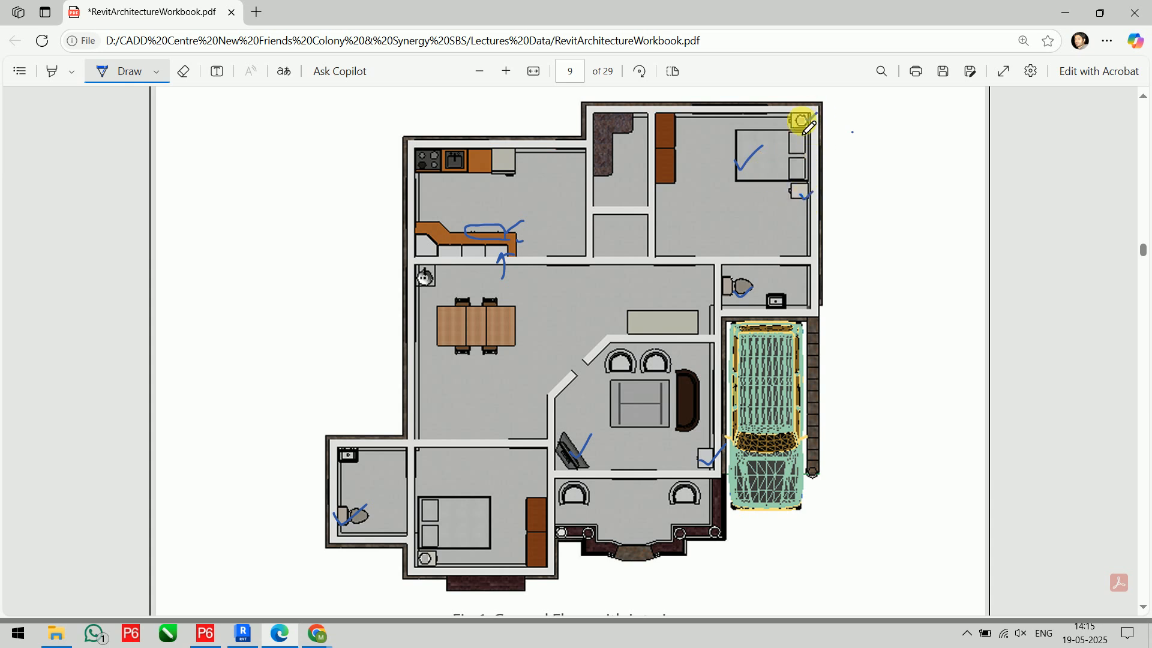
{"action": "mouse_move", "coordinate": [652, 133]}
{"action": "left_mouse_down"}
{"action": "mouse_move", "coordinate": [678, 147]}
{"action": "mouse_move", "coordinate": [641, 126]}
{"action": "mouse_move", "coordinate": [654, 109]}
{"action": "mouse_move", "coordinate": [656, 137]}
{"action": "mouse_move", "coordinate": [672, 142]}
{"action": "mouse_move", "coordinate": [672, 196]}
{"action": "mouse_move", "coordinate": [646, 142]}
{"action": "left_mouse_up"}
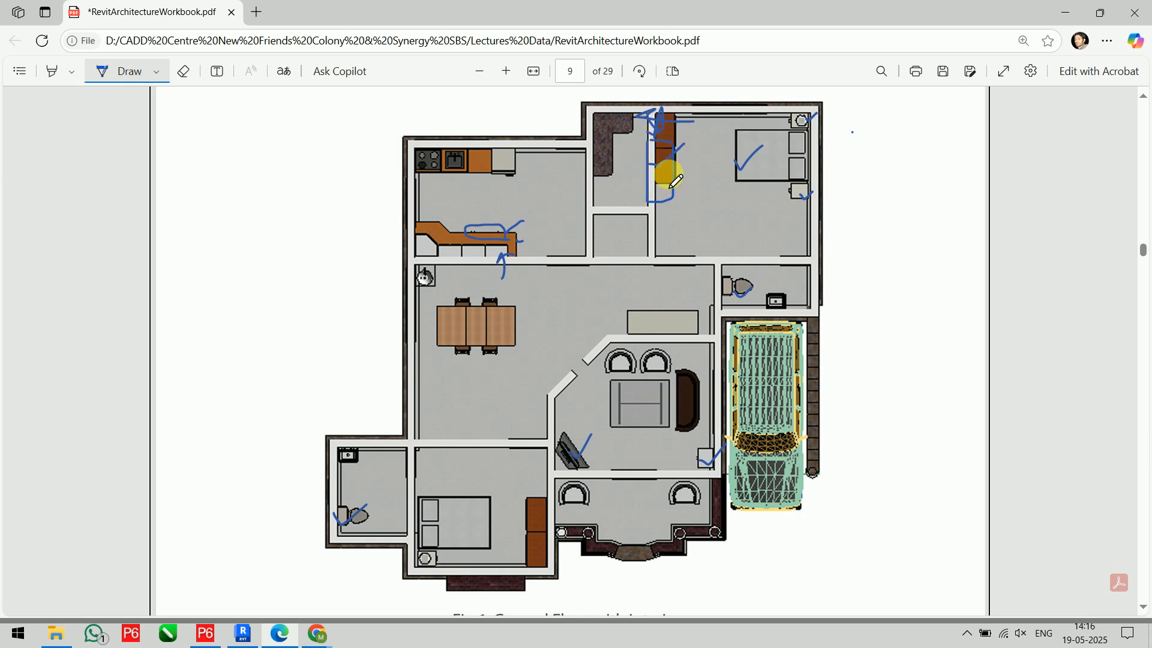
- Switch to Revit, start placing a component and open the US > Furniture > Beds folder of the family library
{"action": "key", "text": "alt+Tab"}
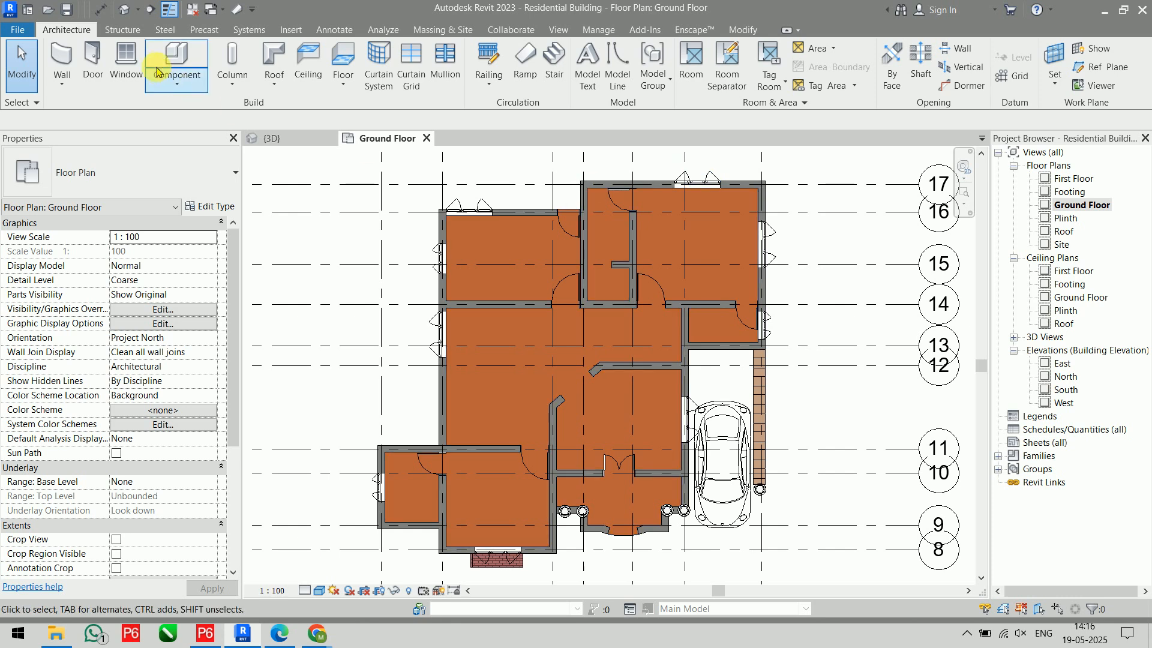
{"action": "left_click", "coordinate": [167, 57]}
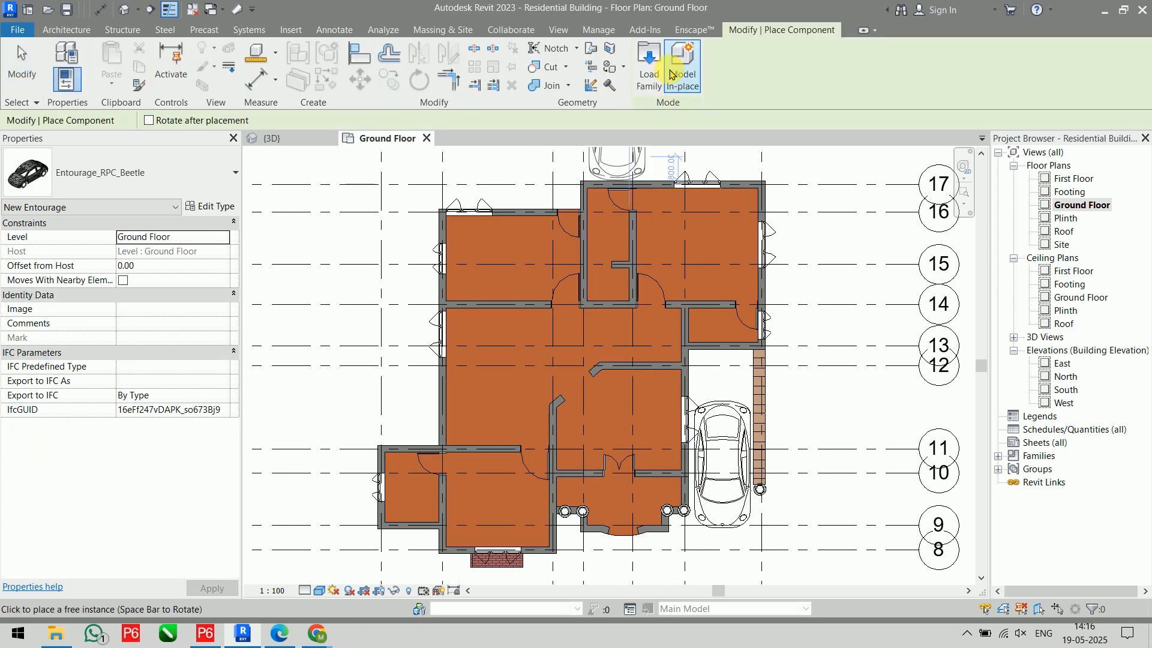
{"action": "left_click", "coordinate": [650, 66]}
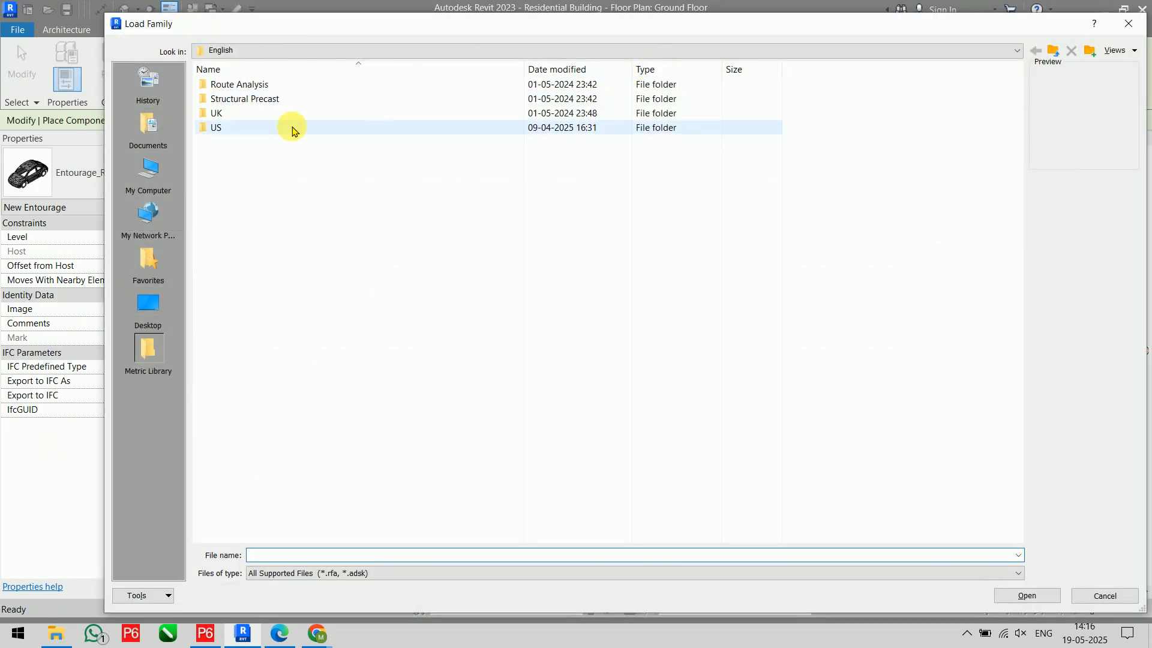
{"action": "double_click", "coordinate": [253, 125]}
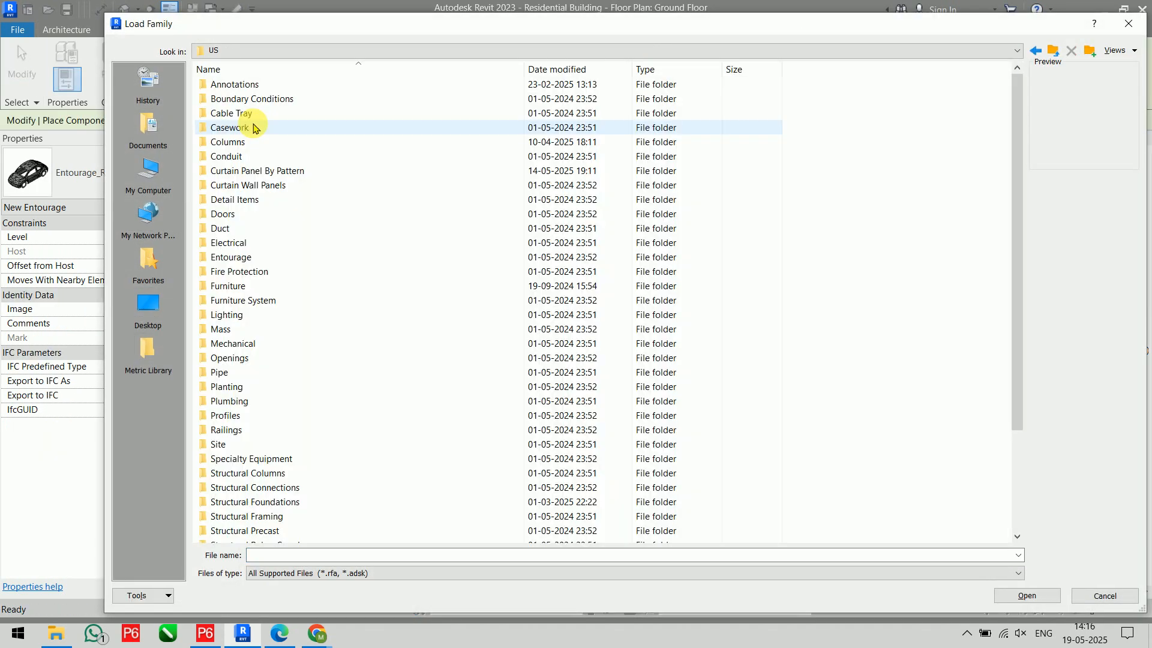
{"action": "double_click", "coordinate": [243, 285]}
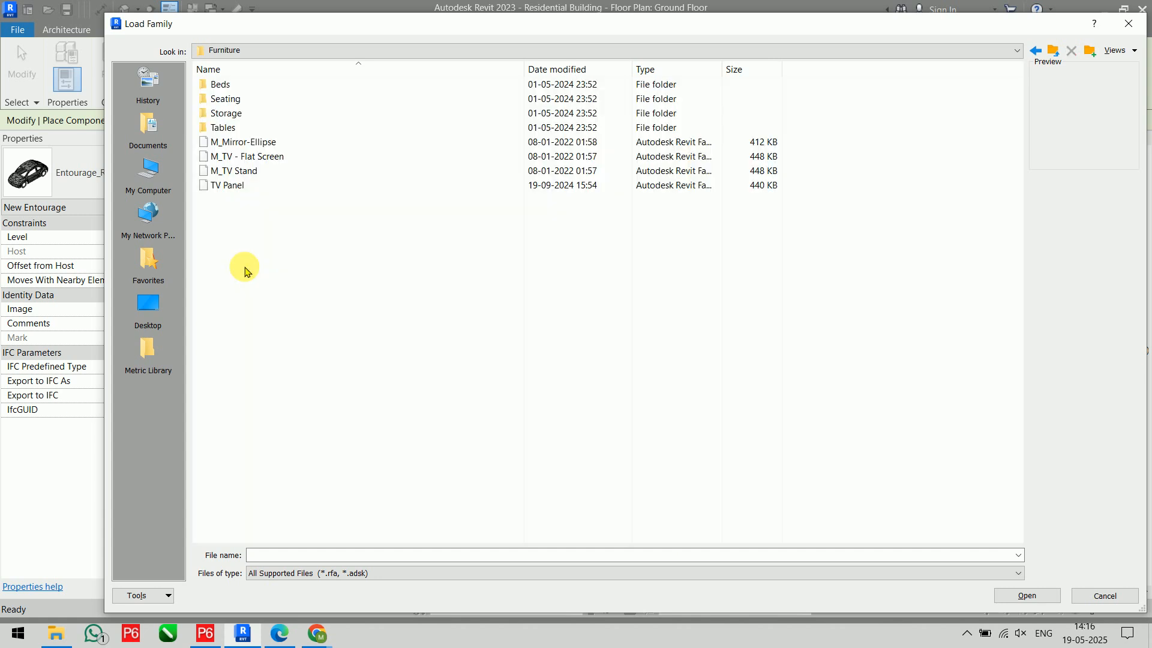
{"action": "double_click", "coordinate": [249, 87]}
- Show the bed families as extra large icons and load M_Bed-Box
{"action": "right_click", "coordinate": [303, 221]}
{"action": "mouse_move", "coordinate": [336, 227]}
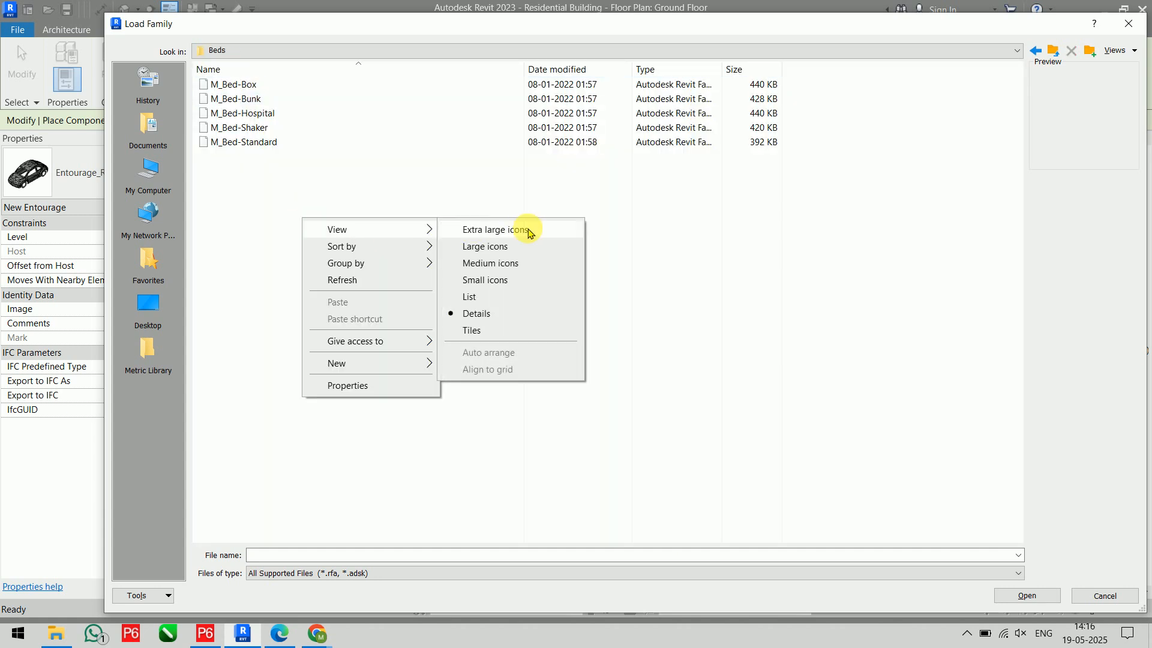
{"action": "left_click", "coordinate": [522, 159]}
{"action": "left_click", "coordinate": [304, 226]}
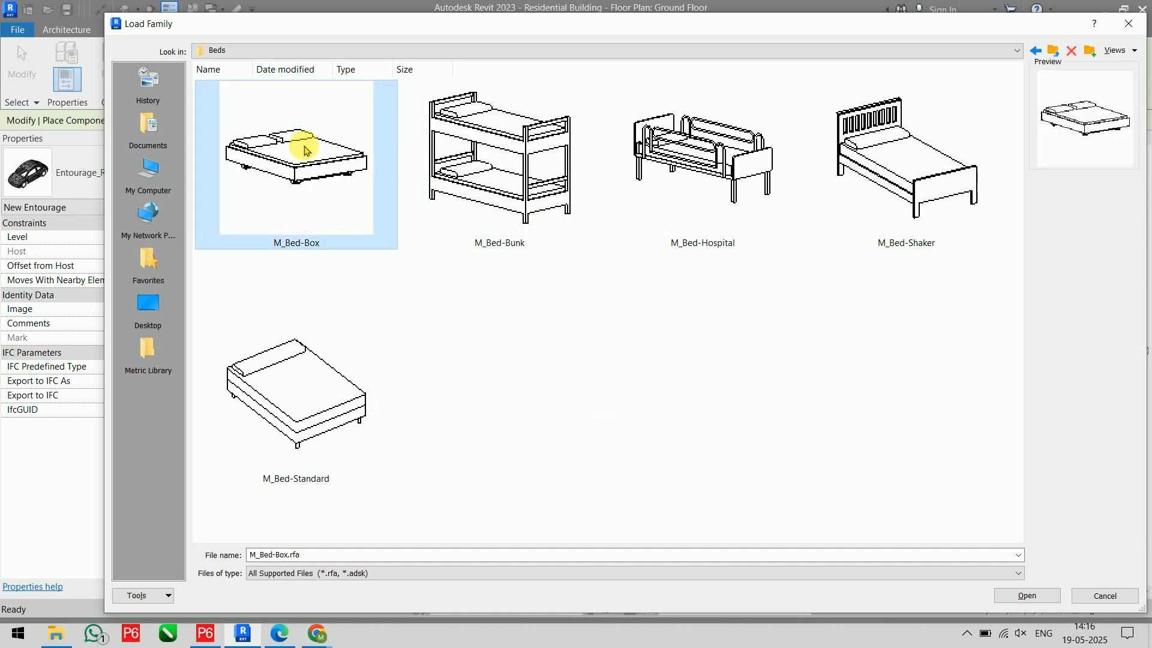
{"action": "left_click", "coordinate": [1025, 594]}
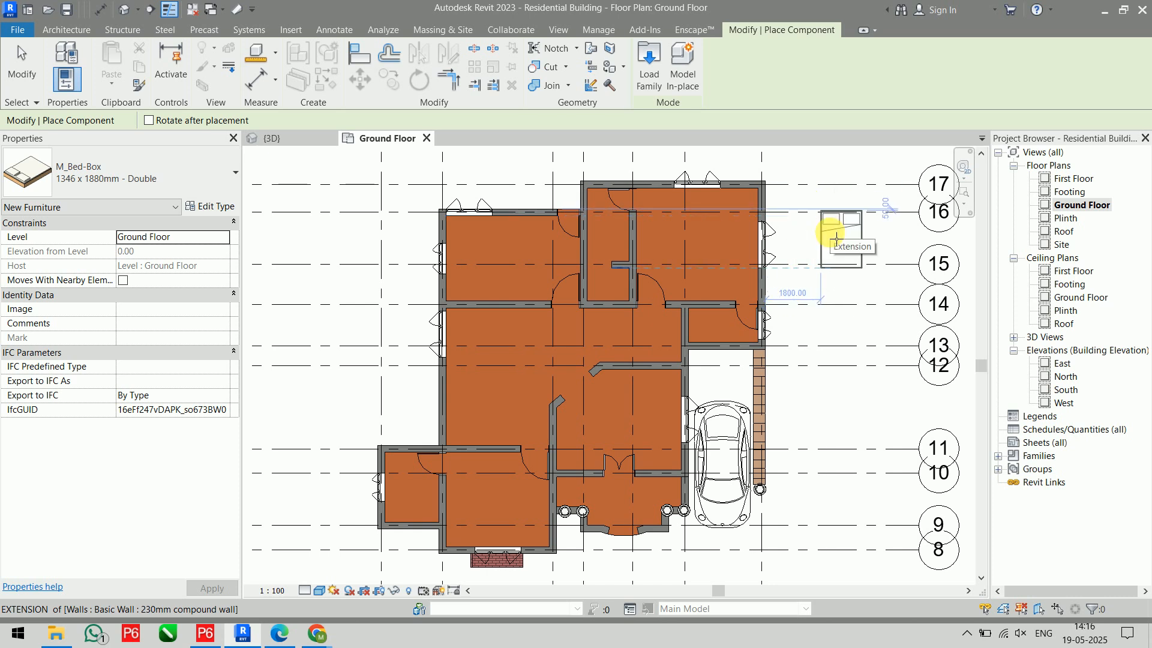
- Place the 1346 x 1880mm double bed outside the building and a rotated one at the upper-right bedroom's outer wall, and delete the outside bed
{"action": "left_click", "coordinate": [837, 239]}
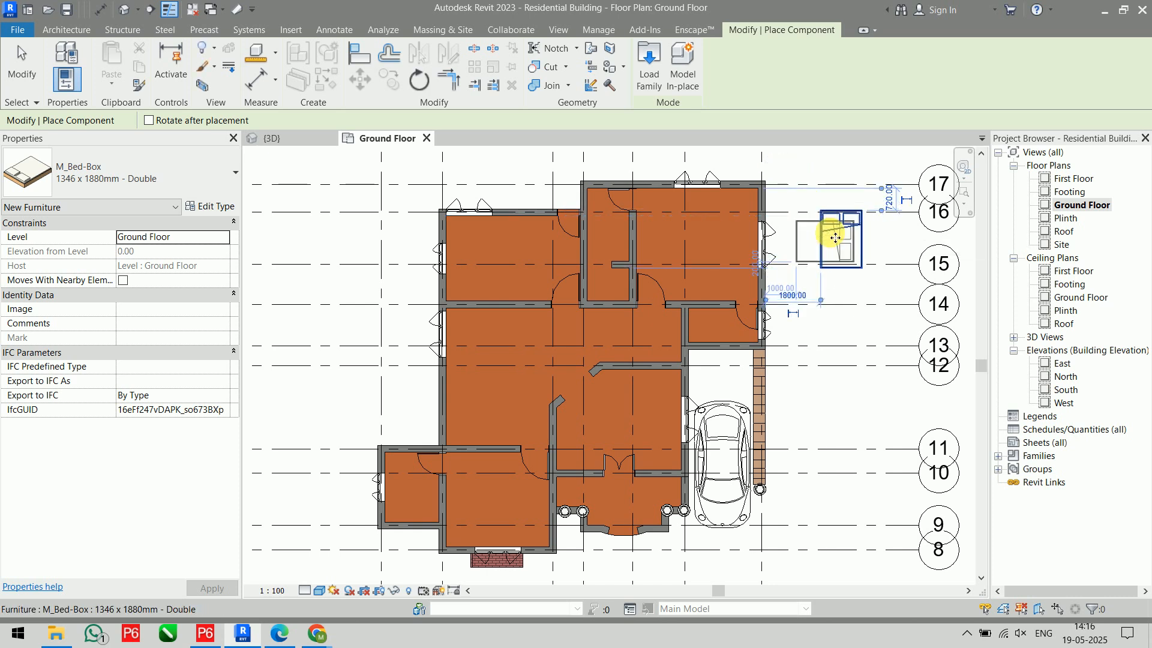
{"action": "scroll", "coordinate": [693, 230], "scroll_direction": "up", "scroll_amount": 4}
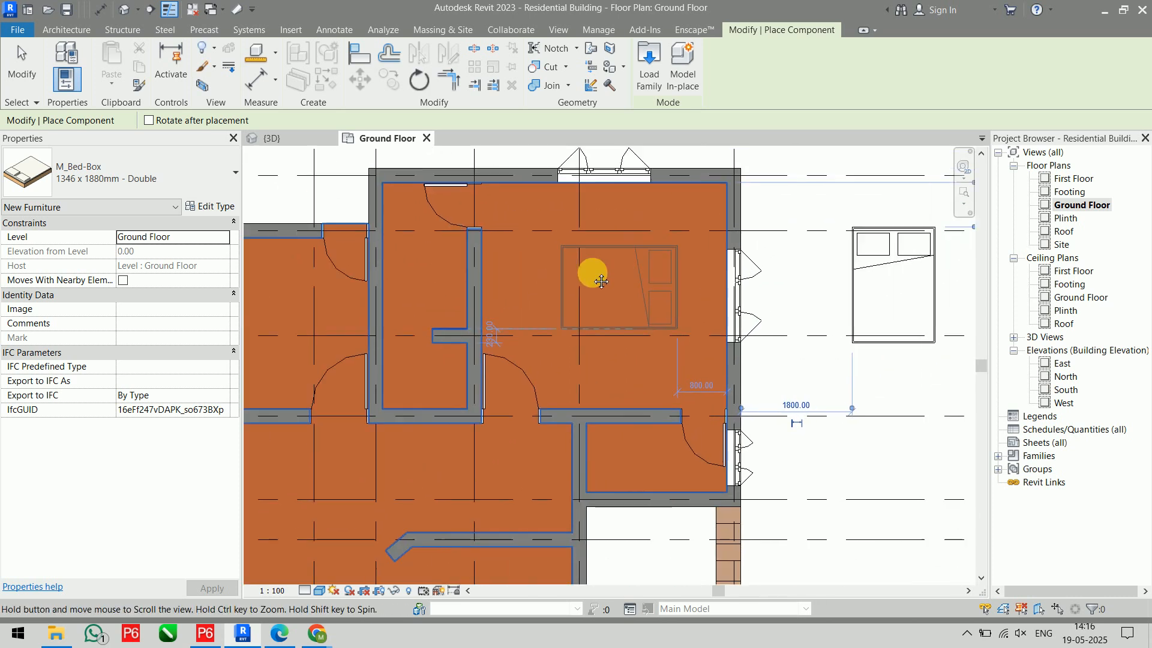
{"action": "left_click", "coordinate": [633, 251]}
{"action": "key", "text": "Escape"}
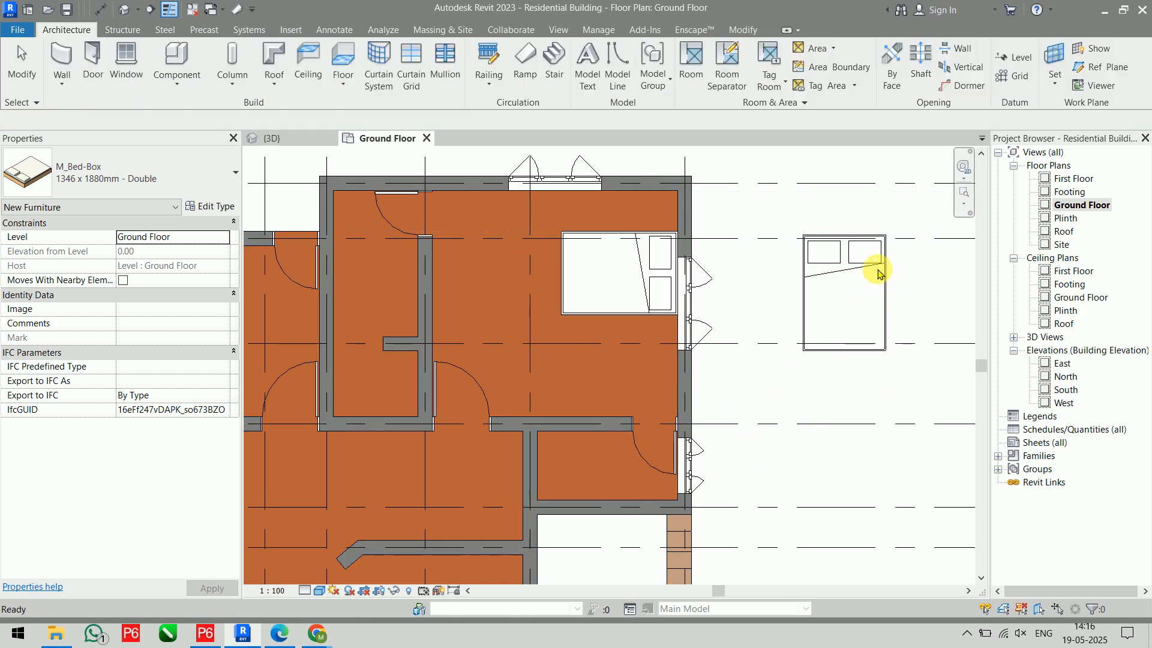
{"action": "left_click", "coordinate": [876, 264]}
{"action": "key", "text": "Delete"}
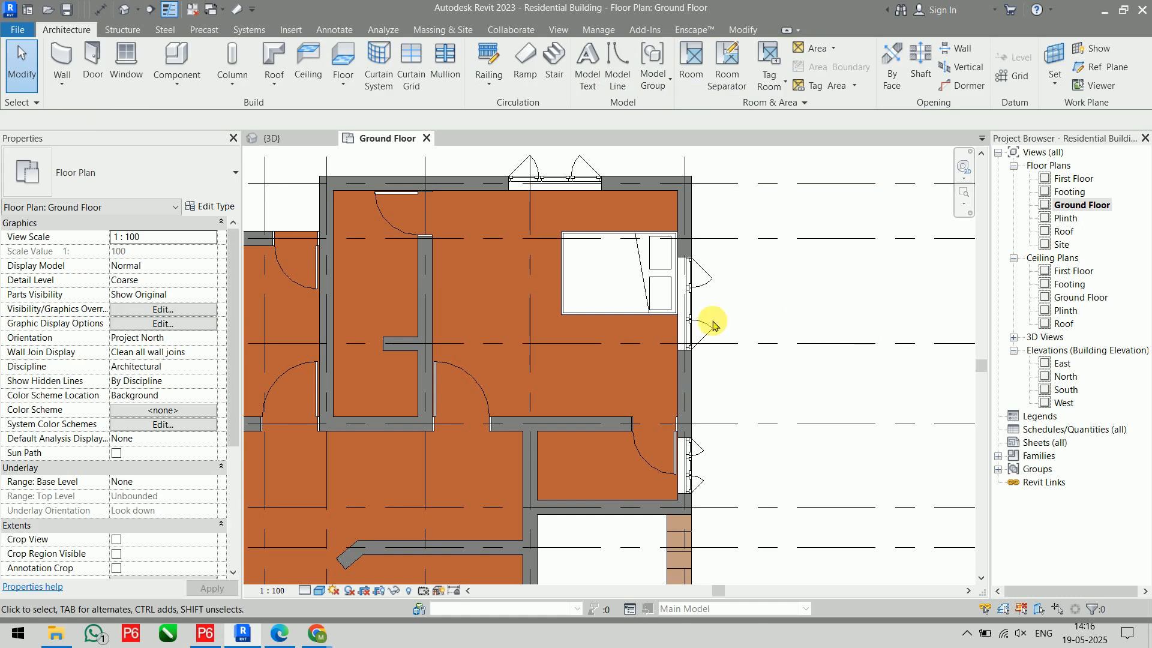
- Create a similar double bed and place it rotated in the lower-left bedroom, headboard against the bathroom-side wall, as in the workbook plan
{"action": "scroll", "coordinate": [616, 255], "scroll_direction": "down", "scroll_amount": 4}
{"action": "middle_click_drag", "start_coordinate": [616, 254], "coordinate": [658, 226]}
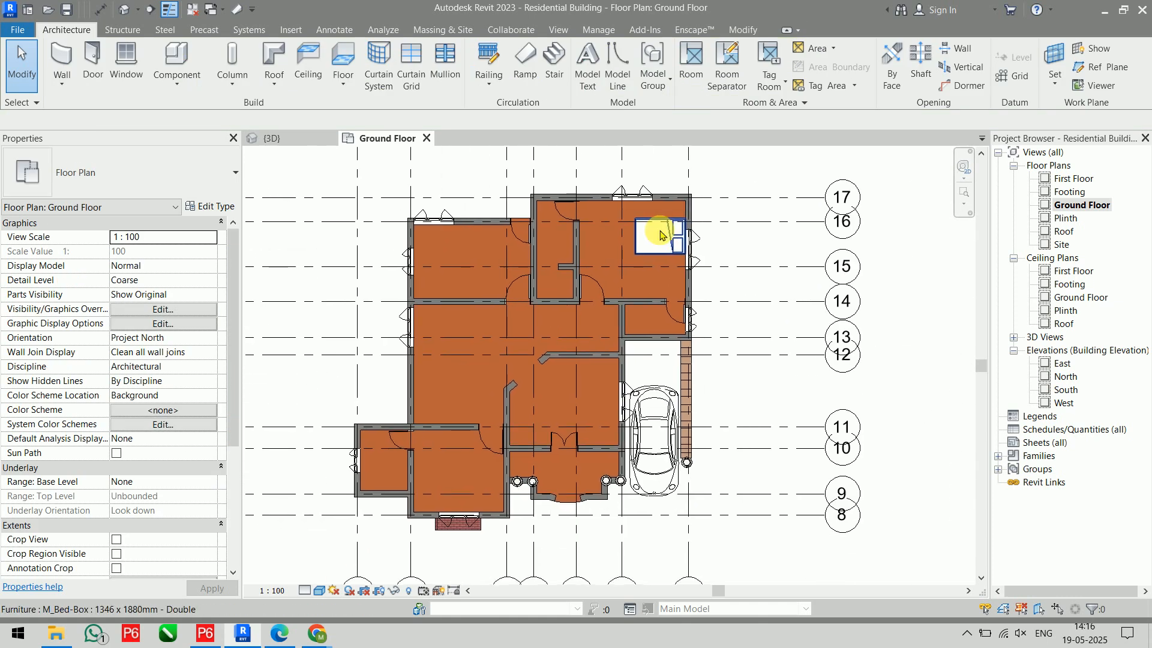
{"action": "left_click", "coordinate": [660, 234]}
{"action": "key", "text": "c"}
{"action": "key", "text": "s"}
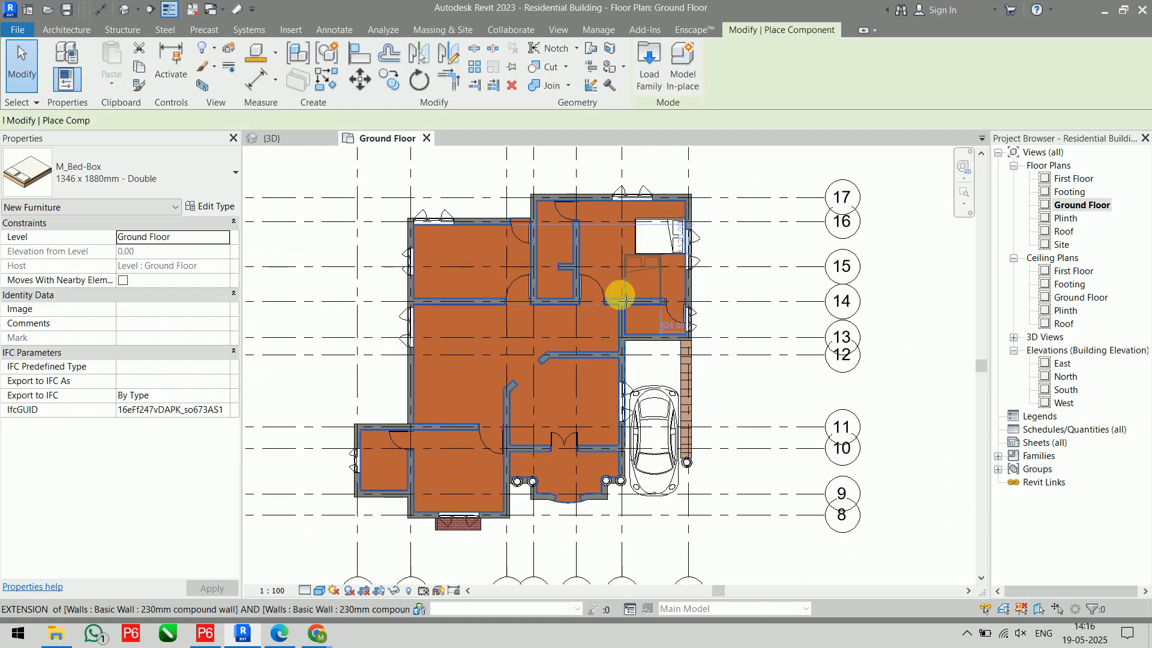
{"action": "scroll", "coordinate": [453, 478], "scroll_direction": "up", "scroll_amount": 3}
{"action": "middle_click_drag", "start_coordinate": [452, 478], "coordinate": [460, 387]}
{"action": "scroll", "coordinate": [460, 385], "scroll_direction": "up", "scroll_amount": 1}
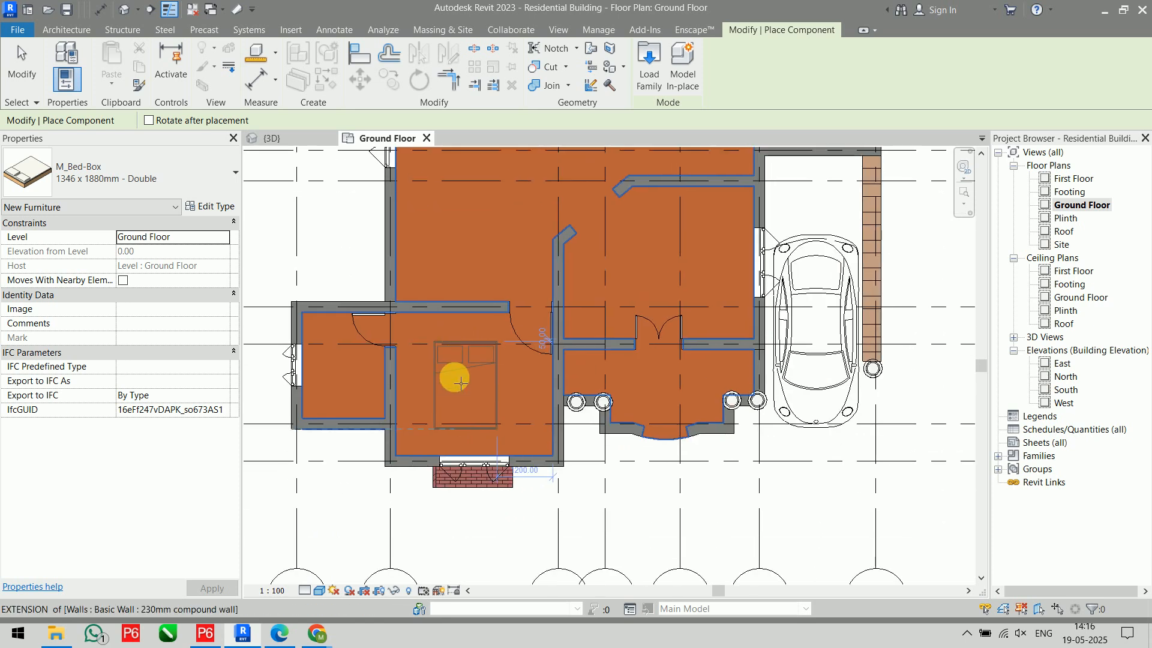
{"action": "key", "text": "alt+Tab"}
{"action": "key", "text": "alt+Tab"}
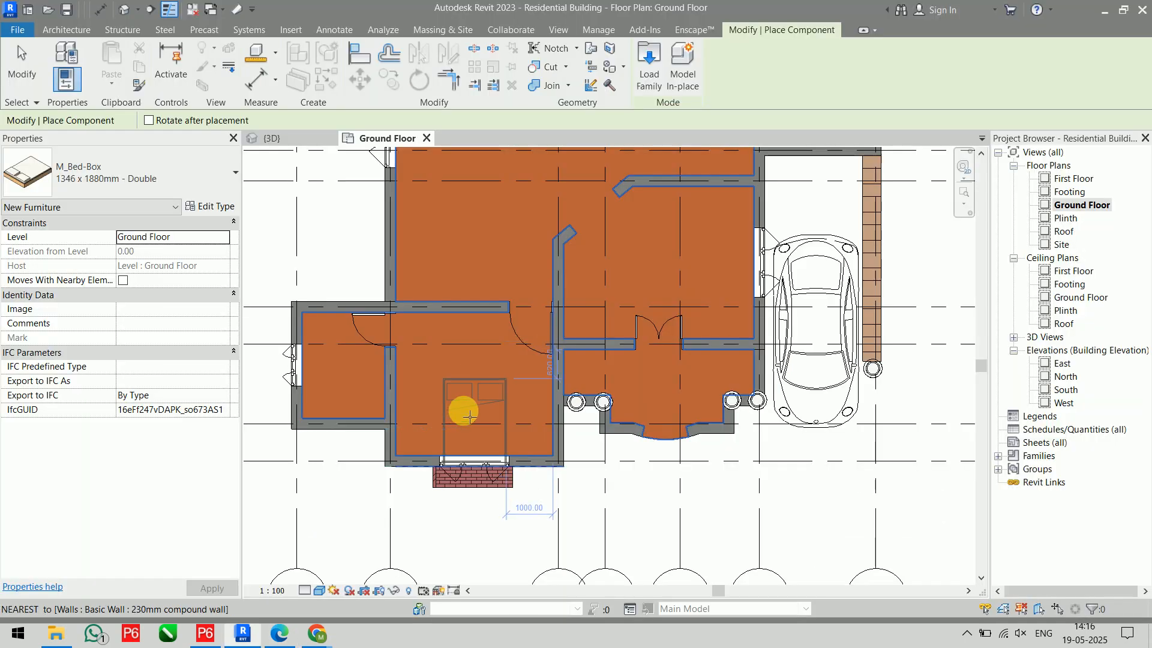
{"action": "scroll", "coordinate": [446, 409], "scroll_direction": "up", "scroll_amount": 3}
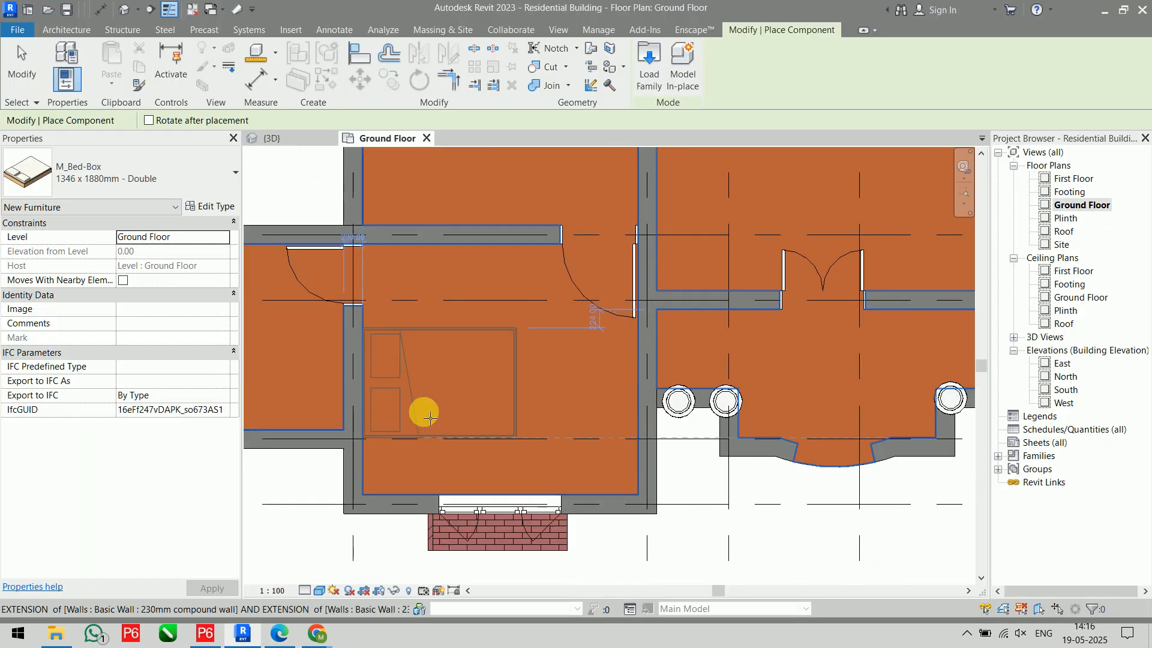
{"action": "left_click", "coordinate": [430, 417]}
{"action": "scroll", "coordinate": [576, 396], "scroll_direction": "down", "scroll_amount": 2}
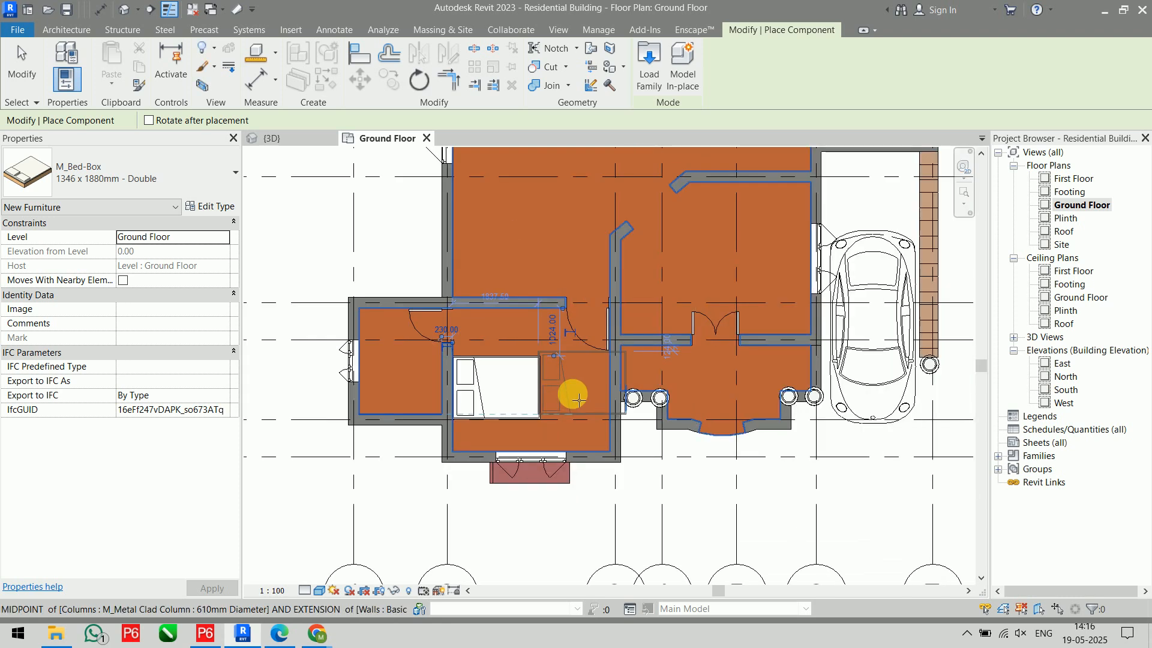
- Finish placing beds, switch to the workbook PDF in the browser and mark both beds on the ground floor plan
{"action": "scroll", "coordinate": [578, 400], "scroll_direction": "down", "scroll_amount": 3}
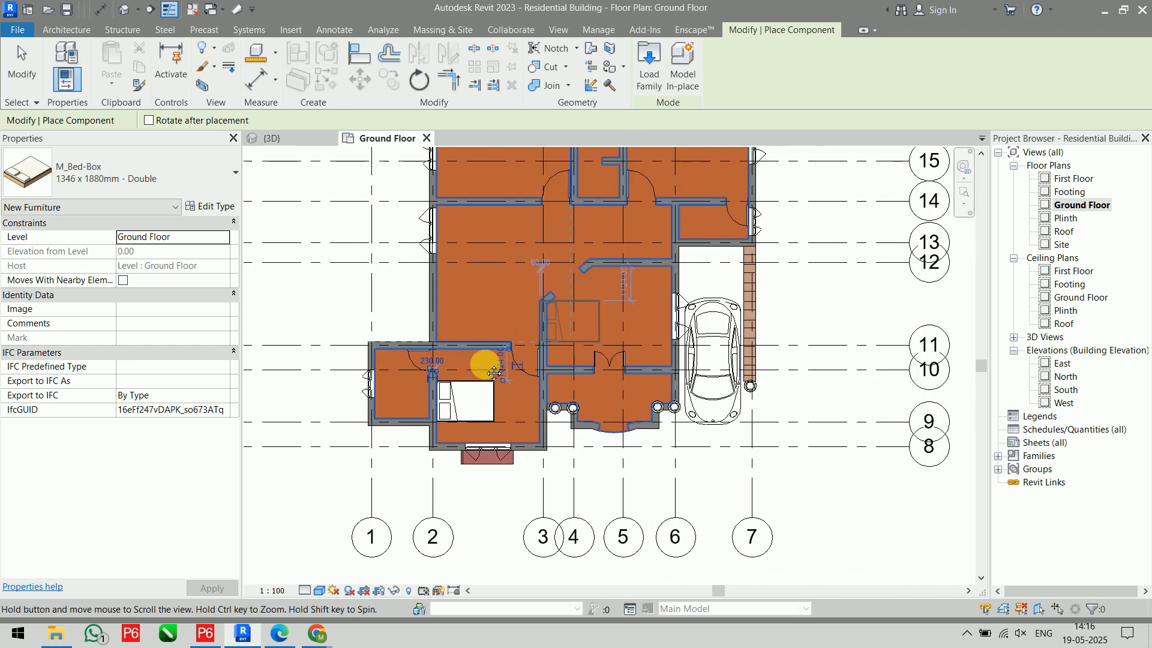
{"action": "key", "text": "Escape"}
{"action": "key", "text": "Escape"}
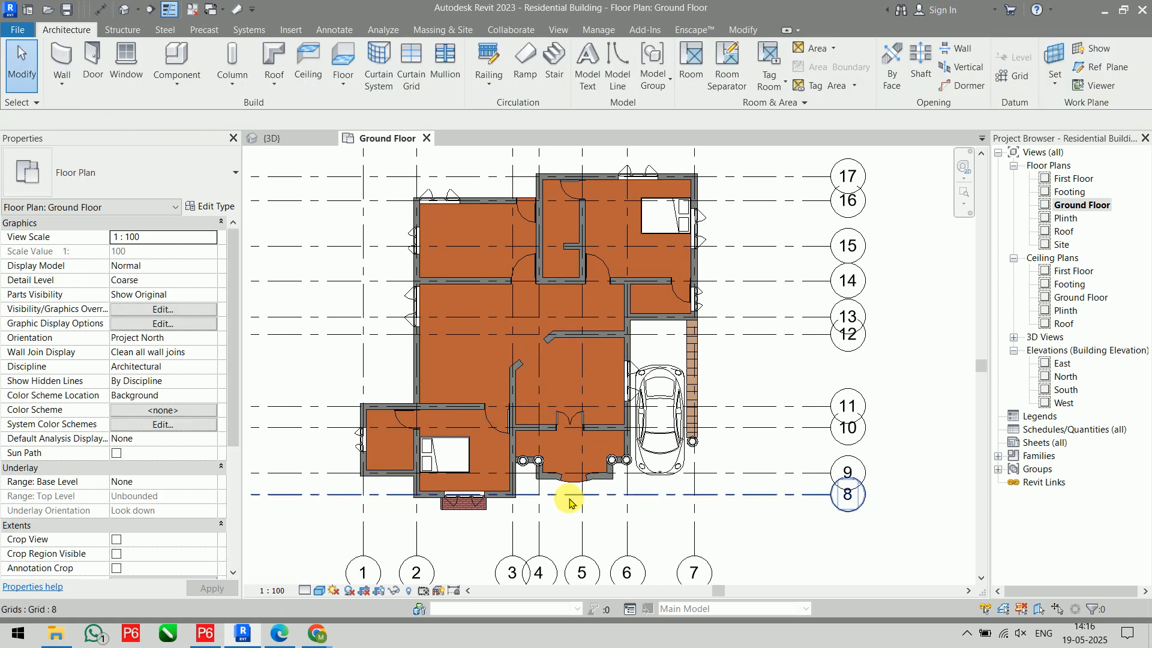
{"action": "key", "text": "alt+Tab"}
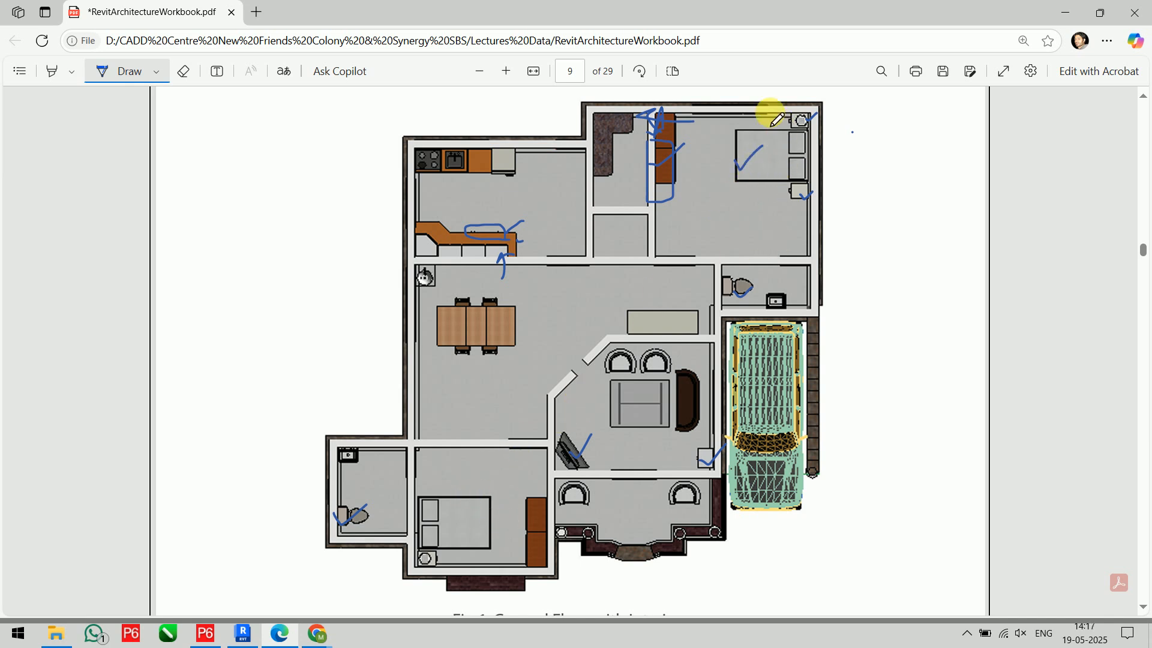
{"action": "left_click_drag", "start_coordinate": [746, 131], "coordinate": [729, 184]}
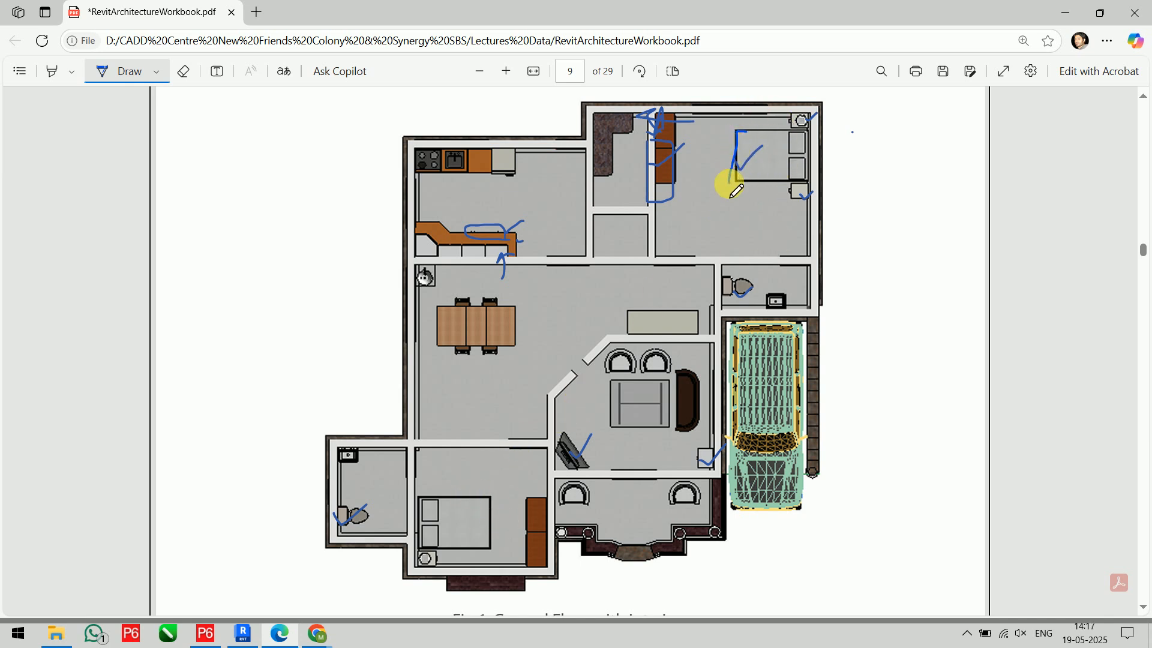
{"action": "left_click_drag", "start_coordinate": [461, 500], "coordinate": [487, 546]}
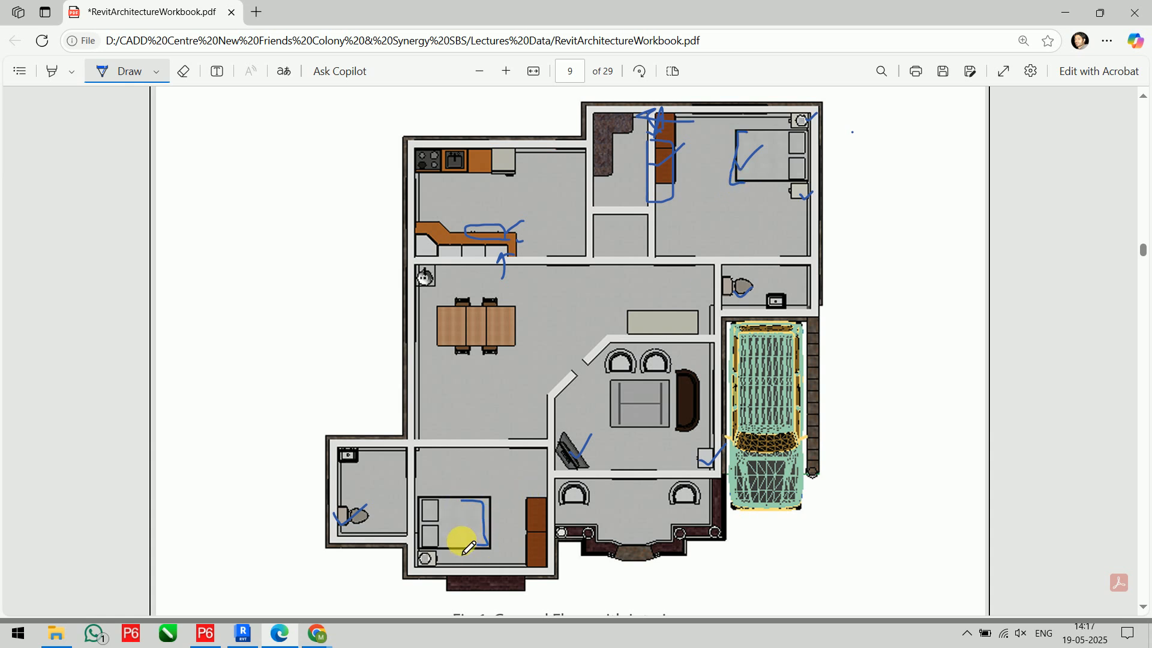
- Open Google in a new browser tab and search for "queen size bed dimensions"
{"action": "left_click", "coordinate": [252, 23]}
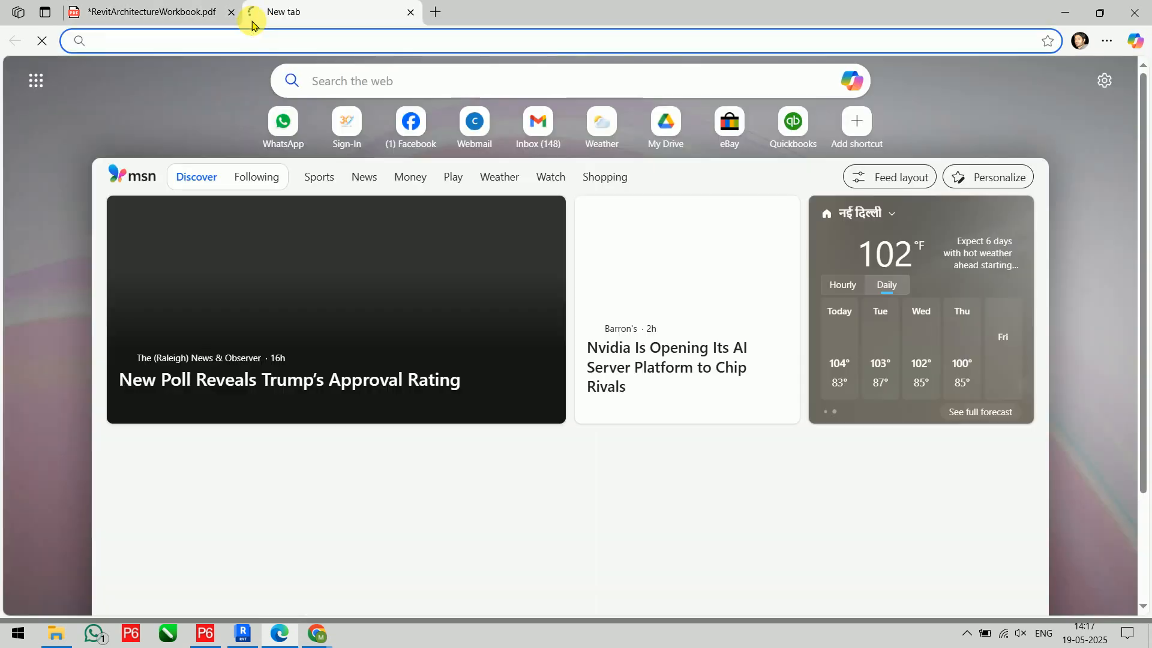
{"action": "type", "text": "google.com"}
{"action": "key", "text": "Return"}
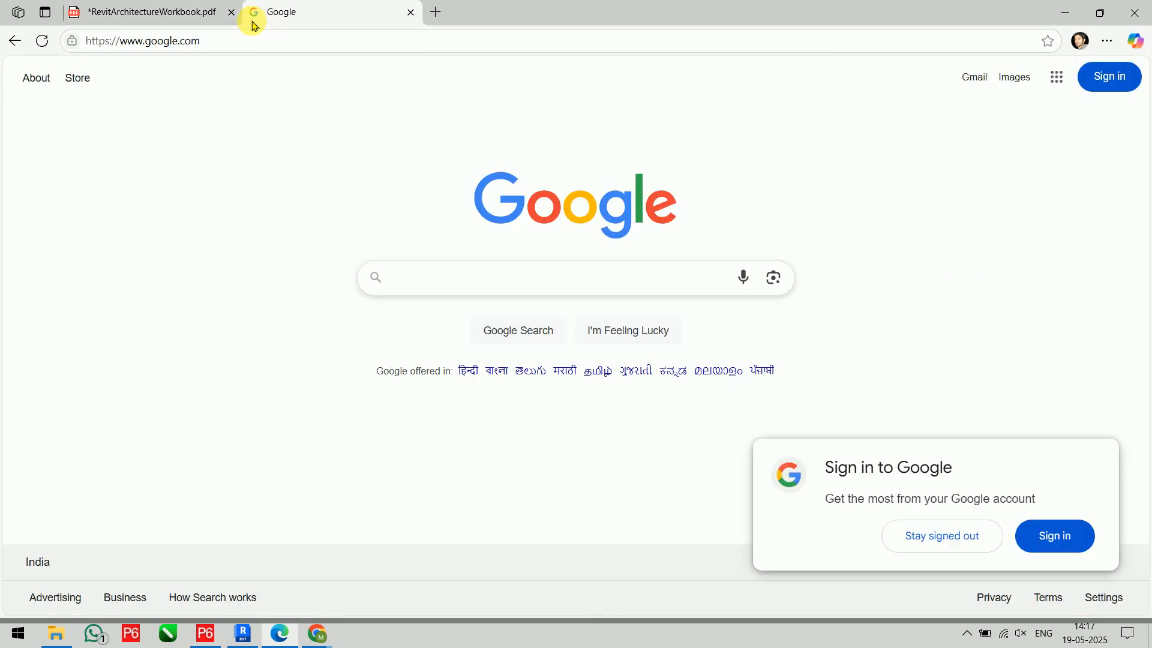
{"action": "type", "text": "qu"}
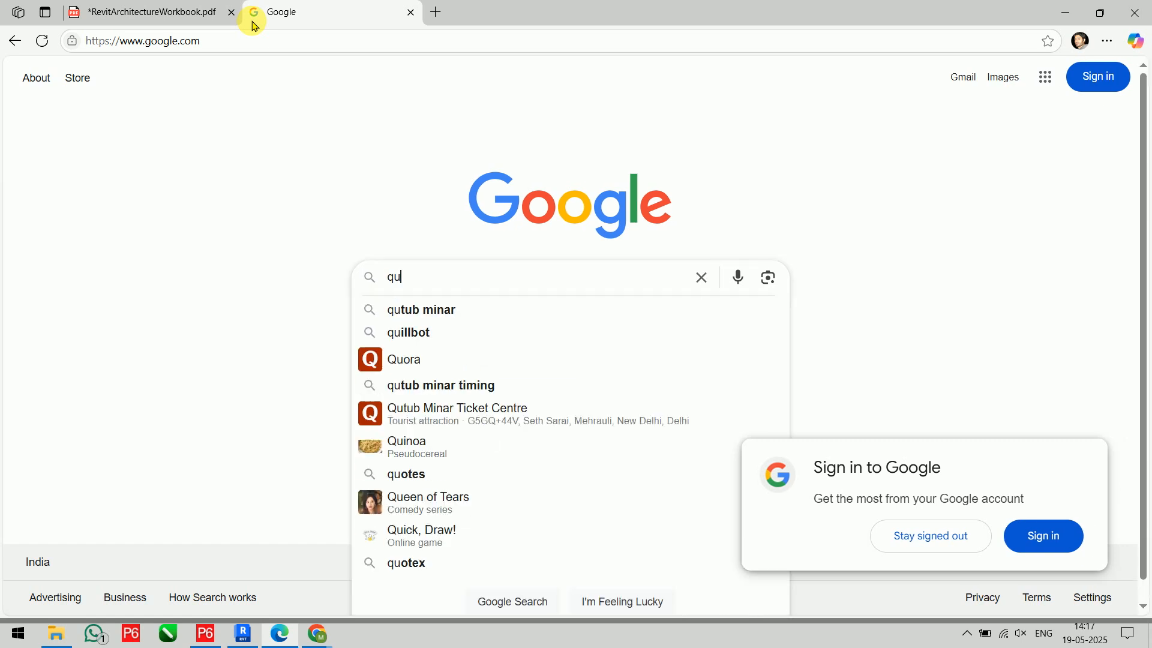
{"action": "type", "text": "een siz"}
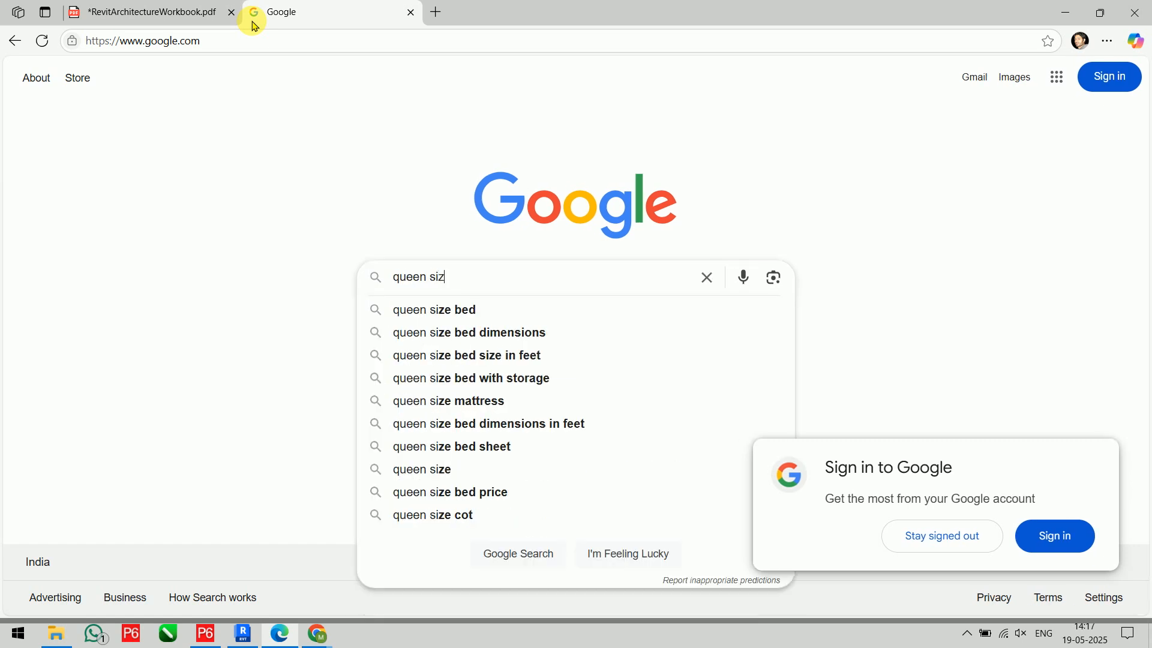
{"action": "type", "text": "e"}
{"action": "key", "text": "Down"}
{"action": "key", "text": "Down"}
{"action": "key", "text": "Return"}
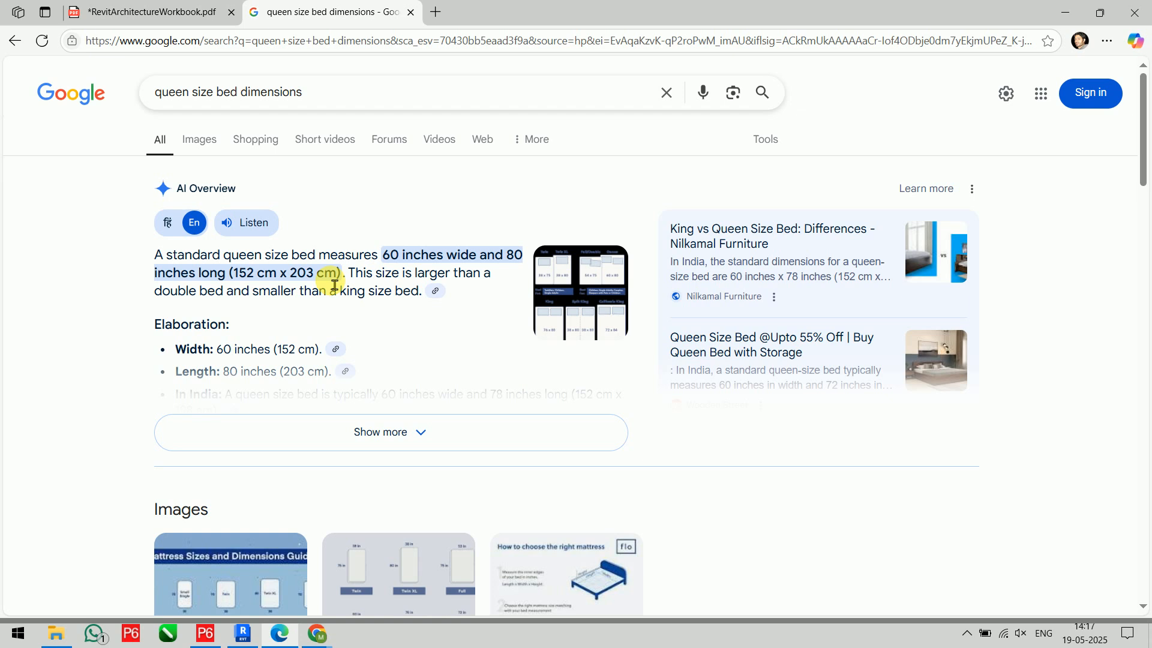
- Switch to Revit and change the upper-right bedroom's bed to the 1525 x 2007mm - Queen type
{"action": "left_click", "coordinate": [242, 633]}
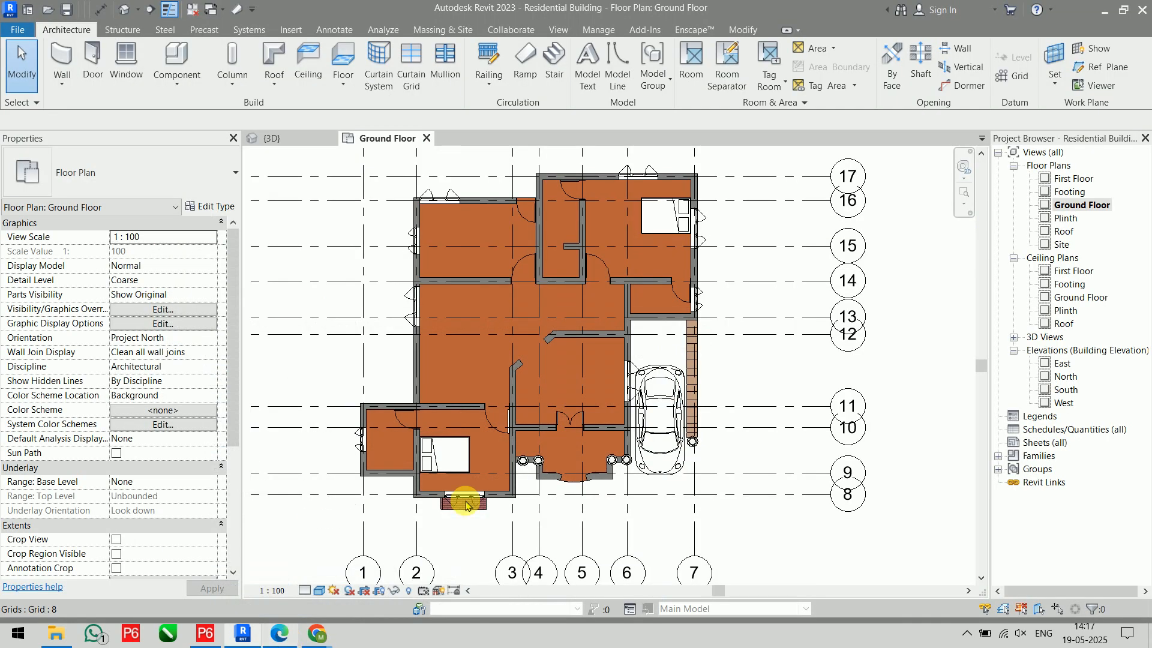
{"action": "left_click", "coordinate": [644, 228]}
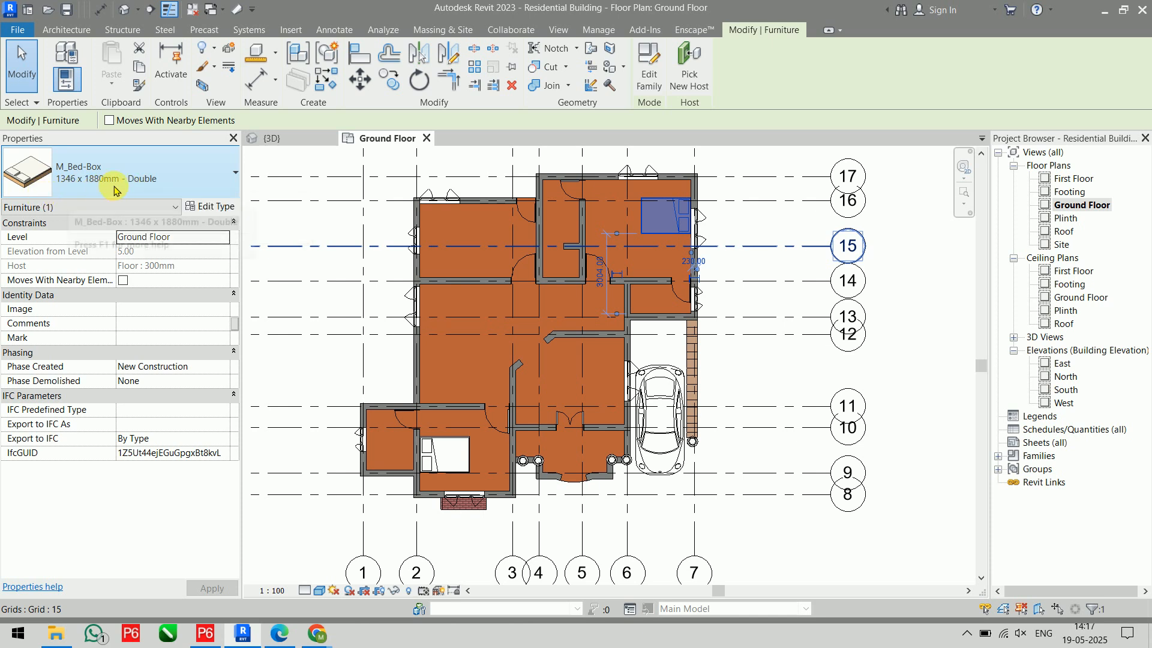
{"action": "left_click", "coordinate": [227, 172]}
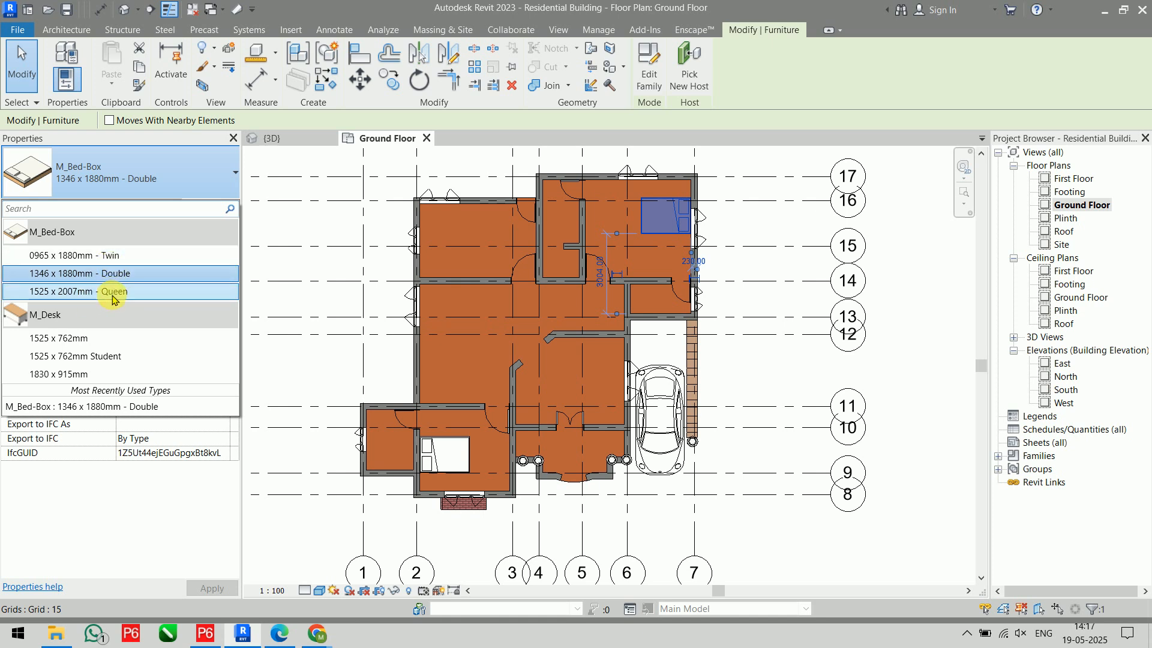
{"action": "mouse_move", "coordinate": [114, 299]}
{"action": "left_click", "coordinate": [114, 292]}
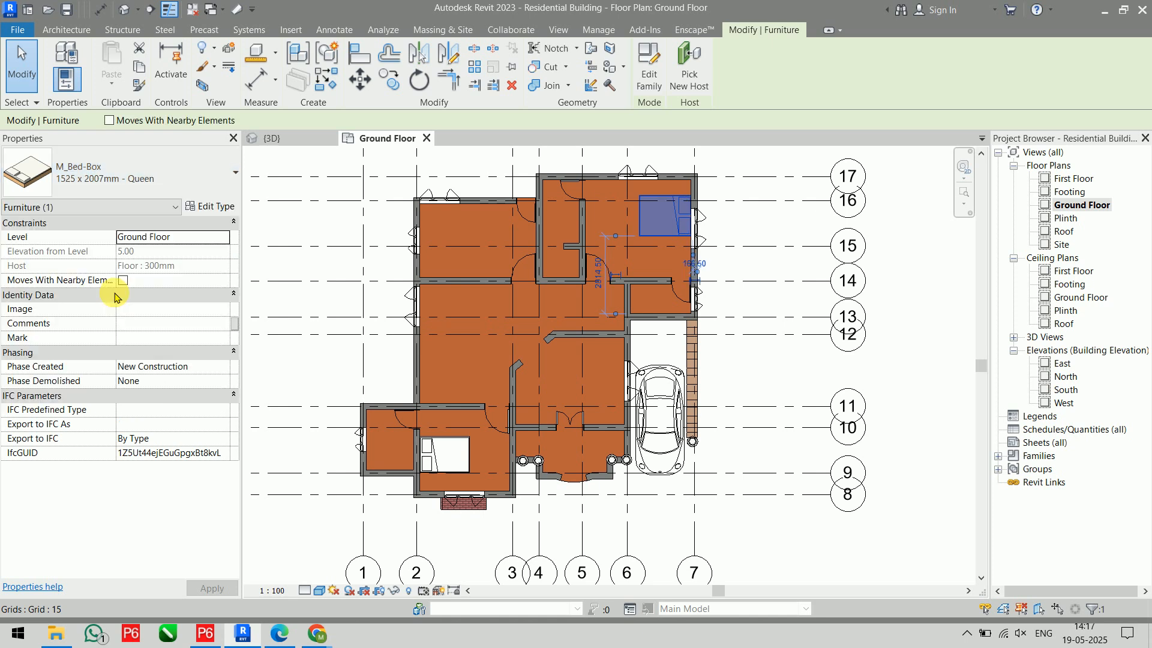
- Duplicate the type of the upper-right bedroom's queen bed under the name 1600x2100
{"action": "left_click", "coordinate": [448, 469]}
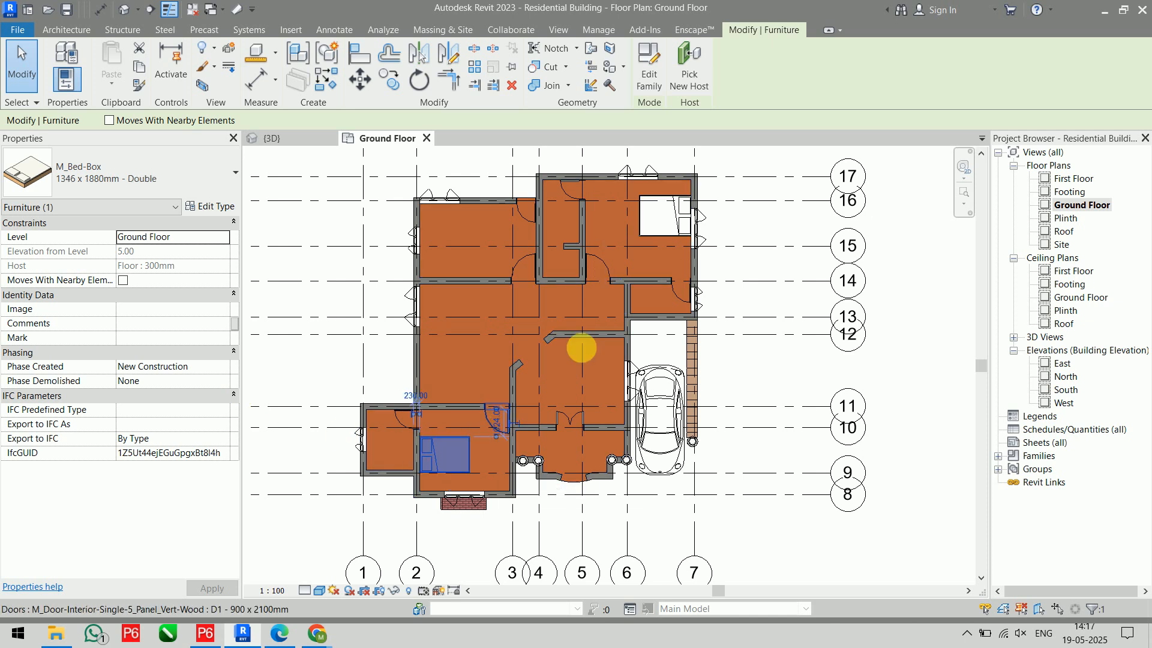
{"action": "left_click", "coordinate": [656, 233]}
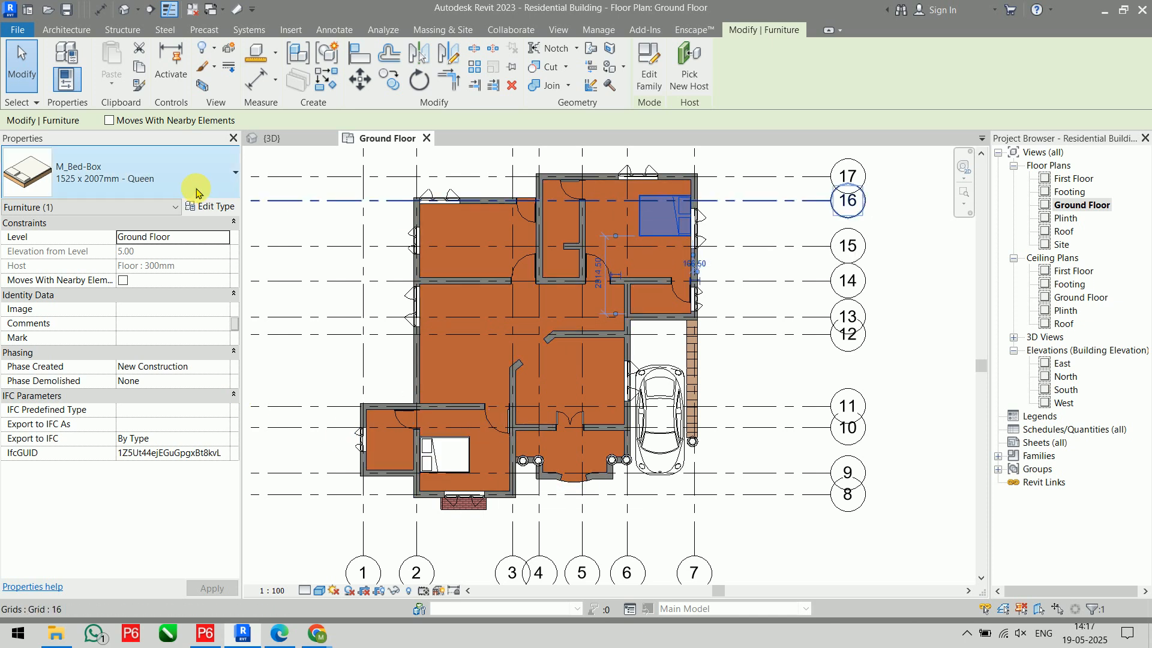
{"action": "left_click", "coordinate": [208, 206]}
{"action": "left_click", "coordinate": [770, 77]}
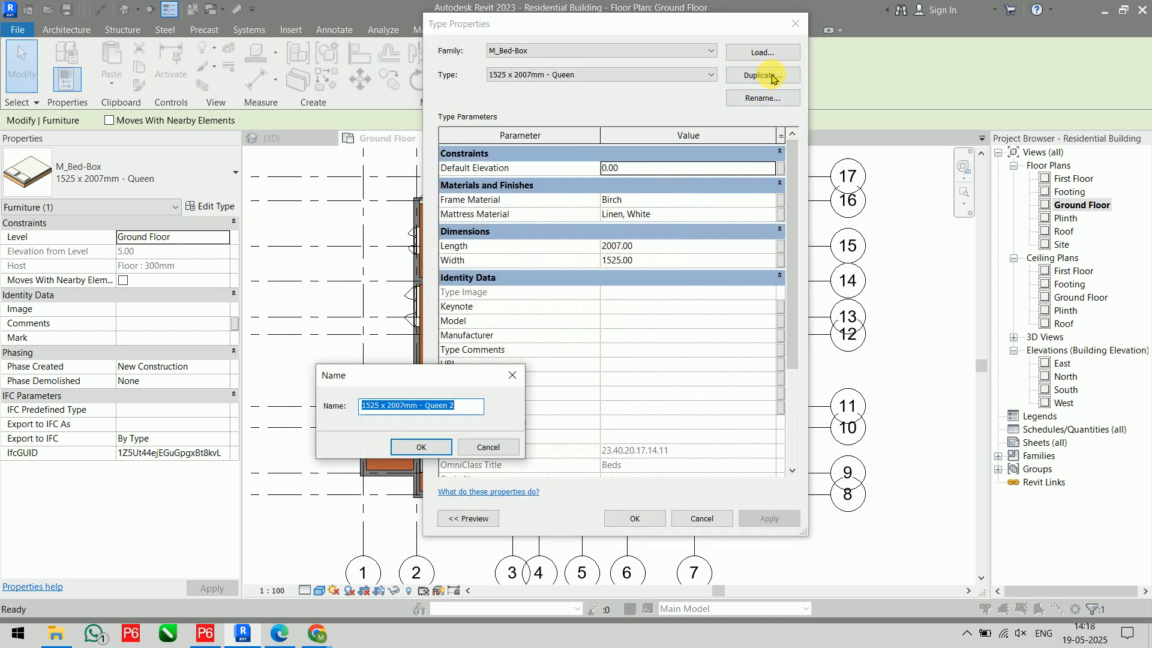
{"action": "type", "text": "1600x2"}
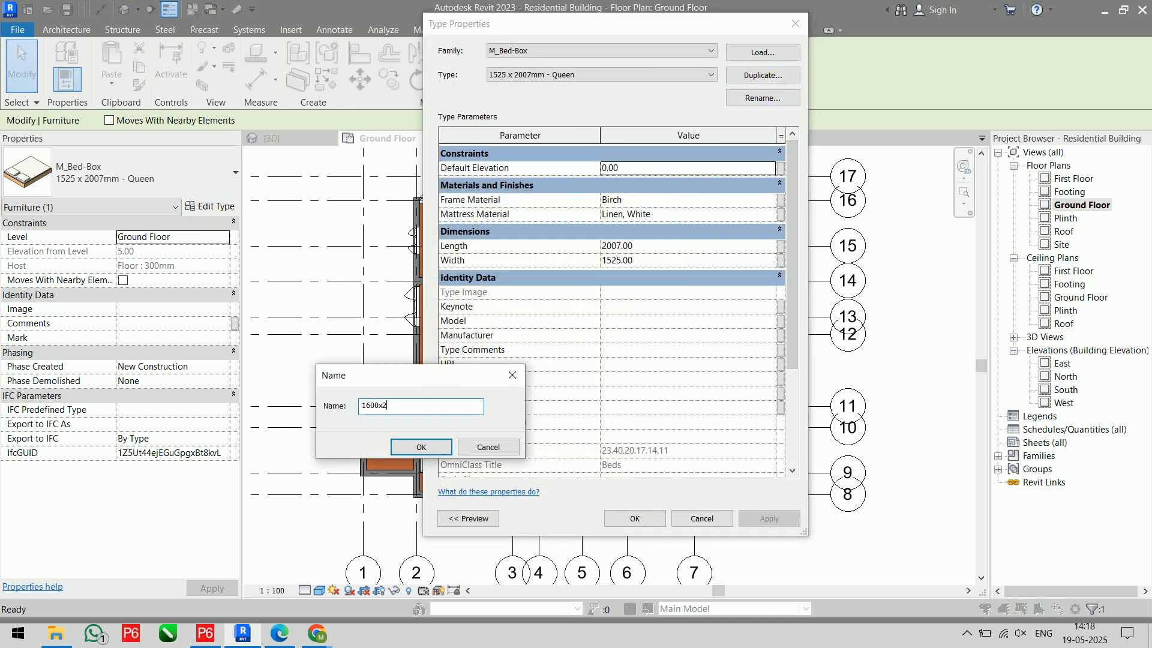
{"action": "type", "text": "100"}
{"action": "key", "text": "Return"}
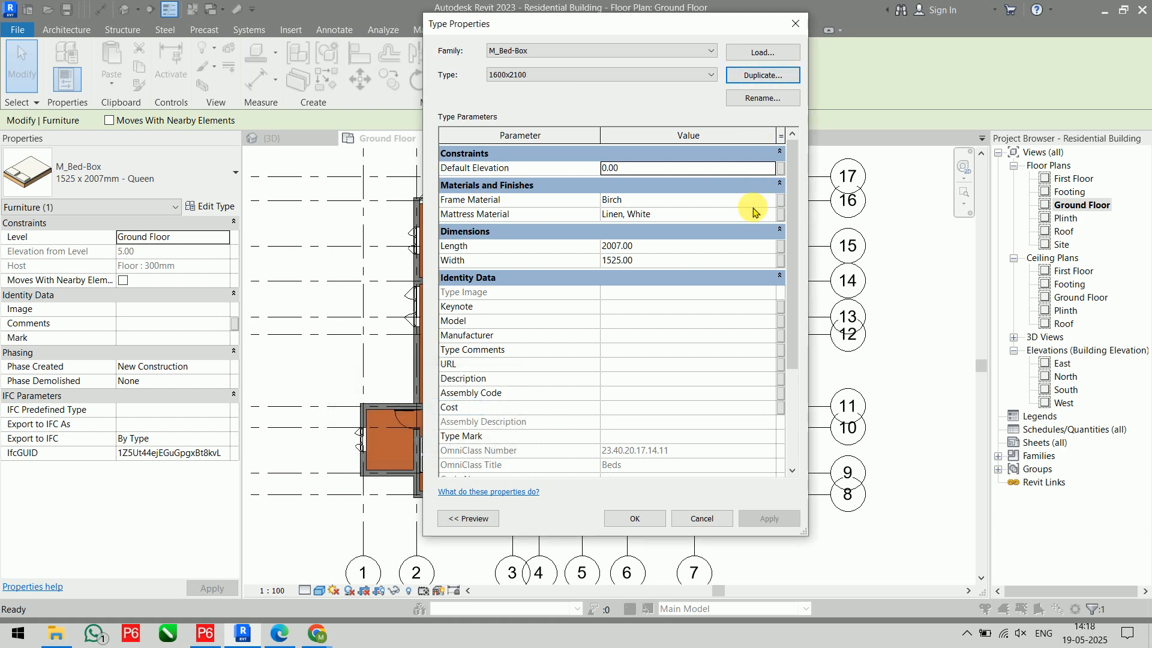
- Set the 1600x2100 bed type's width to 1600 and length to 2100, and apply it to the selected bed
{"action": "left_click", "coordinate": [690, 264]}
{"action": "left_click", "coordinate": [691, 270]}
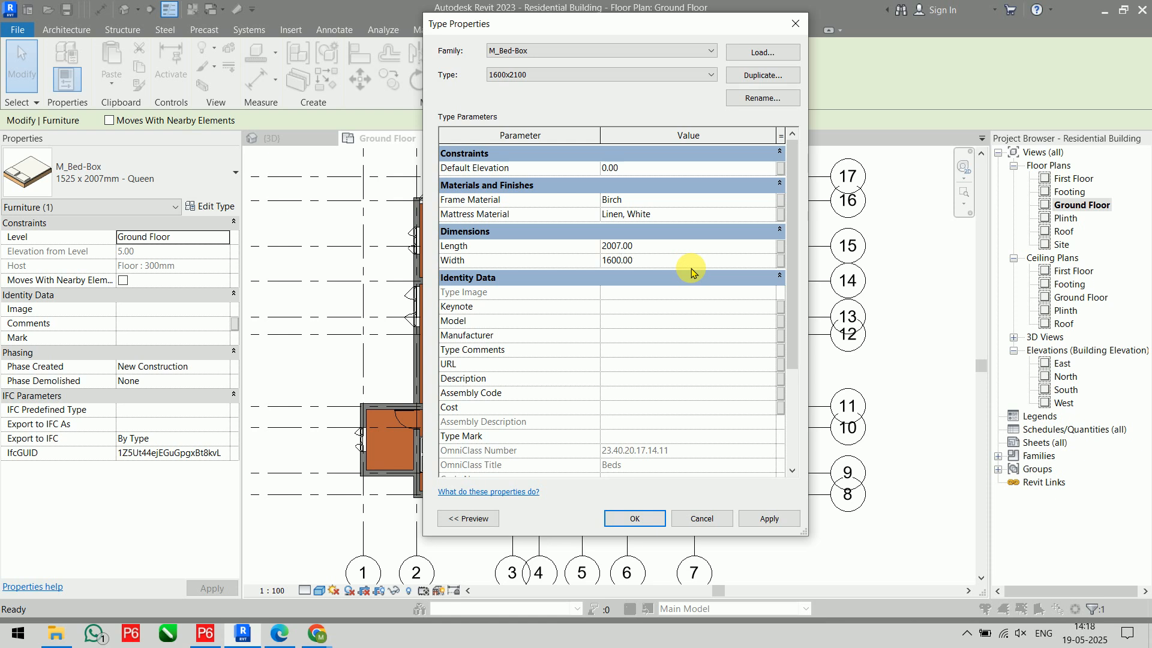
{"action": "left_click", "coordinate": [665, 246]}
{"action": "left_click", "coordinate": [667, 247]}
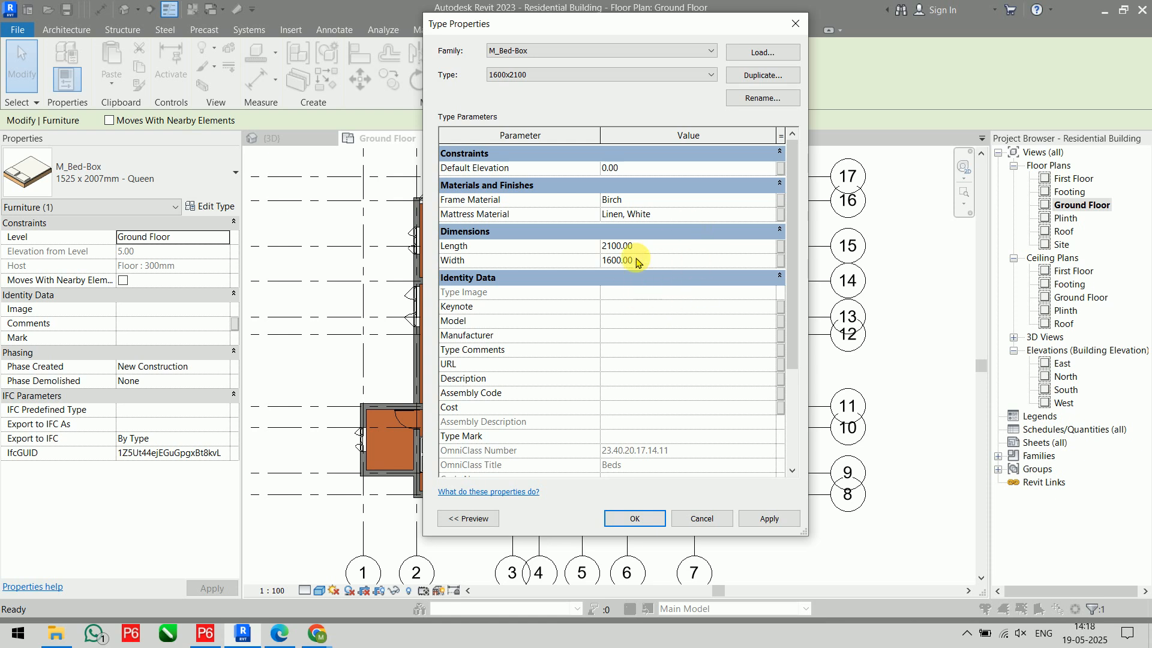
{"action": "left_click_drag", "start_coordinate": [480, 24], "coordinate": [747, 508]}
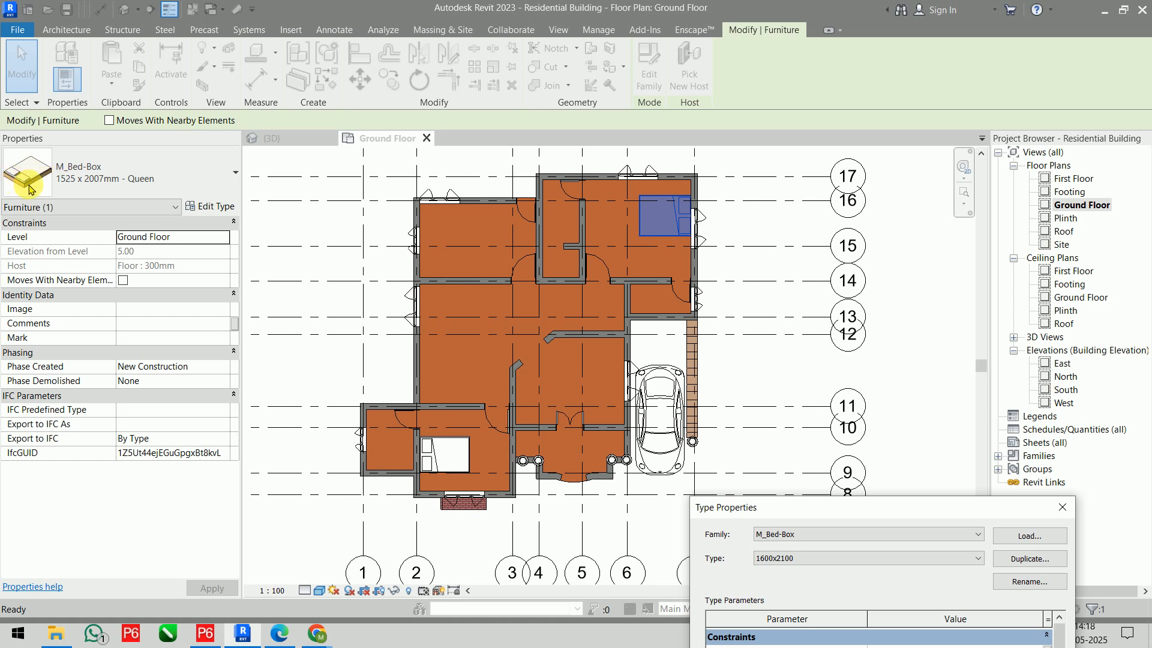
{"action": "left_click_drag", "start_coordinate": [803, 505], "coordinate": [386, 122]}
{"action": "left_click", "coordinate": [521, 315]}
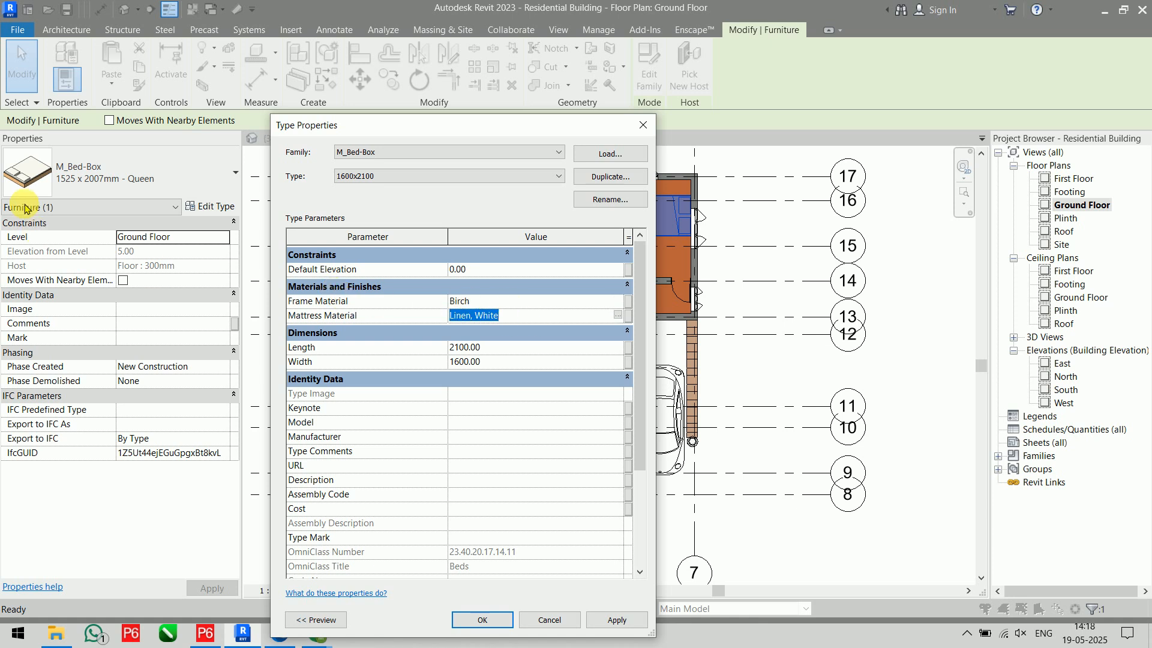
{"action": "left_click", "coordinate": [477, 618]}
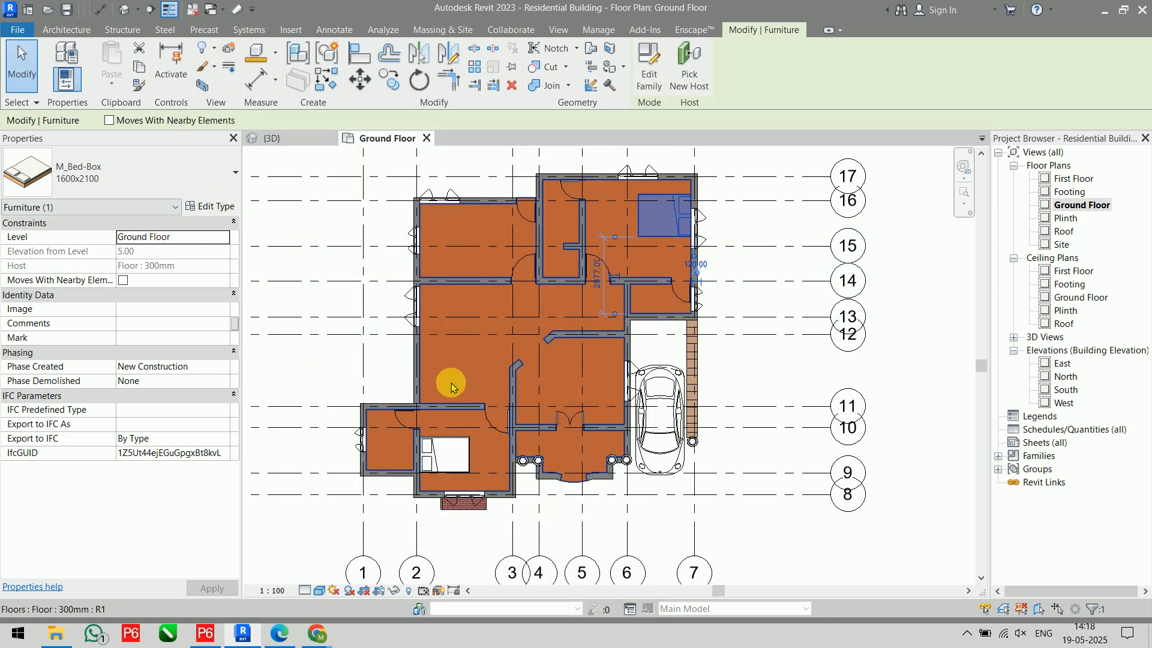
{"action": "scroll", "coordinate": [432, 485], "scroll_direction": "up", "scroll_amount": 5}
{"action": "left_click", "coordinate": [505, 413]}
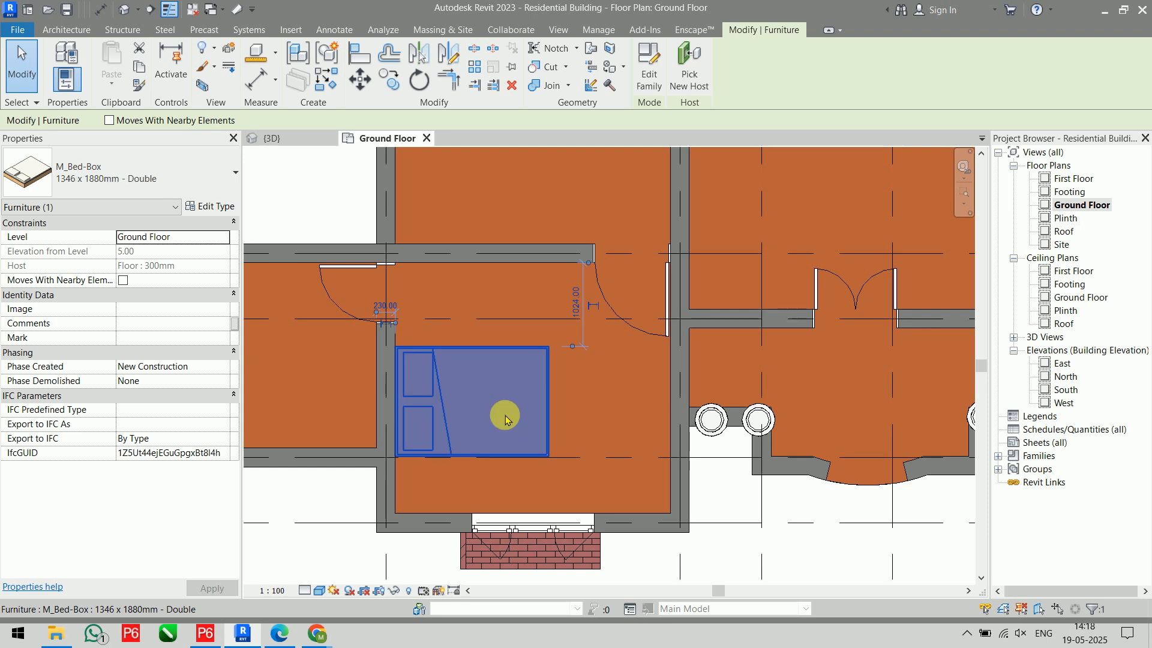
{"action": "left_click", "coordinate": [336, 189]}
{"action": "scroll", "coordinate": [413, 290], "scroll_direction": "down", "scroll_amount": 3}
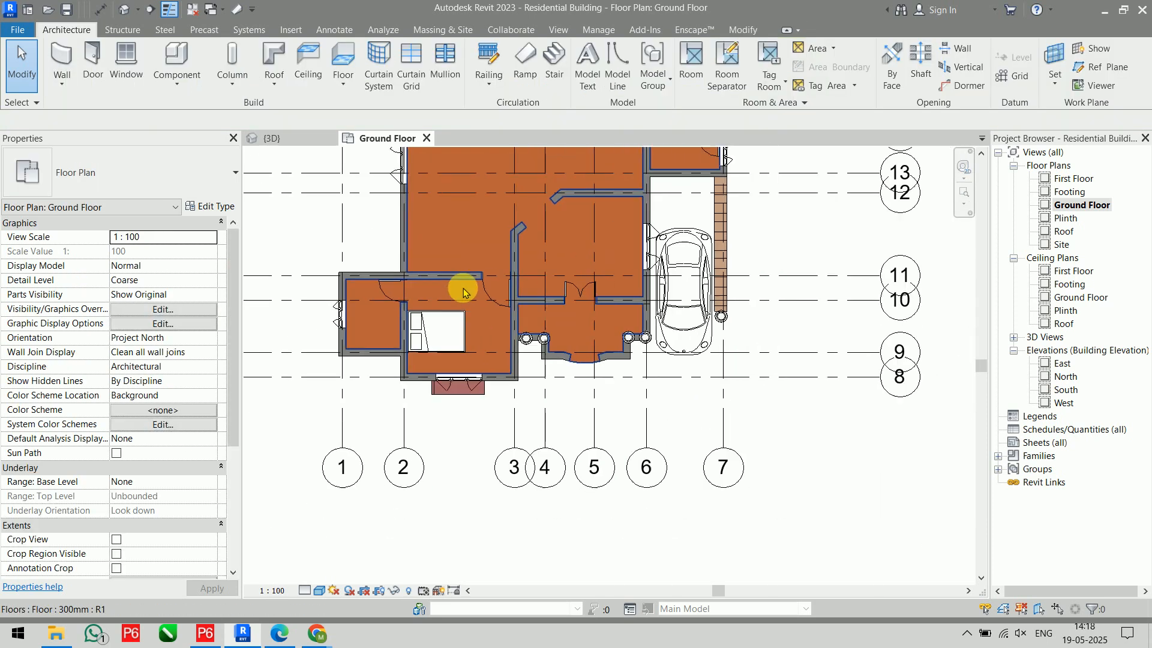
- Pull the upper-right bedroom's bed clear of the outer wall and align its headboard edge with the wall's inner face
{"action": "middle_click_drag", "start_coordinate": [567, 255], "coordinate": [517, 384]}
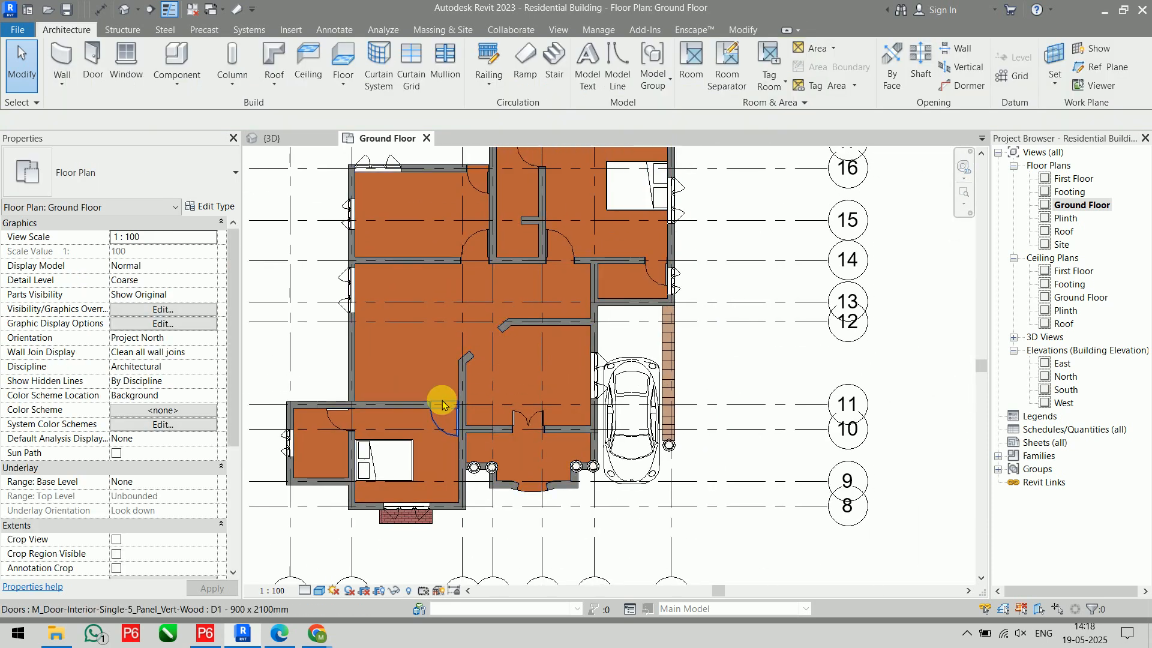
{"action": "middle_click_drag", "start_coordinate": [674, 290], "coordinate": [689, 360]}
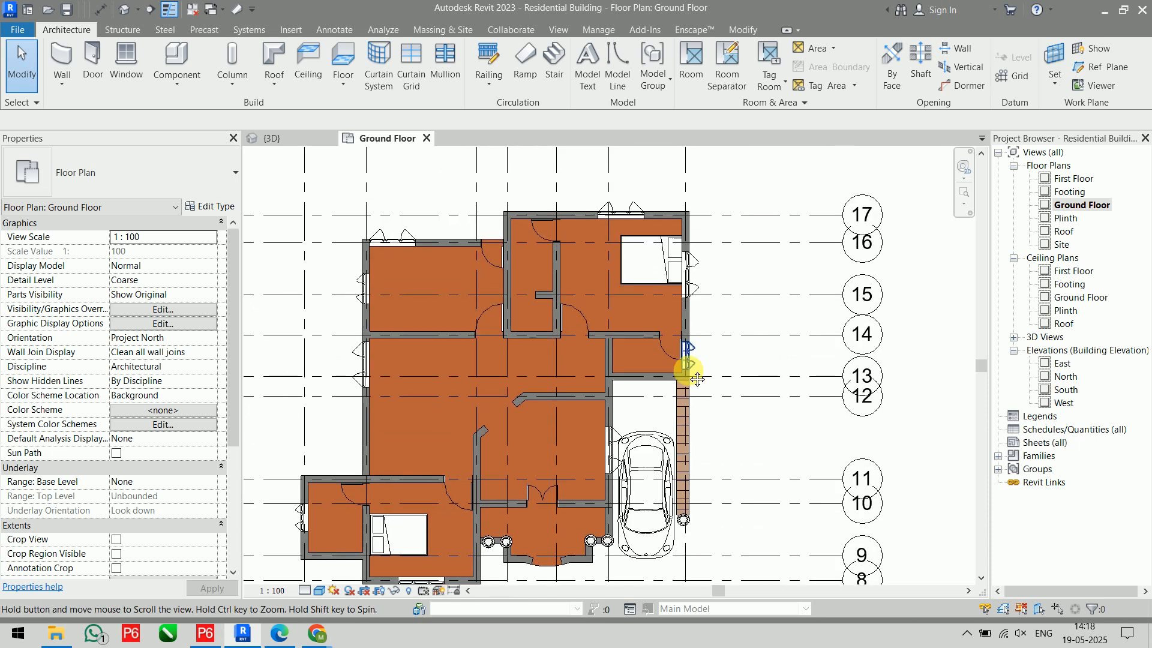
{"action": "scroll", "coordinate": [666, 264], "scroll_direction": "up", "scroll_amount": 4}
{"action": "left_click", "coordinate": [627, 255]}
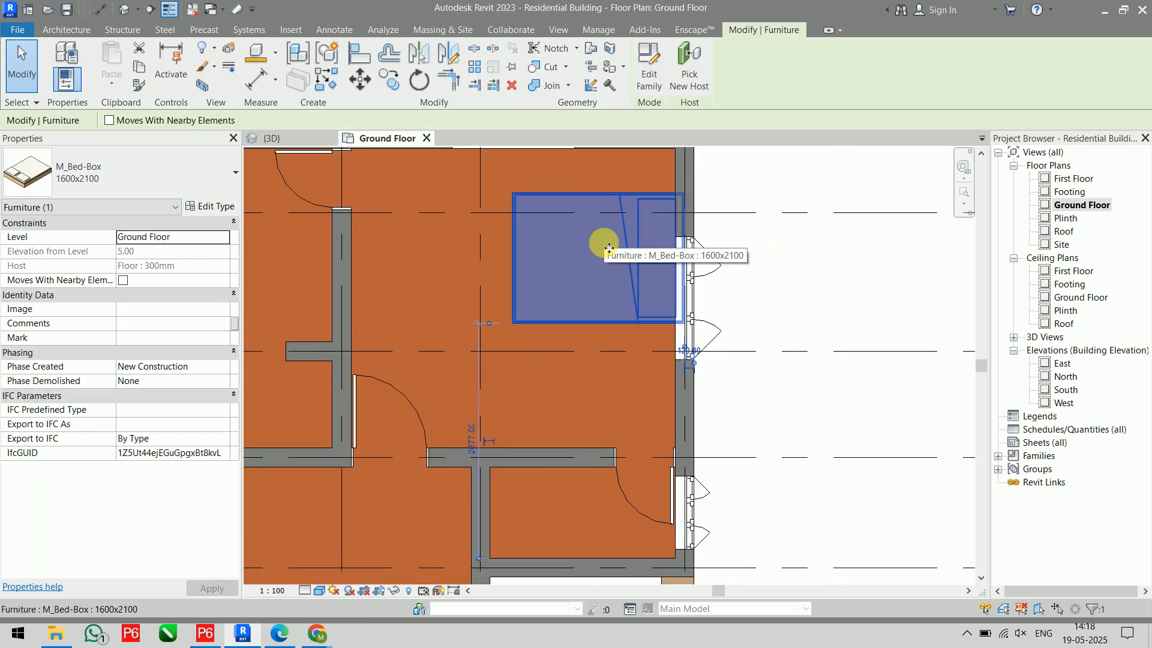
{"action": "left_click_drag", "start_coordinate": [608, 249], "coordinate": [560, 254]}
{"action": "left_click", "coordinate": [821, 283]}
{"action": "key", "text": "a"}
{"action": "key", "text": "l"}
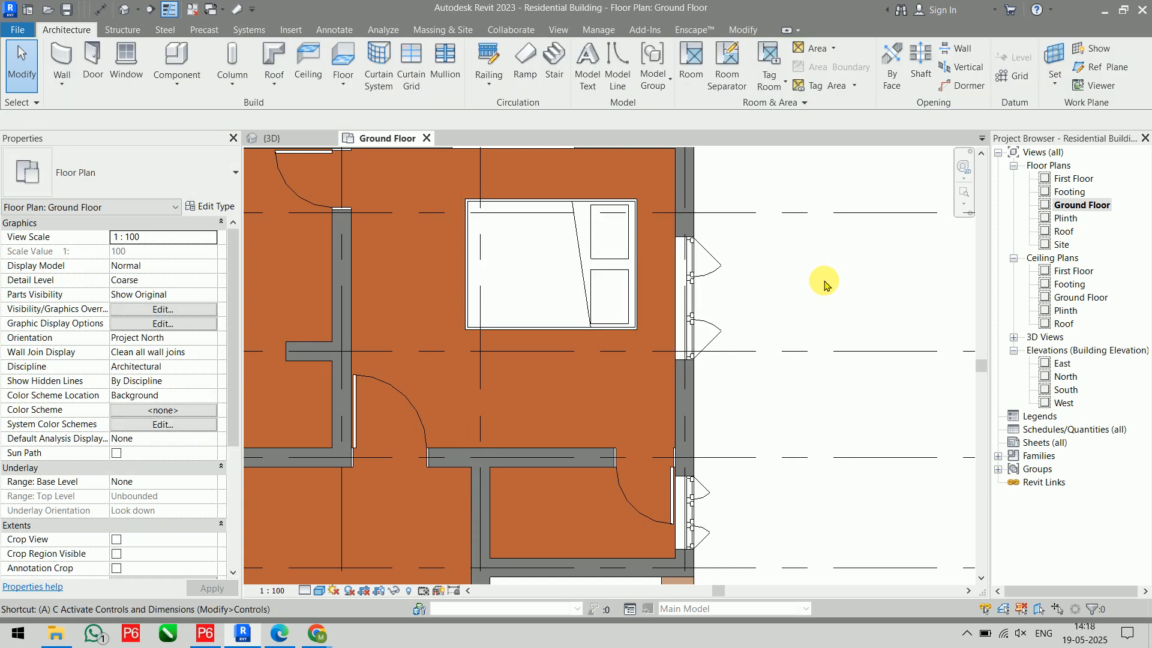
{"action": "left_click", "coordinate": [676, 225]}
{"action": "left_click", "coordinate": [636, 243]}
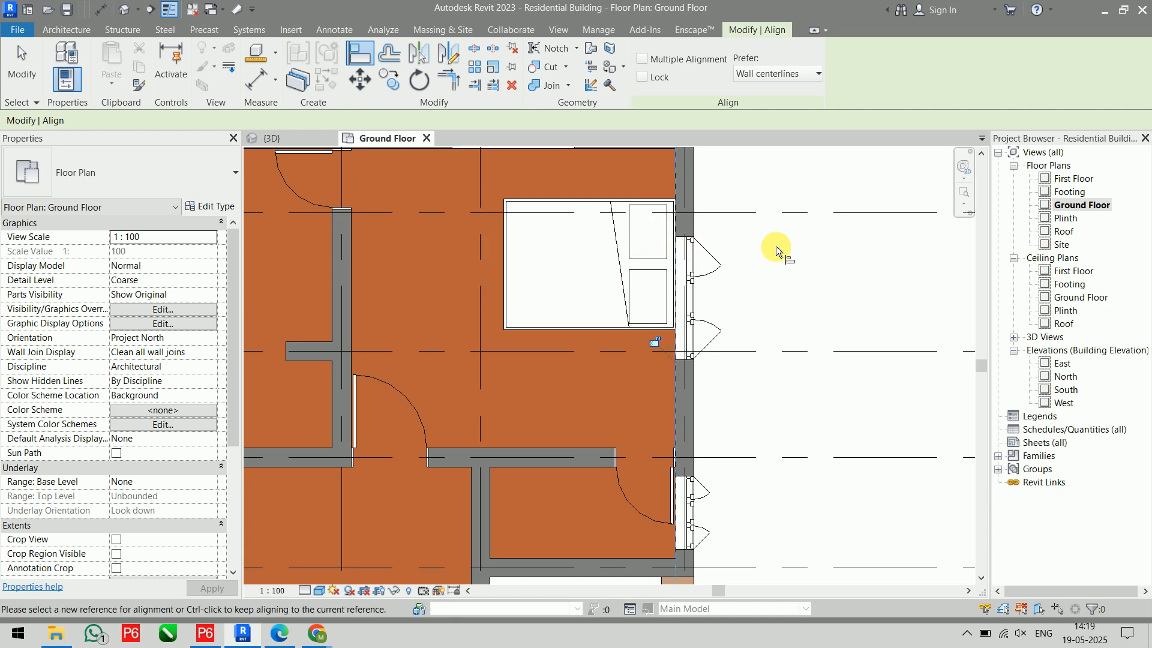
{"action": "scroll", "coordinate": [775, 245], "scroll_direction": "down", "scroll_amount": 2}
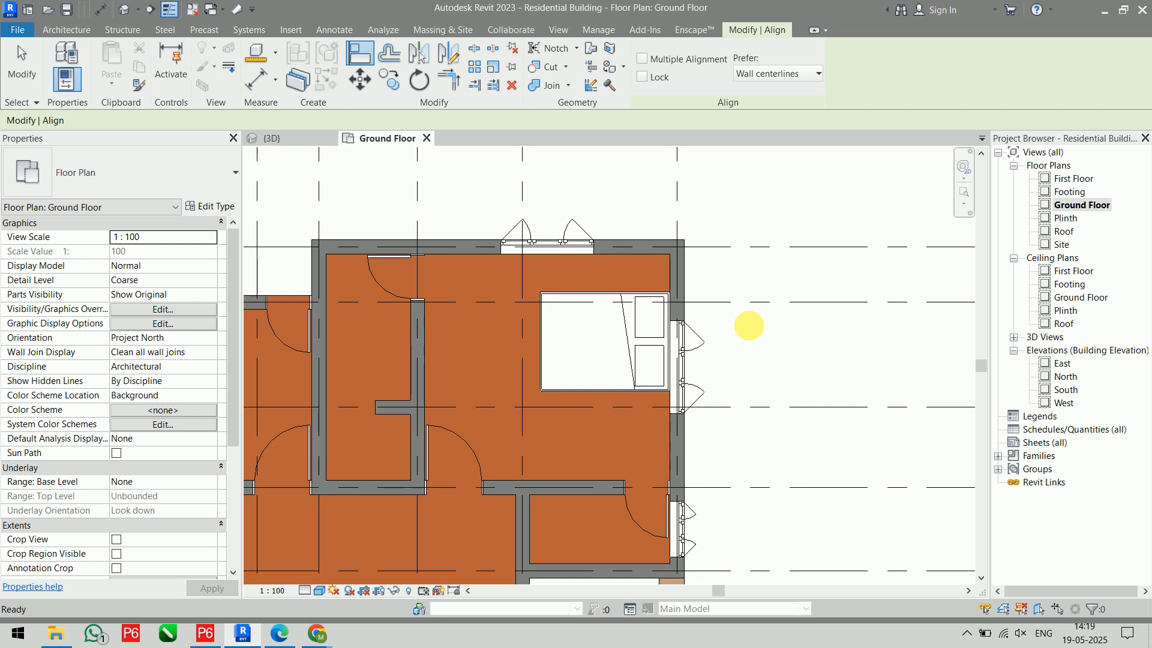
{"action": "key", "text": "Escape"}
{"action": "key", "text": "Escape"}
- Close the bed size search in the browser and check the workbook plan around the upper-right bed before returning to Revit
{"action": "key", "text": "alt+Tab"}
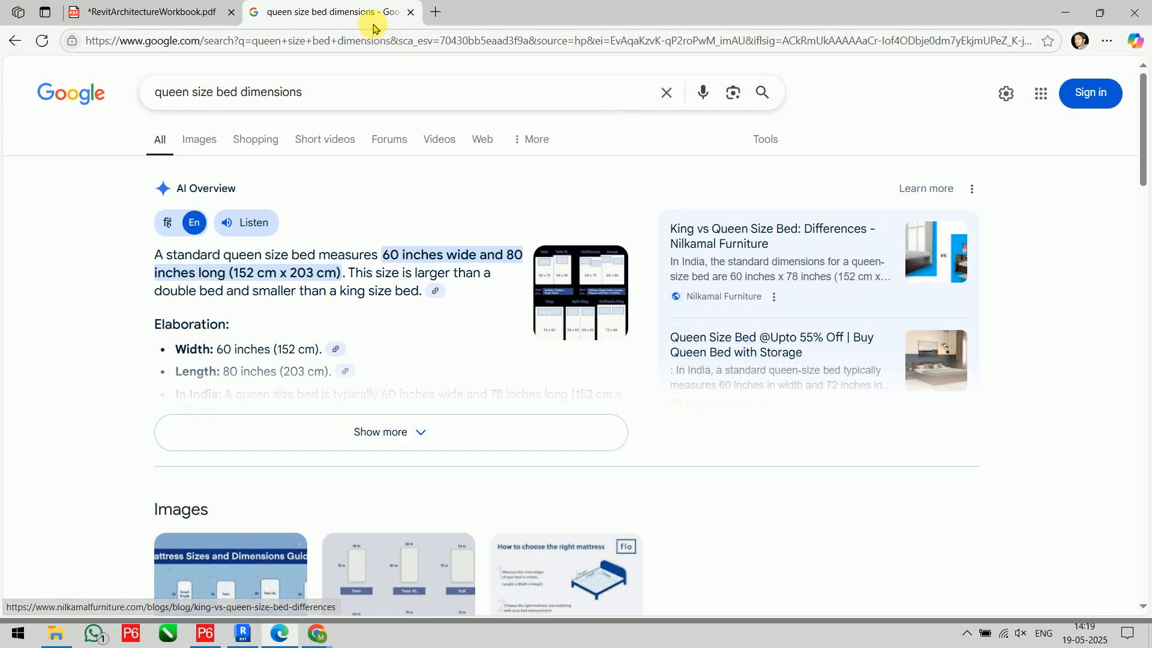
{"action": "key", "text": "ctrl+w"}
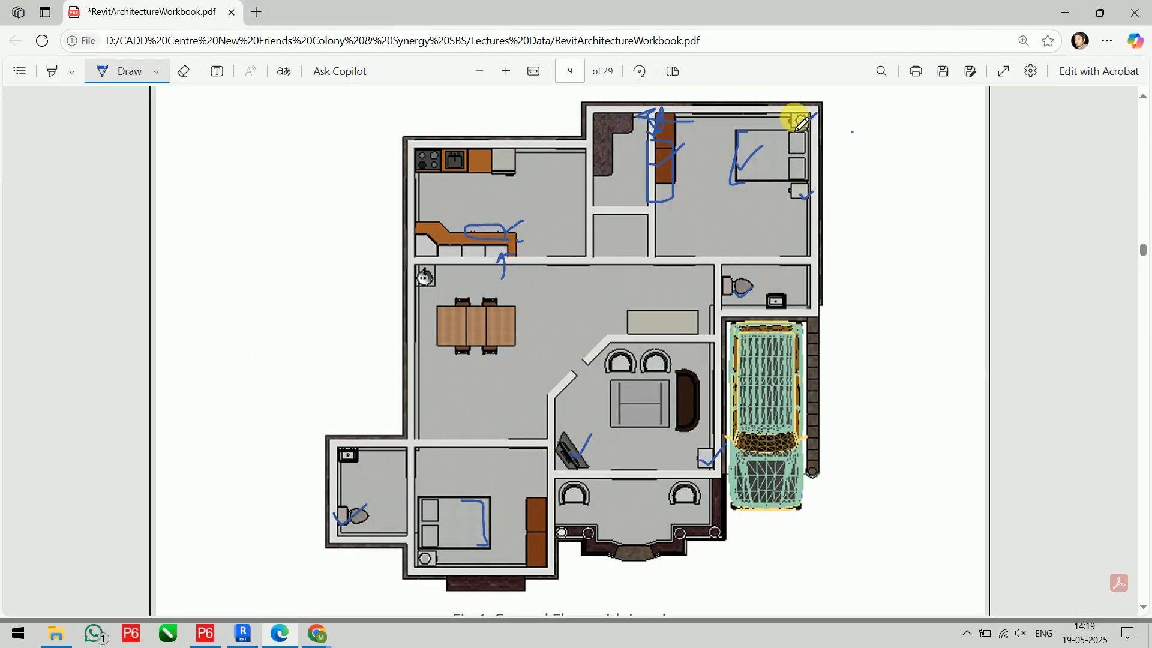
{"action": "key", "text": "alt+Tab"}
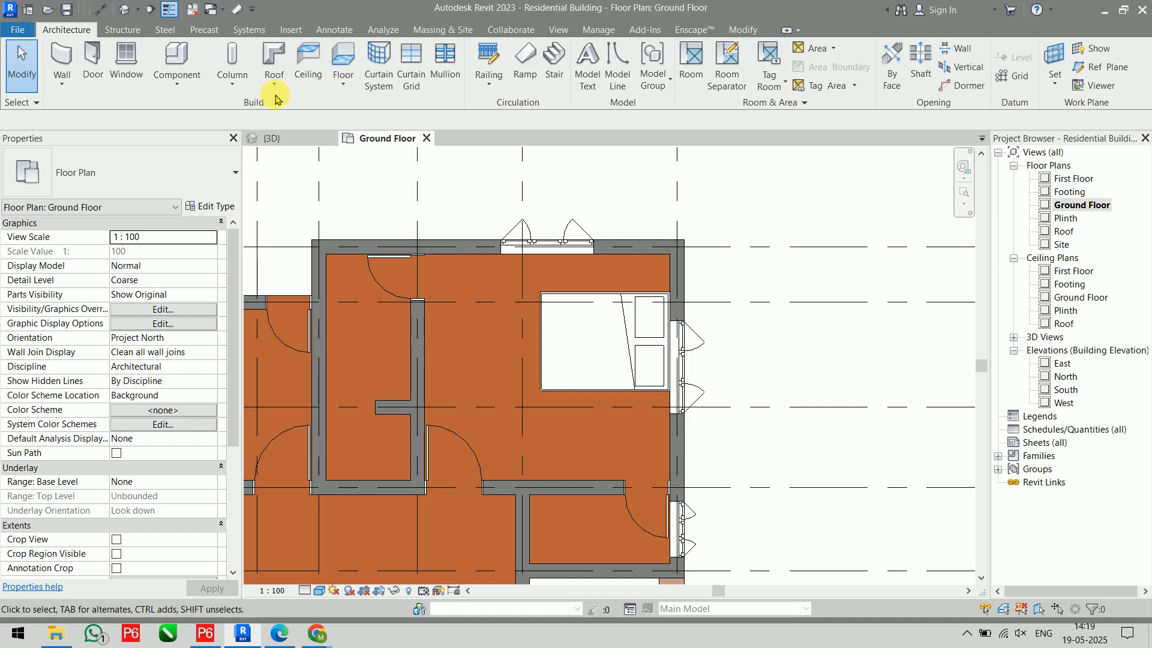
- Load the M_Table-End family from the Tables folder of the furniture library for placement as a component
{"action": "left_click", "coordinate": [177, 60]}
{"action": "left_click", "coordinate": [649, 60]}
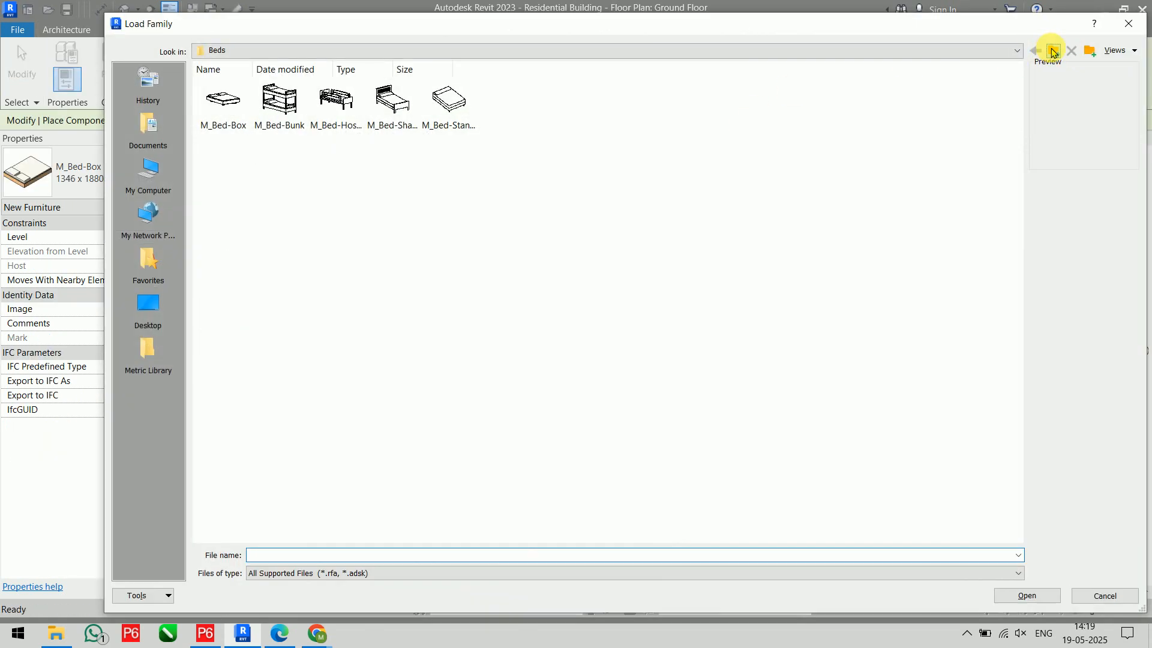
{"action": "left_click", "coordinate": [1051, 52]}
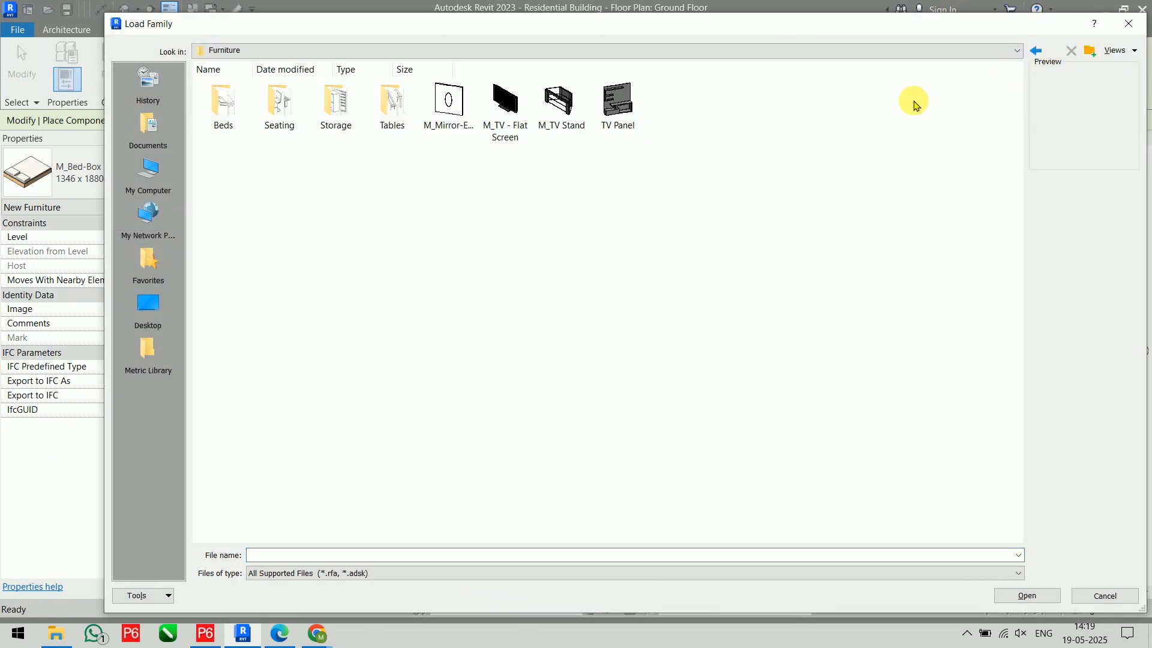
{"action": "double_click", "coordinate": [392, 114]}
{"action": "right_click", "coordinate": [377, 235]}
{"action": "mouse_move", "coordinate": [377, 235]}
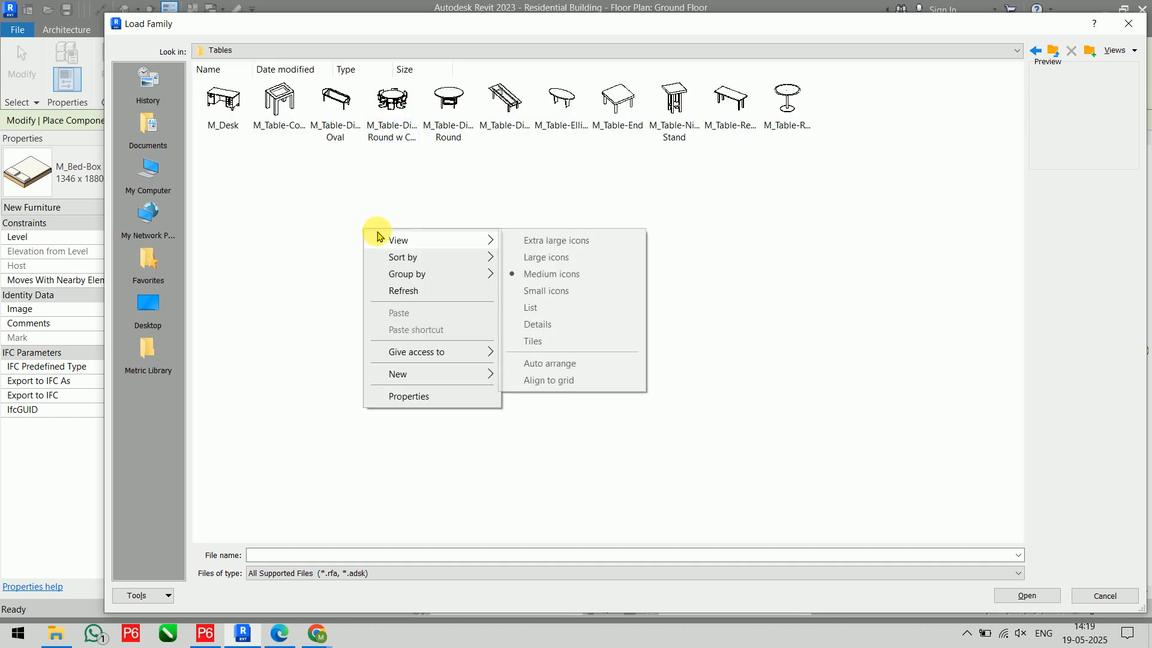
{"action": "left_click", "coordinate": [564, 262]}
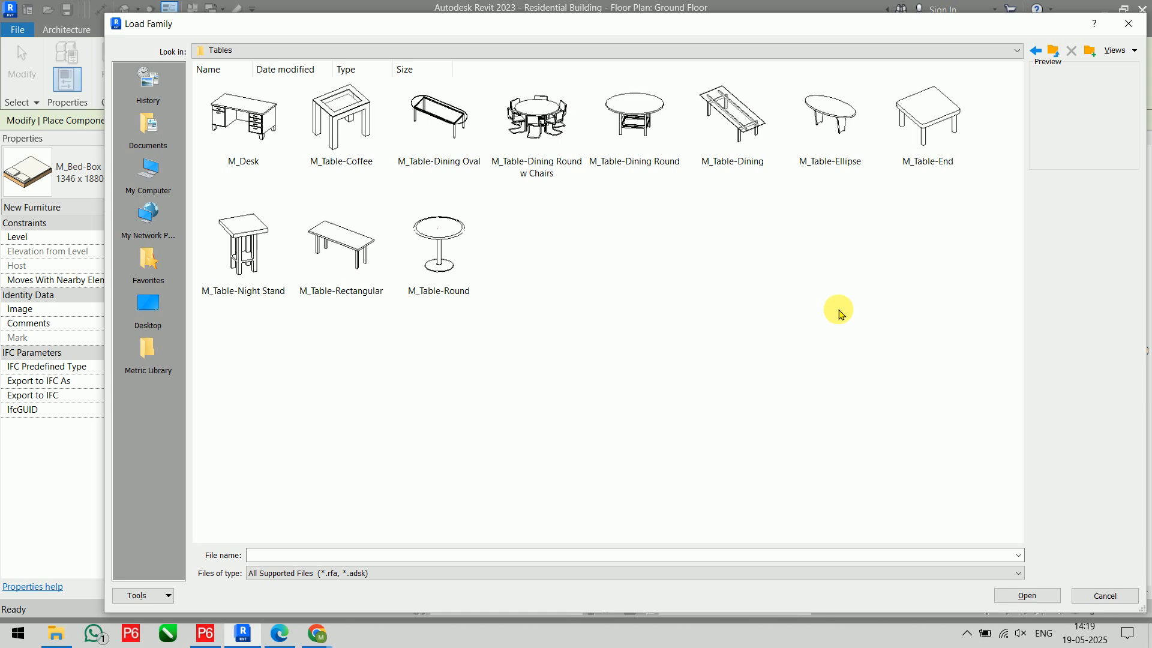
{"action": "left_click", "coordinate": [930, 112]}
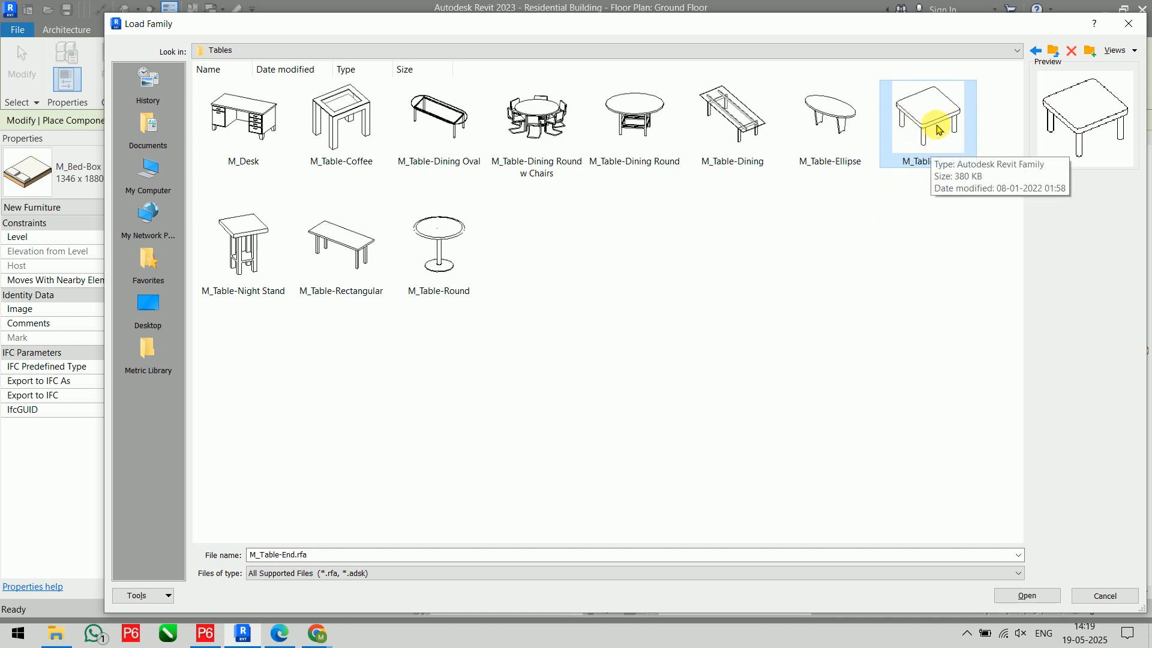
{"action": "left_click", "coordinate": [1026, 596]}
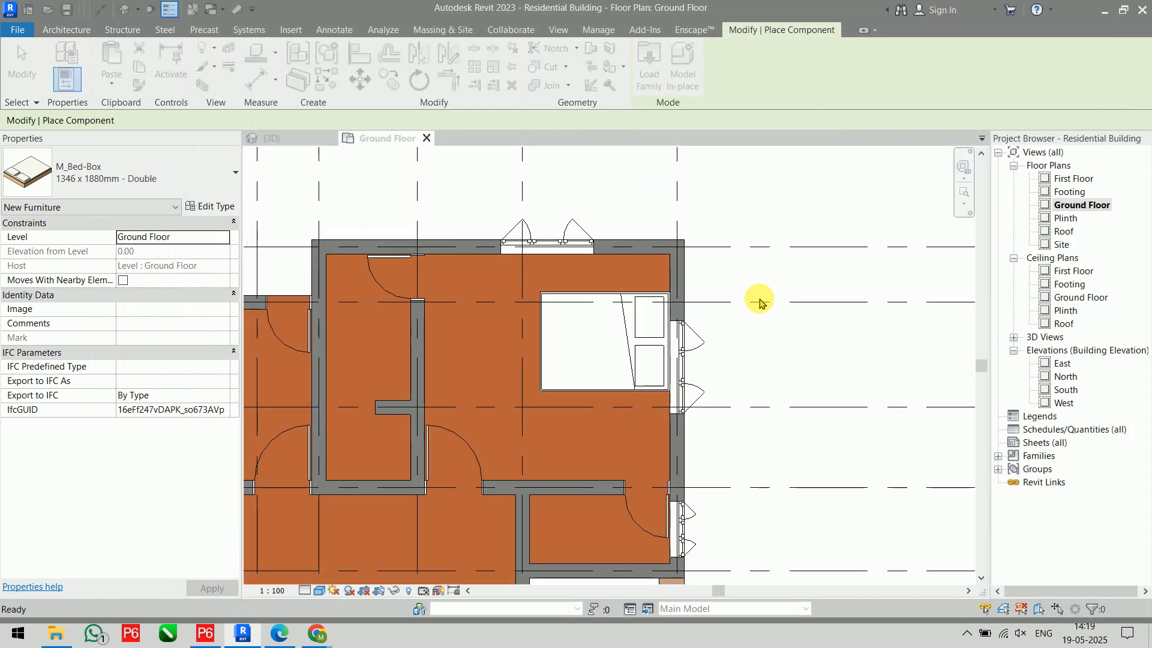
- Place M_Table-End side tables against the outer wall on both sides of the upper-right bedroom's bed
{"action": "scroll", "coordinate": [746, 265], "scroll_direction": "up", "scroll_amount": 5}
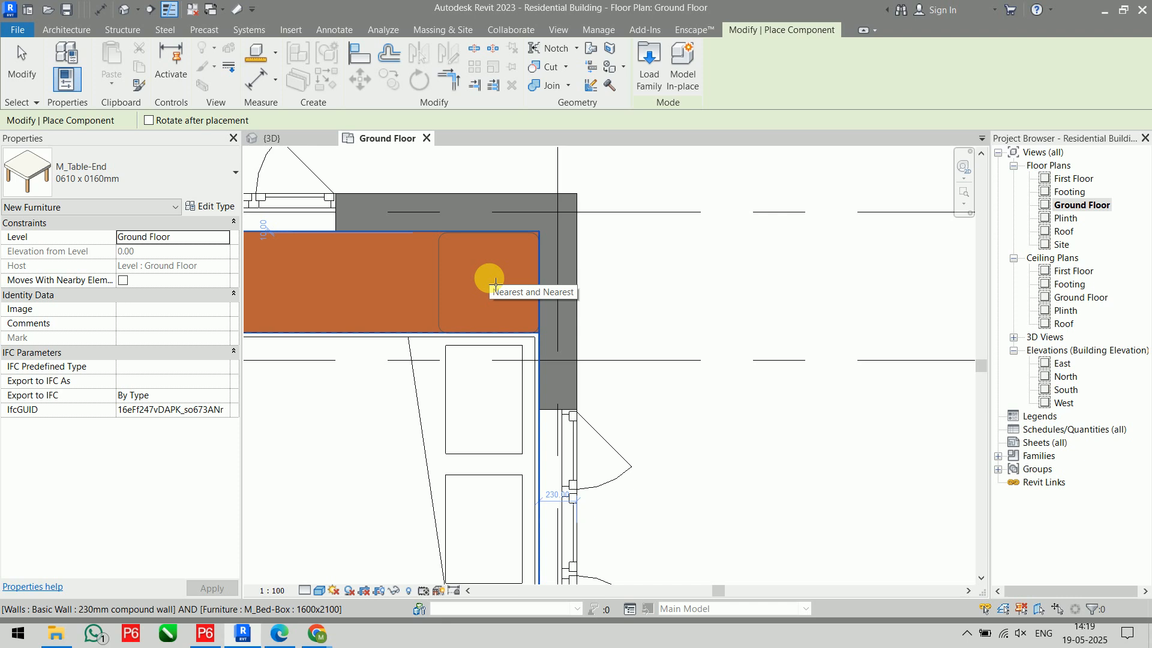
{"action": "scroll", "coordinate": [780, 282], "scroll_direction": "down", "scroll_amount": 3}
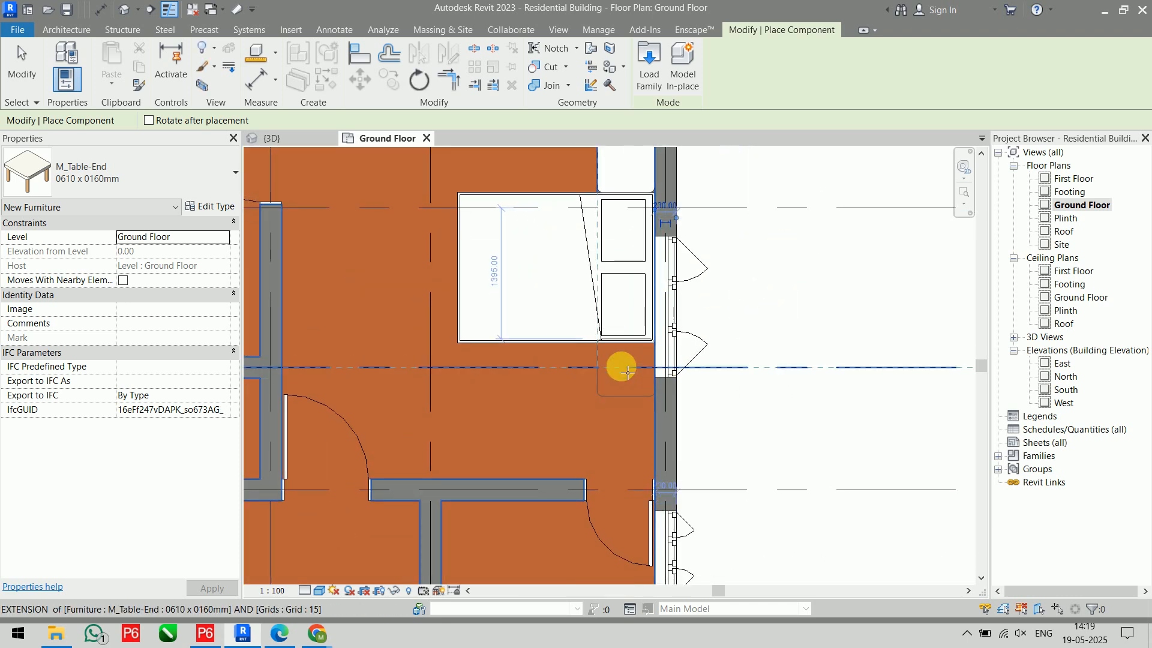
{"action": "left_click", "coordinate": [629, 381]}
{"action": "scroll", "coordinate": [660, 390], "scroll_direction": "up", "scroll_amount": 3}
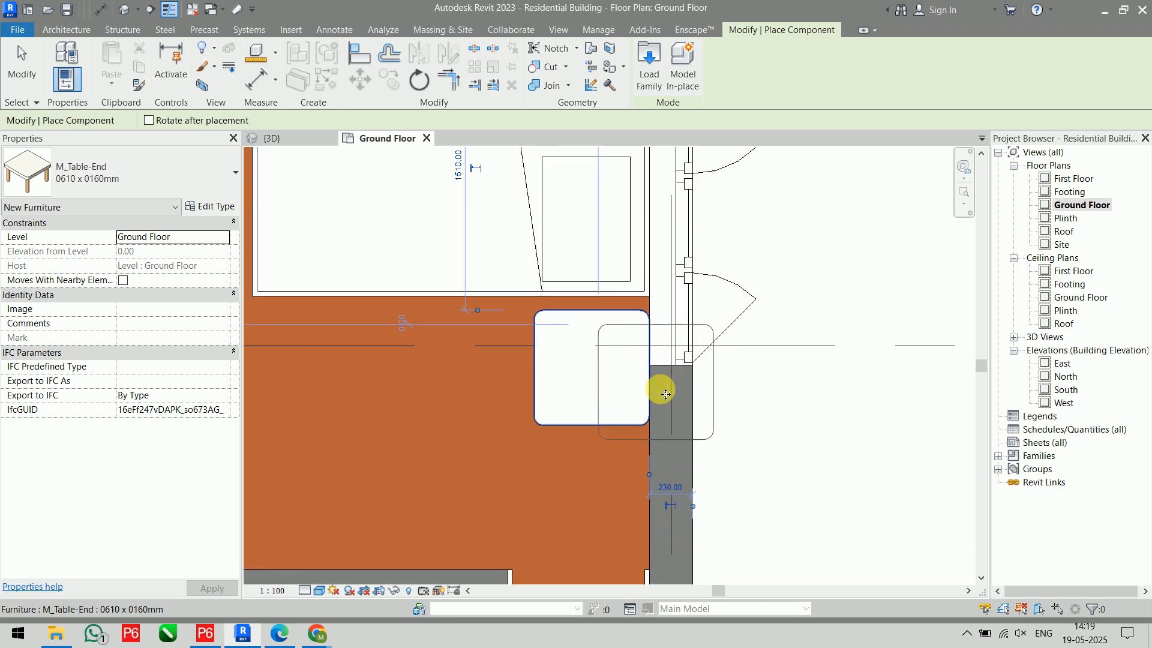
{"action": "key", "text": "Escape"}
{"action": "key", "text": "Escape"}
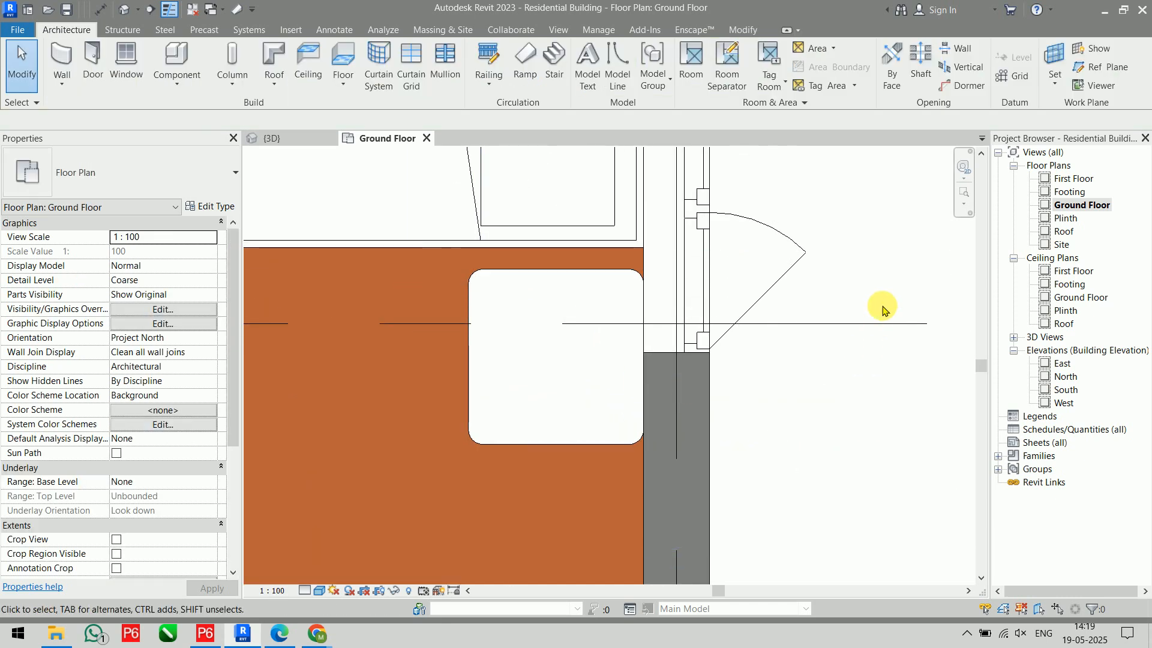
- Align the lower side table's back edge with the adjacent long edge of the bed
{"action": "key", "text": "a"}
{"action": "key", "text": "l"}
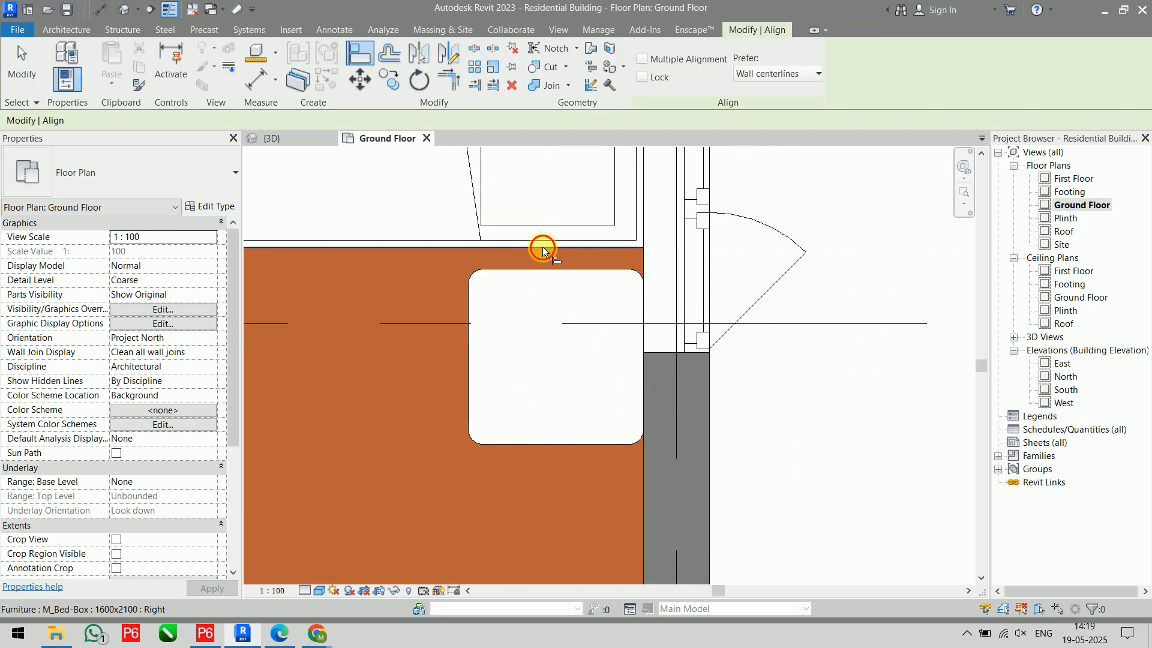
{"action": "left_click", "coordinate": [543, 248]}
{"action": "left_click", "coordinate": [544, 268]}
{"action": "scroll", "coordinate": [559, 299], "scroll_direction": "down", "scroll_amount": 3}
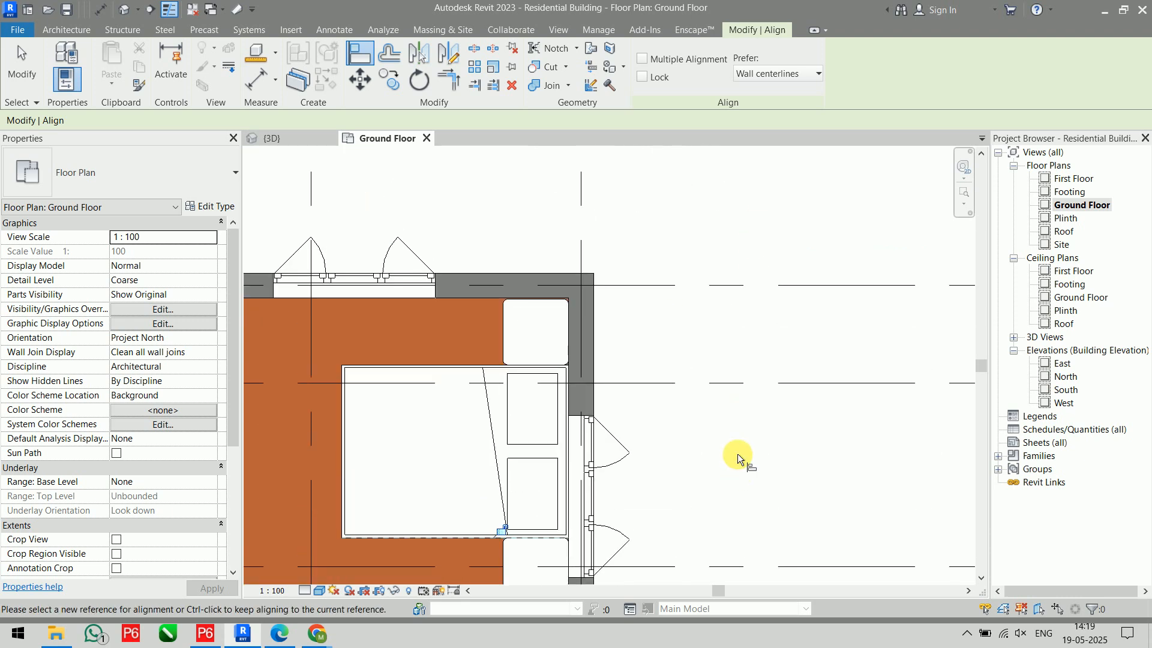
- Align the upper side table with the top wall's inner face and the bed's upper edge with that table
{"action": "scroll", "coordinate": [553, 322], "scroll_direction": "up", "scroll_amount": 5}
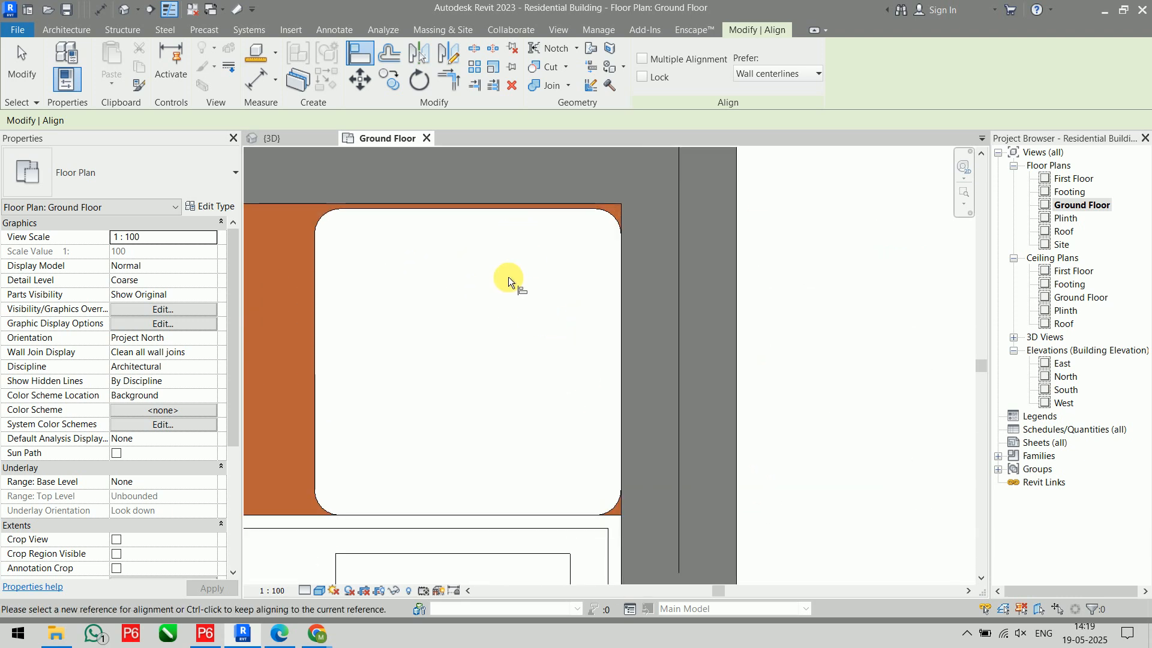
{"action": "left_click", "coordinate": [487, 199]}
{"action": "left_click", "coordinate": [487, 206]}
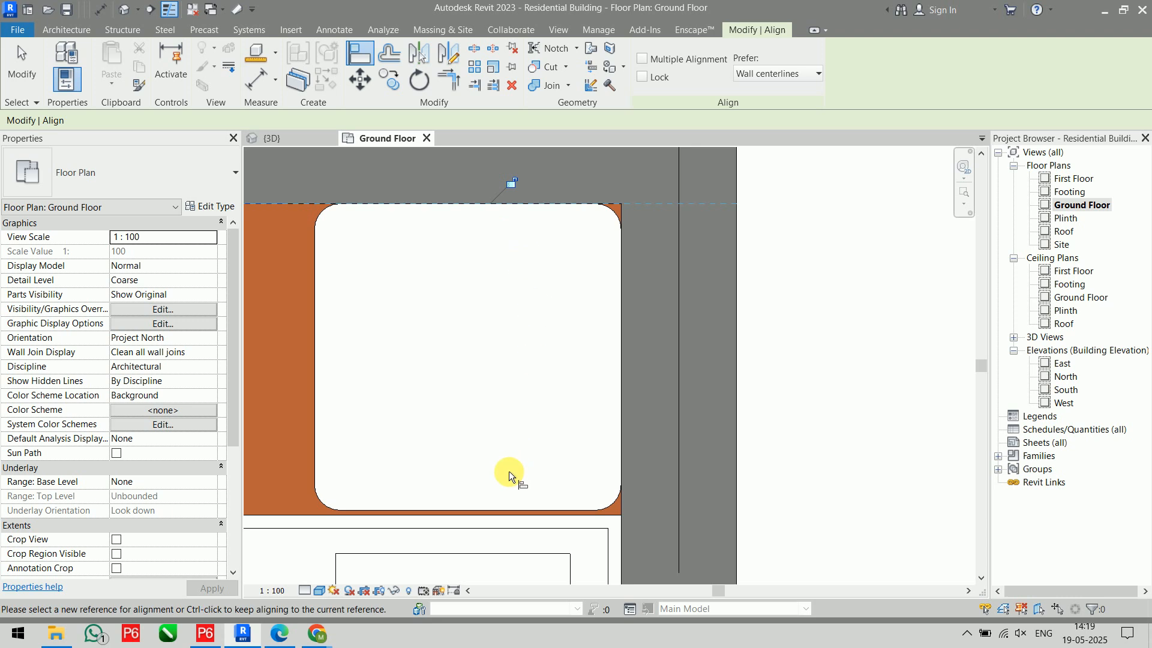
{"action": "left_click", "coordinate": [487, 509]}
{"action": "left_click", "coordinate": [487, 514]}
{"action": "scroll", "coordinate": [604, 423], "scroll_direction": "down", "scroll_amount": 2}
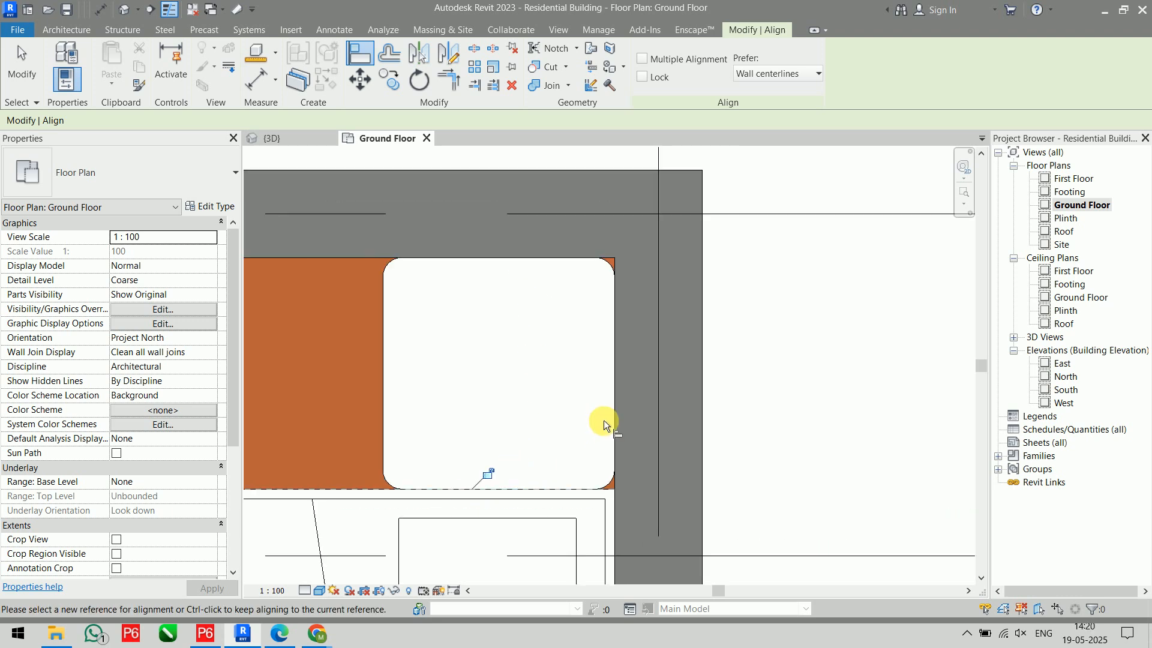
{"action": "scroll", "coordinate": [603, 424], "scroll_direction": "down", "scroll_amount": 3}
{"action": "scroll", "coordinate": [550, 398], "scroll_direction": "up", "scroll_amount": 5}
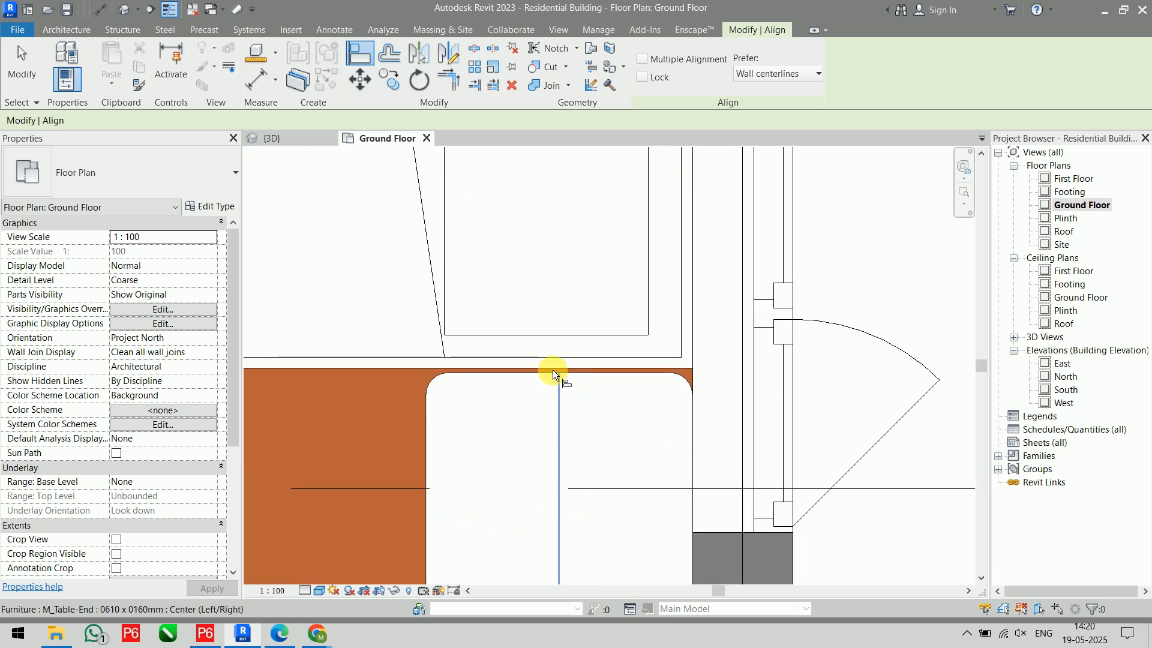
{"action": "left_click", "coordinate": [554, 371]}
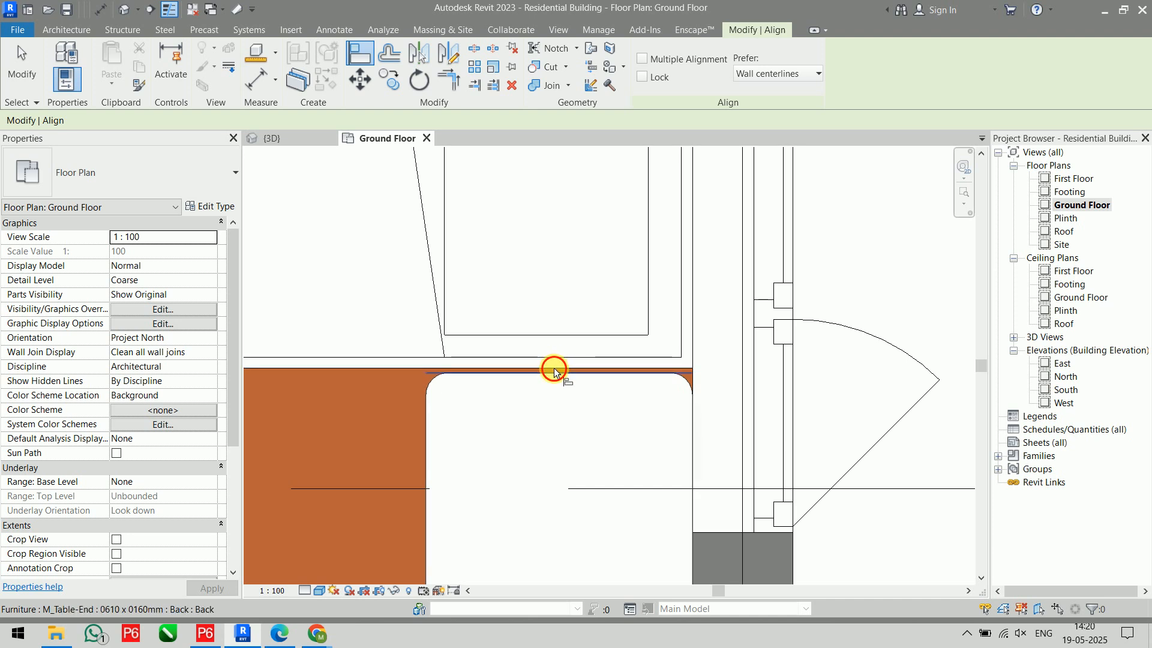
{"action": "scroll", "coordinate": [553, 368], "scroll_direction": "up", "scroll_amount": 3}
{"action": "key", "text": "Escape"}
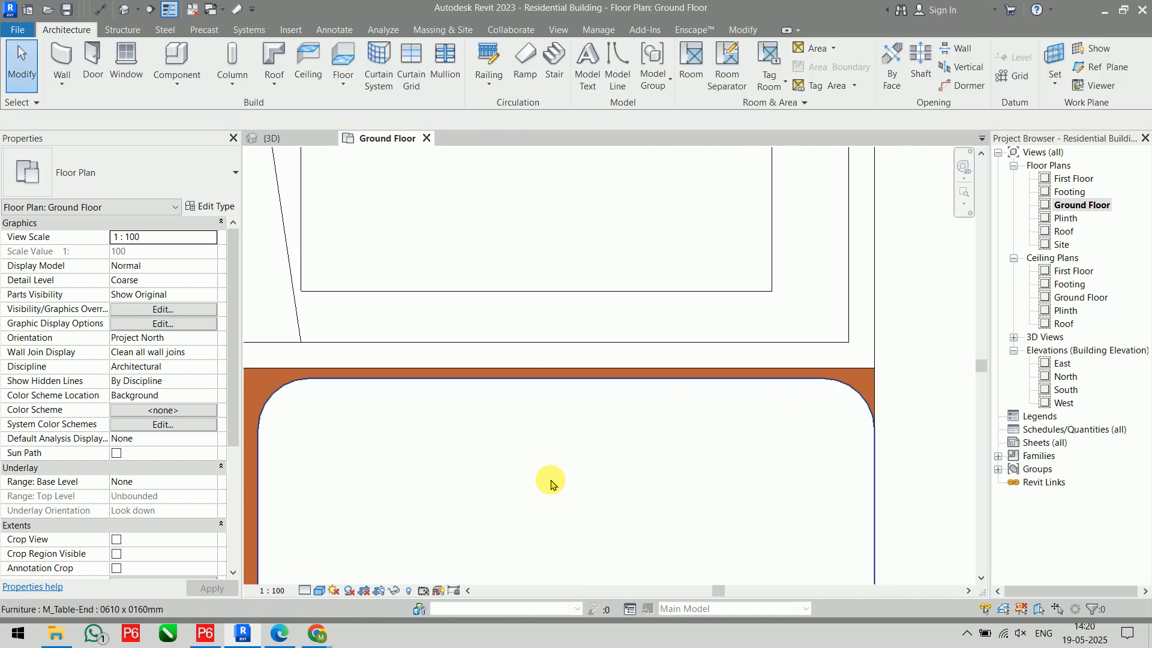
- Align the lower side table flush with the bed's lower edge again and finish aligning
{"action": "key", "text": "a"}
{"action": "key", "text": "l"}
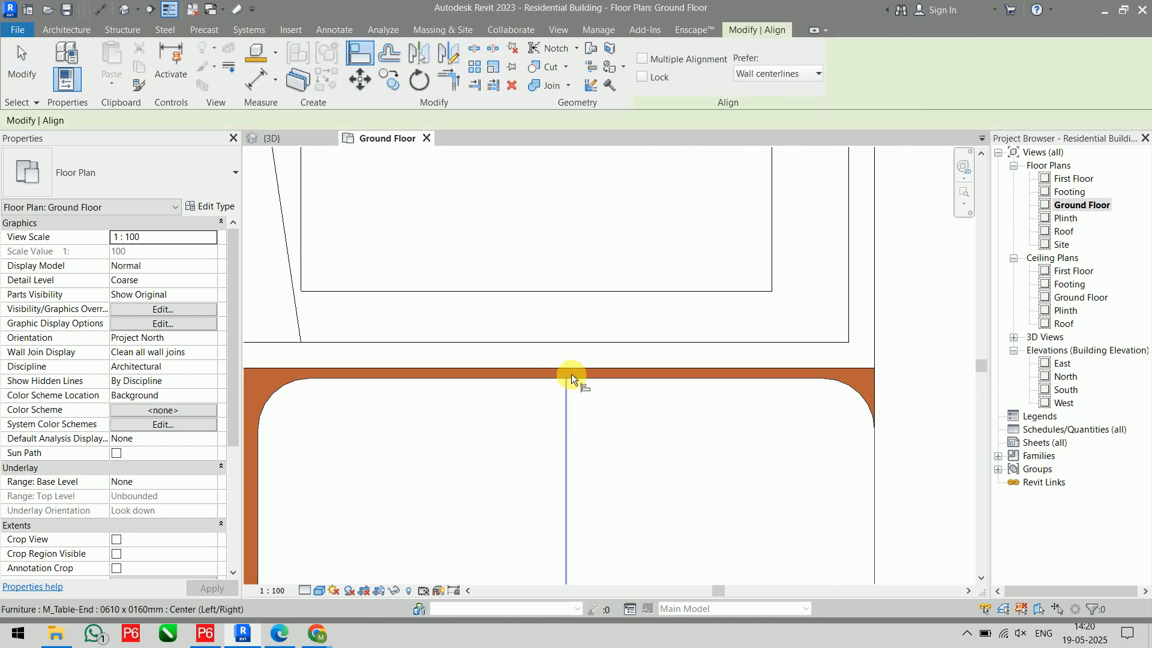
{"action": "left_click", "coordinate": [573, 365]}
{"action": "left_click", "coordinate": [572, 380]}
{"action": "scroll", "coordinate": [654, 415], "scroll_direction": "down", "scroll_amount": 4}
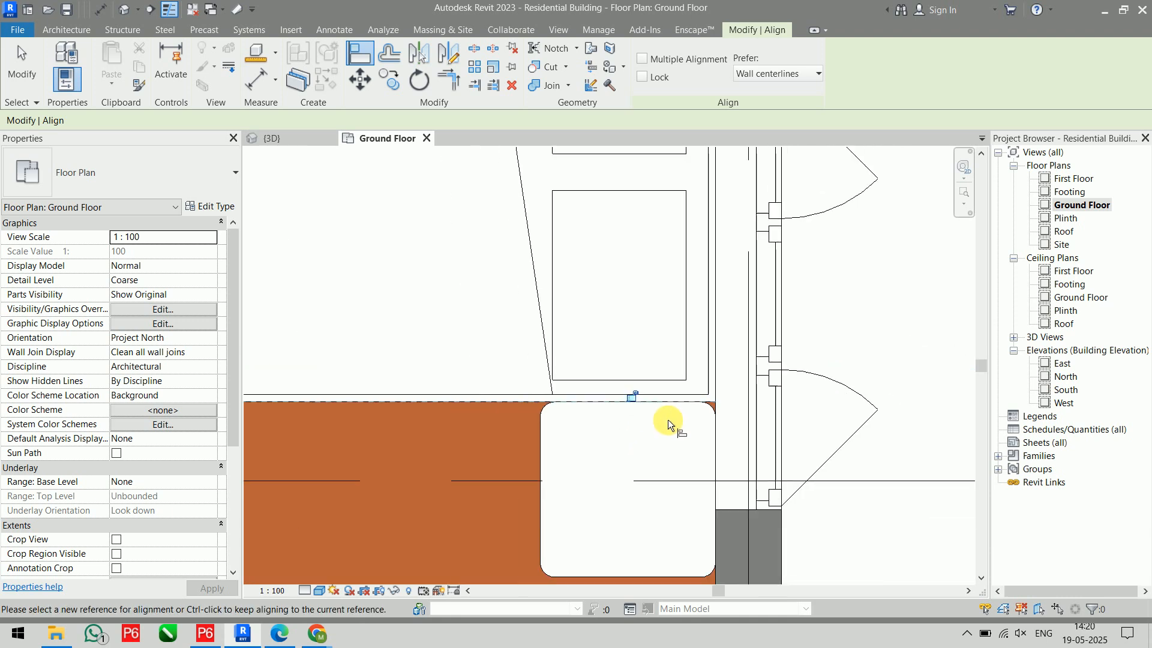
{"action": "scroll", "coordinate": [668, 419], "scroll_direction": "down", "scroll_amount": 4}
{"action": "key", "text": "Escape"}
{"action": "key", "text": "Escape"}
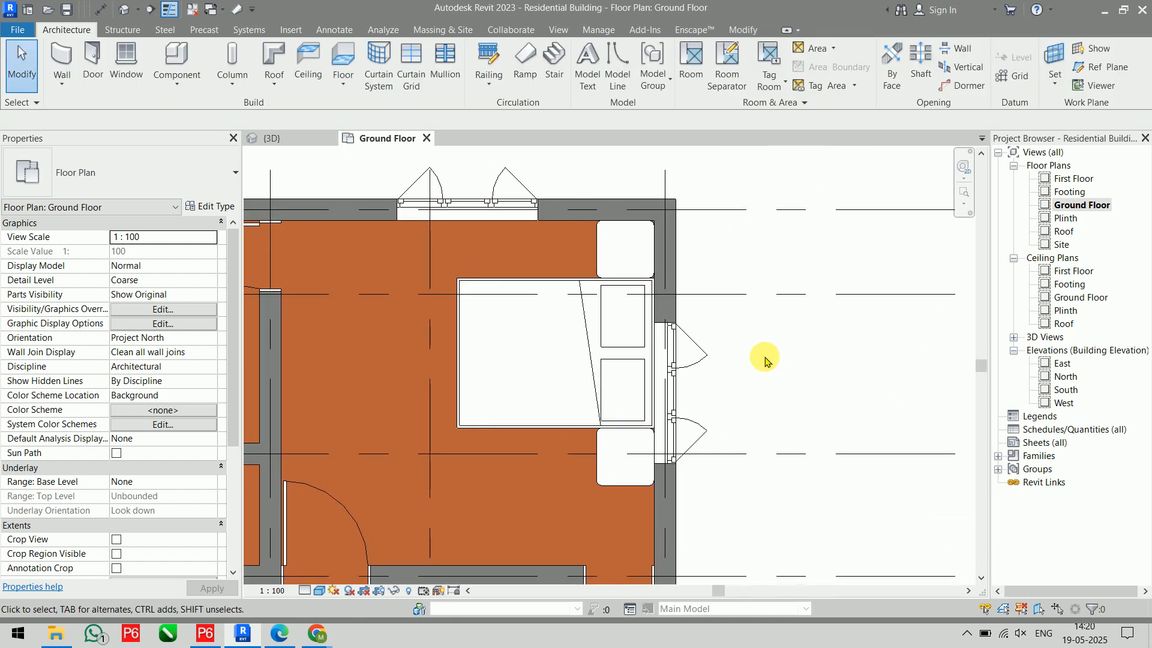
- Draw a vertical section line across the upper-right bedroom's bed, looking toward its headboard wall, and open the section view
{"action": "middle_click_drag", "start_coordinate": [738, 347], "coordinate": [753, 321]}
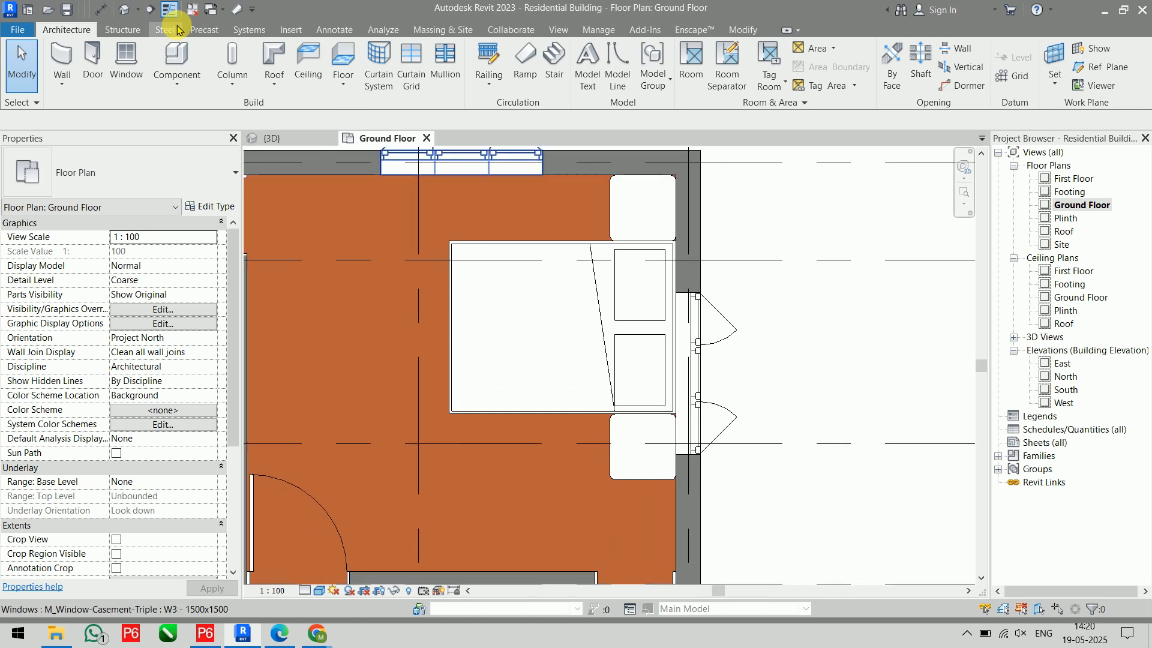
{"action": "left_click", "coordinate": [151, 9]}
{"action": "scroll", "coordinate": [423, 241], "scroll_direction": "down", "scroll_amount": 1}
{"action": "middle_click_drag", "start_coordinate": [423, 240], "coordinate": [467, 288]}
{"action": "left_click", "coordinate": [483, 193]}
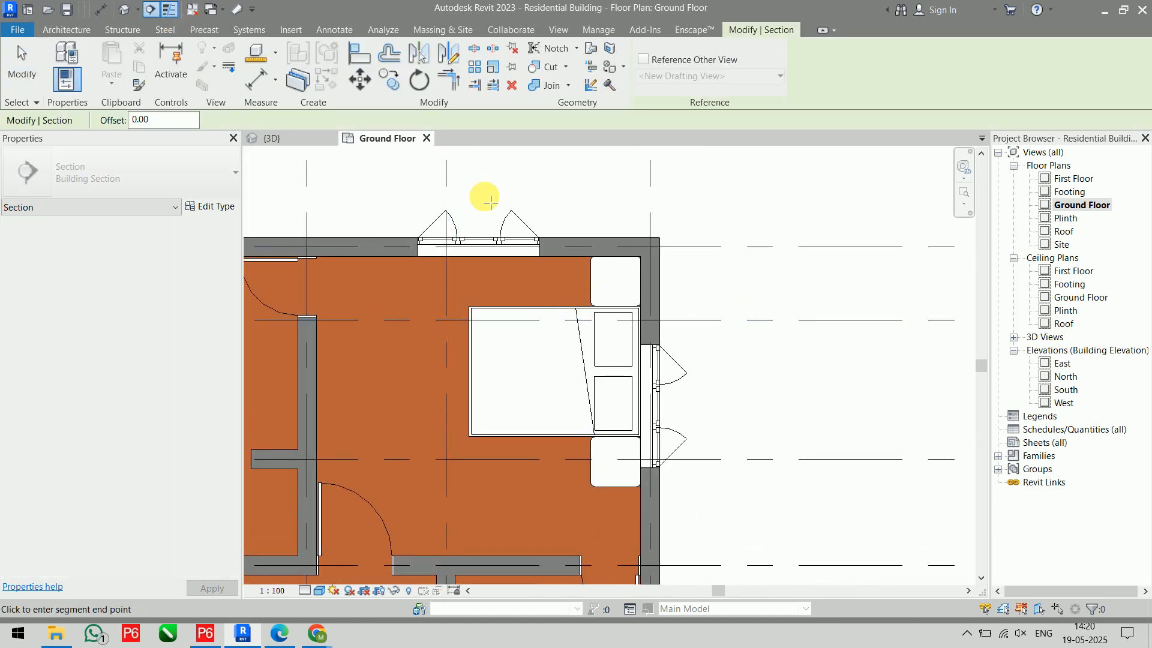
{"action": "left_click", "coordinate": [484, 515]}
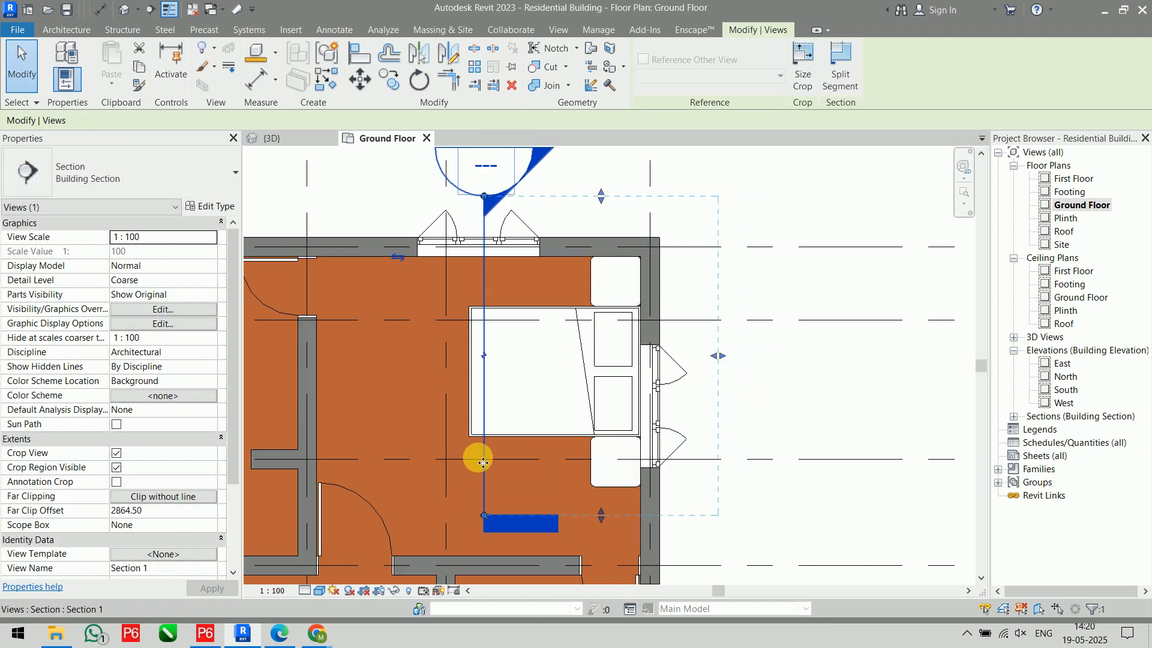
{"action": "right_click", "coordinate": [478, 458]}
{"action": "left_click", "coordinate": [531, 175]}
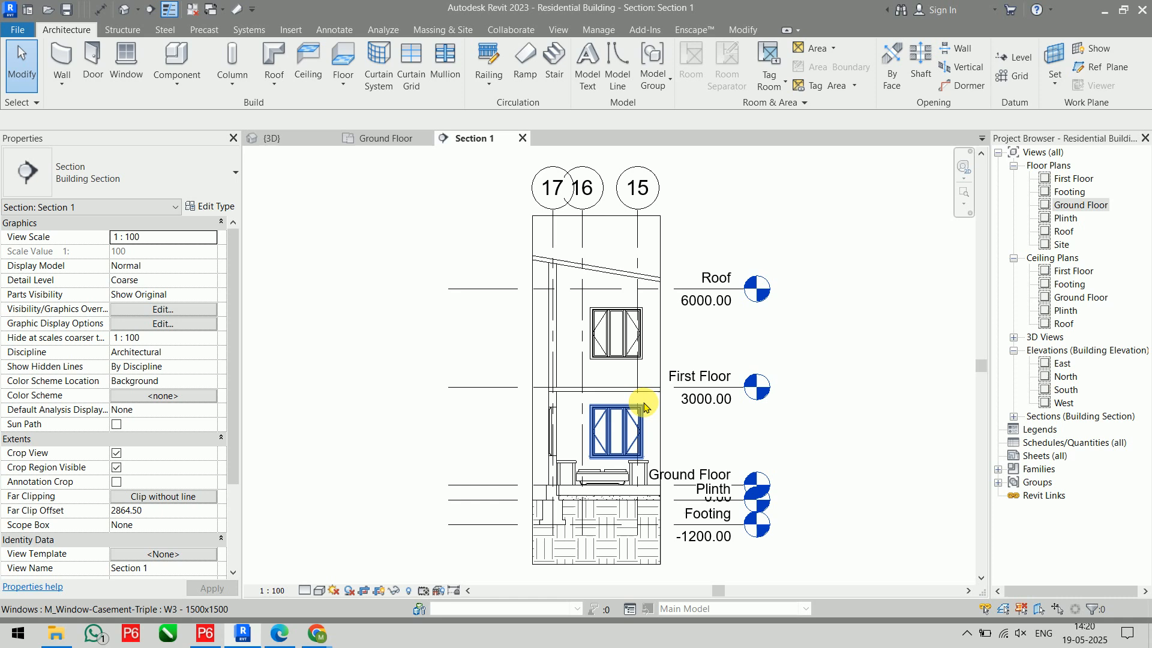
- Set the section view's detail level to Fine and its visual style to Shaded
{"action": "scroll", "coordinate": [625, 513], "scroll_direction": "up", "scroll_amount": 5}
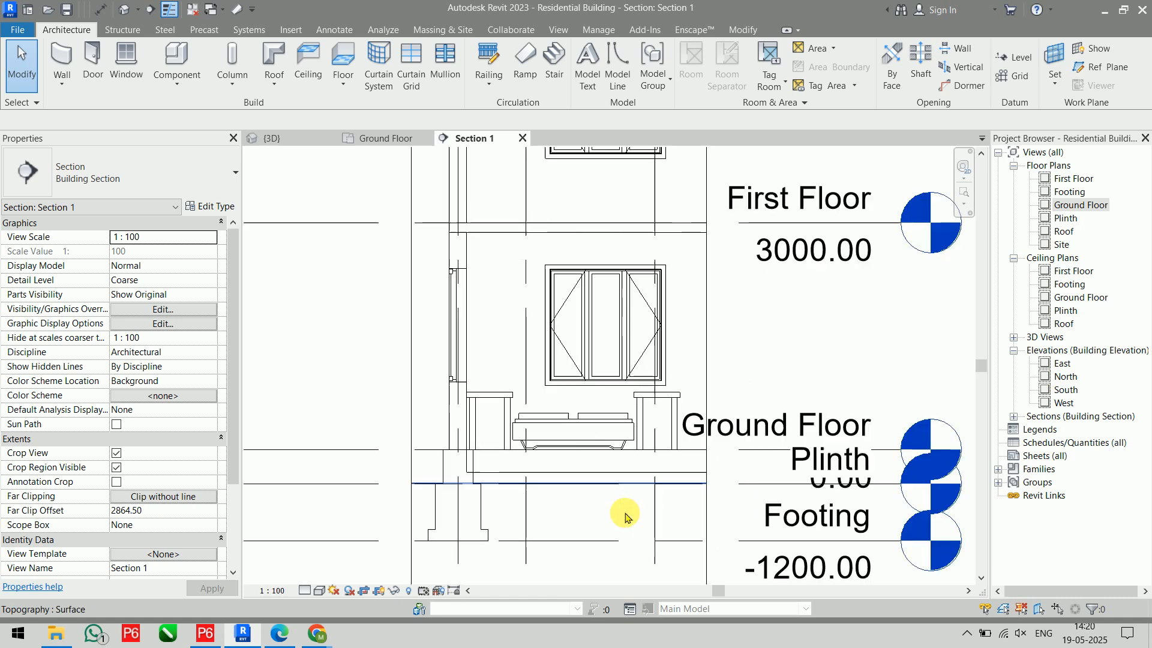
{"action": "left_click", "coordinate": [305, 590]}
{"action": "left_click", "coordinate": [317, 577]}
{"action": "left_click", "coordinate": [319, 590]}
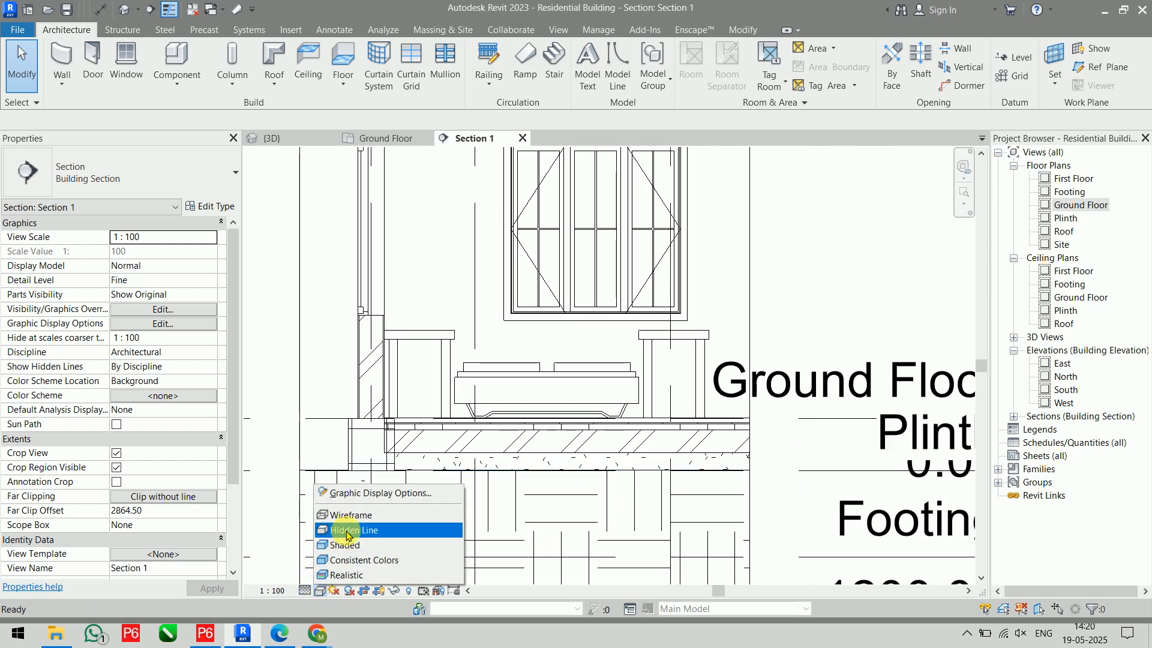
{"action": "left_click", "coordinate": [345, 544]}
{"action": "scroll", "coordinate": [633, 440], "scroll_direction": "up", "scroll_amount": 2}
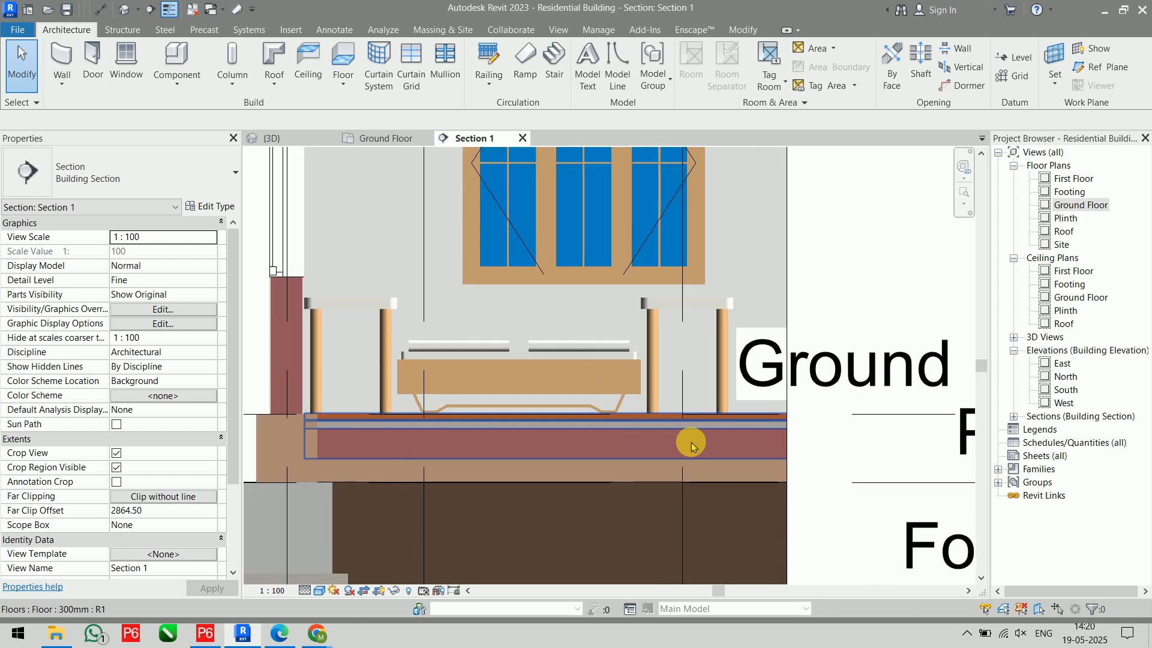
- Select both side tables in the section to compare them with the bed, and clear the selection
{"action": "scroll", "coordinate": [705, 359], "scroll_direction": "up", "scroll_amount": 1}
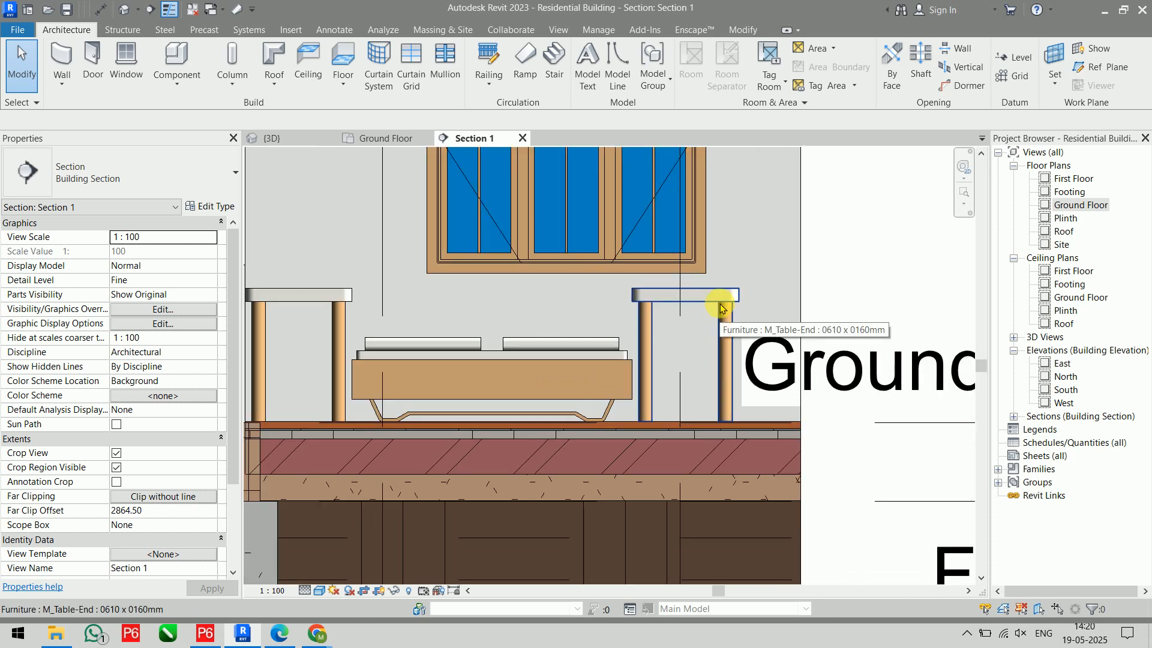
{"action": "left_click", "coordinate": [721, 309]}
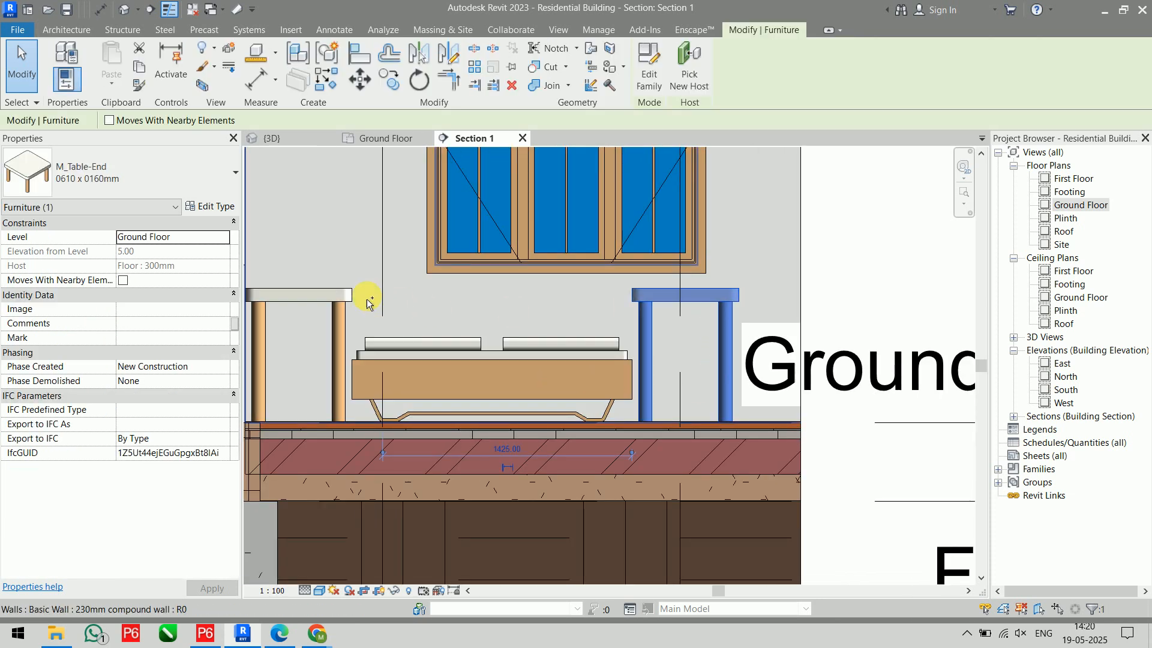
{"action": "left_click", "coordinate": [328, 296], "text": "ctrl"}
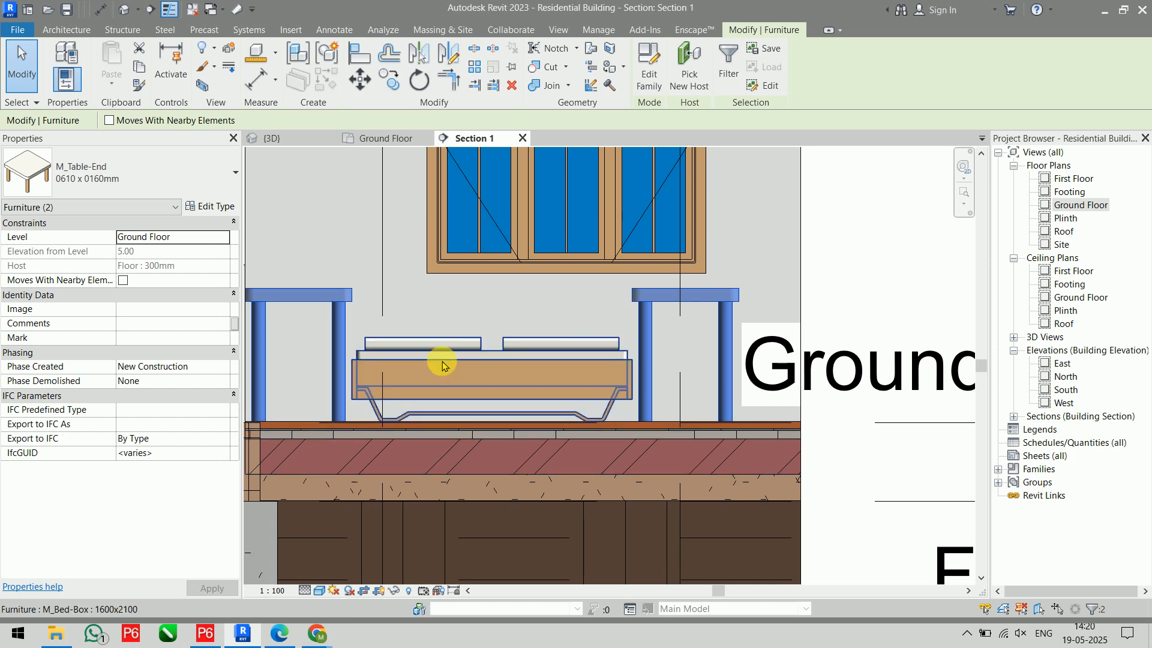
{"action": "key", "text": "Escape"}
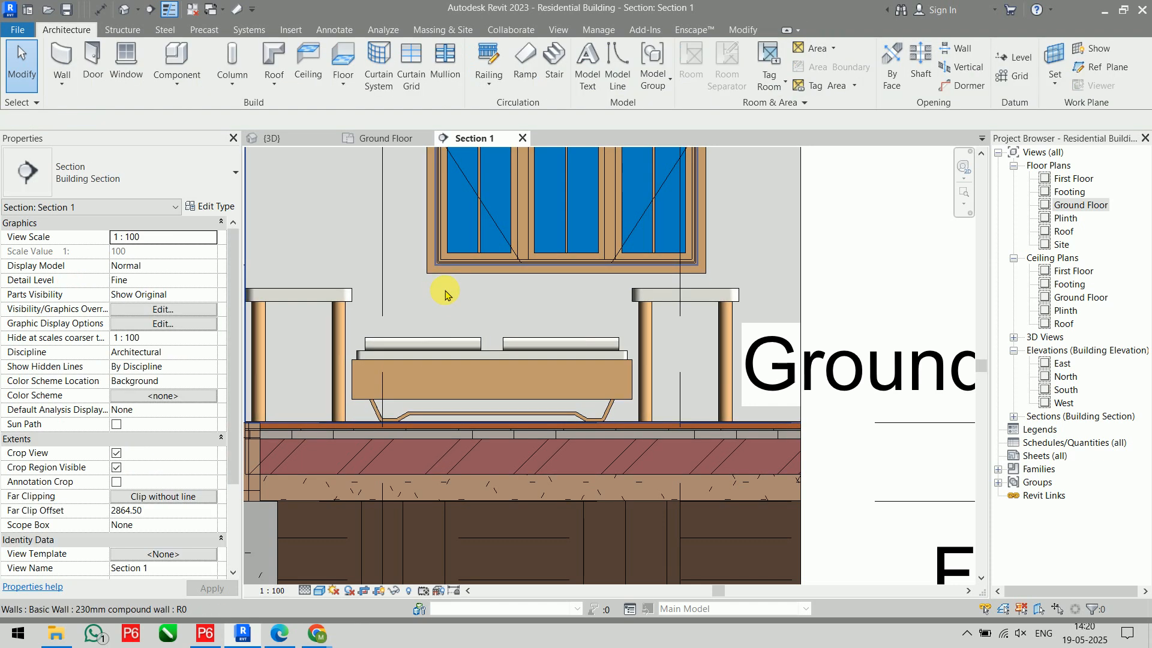
- Measure the height from the Ground Floor level to the top of the bed's mattress with an aligned dimension, without placing it
{"action": "key", "text": "d"}
{"action": "key", "text": "i"}
{"action": "scroll", "coordinate": [537, 347], "scroll_direction": "down", "scroll_amount": 2}
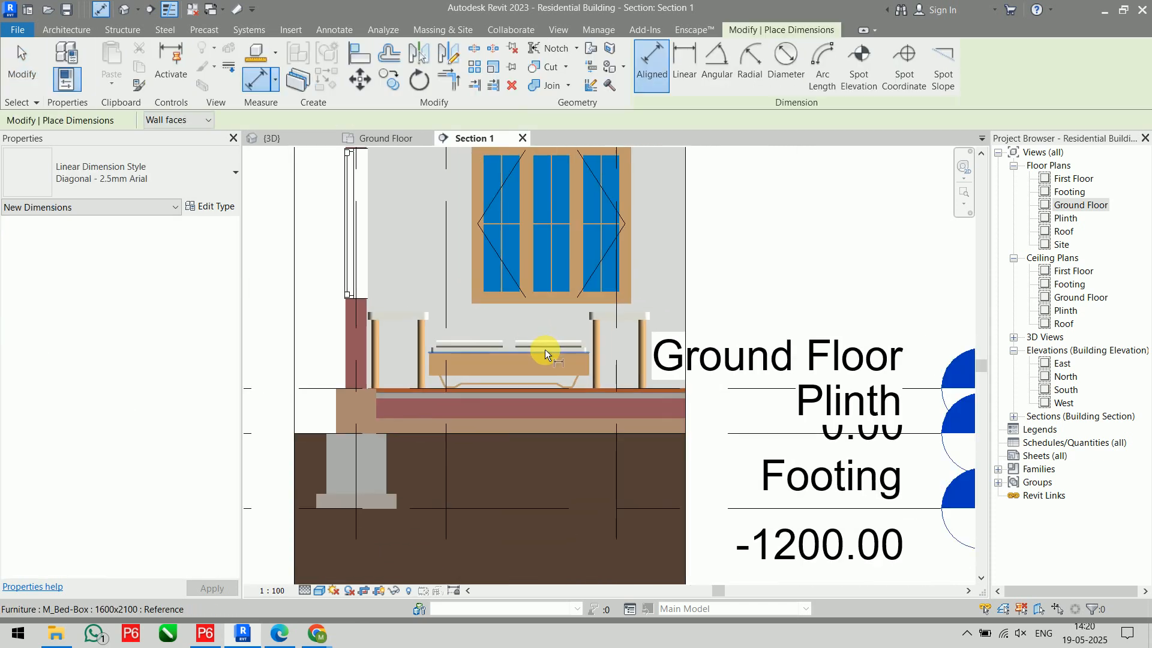
{"action": "middle_click_drag", "start_coordinate": [546, 351], "coordinate": [593, 445]}
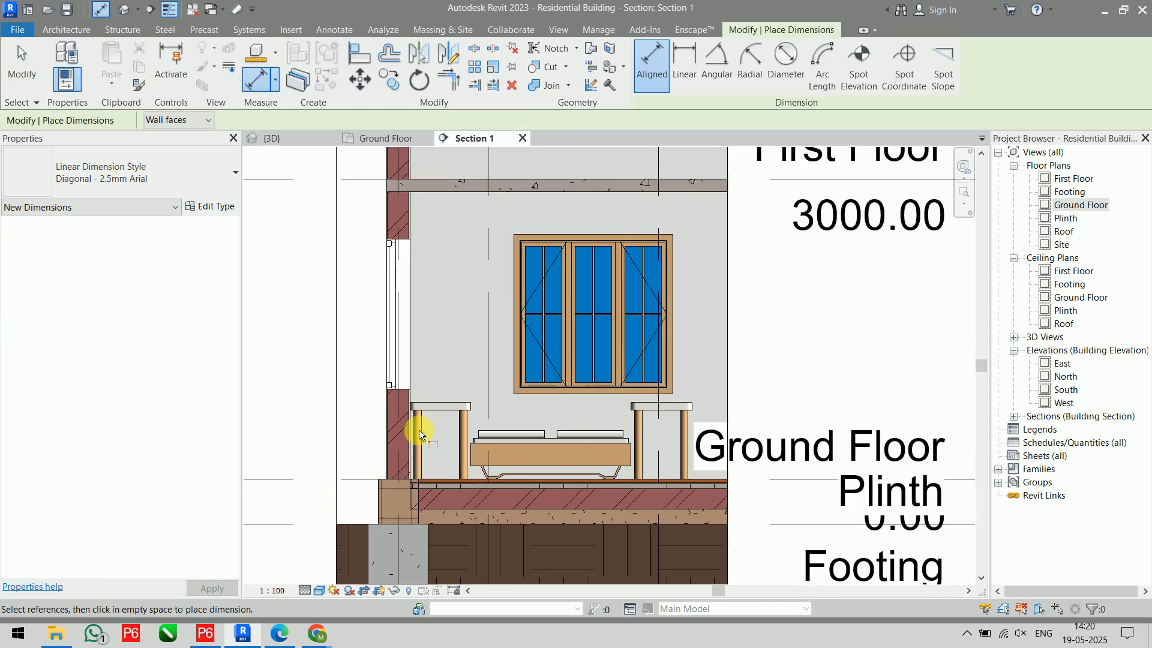
{"action": "left_click", "coordinate": [287, 480]}
{"action": "scroll", "coordinate": [479, 454], "scroll_direction": "up", "scroll_amount": 3}
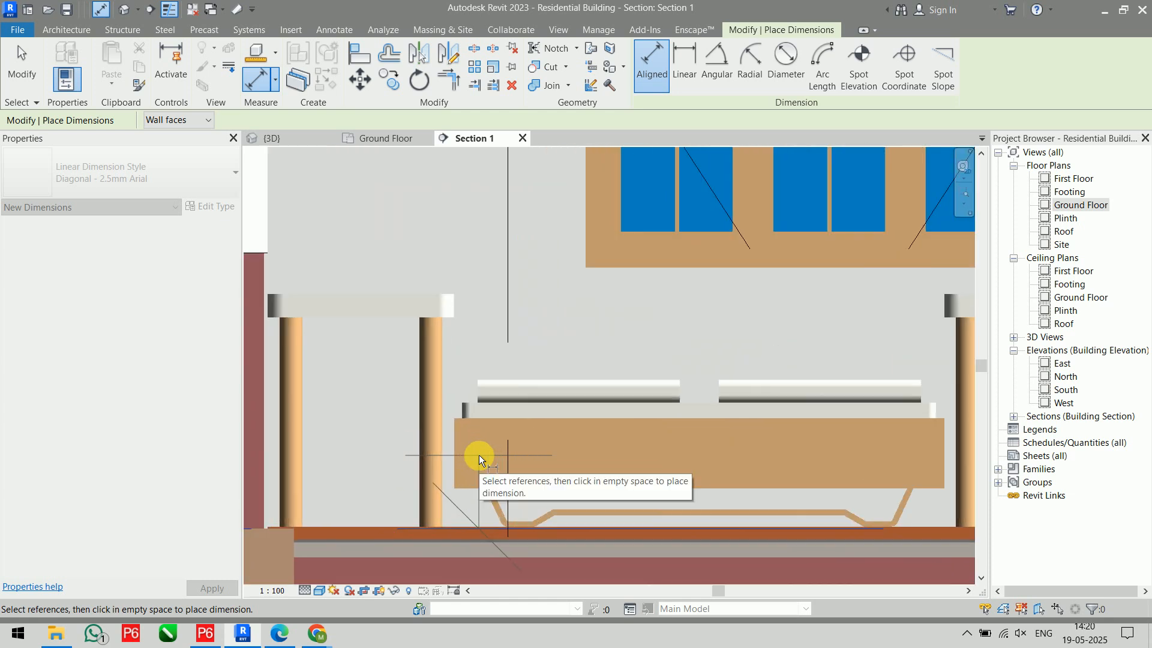
{"action": "left_click", "coordinate": [481, 406]}
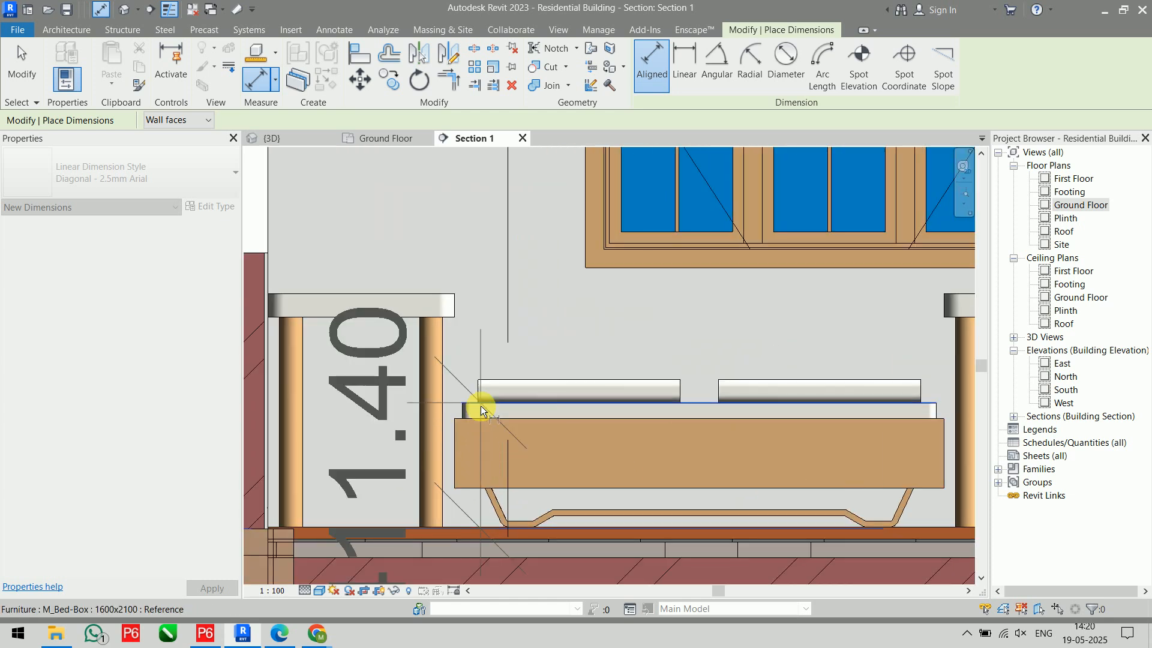
{"action": "scroll", "coordinate": [379, 405], "scroll_direction": "down", "scroll_amount": 5}
{"action": "middle_click_drag", "start_coordinate": [301, 396], "coordinate": [393, 393]}
{"action": "key", "text": "Escape"}
{"action": "key", "text": "Escape"}
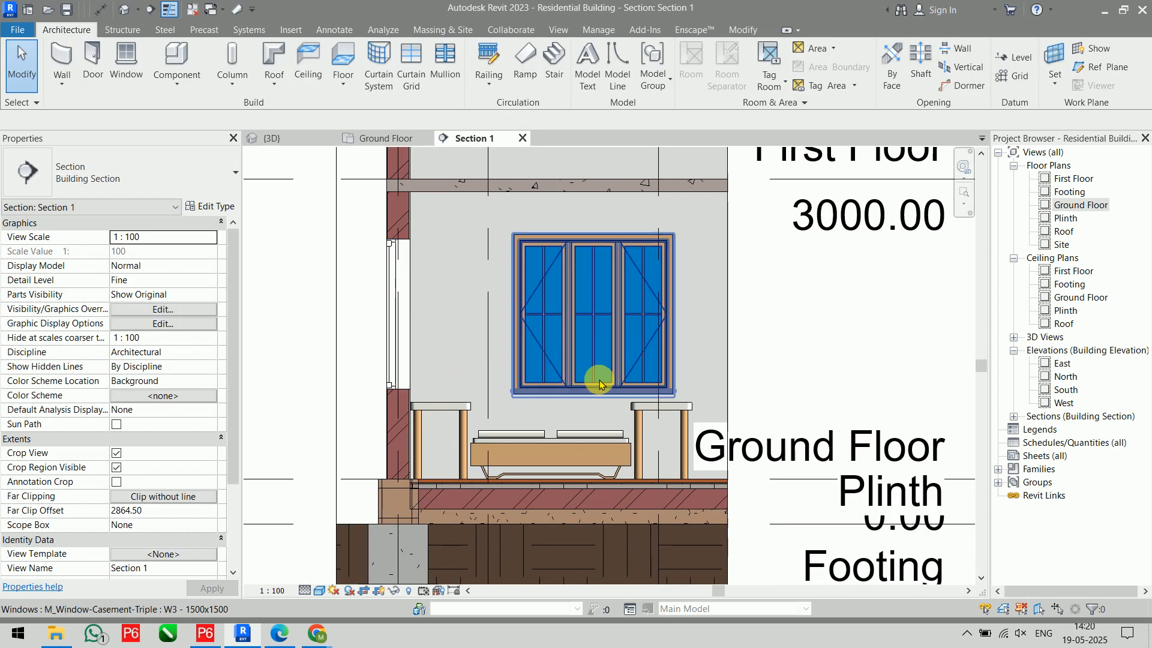
- Select both side tables in the section and duplicate their type as 450x450x410
{"action": "left_click", "coordinate": [463, 413]}
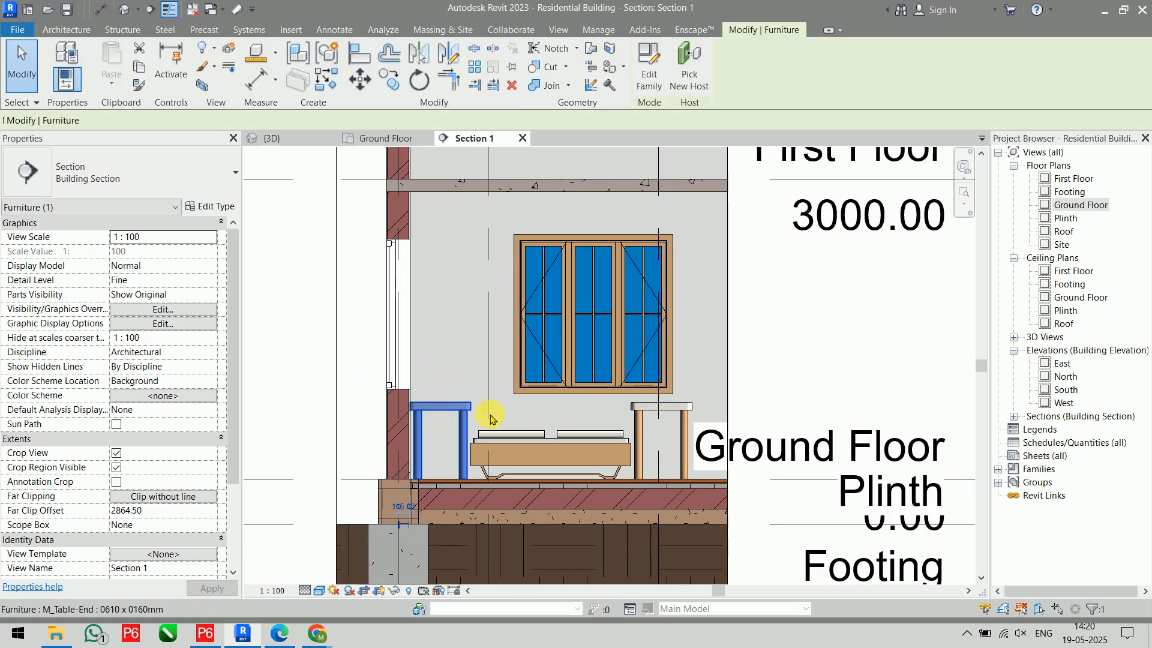
{"action": "left_click", "coordinate": [656, 409], "text": "ctrl"}
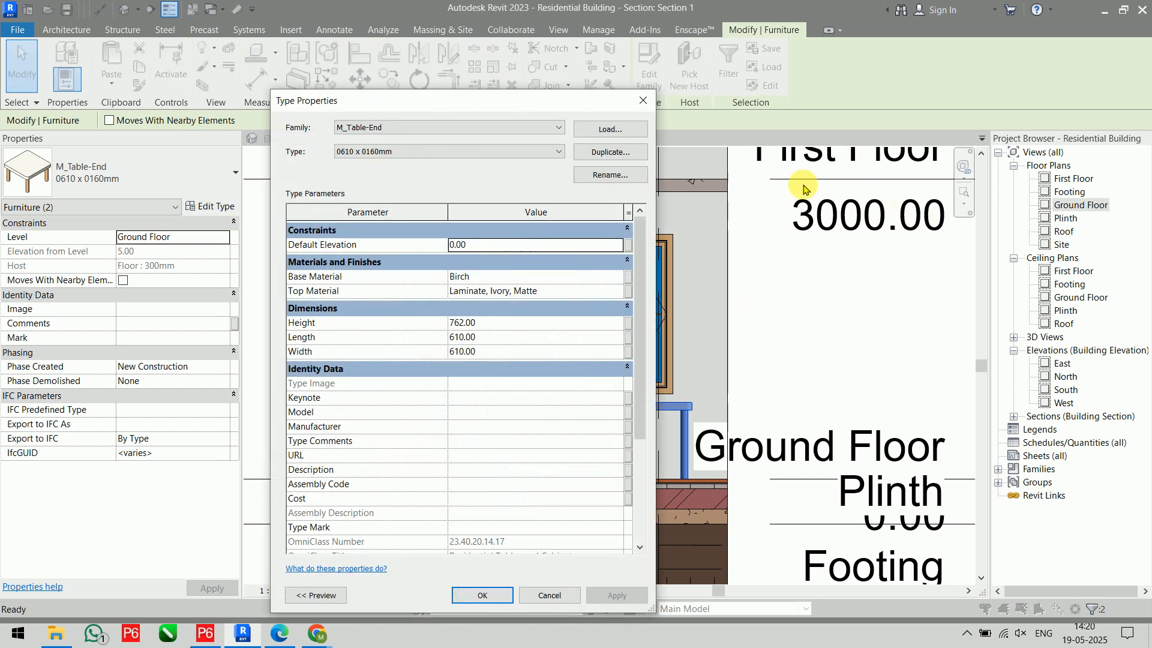
{"action": "left_click_drag", "start_coordinate": [437, 126], "coordinate": [577, 72]}
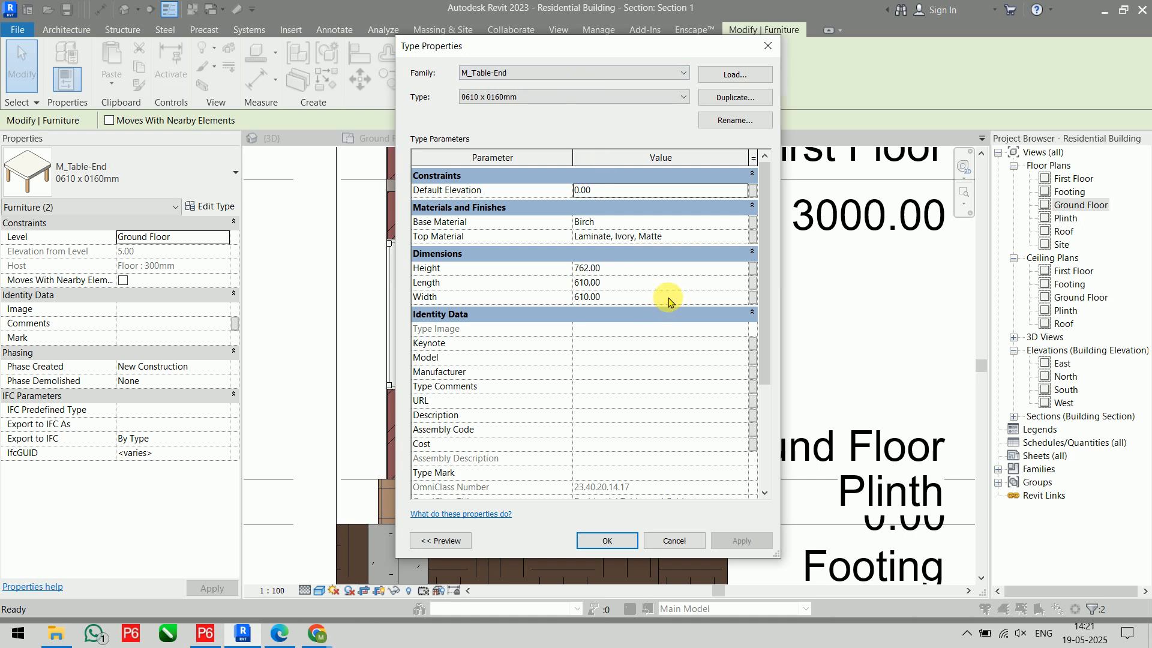
{"action": "left_click", "coordinate": [733, 98]}
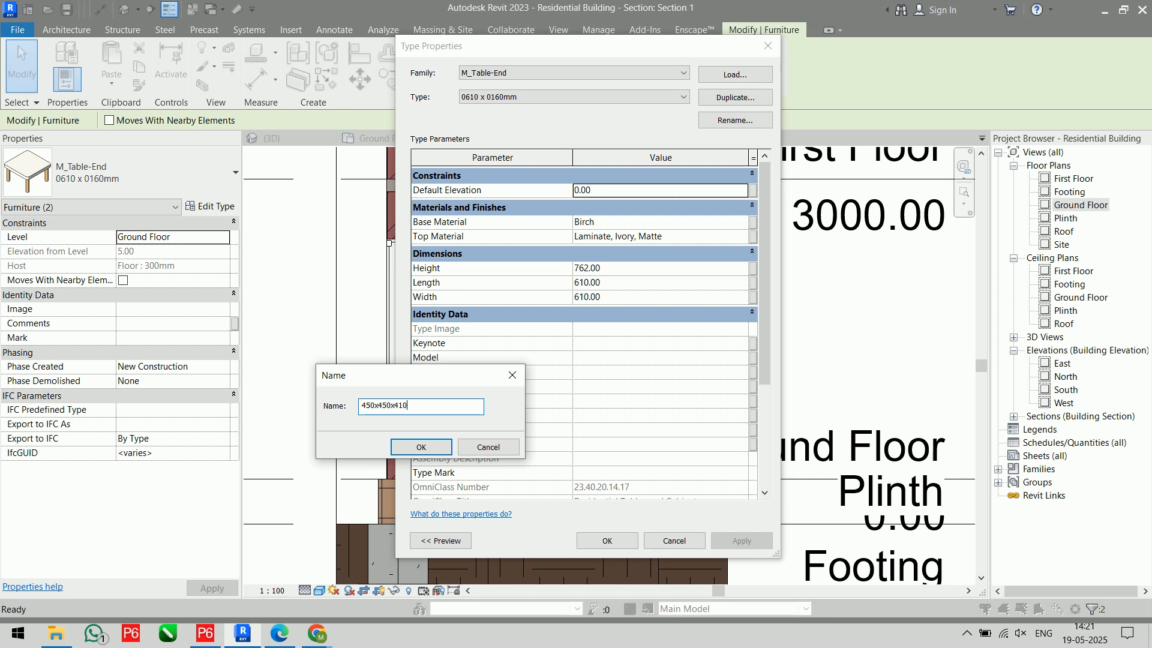
{"action": "left_click", "coordinate": [420, 448]}
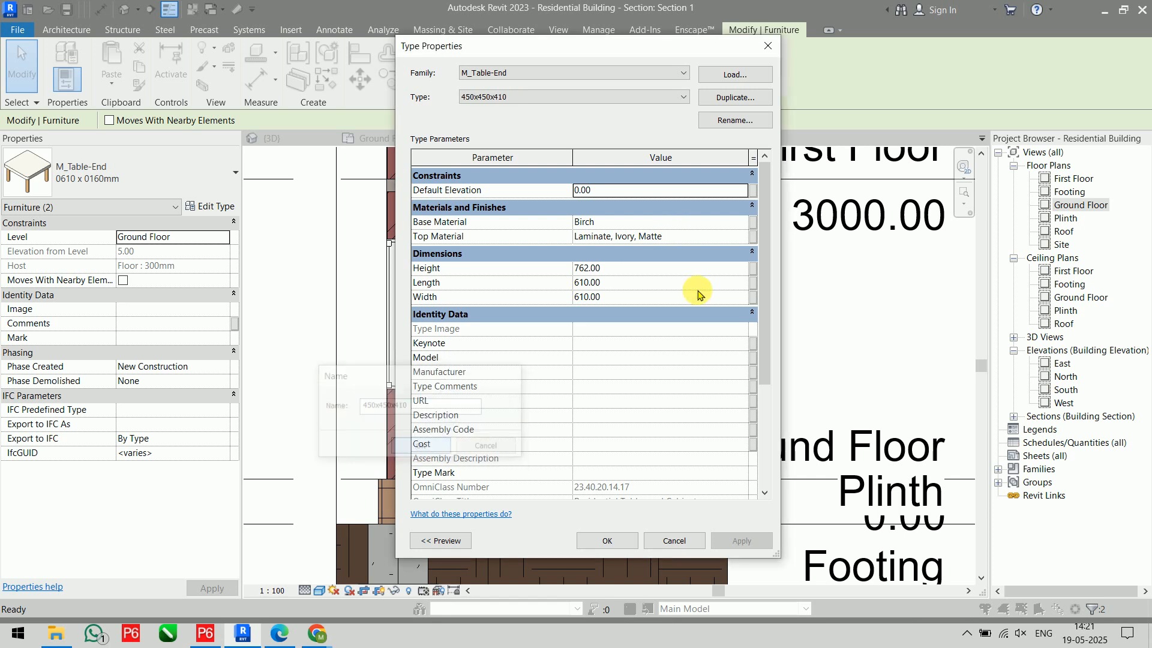
- Set the duplicated table type's height to 410, length to 450 and width to 450, apply it, and clear the selection
{"action": "left_click", "coordinate": [643, 270]}
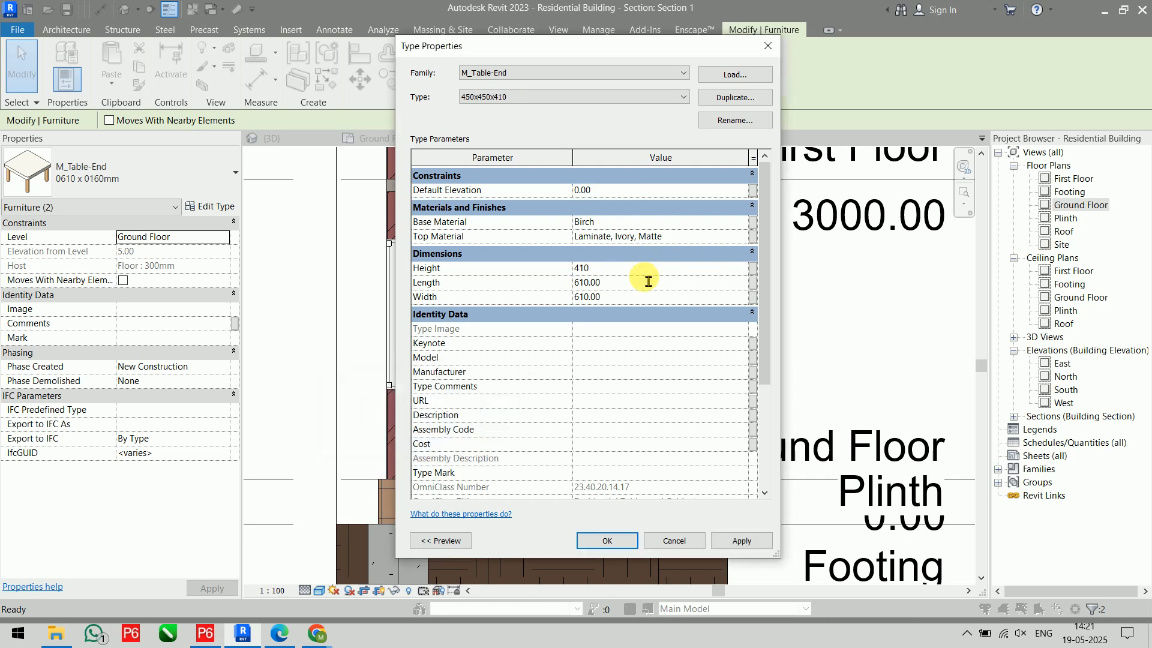
{"action": "left_click", "coordinate": [655, 285]}
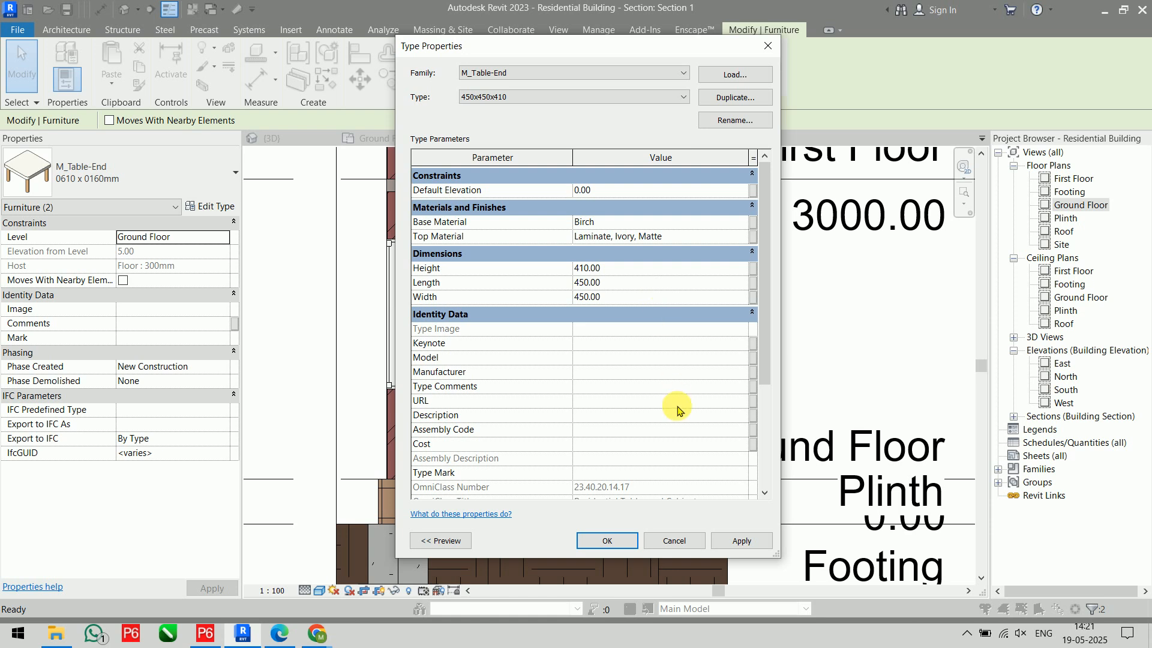
{"action": "left_click", "coordinate": [612, 543]}
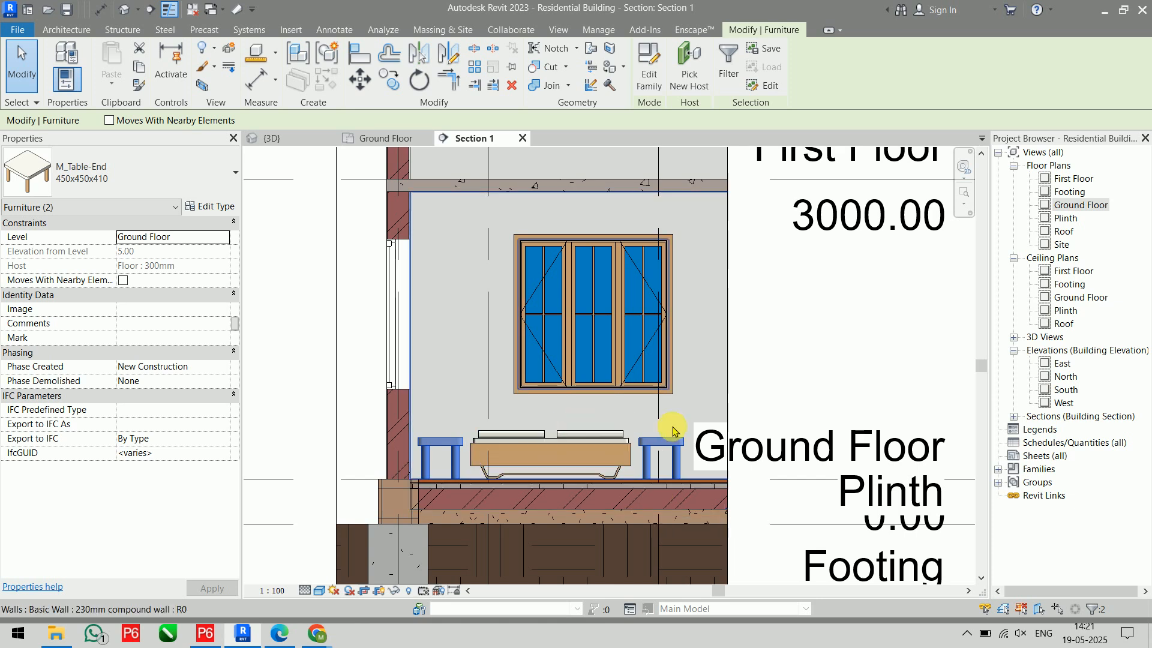
{"action": "left_click", "coordinate": [842, 348]}
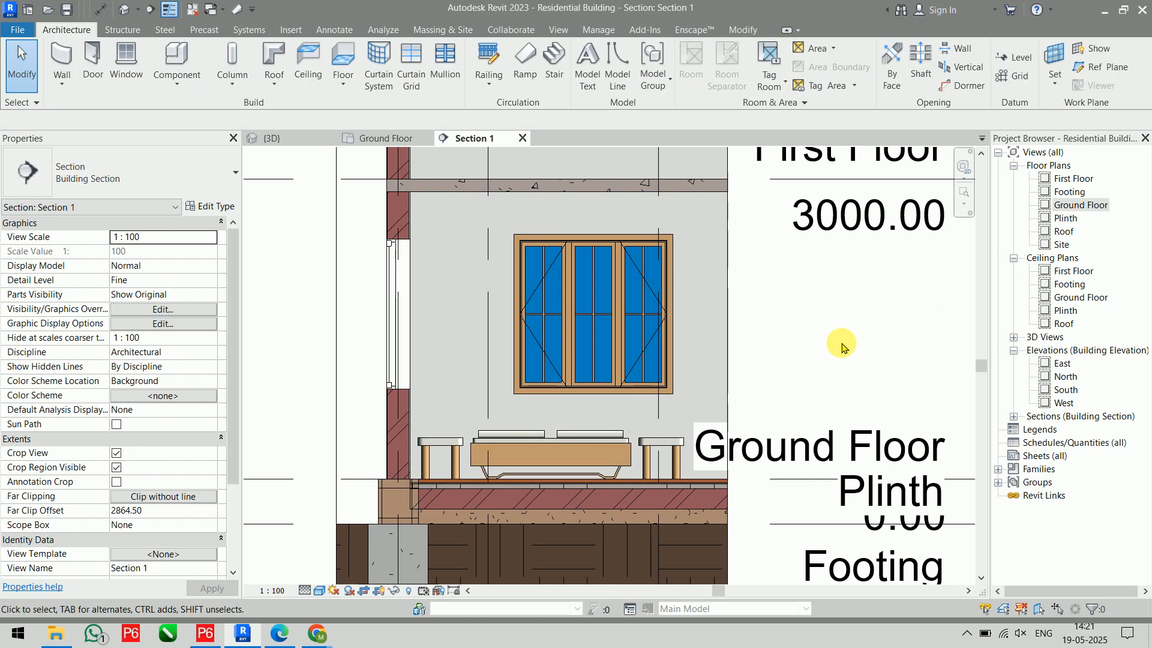
- In the Ground Floor plan, align the upper side table's top edge with the inner face of the bedroom's top wall
{"action": "left_click", "coordinate": [365, 142]}
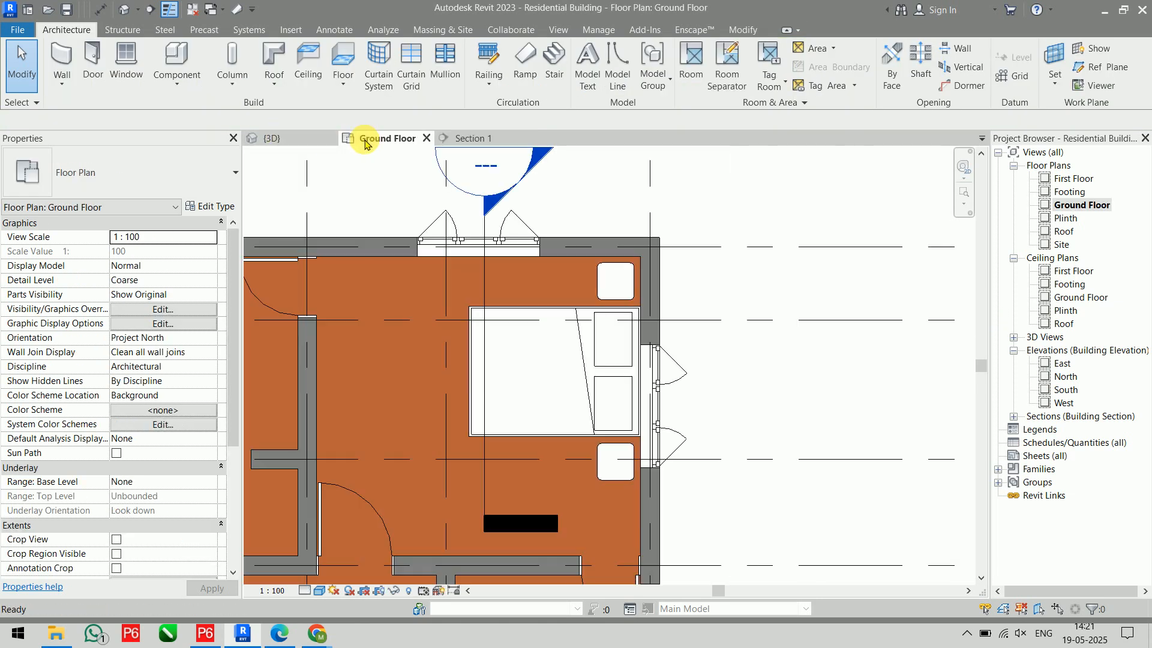
{"action": "middle_click_drag", "start_coordinate": [700, 277], "coordinate": [713, 266]}
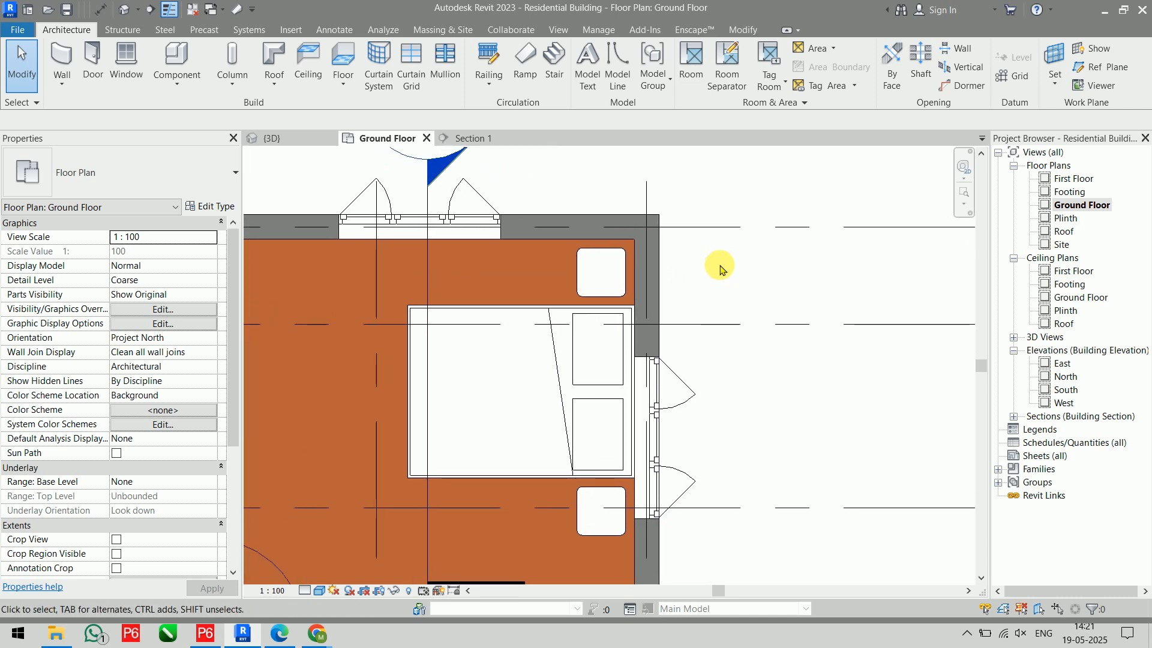
{"action": "key", "text": "a"}
{"action": "key", "text": "l"}
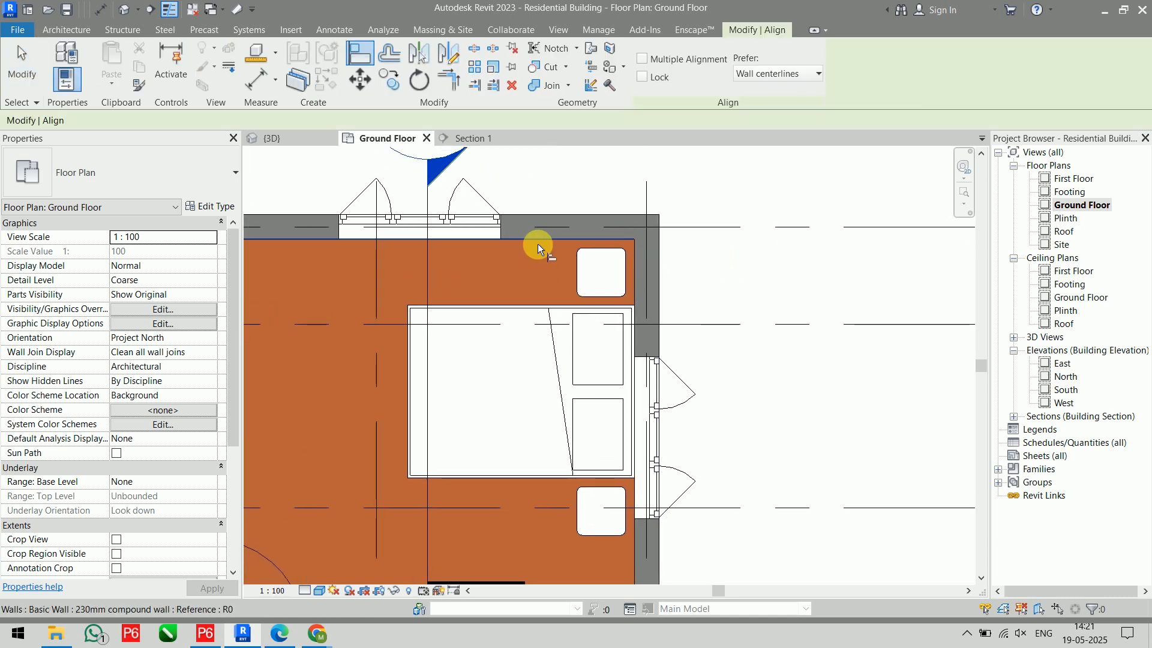
{"action": "left_click", "coordinate": [538, 243]}
{"action": "left_click", "coordinate": [581, 249]}
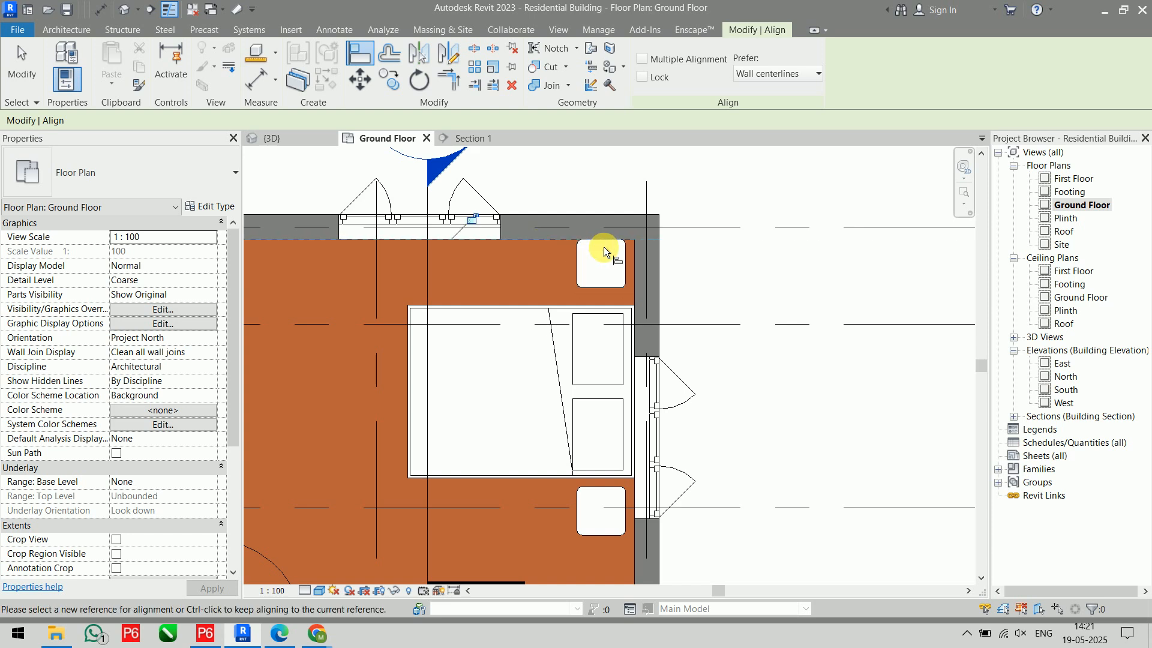
- Align the bed's upper edge with the upper side table and the lower side table with the bed's lower edge
{"action": "left_click", "coordinate": [592, 293]}
{"action": "left_click", "coordinate": [583, 304]}
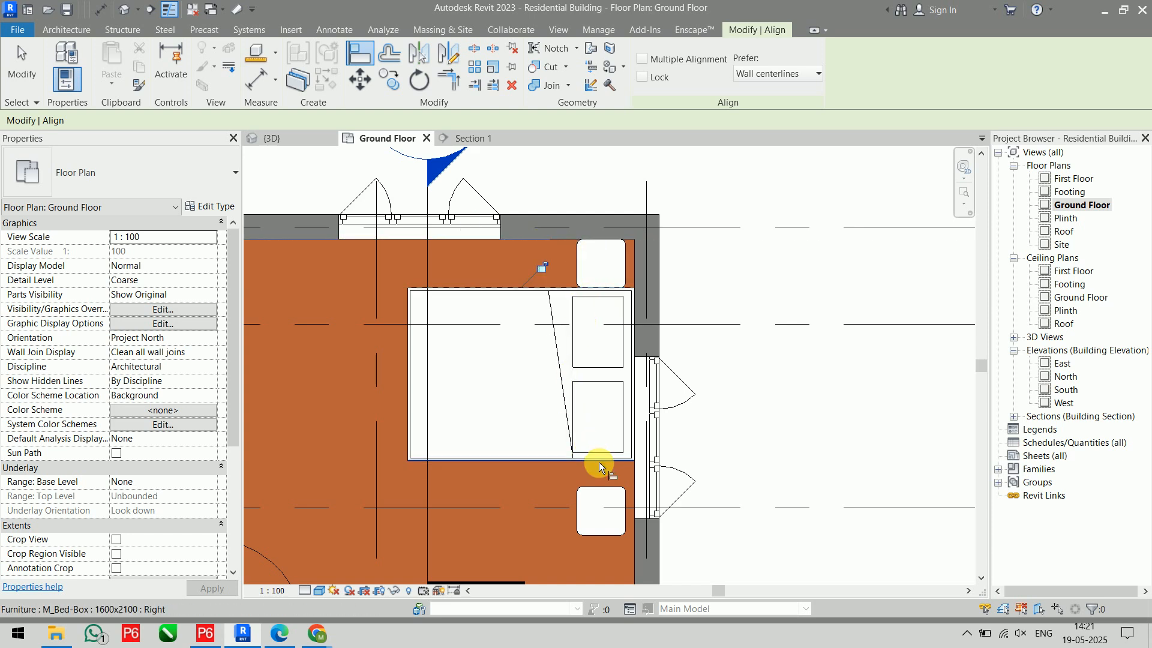
{"action": "left_click", "coordinate": [598, 462]}
{"action": "left_click", "coordinate": [599, 487]}
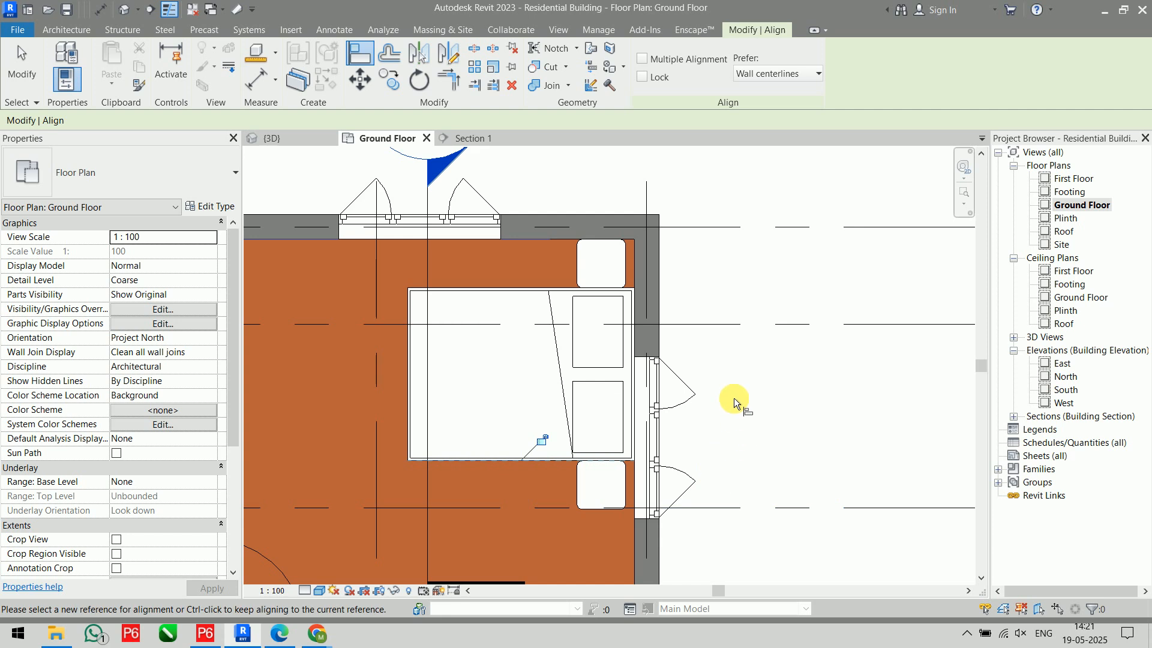
- Switch to the workbook PDF in Edge, trace the upper-right bedroom's right wall line on the furnished plan, and return to Revit
{"action": "key", "text": "alt+Tab"}
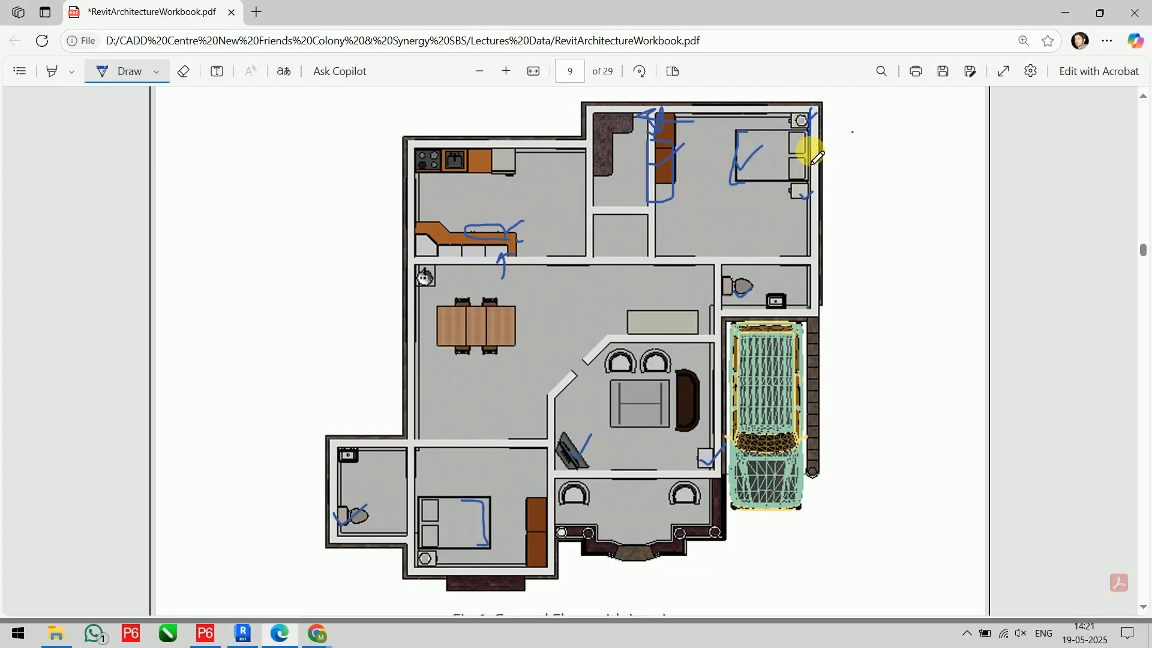
{"action": "left_click_drag", "start_coordinate": [809, 147], "coordinate": [805, 241]}
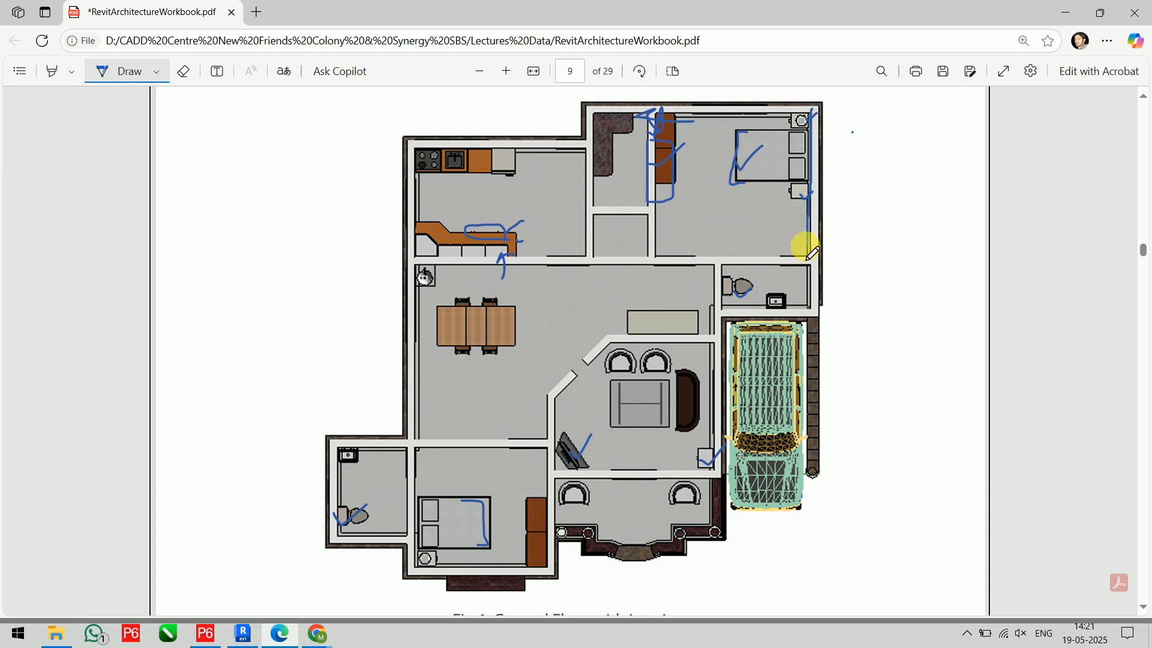
{"action": "key", "text": "alt+Tab"}
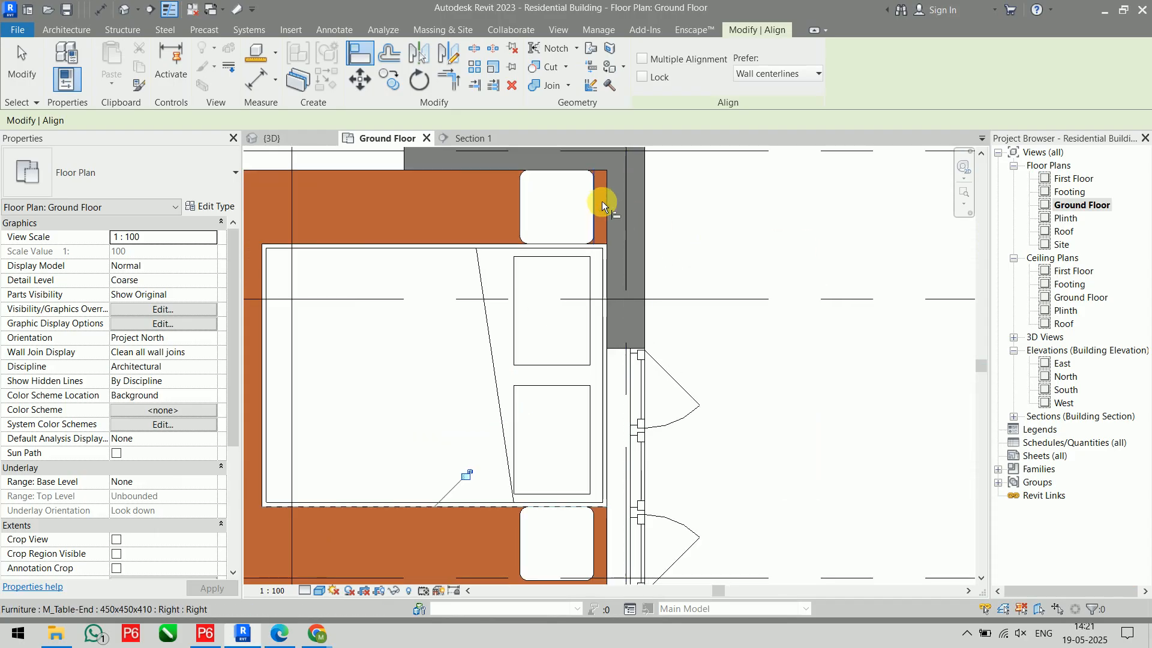
- Align the right edges of both side tables with the inner face of the bedroom's right wall and finish aligning
{"action": "left_click", "coordinate": [610, 202]}
{"action": "left_click", "coordinate": [597, 206]}
{"action": "middle_click_drag", "start_coordinate": [683, 315], "coordinate": [719, 168]}
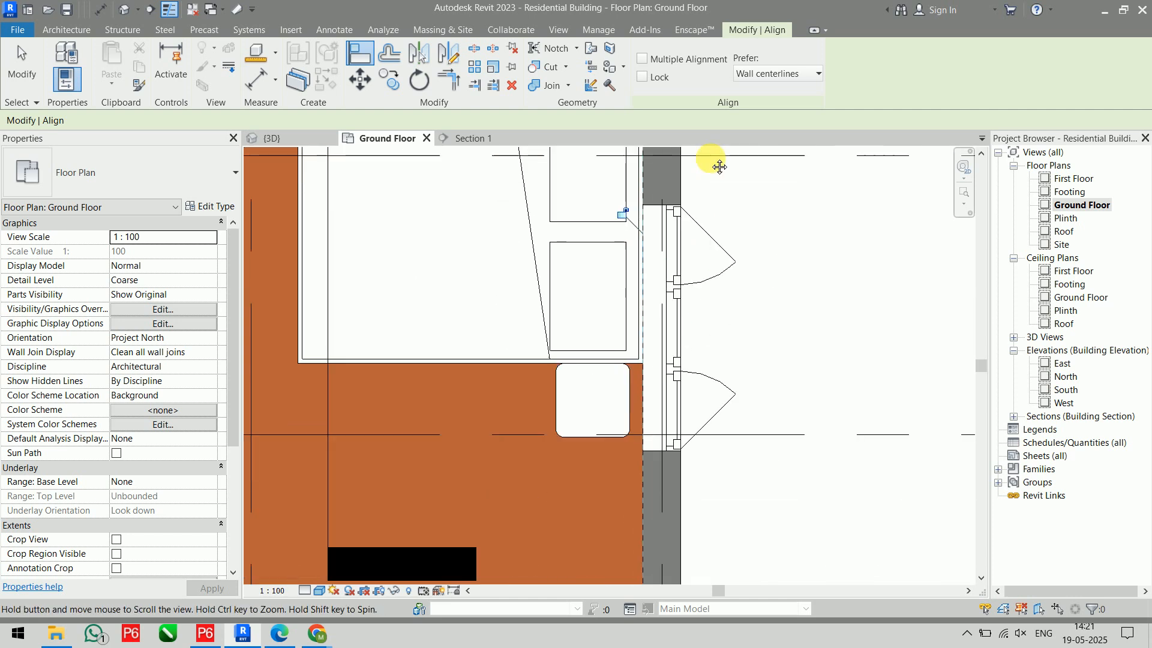
{"action": "scroll", "coordinate": [650, 407], "scroll_direction": "up", "scroll_amount": 1}
{"action": "left_click", "coordinate": [641, 384]}
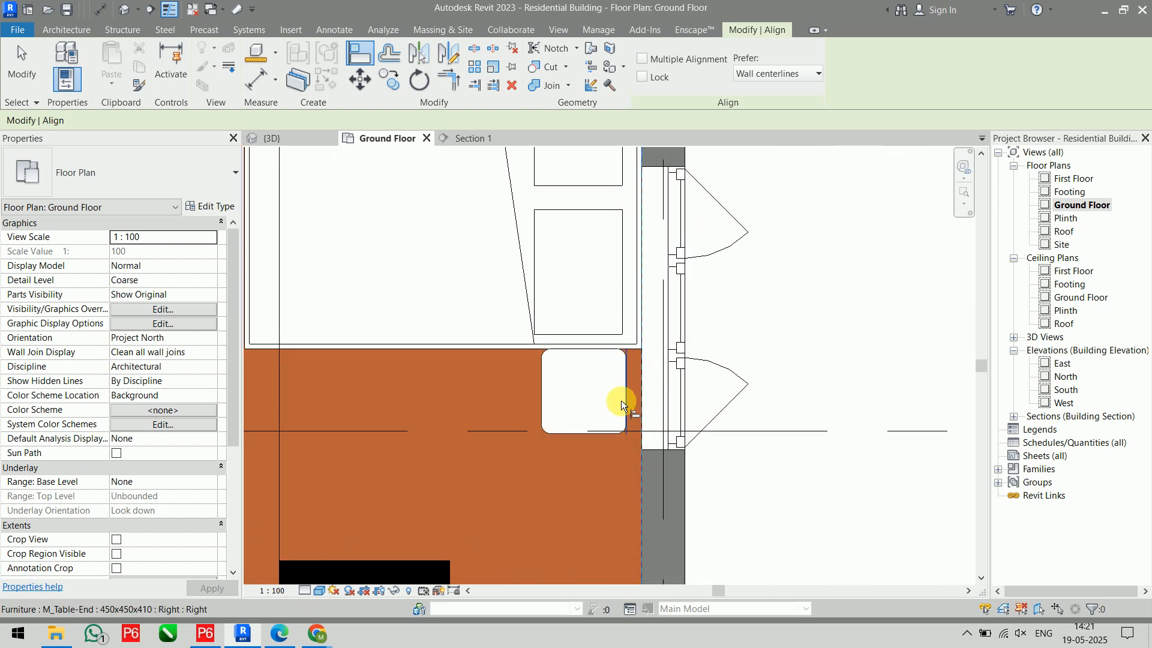
{"action": "left_click", "coordinate": [623, 401]}
{"action": "scroll", "coordinate": [799, 312], "scroll_direction": "down", "scroll_amount": 1}
{"action": "scroll", "coordinate": [799, 312], "scroll_direction": "down", "scroll_amount": 3}
{"action": "key", "text": "Escape"}
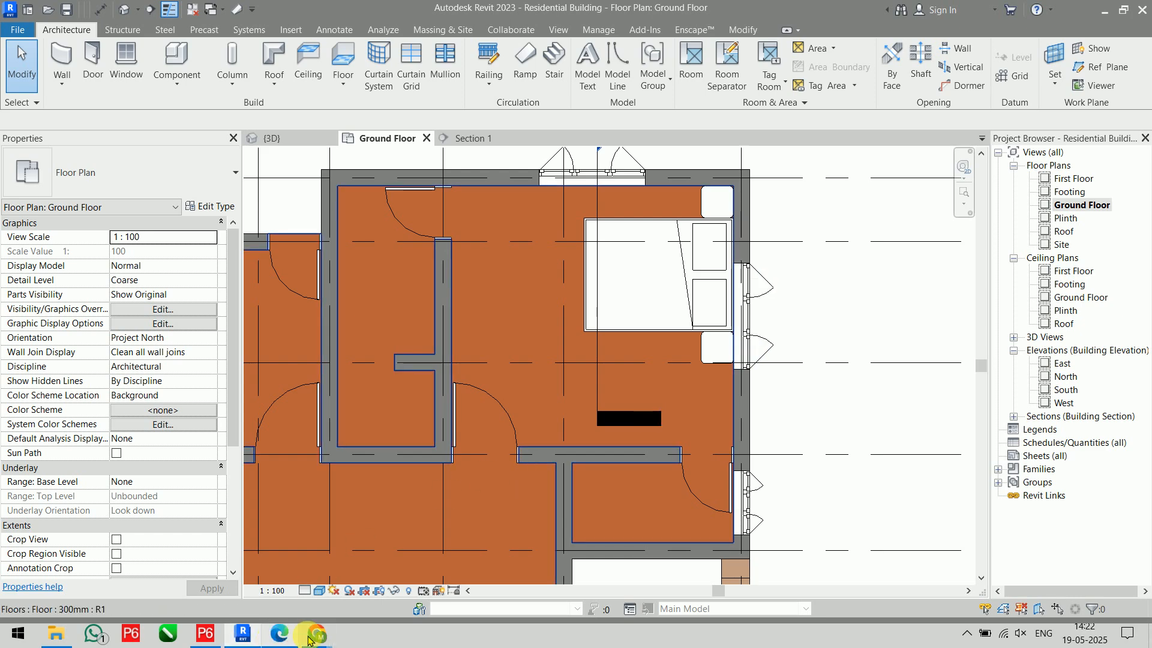
- Switch to the Google Meet window in Chrome, leave the call, and close its tab
{"action": "mouse_move", "coordinate": [311, 630]}
{"action": "left_click", "coordinate": [264, 561]}
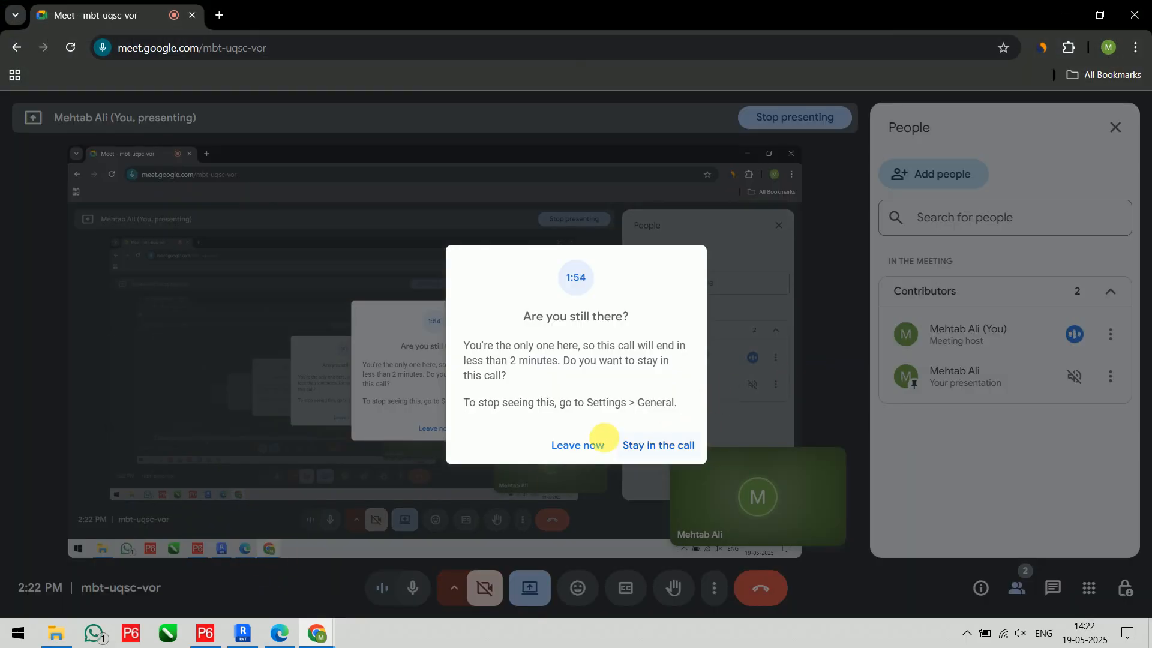
{"action": "left_click", "coordinate": [593, 449]}
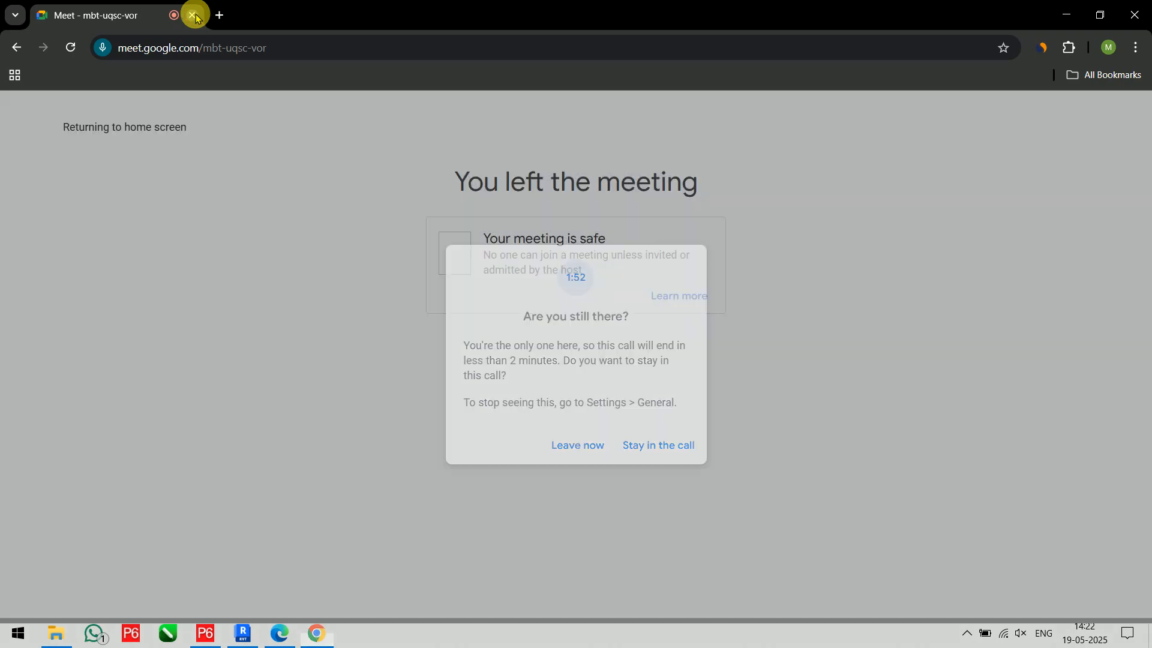
{"action": "left_click", "coordinate": [192, 15]}
- Check the upper-right bedroom's wardrobe position on the workbook's furnished plan in Edge, and return to Revit
{"action": "scroll", "coordinate": [853, 286], "scroll_direction": "down", "scroll_amount": 1}
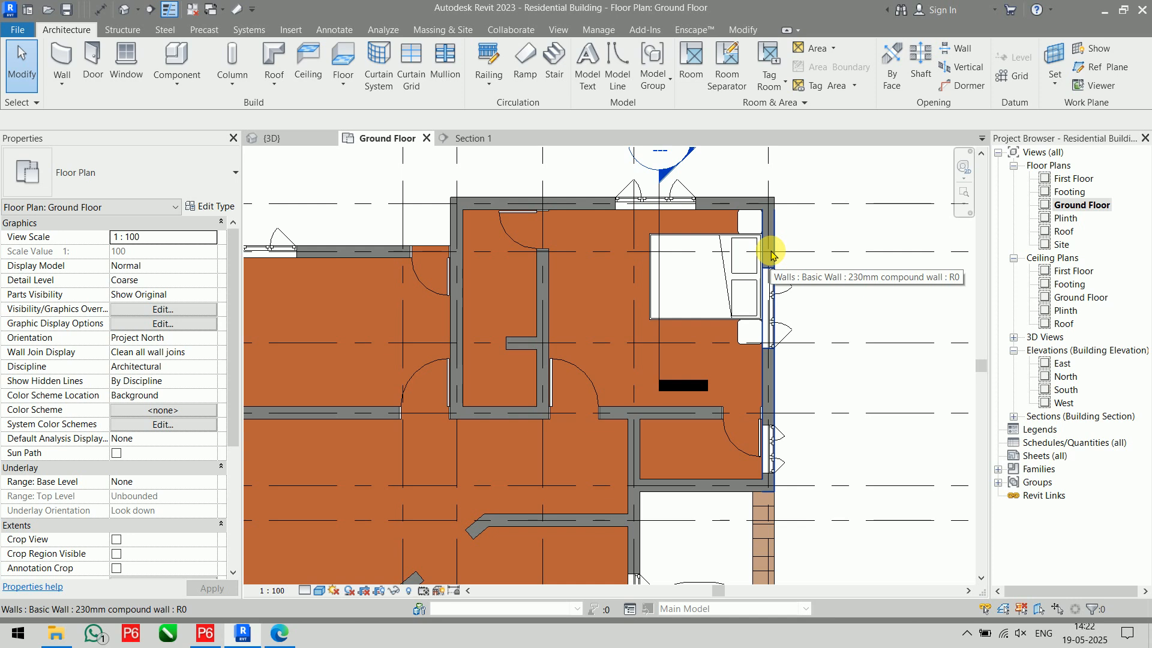
{"action": "key", "text": "alt+Tab"}
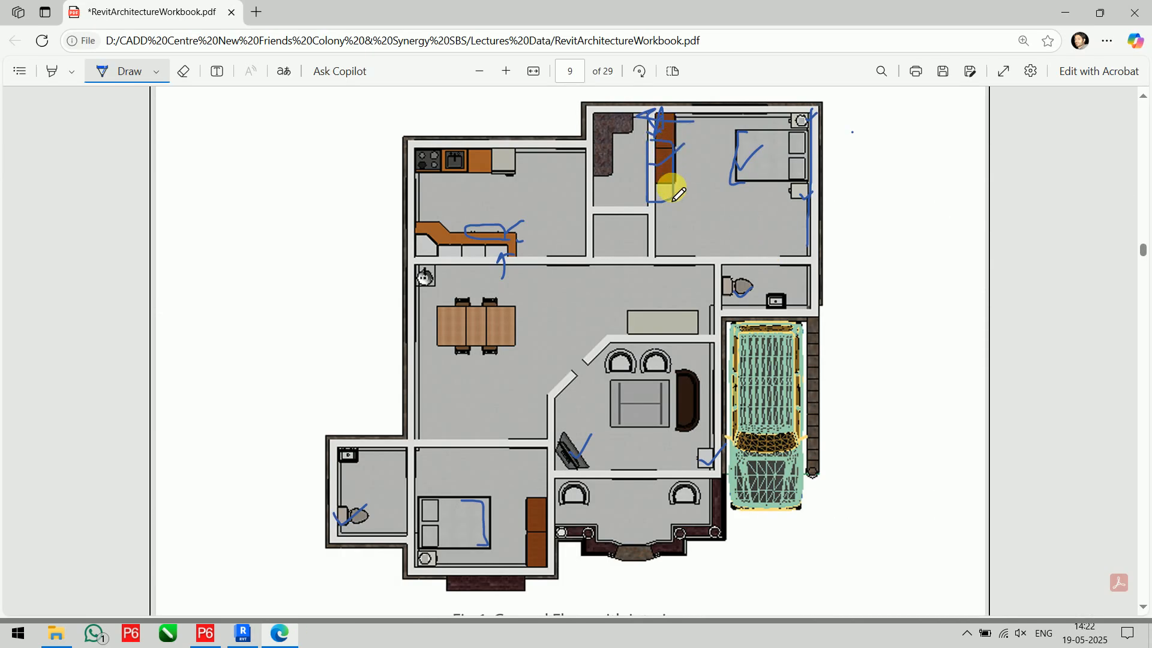
{"action": "key", "text": "alt+Tab"}
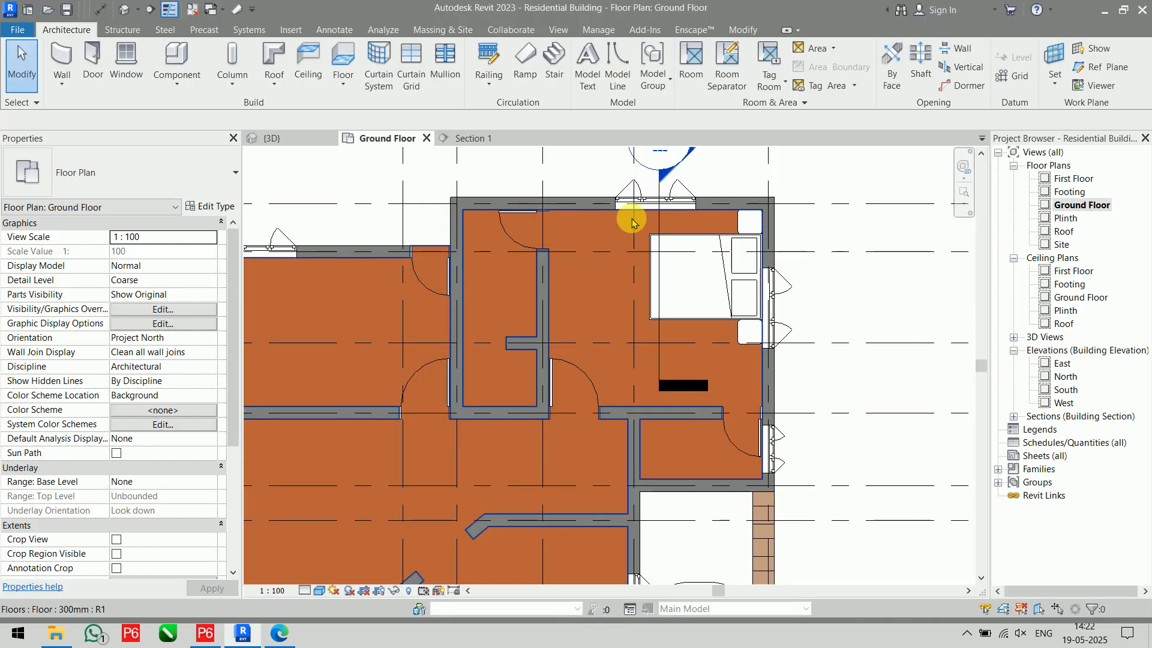
- Load the Furniture_Wardrobe family from the UK library's Furniture > Storage folder for component placement
{"action": "left_click", "coordinate": [175, 58]}
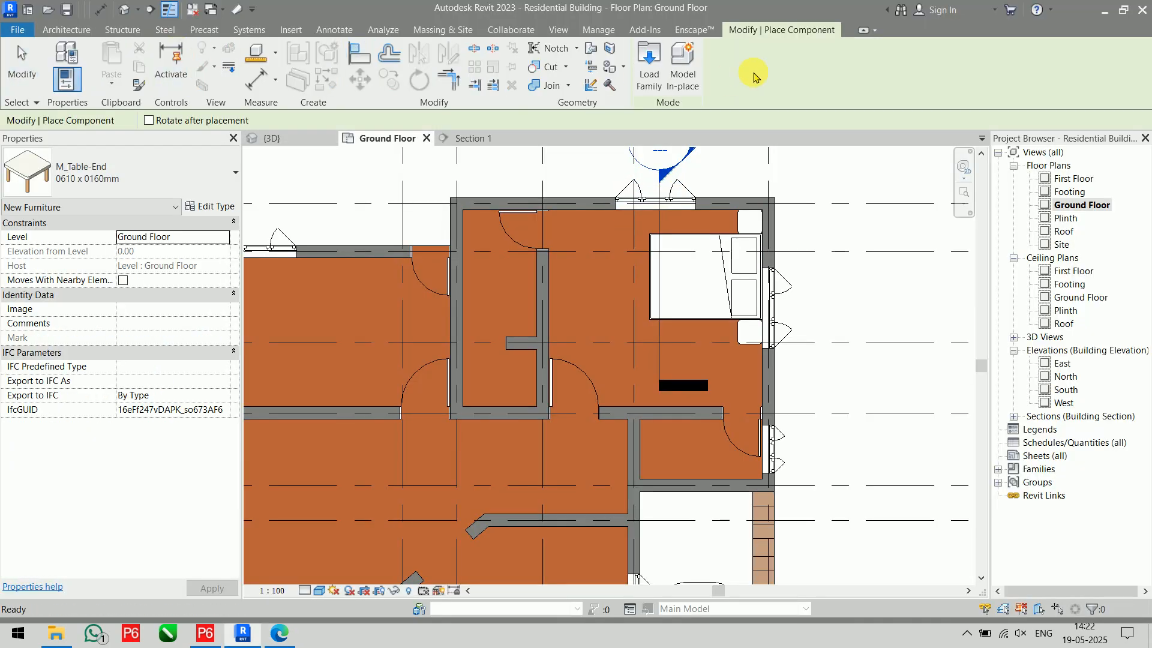
{"action": "left_click", "coordinate": [651, 67]}
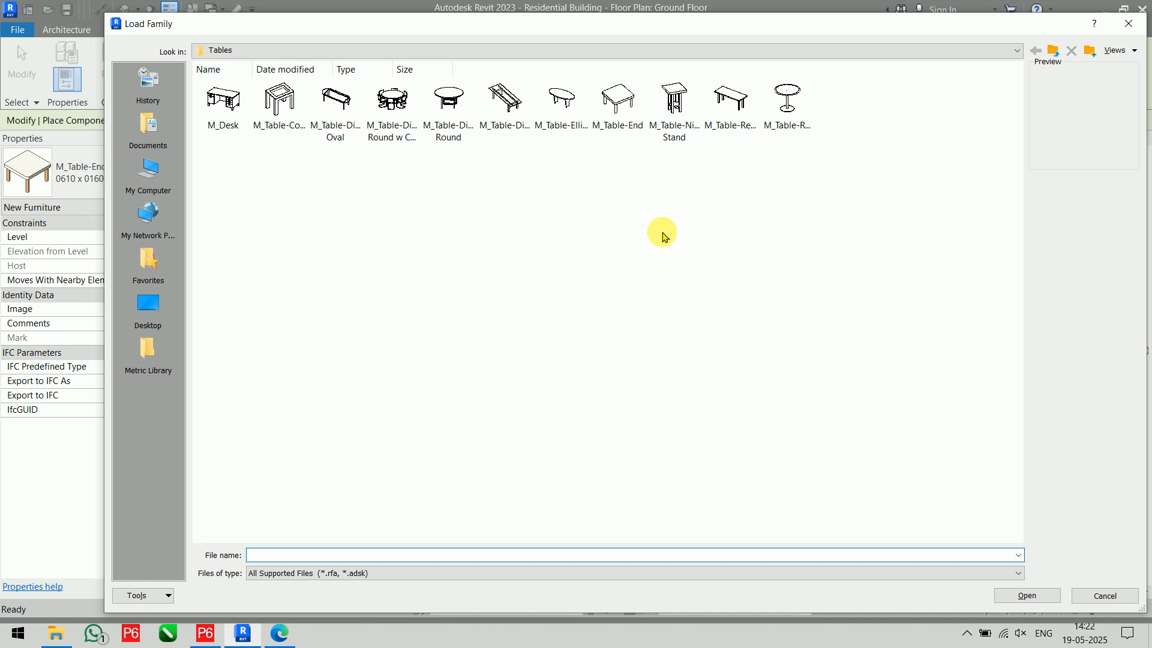
{"action": "left_click", "coordinate": [1053, 52]}
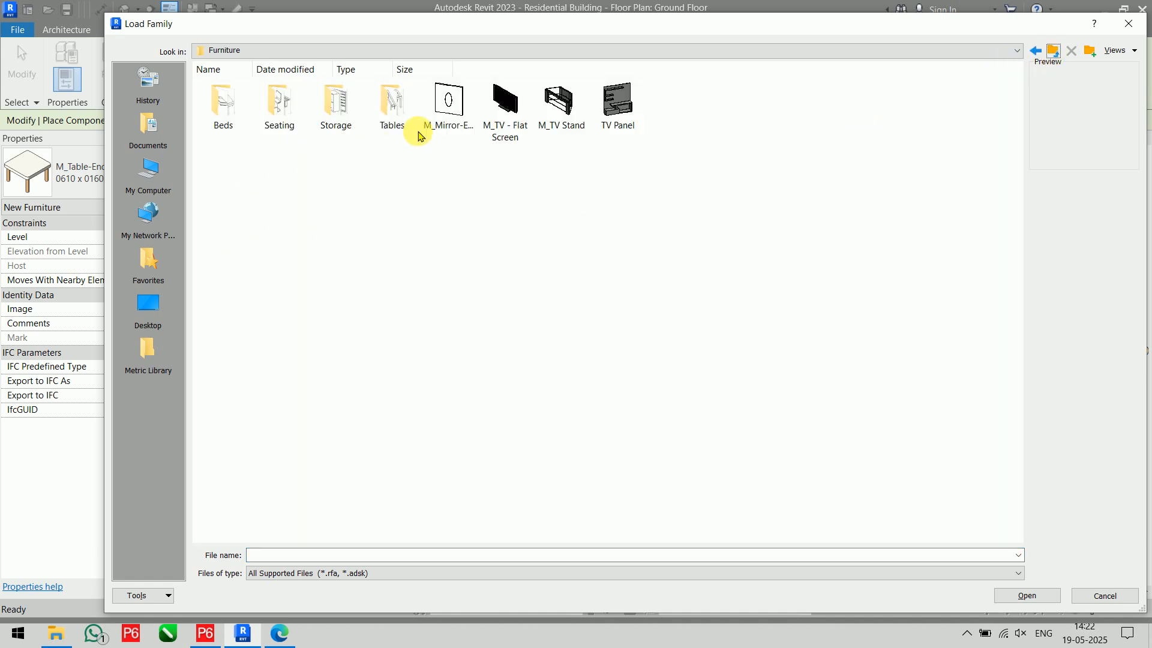
{"action": "left_click", "coordinate": [342, 119]}
{"action": "double_click", "coordinate": [342, 119]}
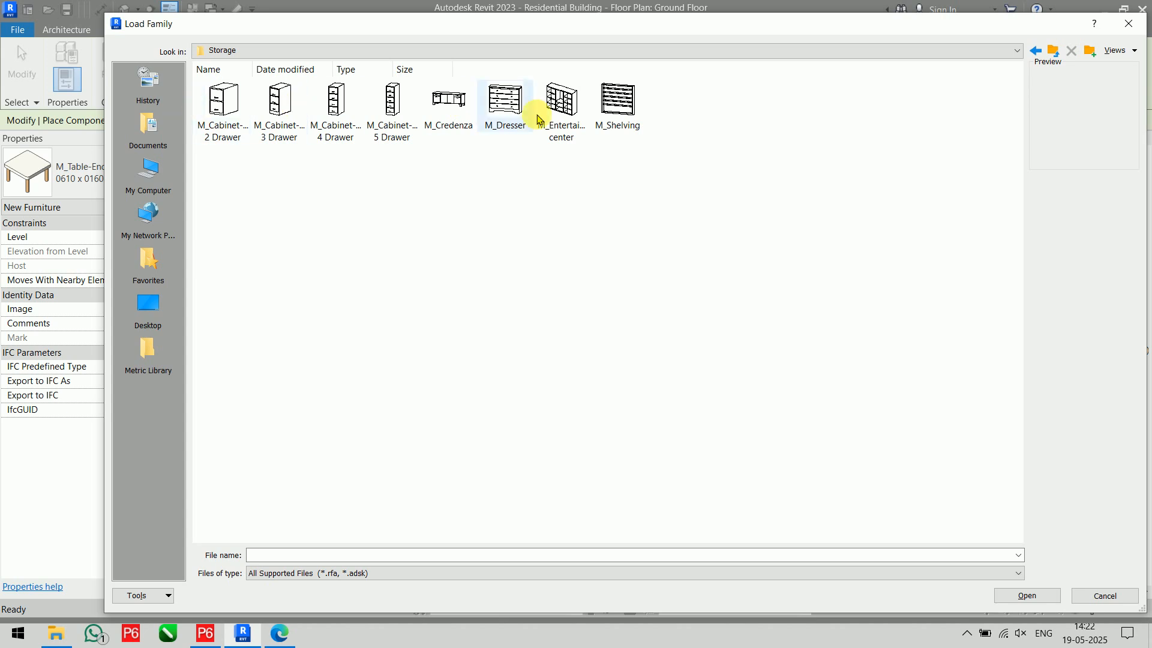
{"action": "left_click", "coordinate": [1051, 55]}
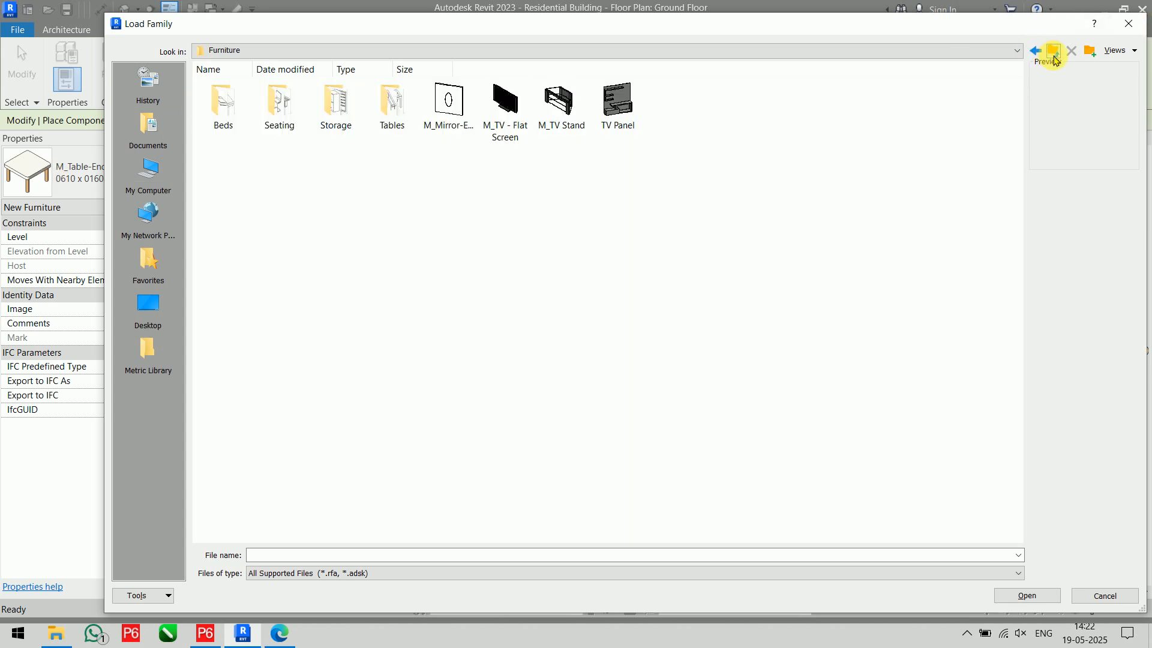
{"action": "left_click", "coordinate": [1053, 56]}
{"action": "left_click", "coordinate": [1055, 57]}
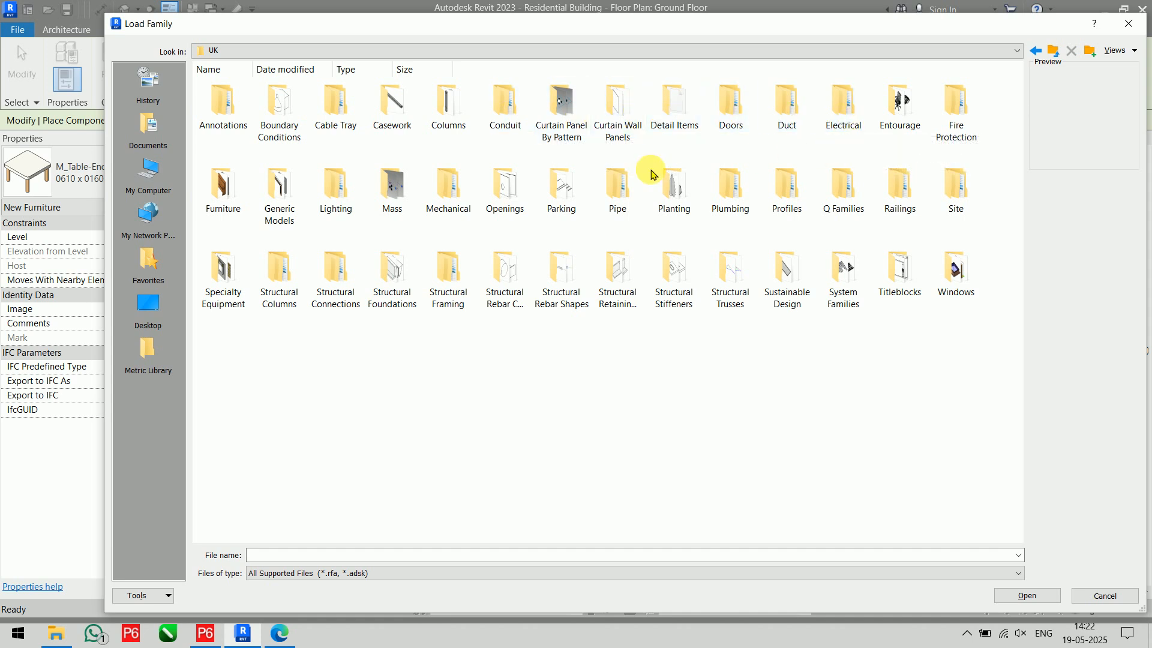
{"action": "double_click", "coordinate": [220, 187]}
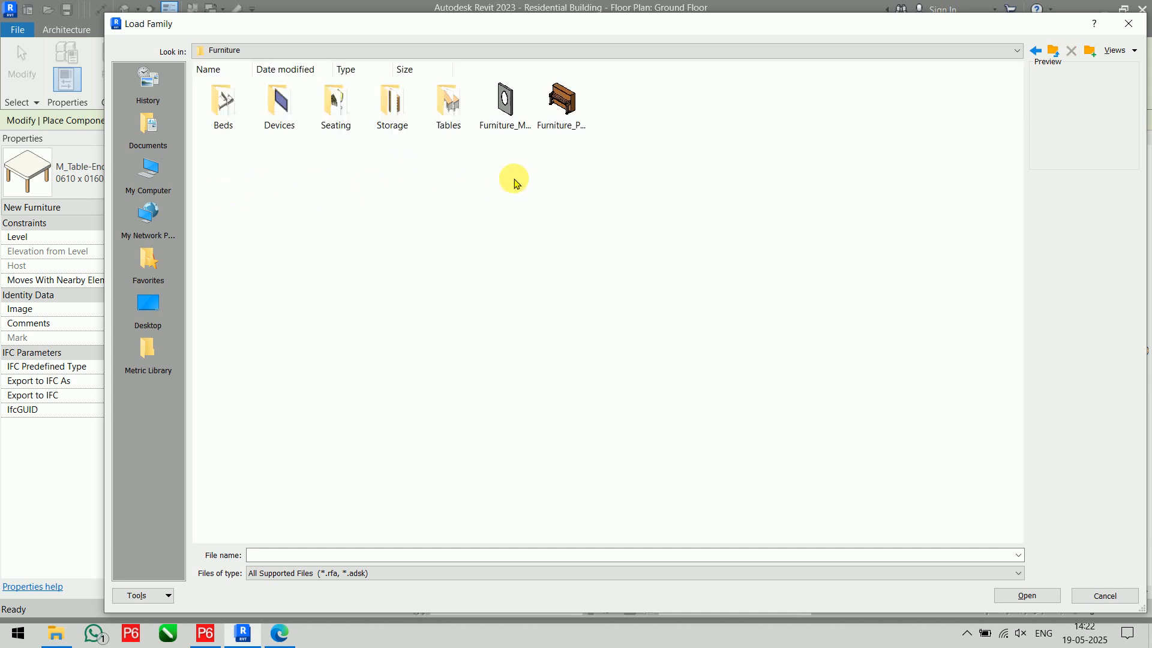
{"action": "double_click", "coordinate": [390, 110]}
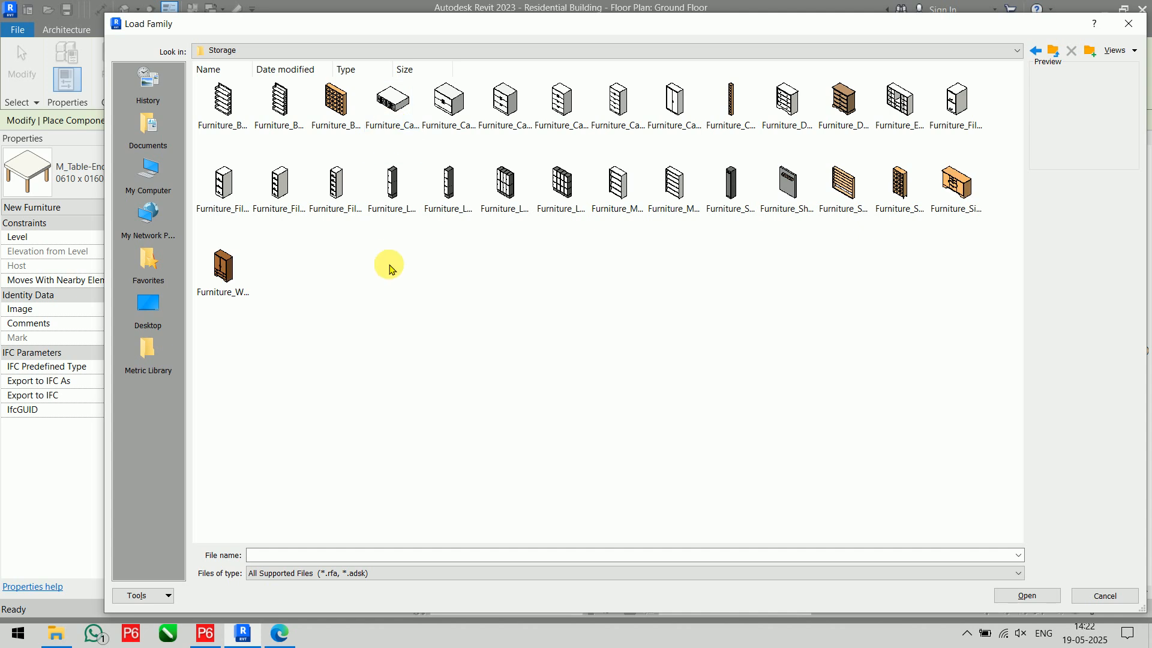
{"action": "left_click", "coordinate": [224, 280]}
{"action": "left_click", "coordinate": [1025, 601]}
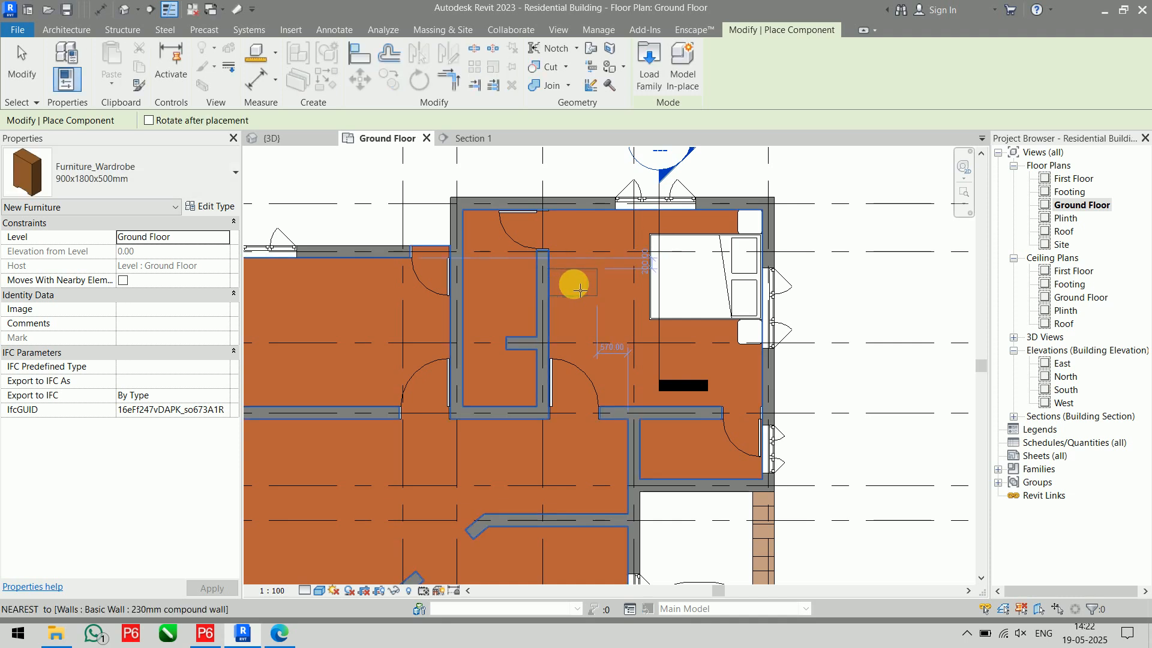
- Place two 900x1800x500mm wardrobes end to end against the upper-right bedroom's left wall, rotated to face the bed
{"action": "scroll", "coordinate": [576, 283], "scroll_direction": "up", "scroll_amount": 5}
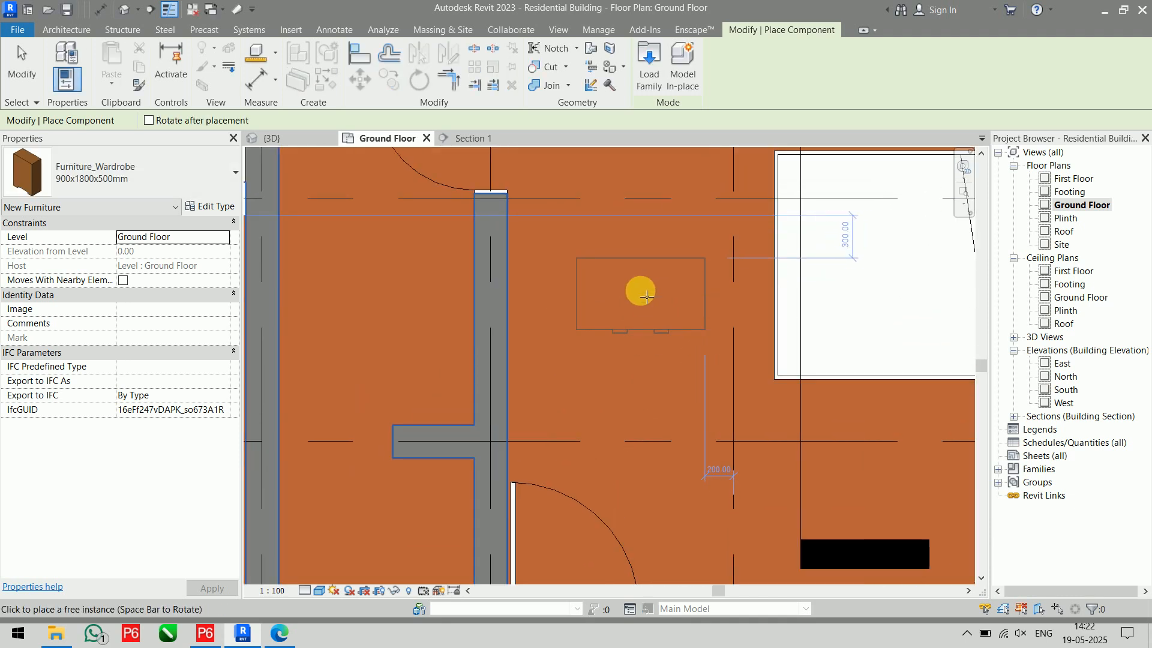
{"action": "key", "text": "space"}
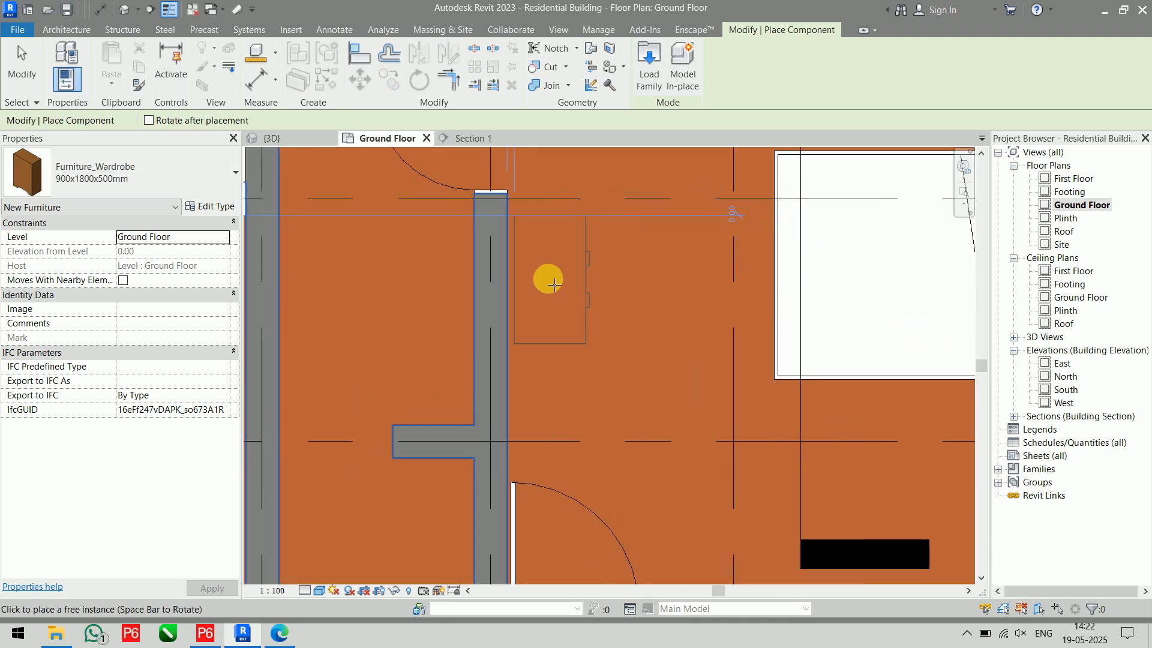
{"action": "scroll", "coordinate": [544, 274], "scroll_direction": "up", "scroll_amount": 1}
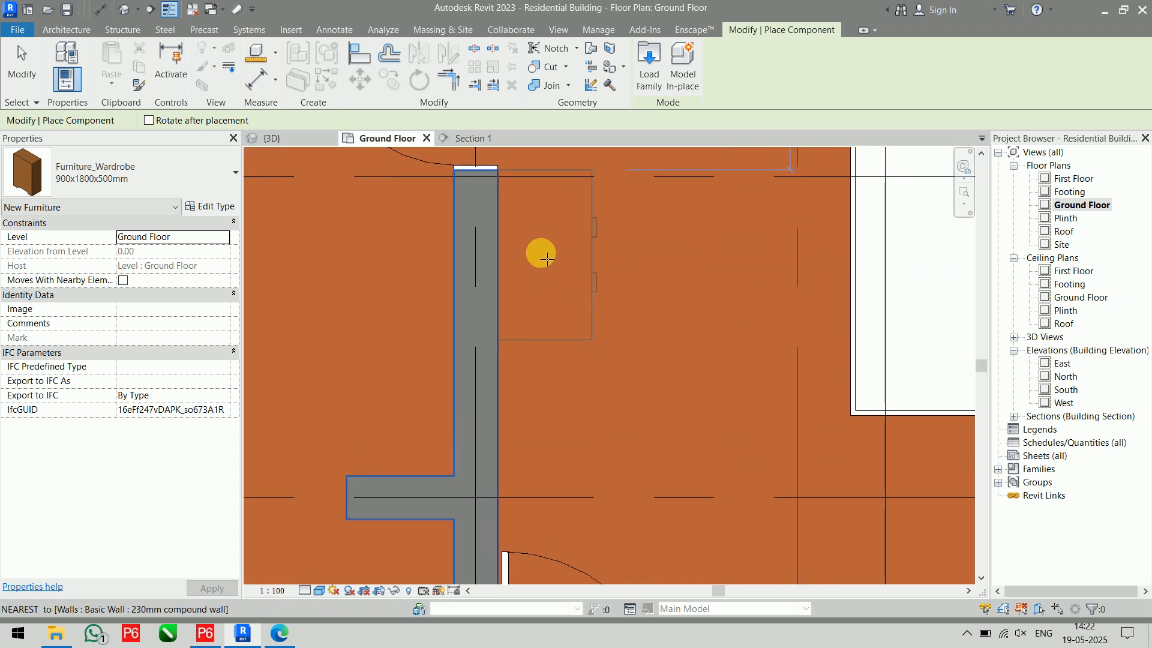
{"action": "left_click", "coordinate": [545, 258]}
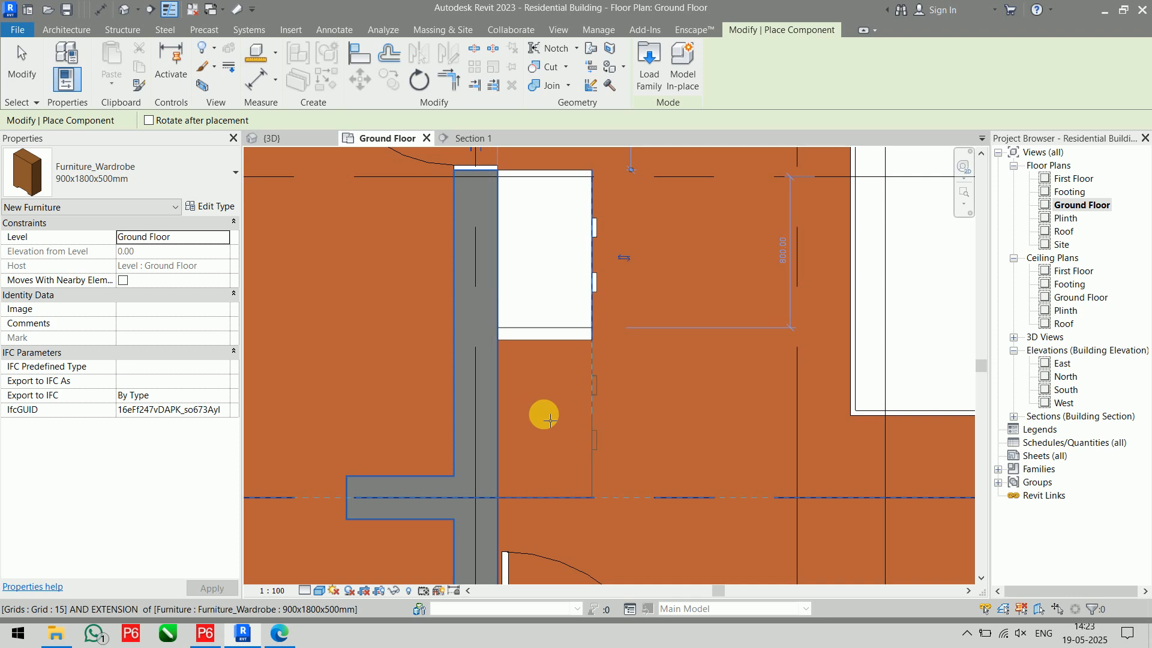
{"action": "scroll", "coordinate": [637, 296], "scroll_direction": "down", "scroll_amount": 5}
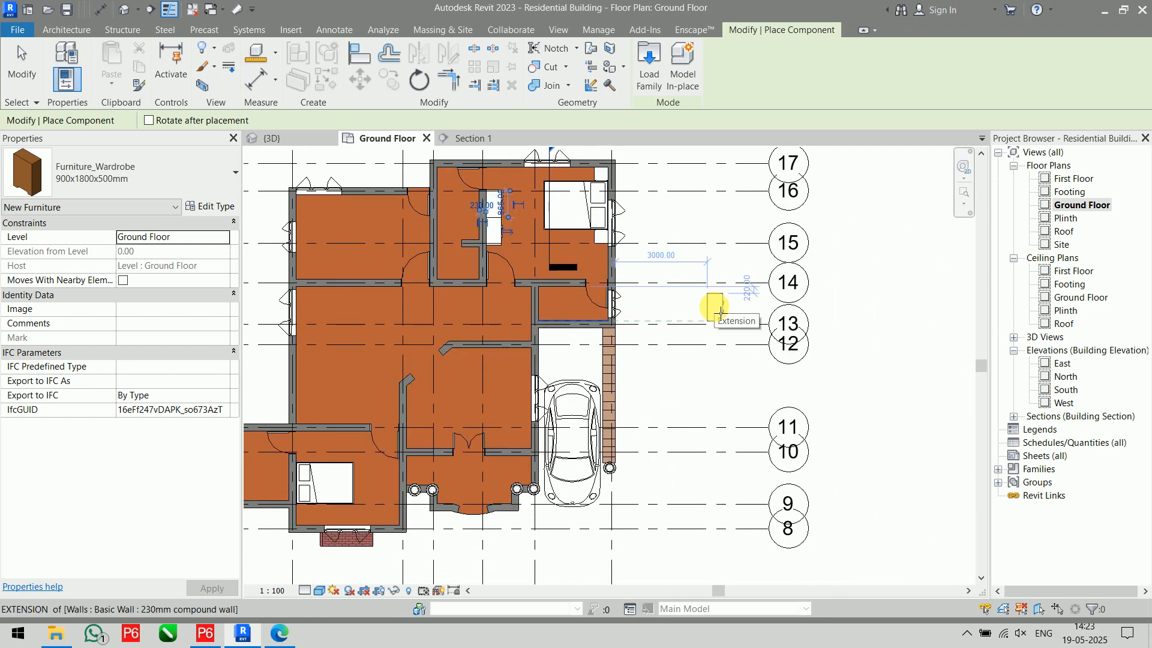
- Switch to the workbook PDF in Edge, mark the lower-left bedroom's corner beside the wardrobes on the furnished plan, and return to Revit
{"action": "key", "text": "alt+Tab"}
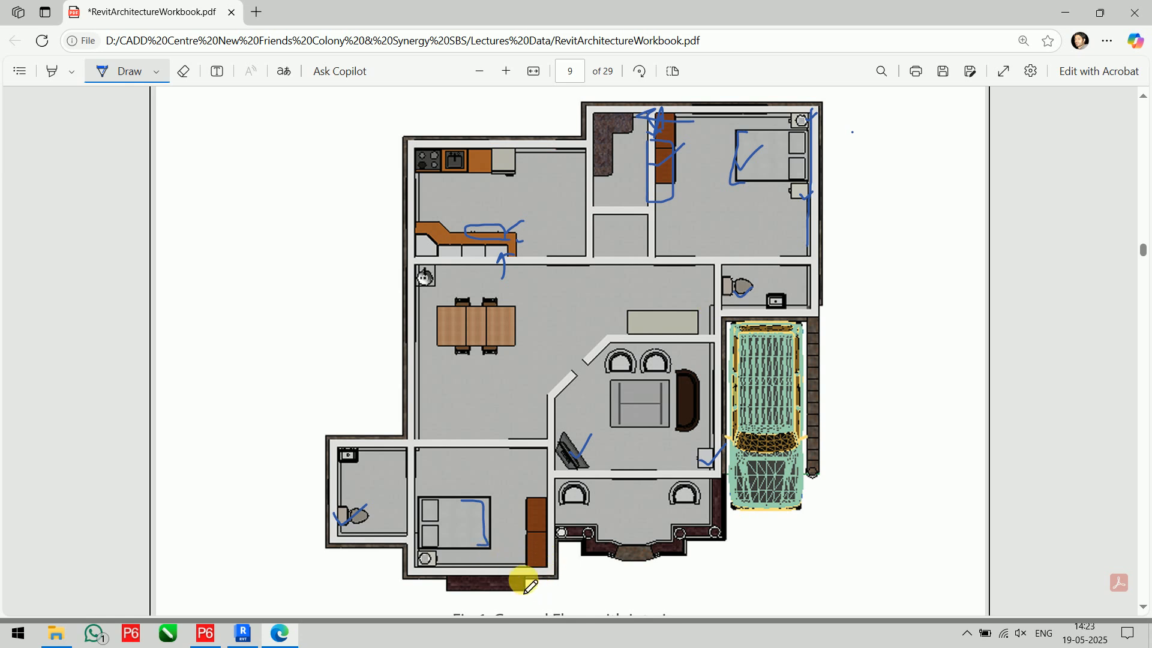
{"action": "mouse_move", "coordinate": [519, 574]}
{"action": "left_mouse_down"}
{"action": "mouse_move", "coordinate": [551, 558]}
{"action": "mouse_move", "coordinate": [552, 517]}
{"action": "left_mouse_up"}
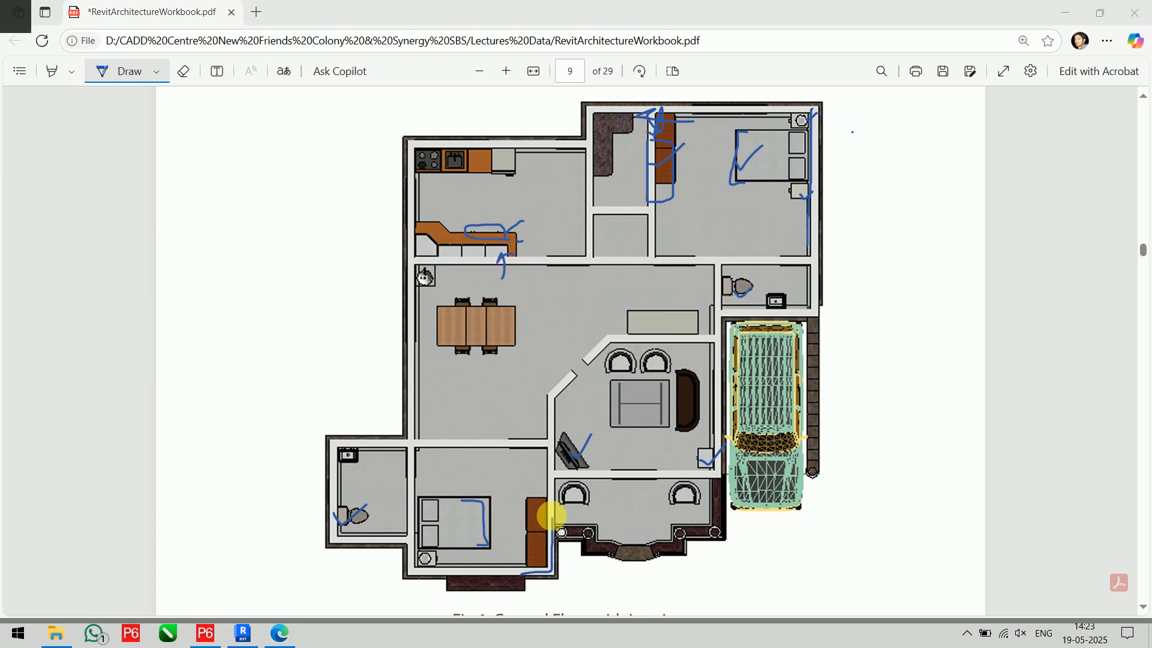
{"action": "key", "text": "alt+Tab"}
- Place two 900x1800x500mm wardrobes end to end along the lower-left bedroom's right wall, starting at its bottom corner, and finish placing
{"action": "middle_click_drag", "start_coordinate": [362, 477], "coordinate": [438, 371]}
{"action": "scroll", "coordinate": [438, 372], "scroll_direction": "up", "scroll_amount": 5}
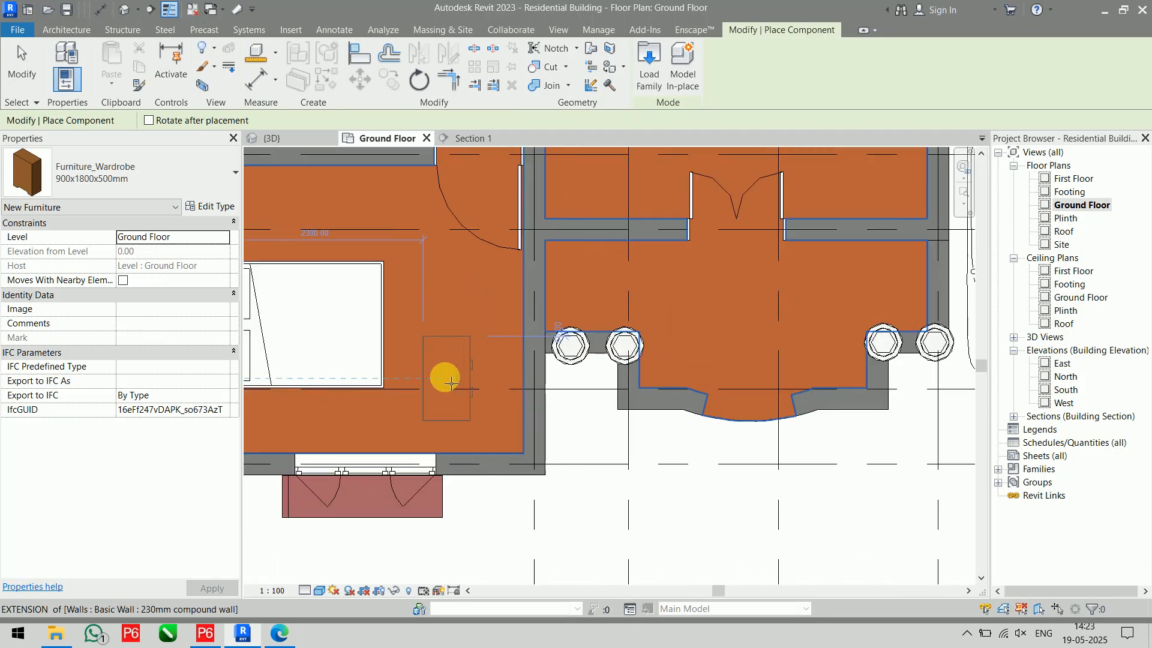
{"action": "left_click", "coordinate": [501, 405]}
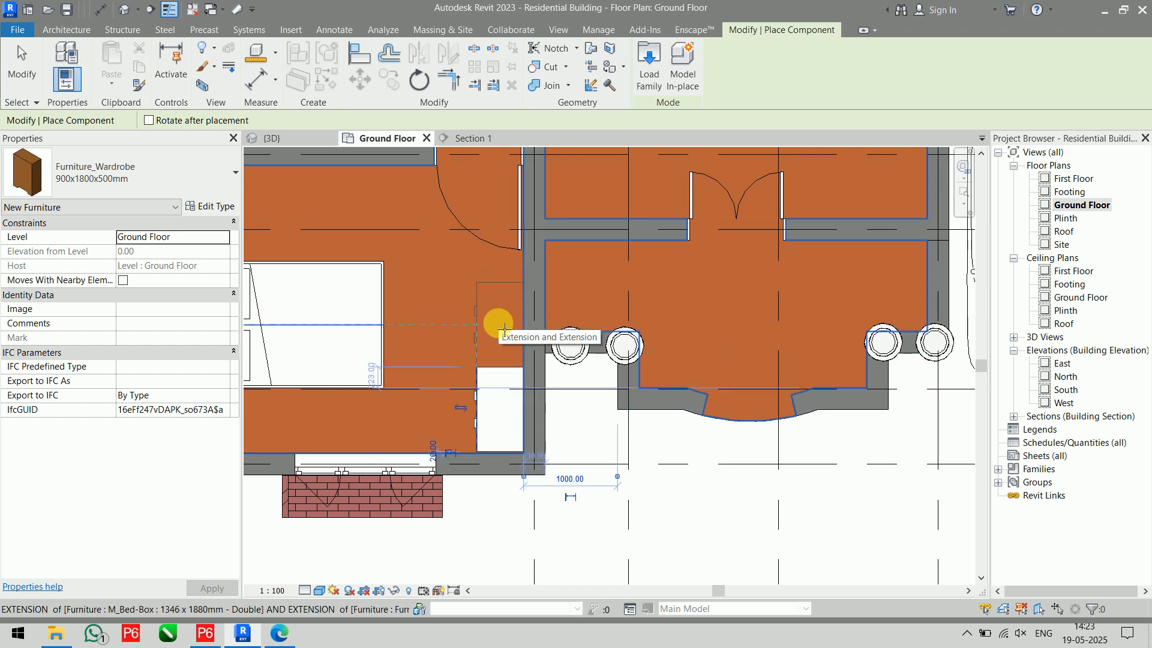
{"action": "left_click", "coordinate": [500, 330]}
{"action": "scroll", "coordinate": [575, 420], "scroll_direction": "down", "scroll_amount": 4}
{"action": "scroll", "coordinate": [575, 419], "scroll_direction": "down", "scroll_amount": 2}
{"action": "middle_click_drag", "start_coordinate": [755, 371], "coordinate": [691, 453]}
{"action": "scroll", "coordinate": [692, 452], "scroll_direction": "down", "scroll_amount": 3}
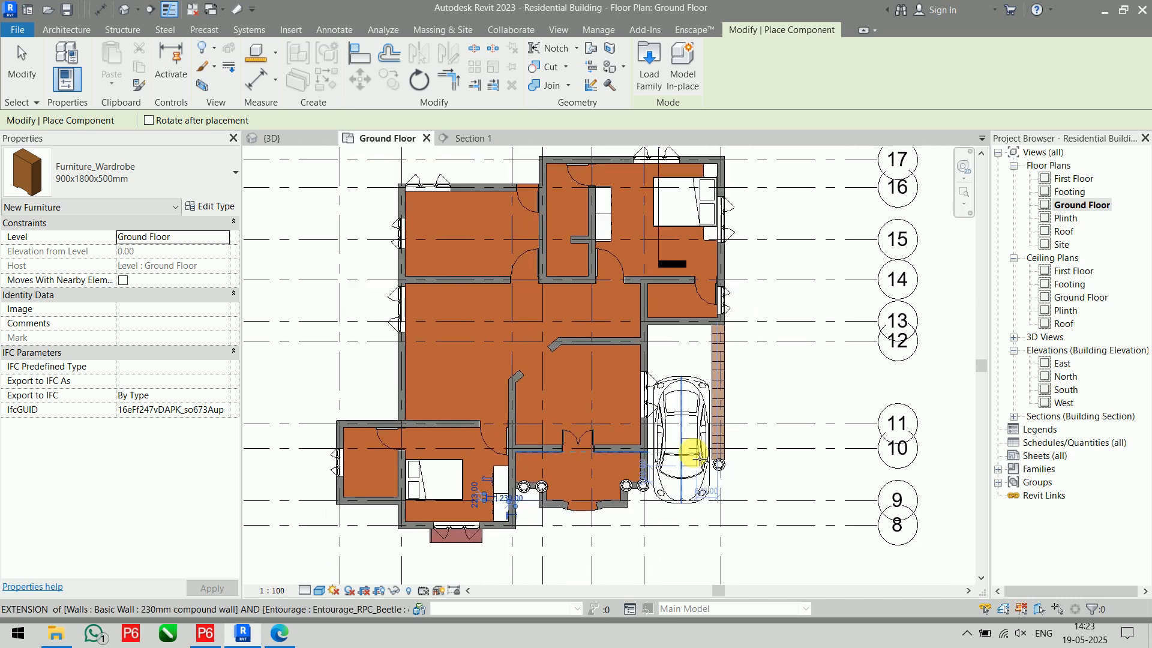
{"action": "middle_click_drag", "start_coordinate": [741, 330], "coordinate": [696, 362]}
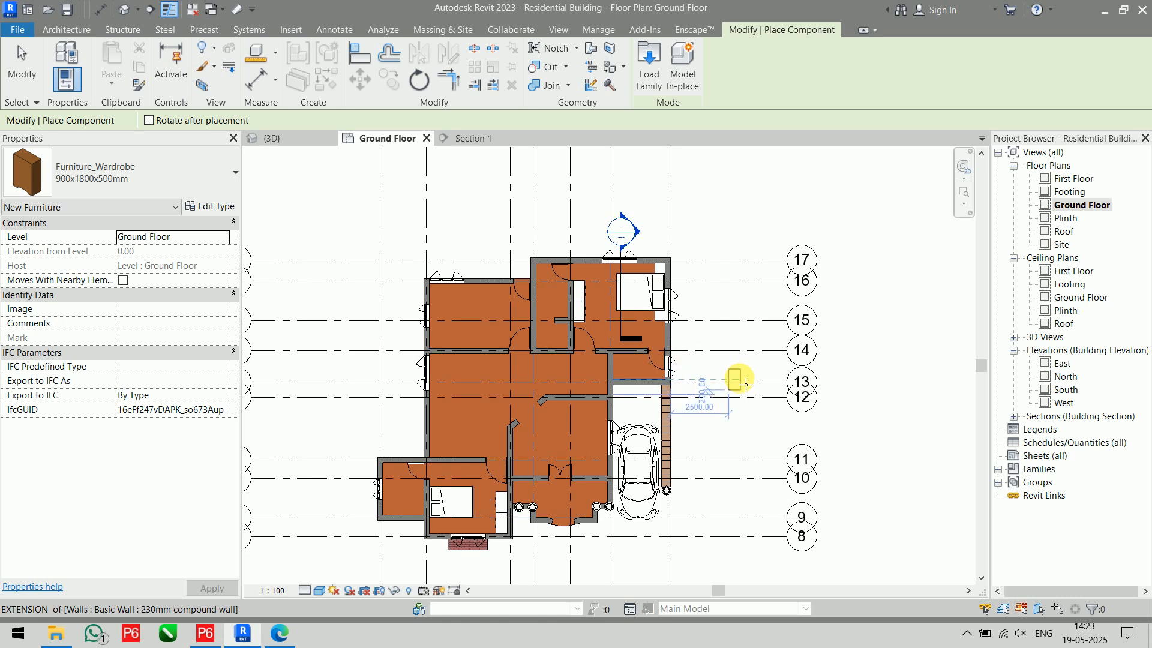
{"action": "key", "text": "Escape"}
{"action": "key", "text": "Escape"}
- Switch to the workbook PDF in Edge, circle the washbasin in the dining area's upper-left corner, and return to Revit
{"action": "left_click", "coordinate": [282, 633]}
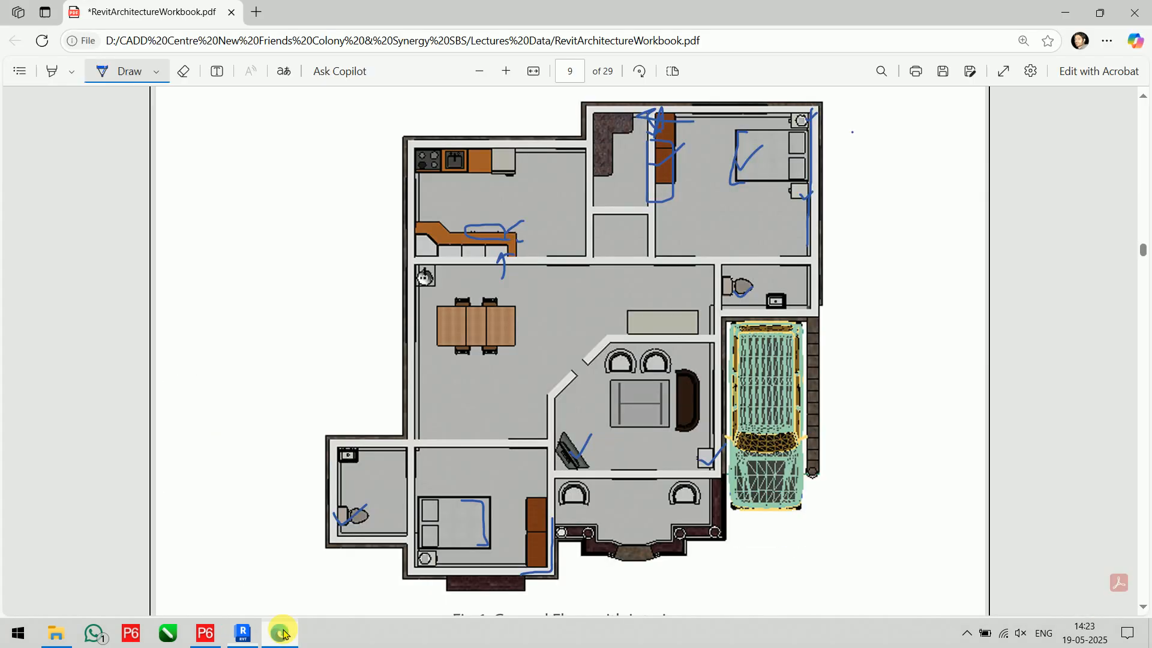
{"action": "mouse_move", "coordinate": [414, 304]}
{"action": "left_mouse_down"}
{"action": "mouse_move", "coordinate": [442, 288]}
{"action": "mouse_move", "coordinate": [416, 270]}
{"action": "mouse_move", "coordinate": [417, 304]}
{"action": "left_mouse_up"}
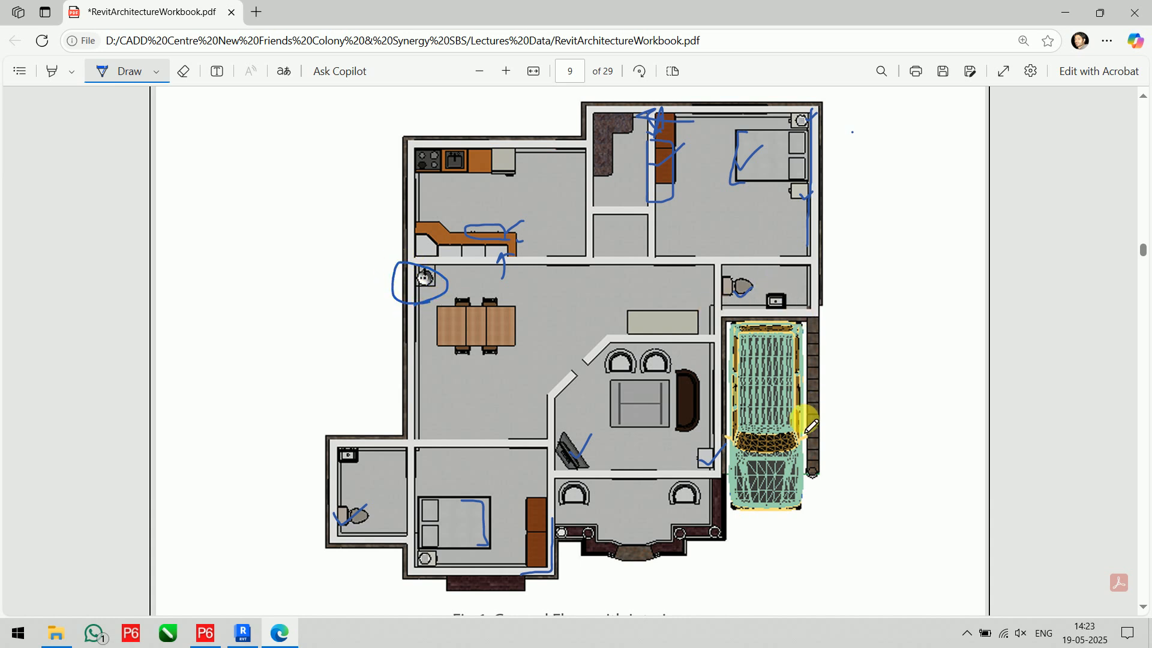
{"action": "key", "text": "alt+Tab"}
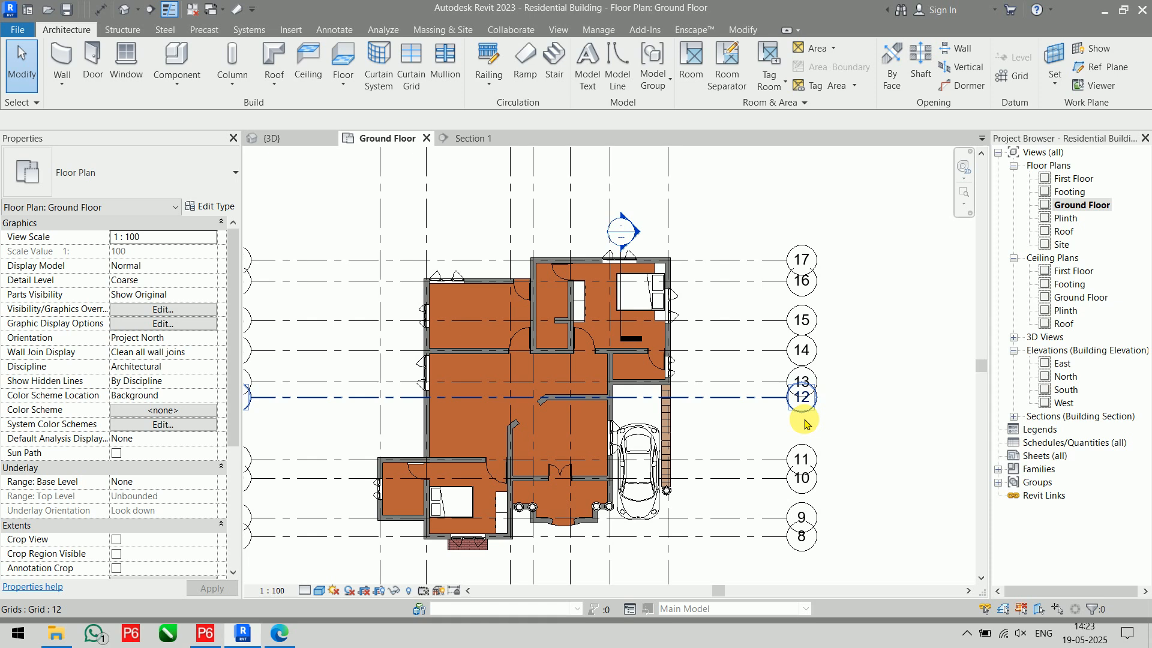
- Browse for a component family in the UK library's Plumbing > Architectural > Fixtures > Water Closets folder and show its contents as large icons
{"action": "left_click", "coordinate": [175, 60]}
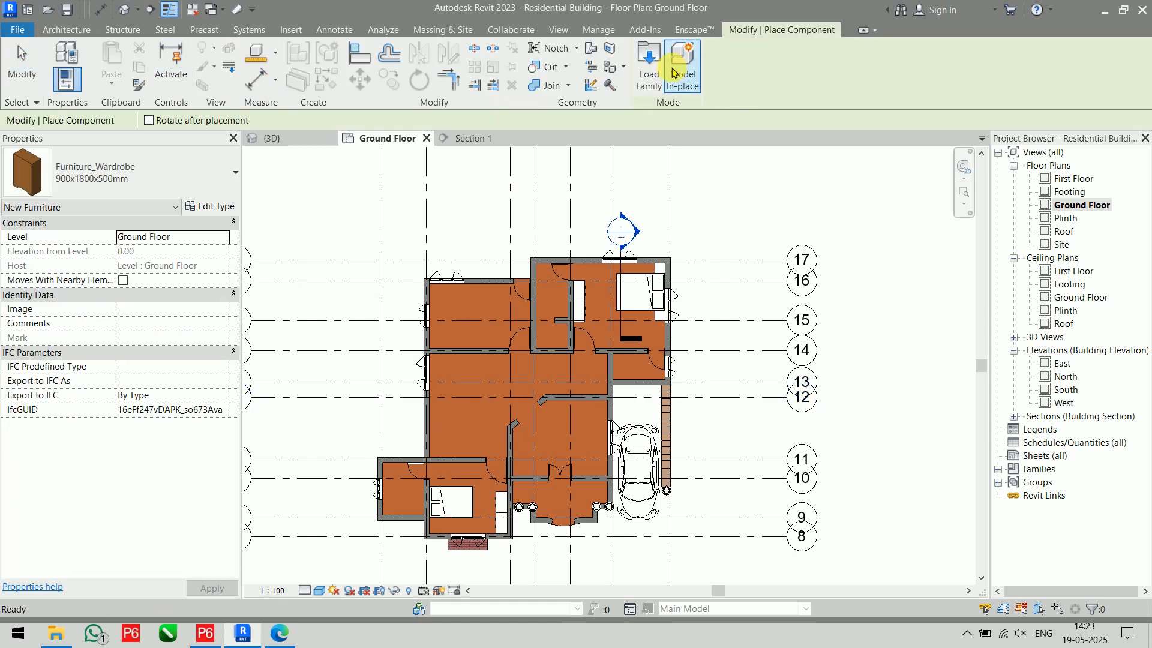
{"action": "left_click", "coordinate": [654, 60]}
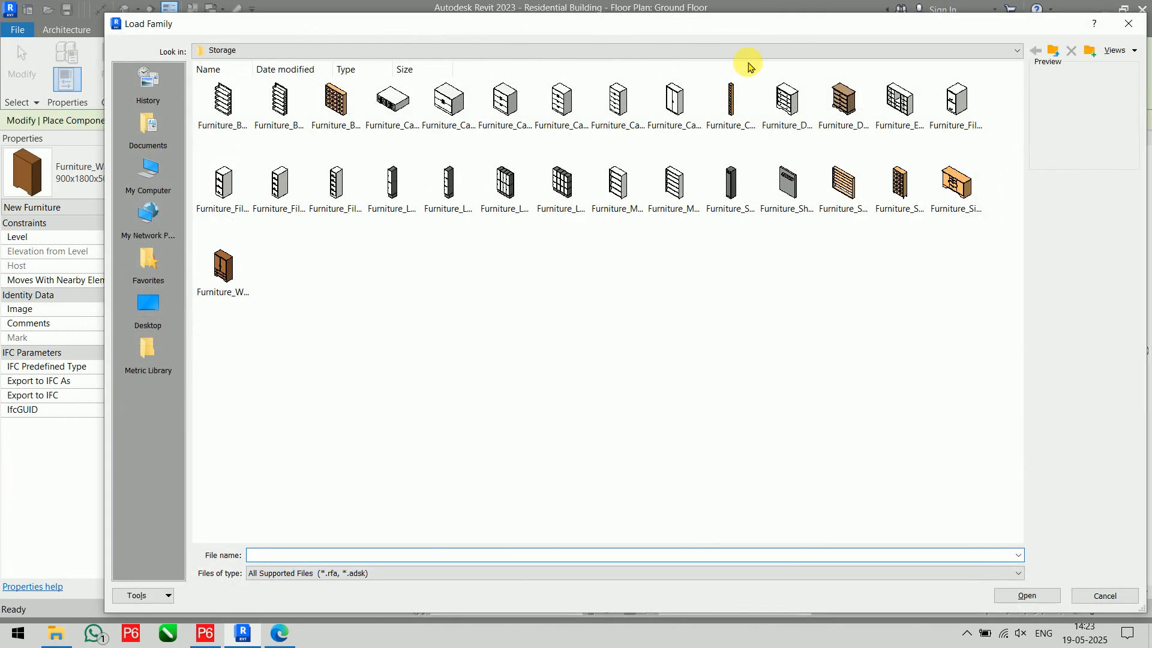
{"action": "left_click", "coordinate": [1054, 51]}
{"action": "left_click", "coordinate": [1055, 50]}
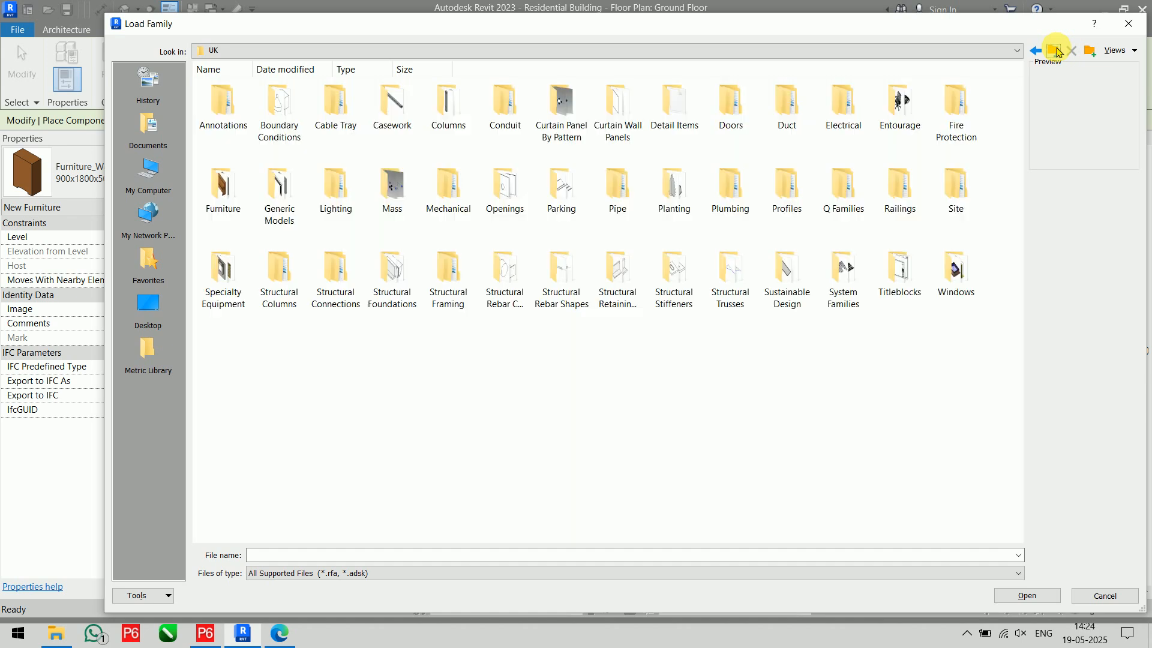
{"action": "double_click", "coordinate": [731, 207]}
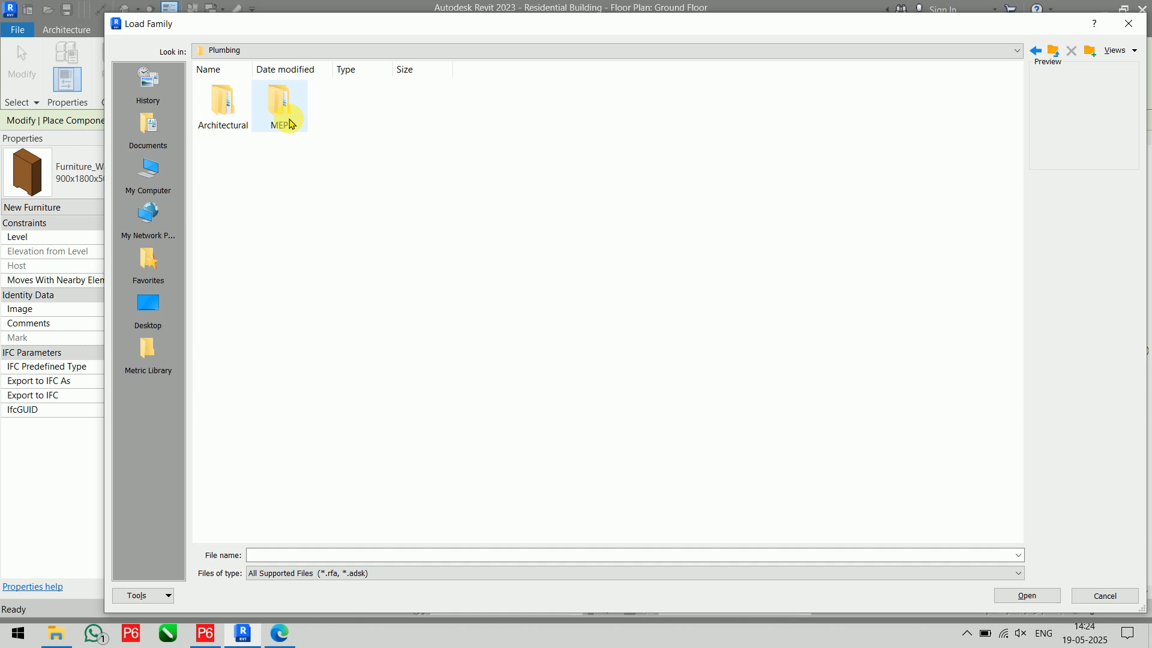
{"action": "double_click", "coordinate": [222, 122]}
{"action": "double_click", "coordinate": [271, 123]}
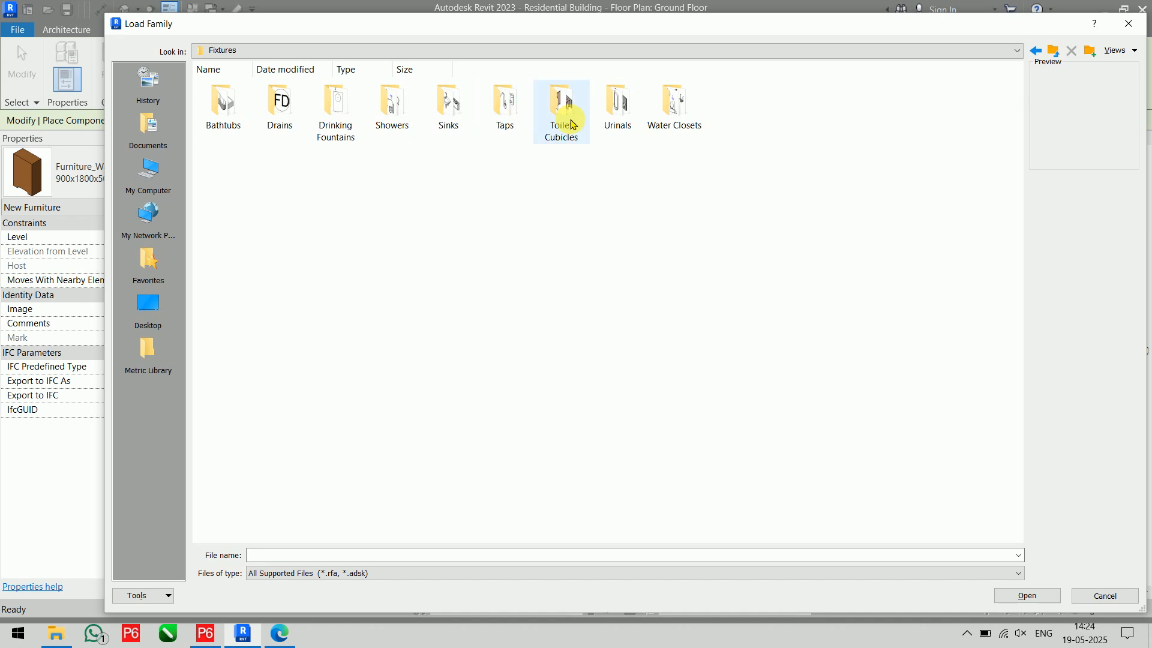
{"action": "double_click", "coordinate": [656, 120]}
{"action": "right_click", "coordinate": [379, 202]}
{"action": "mouse_move", "coordinate": [398, 211]}
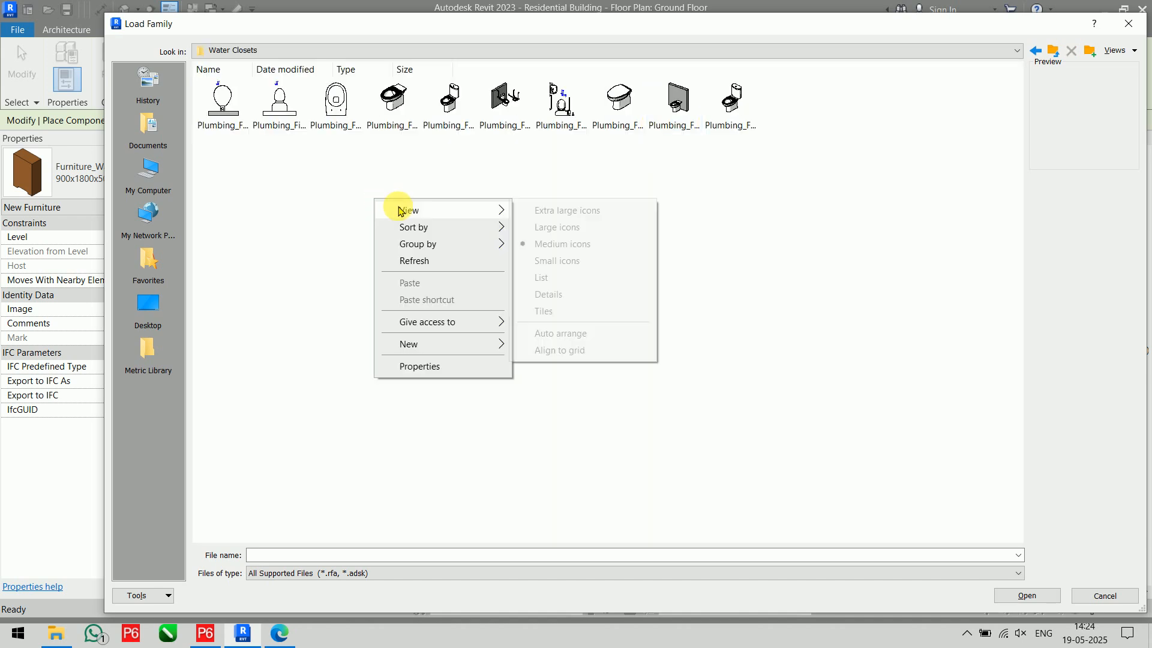
{"action": "left_click", "coordinate": [563, 226]}
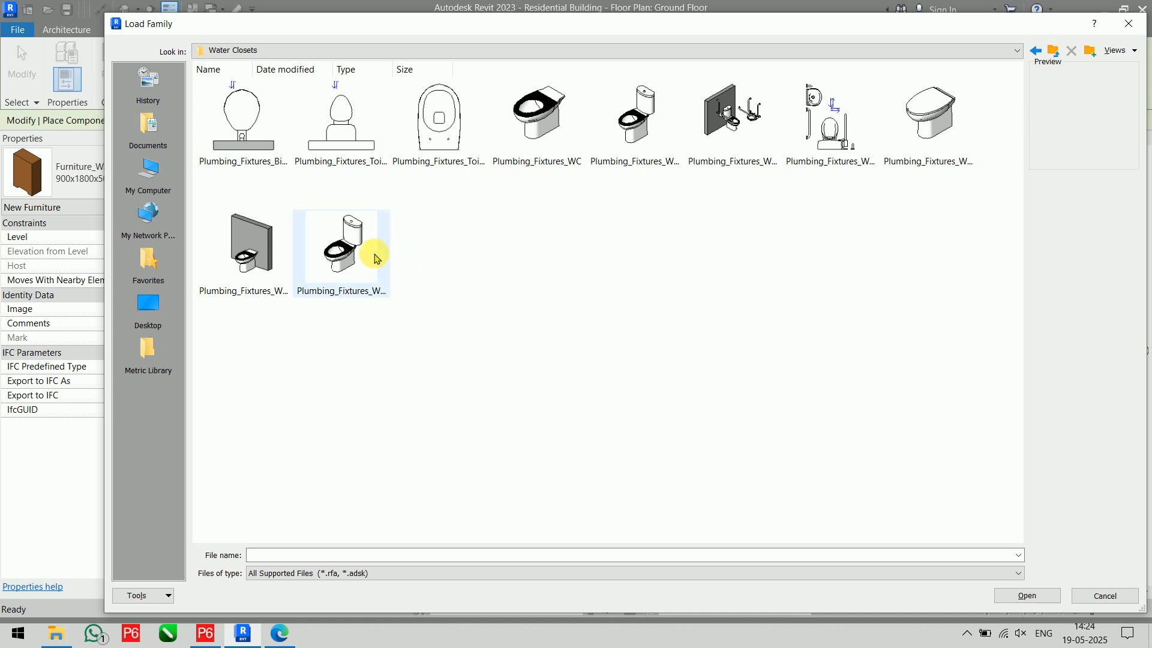
- Preview the water closet families in the UK library folder and load Plumbing_Fixtures_WC_w-Cistern.rfa
{"action": "left_click", "coordinate": [365, 223]}
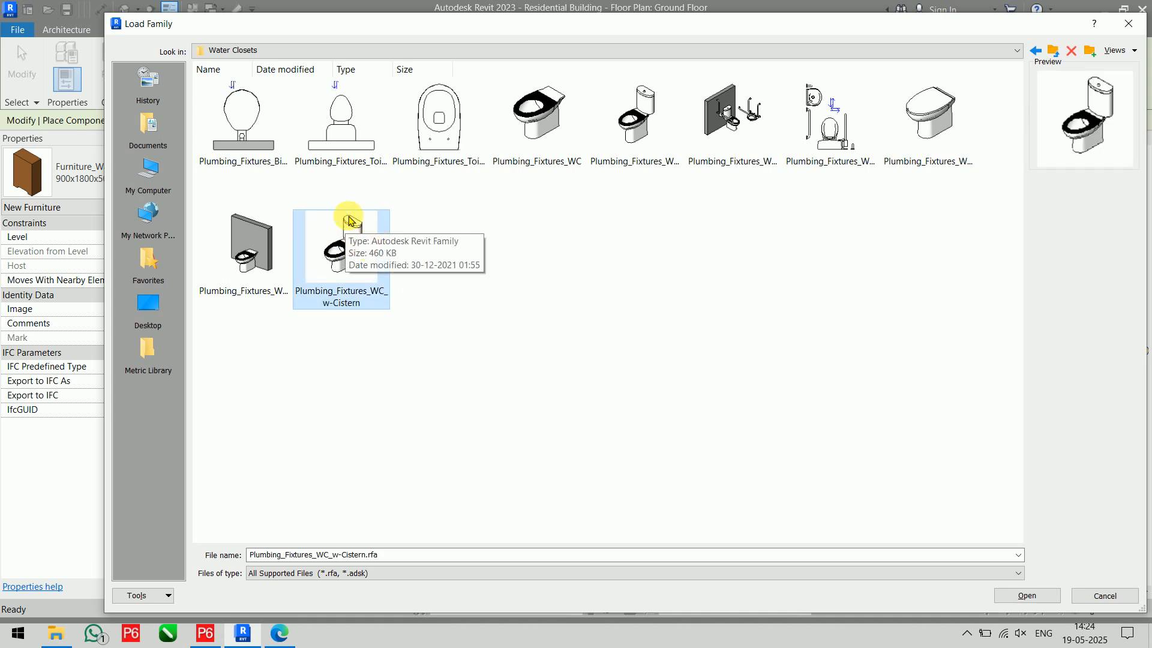
{"action": "left_click", "coordinate": [966, 157]}
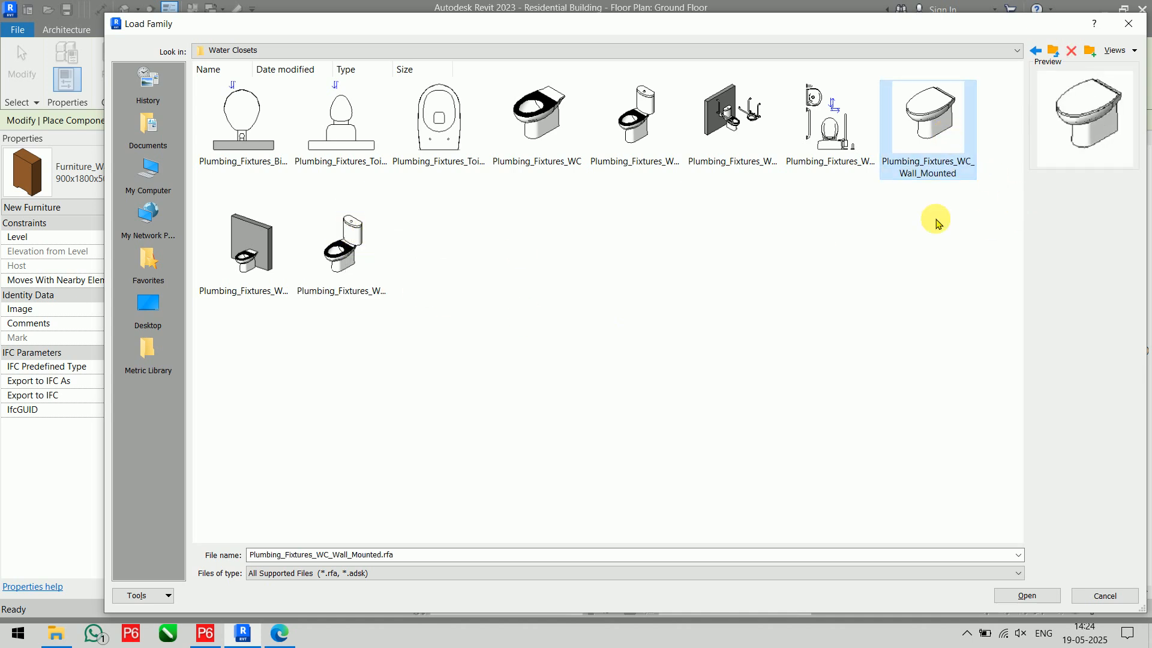
{"action": "left_click", "coordinate": [646, 126]}
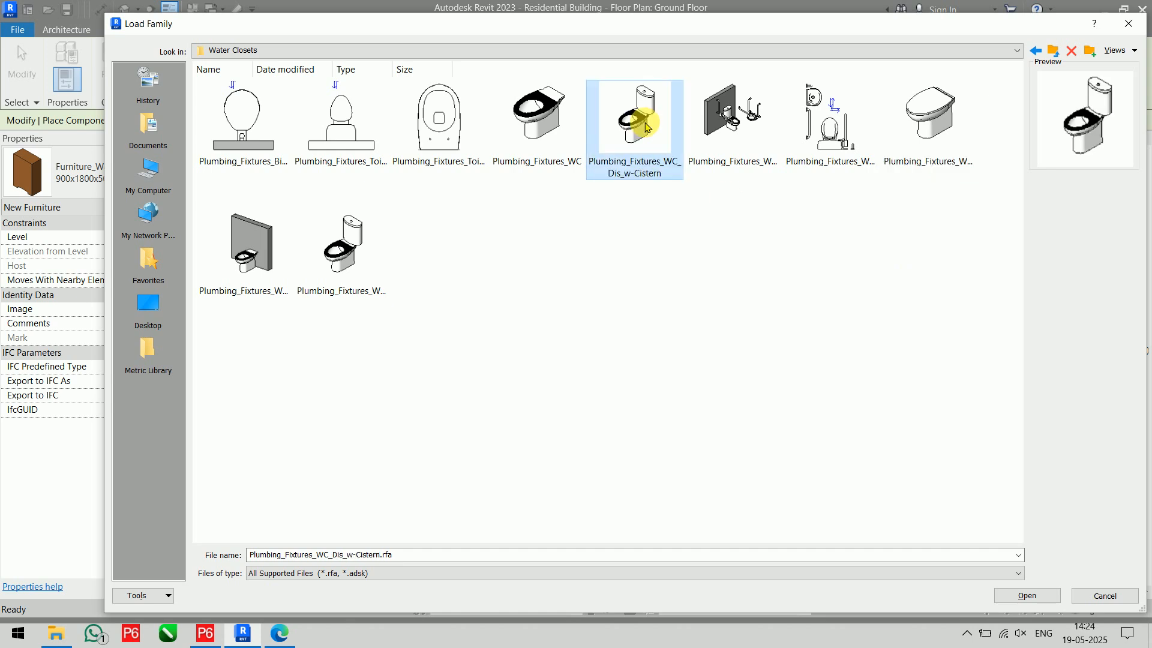
{"action": "left_click", "coordinate": [268, 142]}
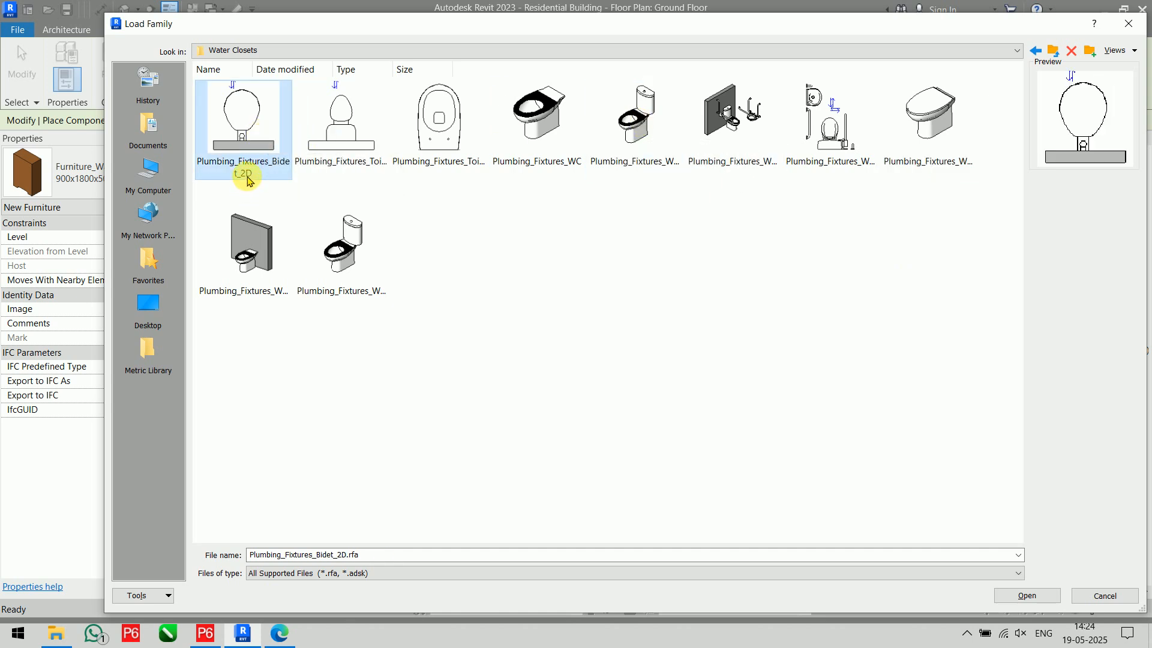
{"action": "left_click", "coordinate": [330, 163]}
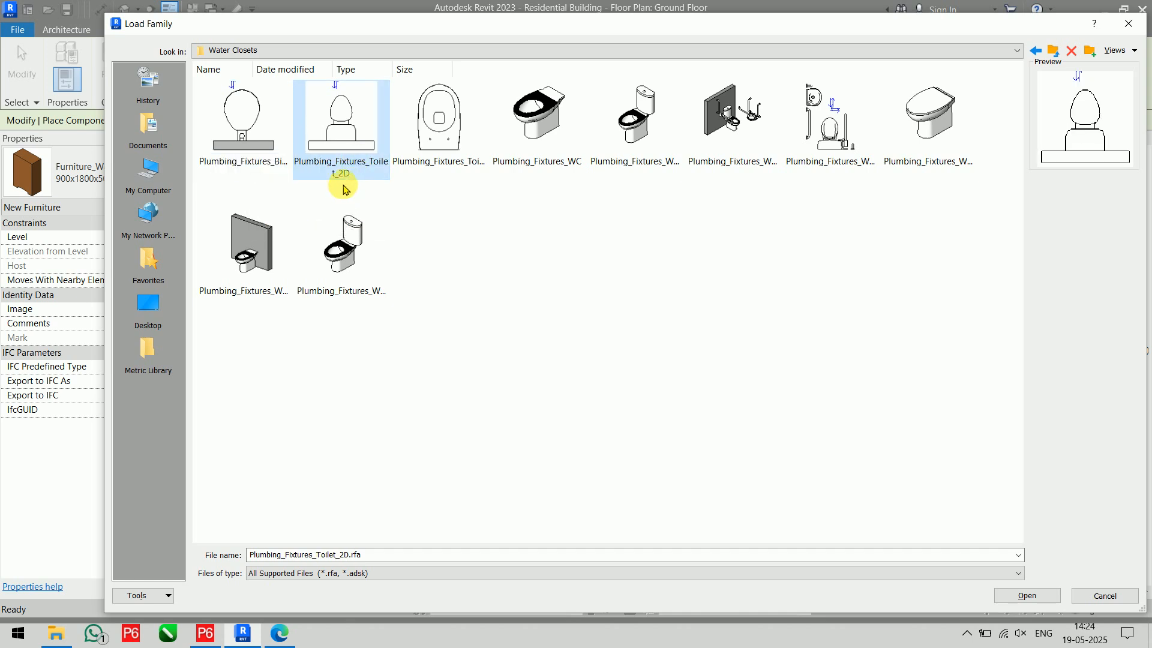
{"action": "left_click", "coordinate": [442, 169]}
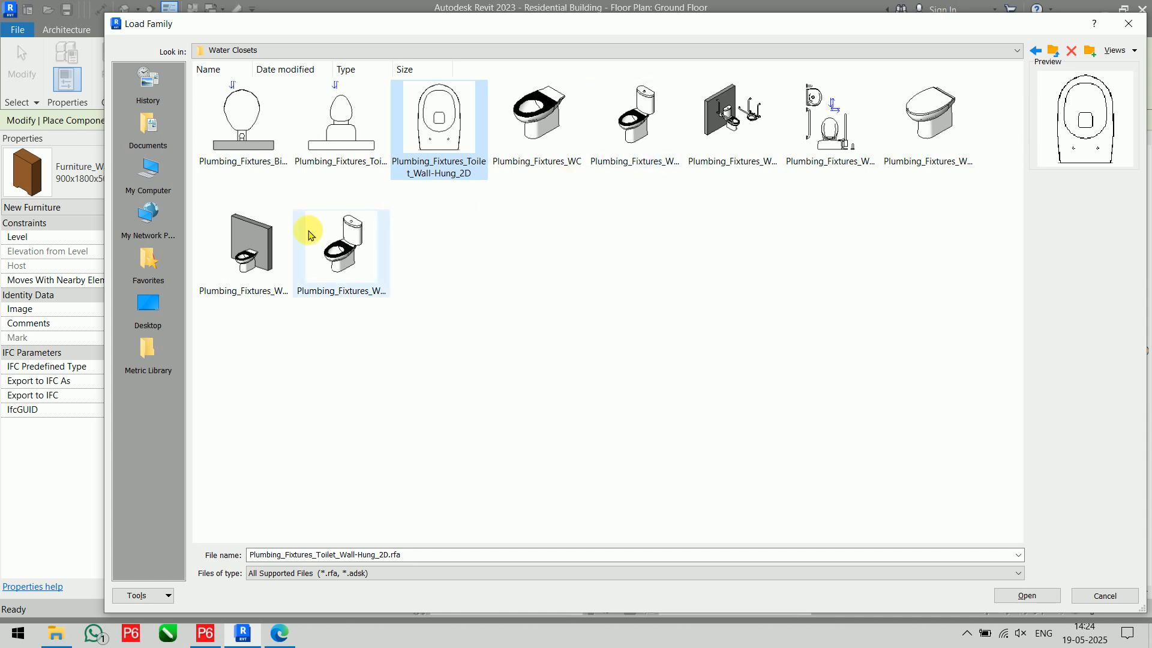
{"action": "left_click", "coordinate": [341, 251]}
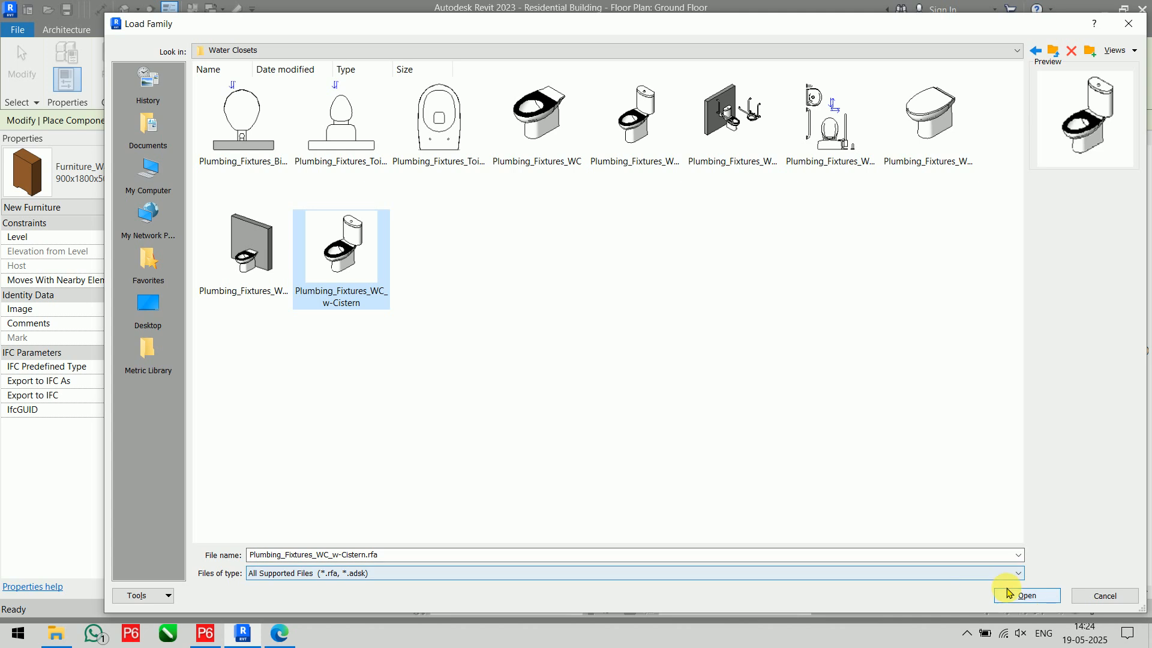
{"action": "left_click", "coordinate": [1022, 595]}
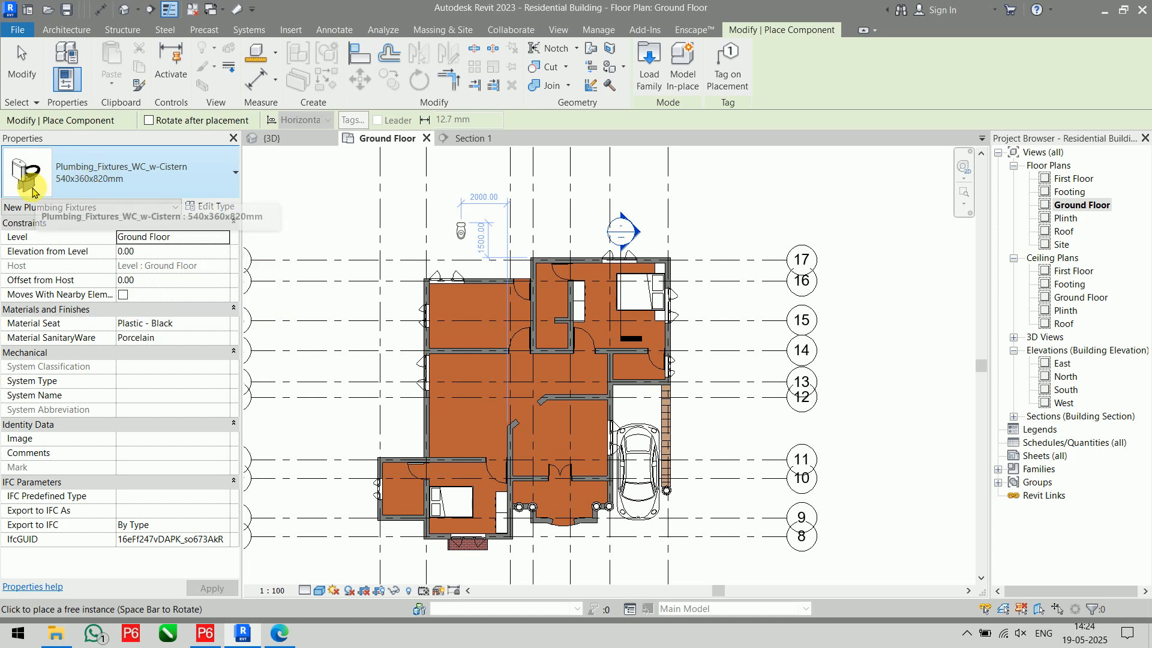
{"action": "mouse_move", "coordinate": [26, 190]}
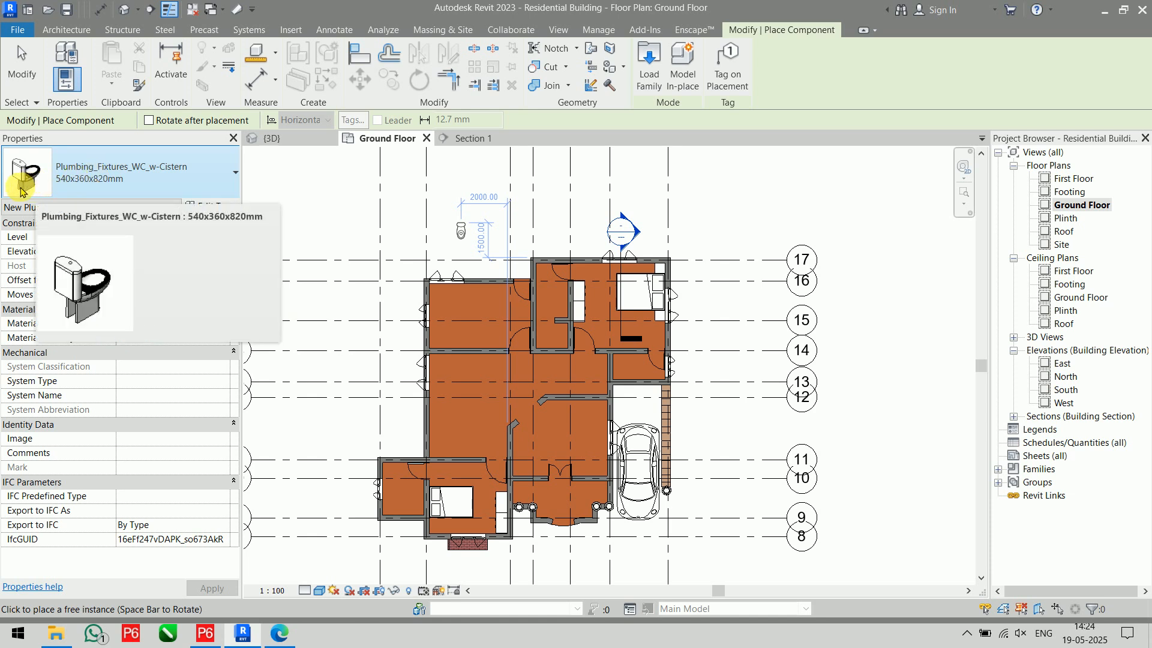
- Compare the WC_w-Cistern and WC_Dis_w-Cistern families and load Plumbing_Fixtures_WC_w-Cistern.rfa again
{"action": "left_click", "coordinate": [652, 73]}
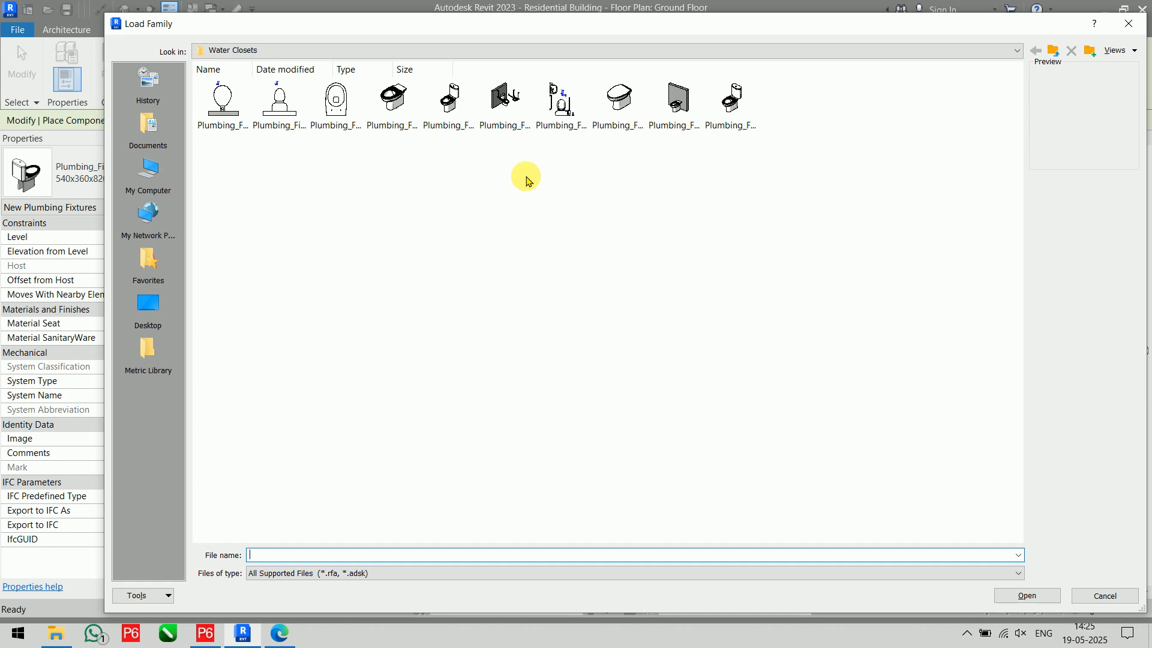
{"action": "left_click", "coordinate": [723, 123]}
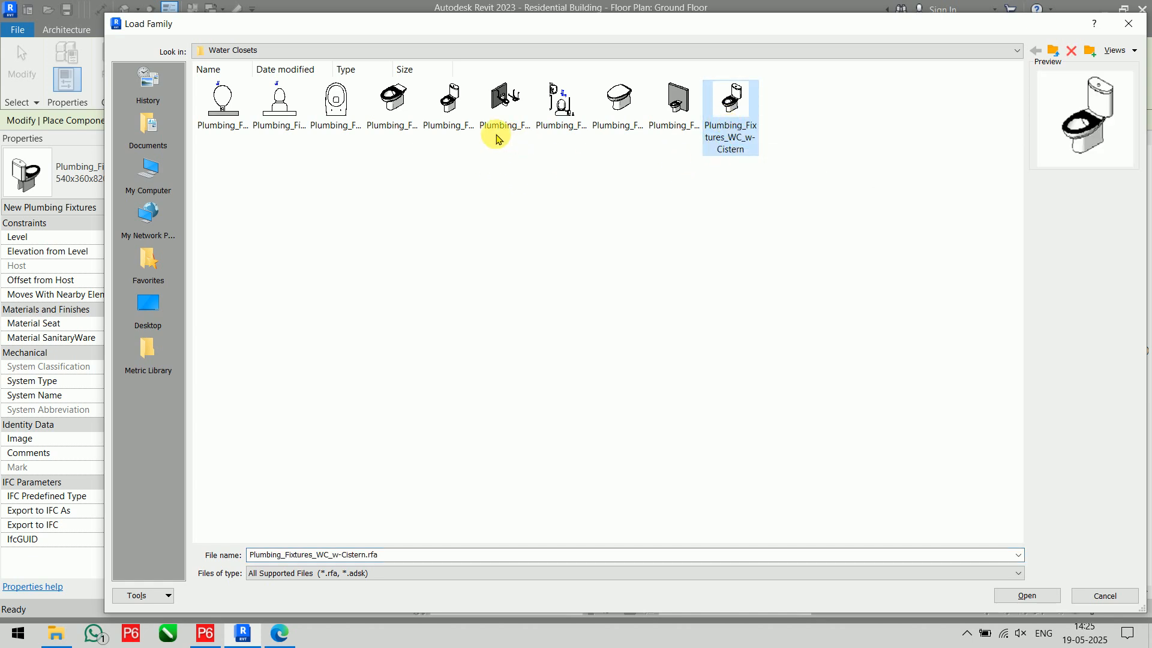
{"action": "left_click", "coordinate": [438, 123]}
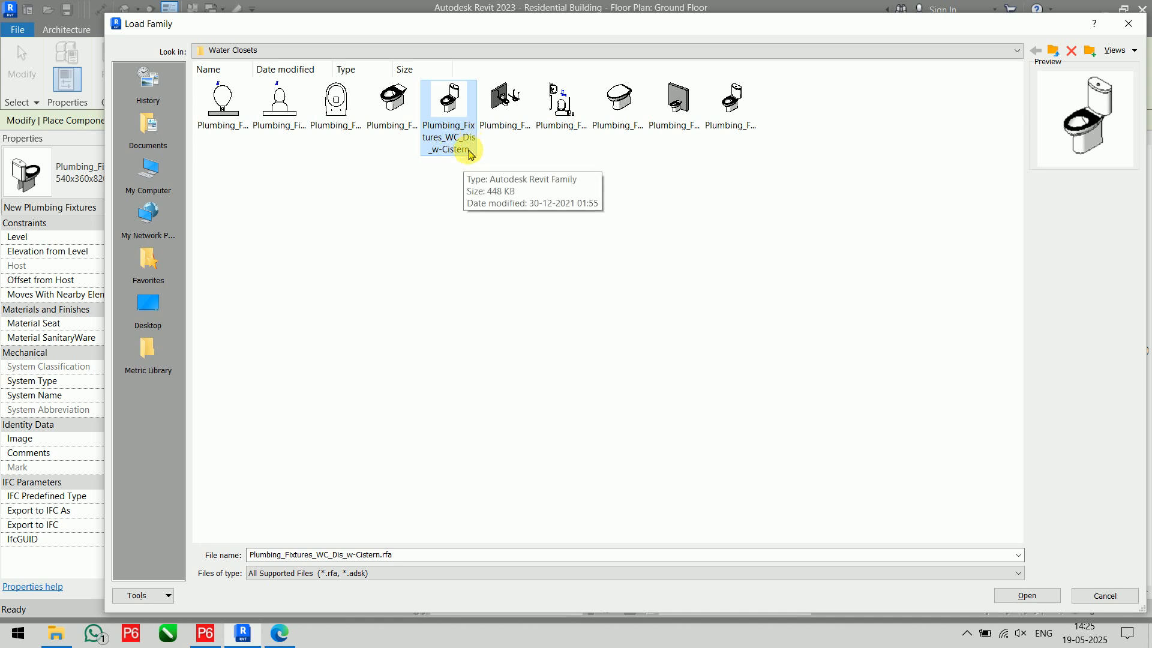
{"action": "left_click", "coordinate": [720, 123]}
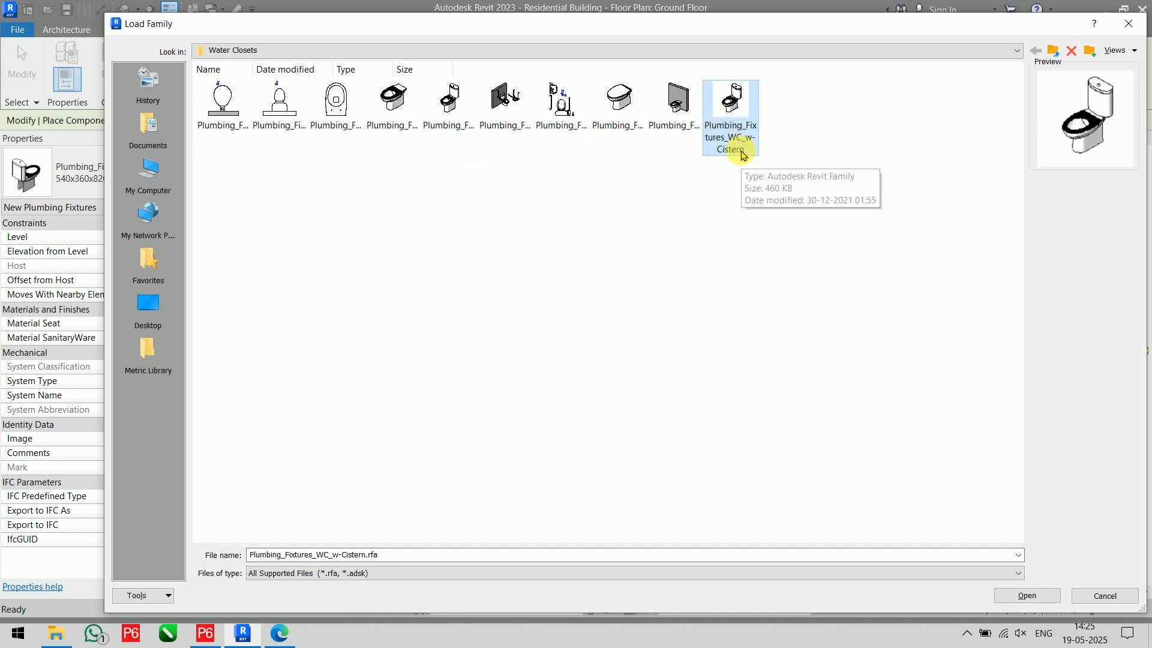
{"action": "left_click", "coordinate": [1026, 595]}
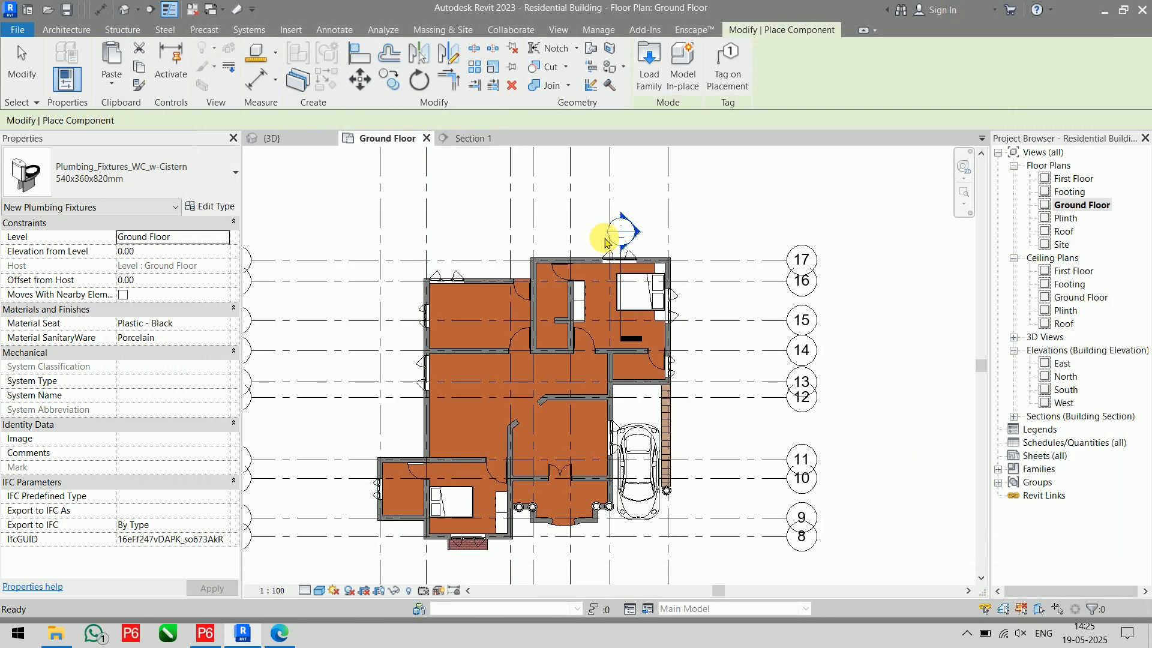
- Look through the available component types for alternatives to the 540x360x820mm cistern toilet and check its size in the plan
{"action": "left_click", "coordinate": [129, 183]}
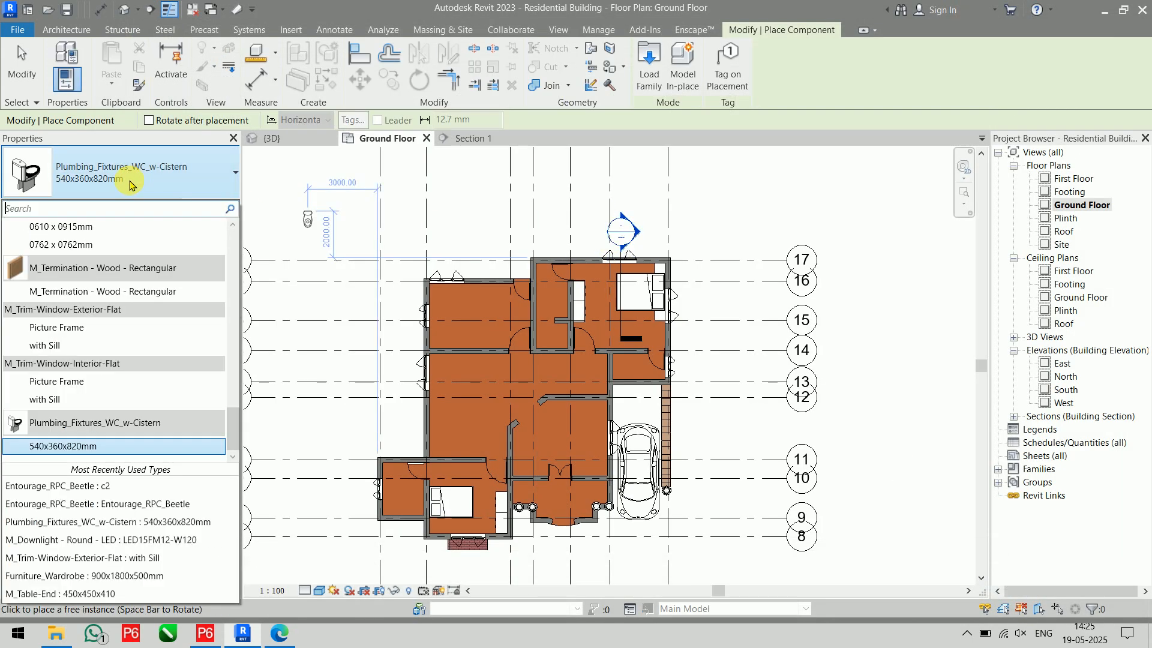
{"action": "scroll", "coordinate": [113, 402], "scroll_direction": "down", "scroll_amount": 5}
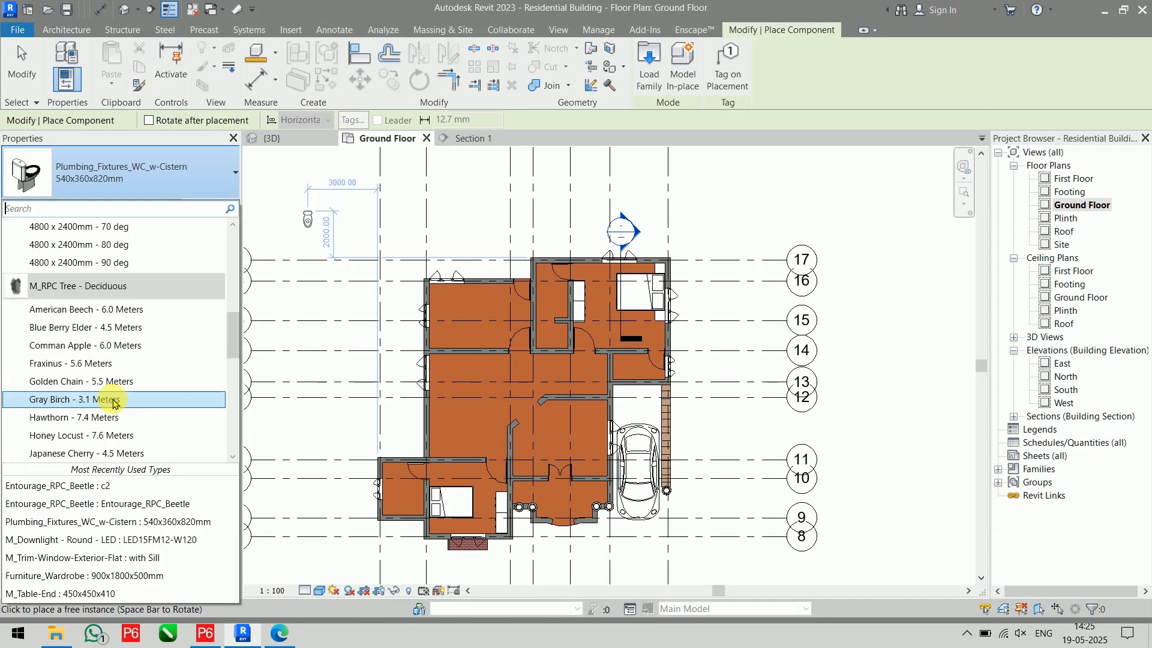
{"action": "scroll", "coordinate": [112, 402], "scroll_direction": "up", "scroll_amount": 5}
{"action": "scroll", "coordinate": [113, 402], "scroll_direction": "down", "scroll_amount": 5}
{"action": "scroll", "coordinate": [113, 403], "scroll_direction": "down", "scroll_amount": 10}
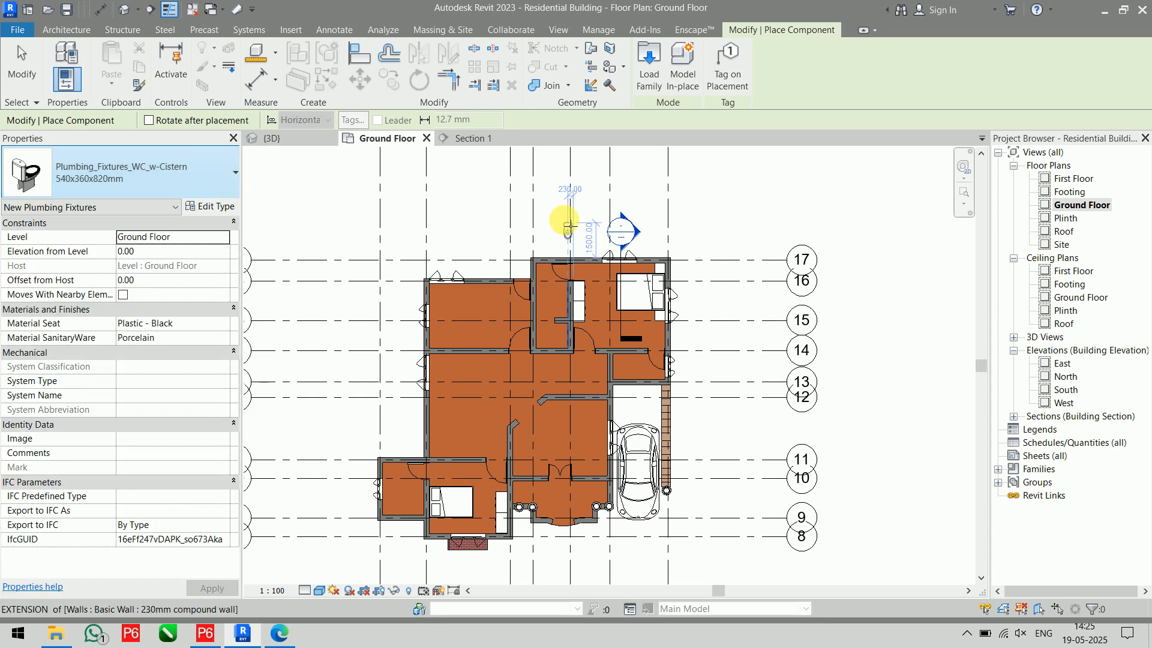
{"action": "scroll", "coordinate": [569, 333], "scroll_direction": "up", "scroll_amount": 5}
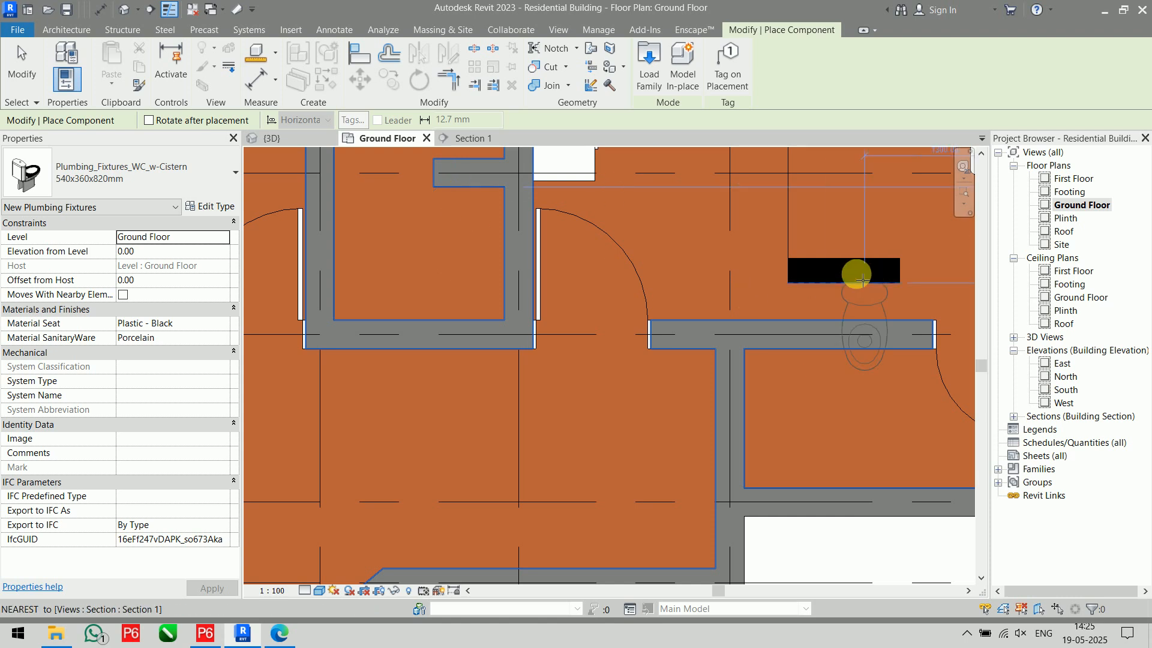
- Browse for a component family in the US library's Plumbing > Architectural > Fixtures > Water Closets folder
{"action": "left_click", "coordinate": [649, 57]}
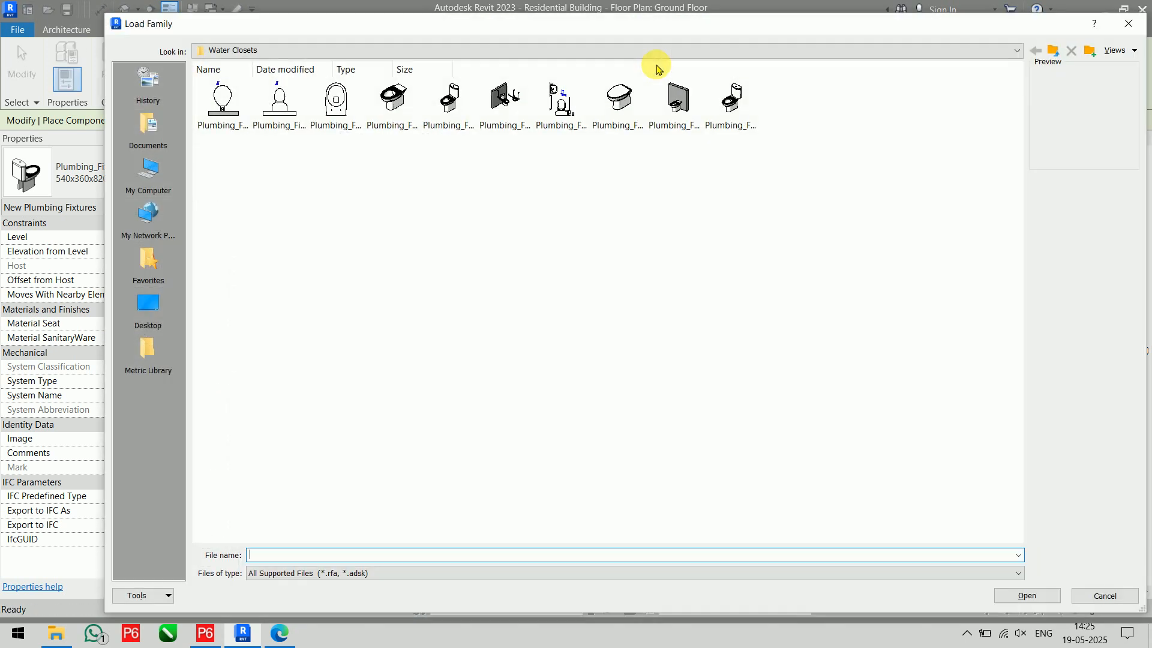
{"action": "left_click", "coordinate": [1055, 51]}
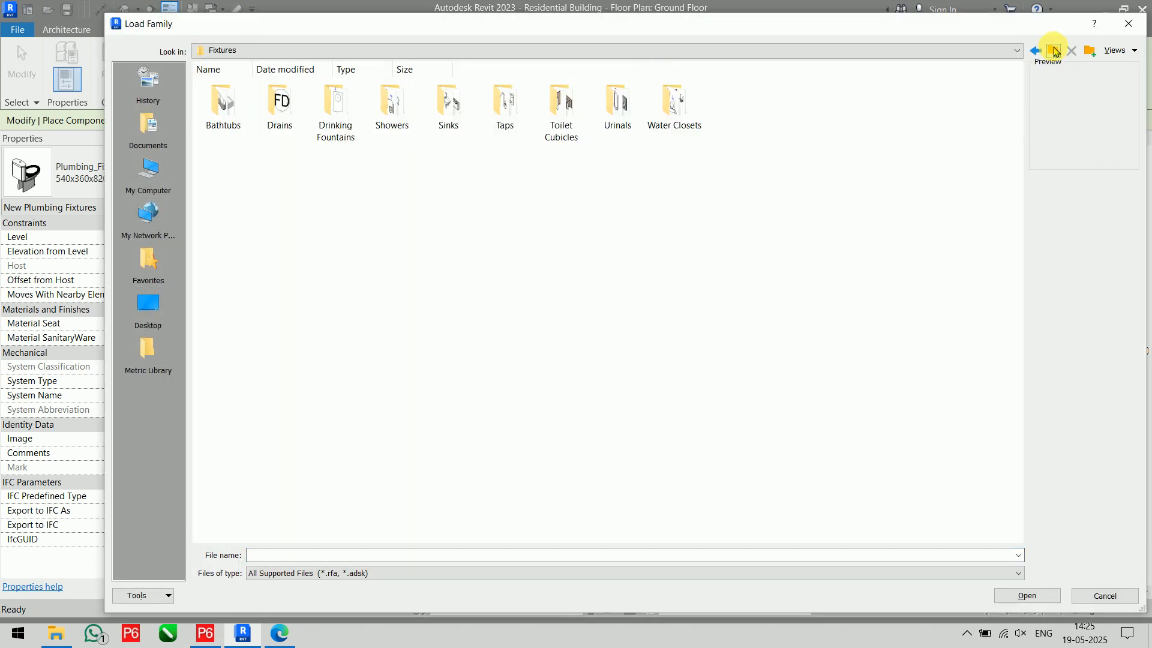
{"action": "left_click", "coordinate": [1055, 52]}
{"action": "left_click", "coordinate": [1054, 51]}
{"action": "left_click", "coordinate": [1055, 52]}
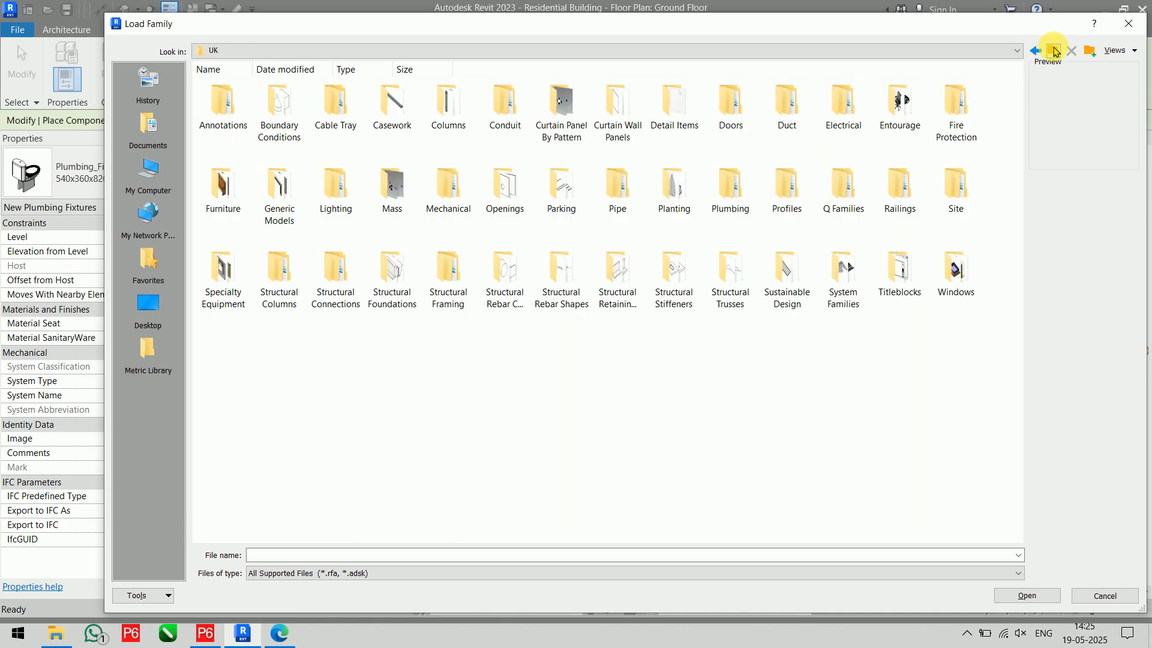
{"action": "left_click", "coordinate": [1054, 52]}
{"action": "double_click", "coordinate": [394, 100]}
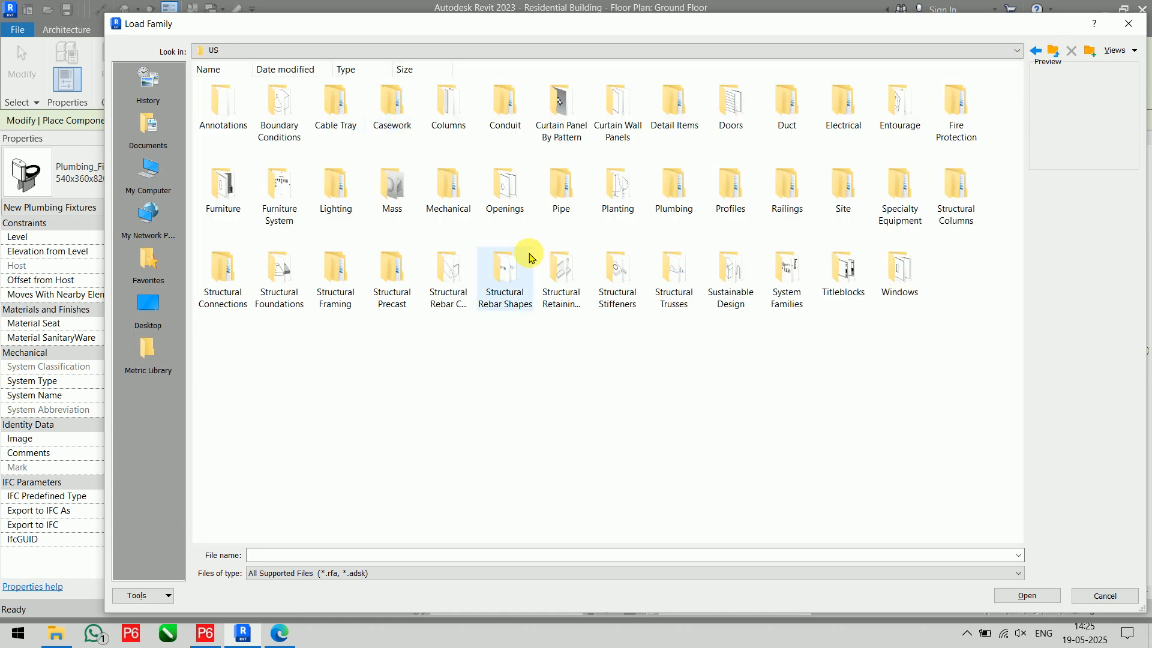
{"action": "double_click", "coordinate": [670, 204]}
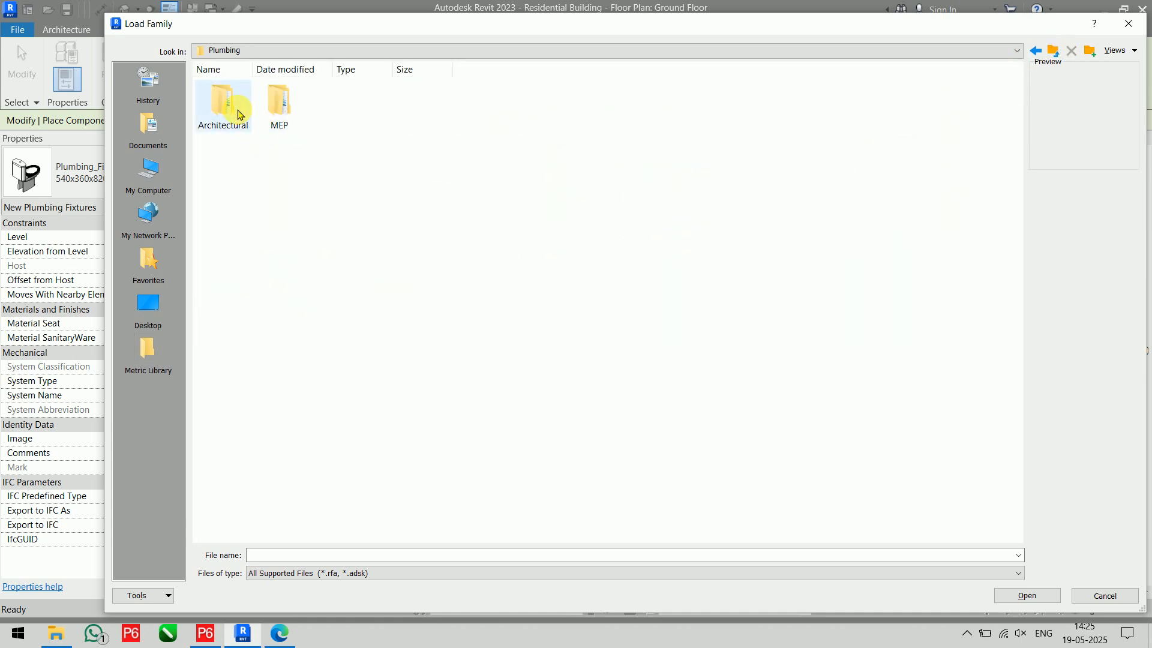
{"action": "double_click", "coordinate": [227, 102]}
{"action": "double_click", "coordinate": [295, 136]}
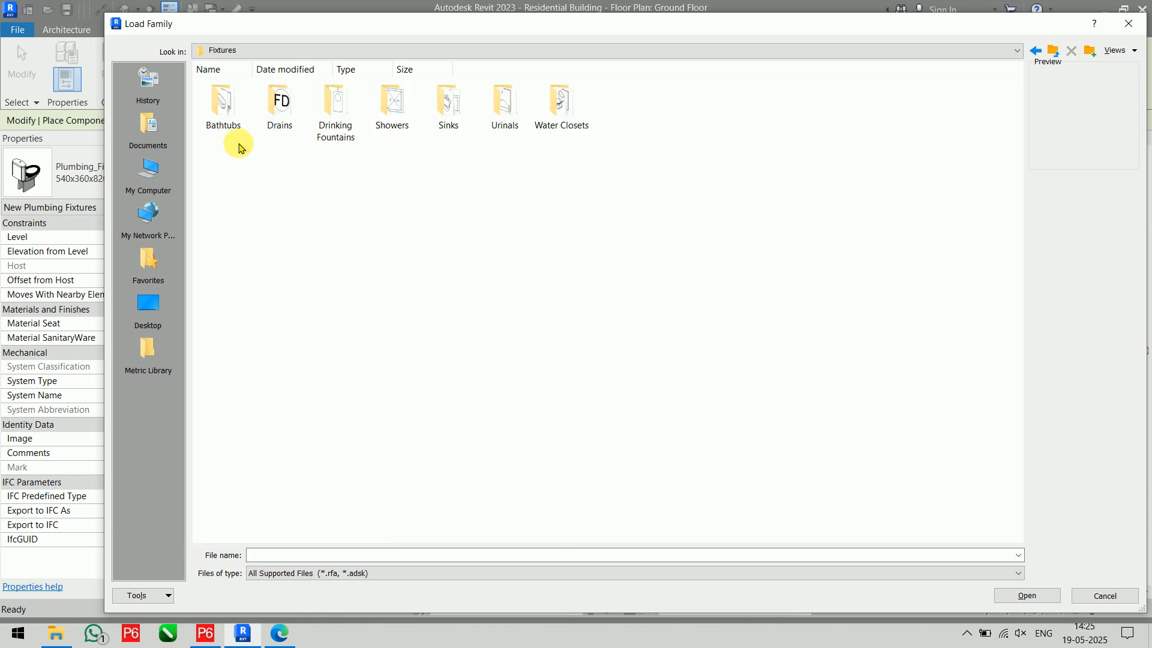
{"action": "double_click", "coordinate": [561, 105]}
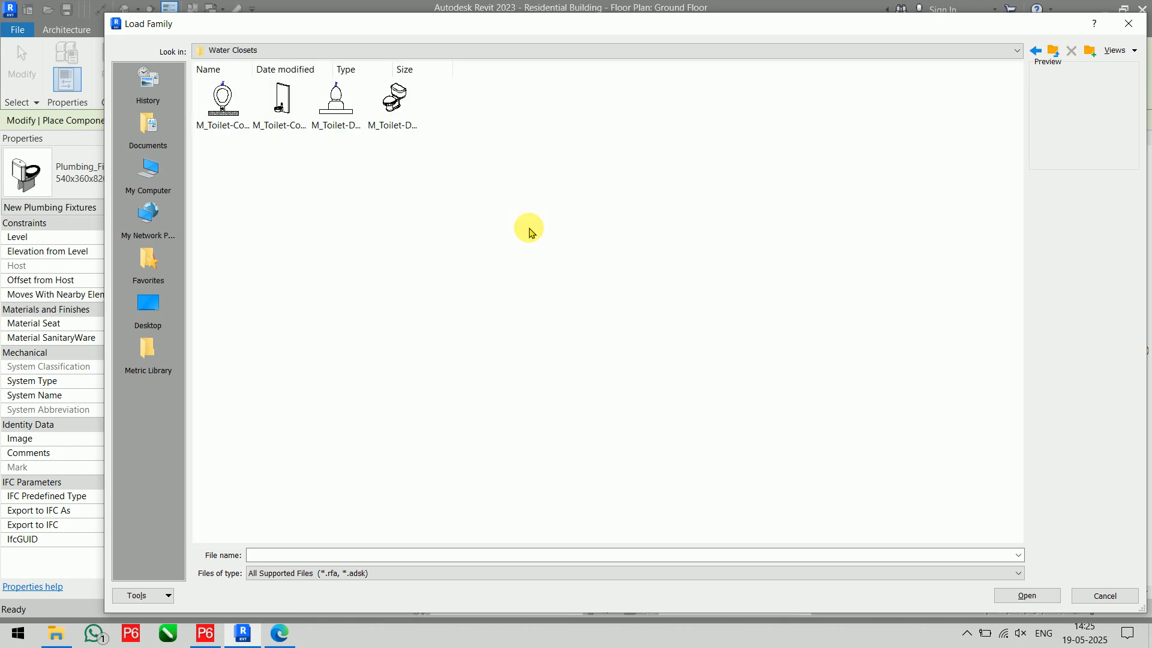
- Enlarge the icons of the US water closet families and load M_Toilet-Domestic-3D.rfa
{"action": "right_click", "coordinate": [359, 180]}
{"action": "mouse_move", "coordinate": [378, 189]}
{"action": "left_click", "coordinate": [519, 187]}
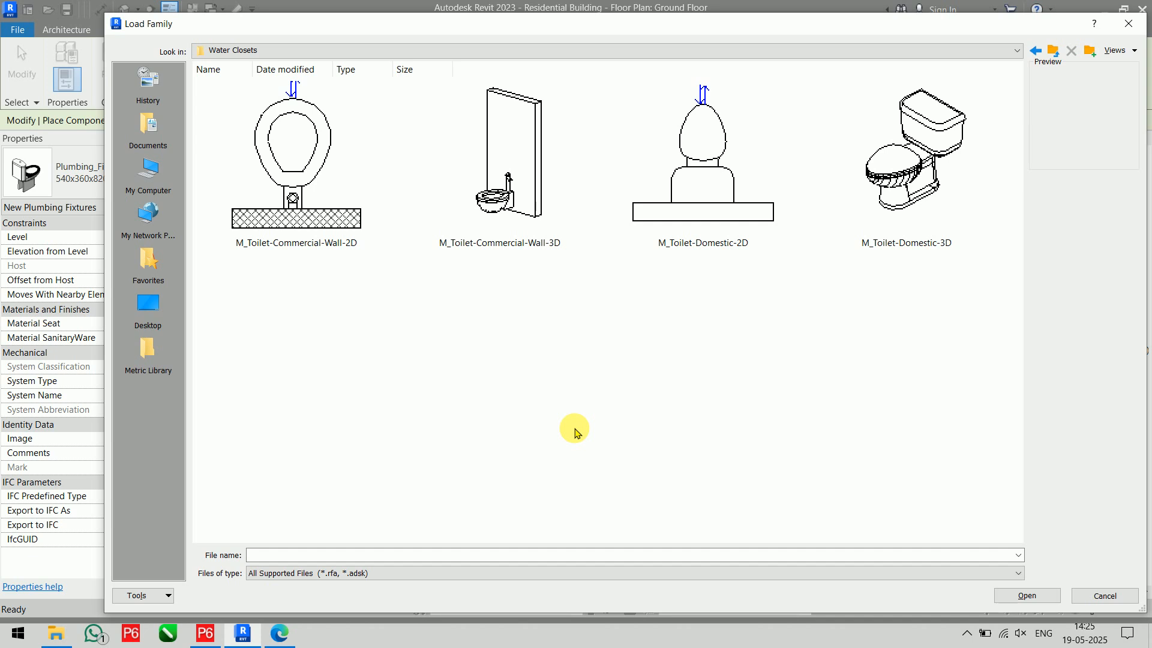
{"action": "left_click", "coordinate": [918, 168]}
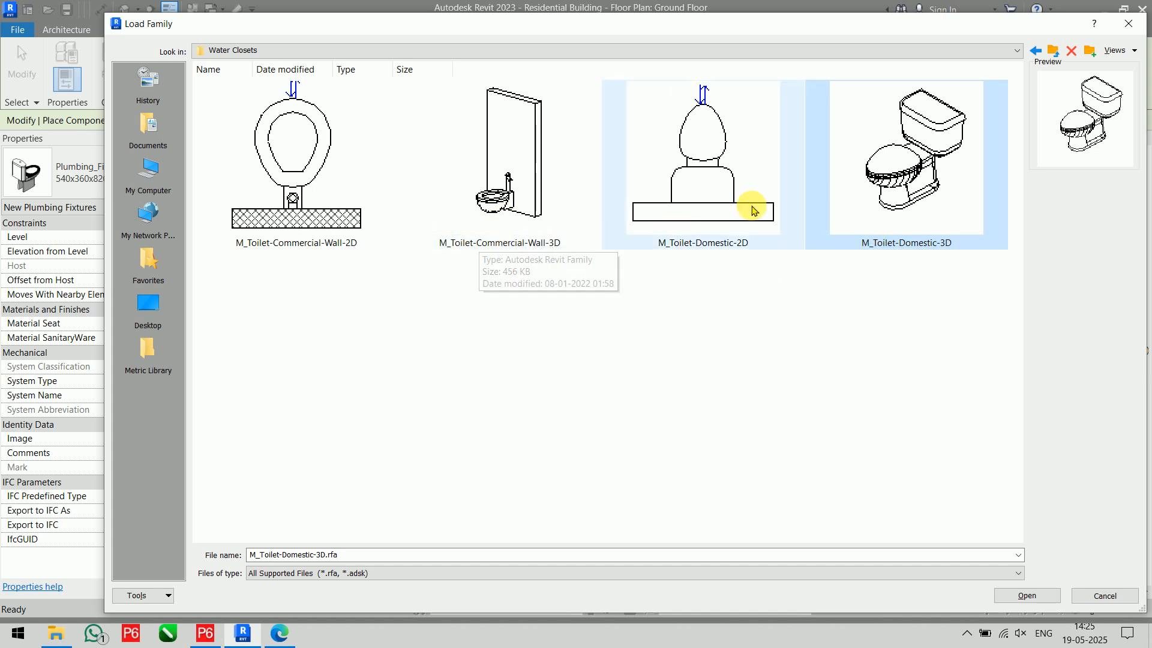
{"action": "left_click", "coordinate": [1046, 596]}
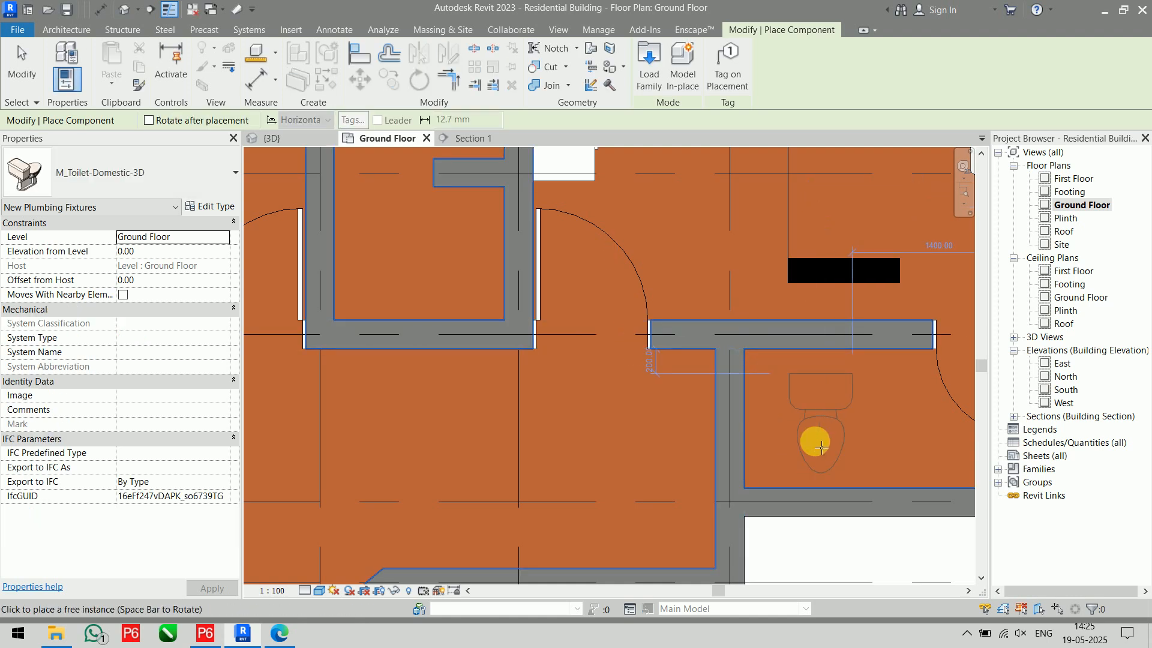
- Place M_Toilet-Domestic-3D, rotated 90 degrees, against the left wall of the bathroom above the car, about 300 mm from its upper wall
{"action": "key", "text": "space"}
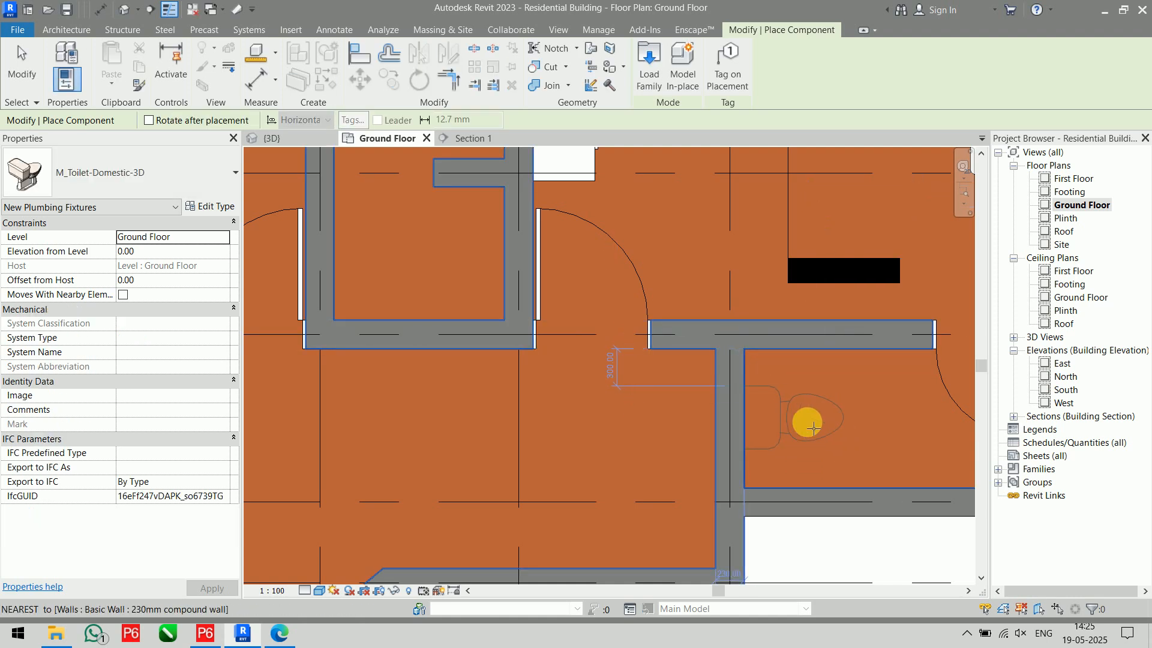
{"action": "left_click", "coordinate": [813, 428]}
{"action": "scroll", "coordinate": [771, 257], "scroll_direction": "down", "scroll_amount": 6}
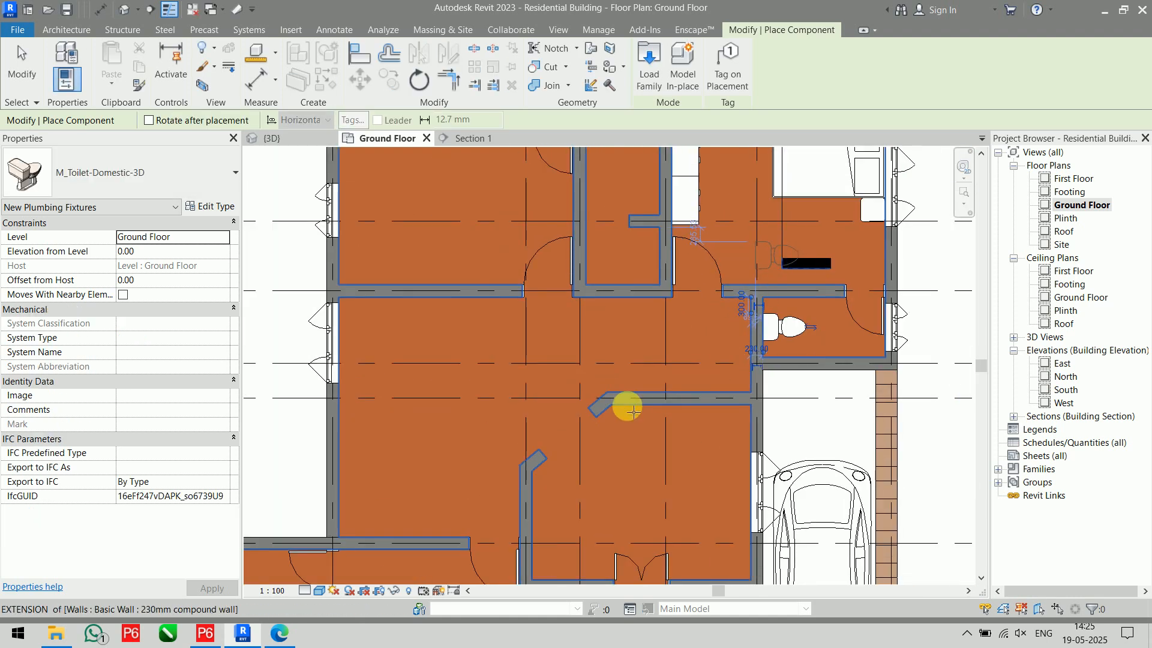
- Check the toilet position in the workbook PDF and place M_Toilet-Domestic-3D on the lower-left bathroom's left wall, about 1550 mm below its upper wall
{"action": "scroll", "coordinate": [501, 227], "scroll_direction": "up", "scroll_amount": 5}
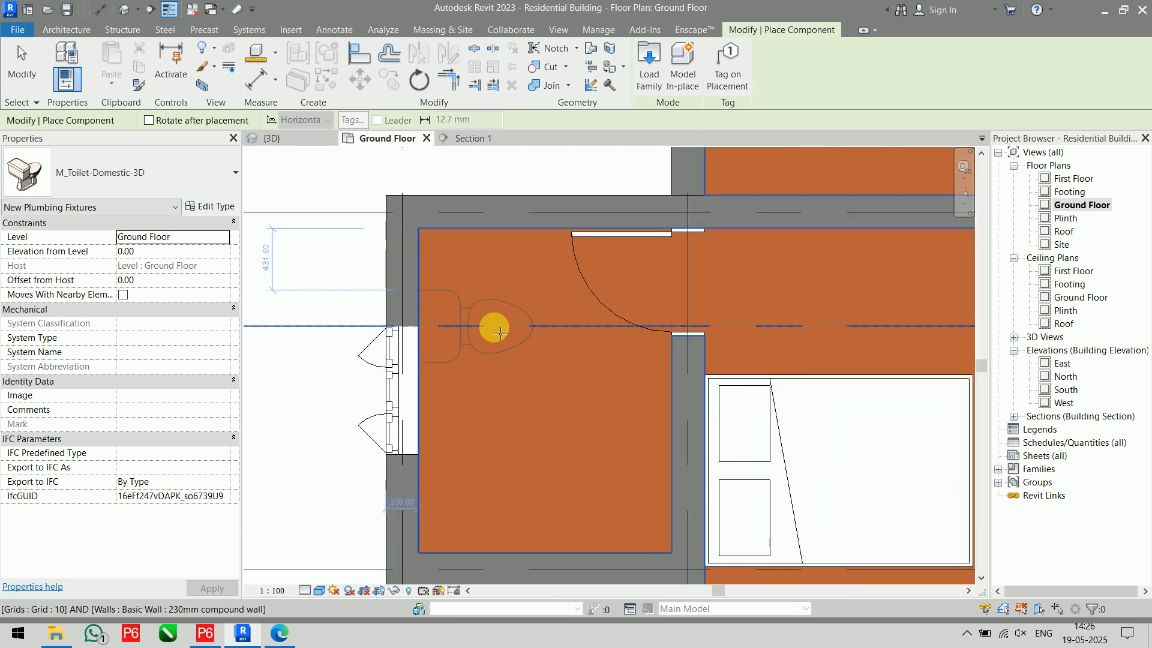
{"action": "key", "text": "alt+Tab"}
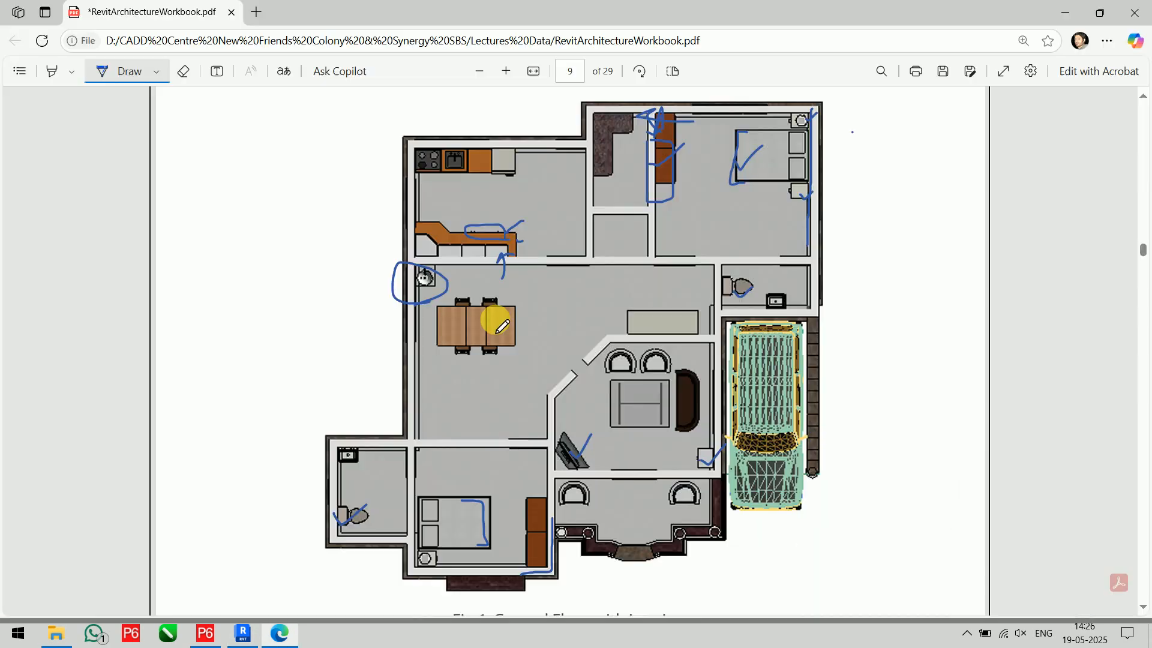
{"action": "key", "text": "alt+Tab"}
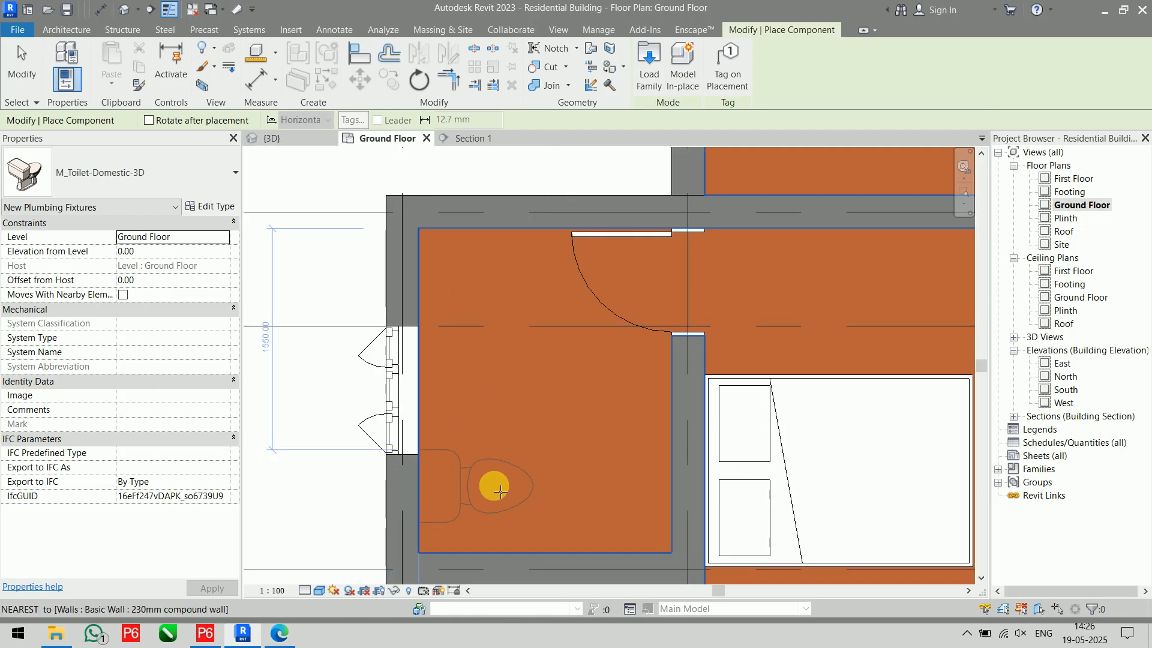
{"action": "left_click", "coordinate": [491, 486]}
{"action": "scroll", "coordinate": [523, 352], "scroll_direction": "down", "scroll_amount": 1}
{"action": "scroll", "coordinate": [523, 349], "scroll_direction": "down", "scroll_amount": 4}
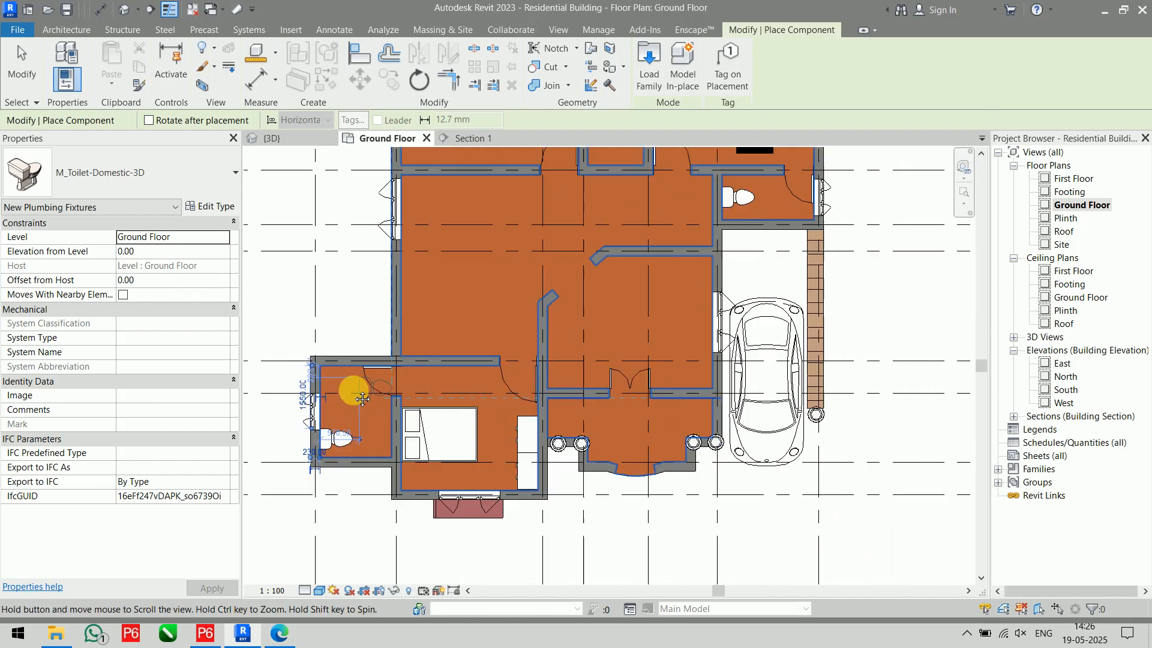
- Check the basins in the workbook plan and examine the US library's Plumbing > Architectural > Fixtures > Sinks families at large icon size
{"action": "key", "text": "alt+Tab"}
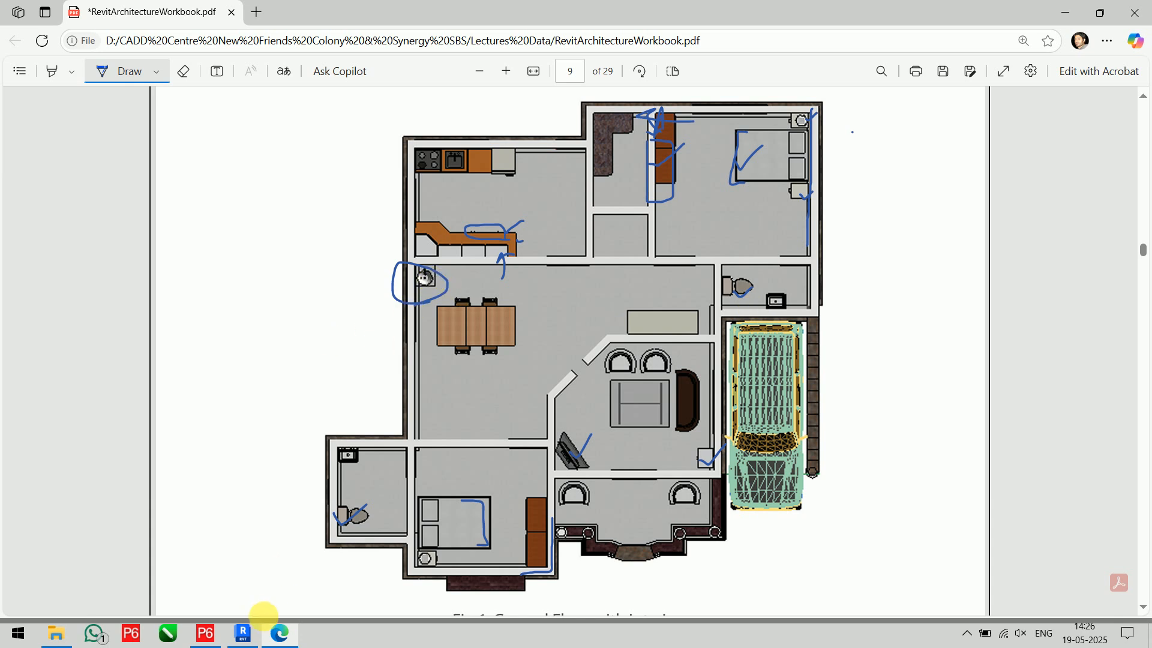
{"action": "left_click", "coordinate": [244, 632]}
{"action": "left_click", "coordinate": [647, 67]}
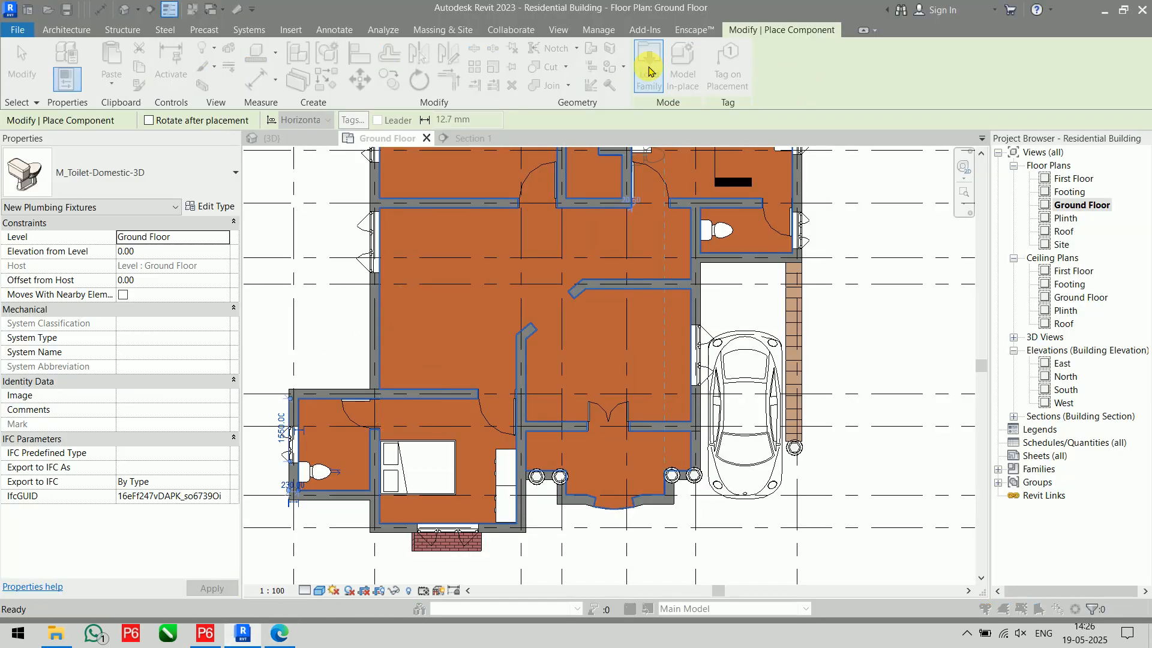
{"action": "left_click", "coordinate": [1048, 54]}
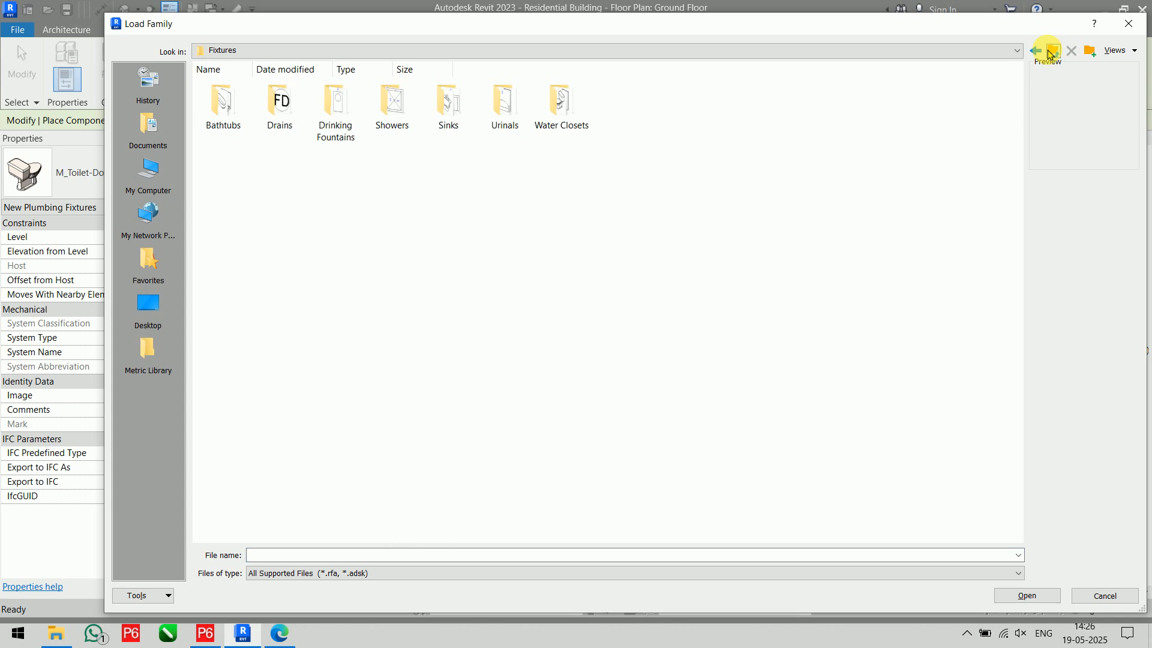
{"action": "double_click", "coordinate": [444, 118]}
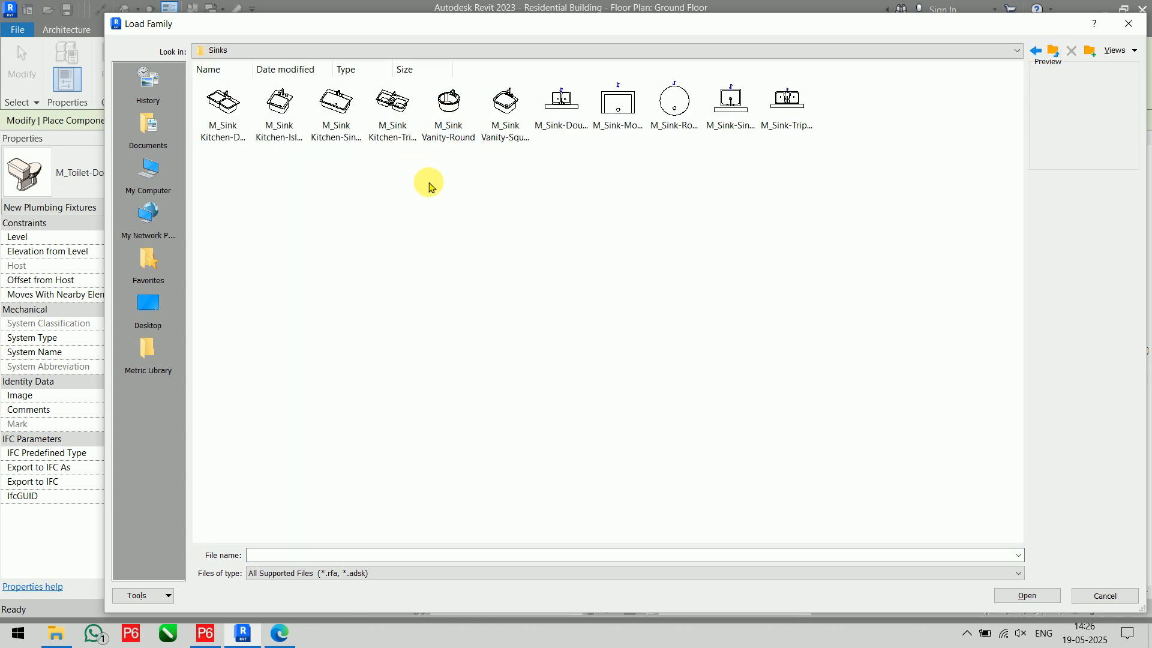
{"action": "right_click", "coordinate": [470, 198]}
{"action": "mouse_move", "coordinate": [497, 206]}
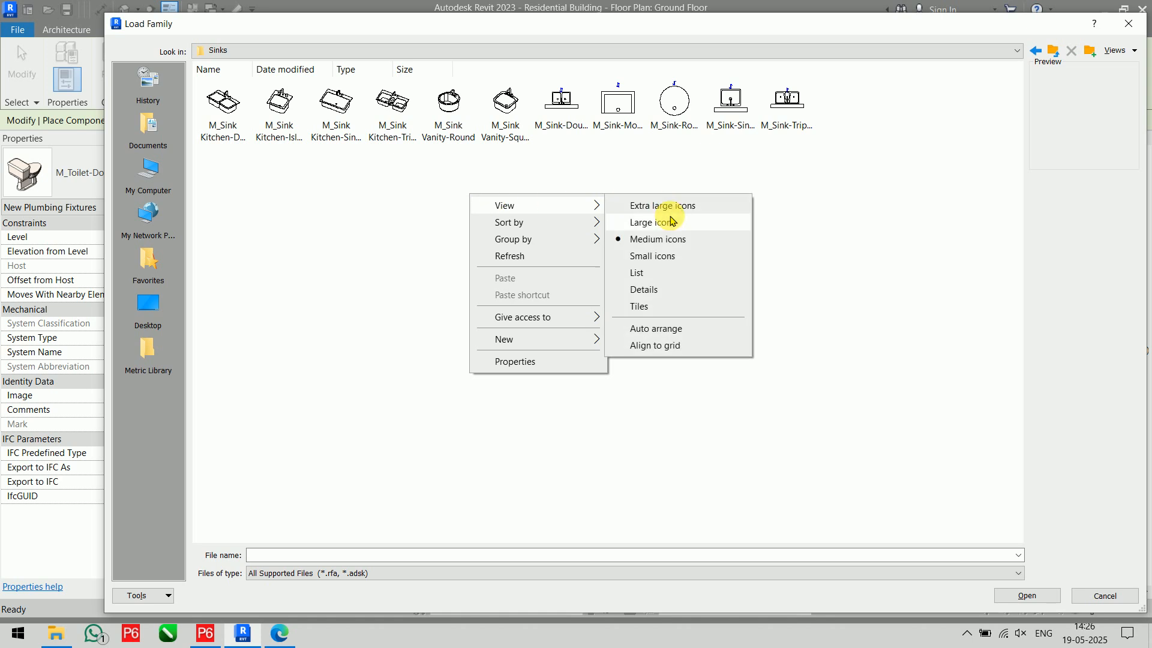
{"action": "left_click", "coordinate": [668, 222]}
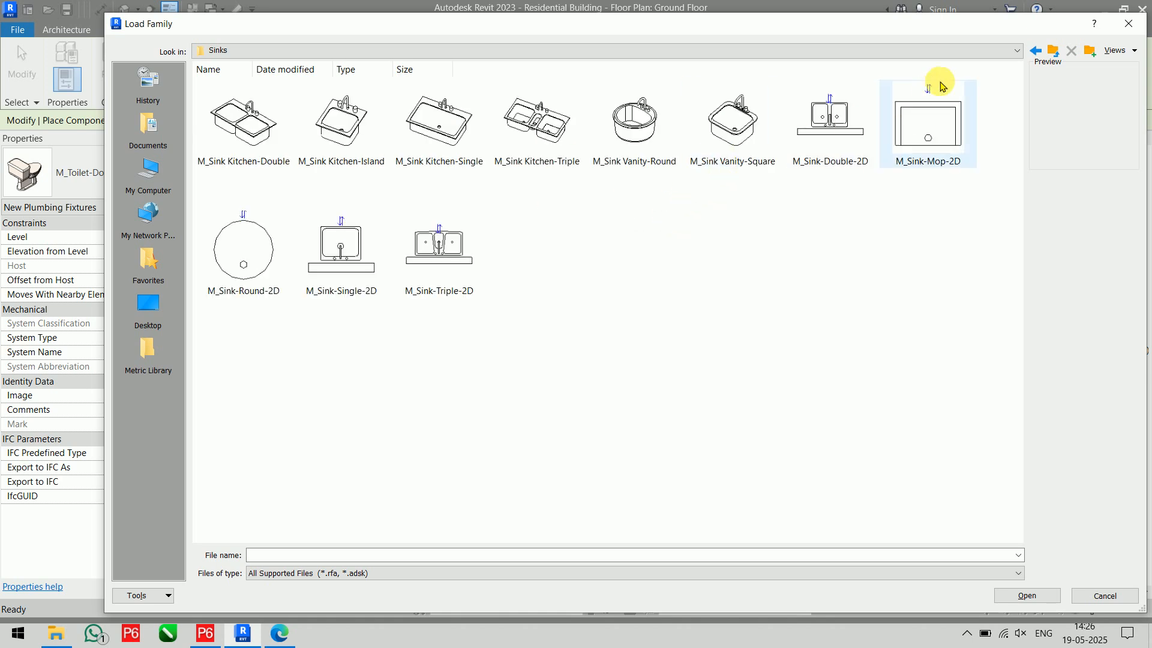
{"action": "left_click", "coordinate": [1054, 50]}
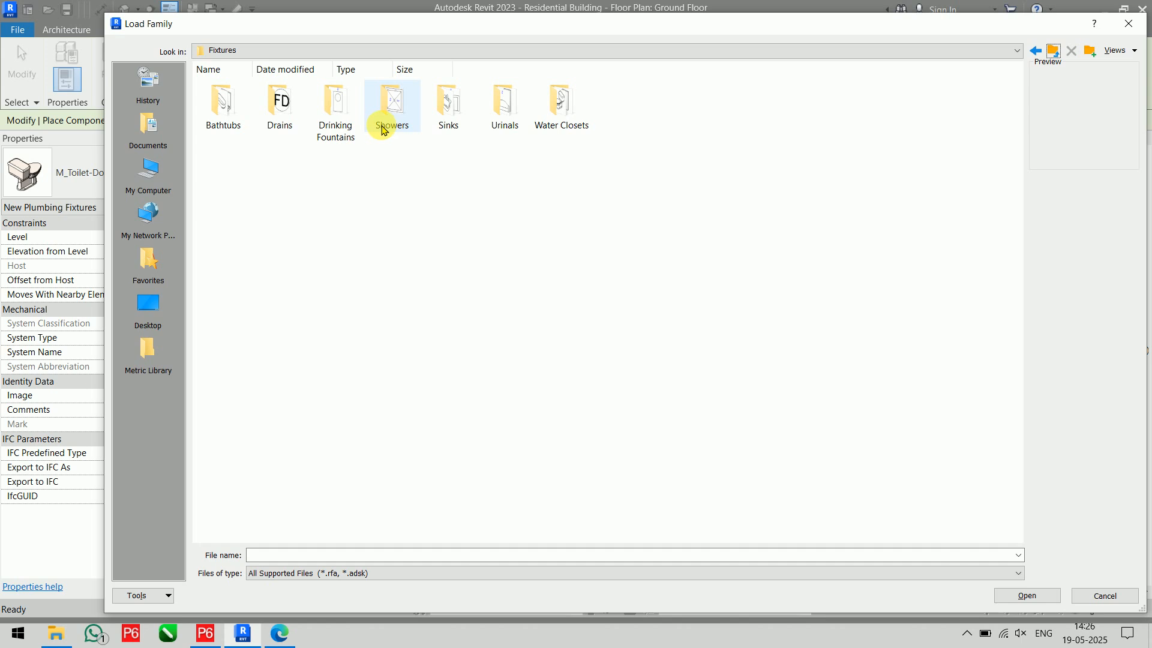
- Browse for a component family in the UK library's Plumbing > Architectural > Fixtures > Sinks folder
{"action": "left_click", "coordinate": [1053, 51]}
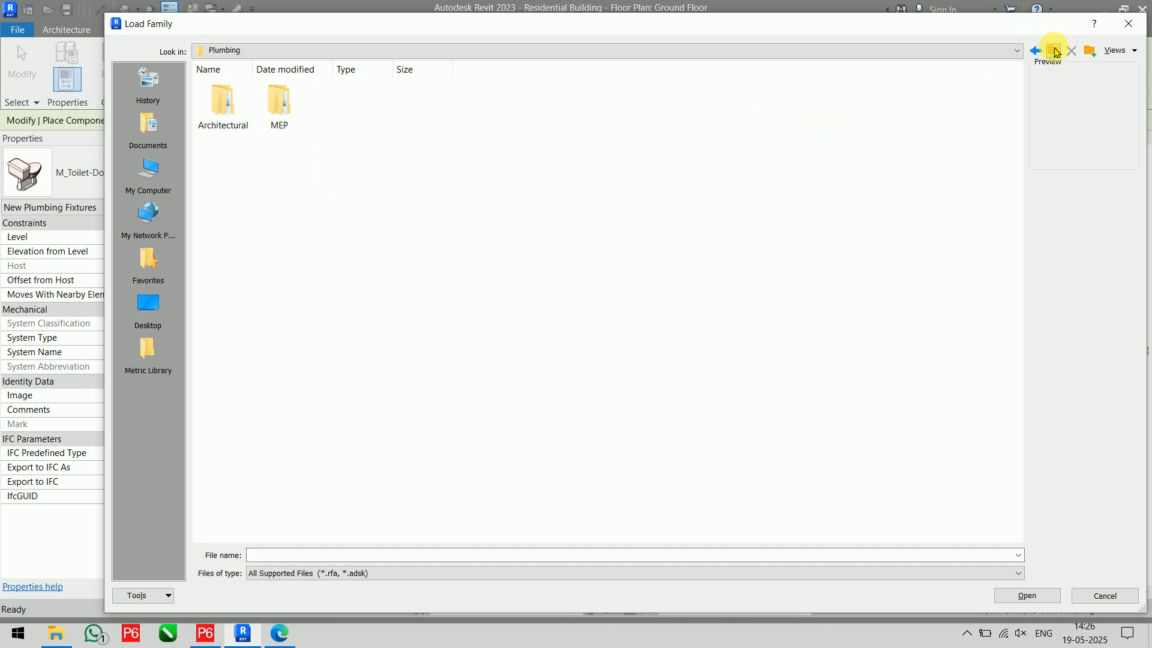
{"action": "left_click", "coordinate": [1054, 51]}
{"action": "left_click", "coordinate": [1054, 51]}
{"action": "double_click", "coordinate": [333, 108]}
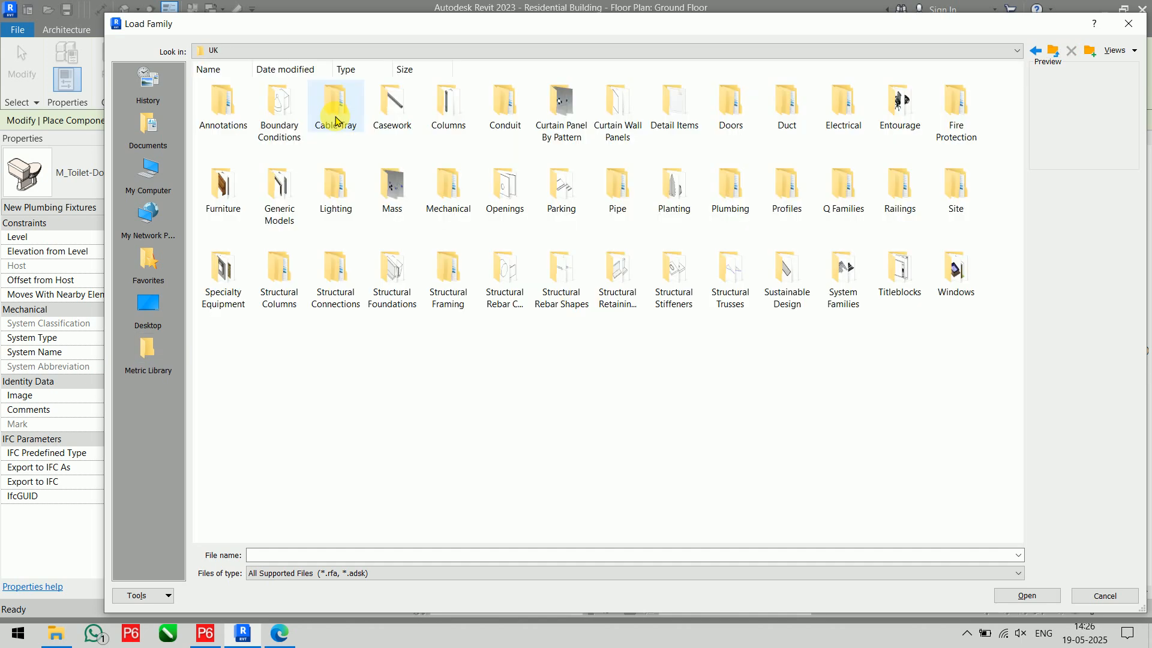
{"action": "double_click", "coordinate": [734, 201]}
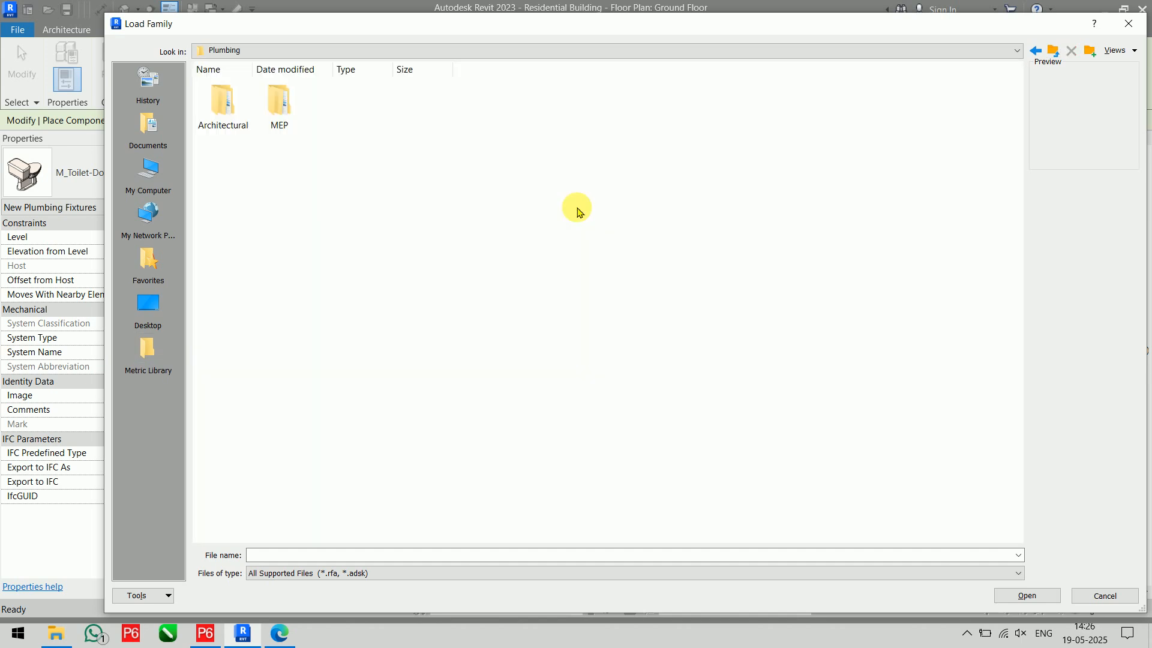
{"action": "double_click", "coordinate": [225, 107]}
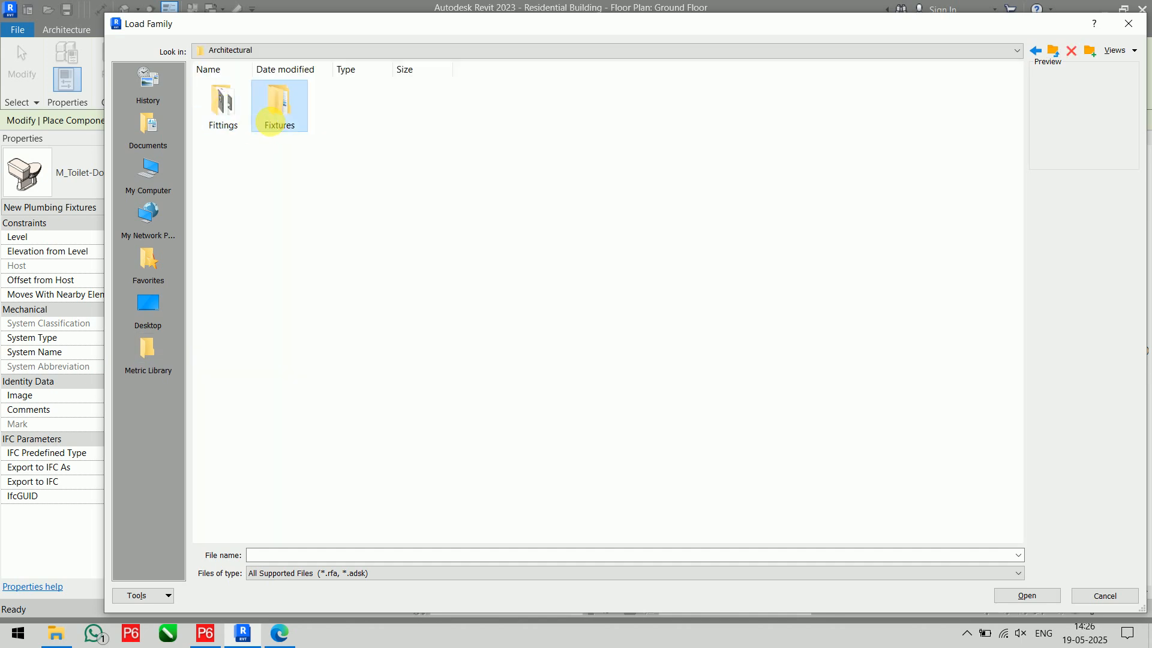
{"action": "double_click", "coordinate": [273, 117]}
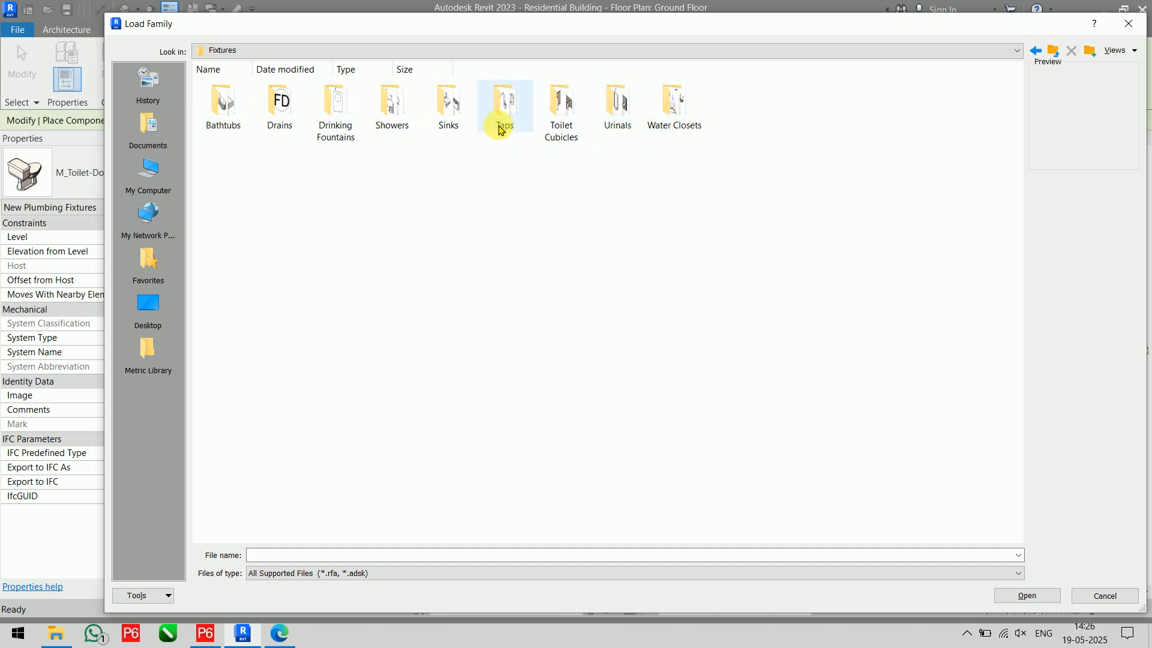
{"action": "double_click", "coordinate": [456, 123]}
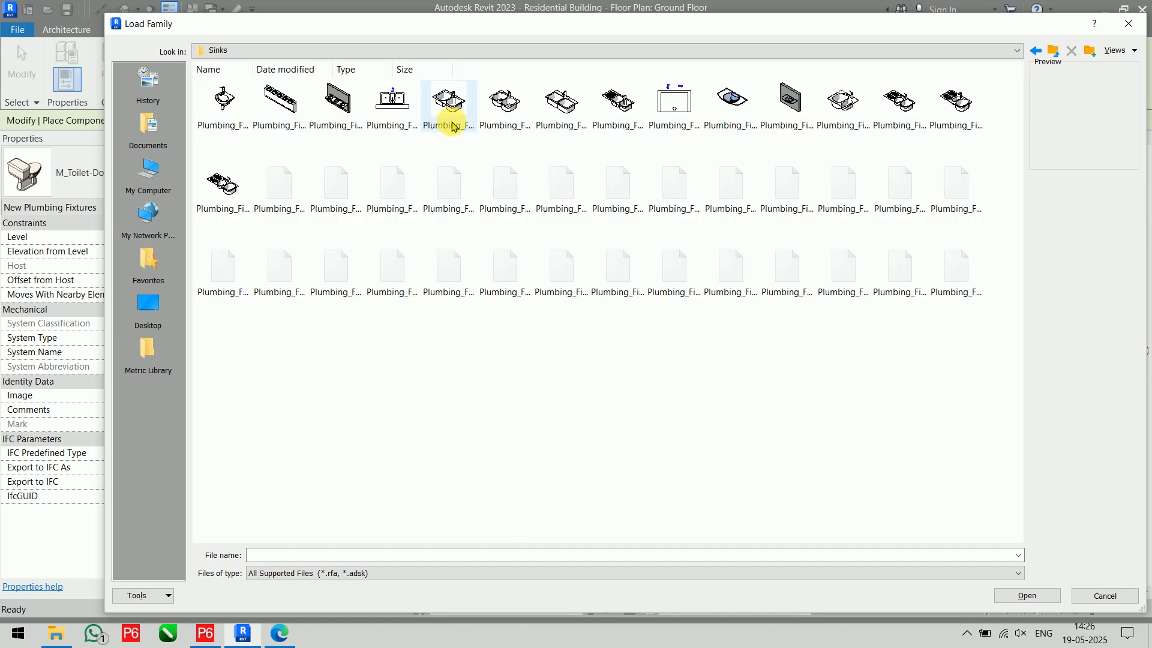
- Enlarge the icons of the UK sink families and load Plumbing_Fixtures_Basin_Small.rfa
{"action": "right_click", "coordinate": [363, 343]}
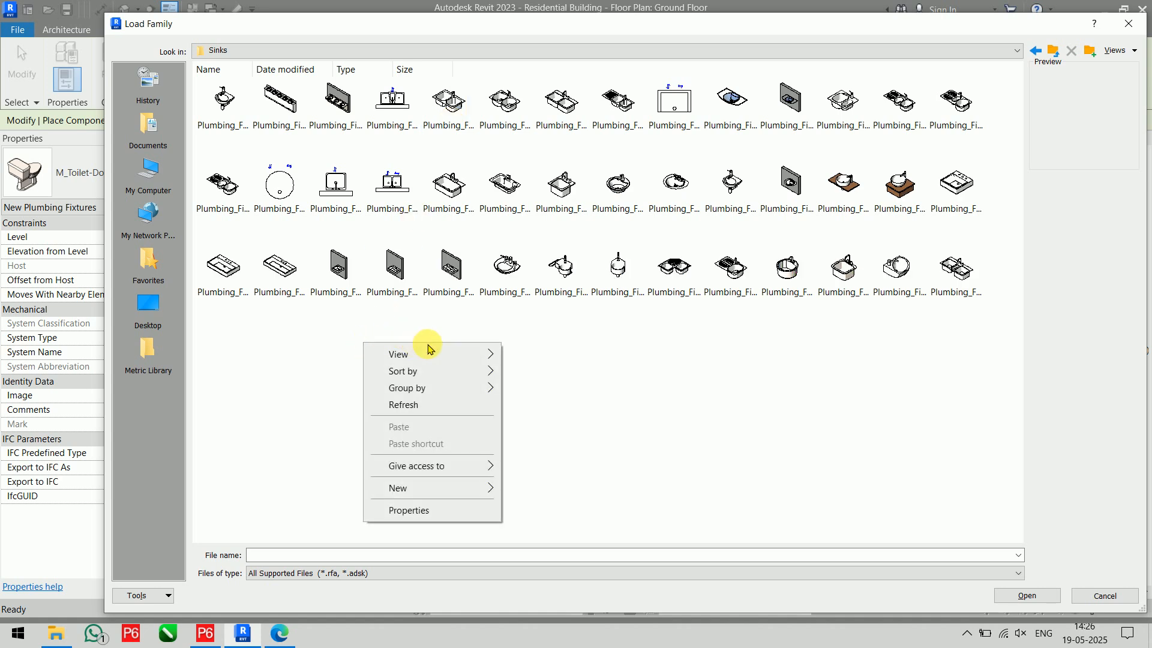
{"action": "mouse_move", "coordinate": [487, 355]}
{"action": "left_click", "coordinate": [543, 357]}
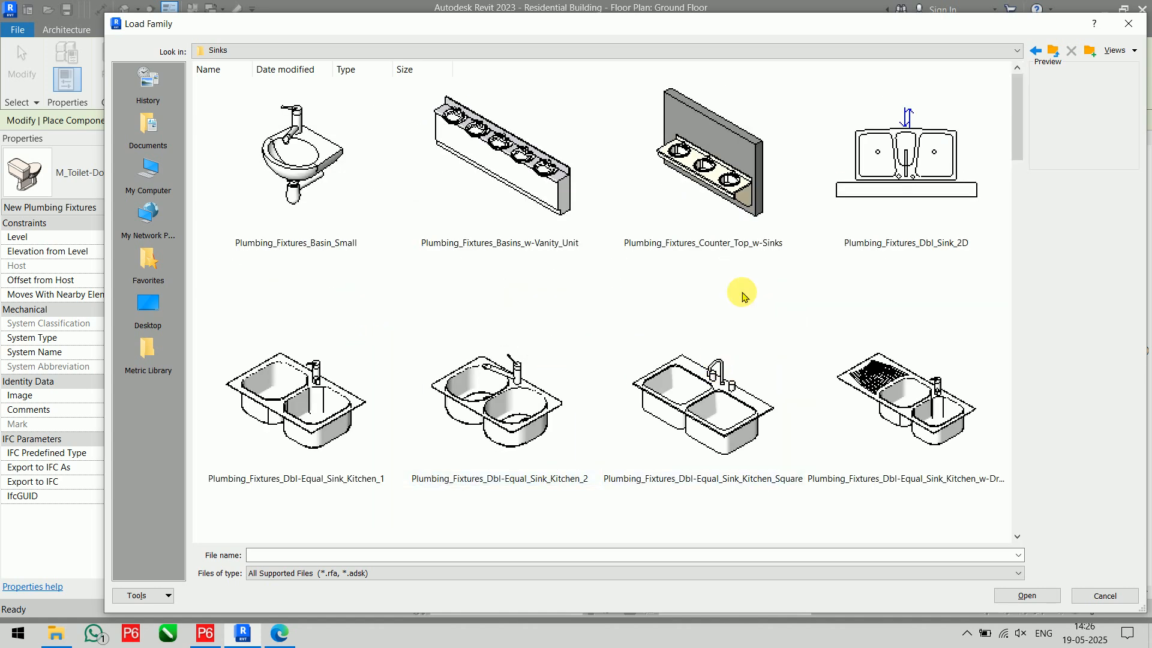
{"action": "left_click", "coordinate": [330, 175]}
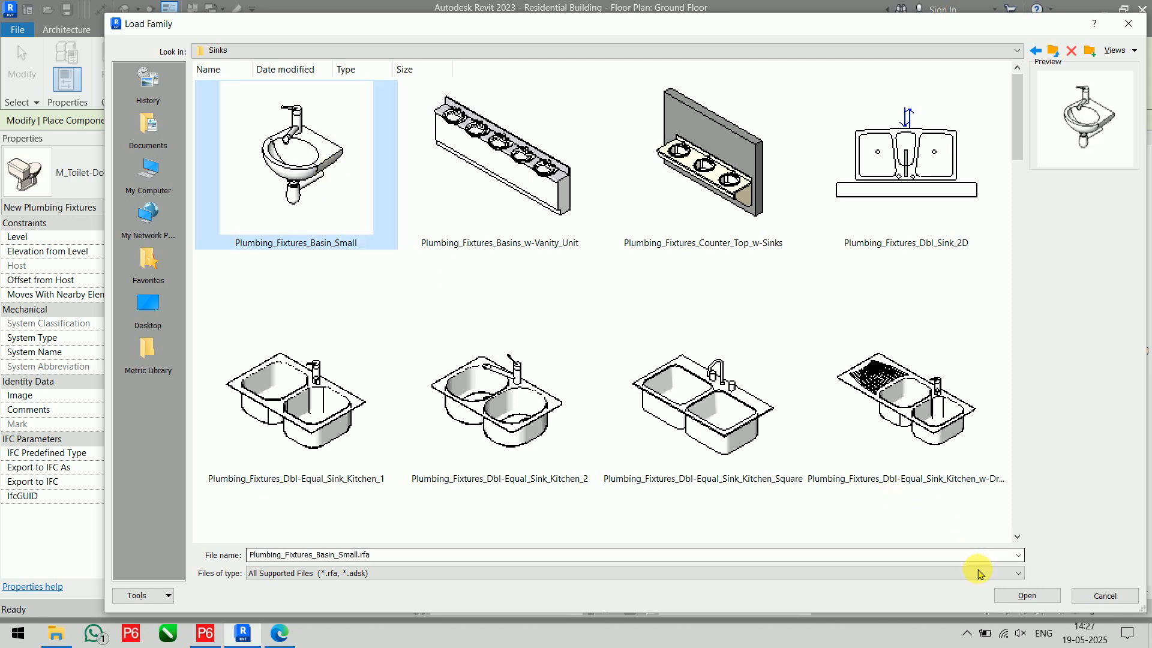
{"action": "left_click", "coordinate": [1019, 596]}
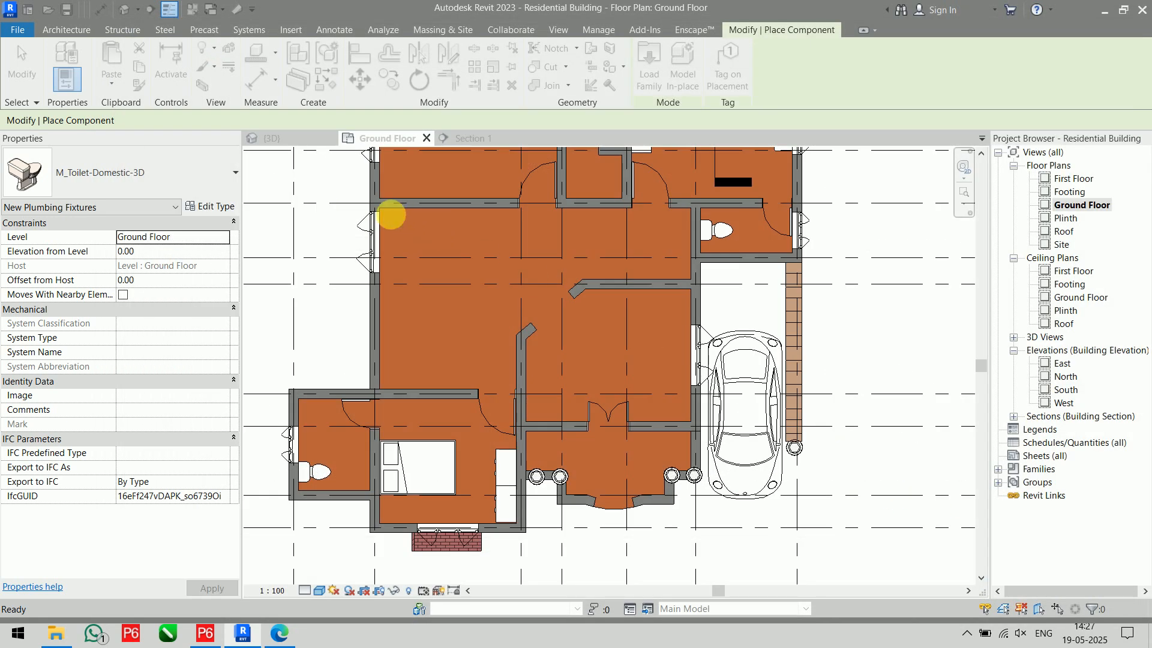
- Place the 360x350x140mm small basin in the dining area's upper-left corner, about 200 mm from the left wall, and compare with the workbook plan
{"action": "scroll", "coordinate": [391, 213], "scroll_direction": "up", "scroll_amount": 5}
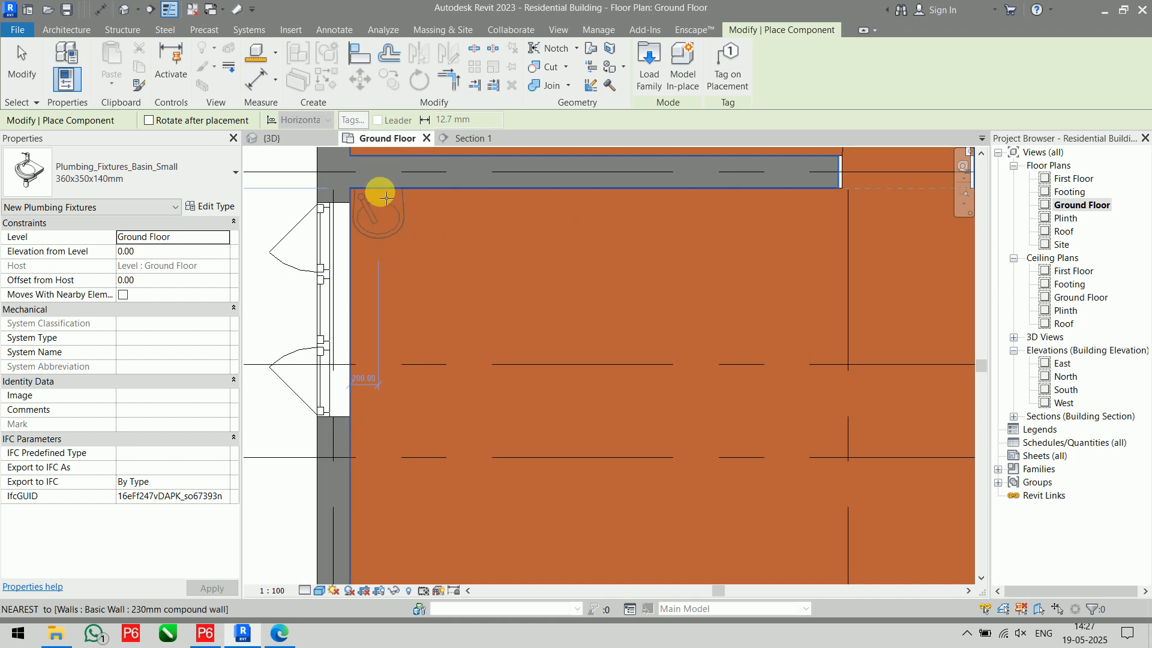
{"action": "scroll", "coordinate": [527, 260], "scroll_direction": "down", "scroll_amount": 6}
{"action": "key", "text": "alt+Tab"}
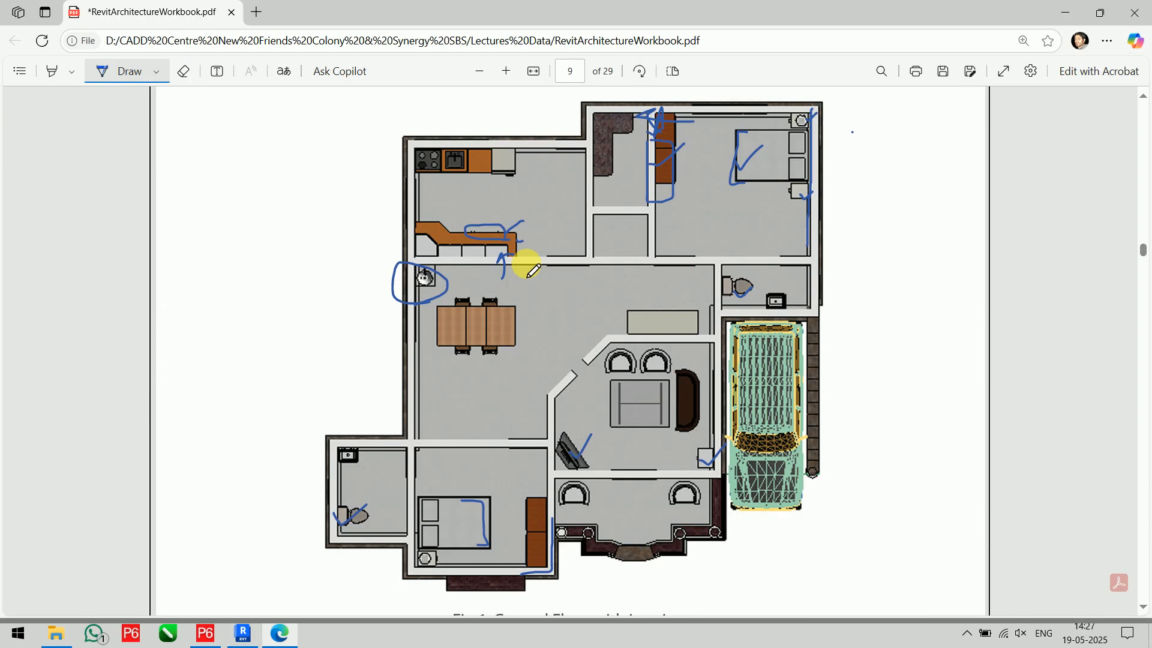
{"action": "key", "text": "alt+Tab"}
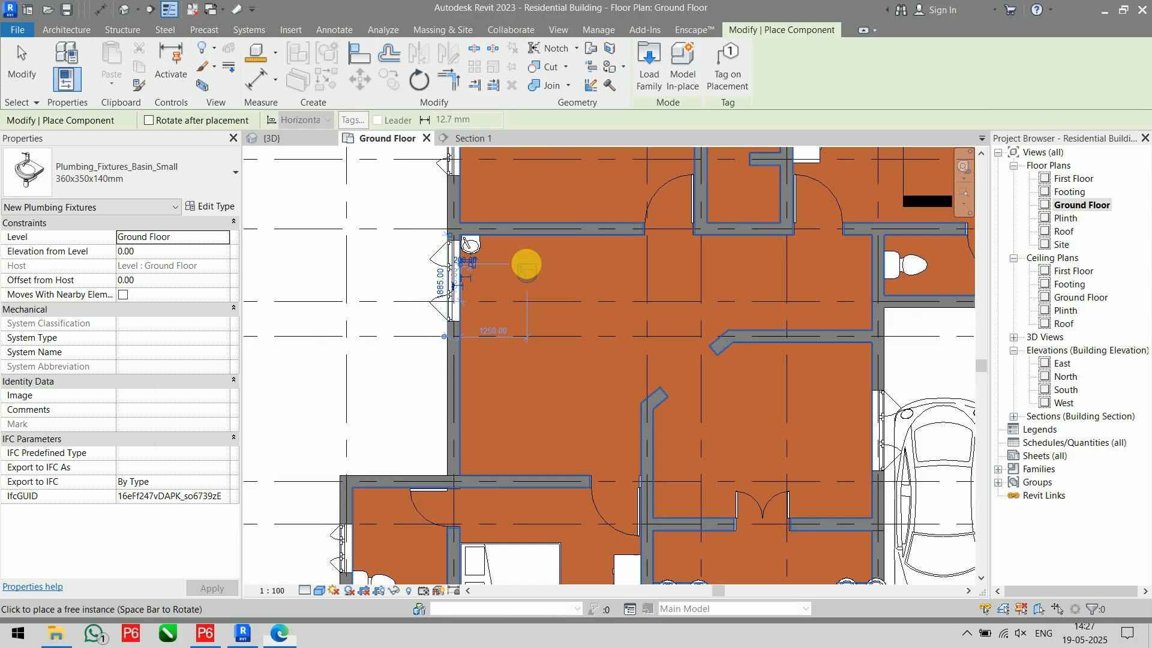
- Enlarge the icons in the UK Sinks folder, compare the sink previews and load Plumbing_Fixtures_Sink_Cleaners_1.rfa
{"action": "left_click", "coordinate": [649, 82]}
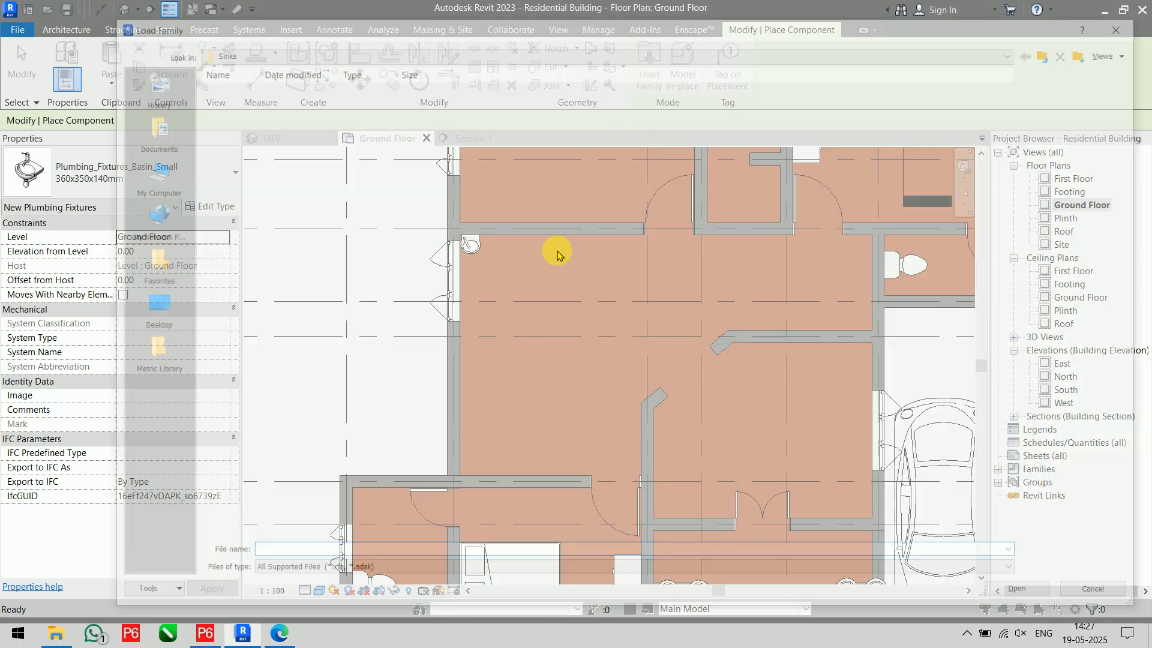
{"action": "right_click", "coordinate": [458, 343]}
{"action": "mouse_move", "coordinate": [564, 354]}
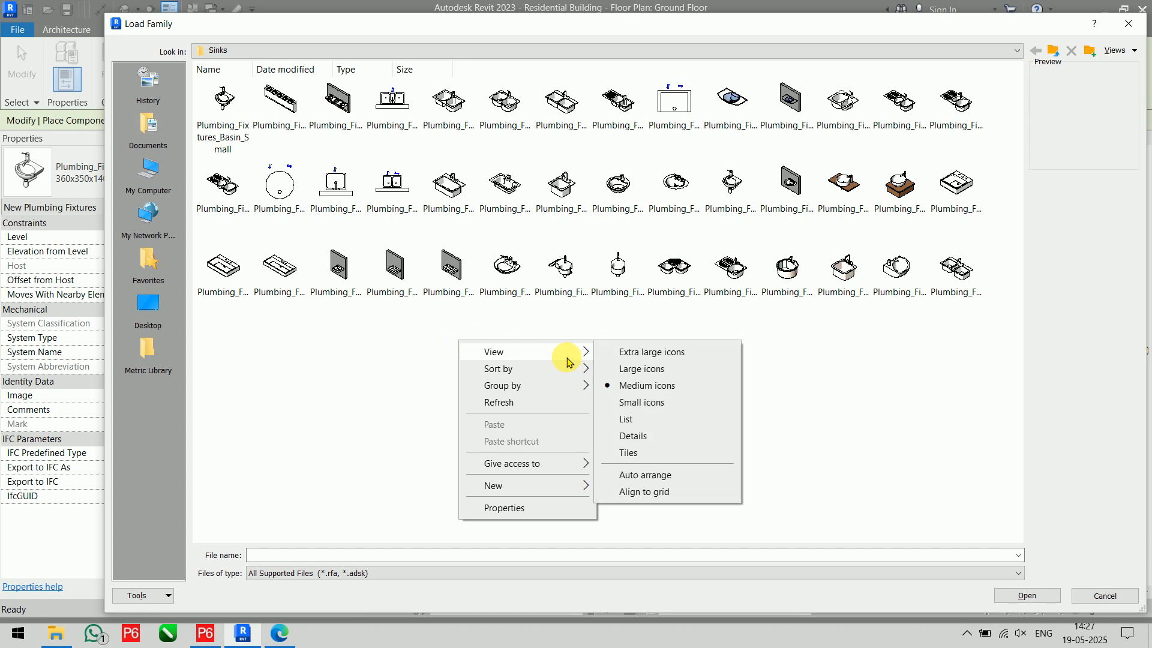
{"action": "left_click", "coordinate": [639, 374]}
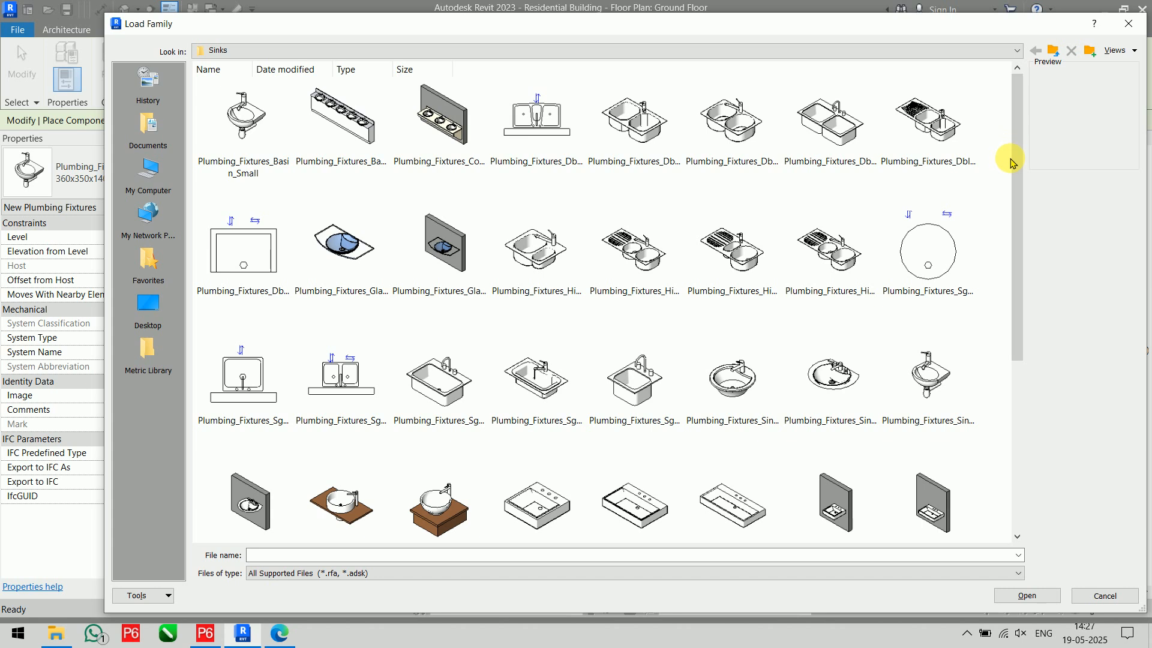
{"action": "left_click_drag", "start_coordinate": [1015, 169], "coordinate": [1015, 224]}
{"action": "left_click", "coordinate": [243, 174]}
{"action": "left_click", "coordinate": [243, 288]}
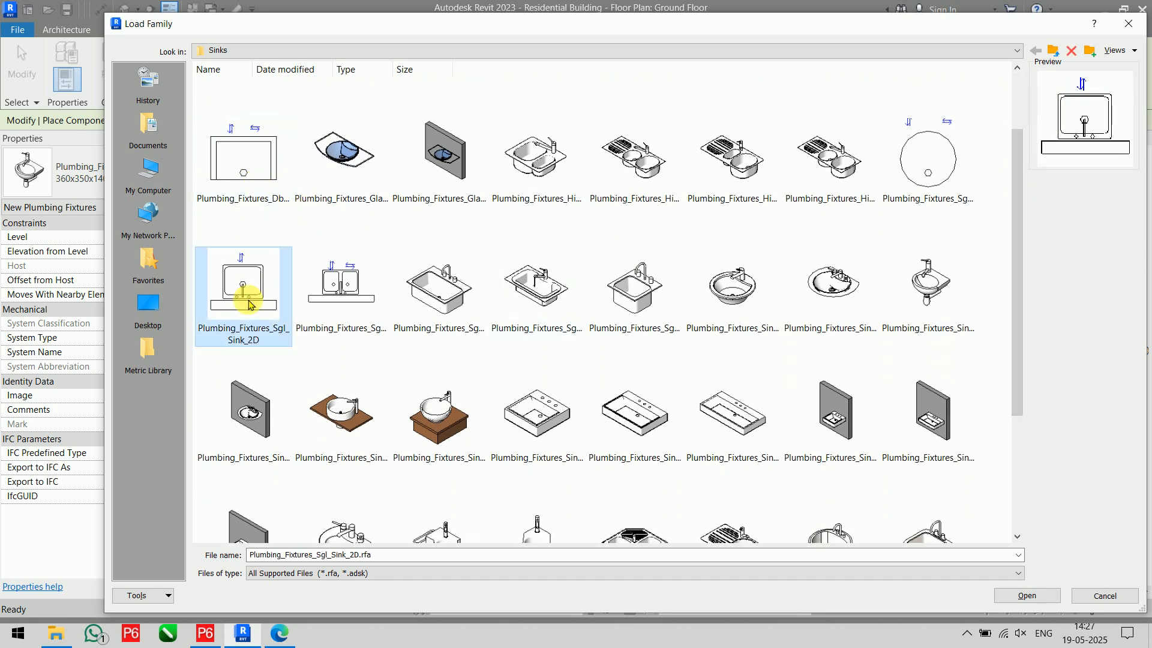
{"action": "left_click", "coordinate": [328, 309]}
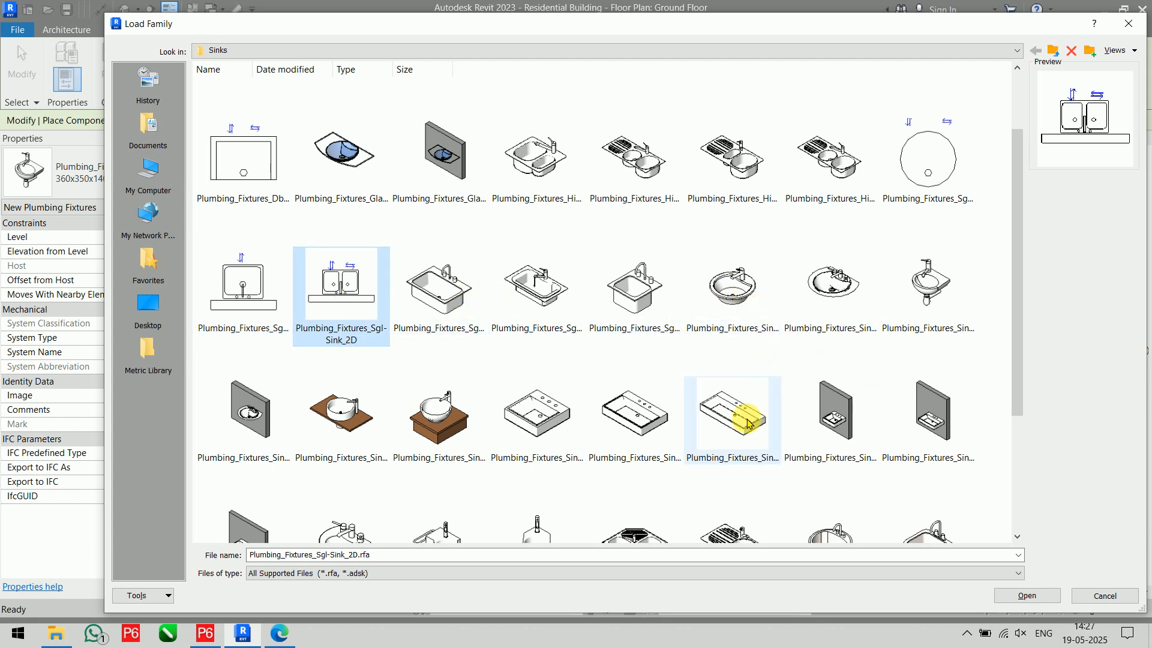
{"action": "left_click", "coordinate": [533, 423]}
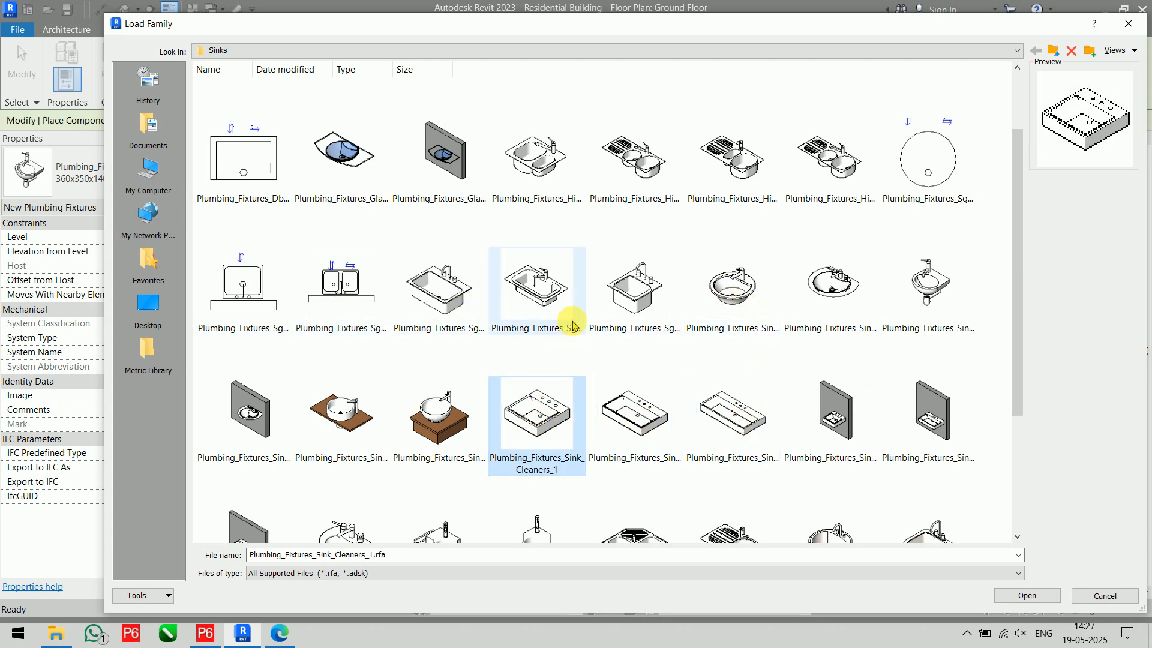
{"action": "scroll", "coordinate": [571, 318], "scroll_direction": "down", "scroll_amount": 3}
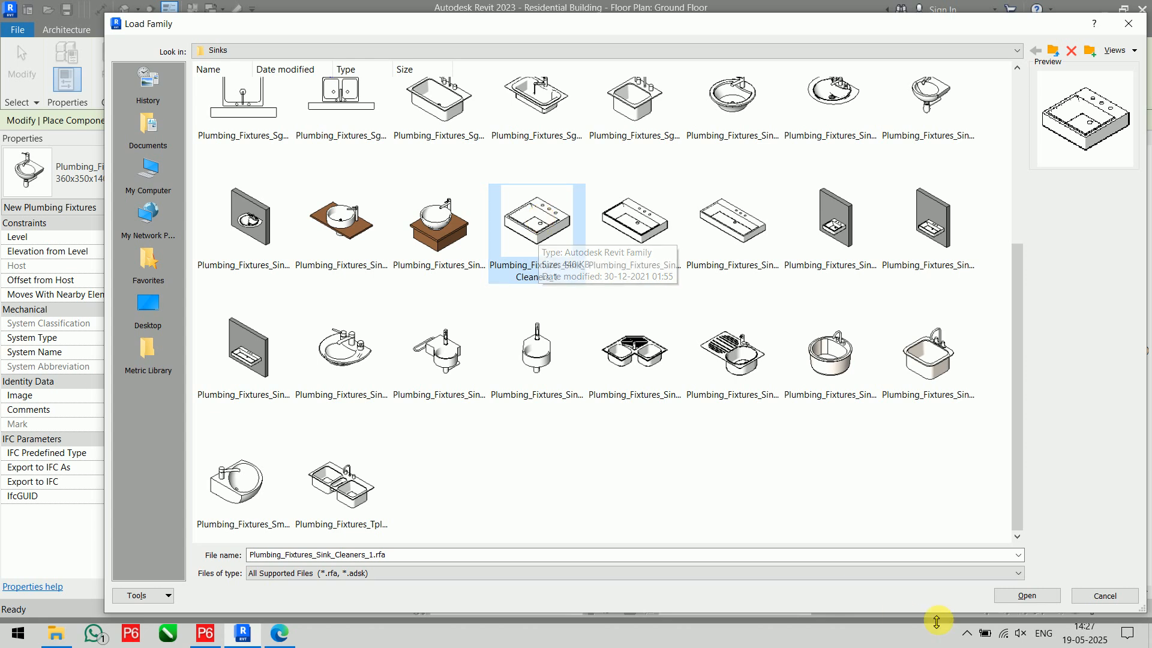
{"action": "left_click", "coordinate": [1025, 598]}
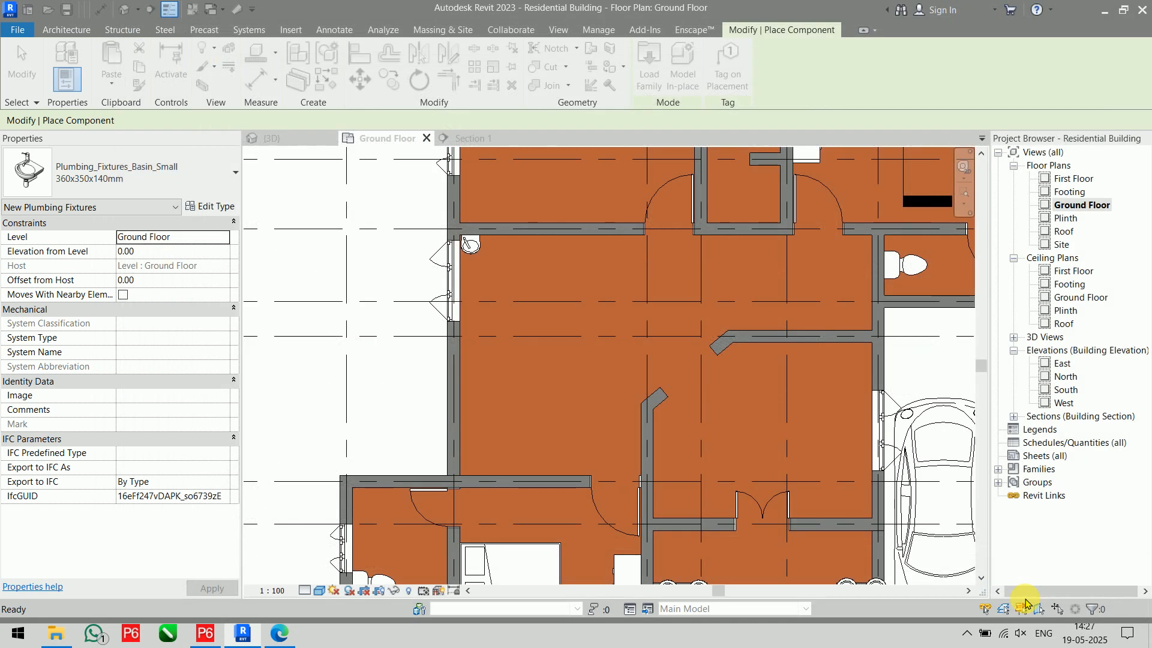
- Place the 400x500x125mm Sink_Cleaners_1 in the upper-left corner of the lower-left bathroom, with its tap side against the upper wall
{"action": "scroll", "coordinate": [399, 510], "scroll_direction": "up", "scroll_amount": 4}
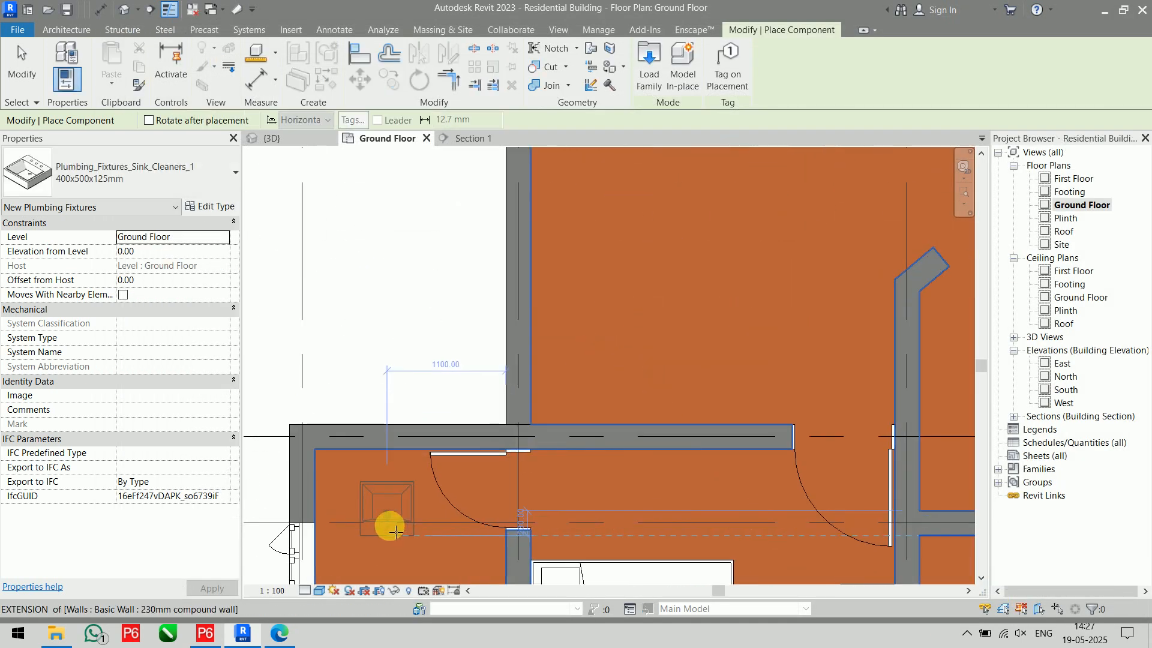
{"action": "scroll", "coordinate": [394, 488], "scroll_direction": "up", "scroll_amount": 1}
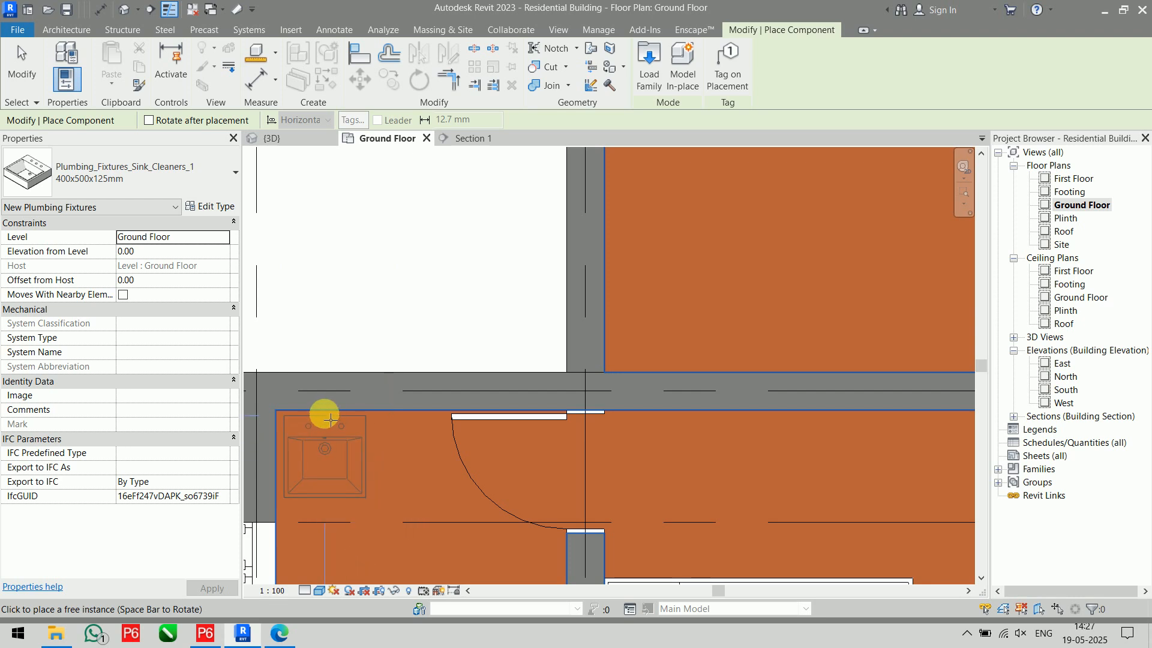
{"action": "left_click", "coordinate": [329, 418]}
{"action": "scroll", "coordinate": [432, 378], "scroll_direction": "down", "scroll_amount": 5}
- Check the workbook plan and place Sink_Cleaners_1 against the lower wall of the bathroom above the car, about 700 mm from its right wall
{"action": "scroll", "coordinate": [549, 387], "scroll_direction": "up", "scroll_amount": 6}
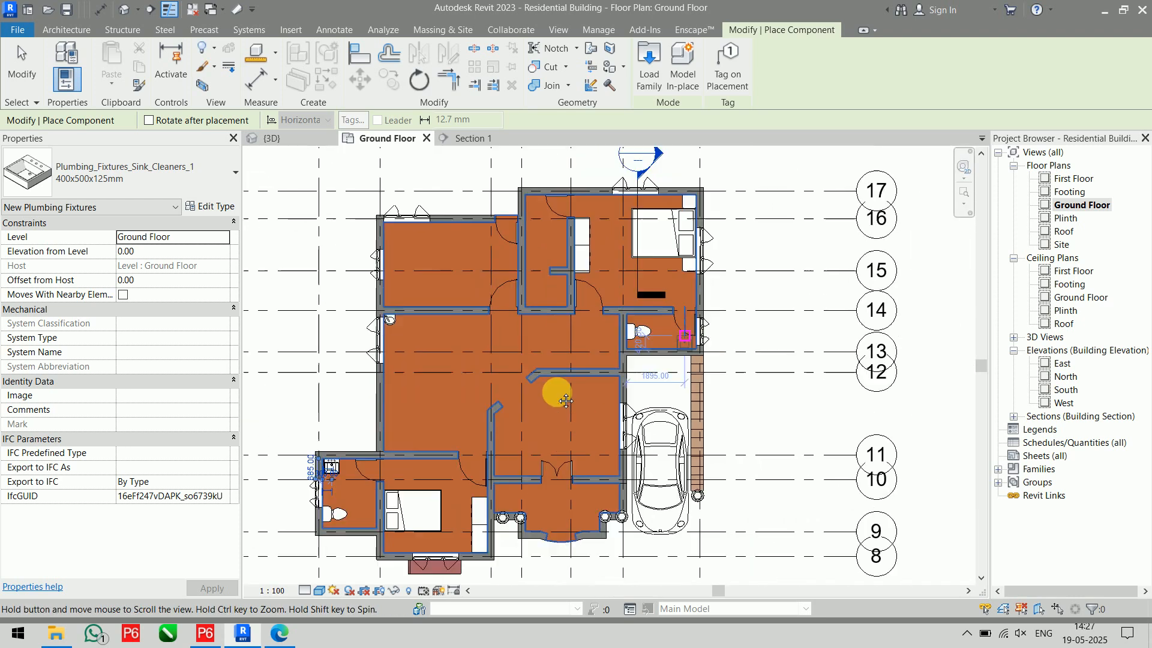
{"action": "scroll", "coordinate": [540, 372], "scroll_direction": "up", "scroll_amount": 2}
{"action": "key", "text": "alt+Tab"}
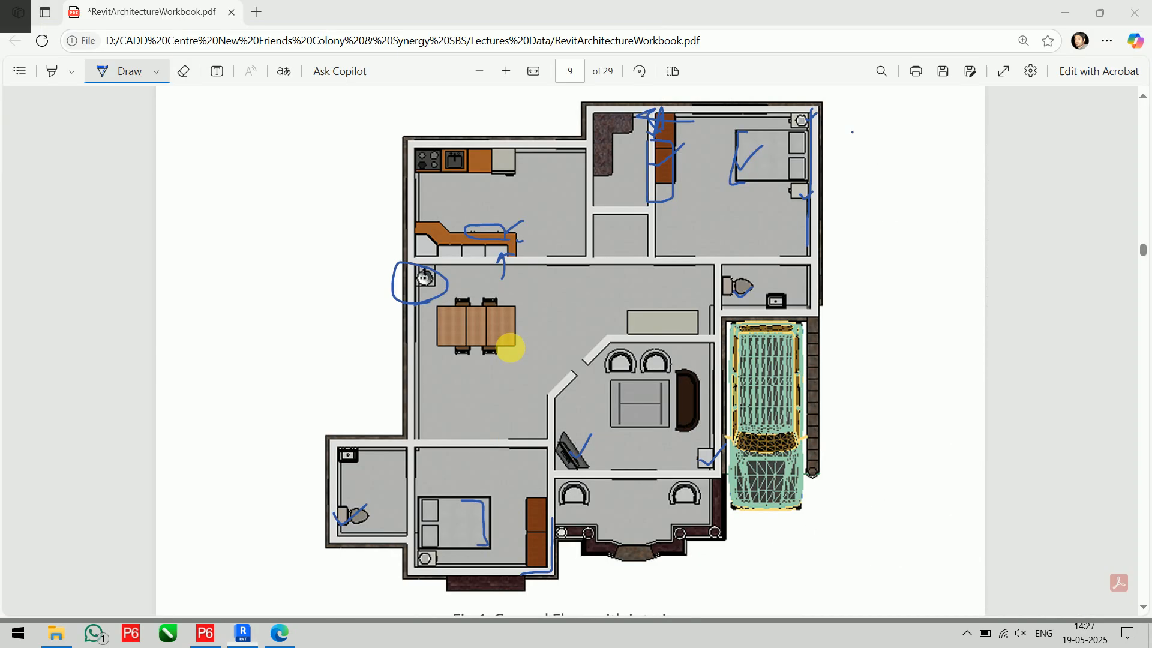
{"action": "key", "text": "alt+Tab"}
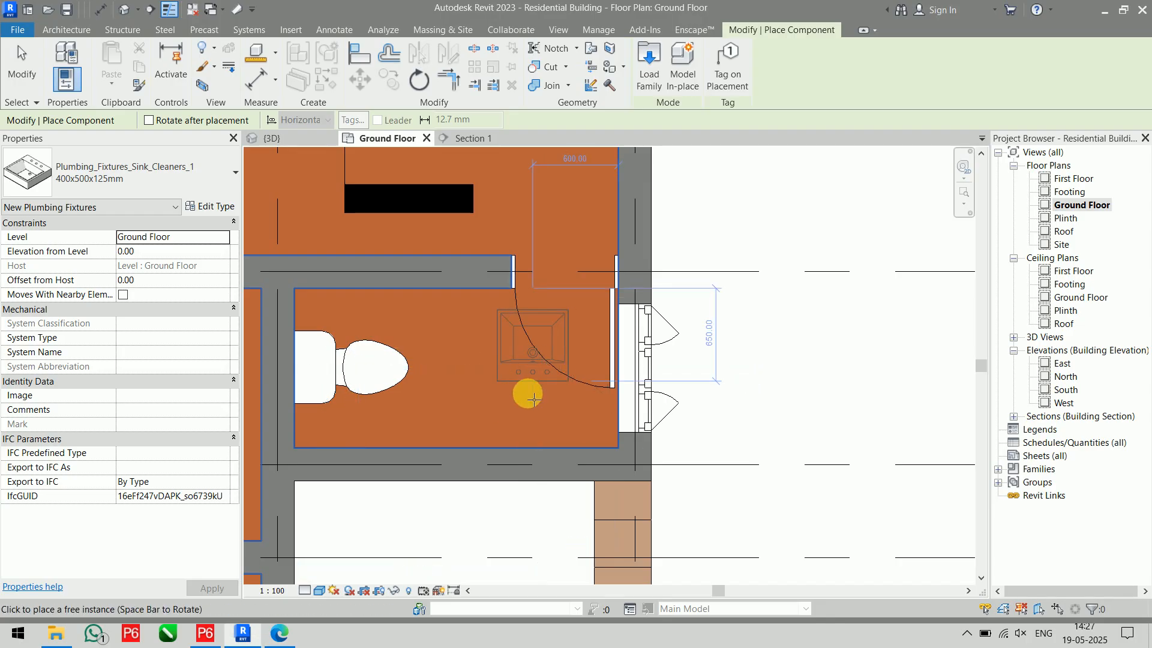
{"action": "left_click", "coordinate": [519, 442]}
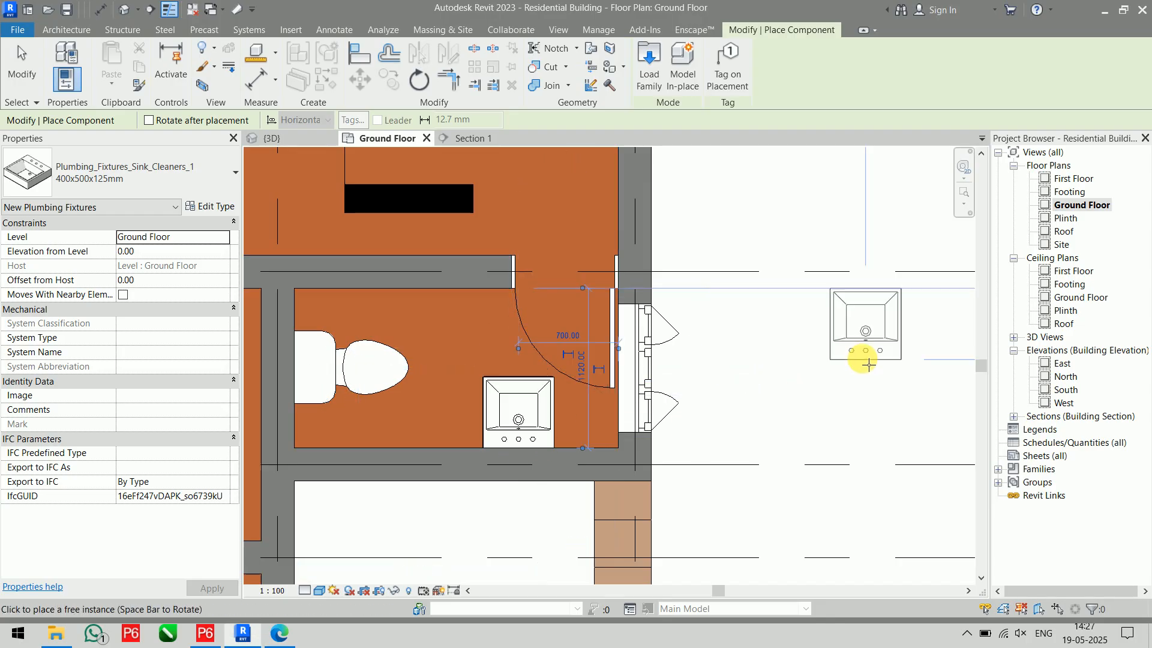
{"action": "scroll", "coordinate": [863, 363], "scroll_direction": "down", "scroll_amount": 2}
{"action": "scroll", "coordinate": [868, 362], "scroll_direction": "down", "scroll_amount": 3}
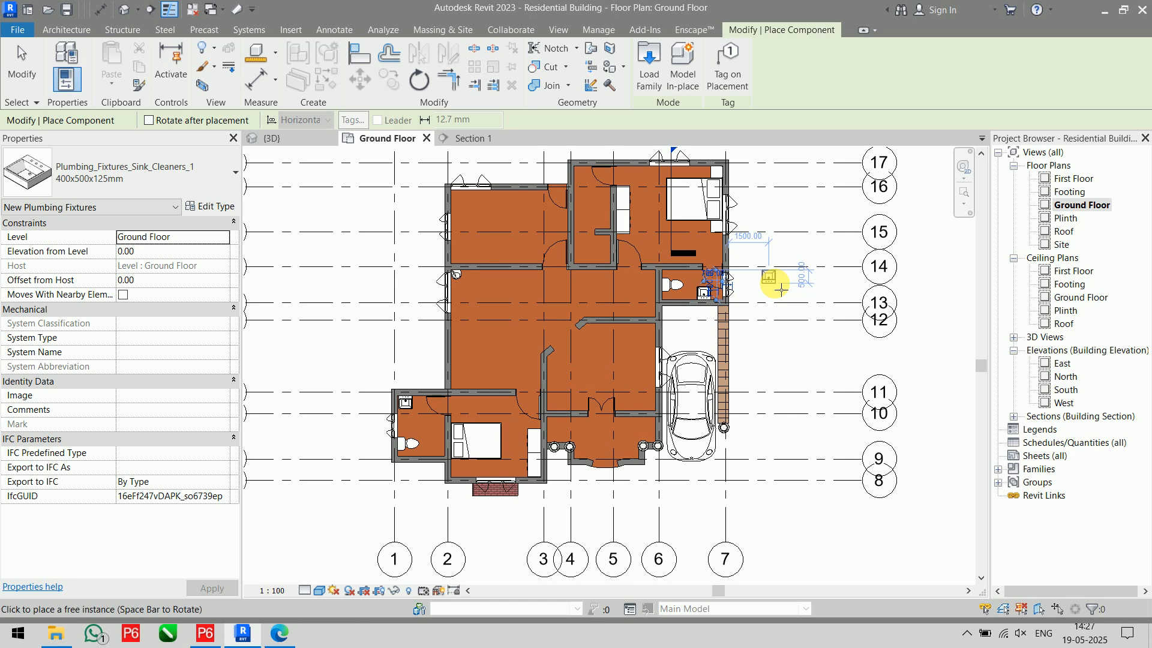
- Finish placing the sinks, move Section 1 down through the bathroom above the car, and inspect that bathroom's sink in the section view
{"action": "key", "text": "Escape"}
{"action": "key", "text": "Escape"}
{"action": "scroll", "coordinate": [727, 277], "scroll_direction": "up", "scroll_amount": 3}
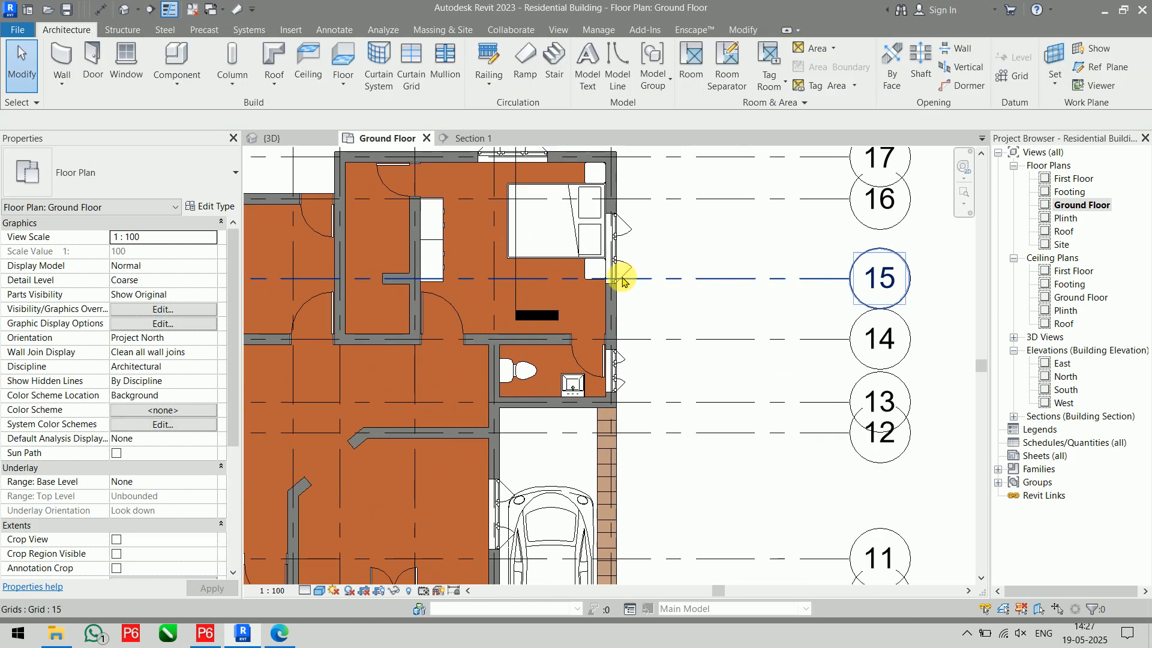
{"action": "left_click_drag", "start_coordinate": [515, 270], "coordinate": [537, 435]}
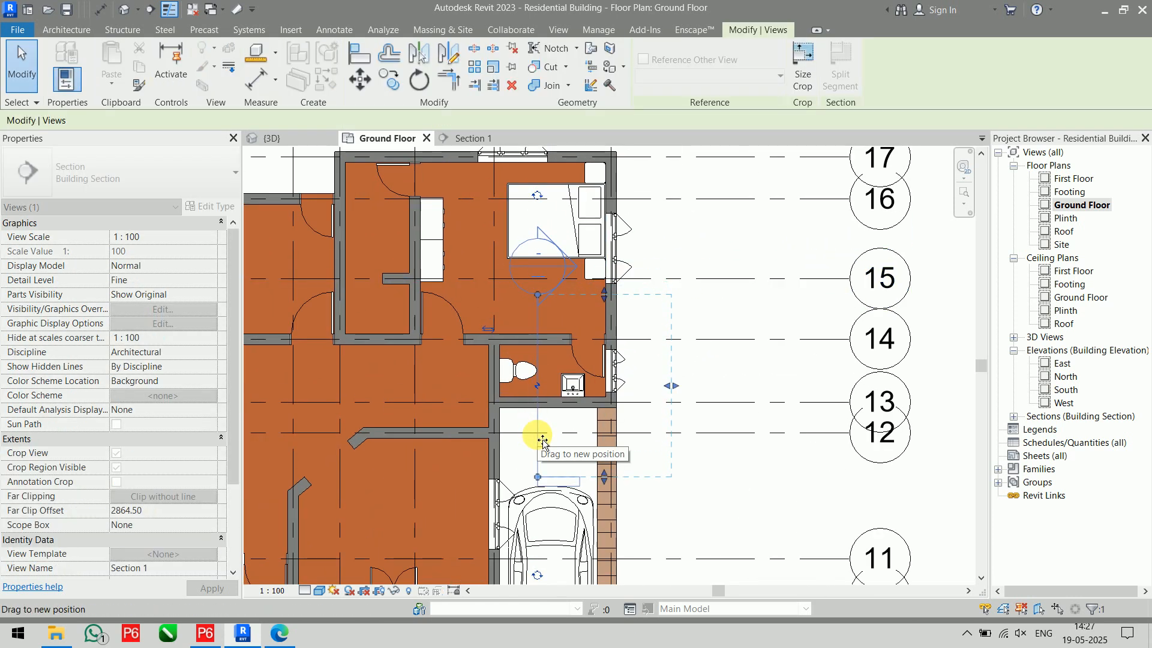
{"action": "right_click", "coordinate": [541, 440]}
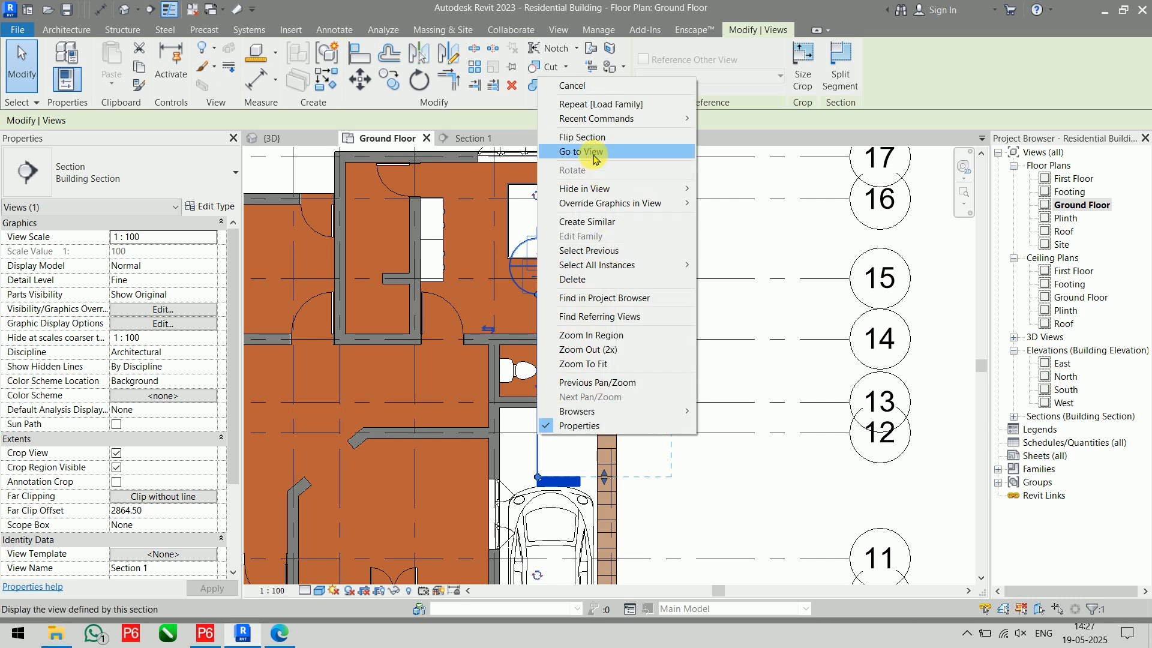
{"action": "left_click", "coordinate": [586, 159]}
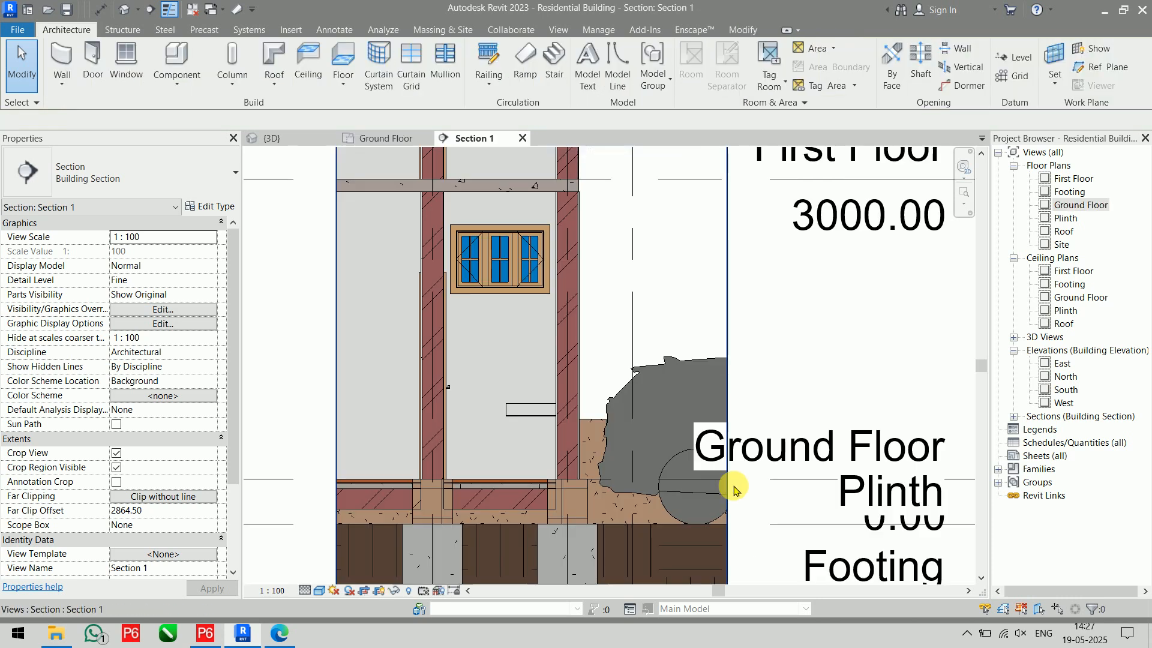
{"action": "left_click", "coordinate": [527, 410]}
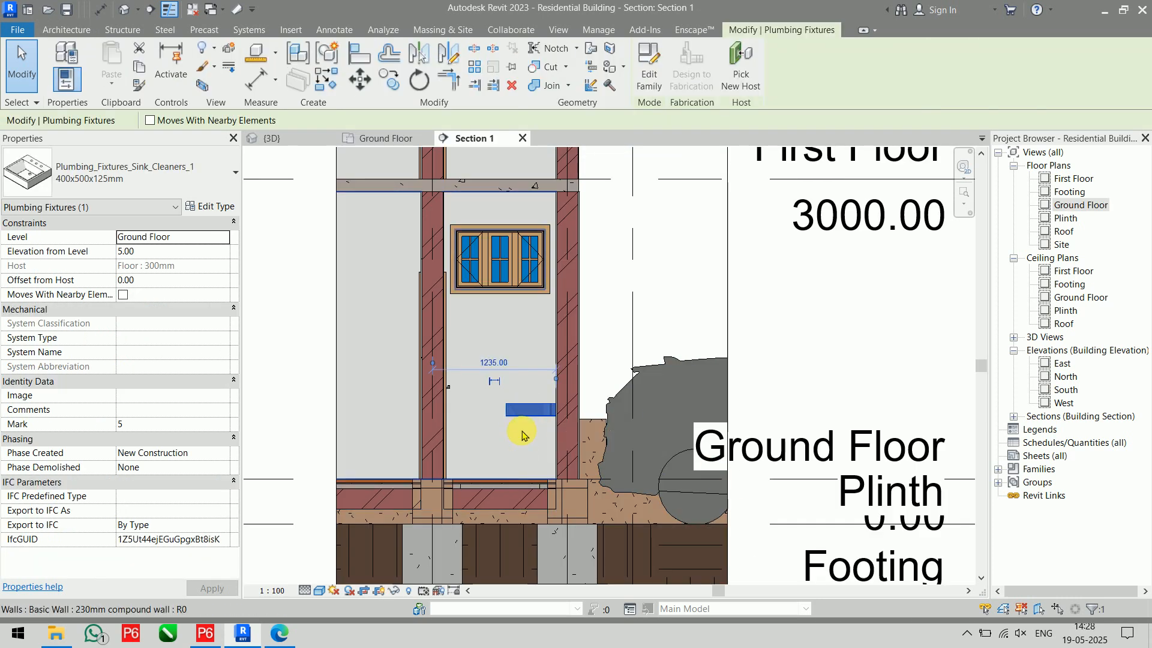
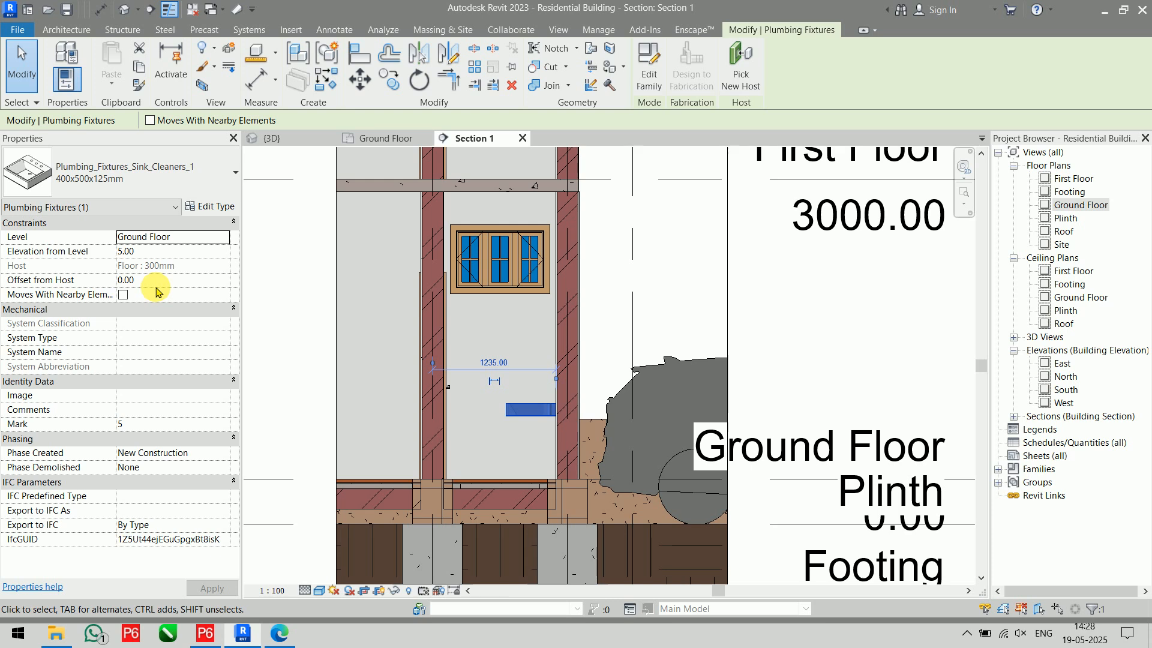
{"action": "left_click", "coordinate": [757, 318]}
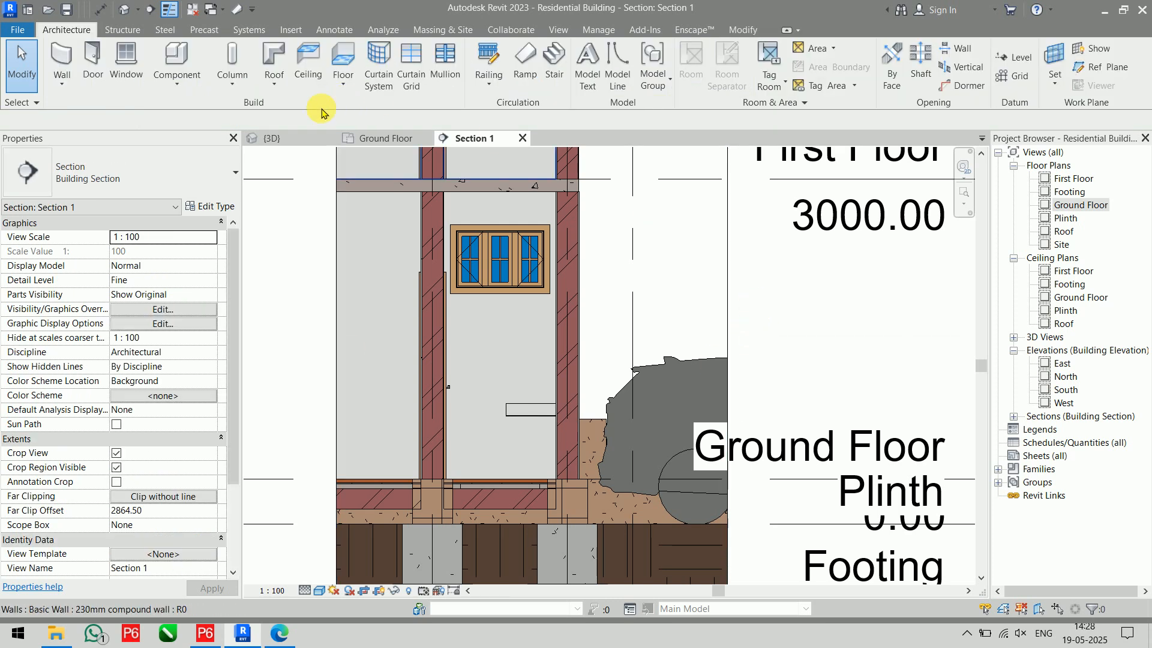
- Turn on the section box in the {3D} view and, seen from the front, pull its right side in just beyond grid 7
{"action": "left_click", "coordinate": [281, 140]}
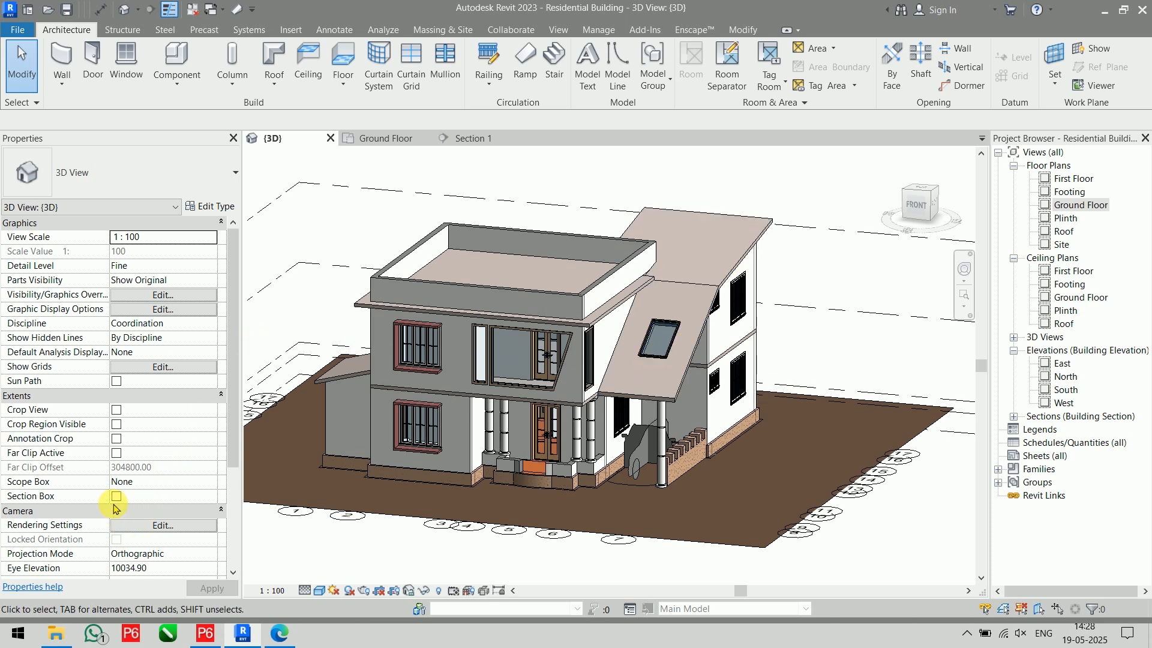
{"action": "left_click", "coordinate": [922, 207]}
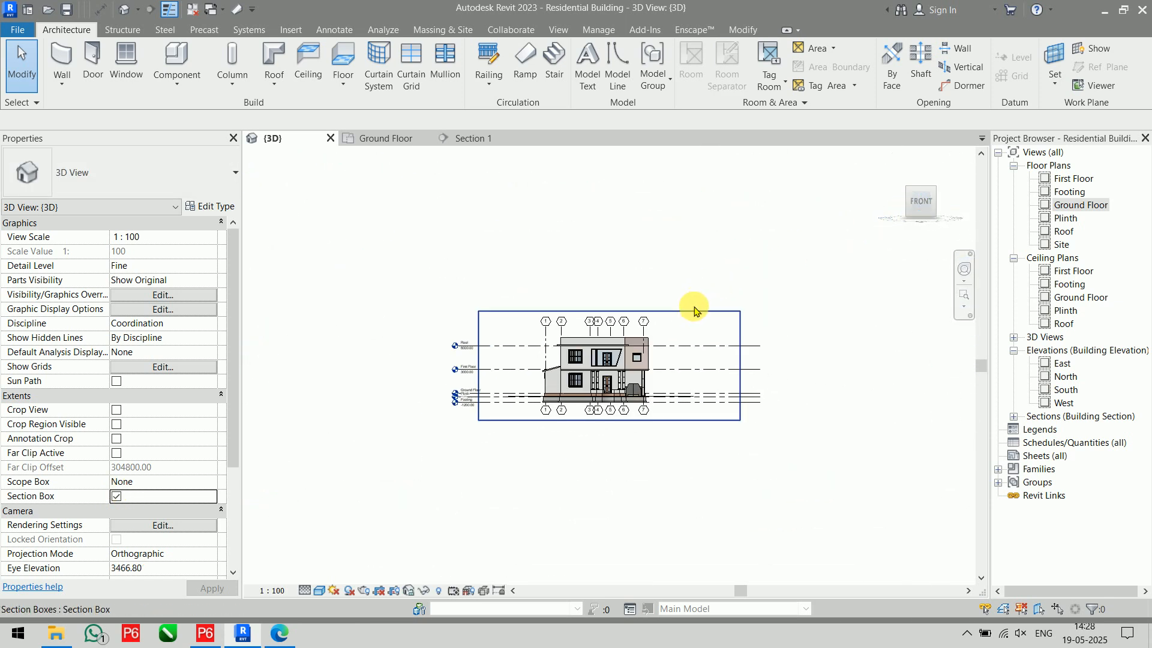
{"action": "left_click", "coordinate": [687, 311]}
{"action": "left_click_drag", "start_coordinate": [478, 366], "coordinate": [528, 370]}
{"action": "scroll", "coordinate": [684, 397], "scroll_direction": "up", "scroll_amount": 3}
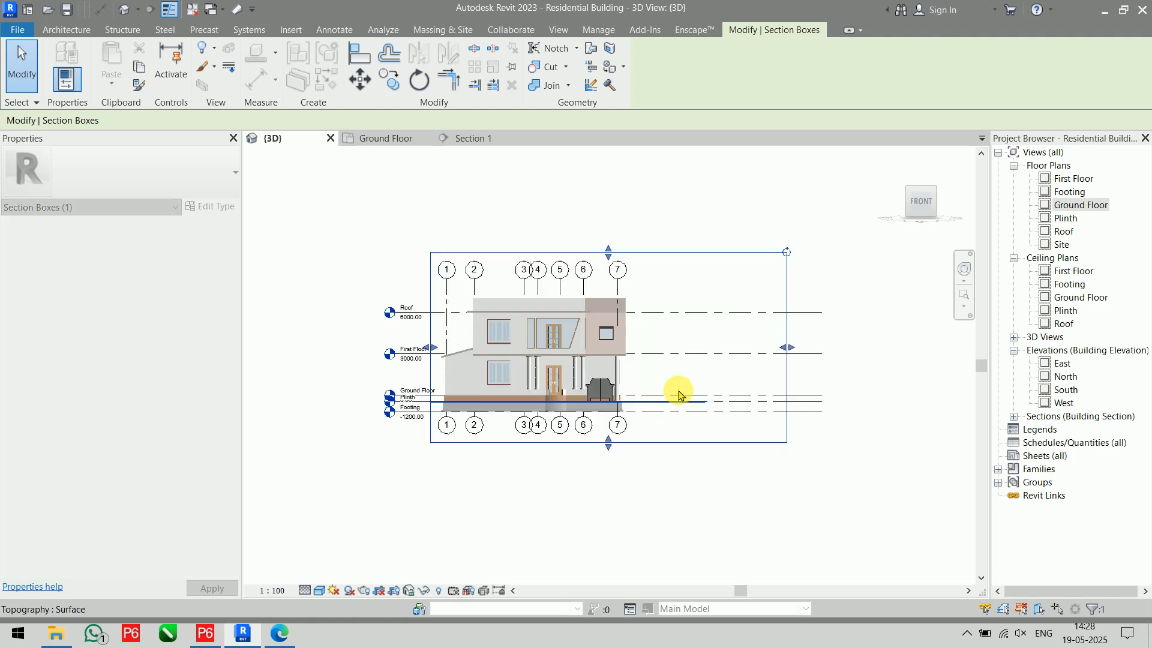
{"action": "left_click_drag", "start_coordinate": [783, 347], "coordinate": [645, 358]}
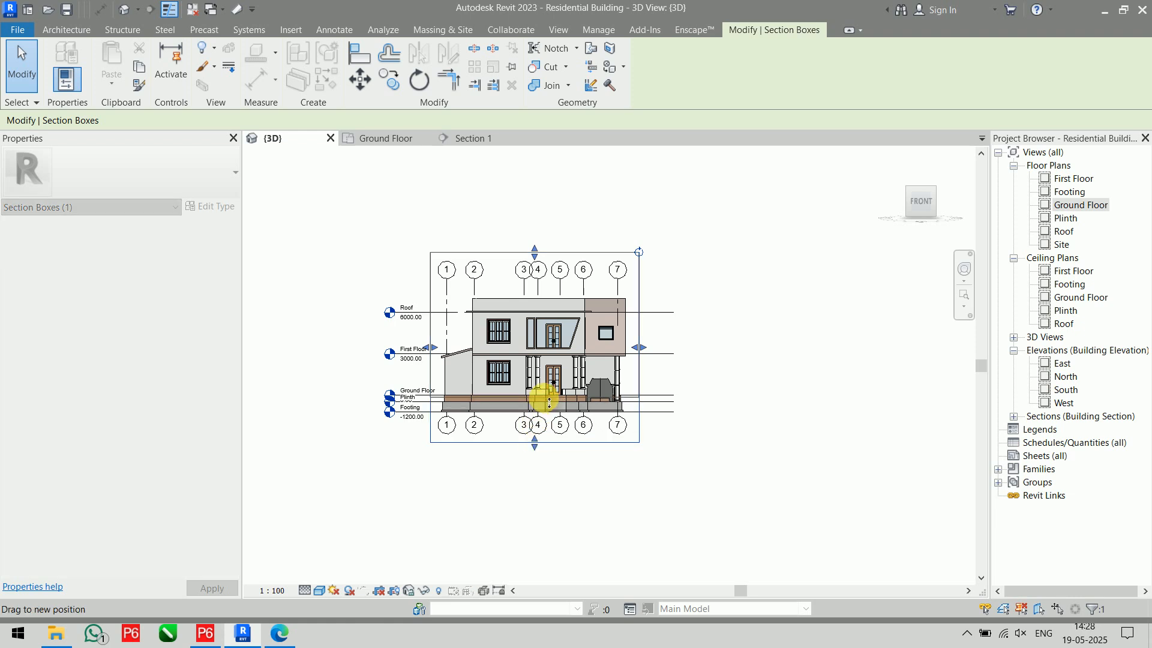
- Raise the section box's bottom to about the Ground Floor level and lower its top to about the First Floor level
{"action": "left_click_drag", "start_coordinate": [549, 403], "coordinate": [547, 398]}
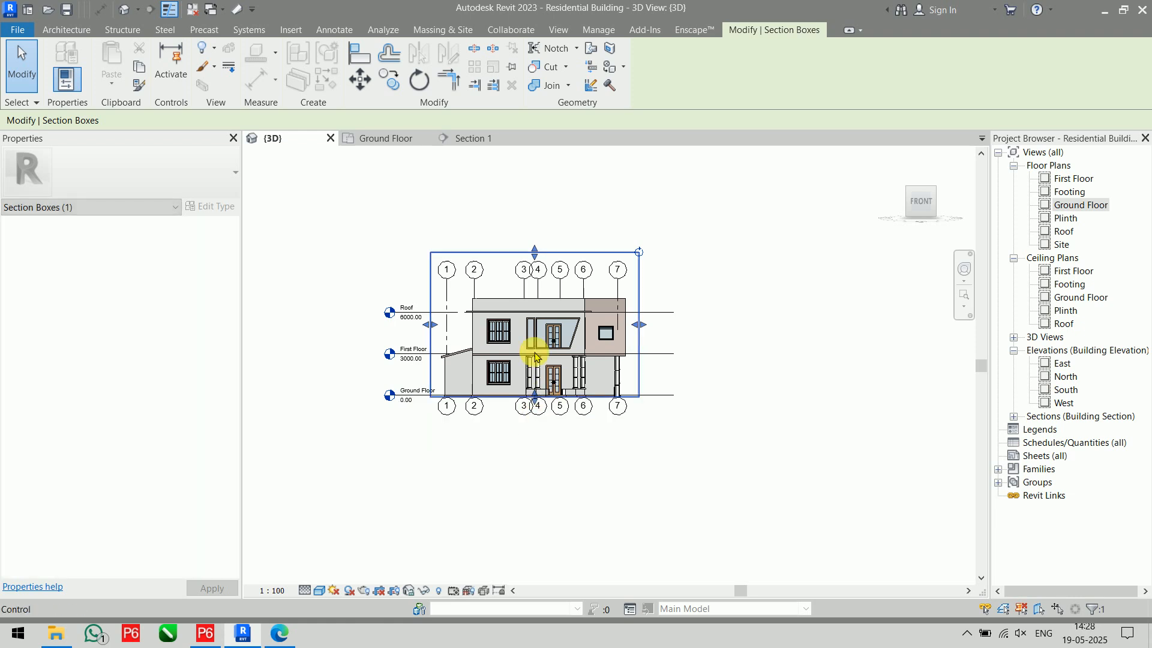
{"action": "scroll", "coordinate": [524, 314], "scroll_direction": "up", "scroll_amount": 3}
{"action": "left_click_drag", "start_coordinate": [546, 206], "coordinate": [553, 387]}
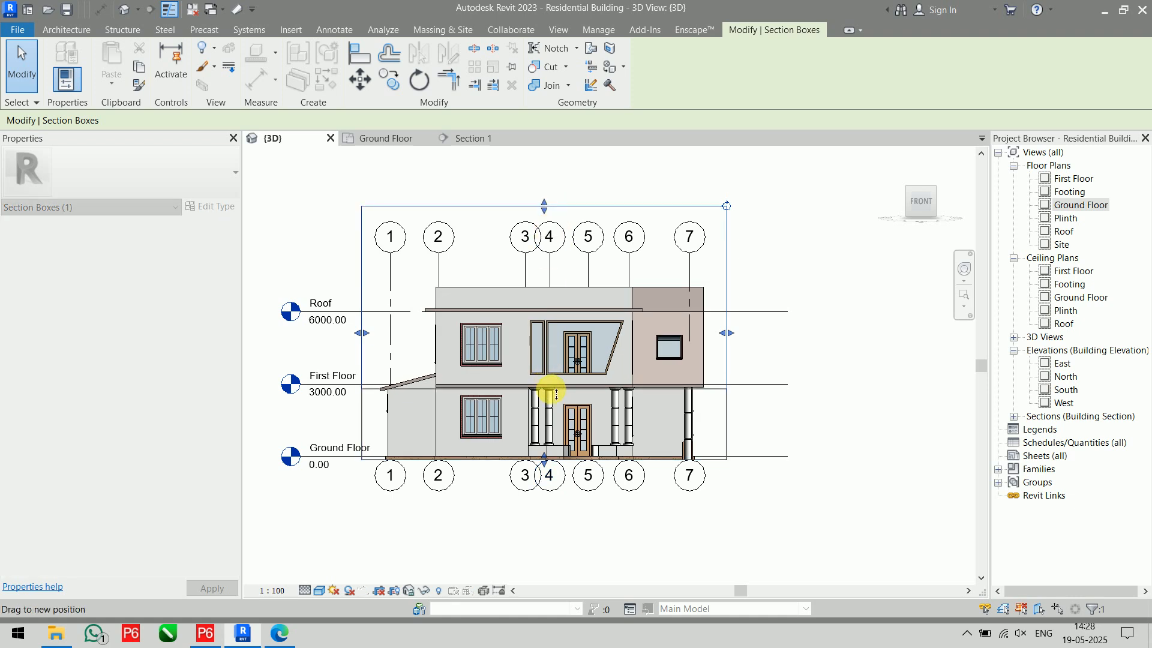
{"action": "left_click_drag", "start_coordinate": [552, 391], "coordinate": [553, 388]}
{"action": "left_click", "coordinate": [853, 499]}
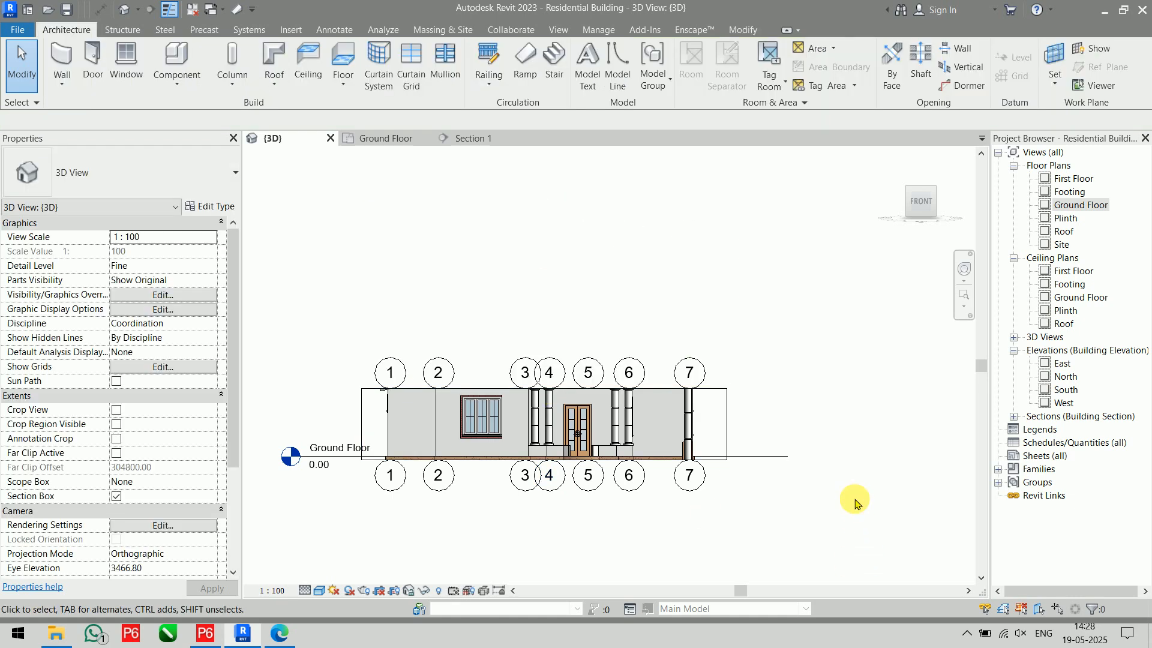
- From the right side view, pull the section box's front and back in close to the building and return to a corner view
{"action": "left_click", "coordinate": [946, 207]}
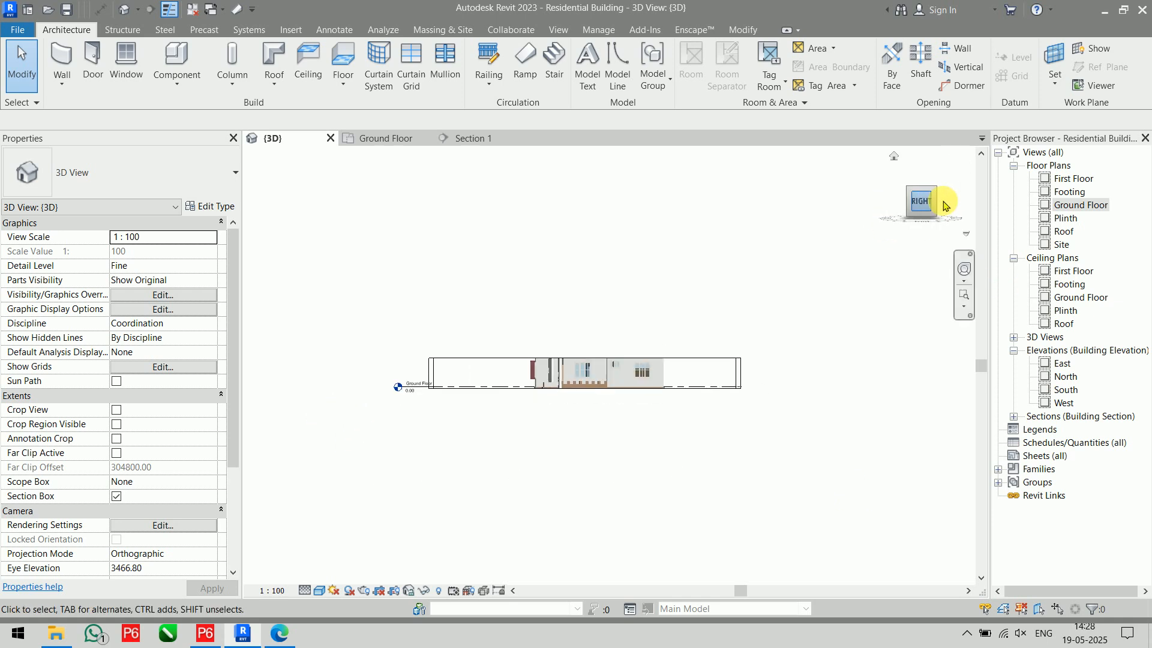
{"action": "left_click", "coordinate": [768, 360]}
{"action": "left_click_drag", "start_coordinate": [760, 367], "coordinate": [692, 372]}
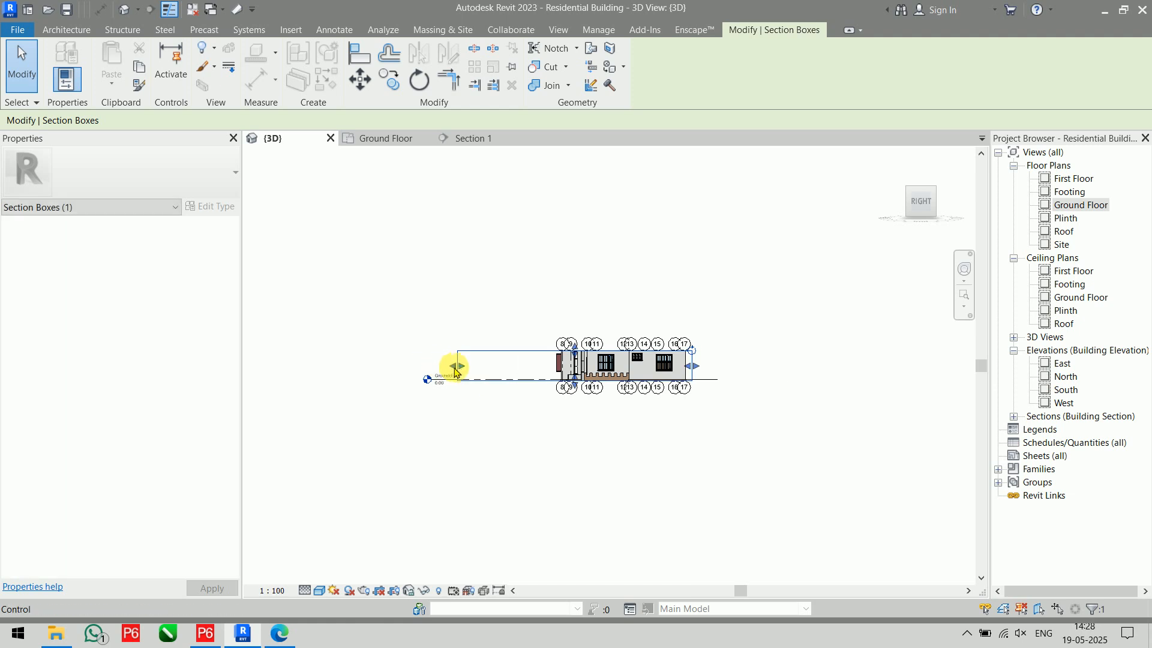
{"action": "left_click_drag", "start_coordinate": [455, 366], "coordinate": [555, 369]}
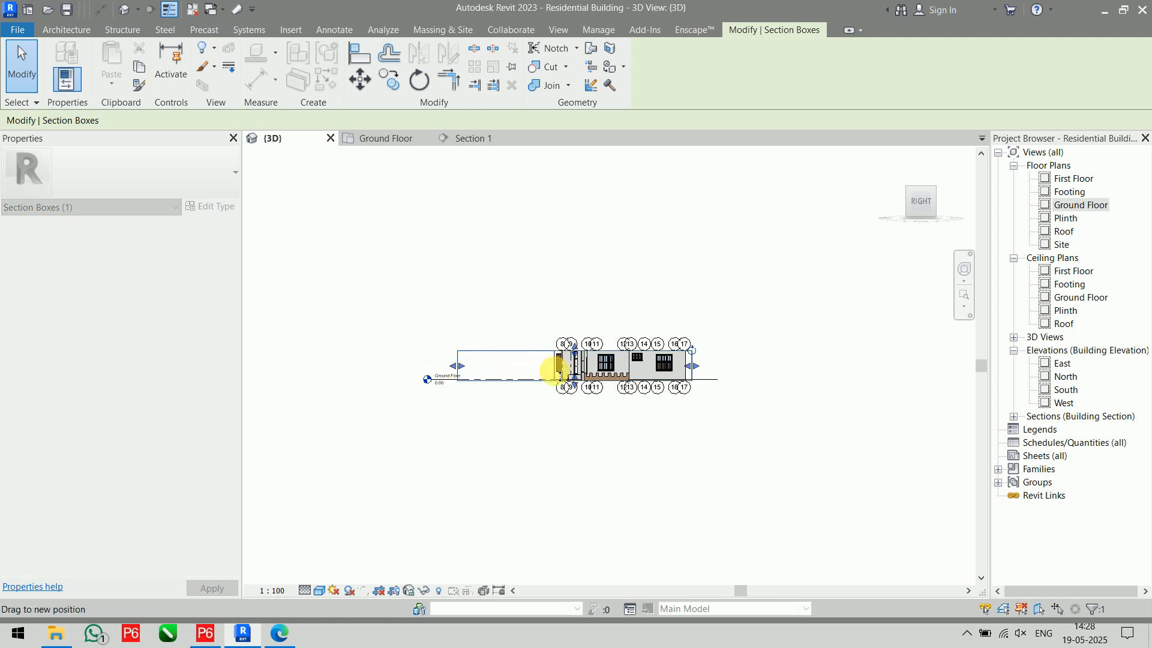
{"action": "left_click", "coordinate": [586, 488]}
{"action": "left_click", "coordinate": [906, 186]}
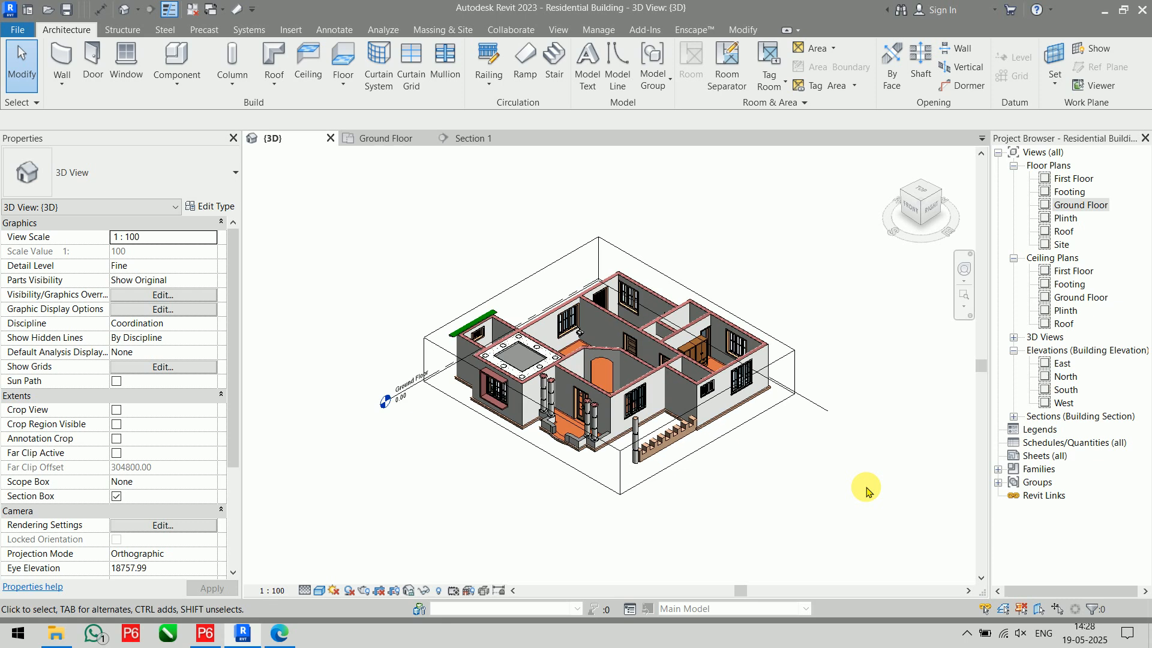
- Lower the section box's top slightly to cut away the slab over the front bedroom and bathroom, and inspect the ground-floor rooms from several angles
{"action": "scroll", "coordinate": [528, 323], "scroll_direction": "up", "scroll_amount": 6}
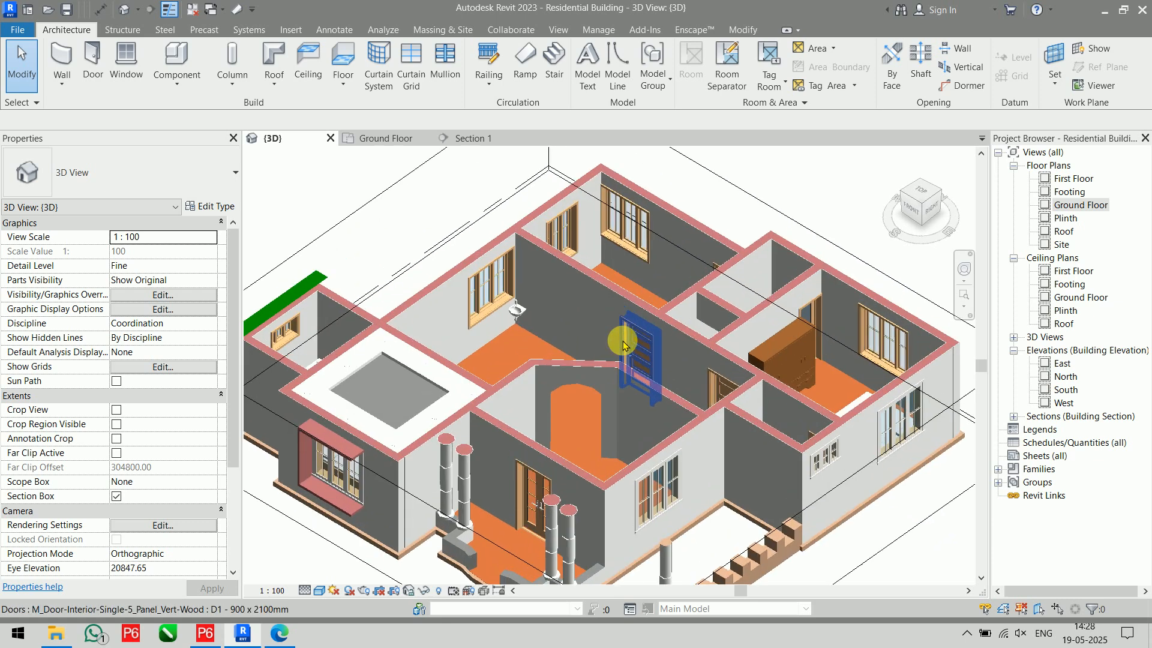
{"action": "scroll", "coordinate": [498, 315], "scroll_direction": "down", "scroll_amount": 6}
{"action": "left_click", "coordinate": [558, 201]}
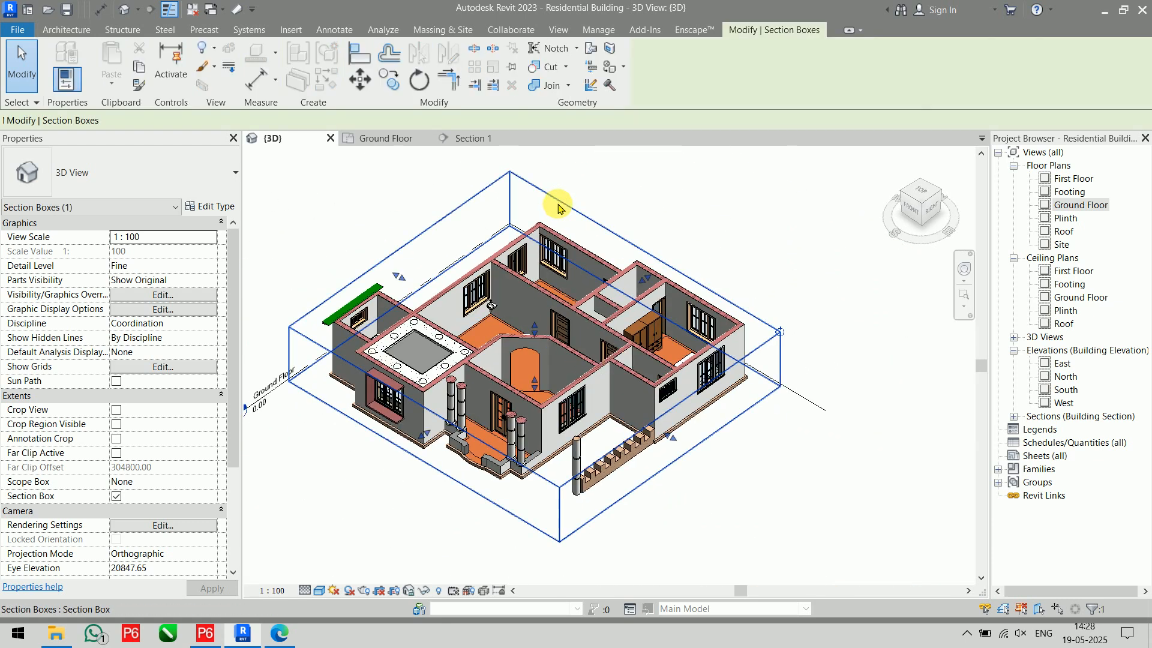
{"action": "left_click_drag", "start_coordinate": [536, 336], "coordinate": [539, 345]}
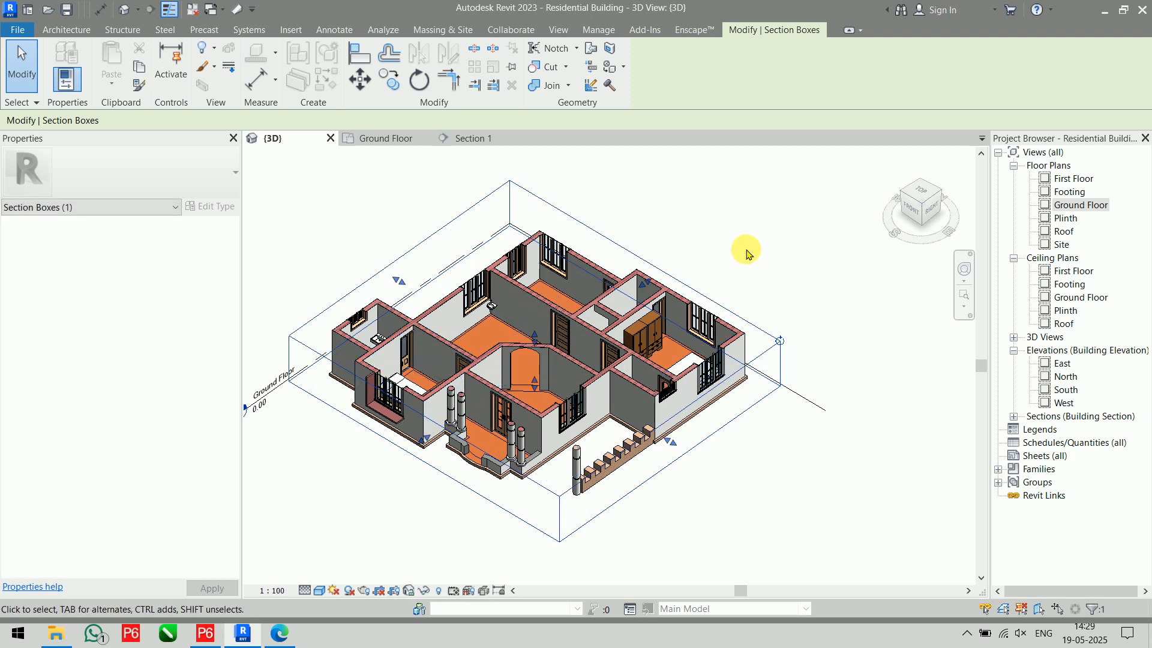
{"action": "left_click", "coordinate": [741, 228]}
{"action": "middle_click_drag", "start_coordinate": [740, 226], "coordinate": [707, 304], "text": "shift"}
{"action": "scroll", "coordinate": [660, 442], "scroll_direction": "up", "scroll_amount": 6}
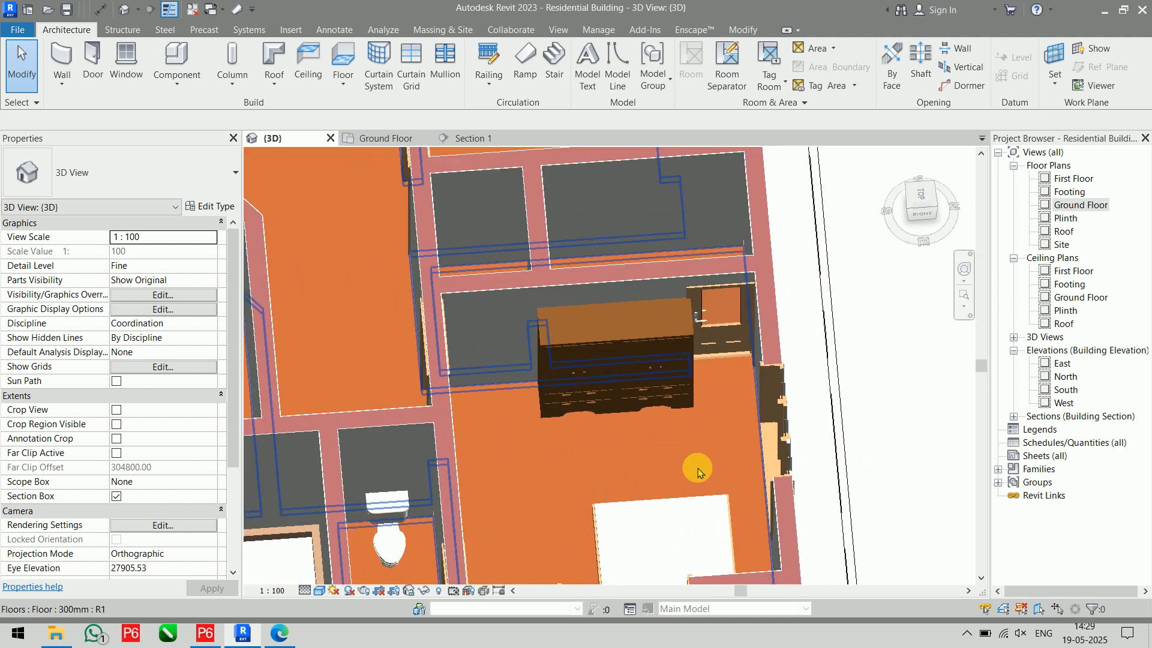
{"action": "scroll", "coordinate": [630, 329], "scroll_direction": "down", "scroll_amount": 5}
{"action": "middle_click_drag", "start_coordinate": [636, 334], "coordinate": [587, 318], "text": "shift"}
{"action": "middle_click_drag", "start_coordinate": [593, 363], "coordinate": [625, 331], "text": "shift"}
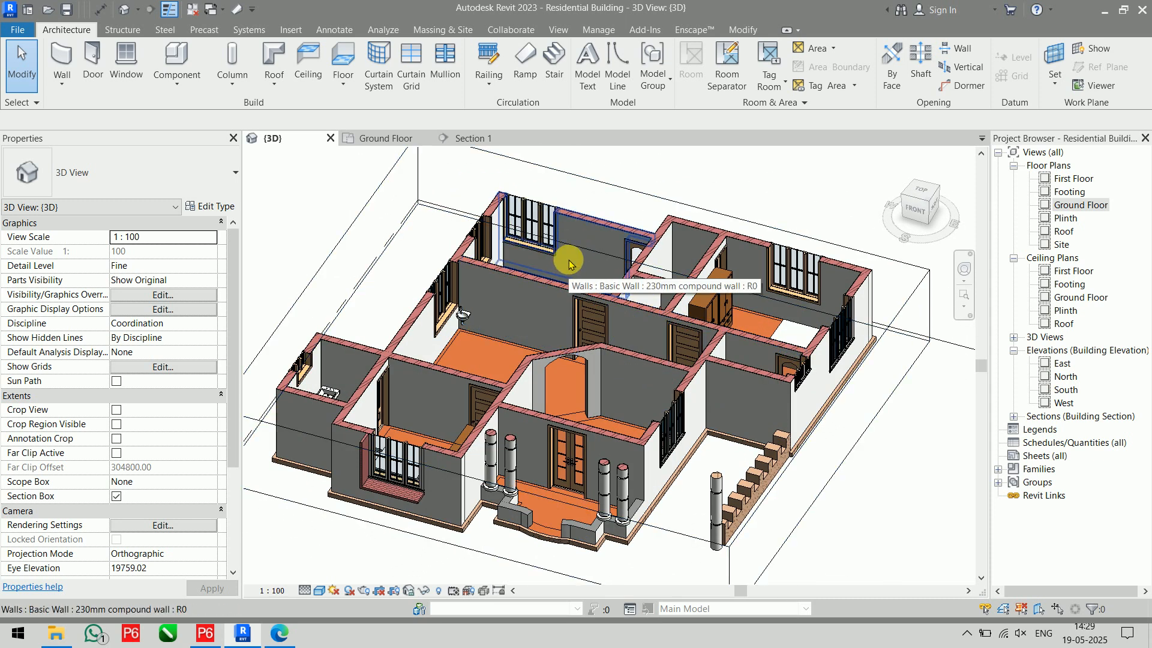
- Open the Ground Floor plan at the kitchen, switch to the workbook PDF in Edge, and outline the kitchen's upper and lower counters in ink
{"action": "double_click", "coordinate": [1079, 205]}
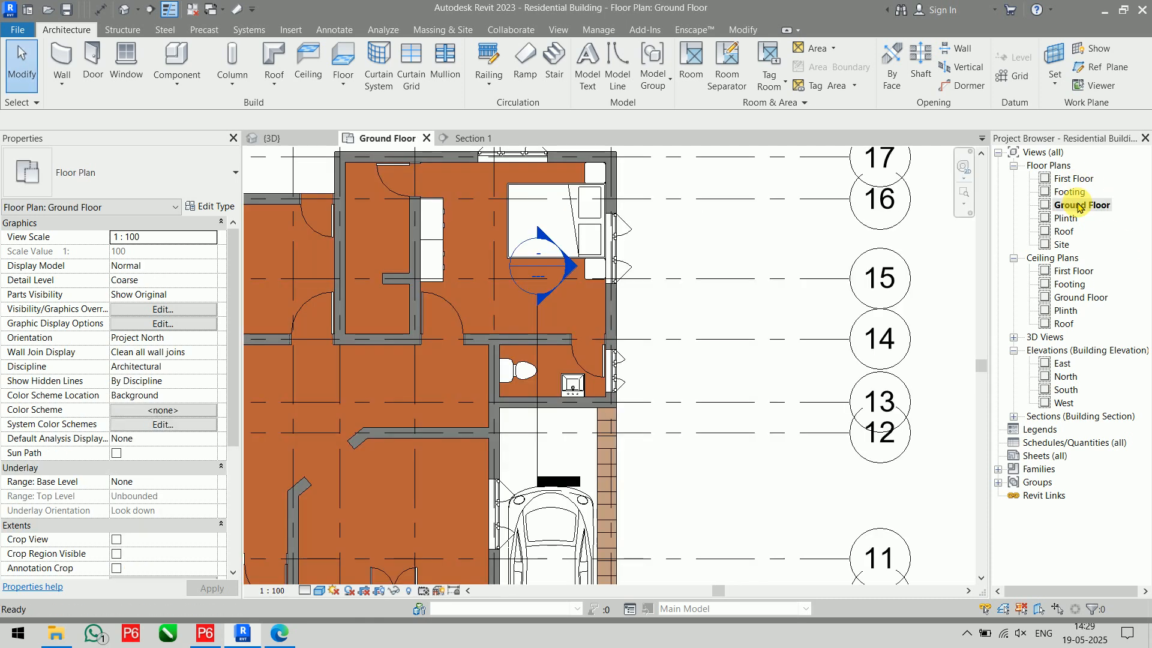
{"action": "scroll", "coordinate": [479, 369], "scroll_direction": "down", "scroll_amount": 5}
{"action": "scroll", "coordinate": [431, 367], "scroll_direction": "up", "scroll_amount": 10}
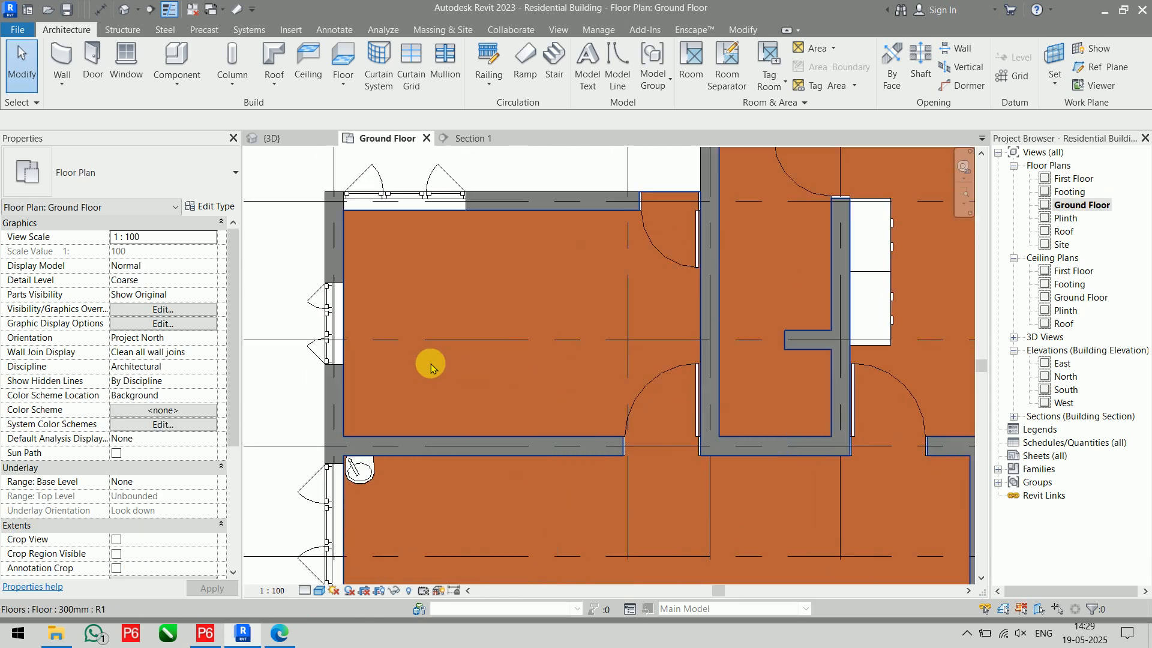
{"action": "scroll", "coordinate": [431, 367], "scroll_direction": "up", "scroll_amount": 2}
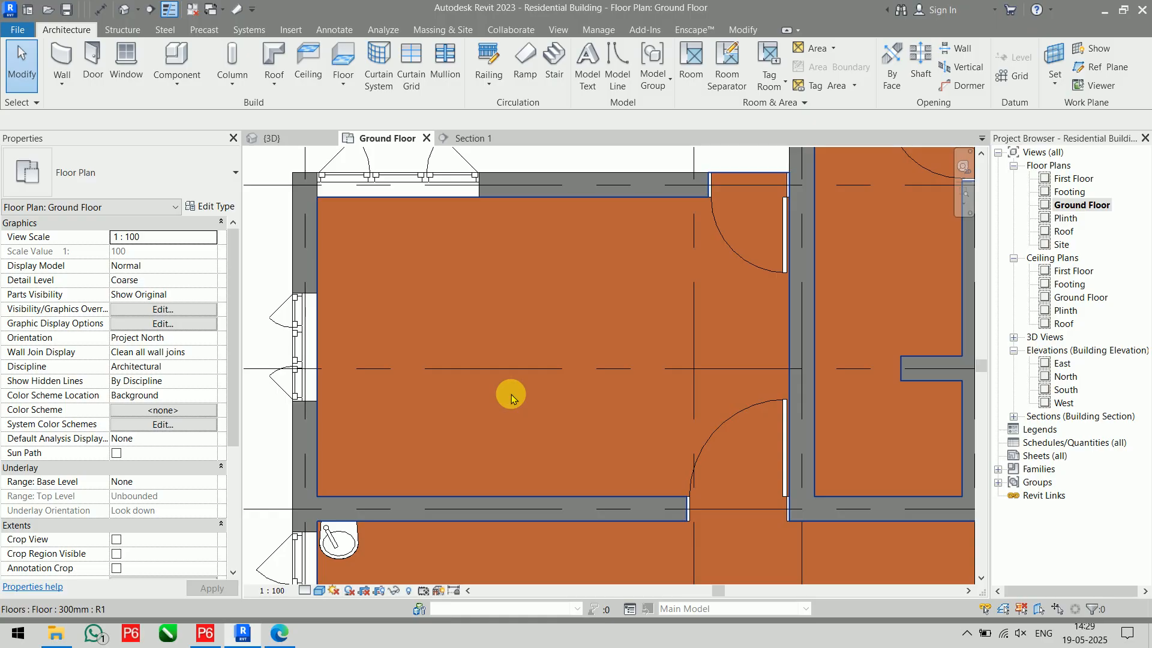
{"action": "key", "text": "alt+Tab"}
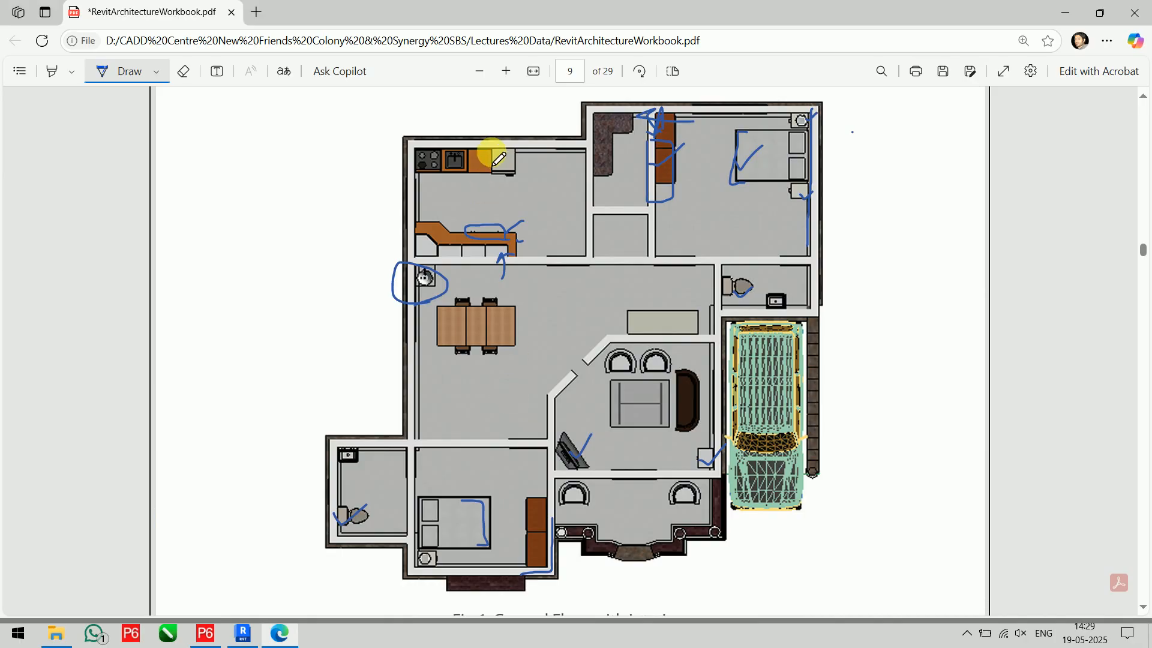
{"action": "mouse_move", "coordinate": [492, 149]}
{"action": "left_mouse_down"}
{"action": "mouse_move", "coordinate": [492, 169]}
{"action": "mouse_move", "coordinate": [451, 175]}
{"action": "mouse_move", "coordinate": [411, 154]}
{"action": "mouse_move", "coordinate": [483, 149]}
{"action": "mouse_move", "coordinate": [491, 162]}
{"action": "mouse_move", "coordinate": [478, 142]}
{"action": "left_mouse_up"}
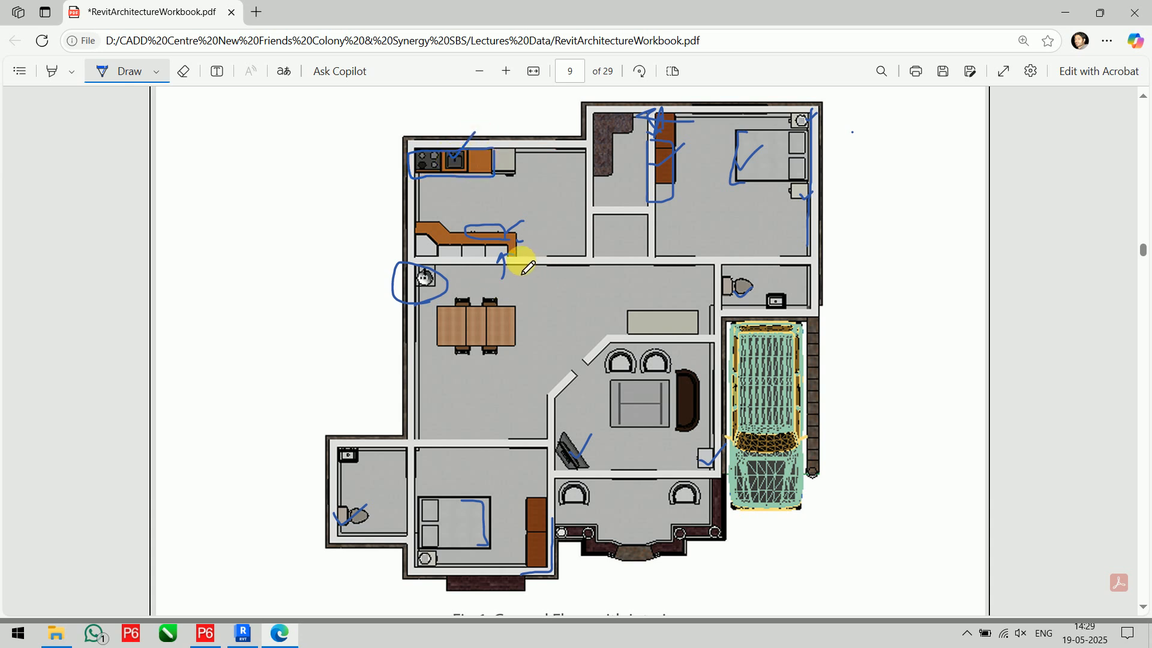
{"action": "mouse_move", "coordinate": [522, 260]}
{"action": "left_mouse_down"}
{"action": "mouse_move", "coordinate": [514, 236]}
{"action": "mouse_move", "coordinate": [412, 236]}
{"action": "mouse_move", "coordinate": [424, 263]}
{"action": "mouse_move", "coordinate": [514, 252]}
{"action": "mouse_move", "coordinate": [516, 235]}
{"action": "left_mouse_up"}
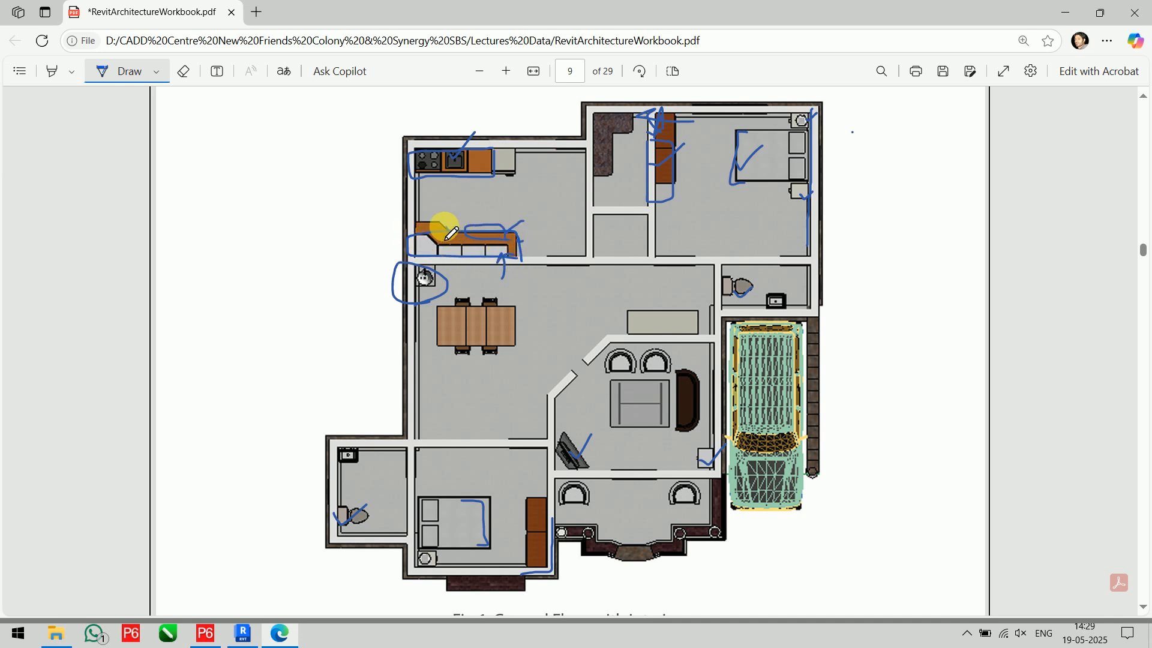
{"action": "left_click_drag", "start_coordinate": [415, 222], "coordinate": [450, 234]}
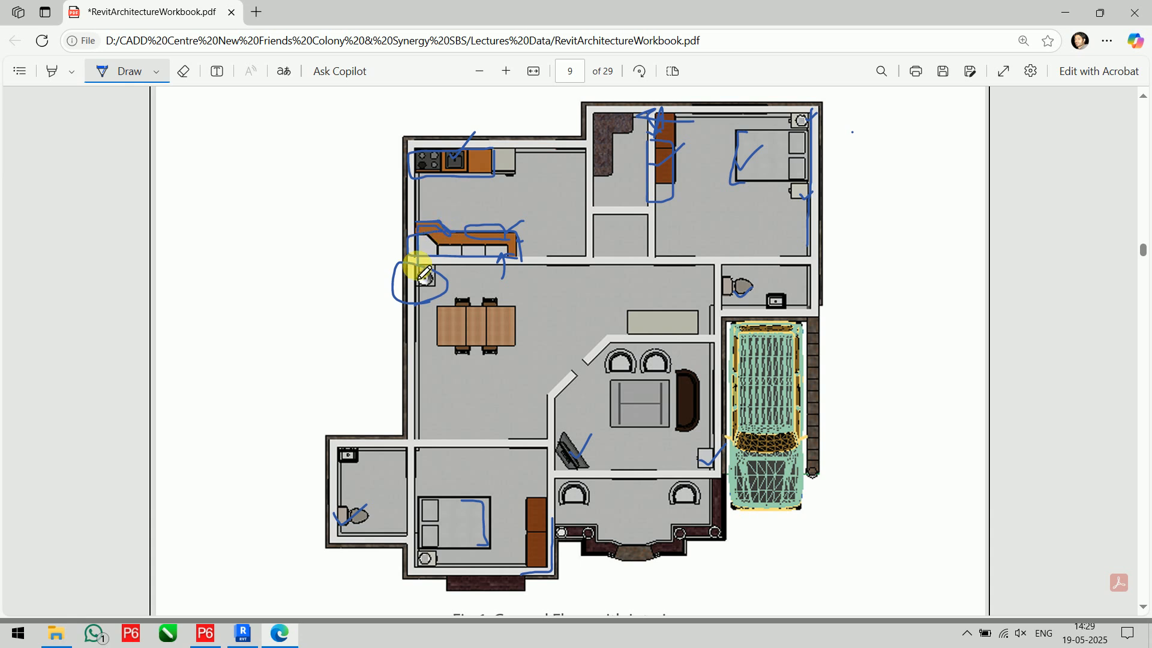
{"action": "key", "text": "alt+Tab"}
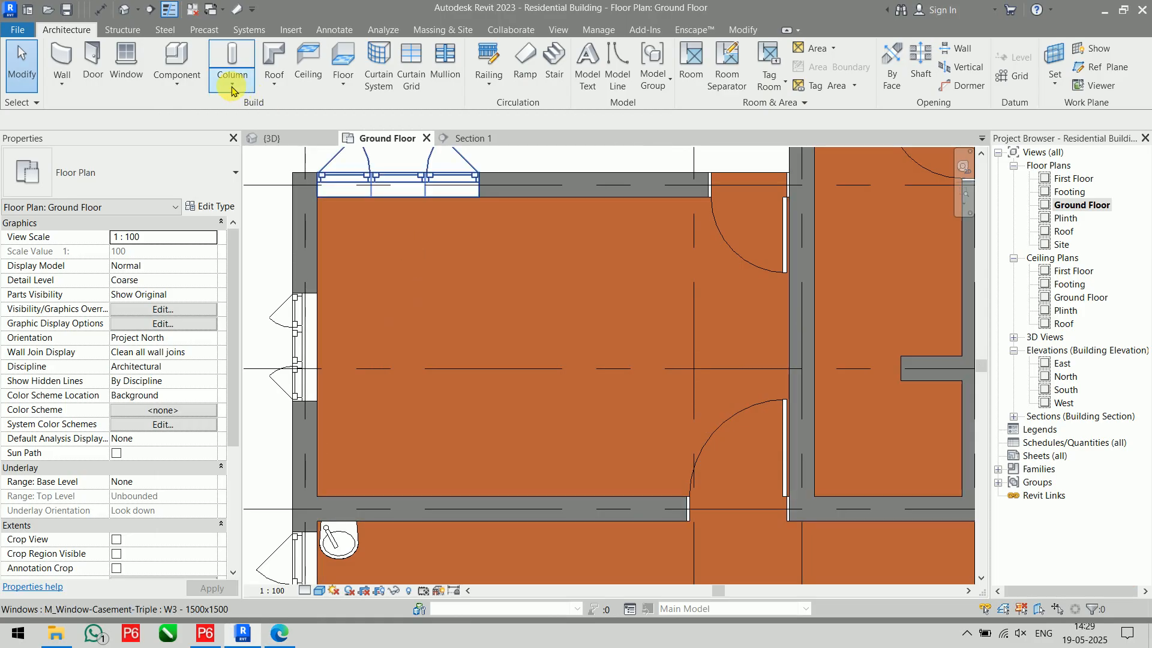
- Start placing a component and browse the UK family library for loading, checking Entourage and opening Casework's Counter Tops folder
{"action": "left_click", "coordinate": [176, 63]}
{"action": "left_click", "coordinate": [650, 66]}
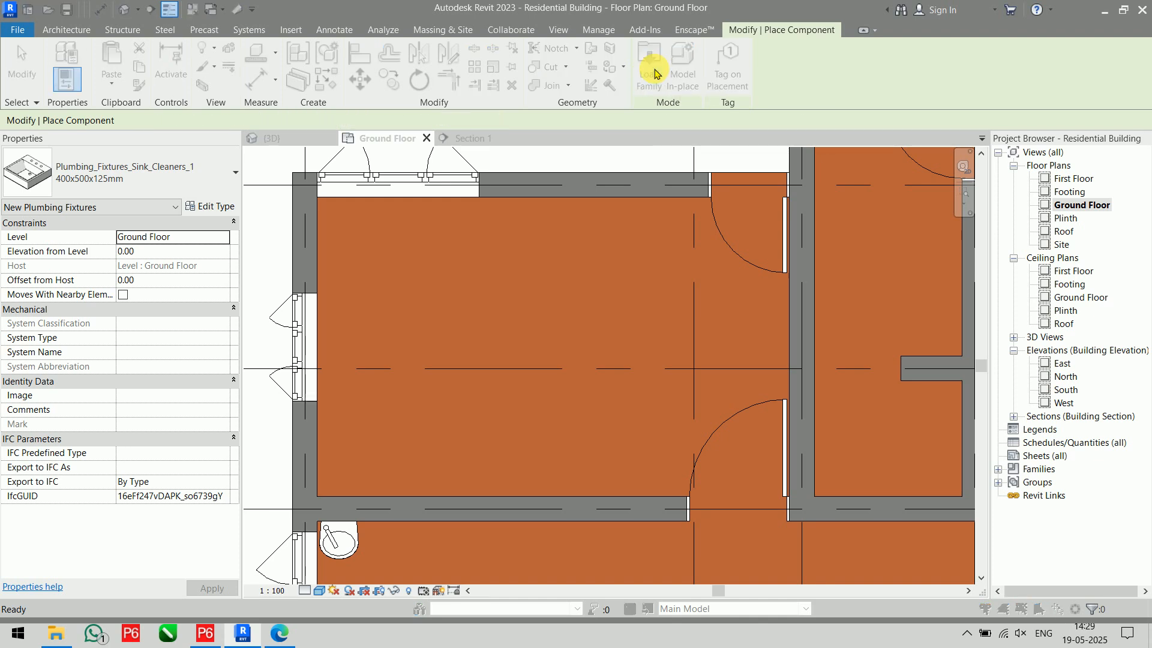
{"action": "left_click", "coordinate": [1054, 51]}
{"action": "left_click", "coordinate": [1054, 52]}
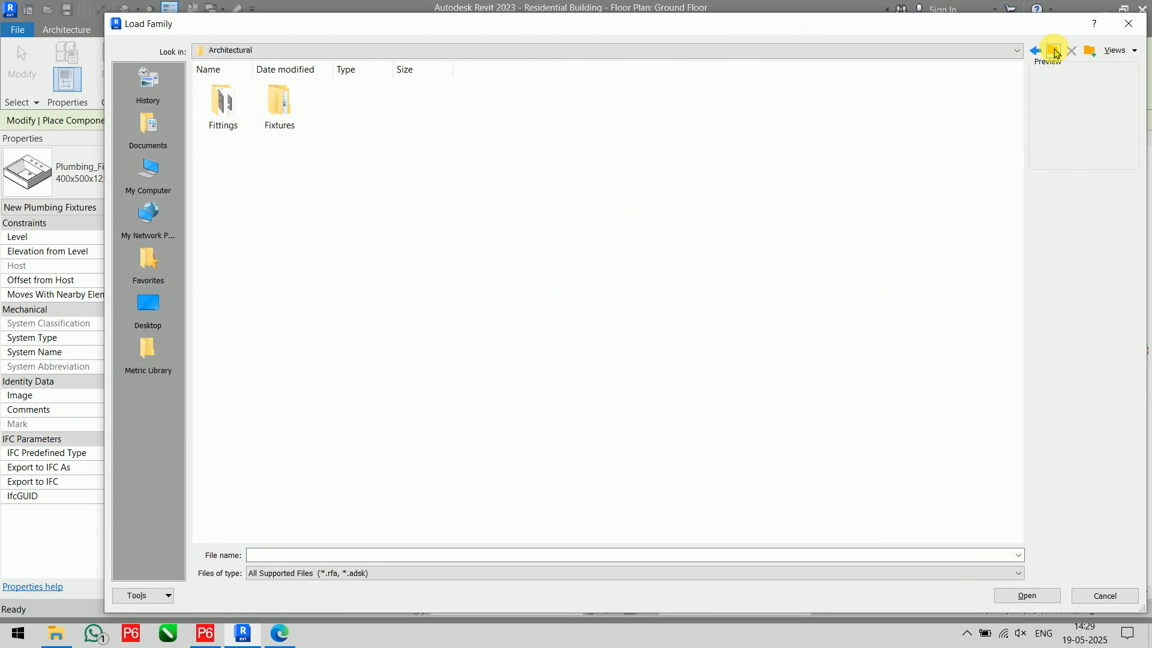
{"action": "left_click", "coordinate": [1054, 51]}
{"action": "left_click", "coordinate": [1054, 52]}
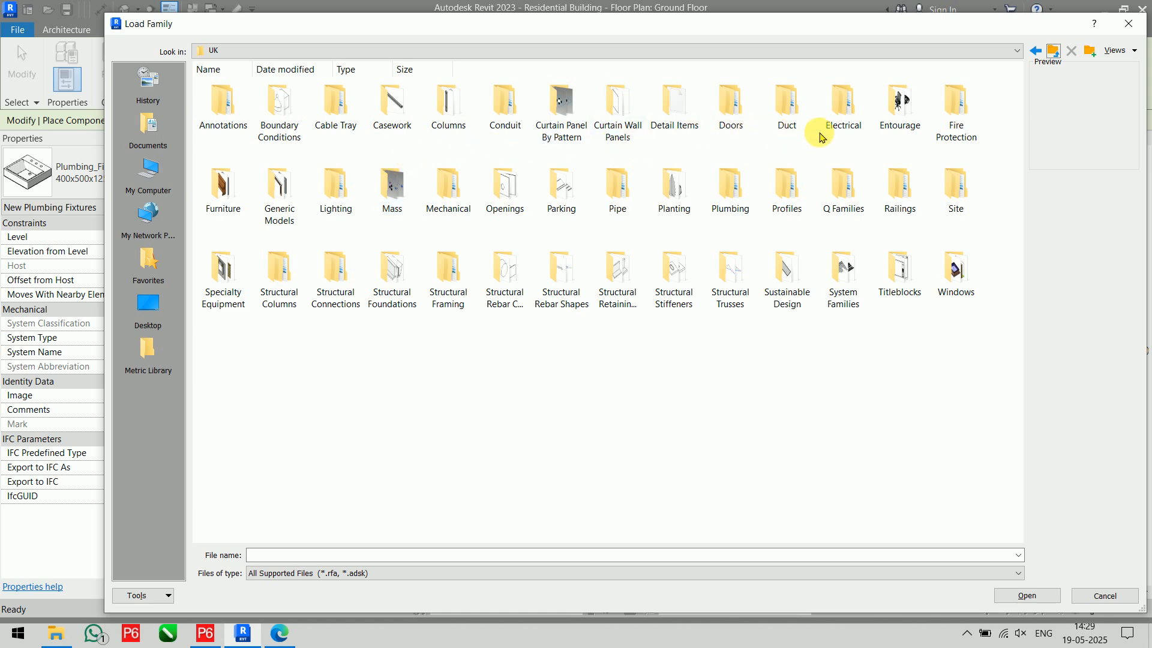
{"action": "double_click", "coordinate": [894, 125]}
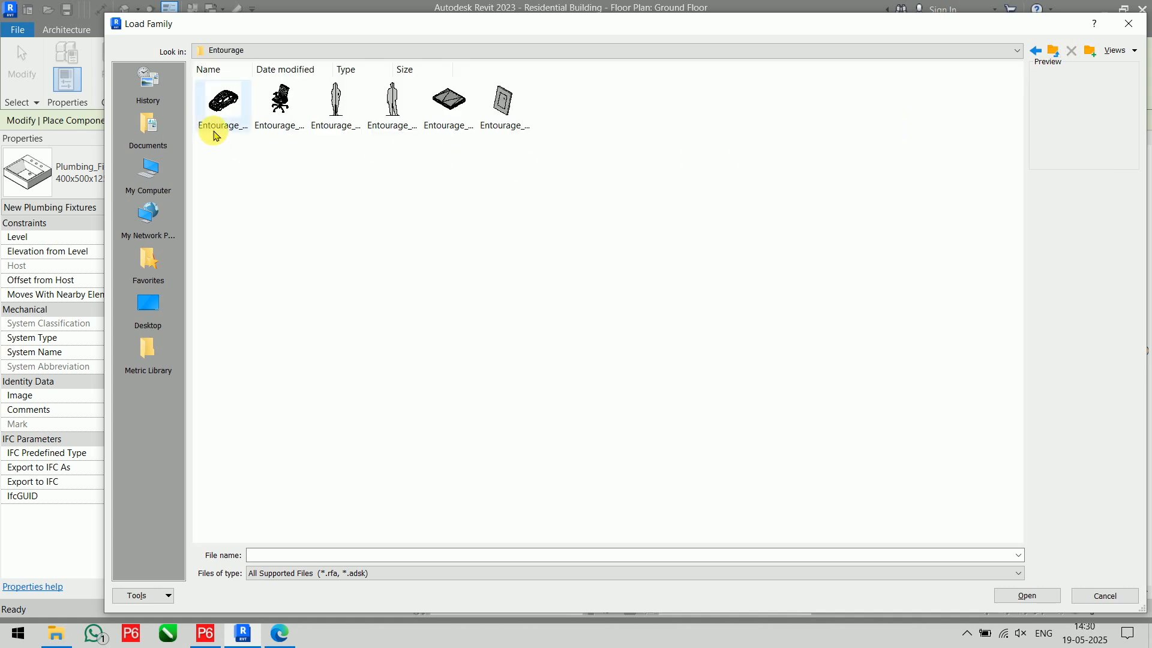
{"action": "left_click", "coordinate": [1054, 53]}
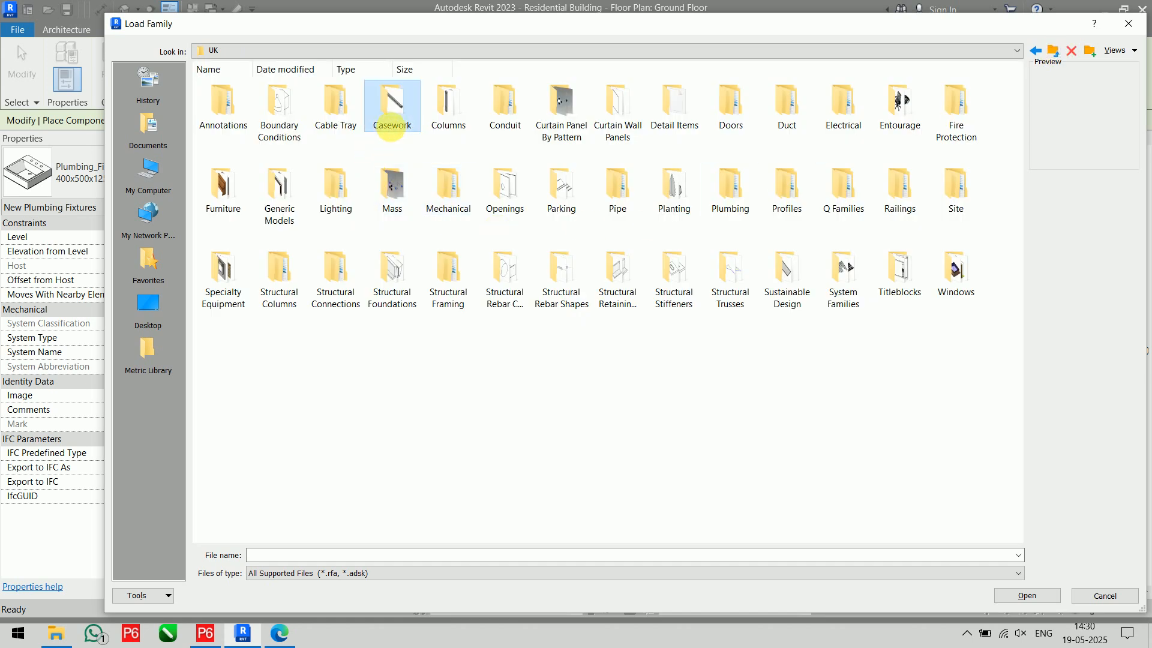
{"action": "double_click", "coordinate": [391, 114]}
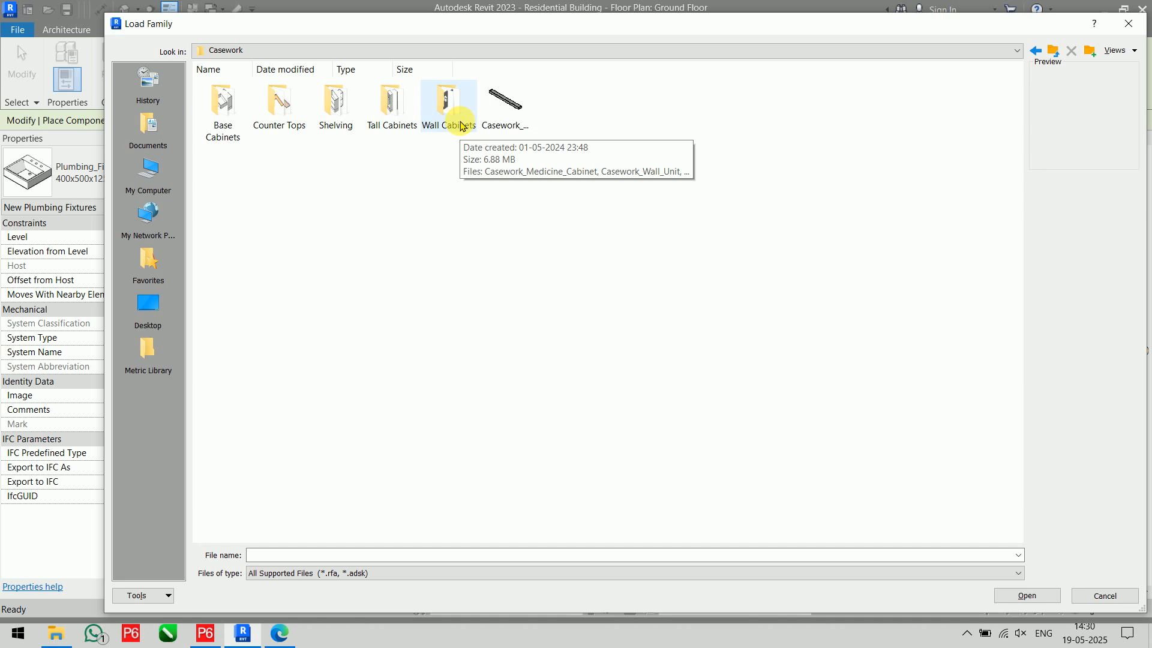
{"action": "double_click", "coordinate": [276, 124]}
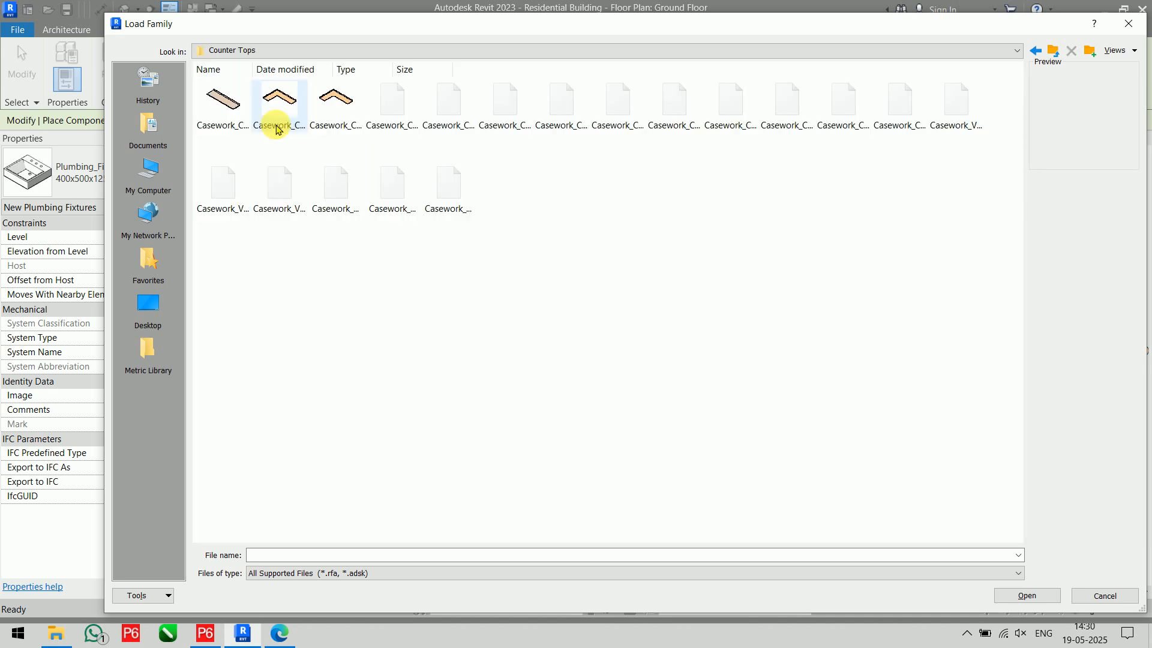
- Load the Casework_Counter_Top_w-Sink family and place it in the kitchen's upper-left corner, along the wall with the triple window
{"action": "right_click", "coordinate": [313, 263]}
{"action": "mouse_move", "coordinate": [420, 273]}
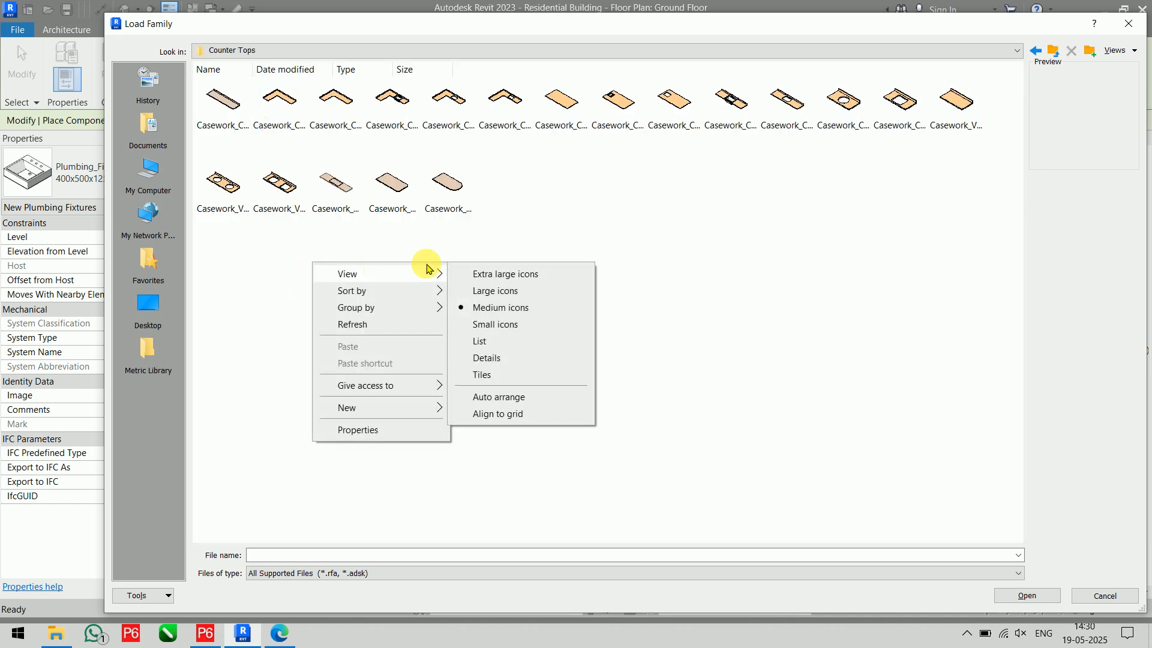
{"action": "left_click", "coordinate": [493, 274]}
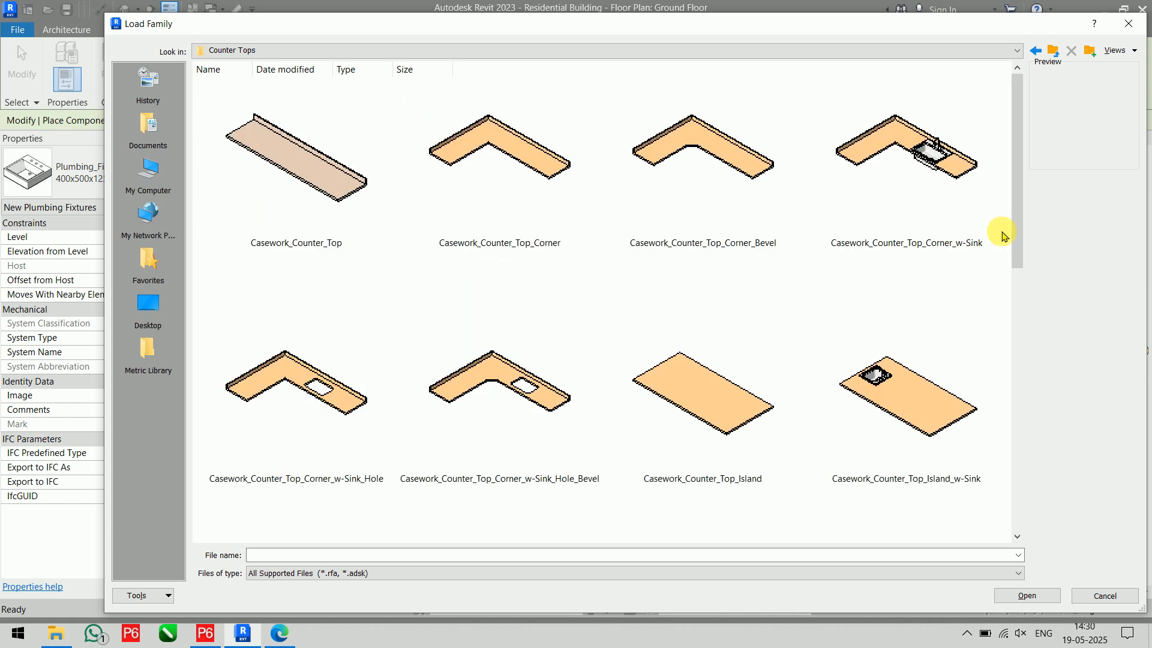
{"action": "left_click_drag", "start_coordinate": [1020, 108], "coordinate": [1018, 210]}
{"action": "left_click", "coordinate": [589, 452]}
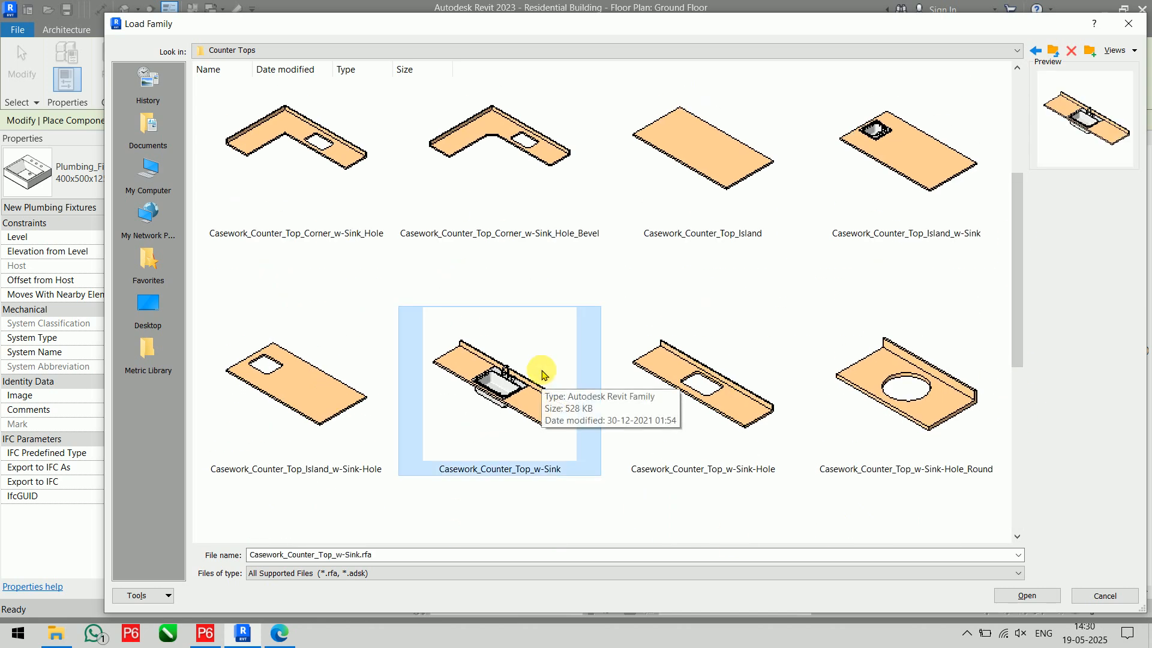
{"action": "left_click", "coordinate": [1023, 595]}
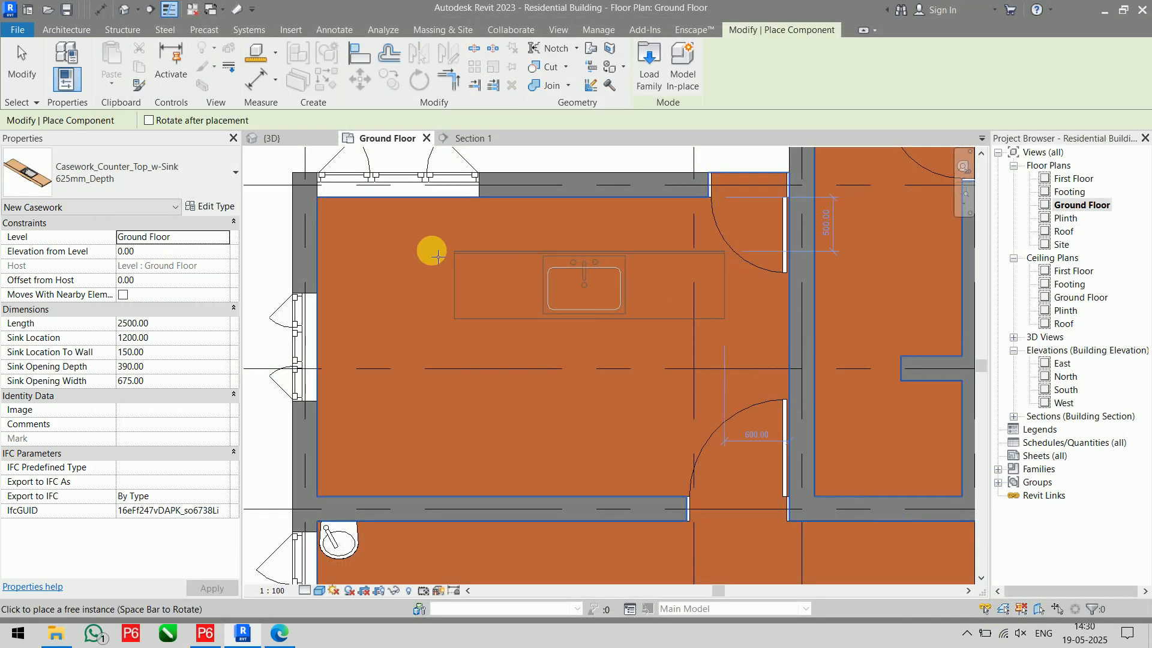
{"action": "left_click", "coordinate": [324, 206]}
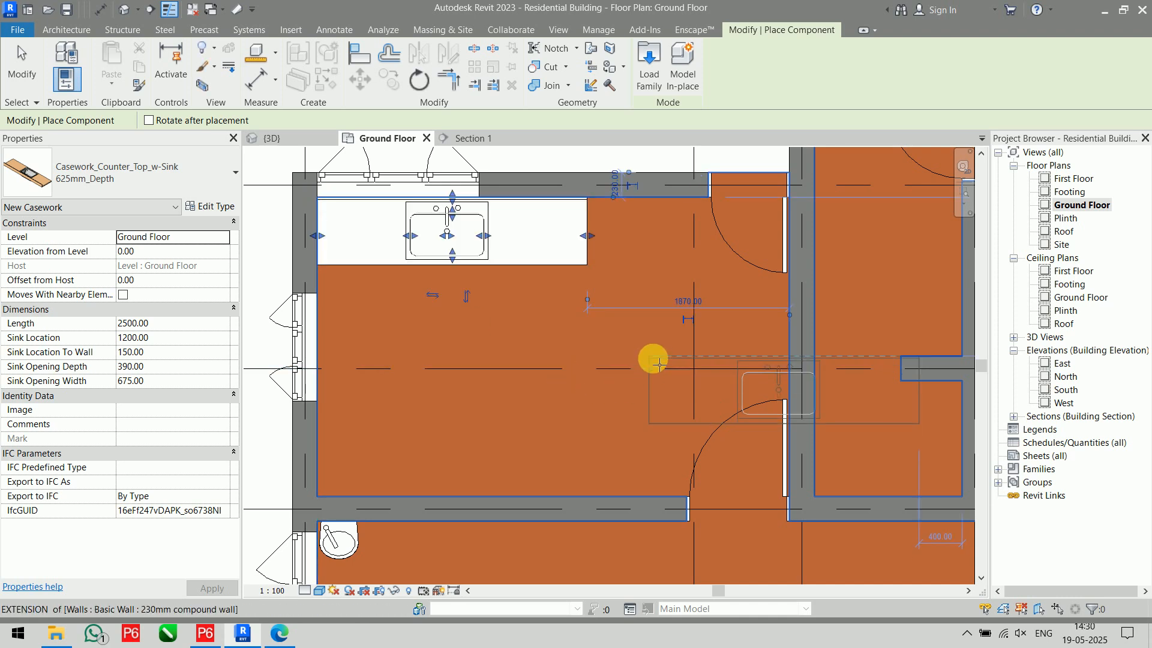
- Load the Casework_Counter_Top family and place it along the kitchen's lower wall, against the left wall
{"action": "left_click", "coordinate": [647, 75]}
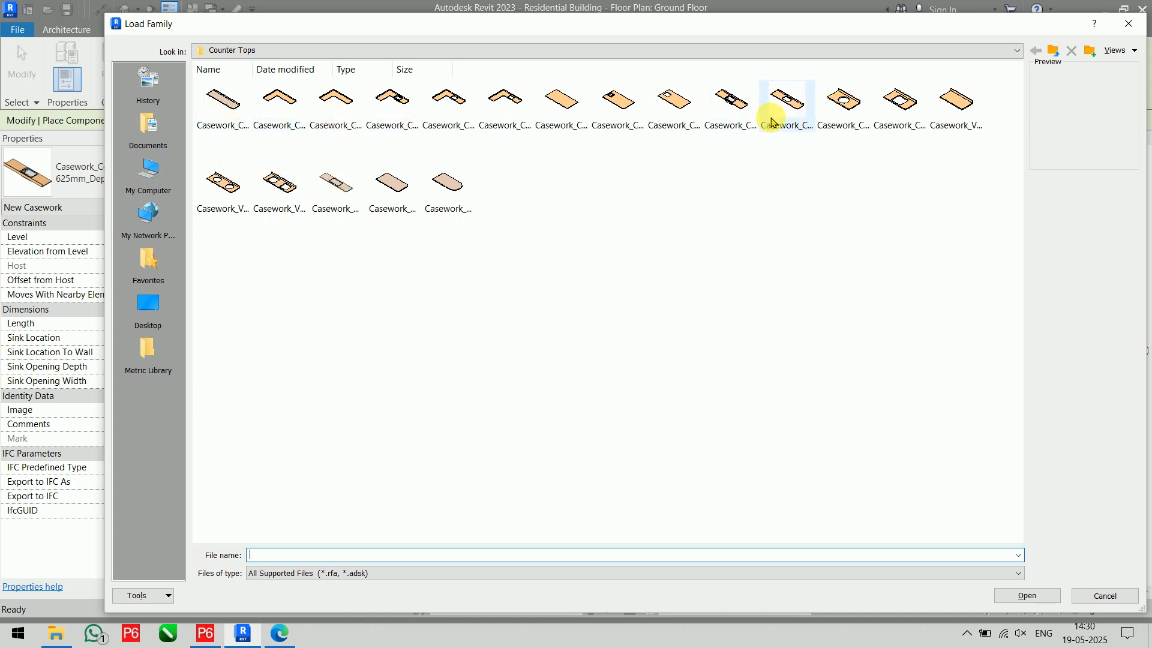
{"action": "left_click", "coordinate": [955, 118]}
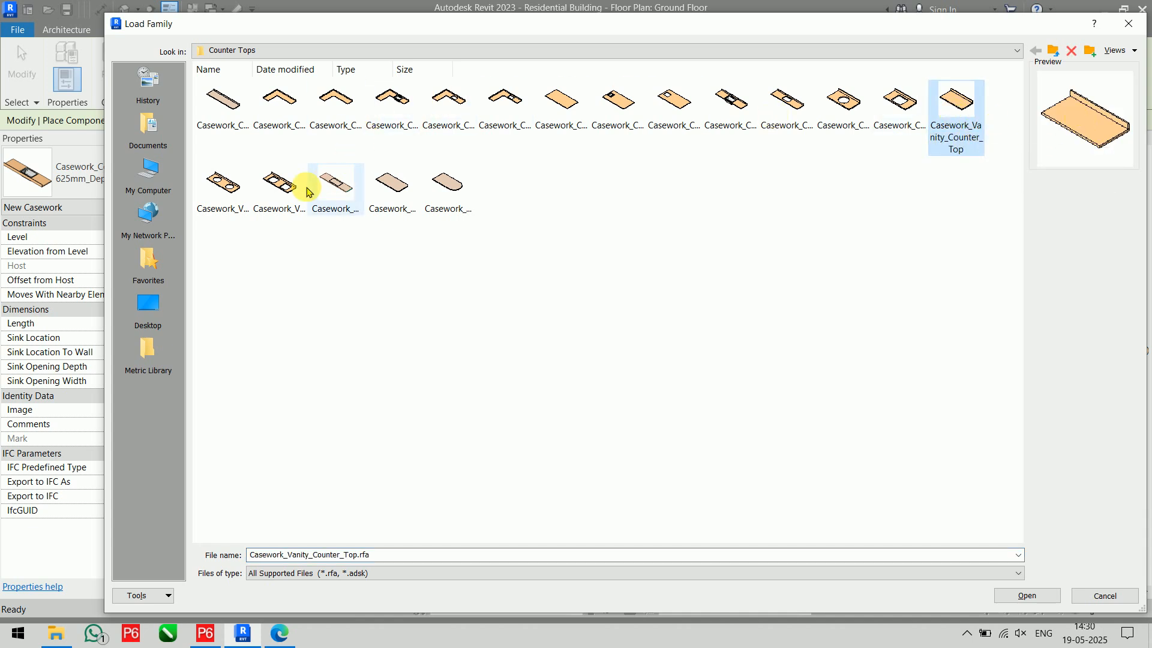
{"action": "left_click", "coordinate": [230, 103]}
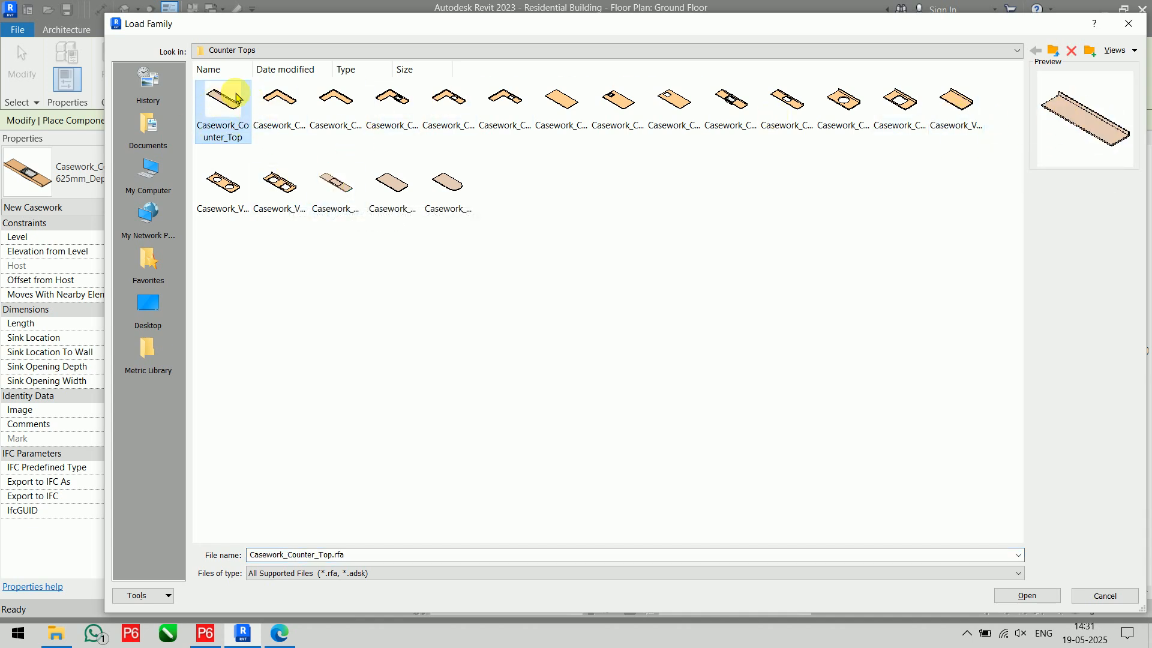
{"action": "left_click", "coordinate": [1027, 595]}
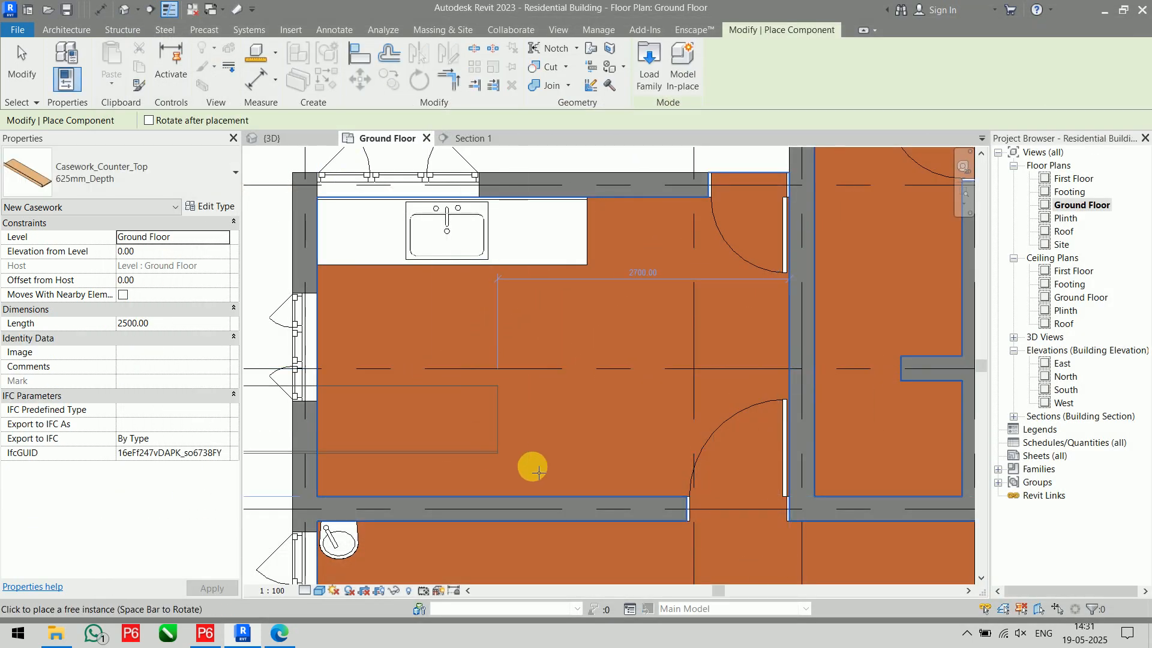
{"action": "left_click", "coordinate": [592, 498]}
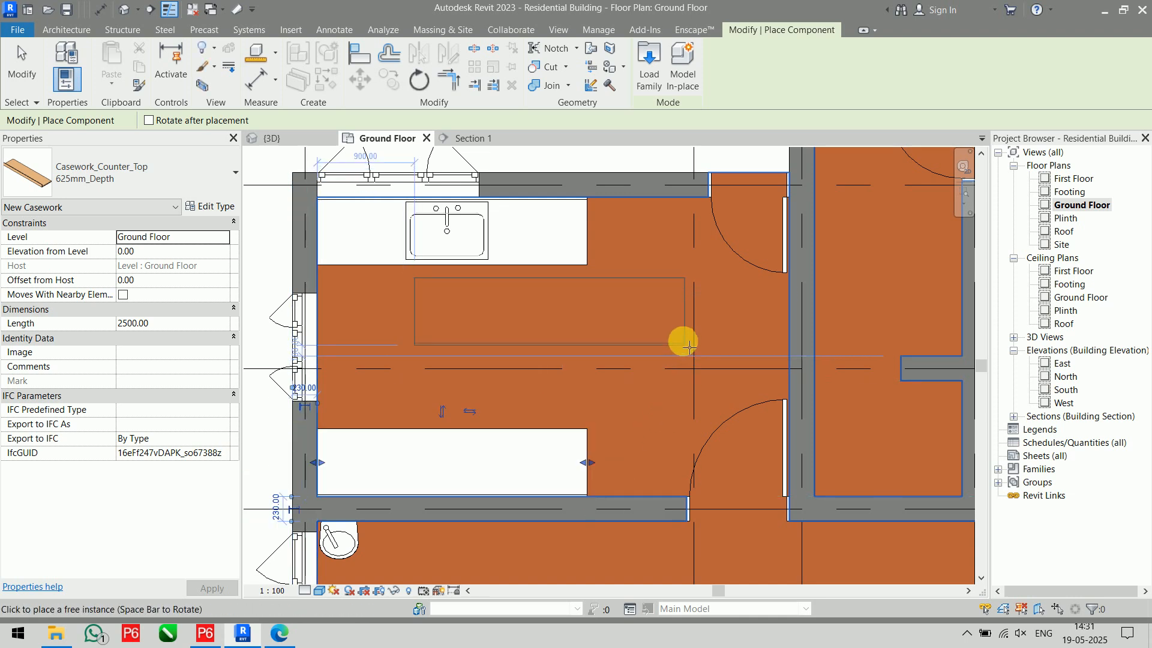
{"action": "key", "text": "Escape"}
{"action": "key", "text": "Escape"}
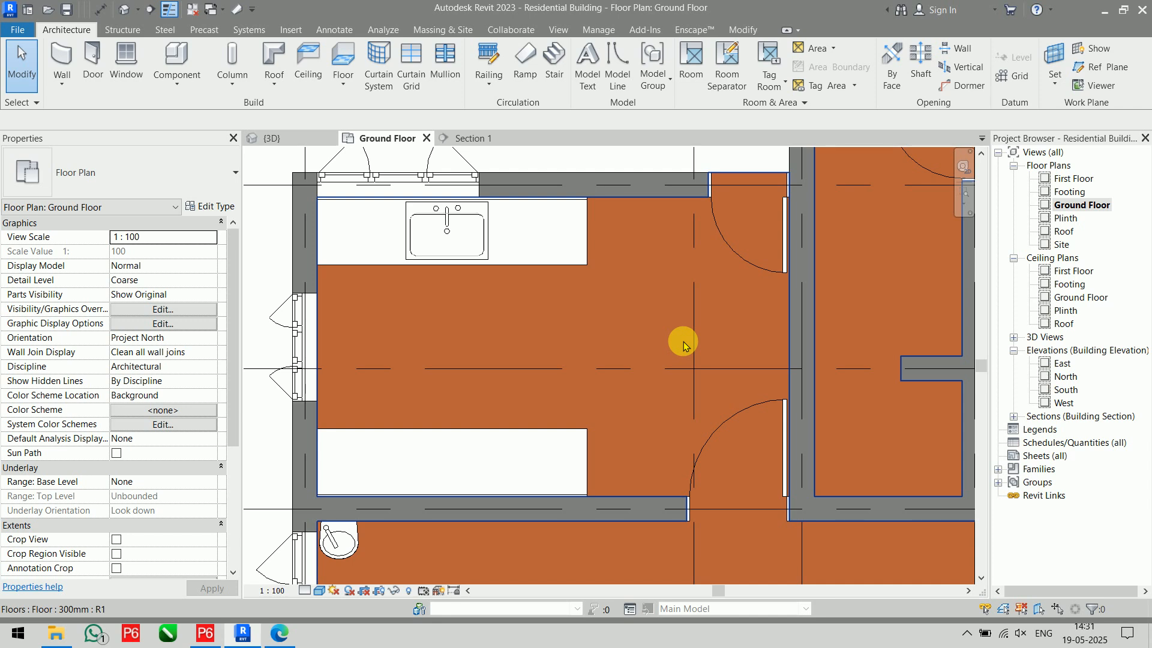
- In the 3D view, orbit to the kitchen and check the elevation properties of the plain counter and the sink counter
{"action": "scroll", "coordinate": [507, 291], "scroll_direction": "up", "scroll_amount": 5}
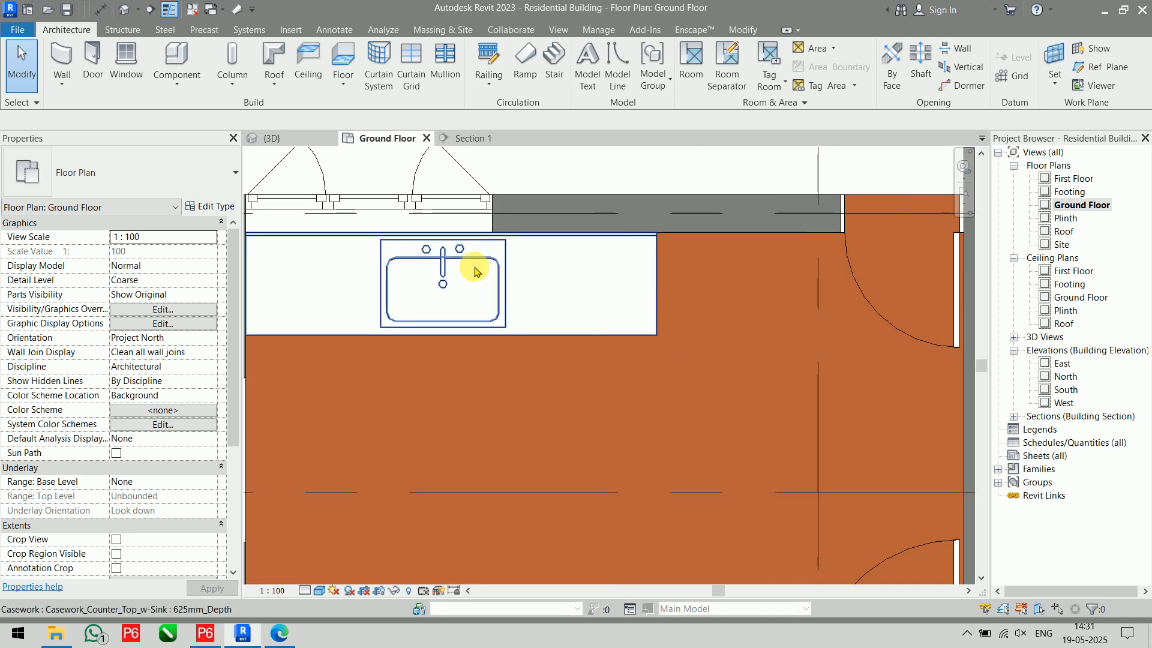
{"action": "left_click", "coordinate": [288, 138]}
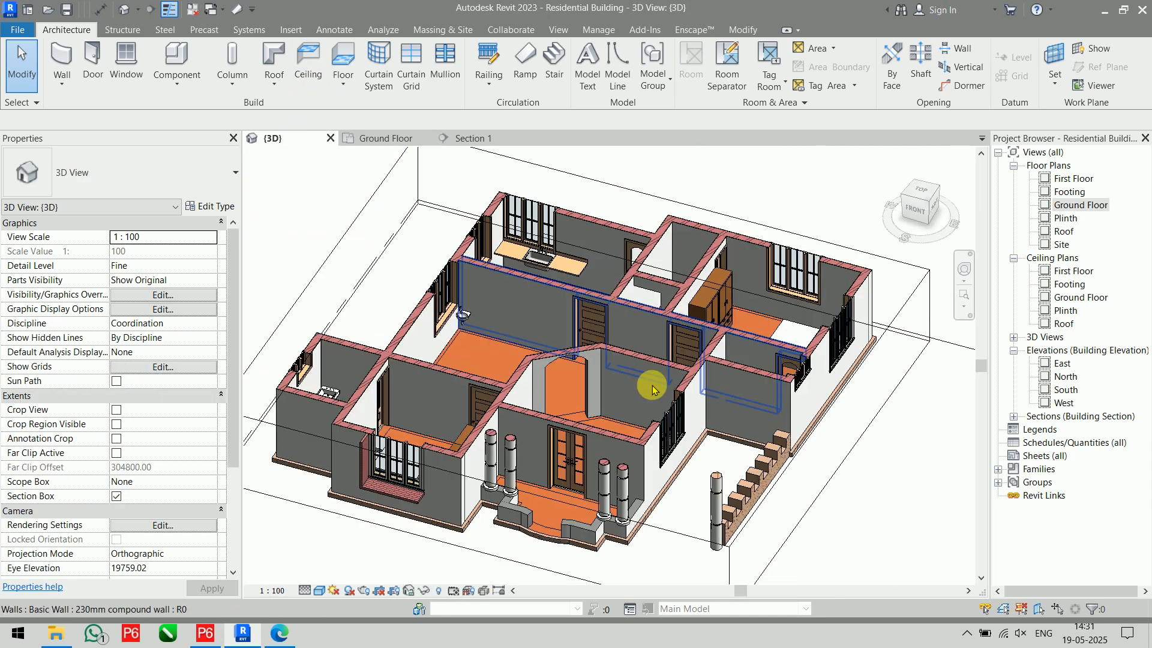
{"action": "middle_click_drag", "start_coordinate": [658, 305], "coordinate": [445, 309], "text": "shift"}
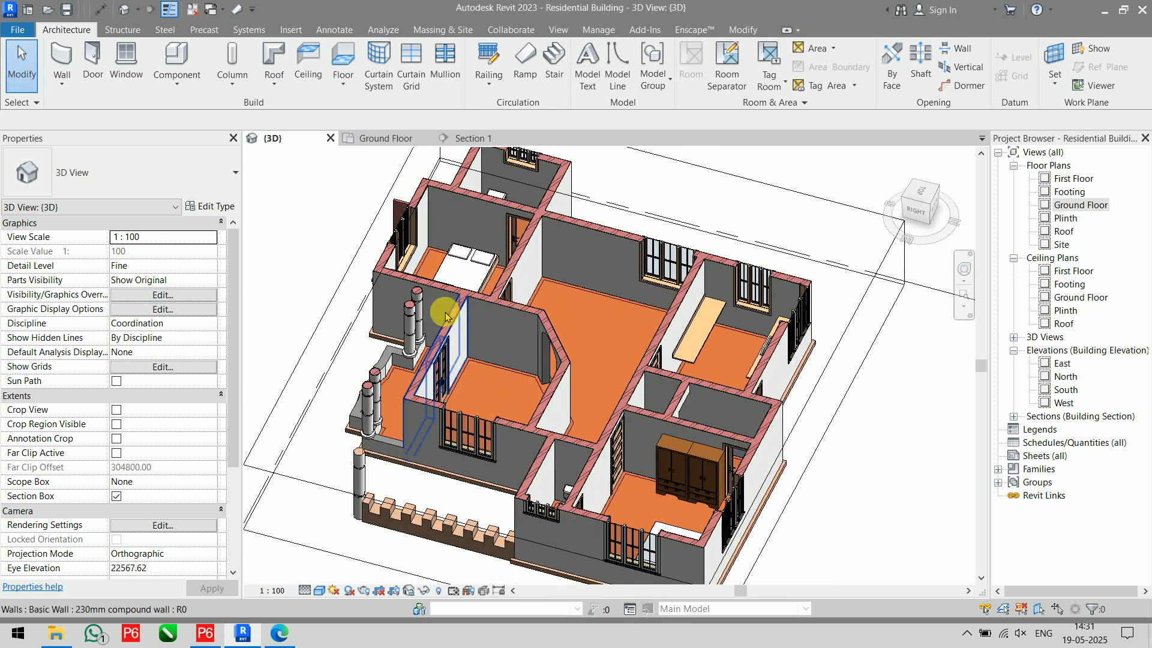
{"action": "middle_click_drag", "start_coordinate": [525, 334], "coordinate": [666, 360], "text": "shift"}
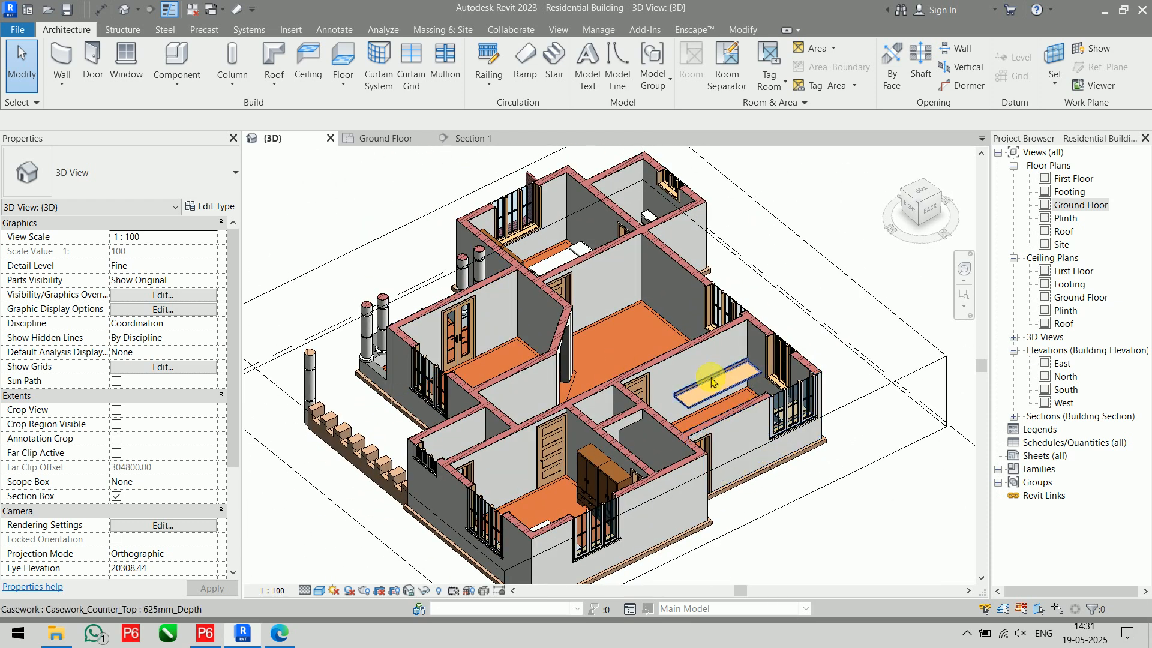
{"action": "left_click", "coordinate": [753, 376]}
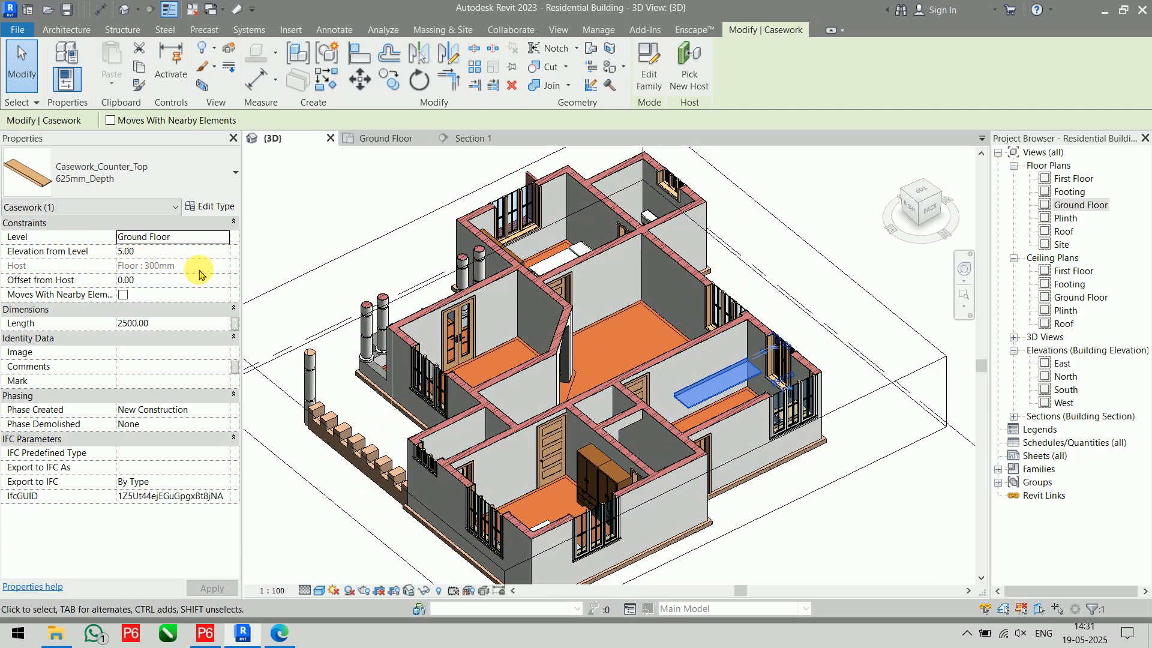
{"action": "left_click", "coordinate": [348, 196]}
{"action": "middle_click_drag", "start_coordinate": [385, 282], "coordinate": [596, 234], "text": "shift"}
{"action": "left_click", "coordinate": [596, 234]}
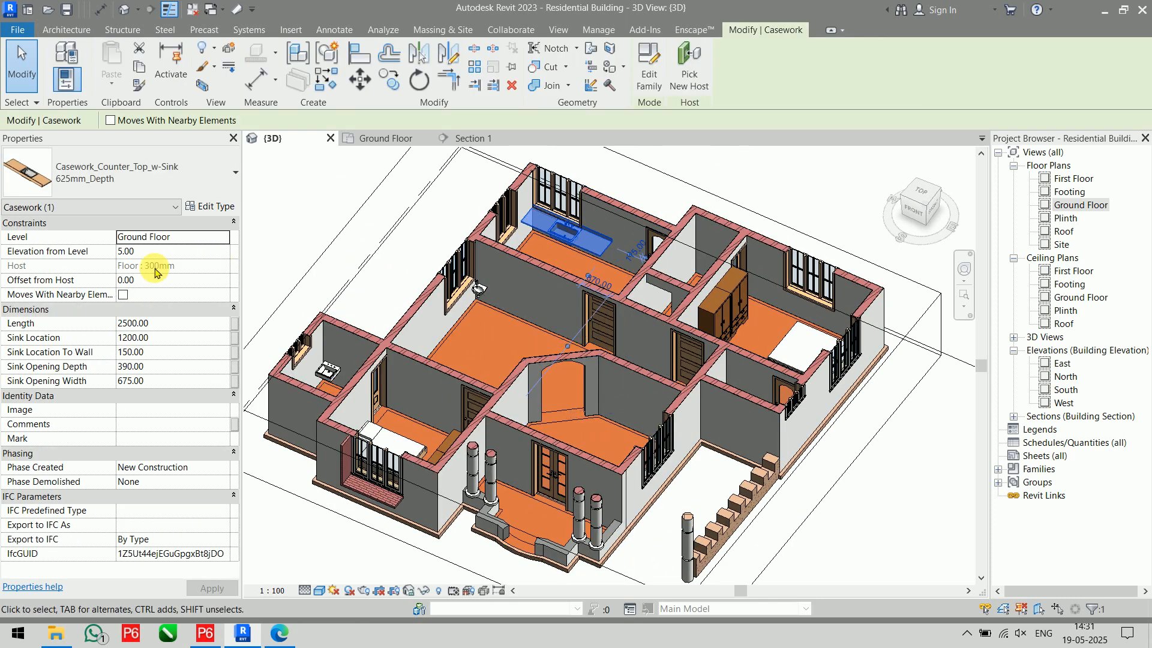
{"action": "left_click", "coordinate": [311, 192]}
- Examine the sink counter against the kitchen window in 3D, and compare the Ground Floor plan with the workbook's kitchen layout in Edge
{"action": "scroll", "coordinate": [570, 230], "scroll_direction": "up", "scroll_amount": 6}
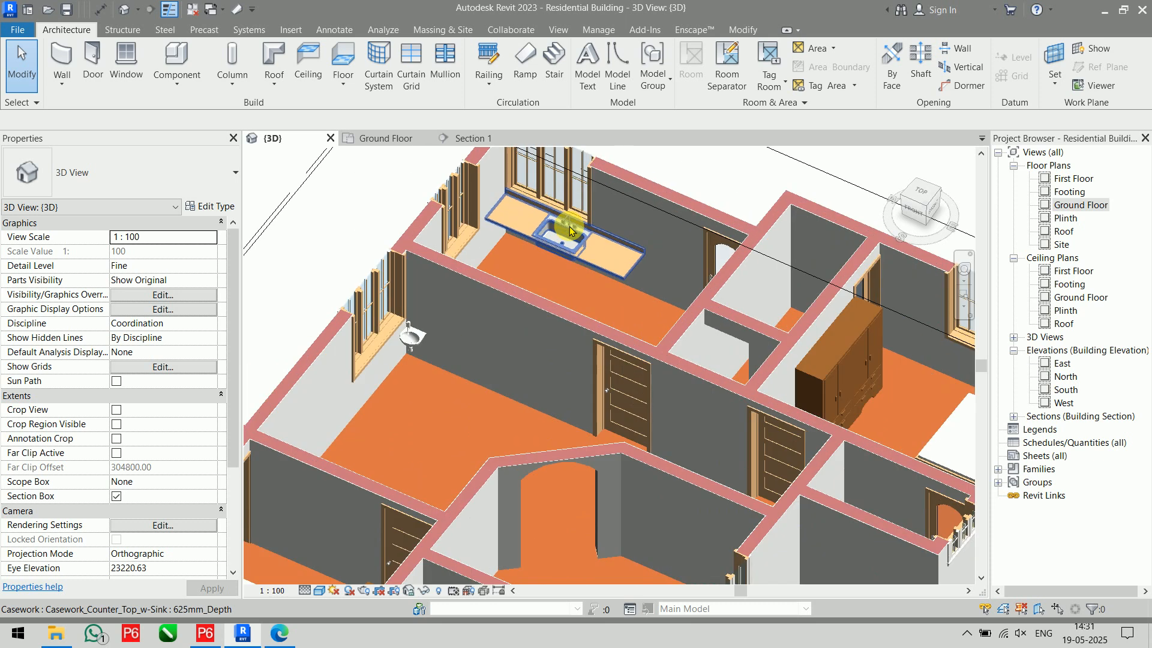
{"action": "scroll", "coordinate": [570, 227], "scroll_direction": "up", "scroll_amount": 2}
{"action": "middle_click_drag", "start_coordinate": [552, 378], "coordinate": [548, 467]}
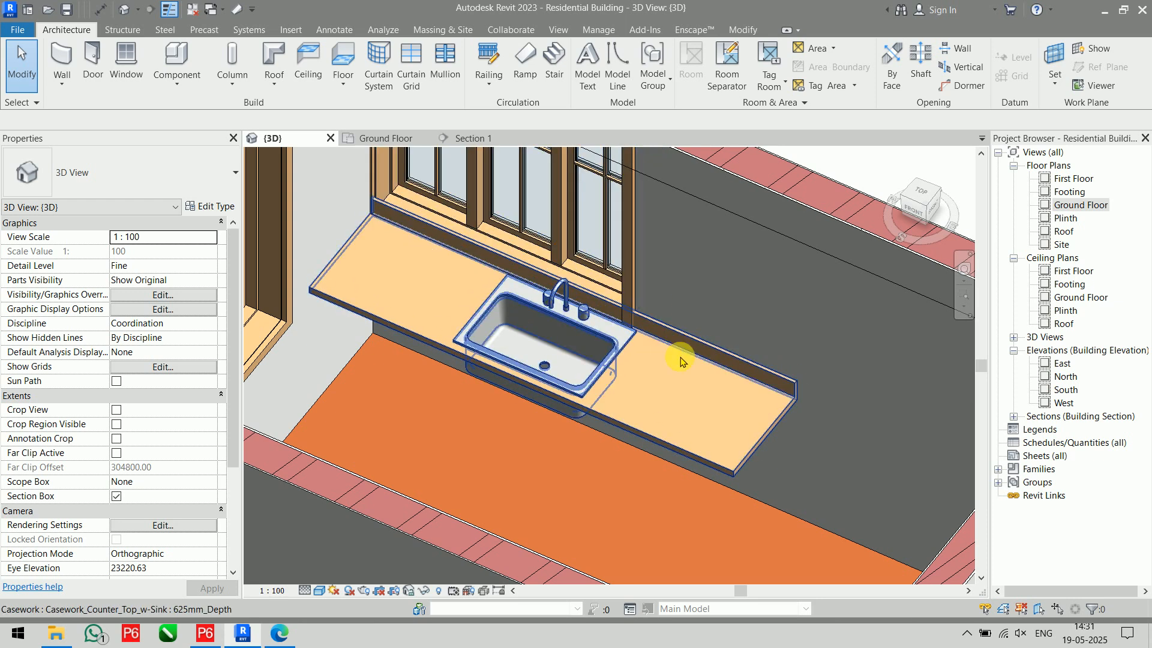
{"action": "scroll", "coordinate": [642, 264], "scroll_direction": "down", "scroll_amount": 4}
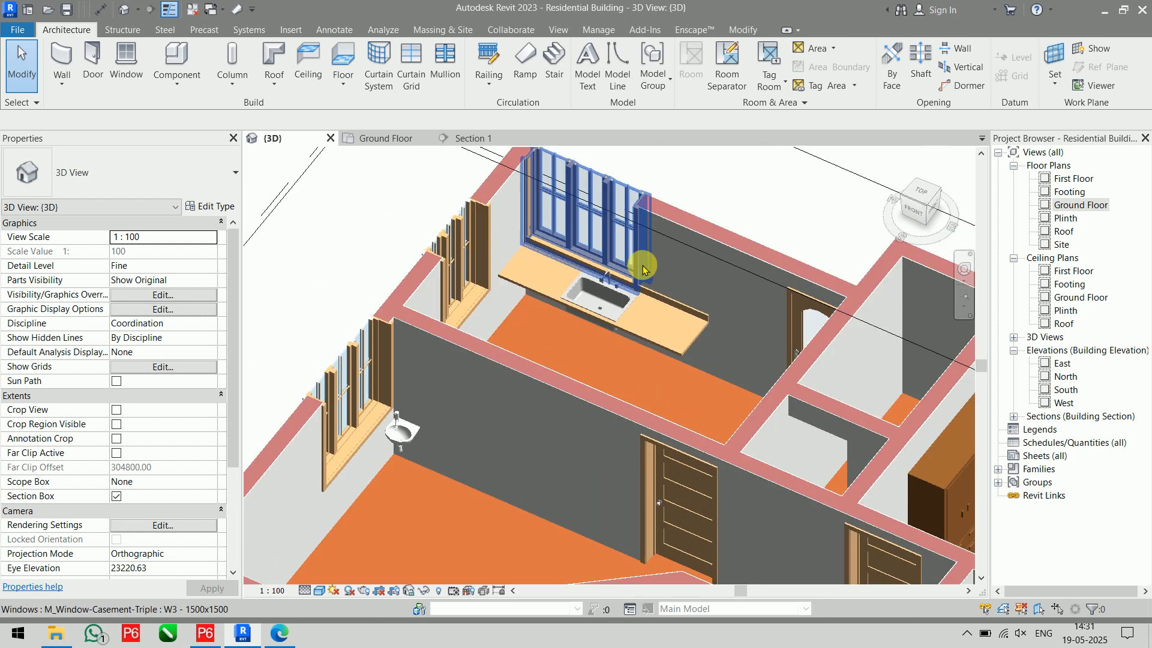
{"action": "left_click", "coordinate": [397, 144]}
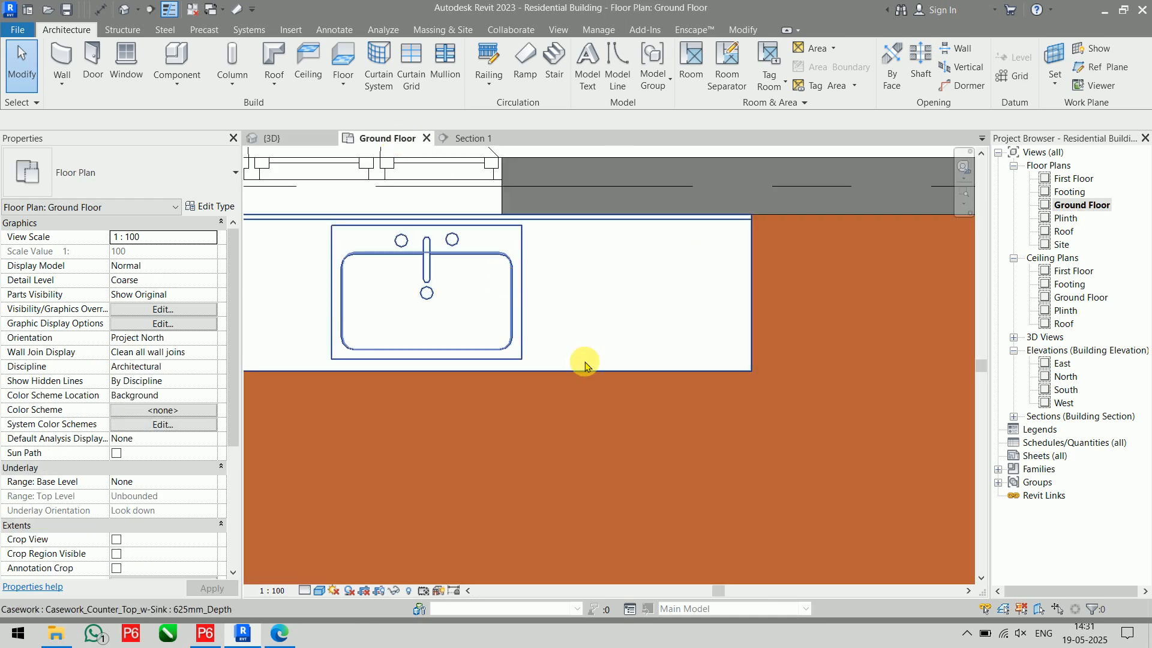
{"action": "scroll", "coordinate": [583, 390], "scroll_direction": "down", "scroll_amount": 3}
{"action": "left_click", "coordinate": [276, 640]}
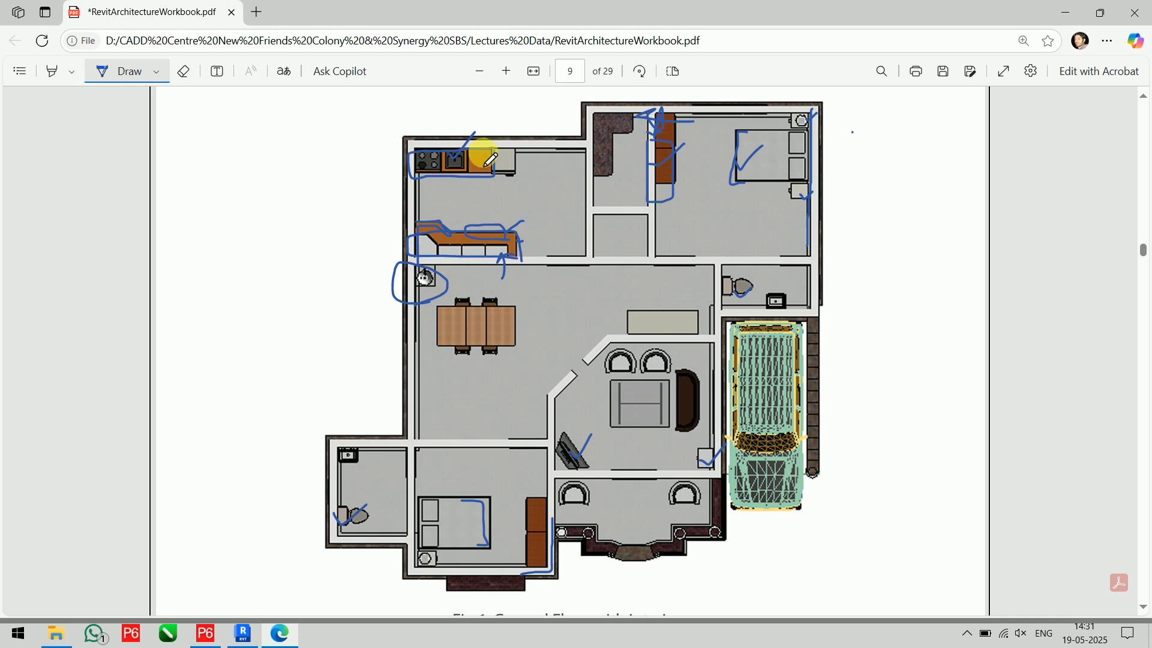
{"action": "key", "text": "alt+Tab"}
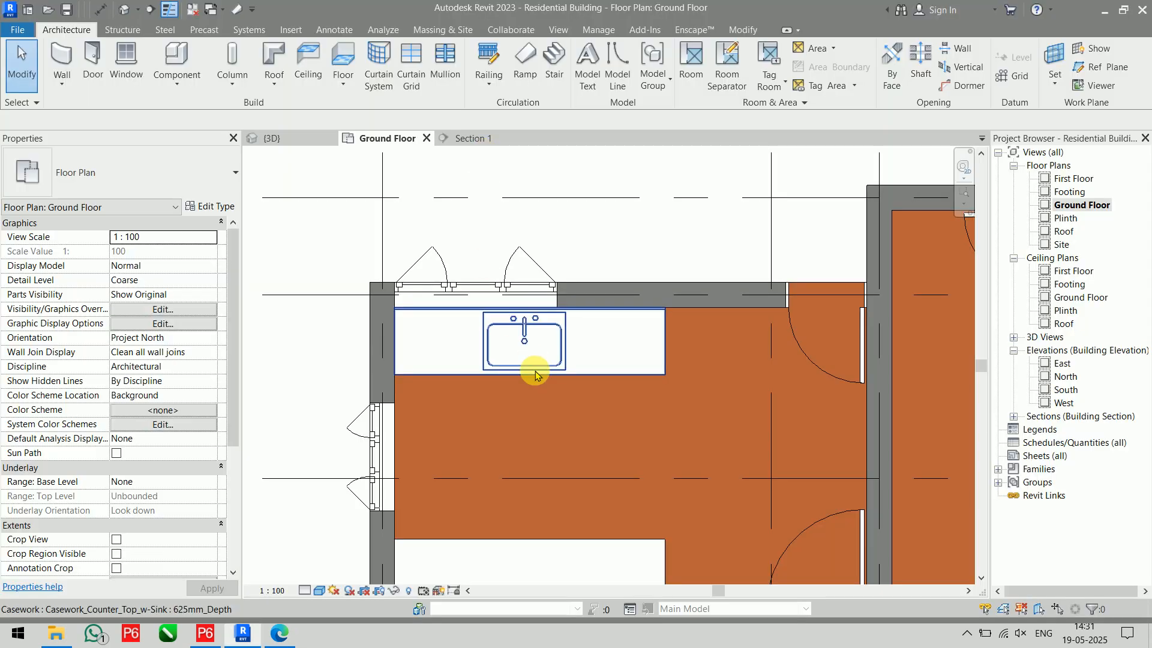
- Draw a horizontal building section across the kitchen between the two counters, looking towards the sink counter and window wall
{"action": "left_click", "coordinate": [150, 9]}
{"action": "left_click", "coordinate": [320, 409]}
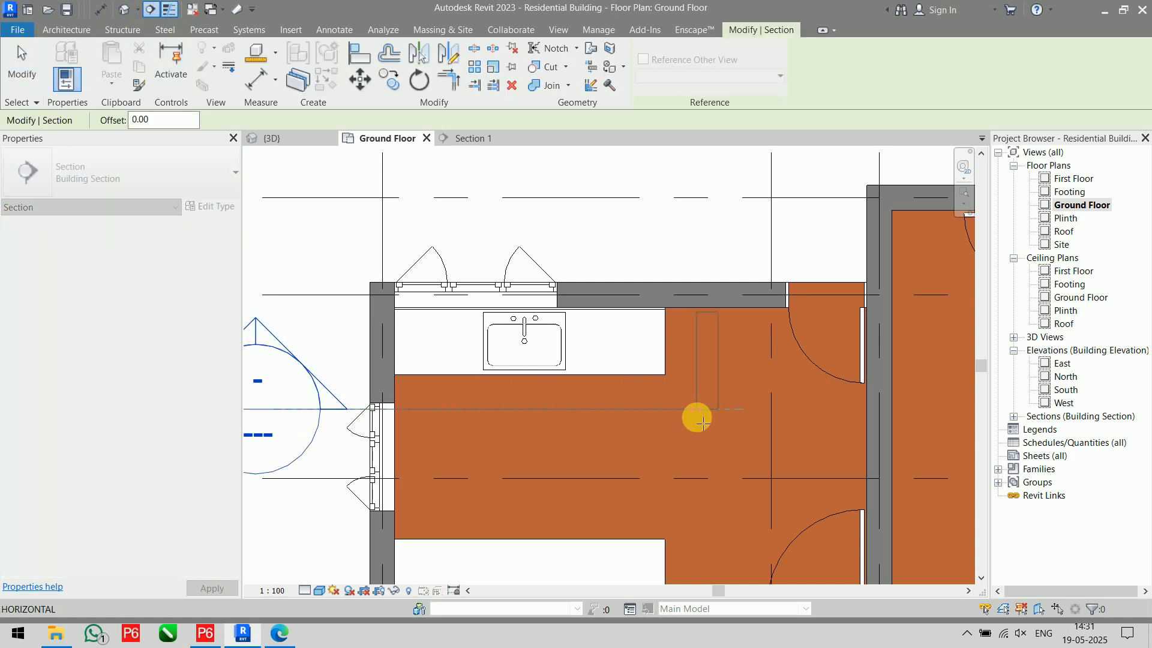
{"action": "left_click", "coordinate": [697, 409]}
{"action": "scroll", "coordinate": [696, 417], "scroll_direction": "down", "scroll_amount": 3}
{"action": "left_click", "coordinate": [598, 275]}
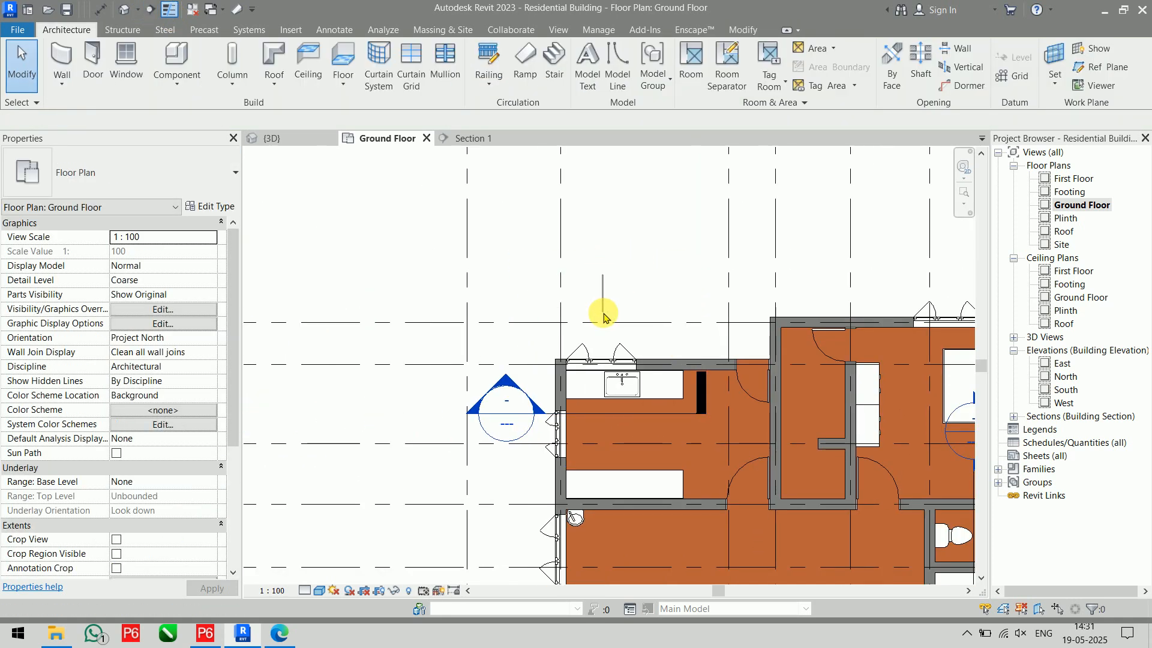
- Reduce the kitchen section's far clip offset to about 1637 mm, and open its section view at the window and sink counter
{"action": "left_click", "coordinate": [661, 408]}
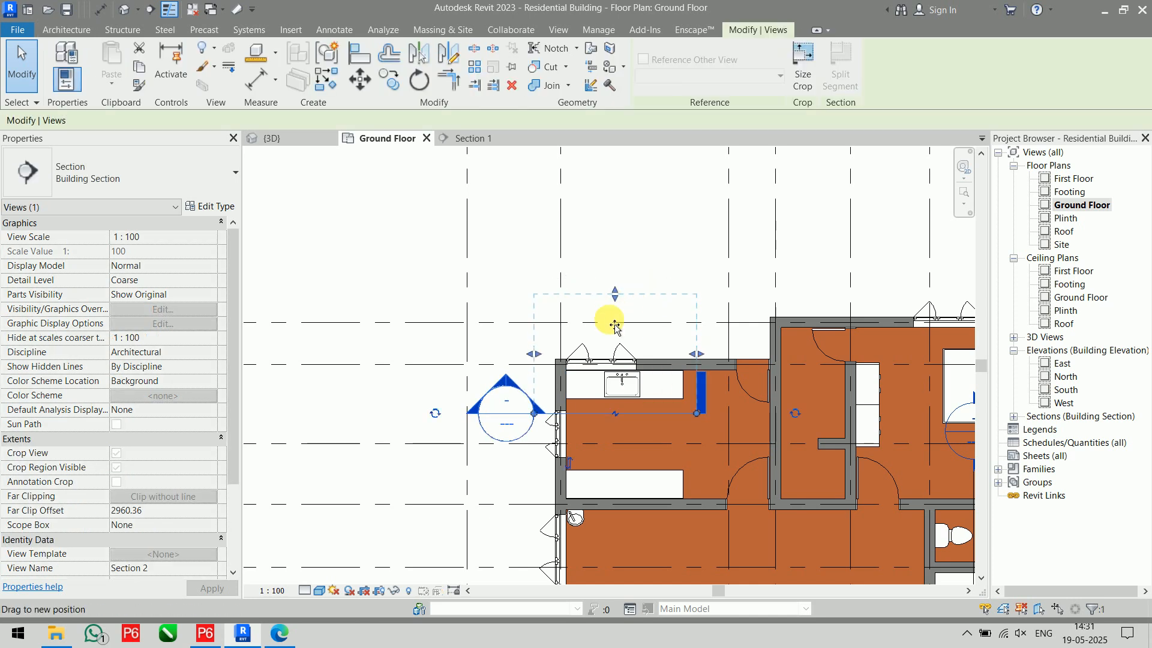
{"action": "right_click", "coordinate": [635, 408]}
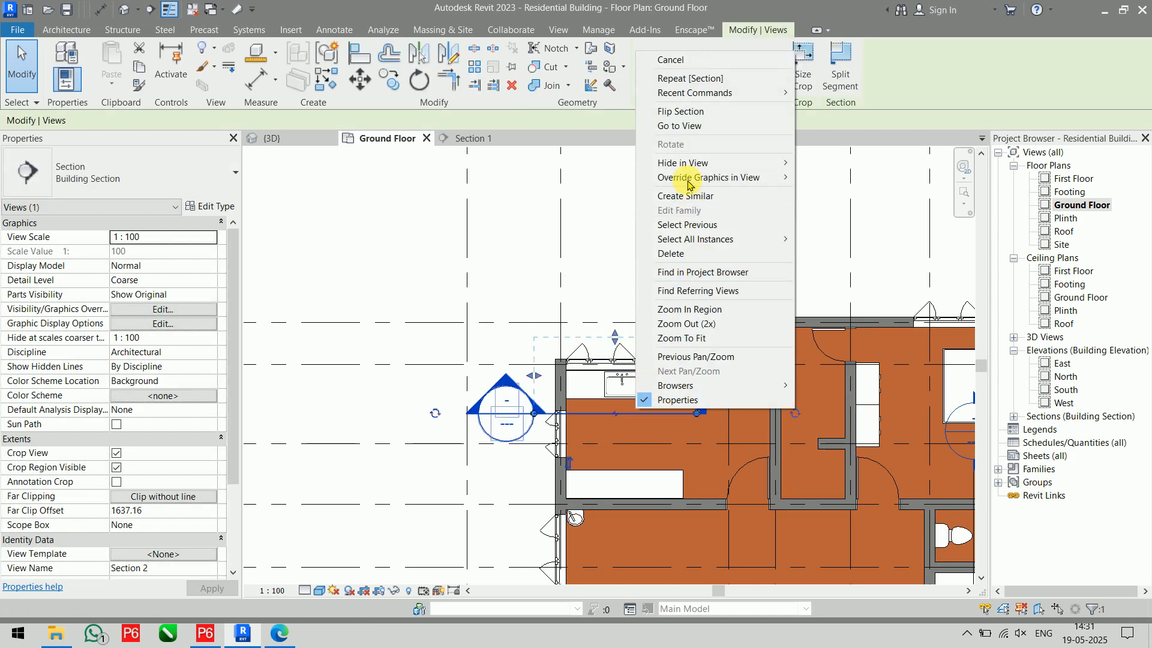
{"action": "left_click", "coordinate": [679, 126]}
{"action": "scroll", "coordinate": [600, 494], "scroll_direction": "up", "scroll_amount": 4}
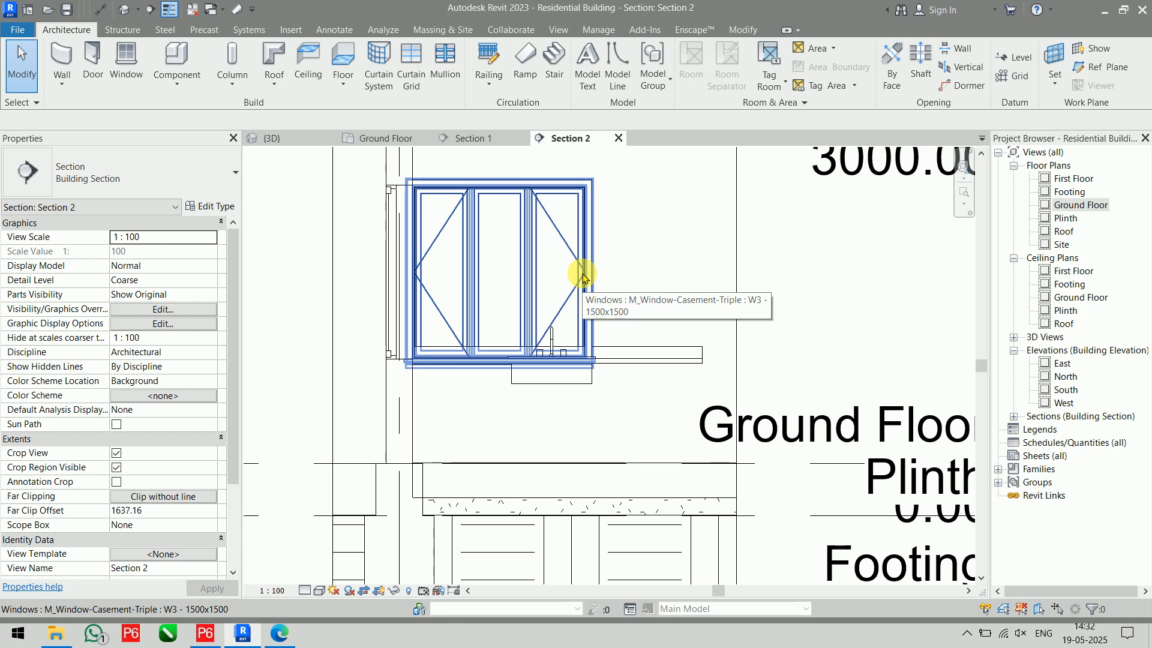
{"action": "left_click", "coordinate": [583, 278]}
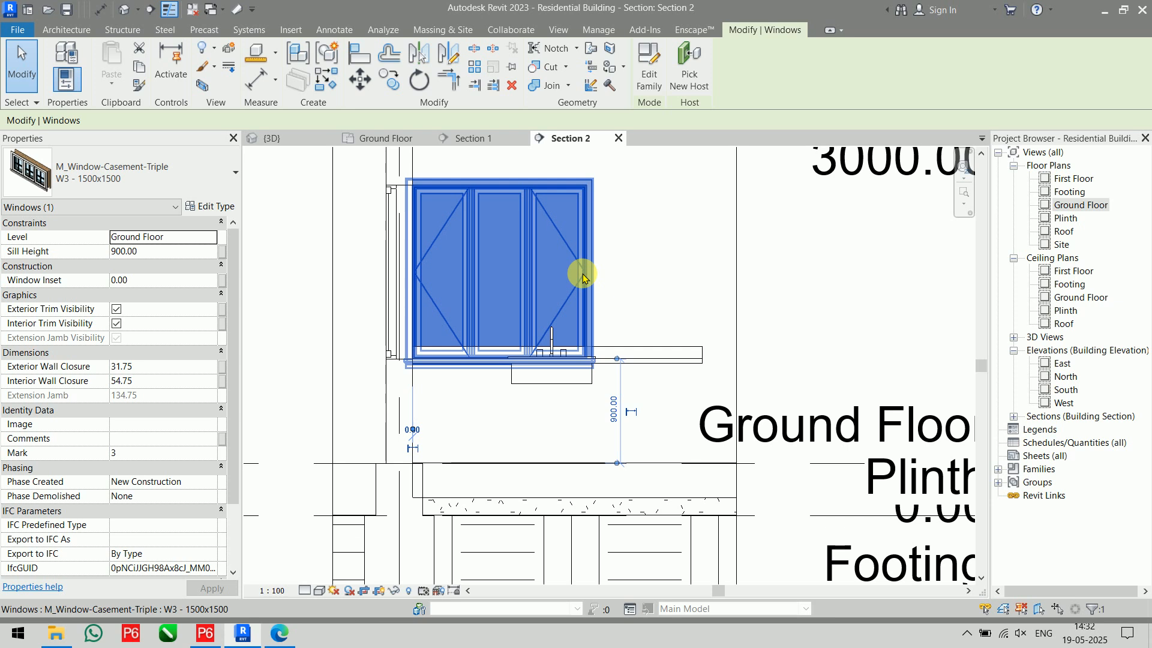
{"action": "left_click", "coordinate": [791, 293]}
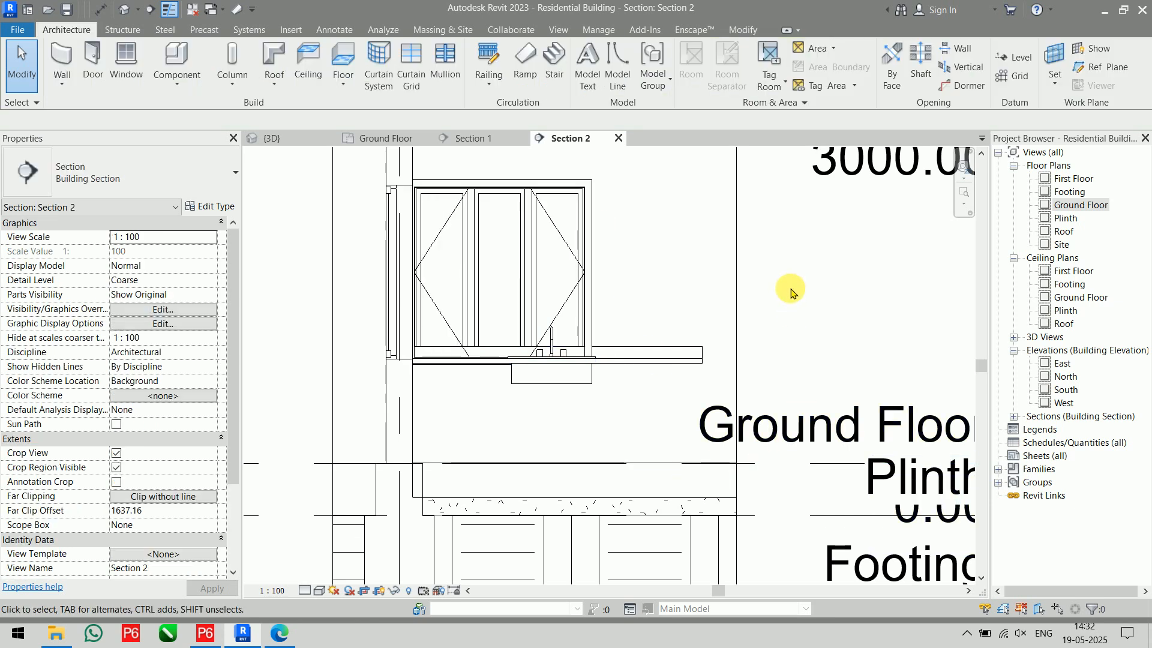
{"action": "key", "text": "a"}
{"action": "key", "text": "l"}
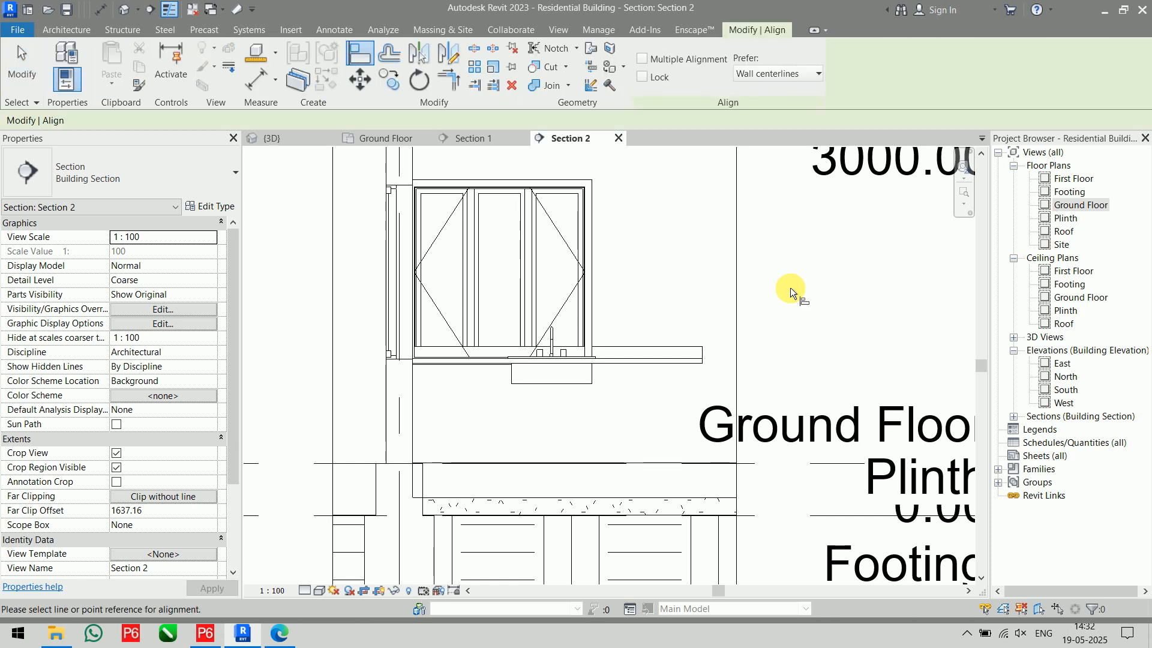
{"action": "left_click", "coordinate": [640, 345]}
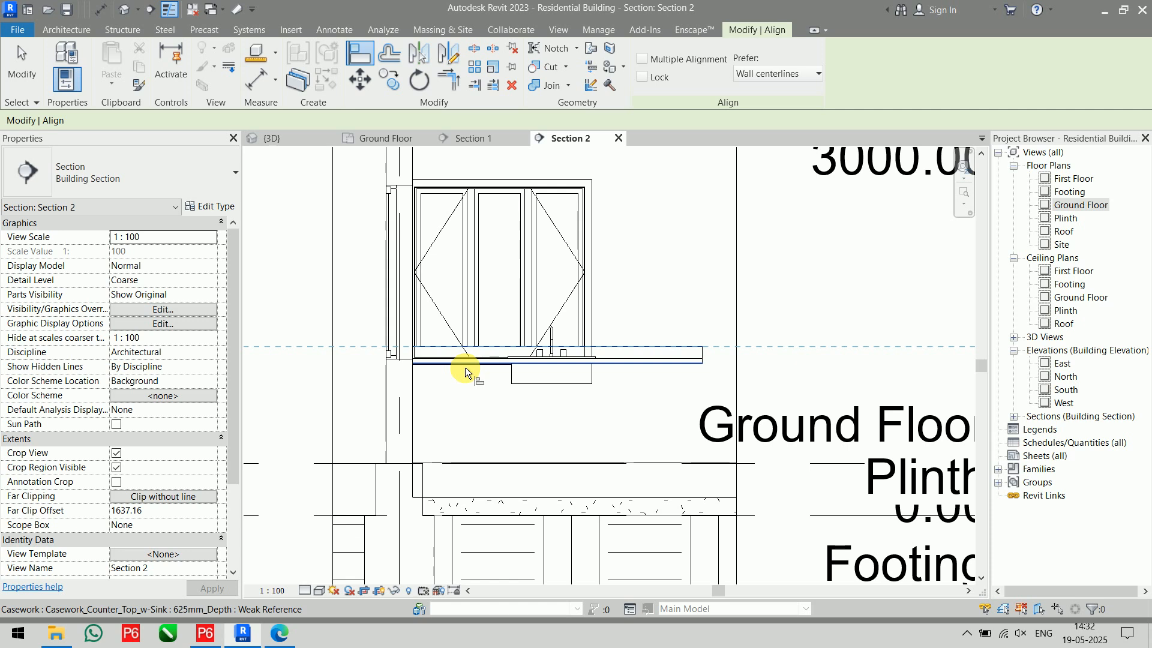
{"action": "scroll", "coordinate": [465, 372], "scroll_direction": "up", "scroll_amount": 2}
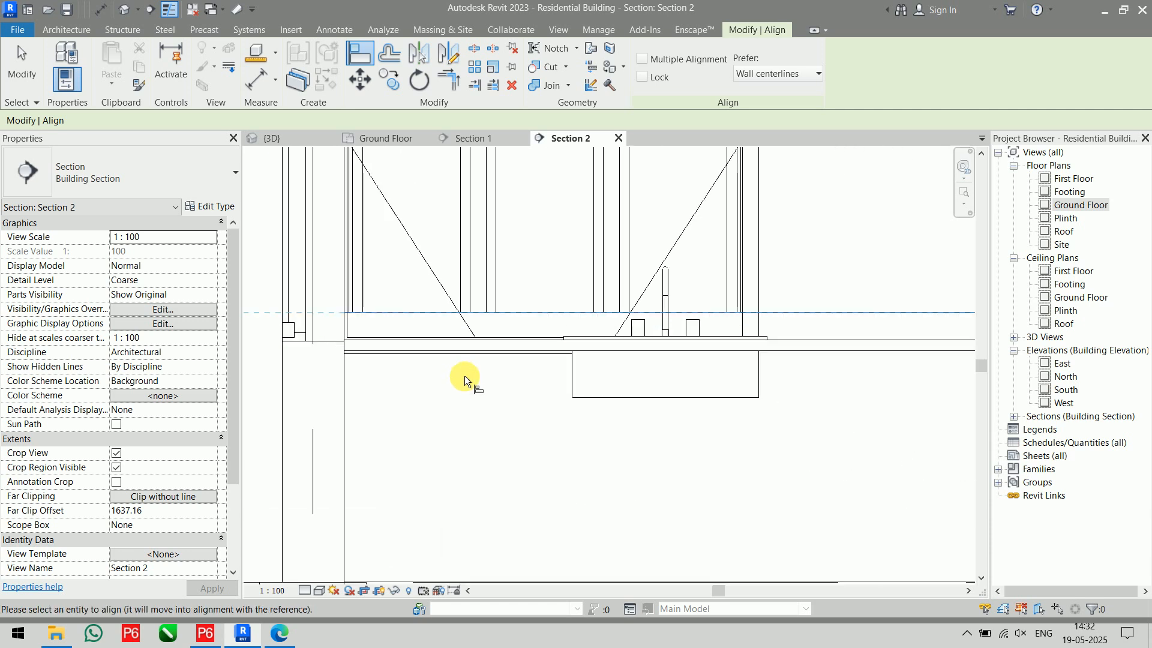
{"action": "key", "text": "Escape"}
{"action": "key", "text": "Escape"}
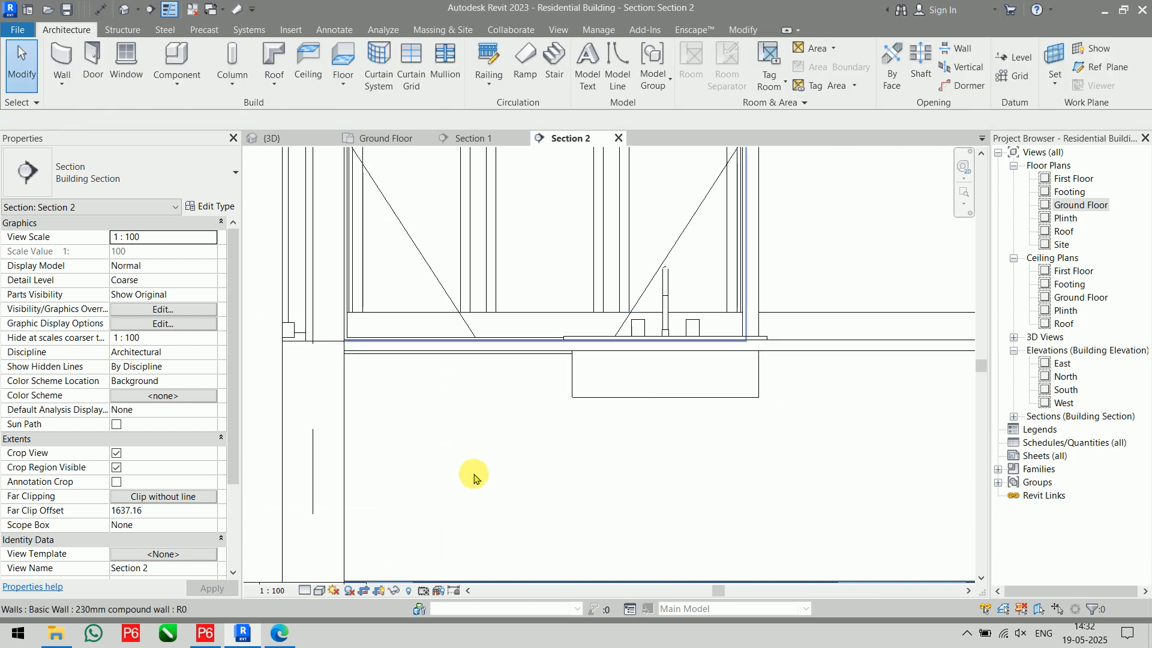
- Set the kitchen section view to Fine detail level and the Wireframe visual style
{"action": "left_click", "coordinate": [305, 590]}
{"action": "left_click", "coordinate": [313, 576]}
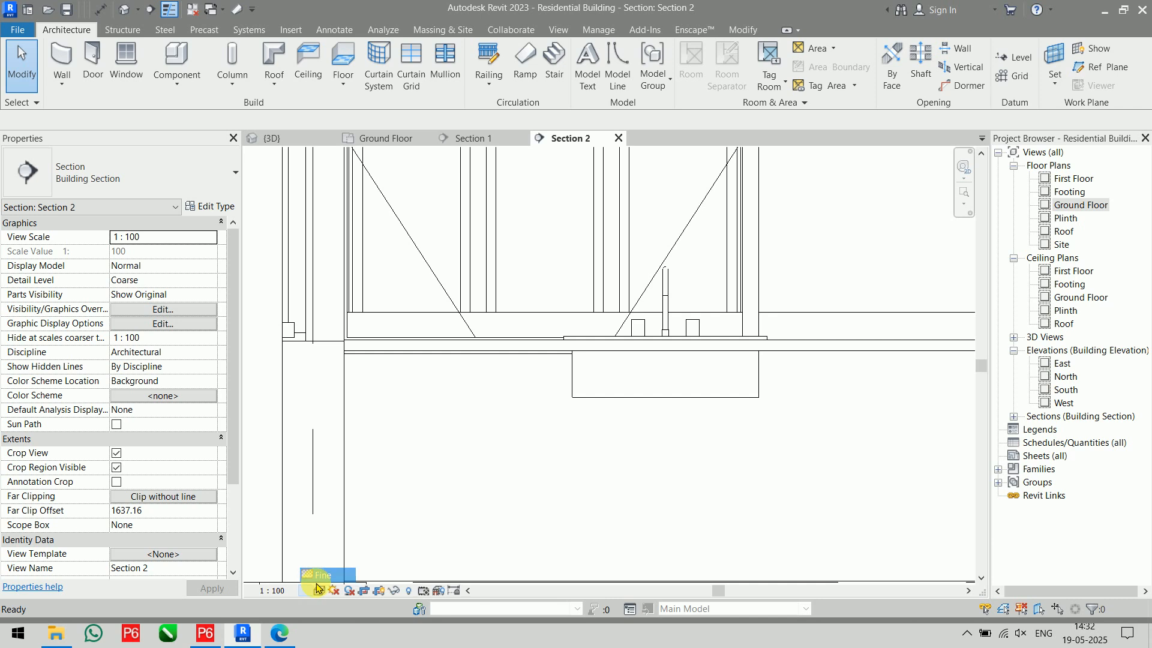
{"action": "left_click", "coordinate": [320, 589]}
{"action": "left_click", "coordinate": [347, 516]}
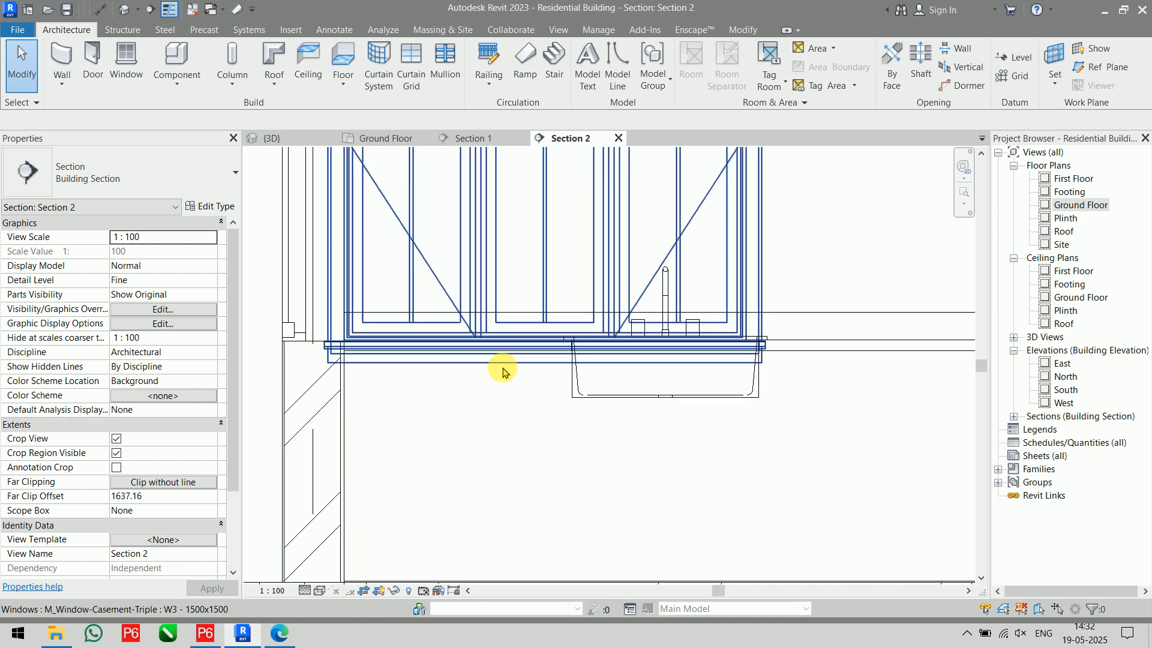
{"action": "scroll", "coordinate": [497, 383], "scroll_direction": "down", "scroll_amount": 1}
{"action": "scroll", "coordinate": [496, 503], "scroll_direction": "down", "scroll_amount": 1}
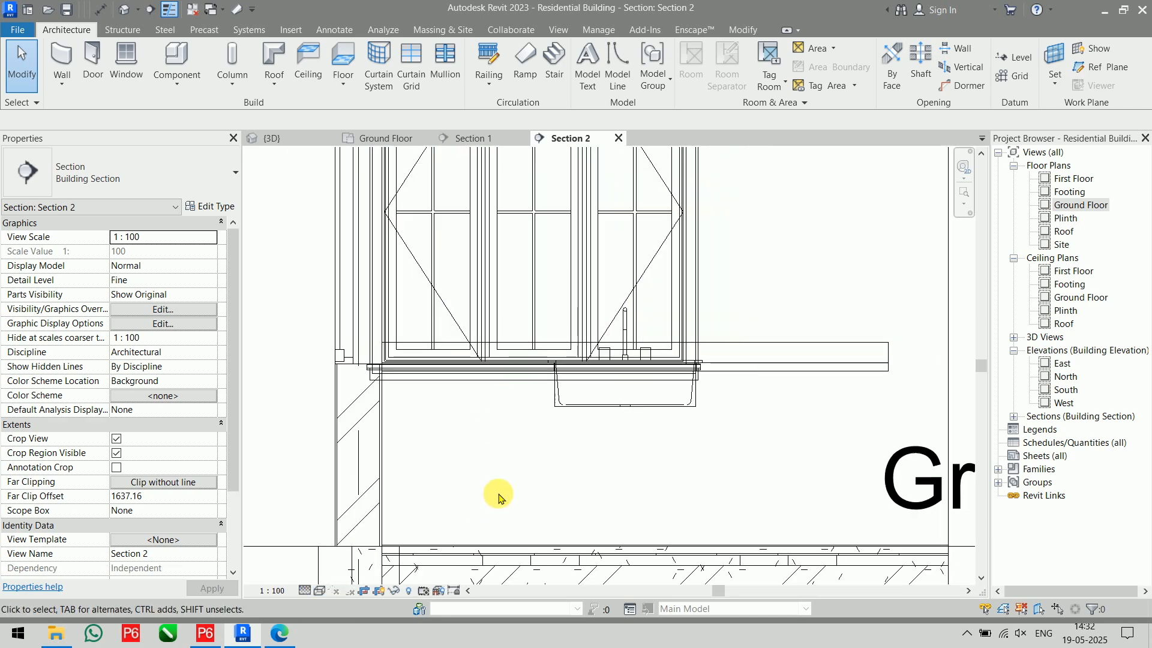
- Try to align the kitchen window's sill with the top edge of the sink counter's backsplash
{"action": "key", "text": "a"}
{"action": "key", "text": "l"}
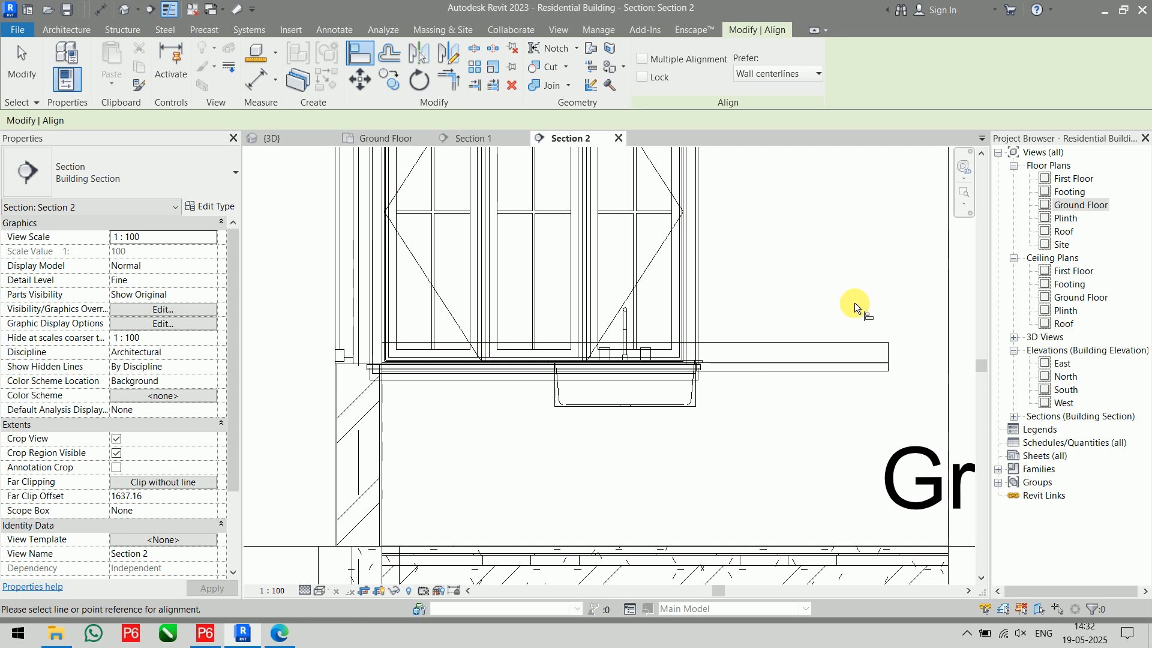
{"action": "left_click", "coordinate": [812, 338]}
{"action": "left_click", "coordinate": [495, 381]}
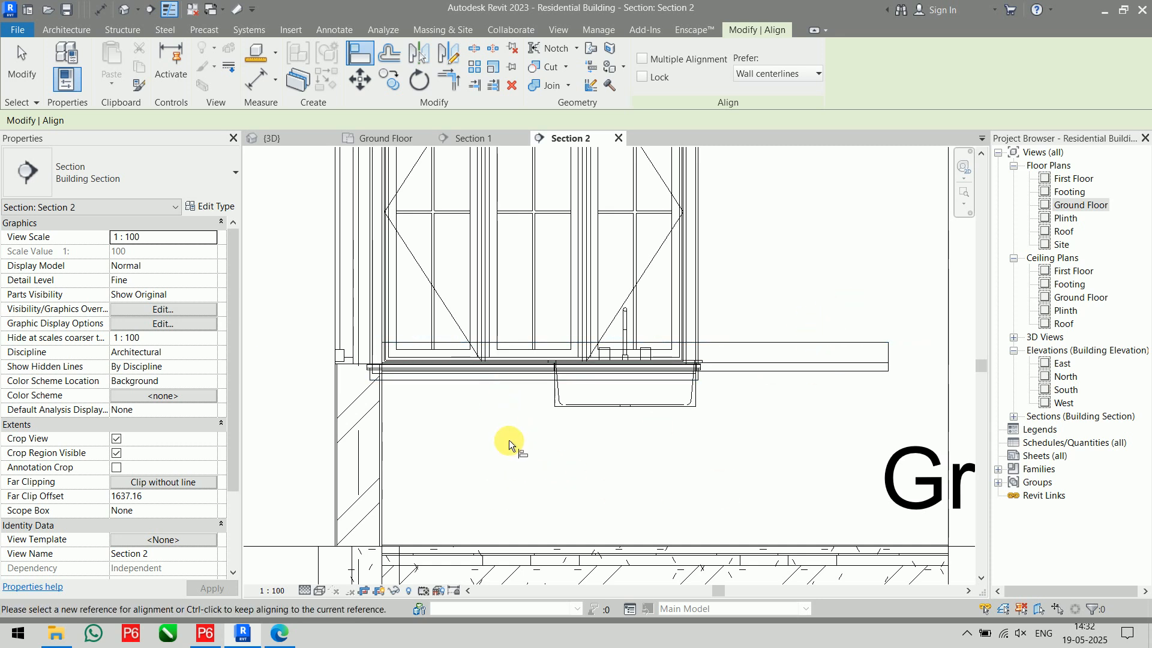
{"action": "key", "text": "Escape"}
- Measure the height from the Ground Floor level to the top of the sink counter's backsplash with a temporary aligned dimension
{"action": "left_click", "coordinate": [668, 218]}
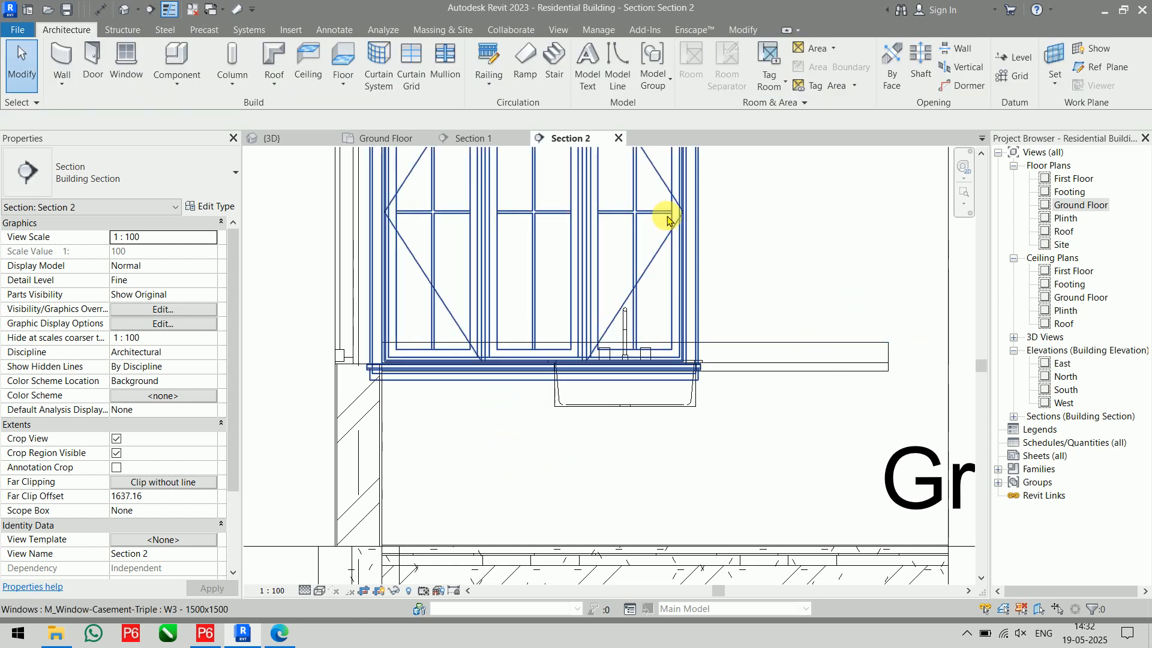
{"action": "scroll", "coordinate": [718, 401], "scroll_direction": "down", "scroll_amount": 2}
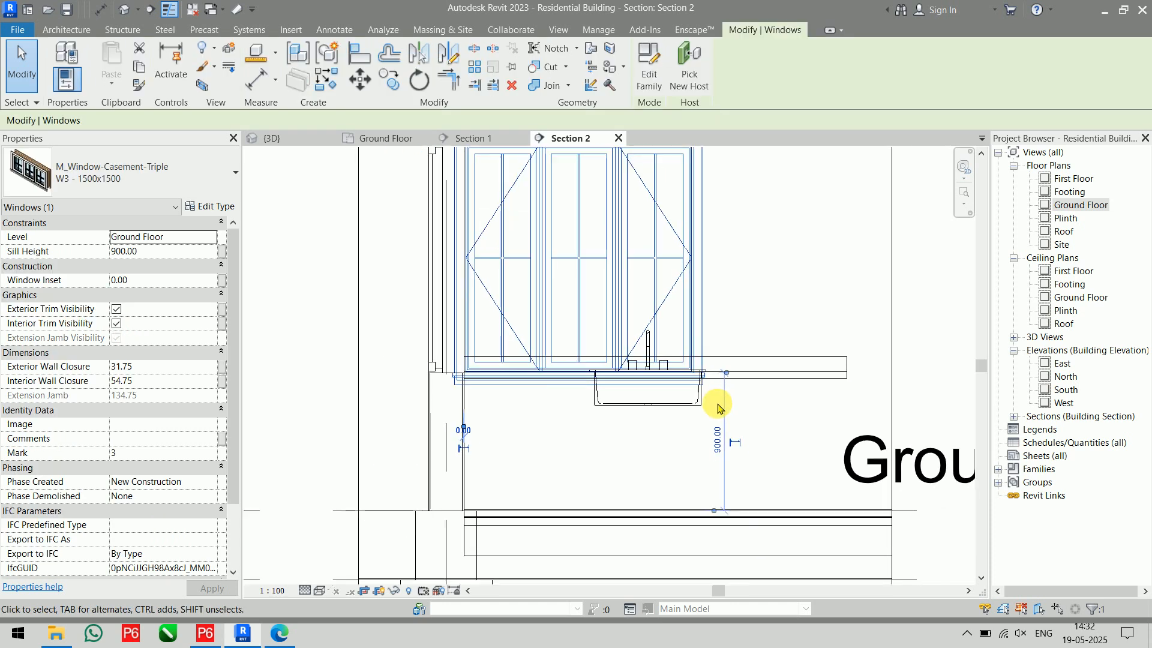
{"action": "middle_click_drag", "start_coordinate": [710, 414], "coordinate": [728, 342]}
{"action": "scroll", "coordinate": [704, 434], "scroll_direction": "up", "scroll_amount": 4}
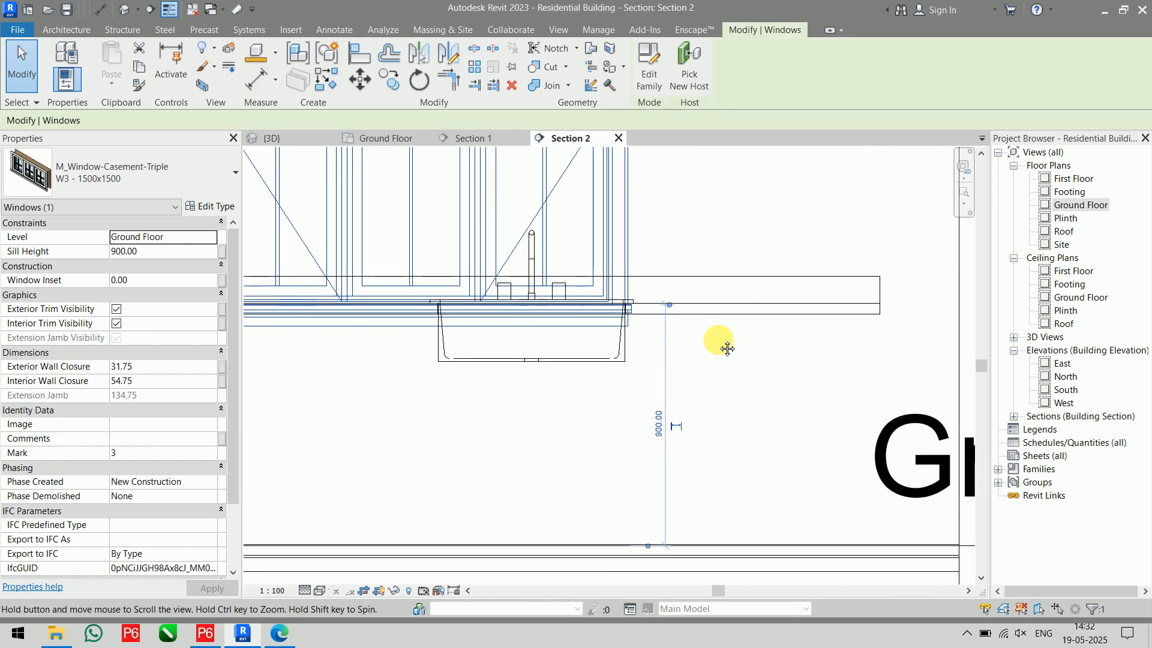
{"action": "scroll", "coordinate": [746, 354], "scroll_direction": "down", "scroll_amount": 1}
{"action": "left_click", "coordinate": [744, 358]}
{"action": "key", "text": "i"}
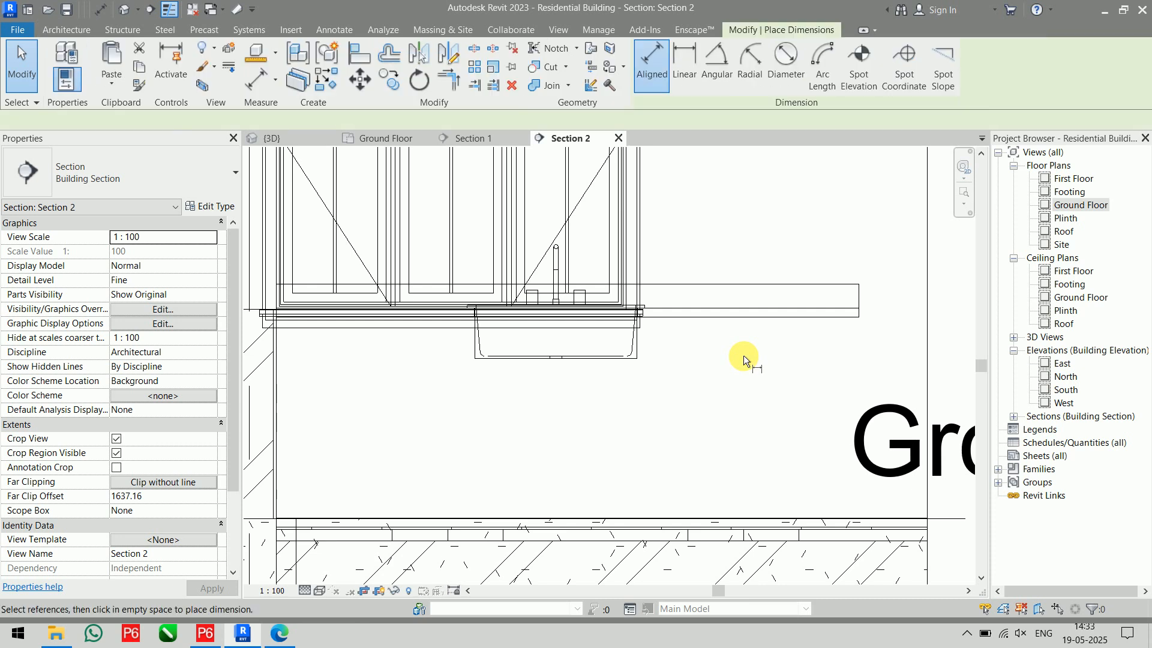
{"action": "scroll", "coordinate": [743, 355], "scroll_direction": "down", "scroll_amount": 2}
{"action": "left_click", "coordinate": [356, 444]}
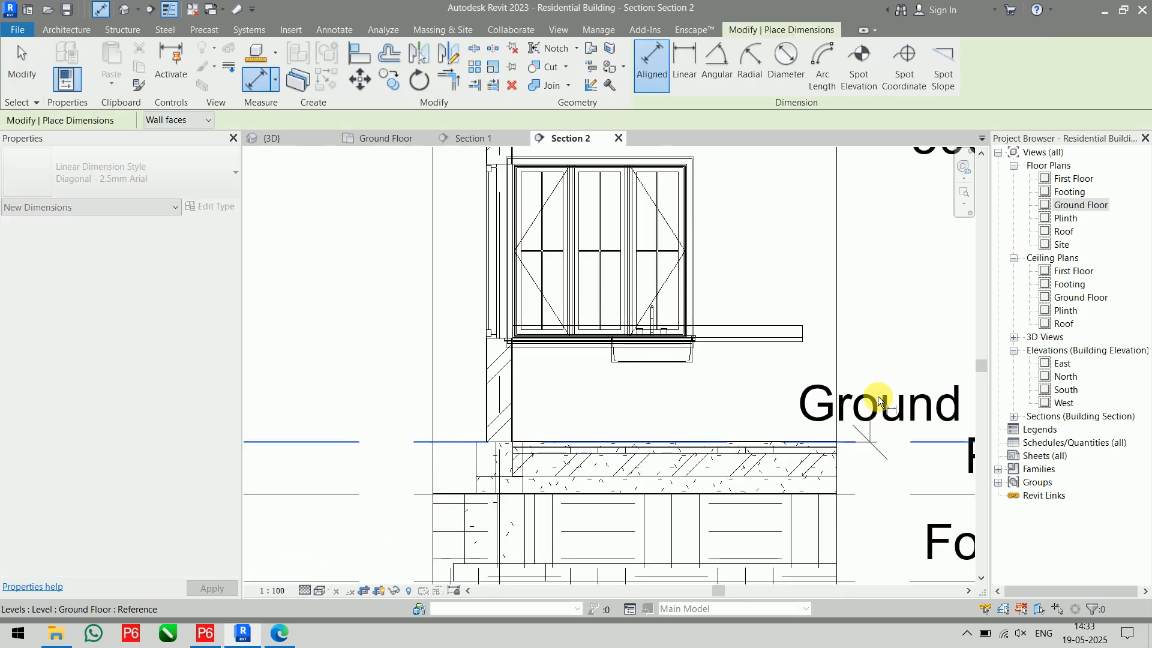
{"action": "left_click", "coordinate": [778, 325]}
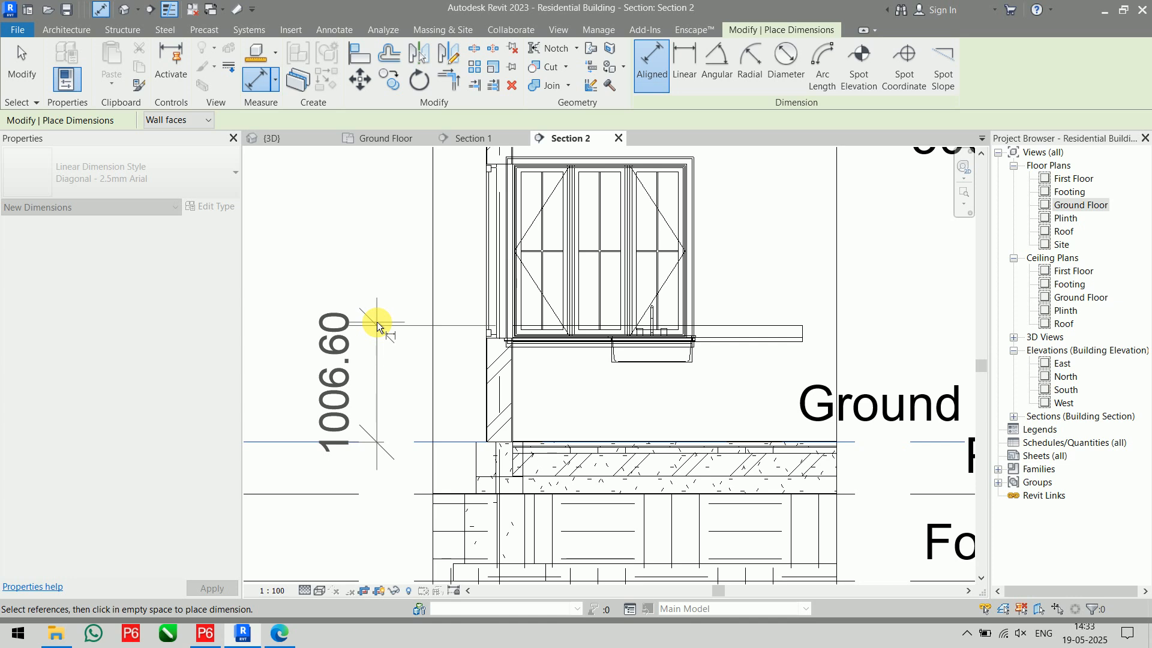
{"action": "key", "text": "Escape"}
{"action": "key", "text": "Escape"}
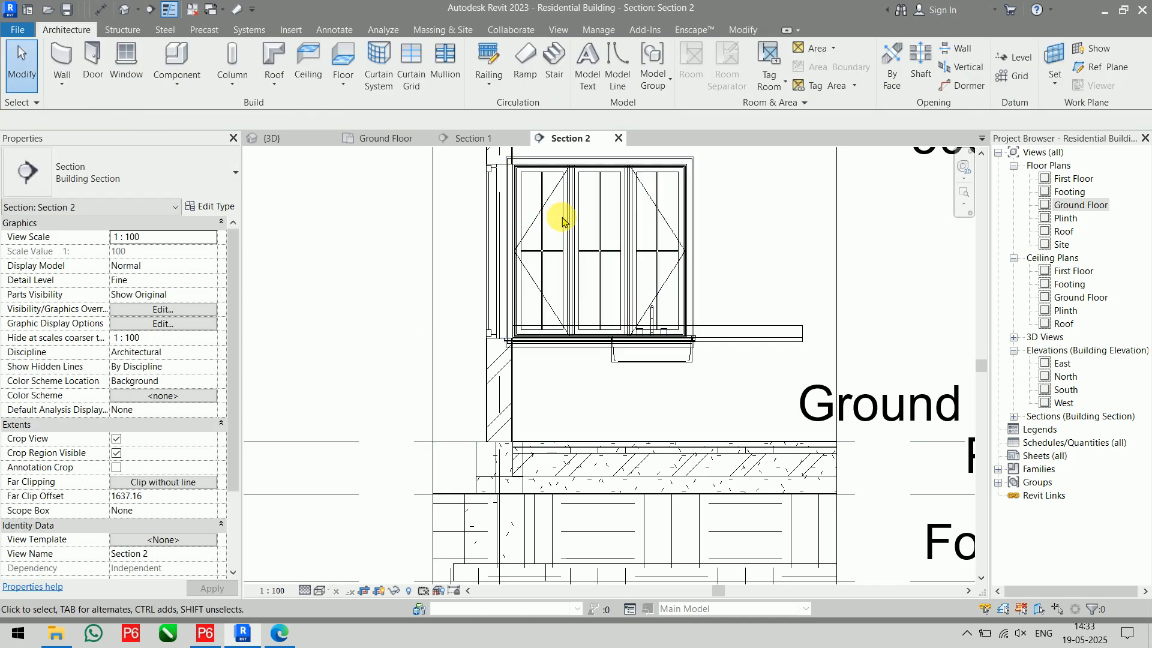
- Set the sill height of the triple casement window above the sink counter to 1007 mm
{"action": "left_click", "coordinate": [562, 220]}
{"action": "left_click", "coordinate": [157, 257]}
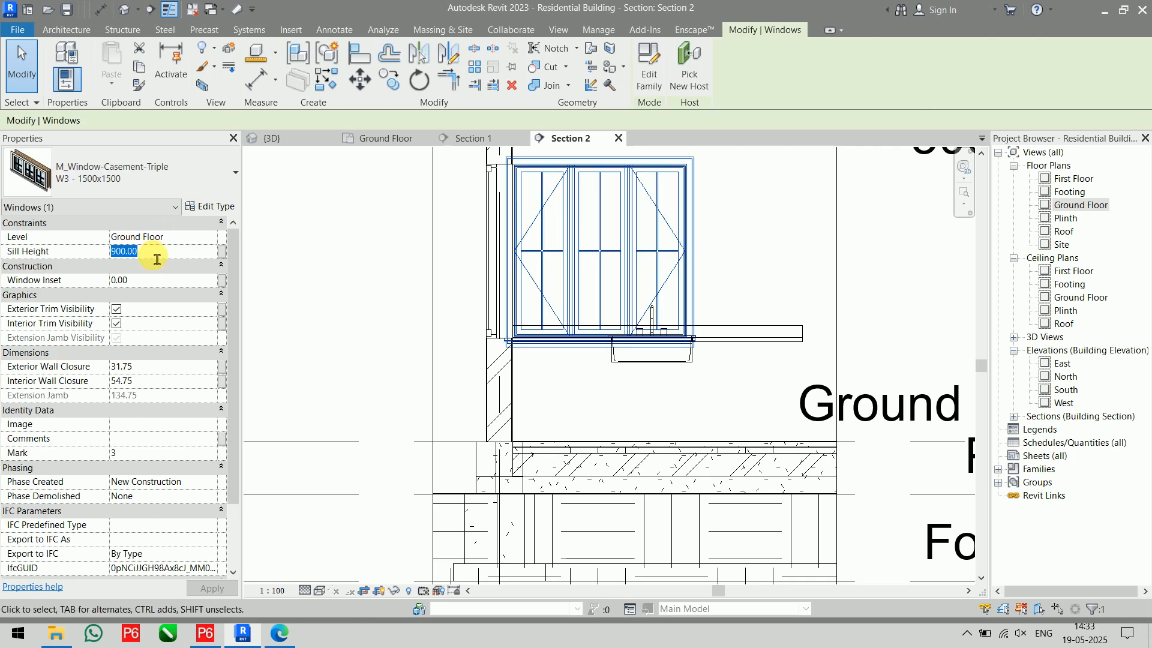
{"action": "key", "text": "Return"}
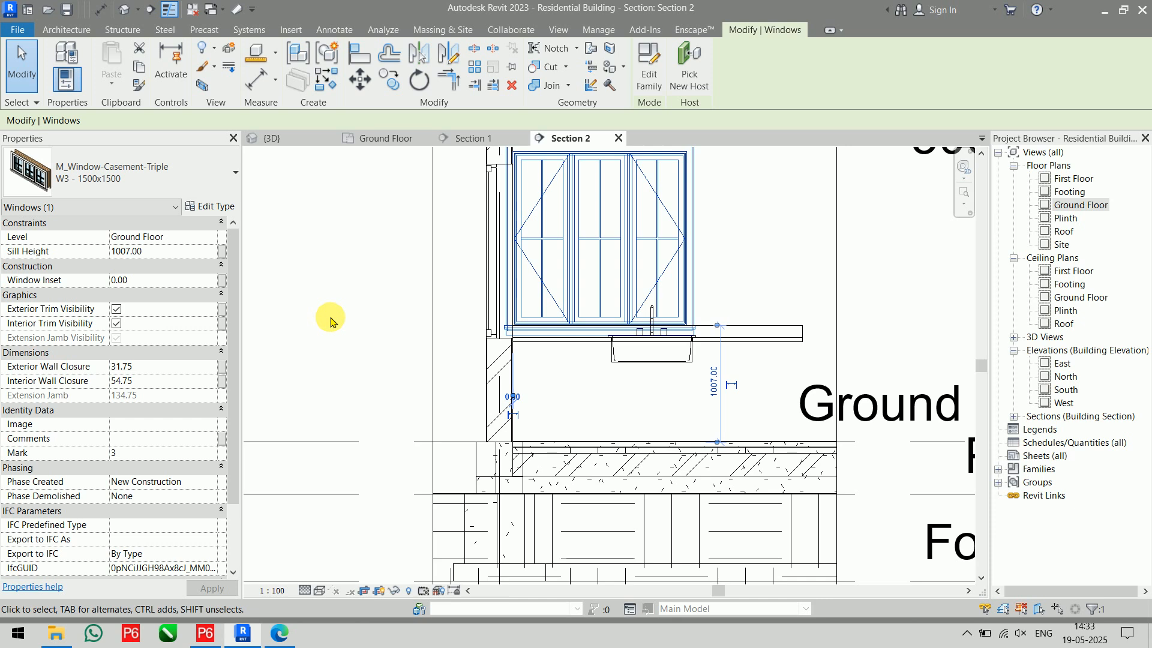
- Raise the kitchen window's sill height to 1100 mm so it clears the sink counter's backsplash
{"action": "scroll", "coordinate": [722, 362], "scroll_direction": "up", "scroll_amount": 3}
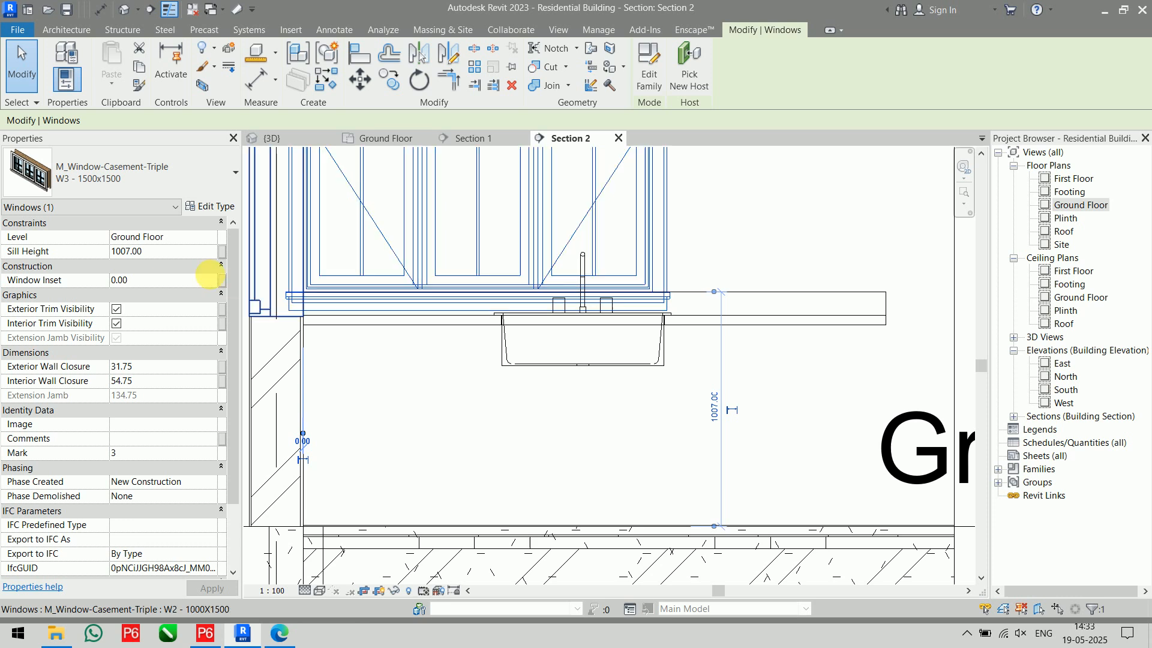
{"action": "left_click", "coordinate": [204, 255]}
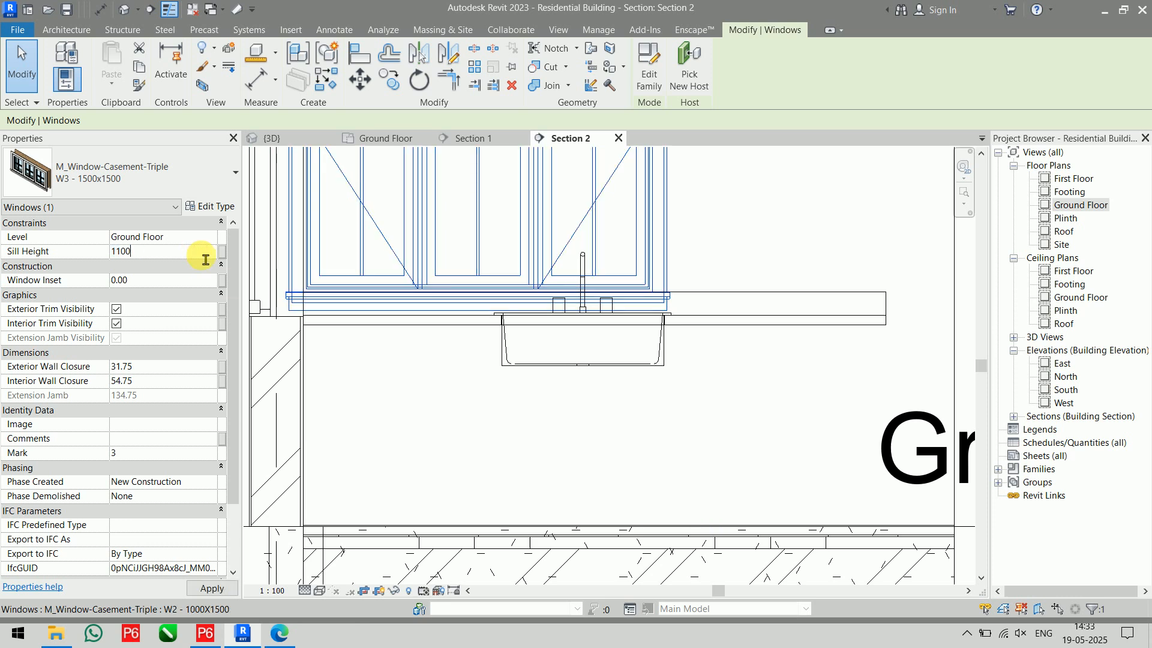
{"action": "type", "text": "1100"}
{"action": "scroll", "coordinate": [775, 440], "scroll_direction": "down", "scroll_amount": 3}
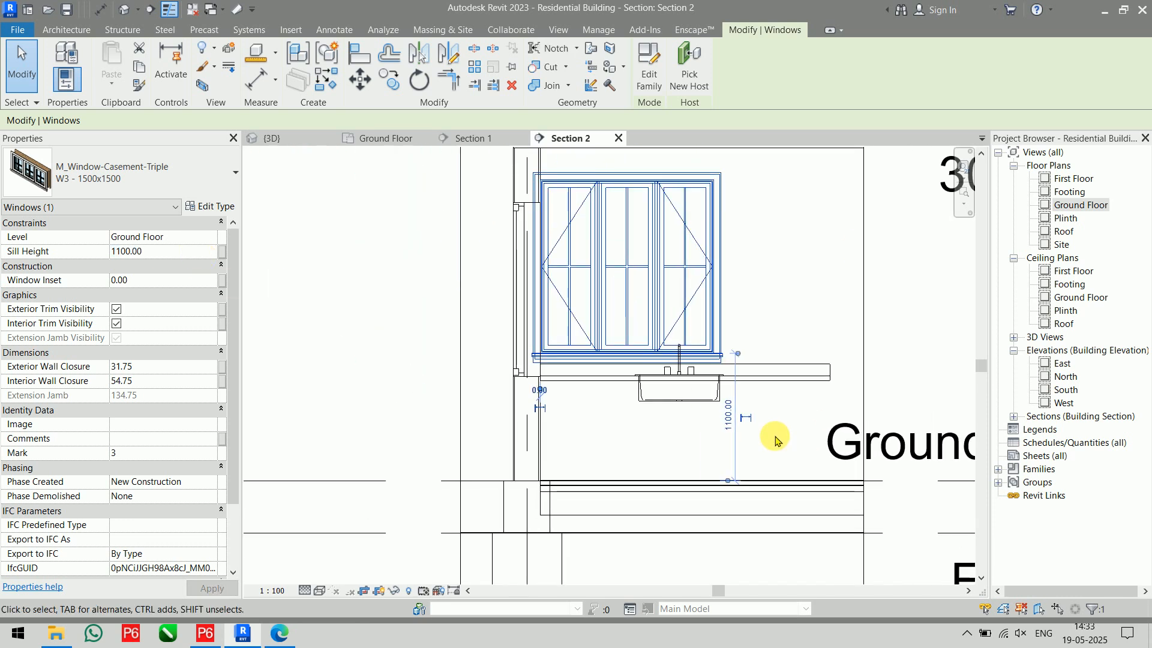
{"action": "scroll", "coordinate": [775, 436], "scroll_direction": "down", "scroll_amount": 1}
{"action": "left_click", "coordinate": [440, 353]}
{"action": "middle_click_drag", "start_coordinate": [708, 298], "coordinate": [538, 288]}
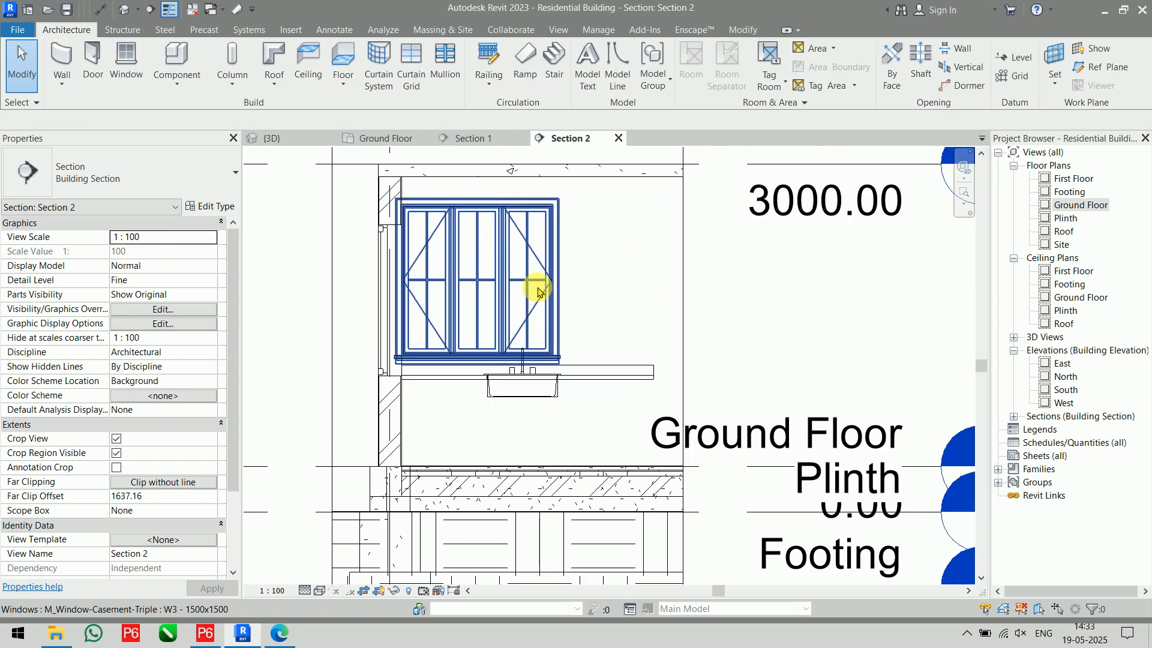
- In the 3D view, examine how the kitchen window sits above the sink counter, and select the window
{"action": "left_click", "coordinate": [277, 138]}
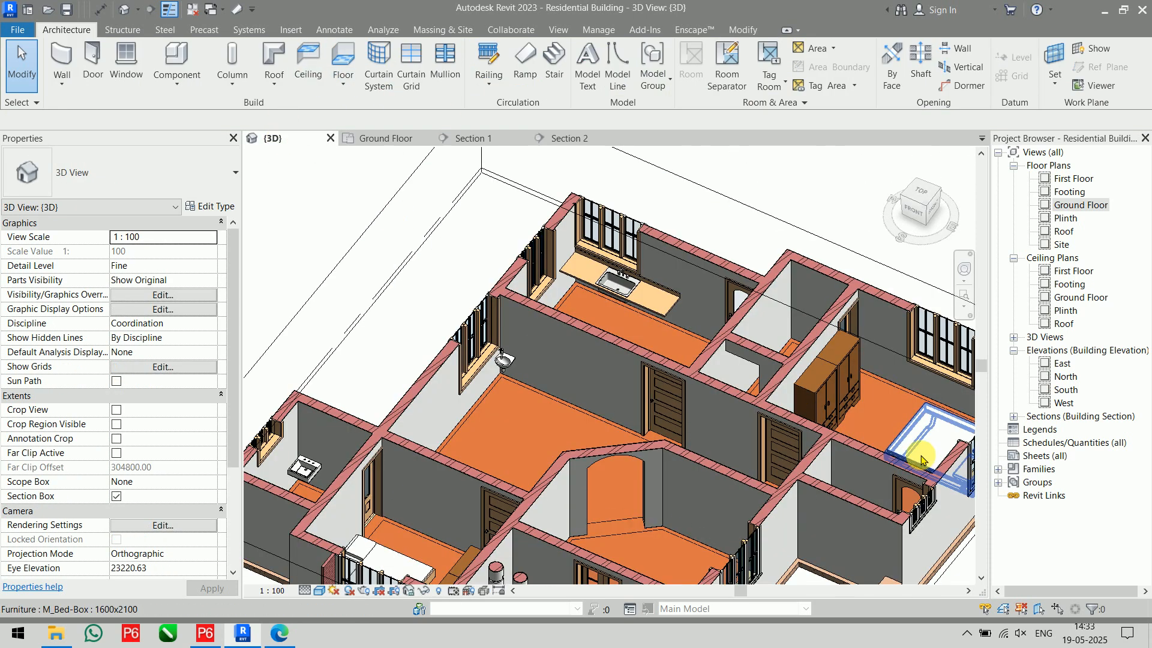
{"action": "scroll", "coordinate": [612, 249], "scroll_direction": "up", "scroll_amount": 5}
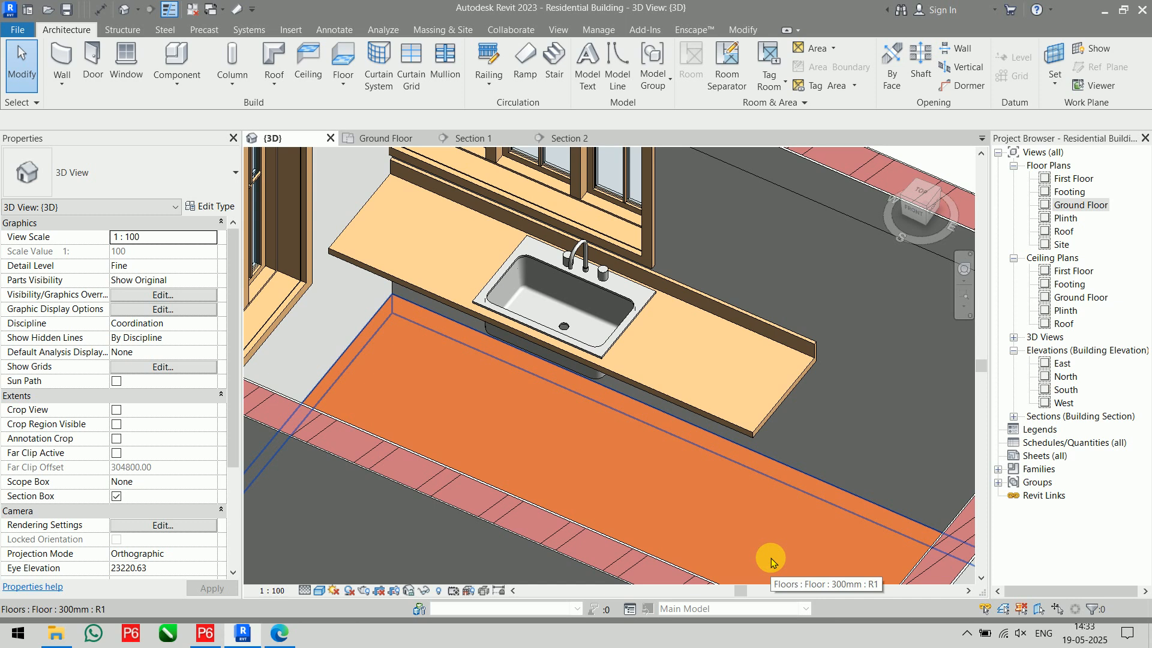
{"action": "scroll", "coordinate": [753, 473], "scroll_direction": "down", "scroll_amount": 3}
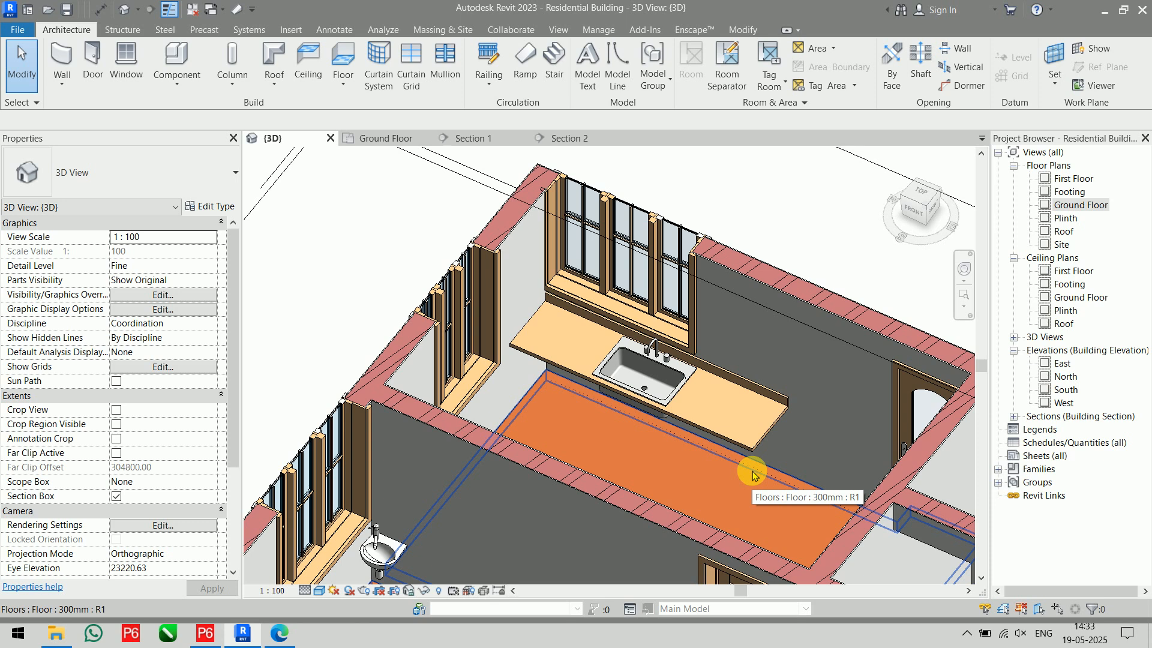
{"action": "scroll", "coordinate": [673, 296], "scroll_direction": "up", "scroll_amount": 3}
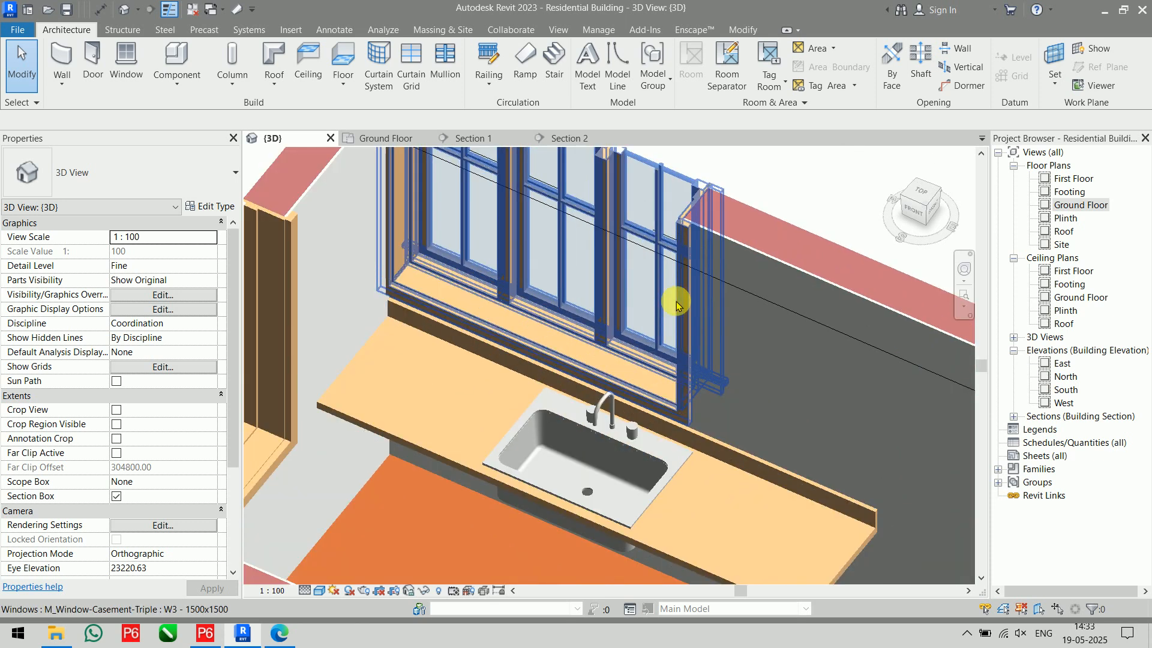
{"action": "scroll", "coordinate": [613, 379], "scroll_direction": "up", "scroll_amount": 1}
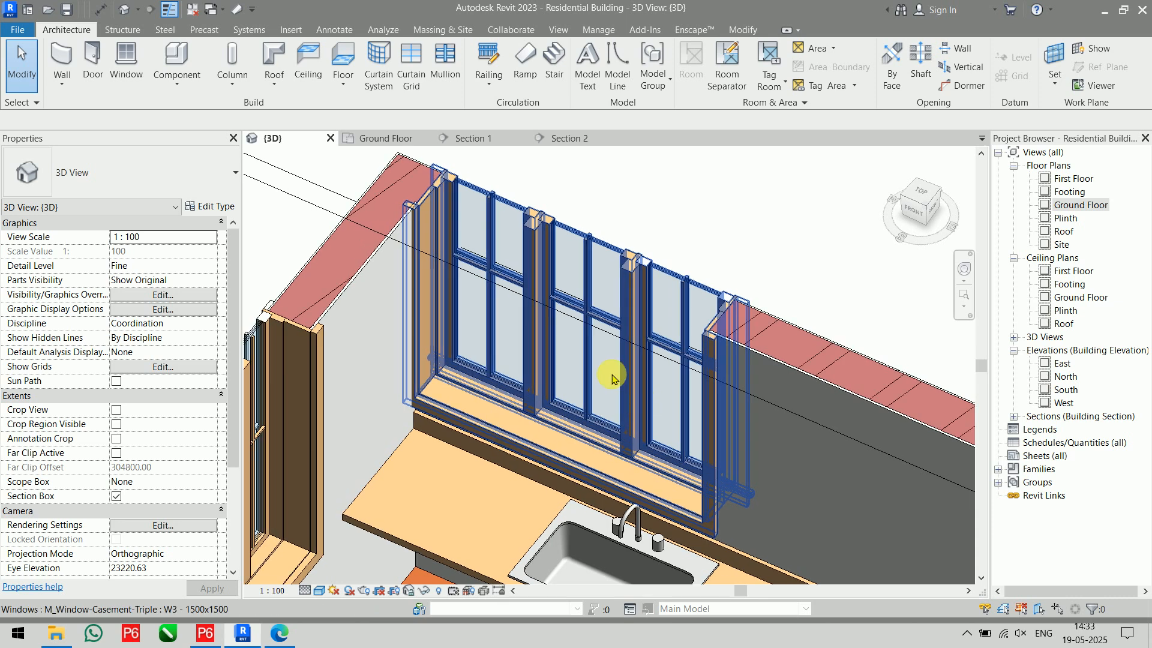
{"action": "left_click", "coordinate": [468, 407]}
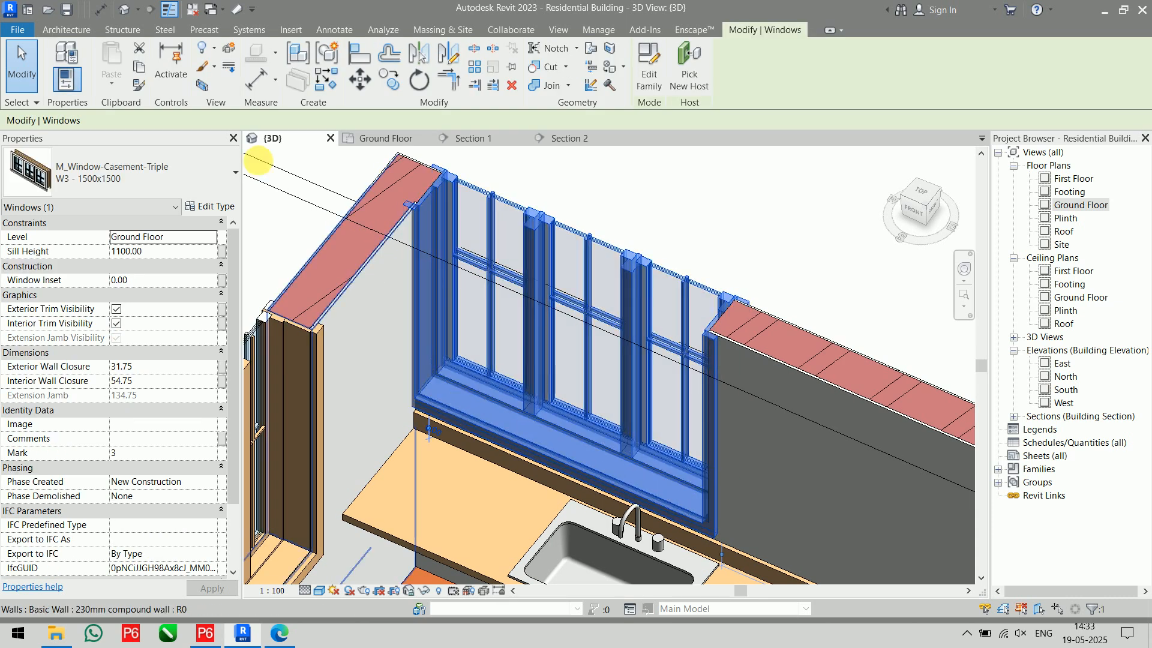
- Nudge the triple casement window away from the adjoining wall in the Section 2 view
{"action": "left_click", "coordinate": [553, 140]}
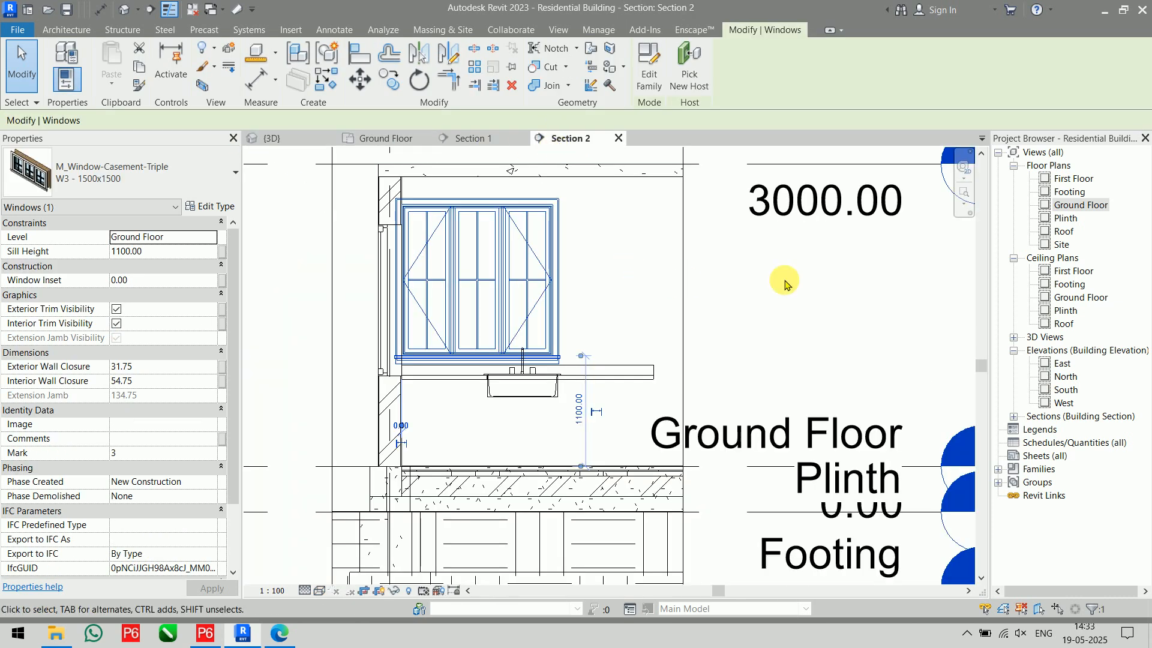
{"action": "key", "text": "Right"}
{"action": "key", "text": "Right"}
{"action": "key", "text": "Right"}
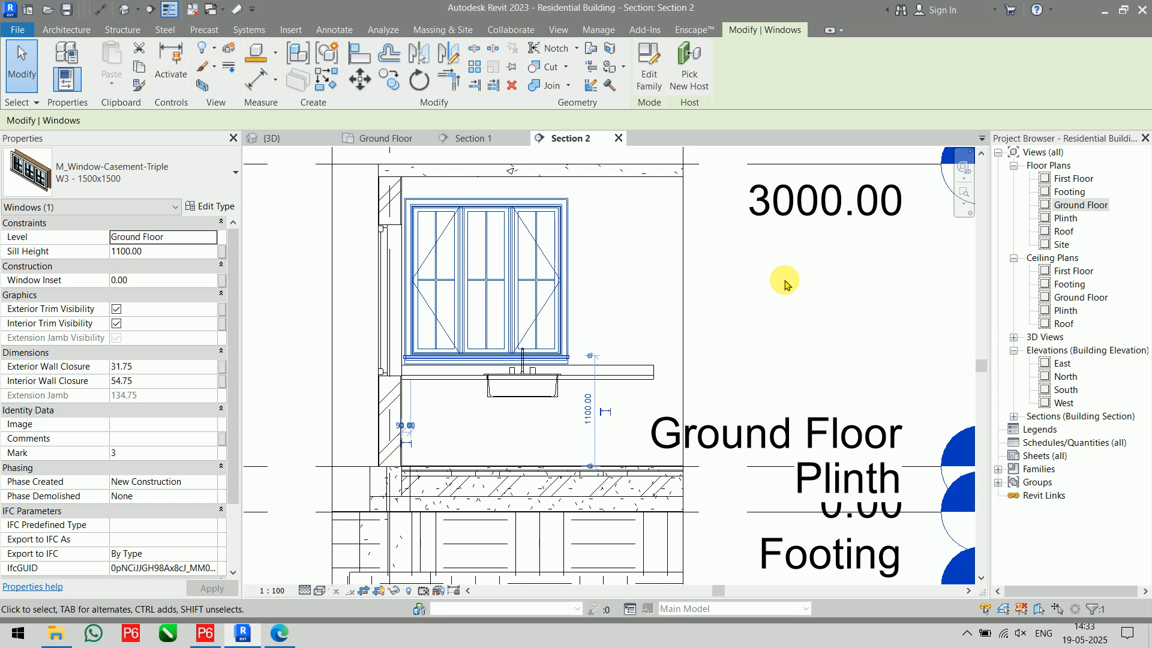
{"action": "left_click", "coordinate": [786, 282]}
- Review the kitchen counter in the 3D view and check the furnished ground floor plan in the PDF workbook
{"action": "left_click", "coordinate": [282, 138]}
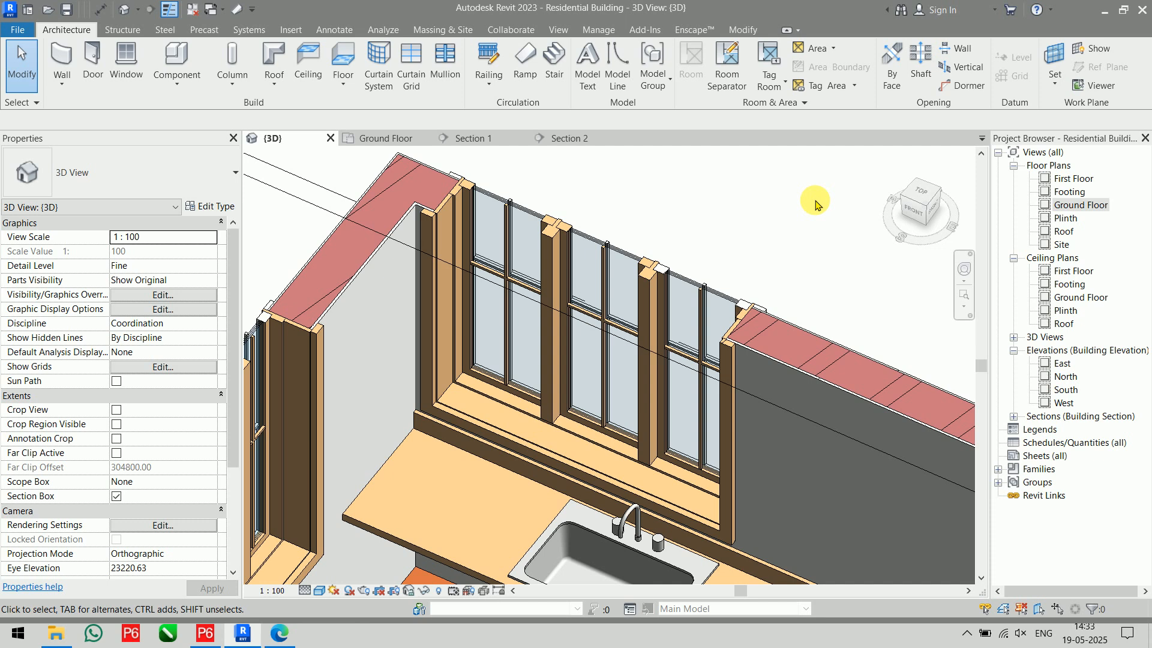
{"action": "scroll", "coordinate": [815, 205], "scroll_direction": "down", "scroll_amount": 3}
{"action": "middle_click_drag", "start_coordinate": [815, 205], "coordinate": [719, 162]}
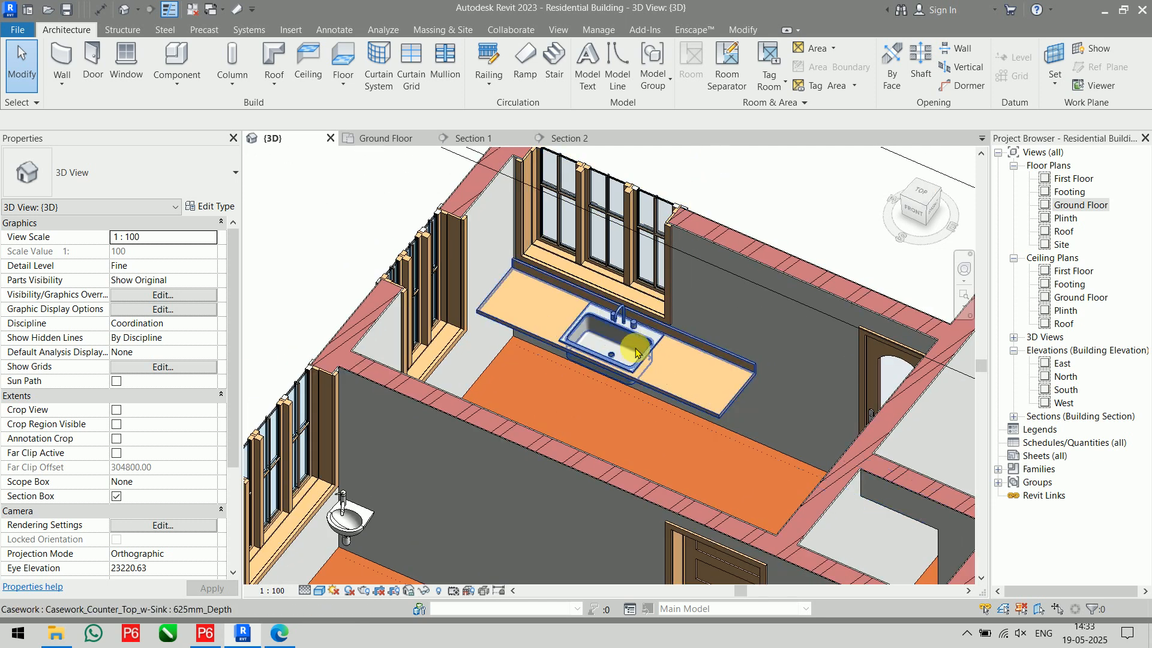
{"action": "left_click", "coordinate": [280, 634]}
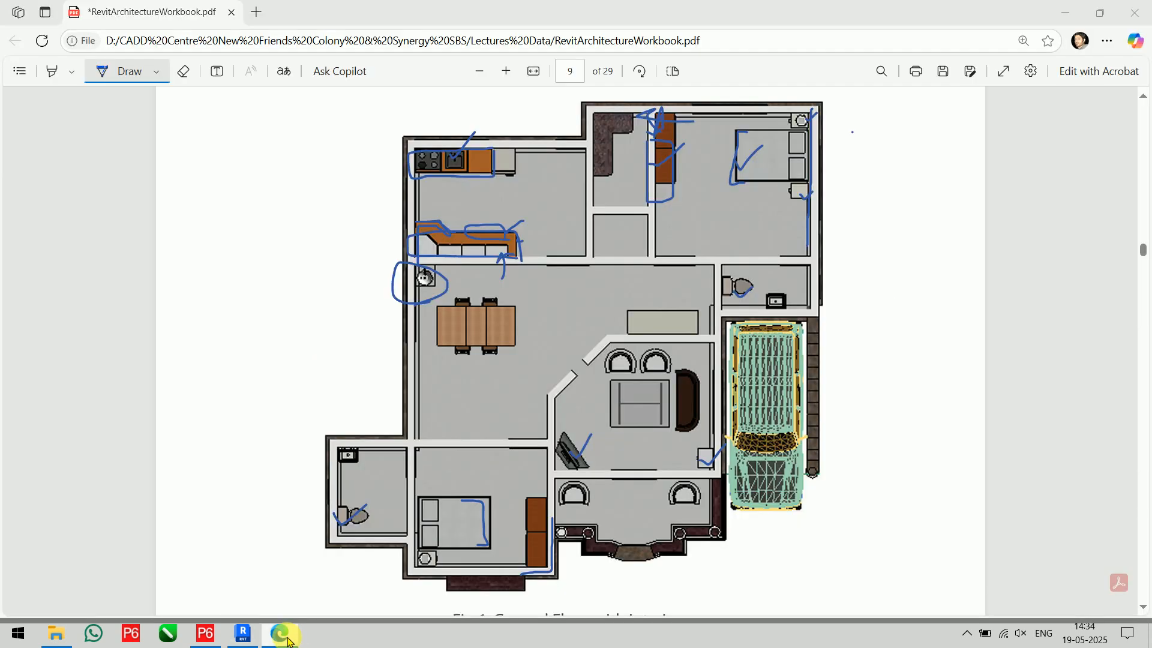
{"action": "left_click", "coordinate": [281, 633]}
{"action": "left_click", "coordinate": [288, 640]}
{"action": "left_click", "coordinate": [288, 641]}
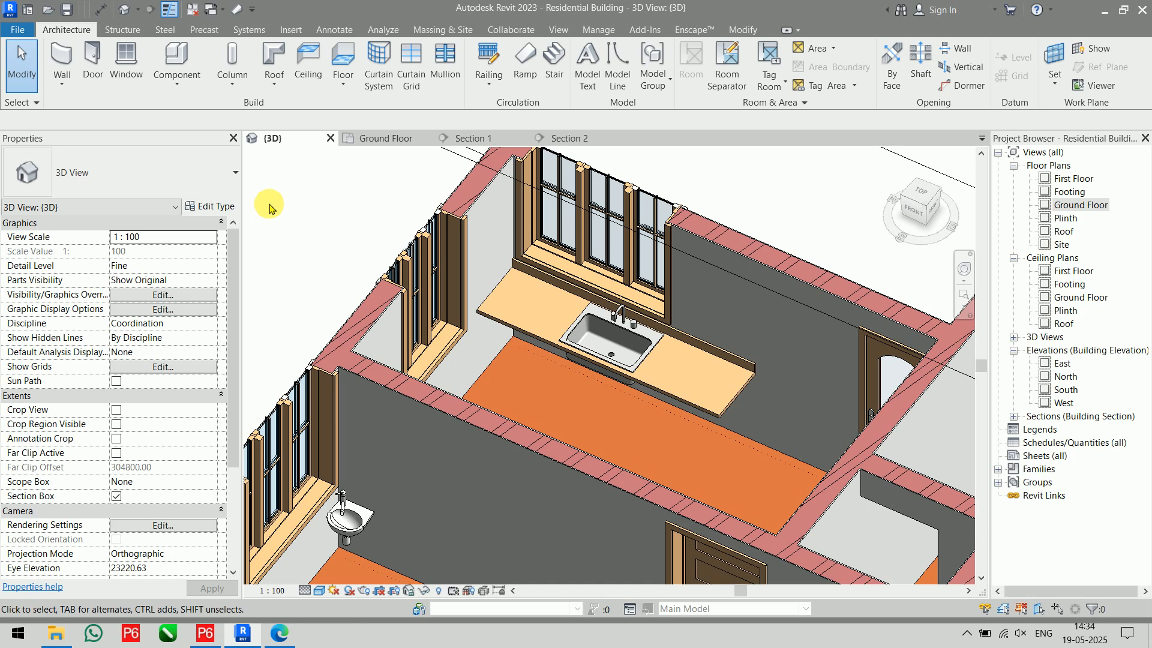
- Load the M_Cooktop-Gas family from the Domestic specialty equipment in the US library
{"action": "left_click", "coordinate": [178, 57]}
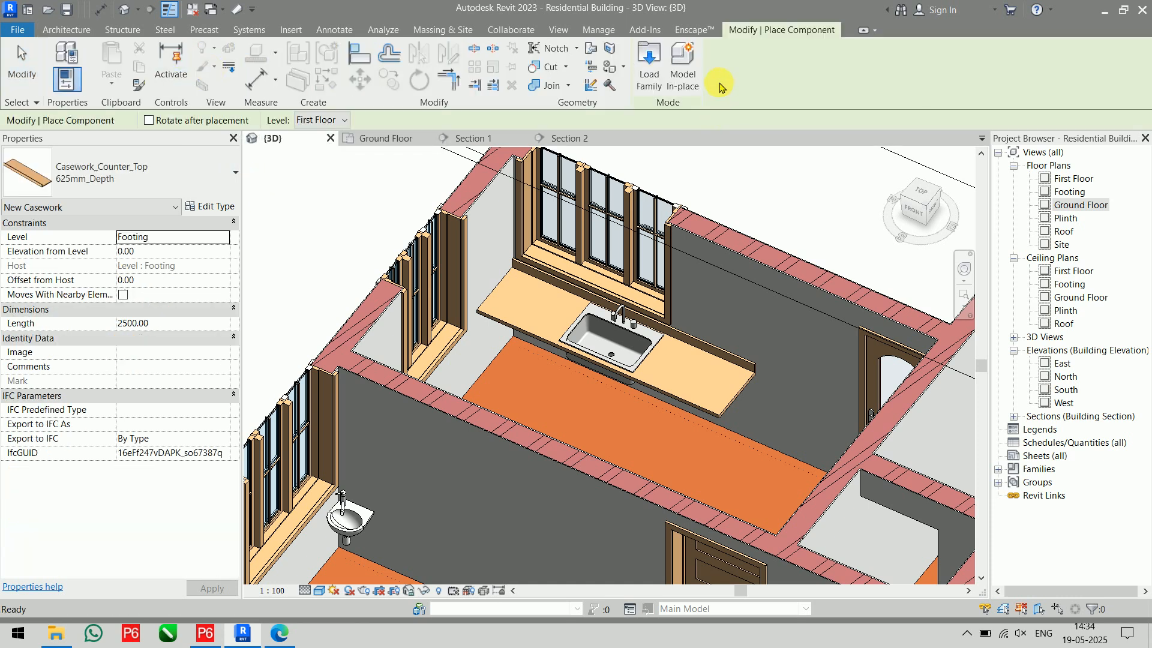
{"action": "left_click", "coordinate": [649, 63]}
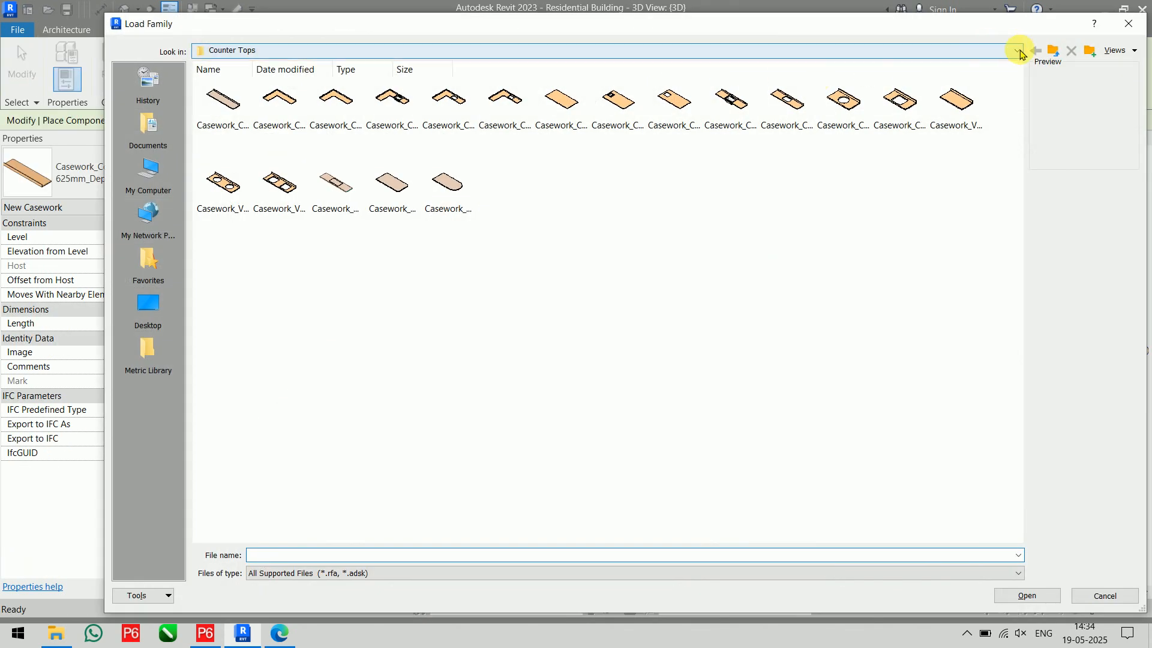
{"action": "left_click", "coordinate": [1053, 51]}
{"action": "left_click", "coordinate": [1054, 53]}
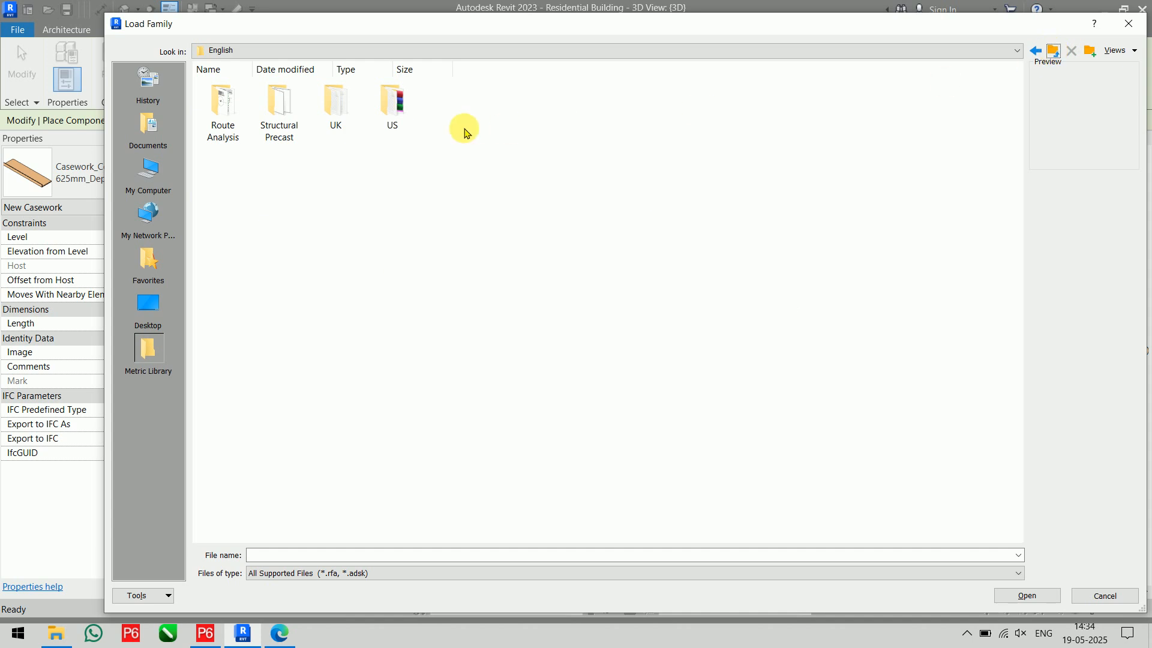
{"action": "double_click", "coordinate": [396, 105]}
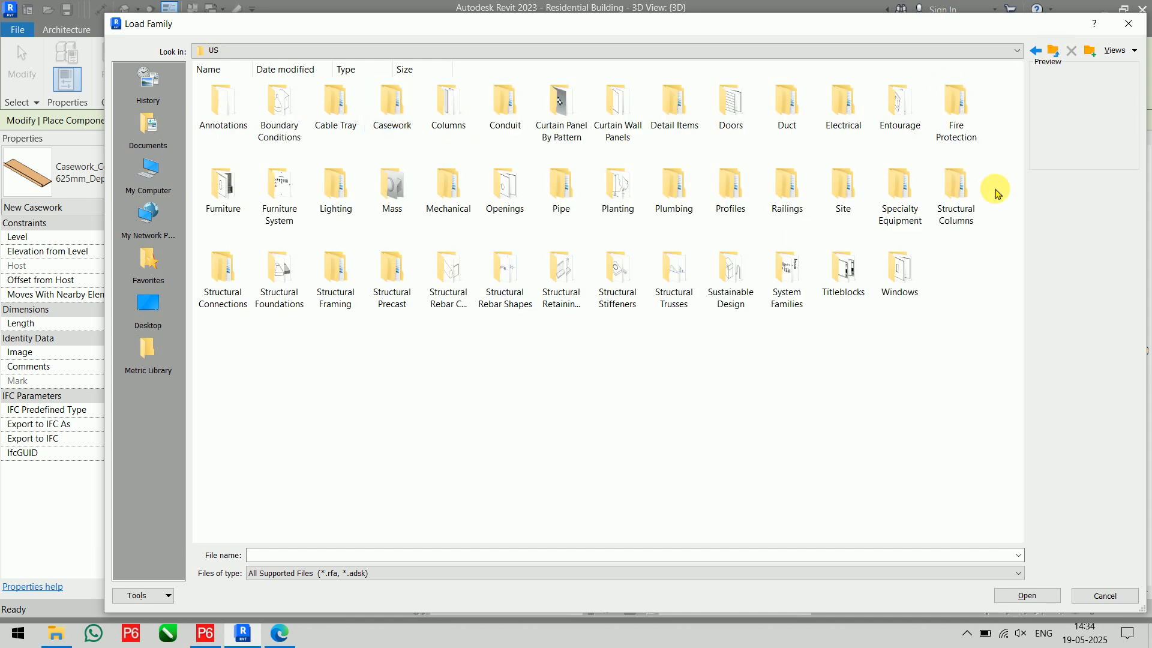
{"action": "left_click", "coordinate": [909, 217]}
{"action": "double_click", "coordinate": [909, 217]}
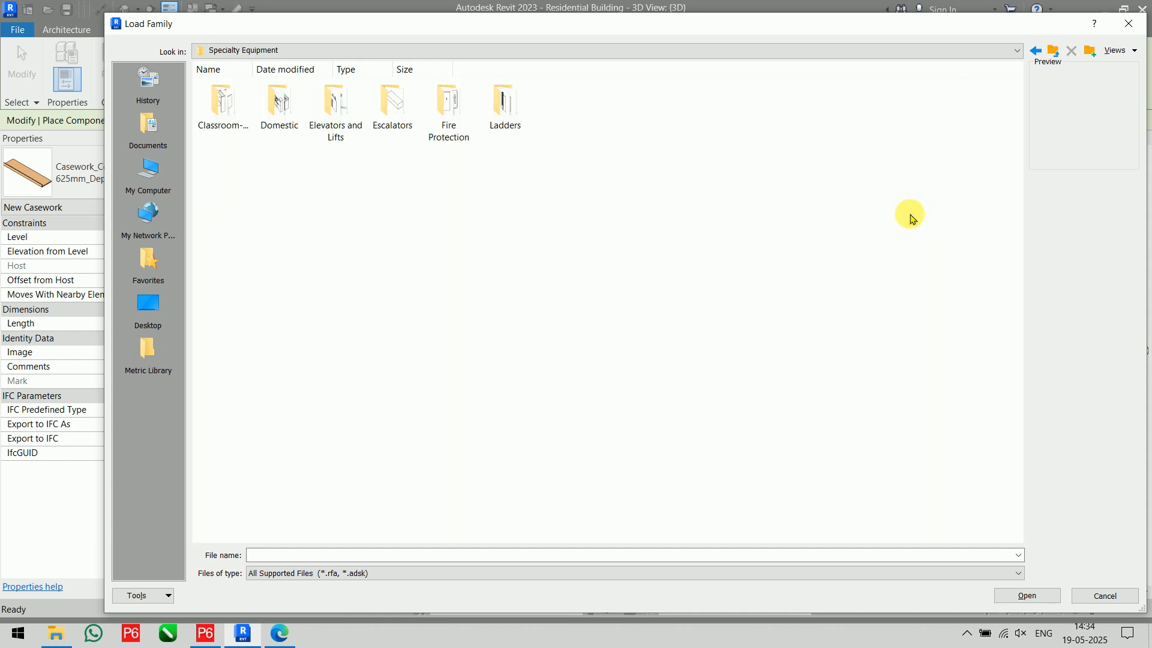
{"action": "double_click", "coordinate": [279, 112]}
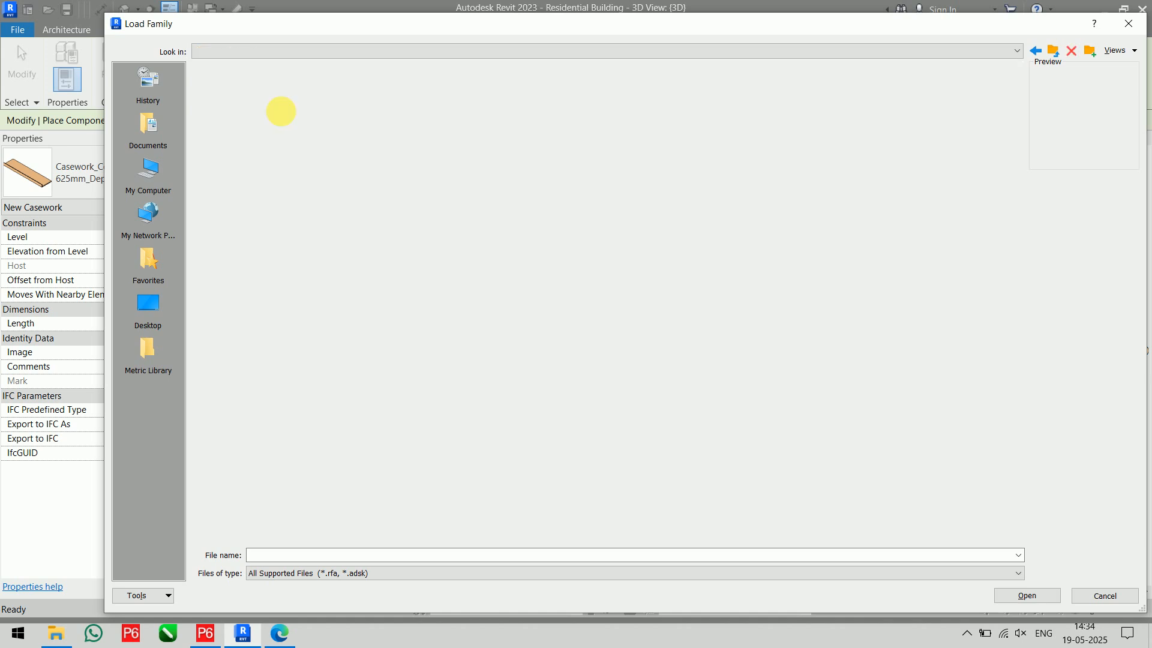
{"action": "double_click", "coordinate": [276, 115]}
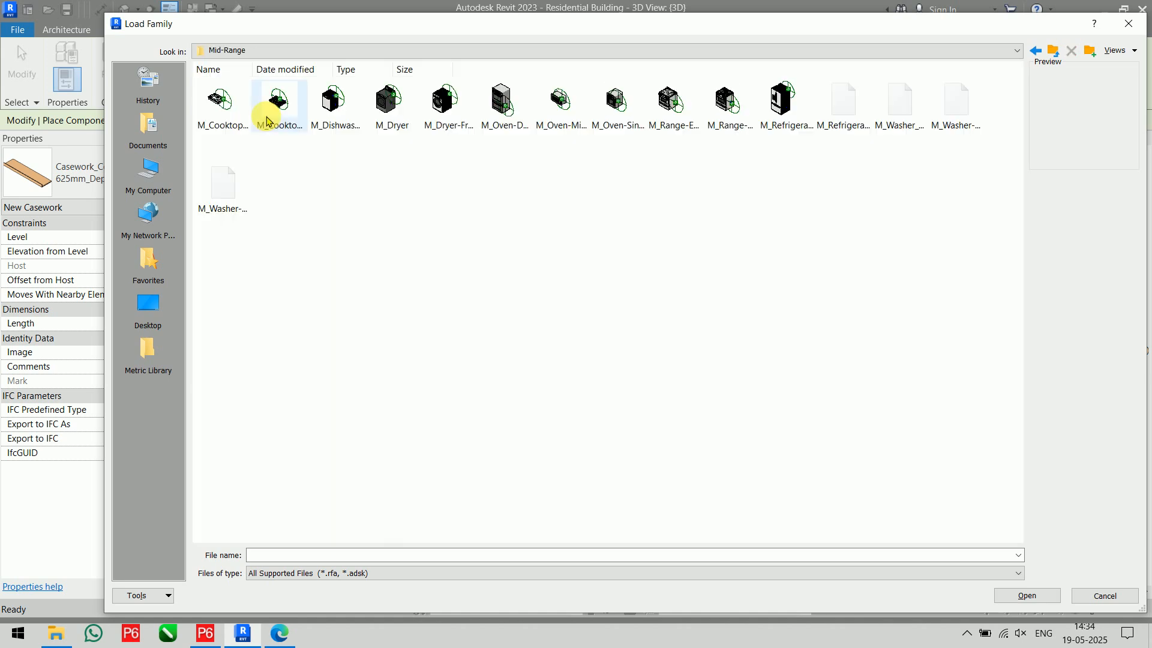
{"action": "left_click", "coordinate": [228, 113]}
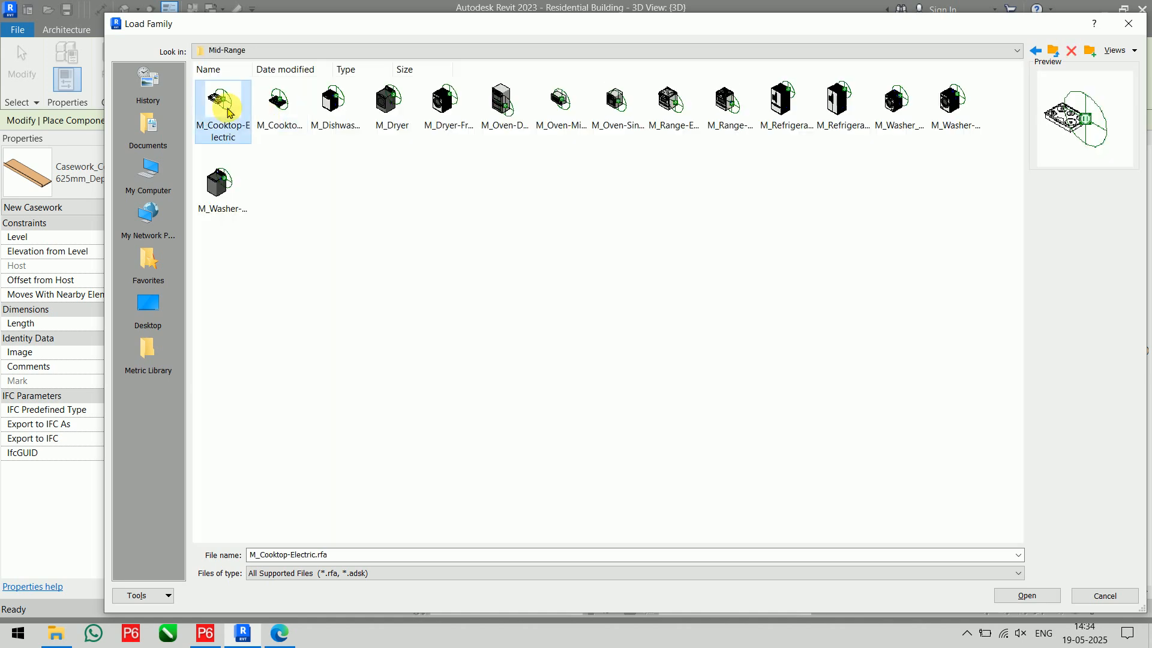
{"action": "left_click", "coordinate": [273, 99]}
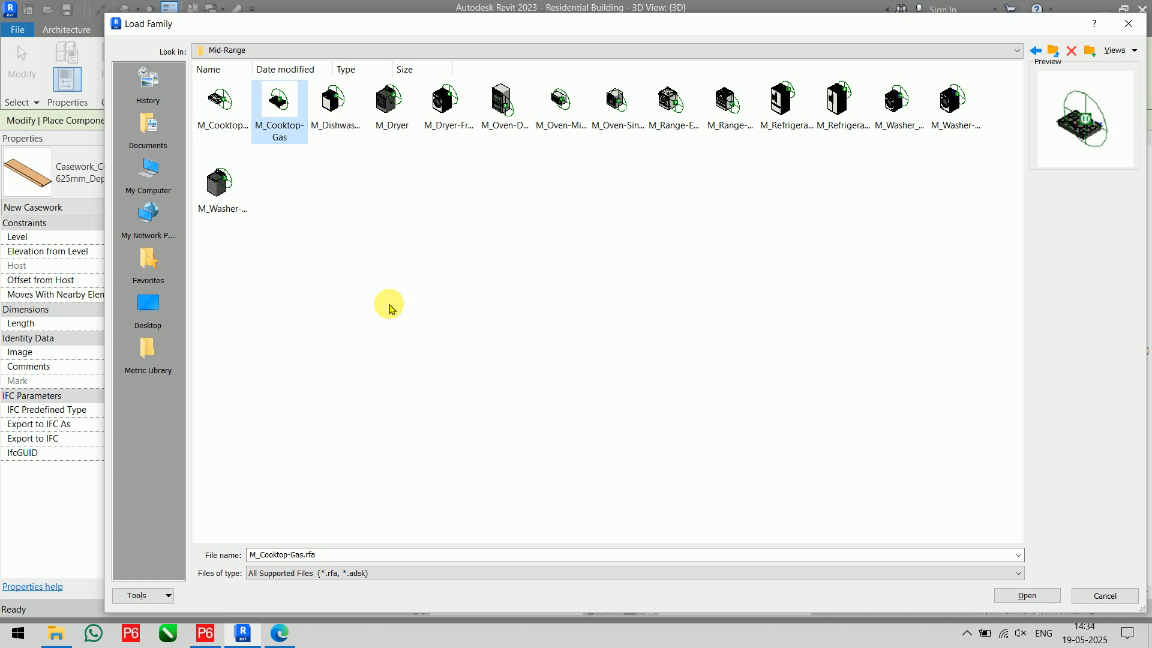
{"action": "left_click", "coordinate": [1035, 597]}
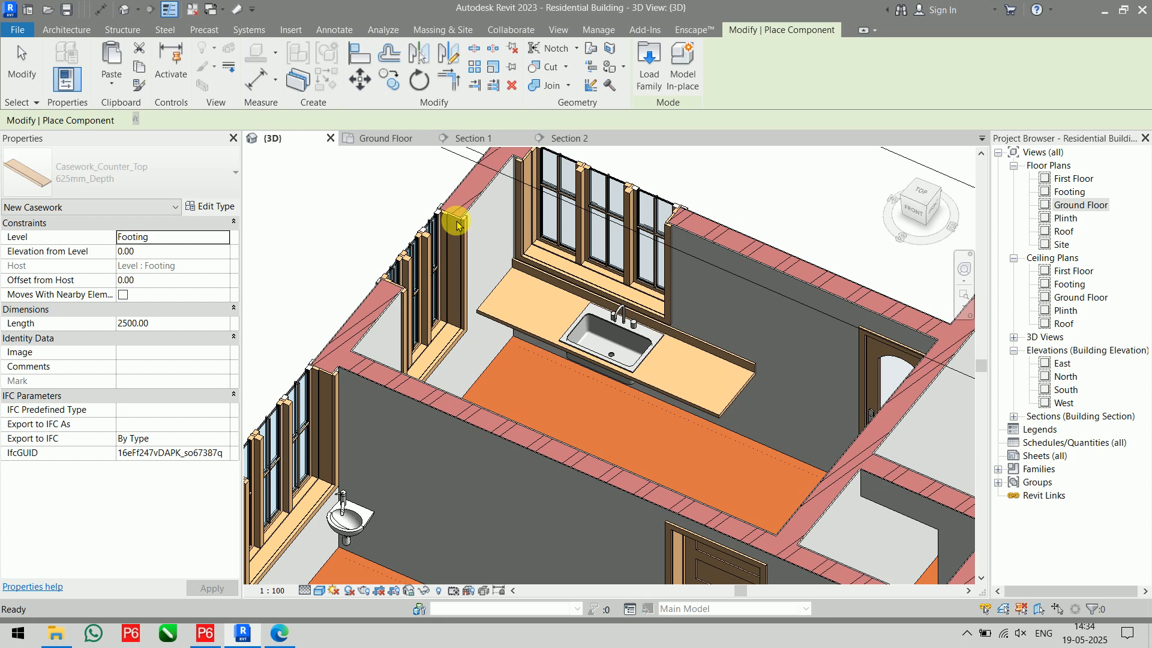
- Place a 750mm M_Cooktop-Gas, with the level set to Ground Floor, on the kitchen counter top face beside the sink
{"action": "left_click", "coordinate": [187, 178]}
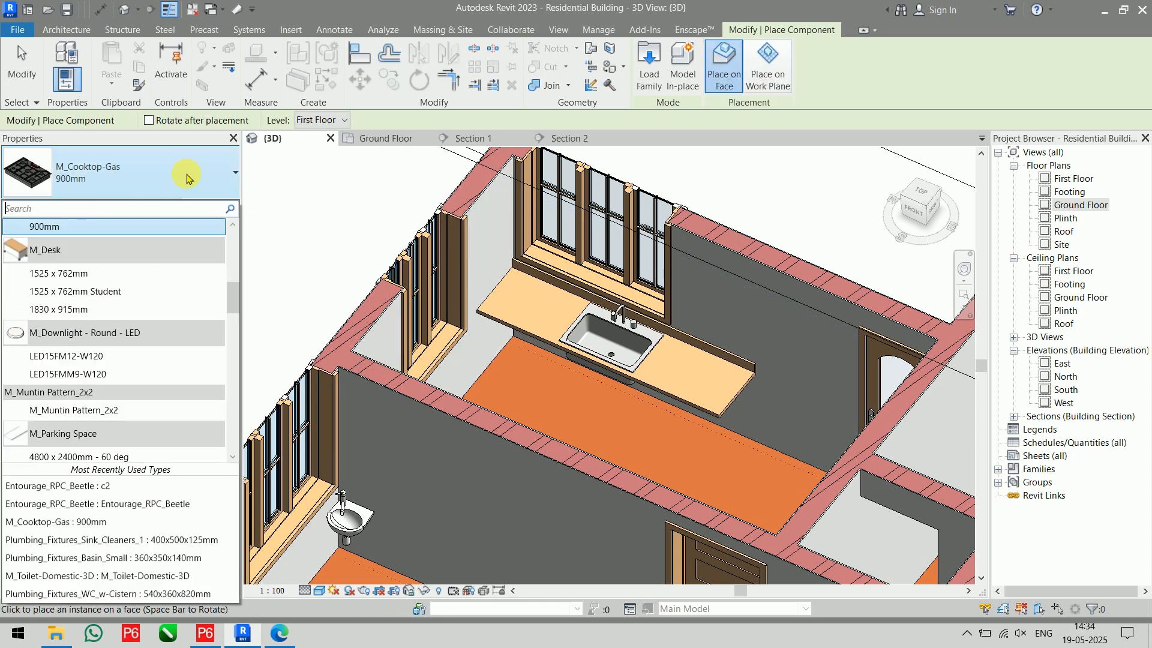
{"action": "scroll", "coordinate": [146, 249], "scroll_direction": "up", "scroll_amount": 10}
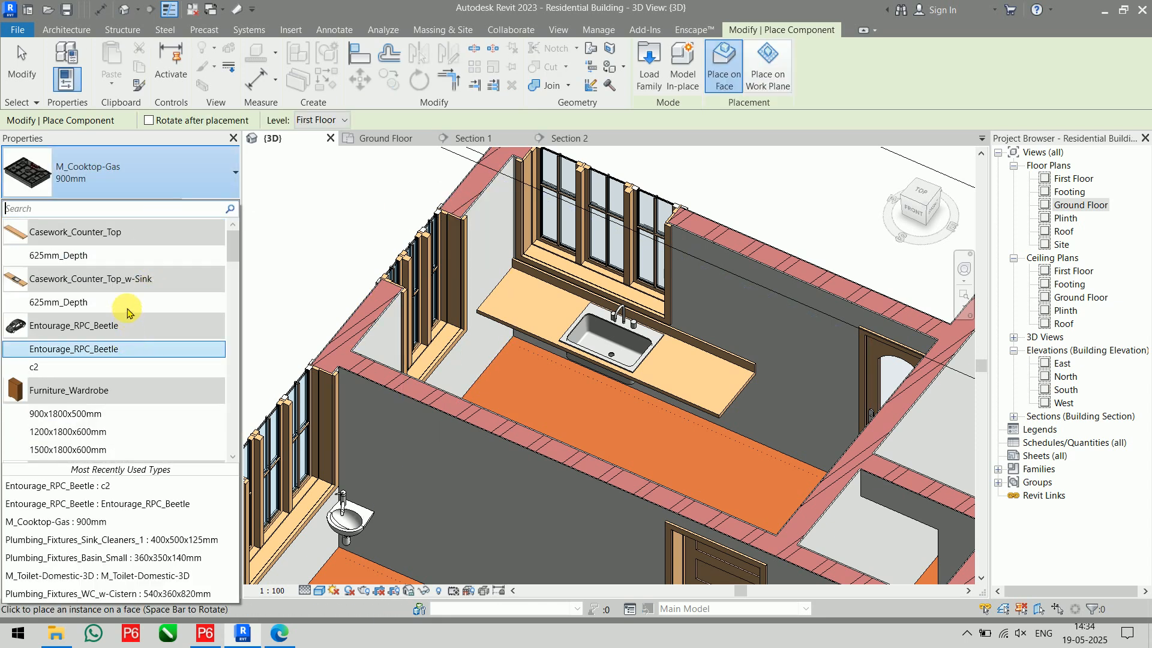
{"action": "scroll", "coordinate": [132, 323], "scroll_direction": "down", "scroll_amount": 4}
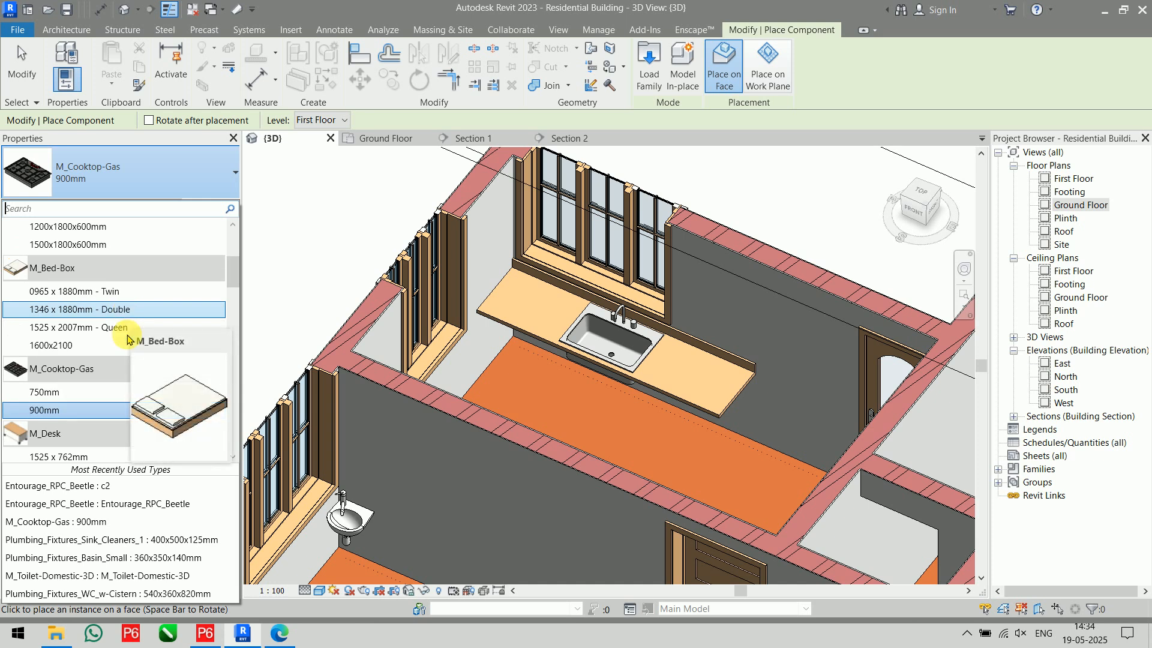
{"action": "left_click", "coordinate": [95, 392]}
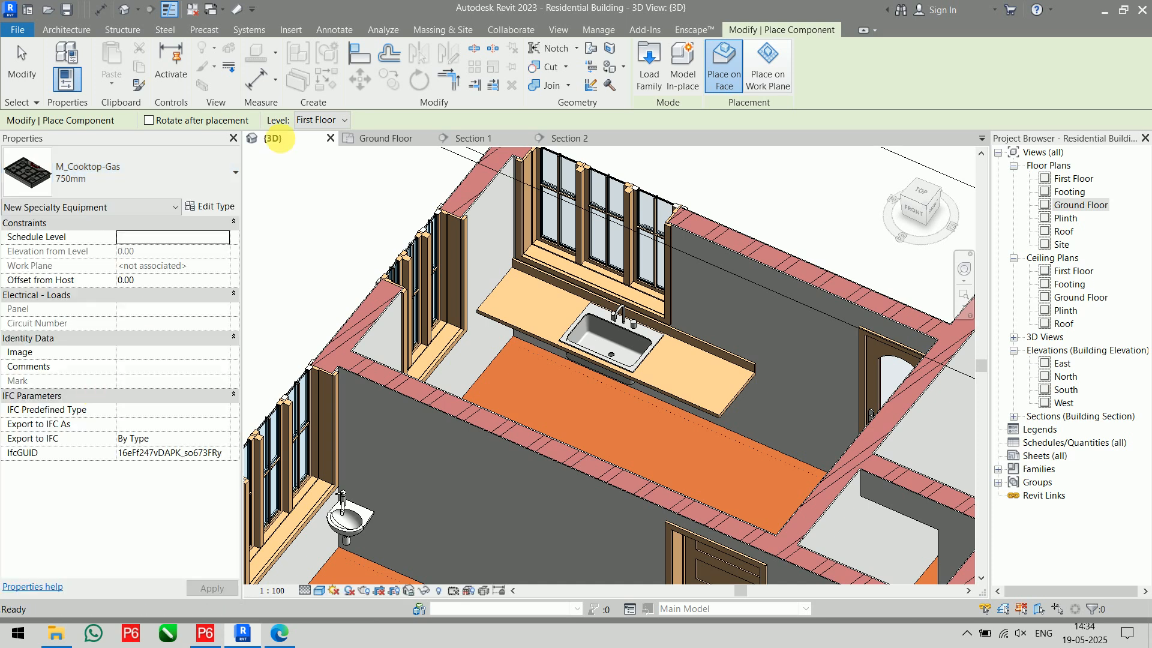
{"action": "left_click", "coordinate": [318, 121]}
{"action": "left_click", "coordinate": [327, 159]}
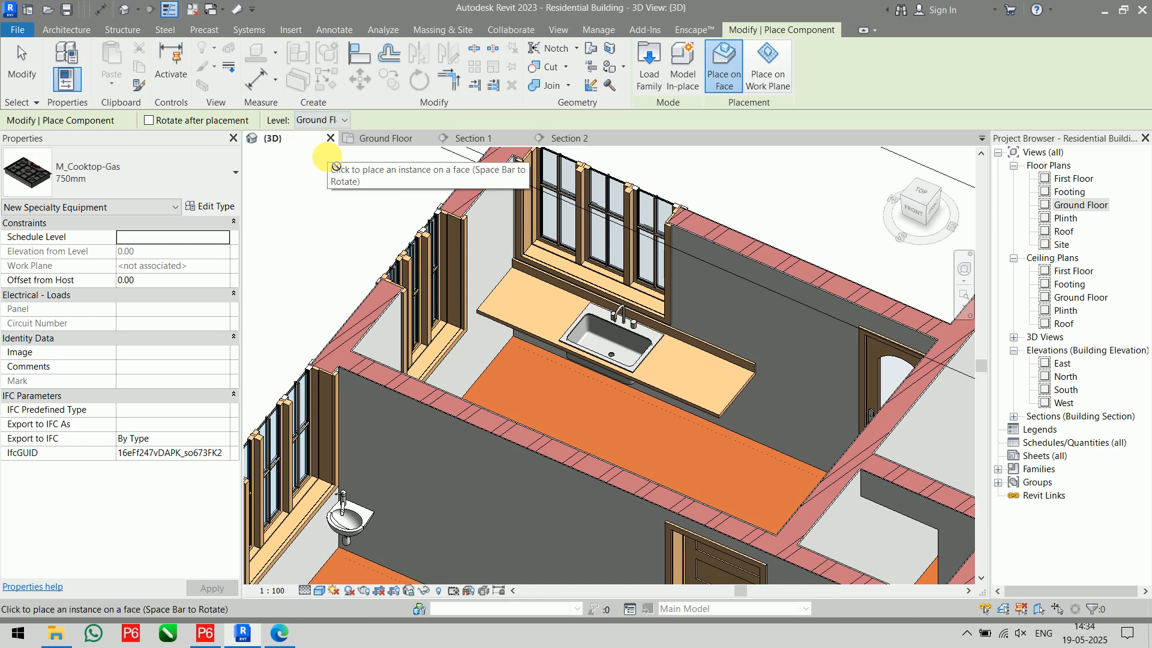
{"action": "scroll", "coordinate": [537, 339], "scroll_direction": "up", "scroll_amount": 5}
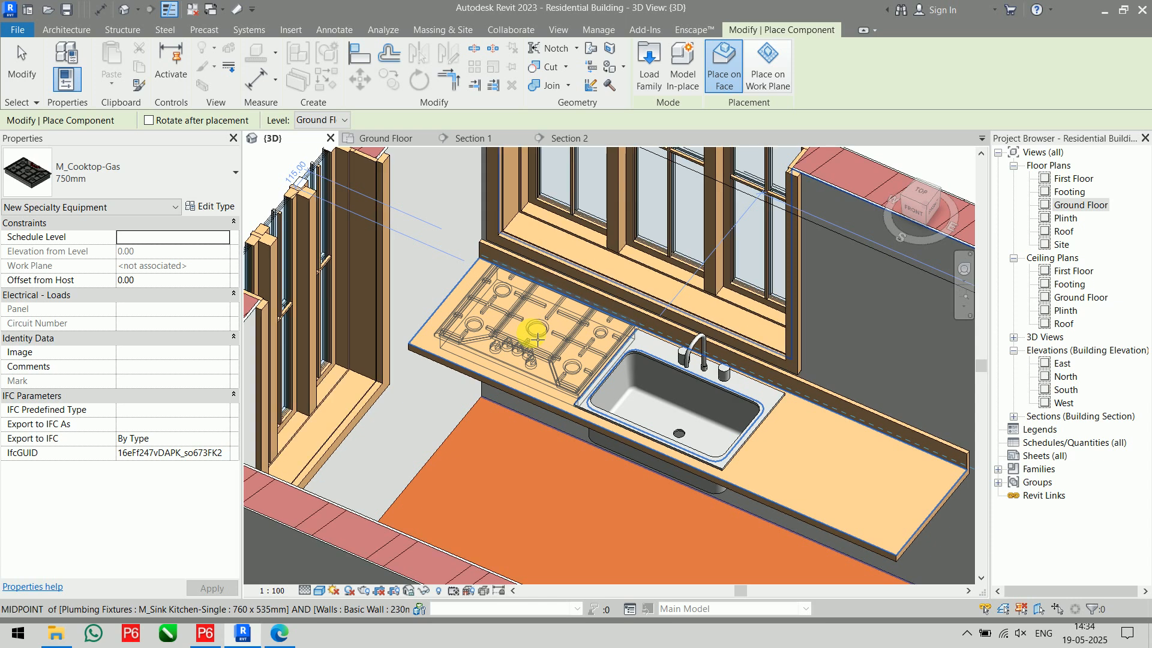
{"action": "scroll", "coordinate": [538, 340], "scroll_direction": "up", "scroll_amount": 3}
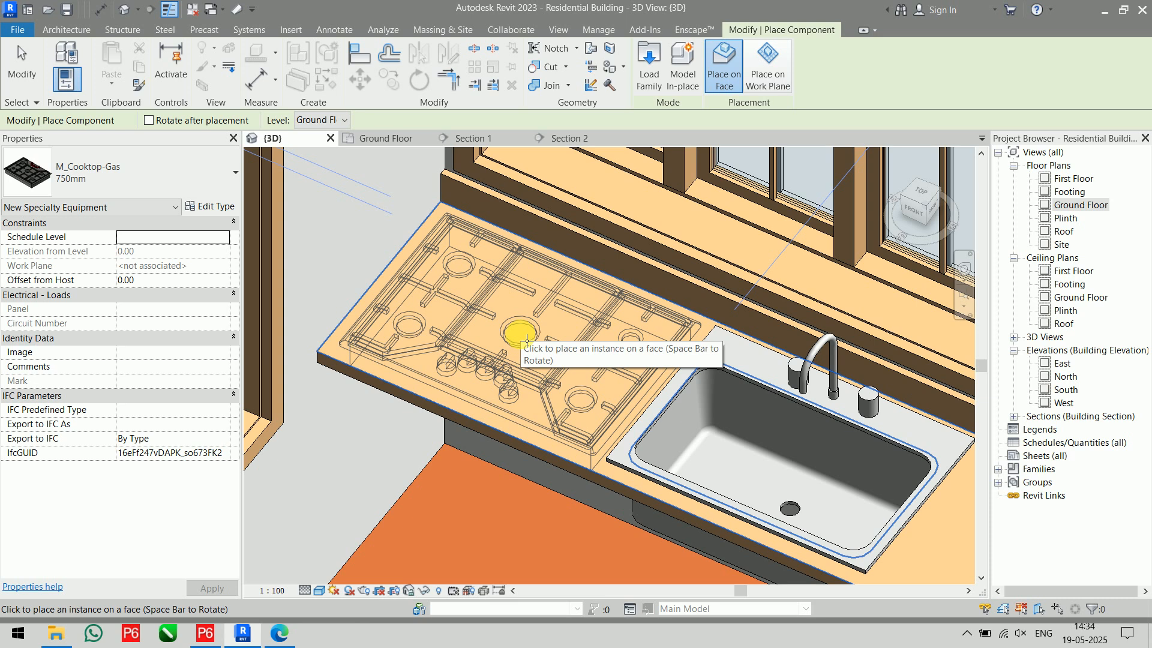
{"action": "left_click", "coordinate": [526, 340]}
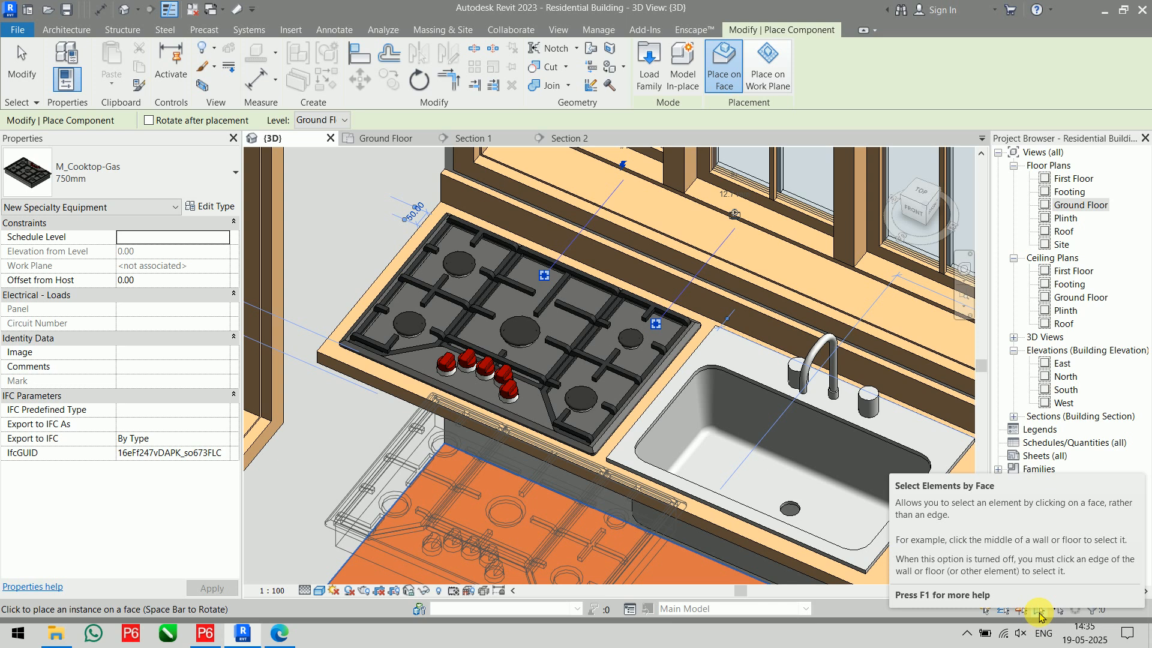
{"action": "key", "text": "Escape"}
{"action": "key", "text": "Escape"}
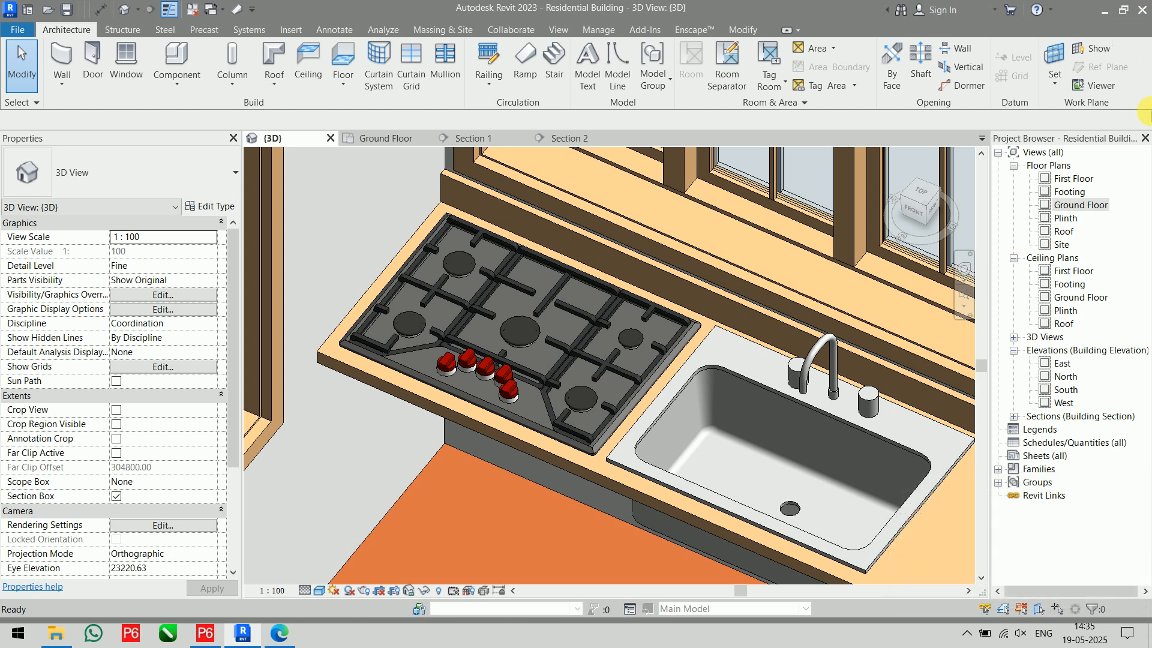
- Switch to the Ground Floor plan and turn off Show Label in the gas cooktop's type properties
{"action": "left_click", "coordinate": [519, 377]}
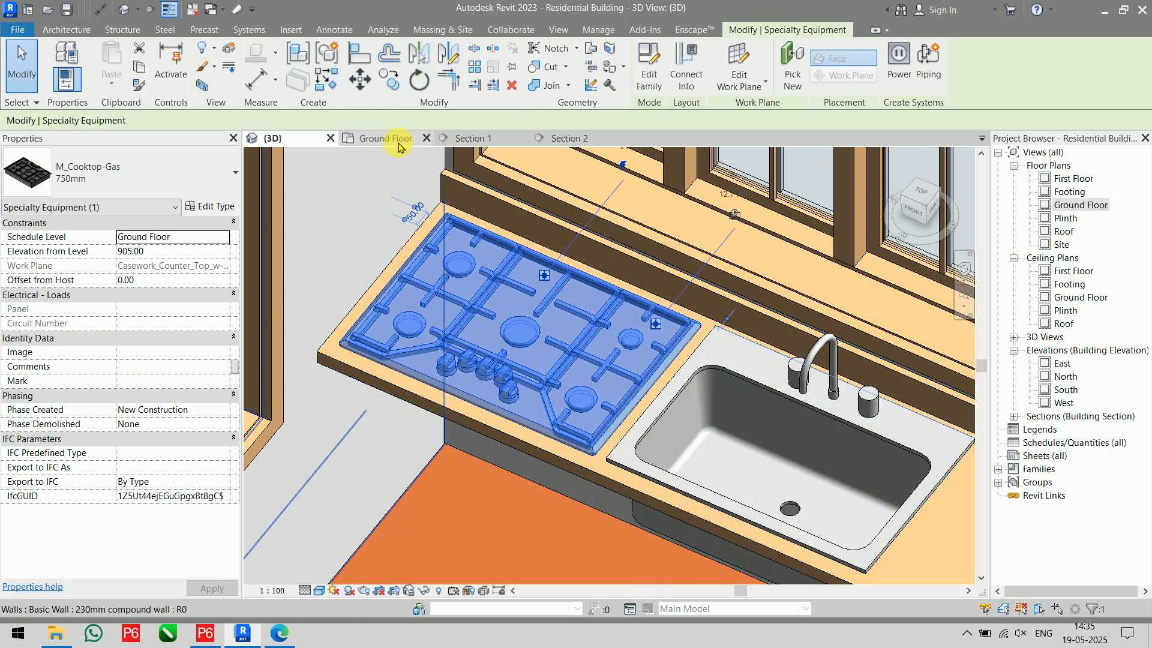
{"action": "key", "text": "ctrl+Tab"}
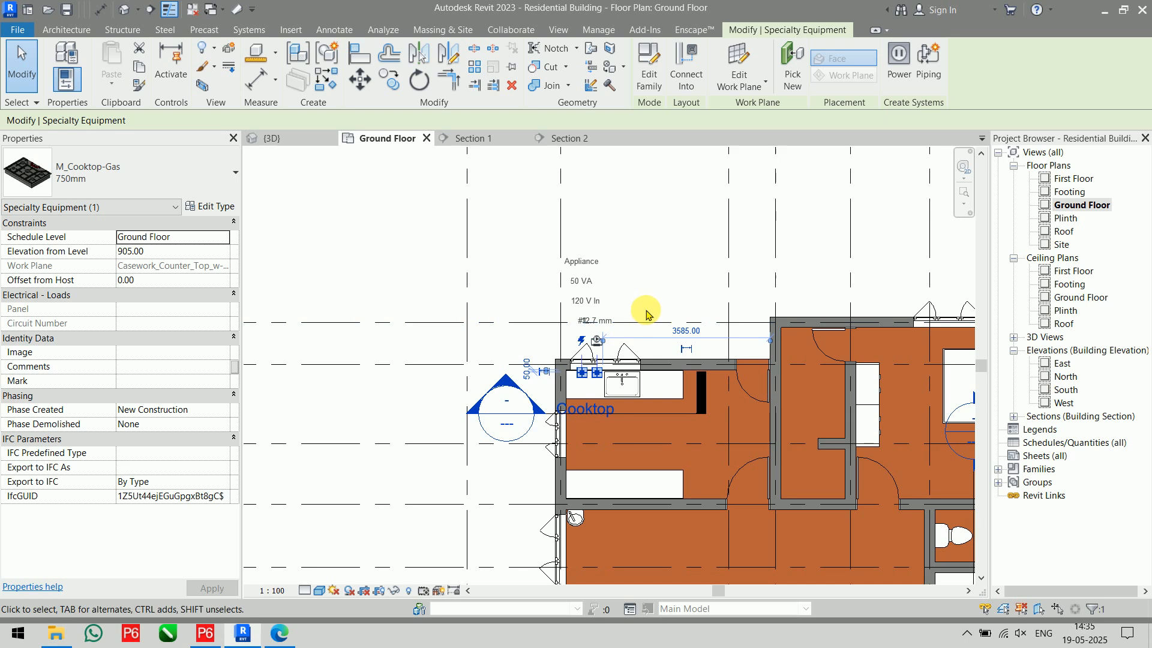
{"action": "middle_click_drag", "start_coordinate": [641, 309], "coordinate": [616, 246]}
{"action": "left_click", "coordinate": [620, 252]}
{"action": "scroll", "coordinate": [563, 388], "scroll_direction": "up", "scroll_amount": 4}
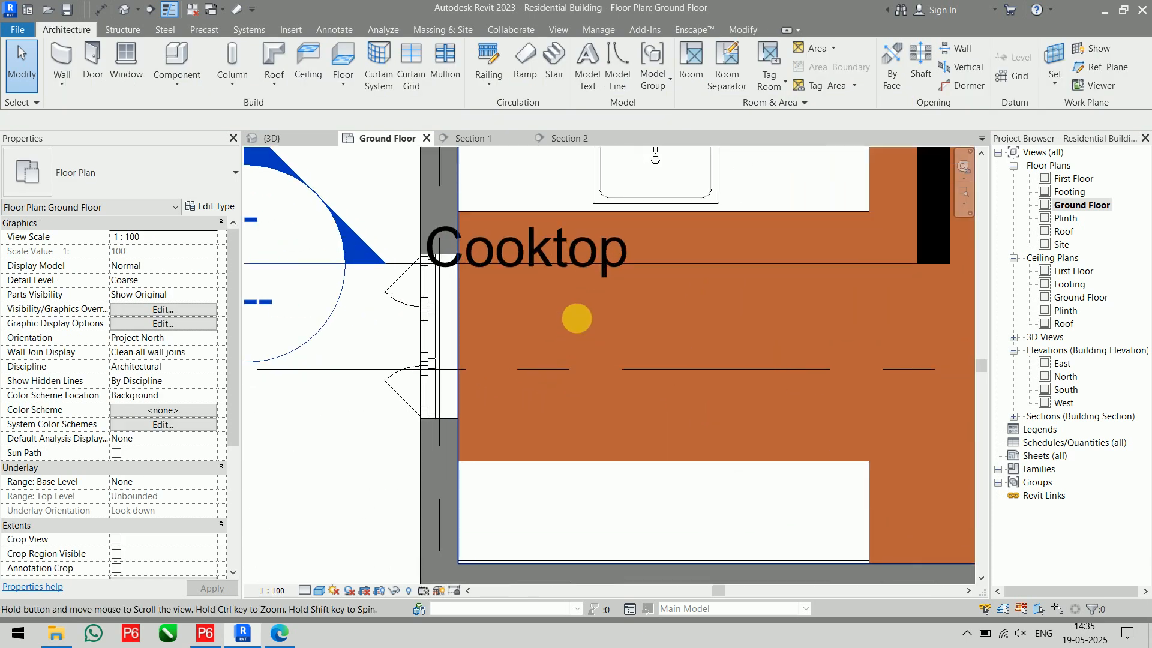
{"action": "middle_click_drag", "start_coordinate": [576, 319], "coordinate": [565, 465]}
{"action": "left_click", "coordinate": [561, 393]}
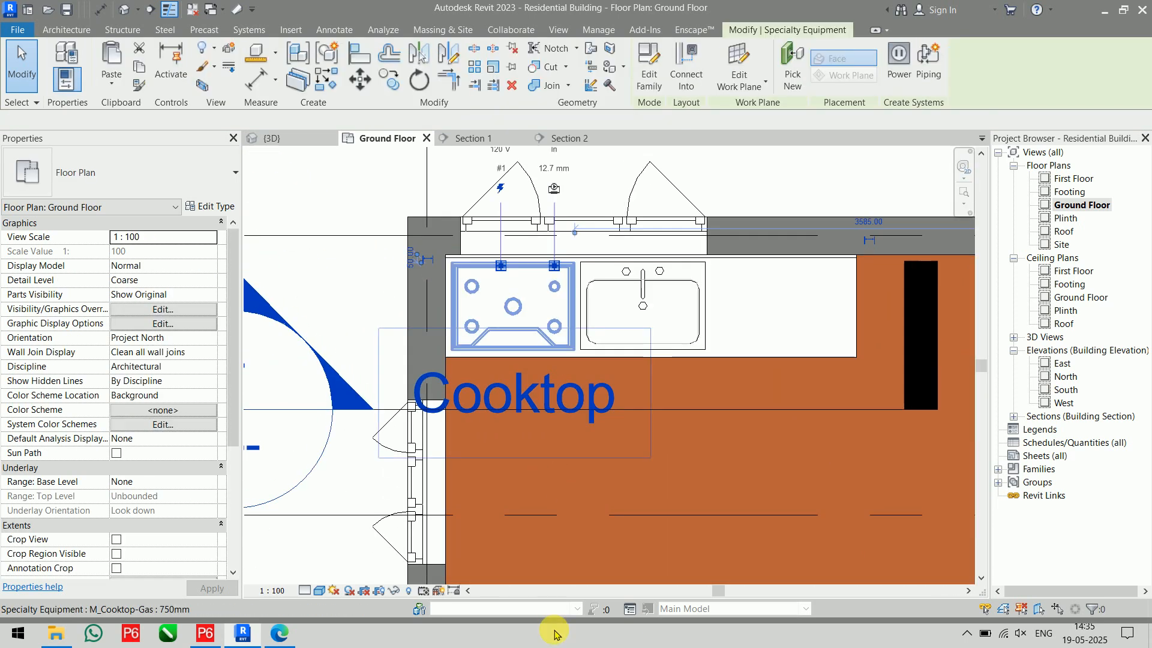
{"action": "left_click", "coordinate": [210, 206]}
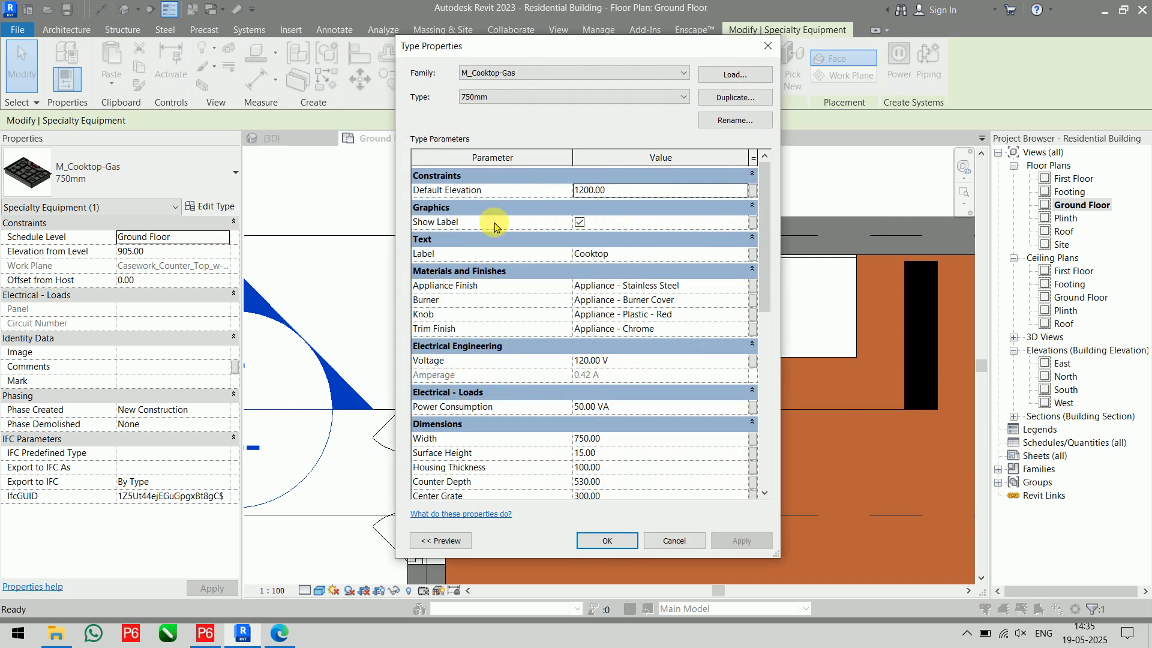
{"action": "left_click", "coordinate": [580, 222]}
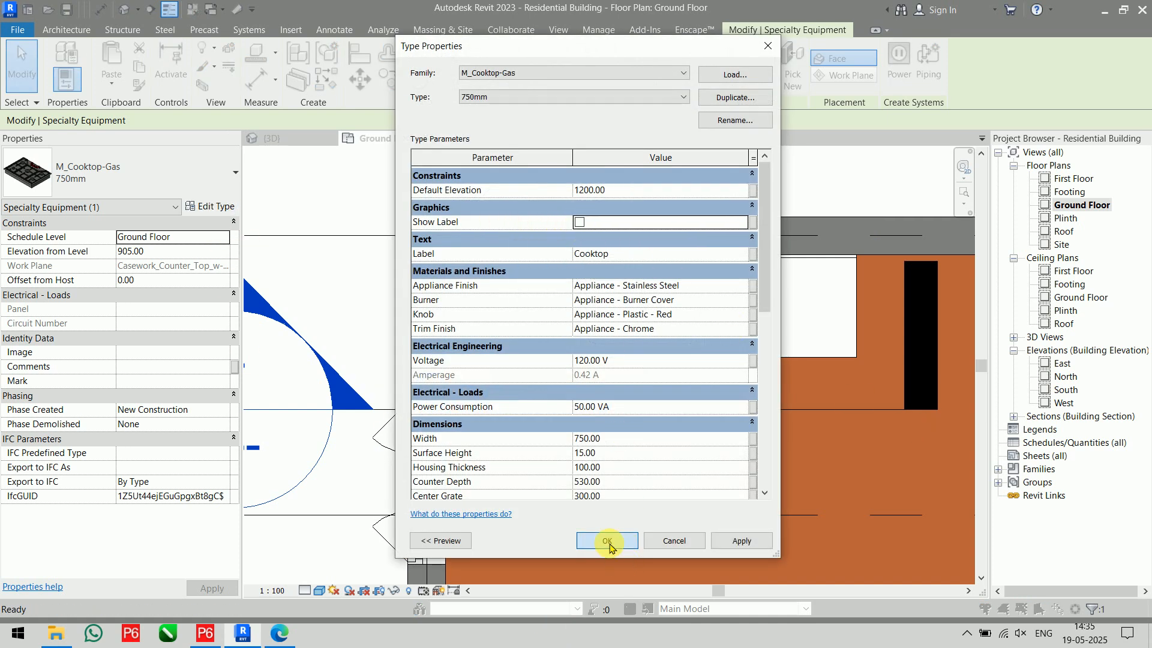
{"action": "left_click", "coordinate": [607, 541]}
{"action": "left_click", "coordinate": [345, 185]}
{"action": "scroll", "coordinate": [343, 177], "scroll_direction": "down", "scroll_amount": 2}
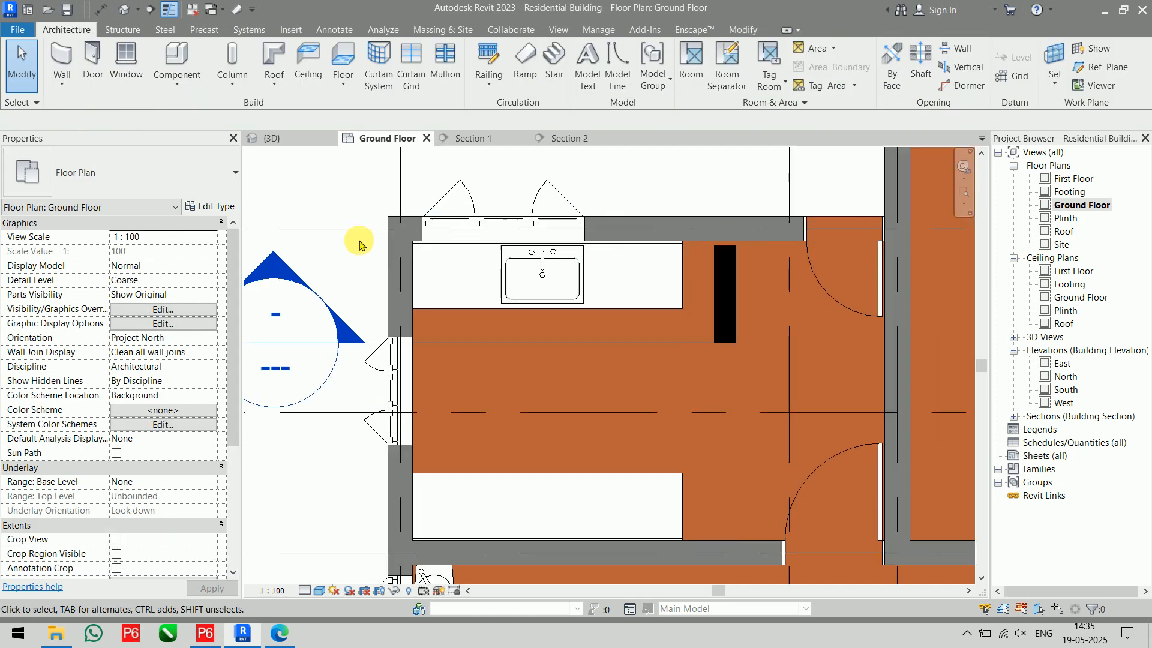
- Open the Section 2 view from its section line in the plan and examine how the cooktop sits in the counter
{"action": "left_click", "coordinate": [508, 344]}
{"action": "right_click", "coordinate": [508, 344]}
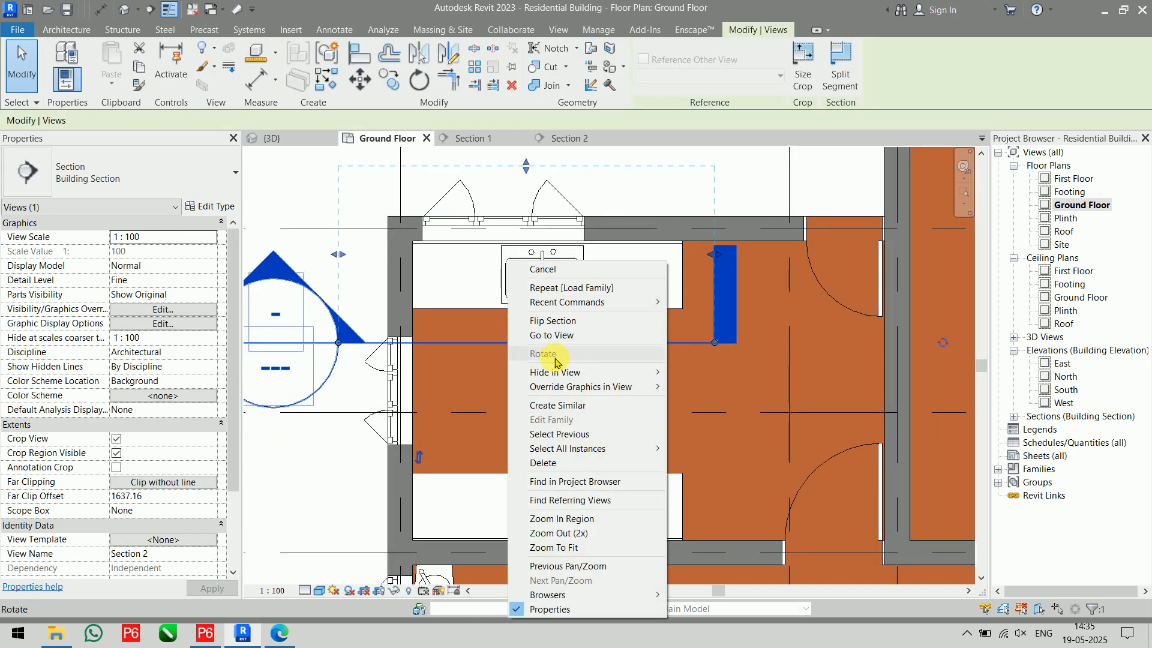
{"action": "left_click", "coordinate": [561, 338]}
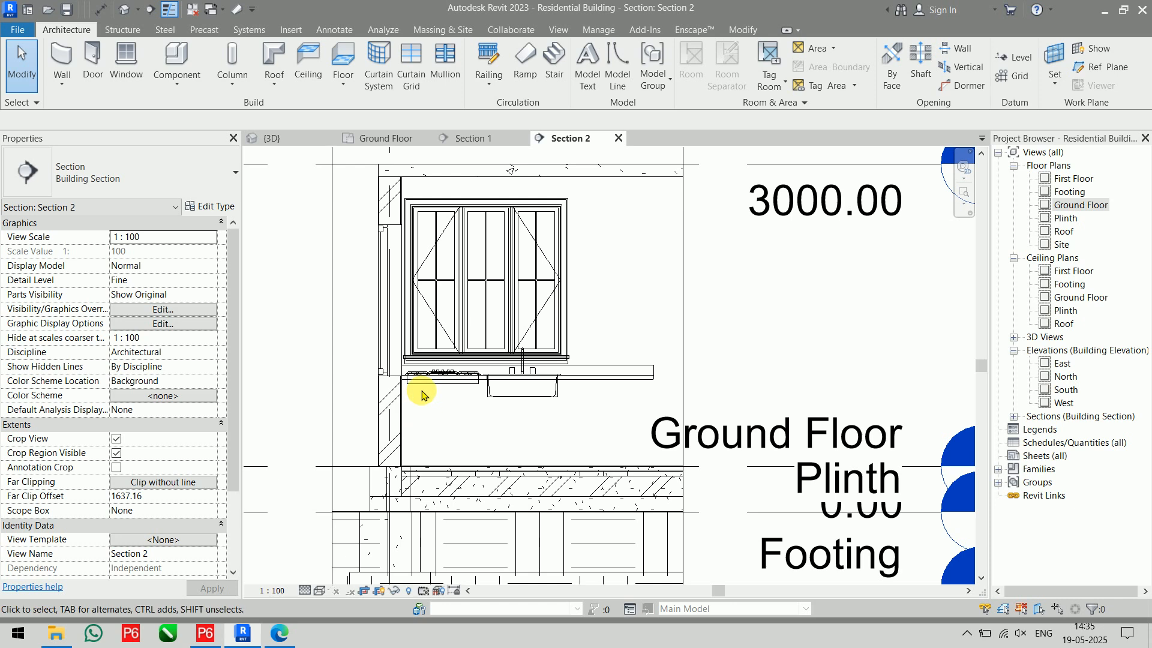
{"action": "scroll", "coordinate": [419, 387], "scroll_direction": "up", "scroll_amount": 5}
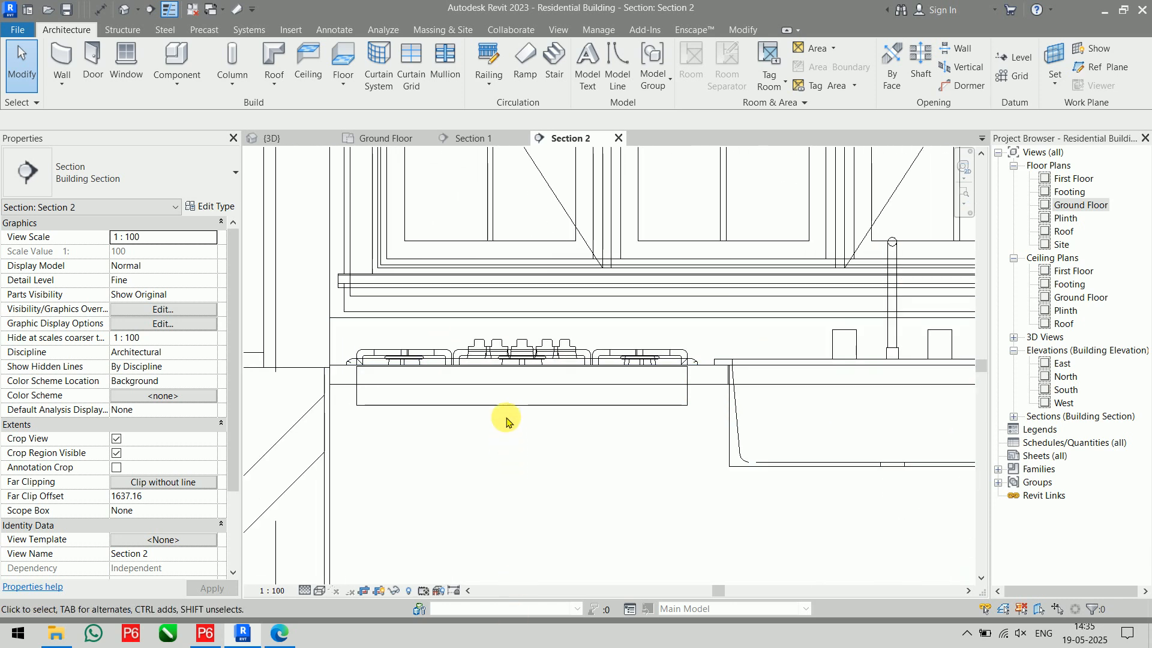
- Select the gas cooktop in Section 2 and inspect in the 3D view how it sits on the counter beside the sink
{"action": "left_click", "coordinate": [506, 402]}
{"action": "scroll", "coordinate": [529, 524], "scroll_direction": "down", "scroll_amount": 4}
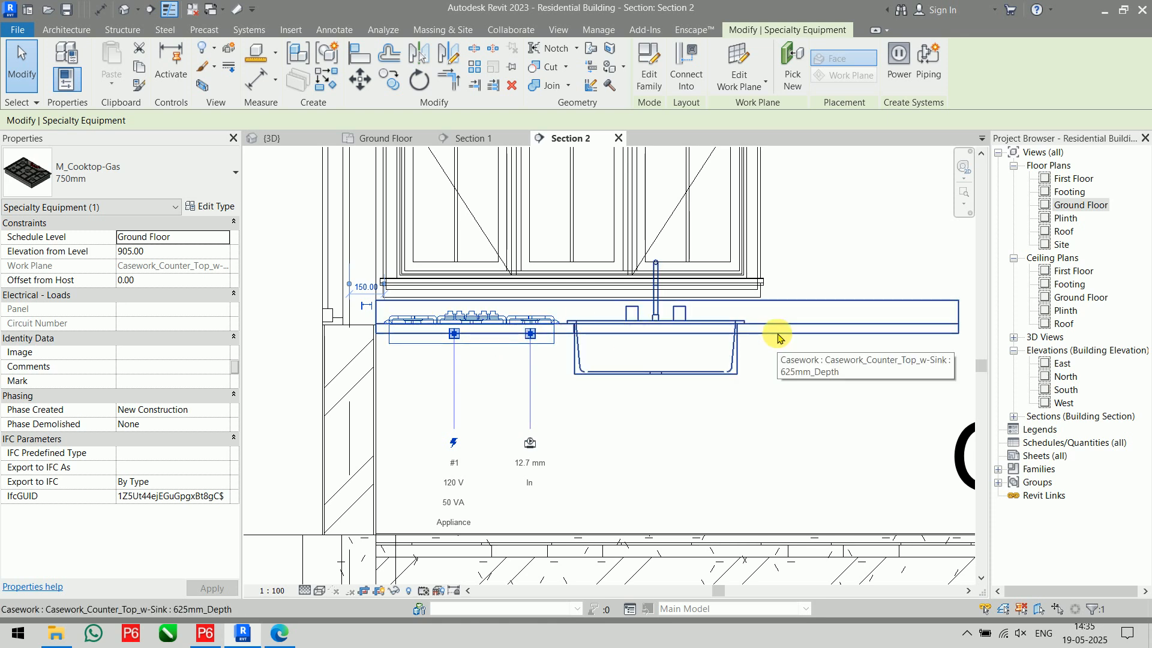
{"action": "key", "text": "ctrl+Tab"}
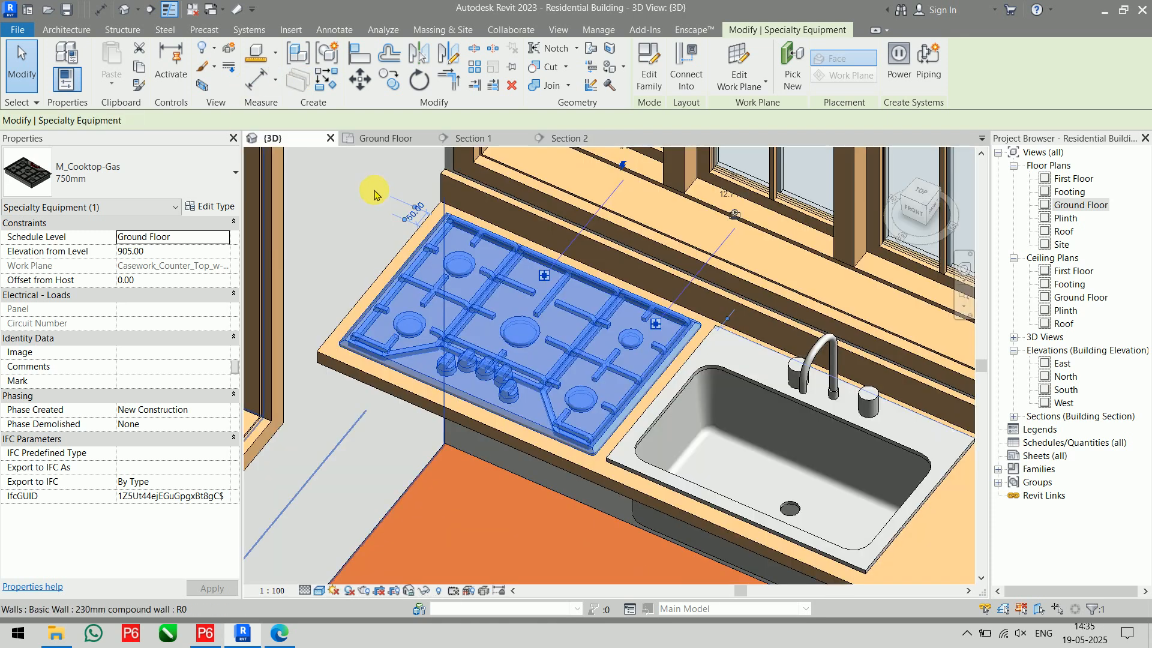
{"action": "scroll", "coordinate": [514, 465], "scroll_direction": "down", "scroll_amount": 5}
{"action": "left_click", "coordinate": [374, 306]}
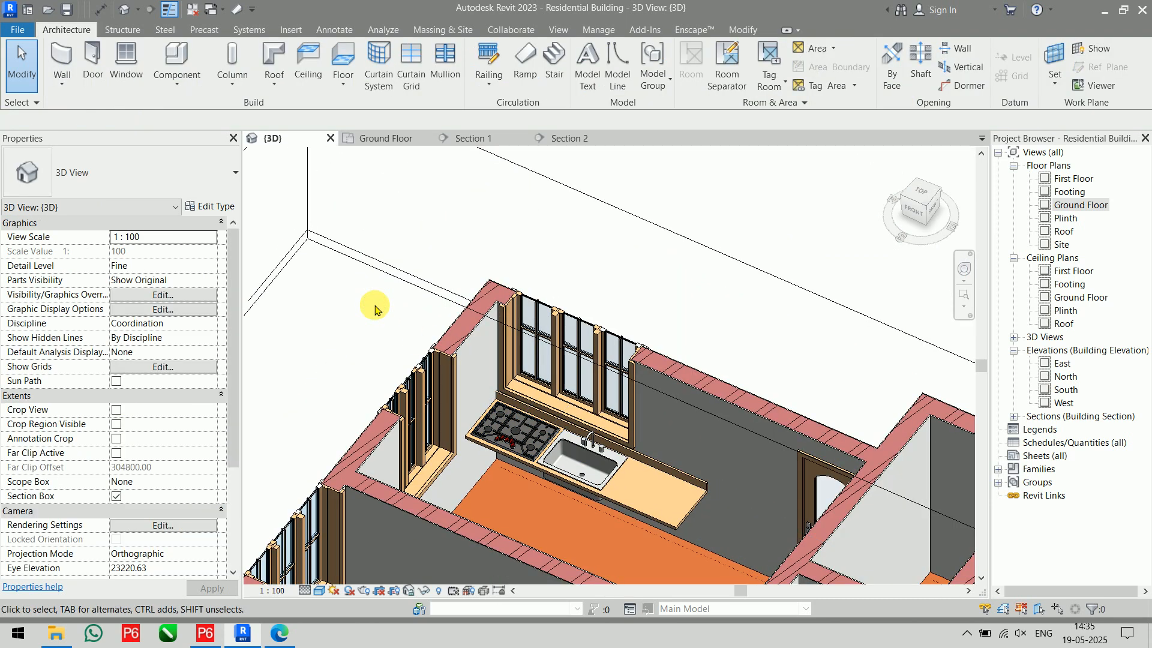
{"action": "scroll", "coordinate": [514, 457], "scroll_direction": "up", "scroll_amount": 5}
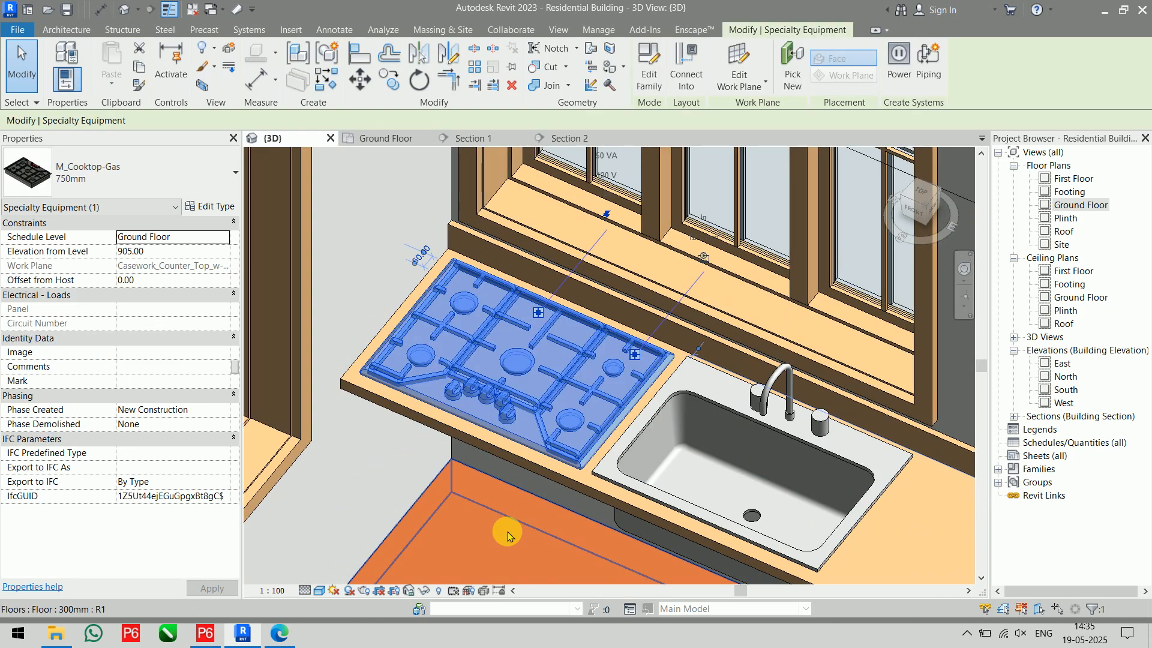
{"action": "key", "text": "Escape"}
- Return to the Ground Floor plan and set its detail level to Fine
{"action": "left_click", "coordinate": [376, 145]}
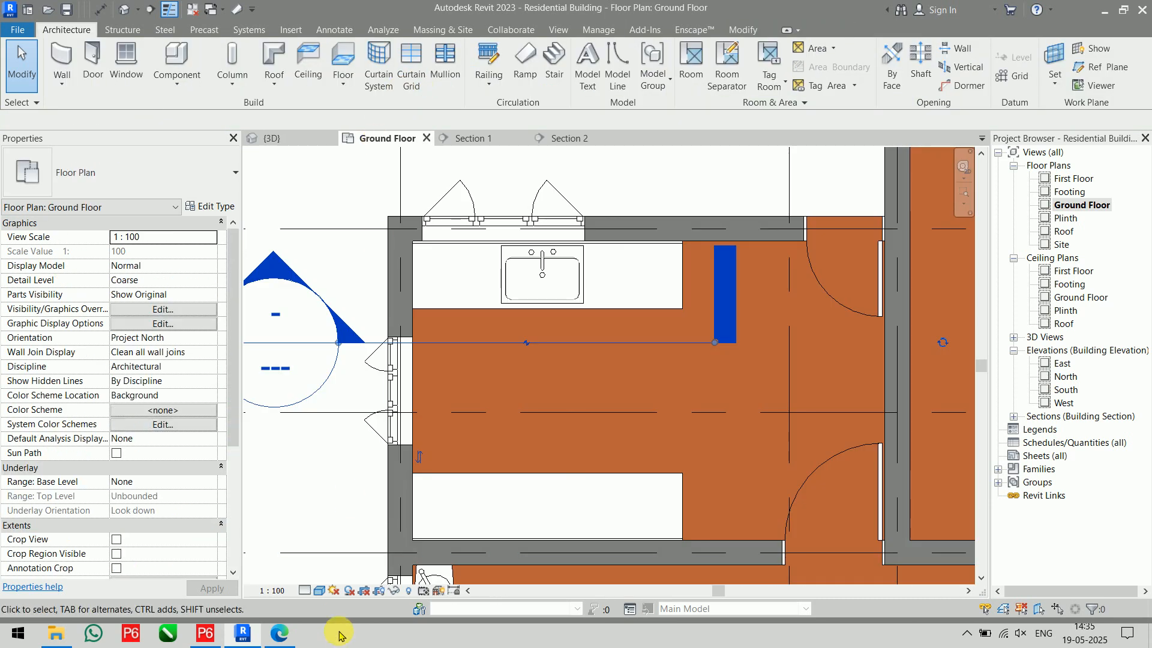
{"action": "left_click", "coordinate": [307, 592]}
{"action": "left_click", "coordinate": [319, 579]}
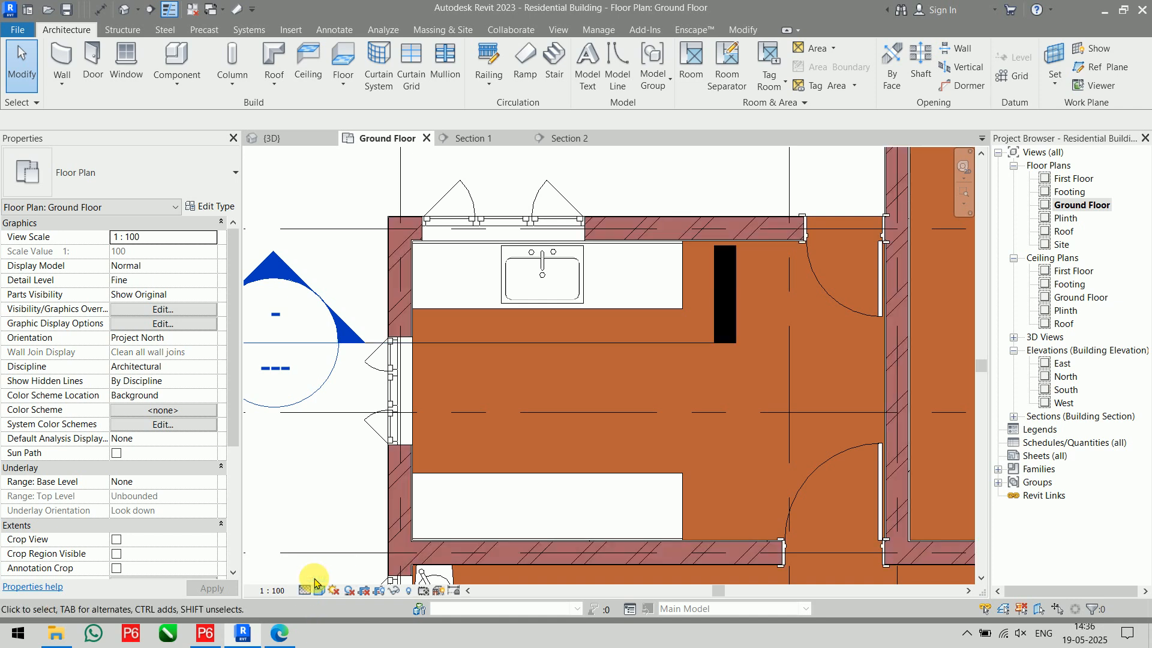
- Inspect the cooktop on the kitchen counter in Wireframe and set the Ground Floor plan's visual style to Hidden Line
{"action": "left_click", "coordinate": [320, 593]}
{"action": "left_click", "coordinate": [359, 512]}
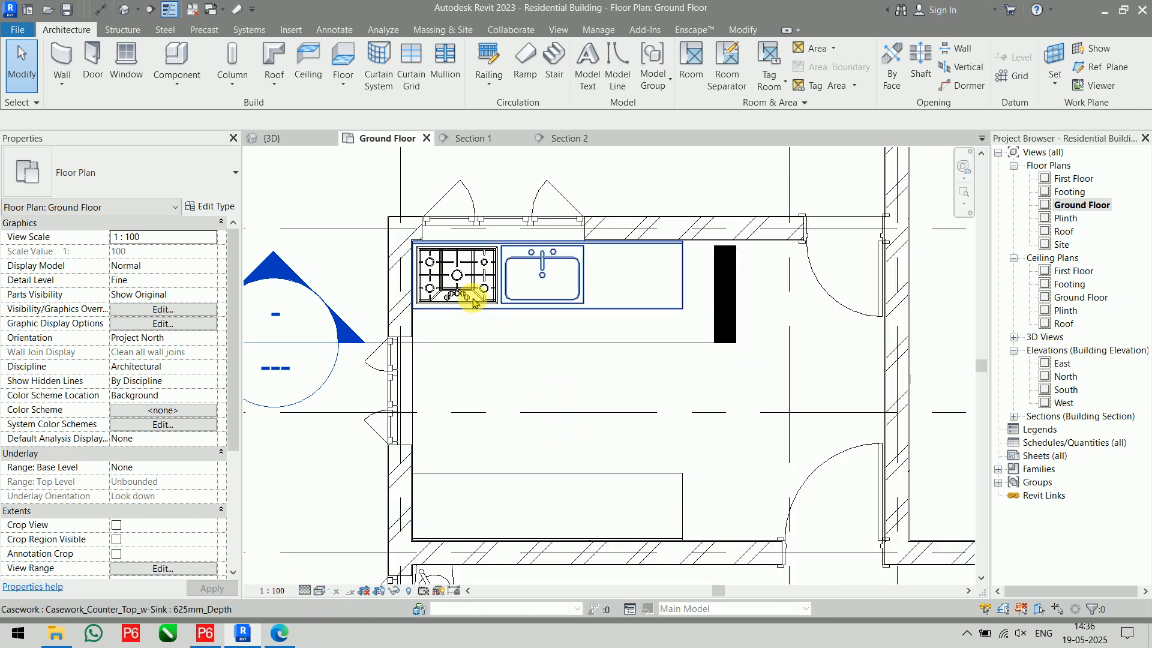
{"action": "scroll", "coordinate": [471, 297], "scroll_direction": "up", "scroll_amount": 3}
{"action": "left_click", "coordinate": [319, 592]}
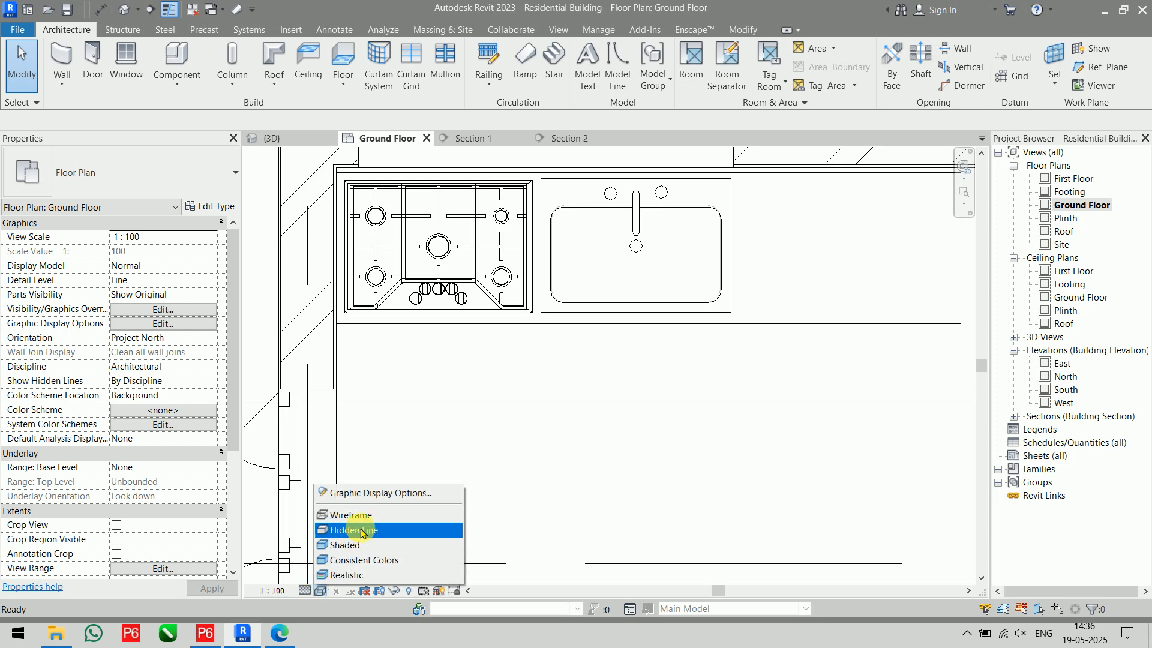
{"action": "left_click", "coordinate": [361, 531]}
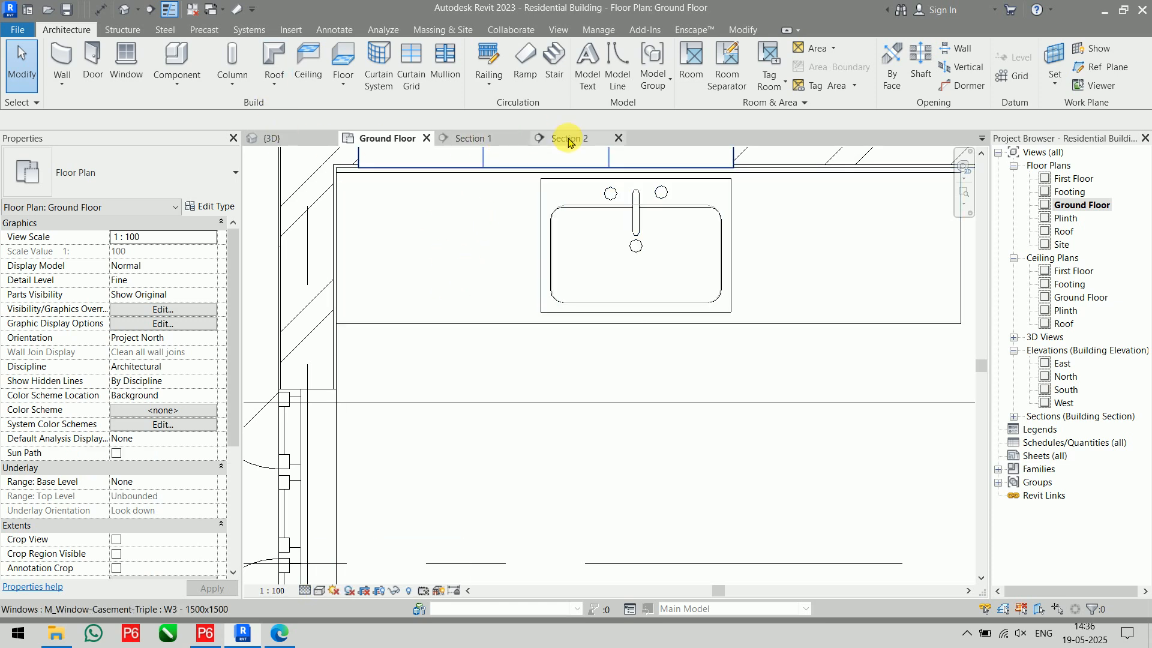
- Set the cooktop's elevation from level to 910 in Section 2 and check its display in the Ground Floor plan
{"action": "left_click", "coordinate": [569, 139]}
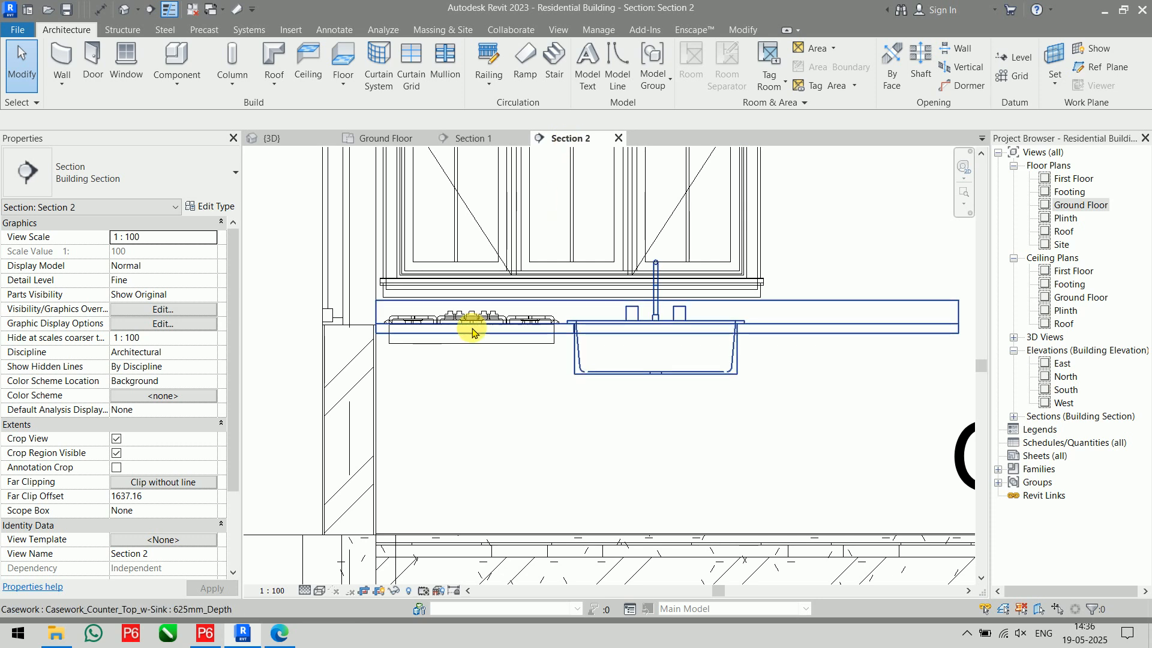
{"action": "scroll", "coordinate": [472, 333], "scroll_direction": "up", "scroll_amount": 2}
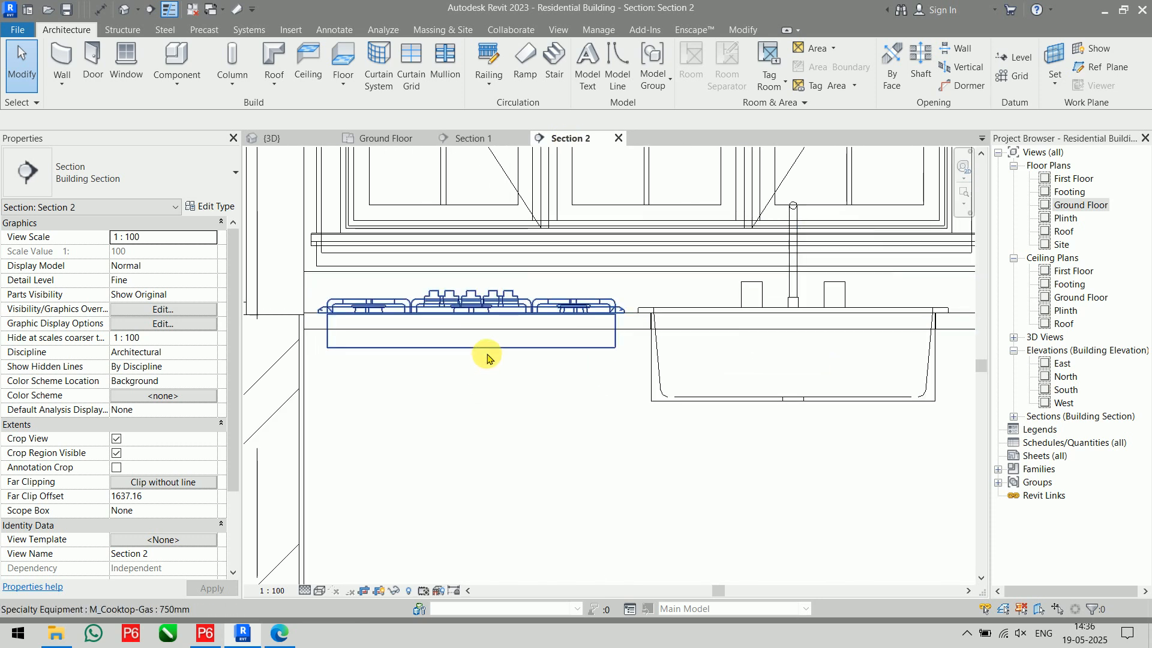
{"action": "left_click", "coordinate": [487, 352]}
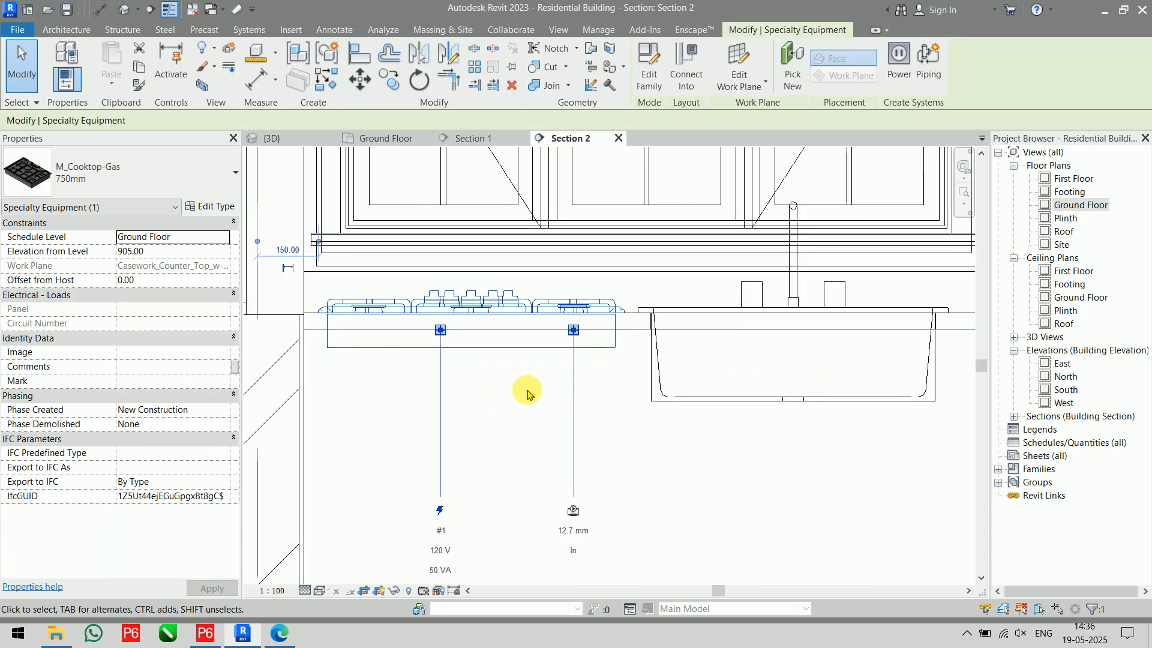
{"action": "left_click", "coordinate": [171, 252]}
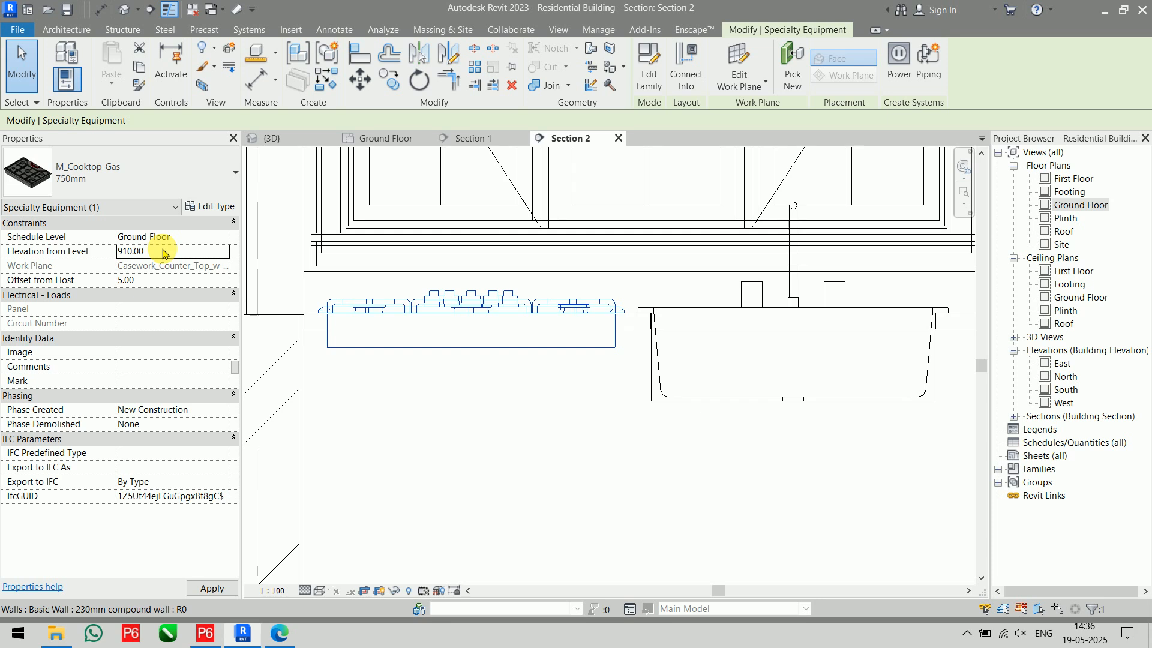
{"action": "left_click", "coordinate": [534, 403]}
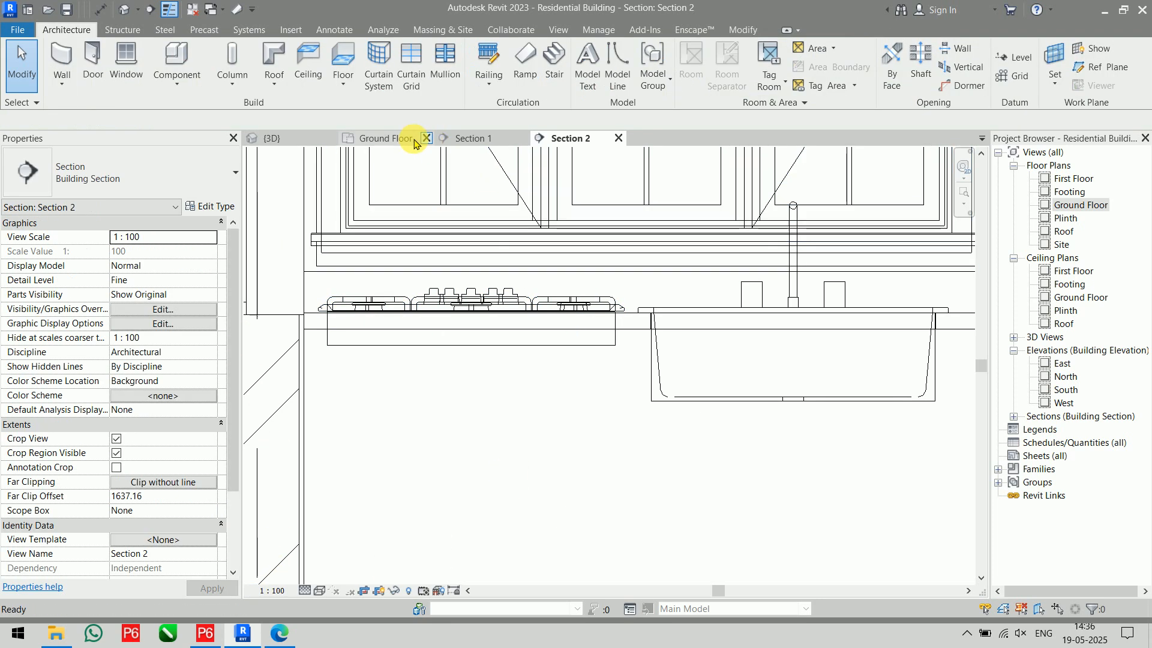
{"action": "left_click", "coordinate": [412, 140]}
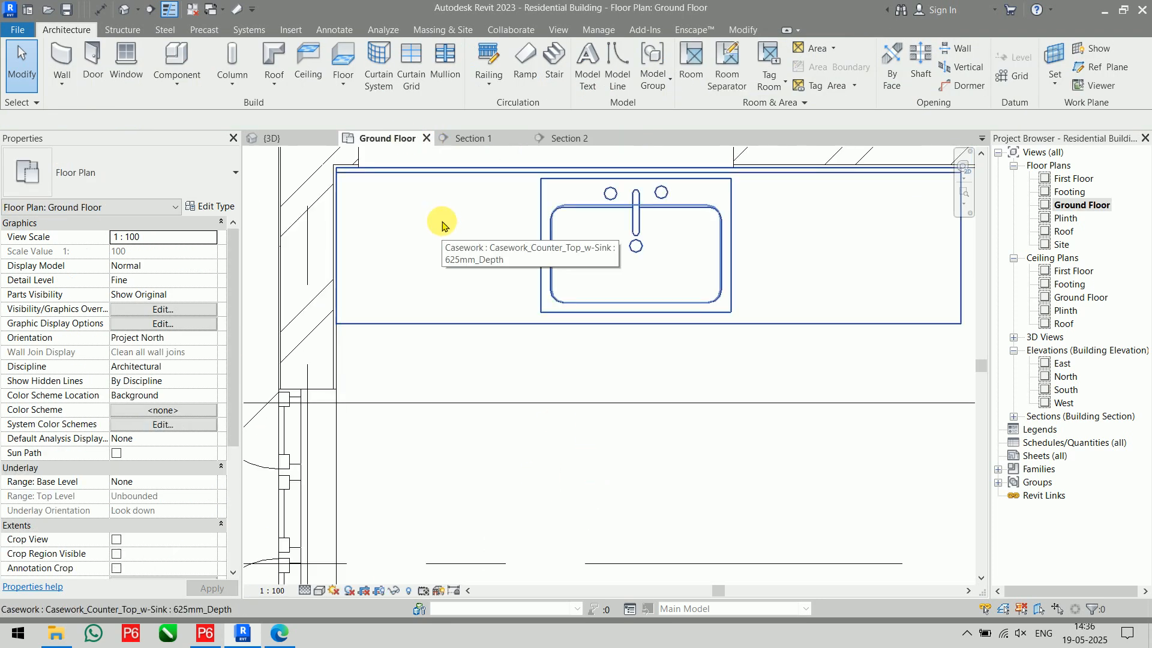
{"action": "left_click", "coordinate": [441, 225]}
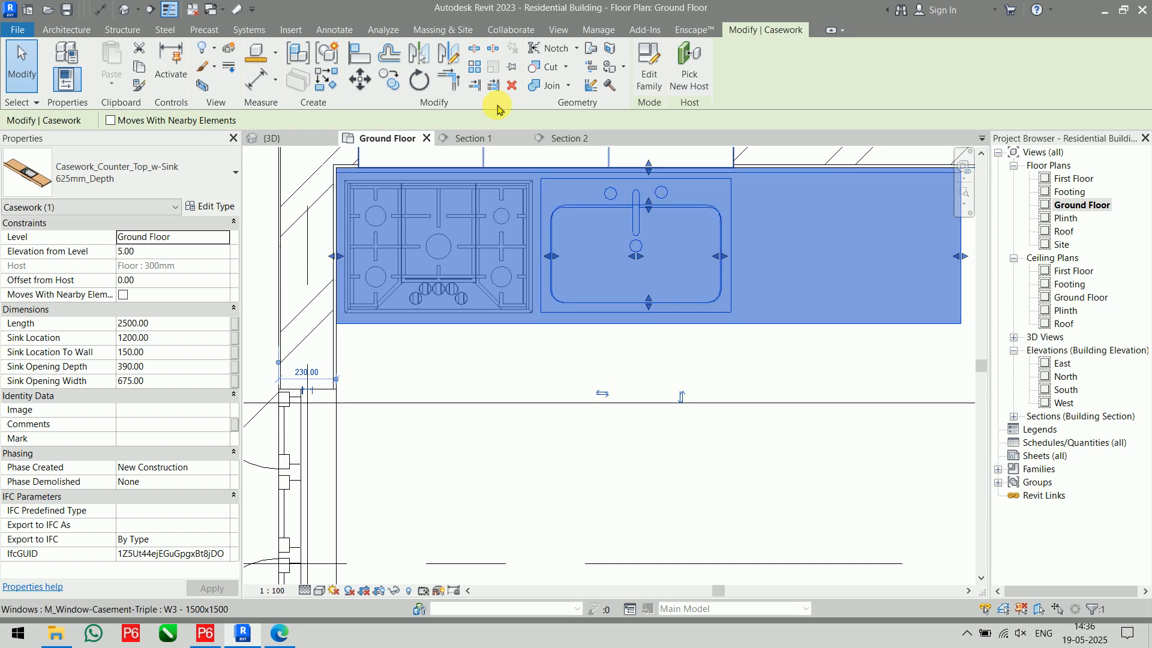
- In Section 2, change the cooktop's work plane from the counter top to Level : Ground Floor
{"action": "left_click", "coordinate": [557, 139]}
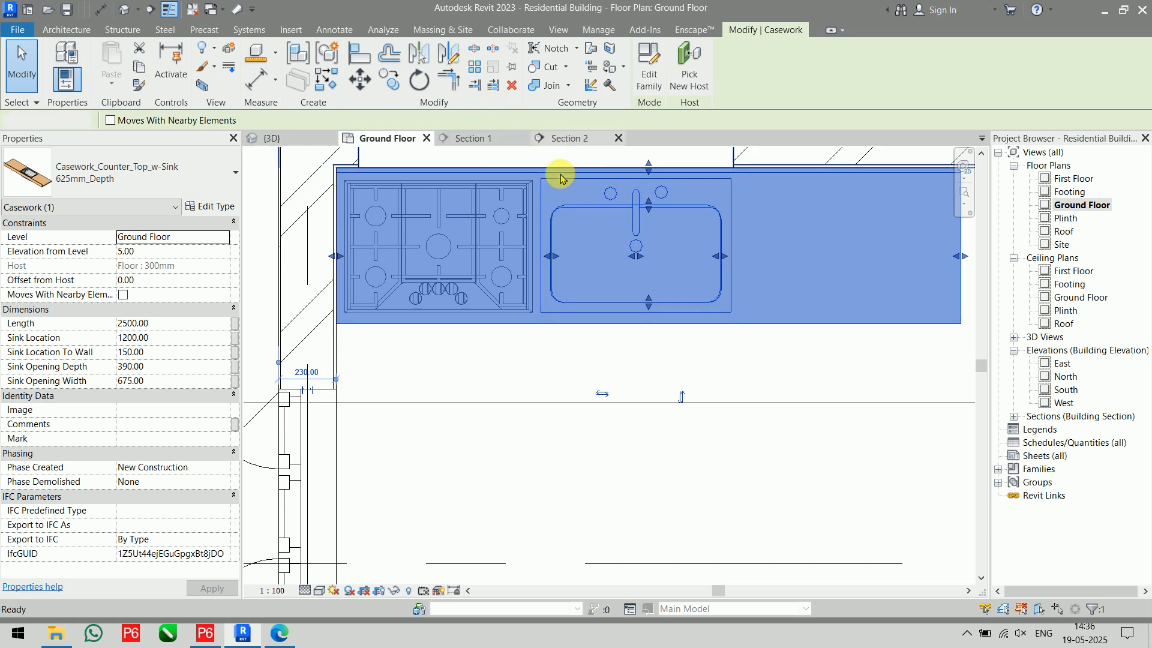
{"action": "left_click", "coordinate": [527, 302]}
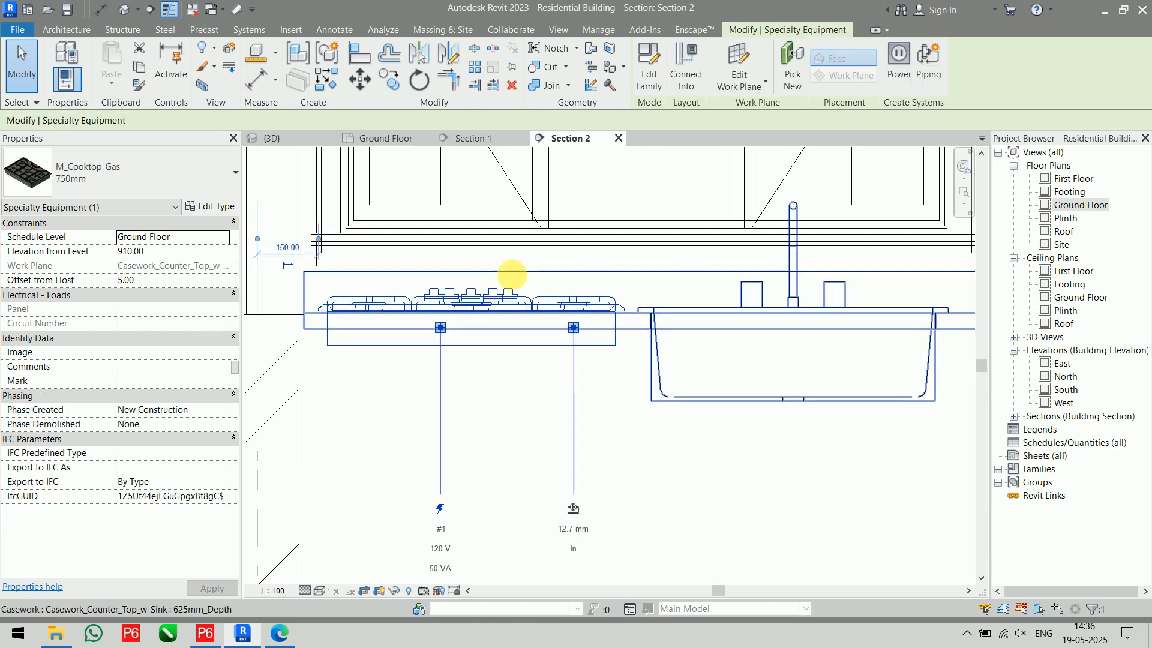
{"action": "left_click", "coordinate": [759, 87]}
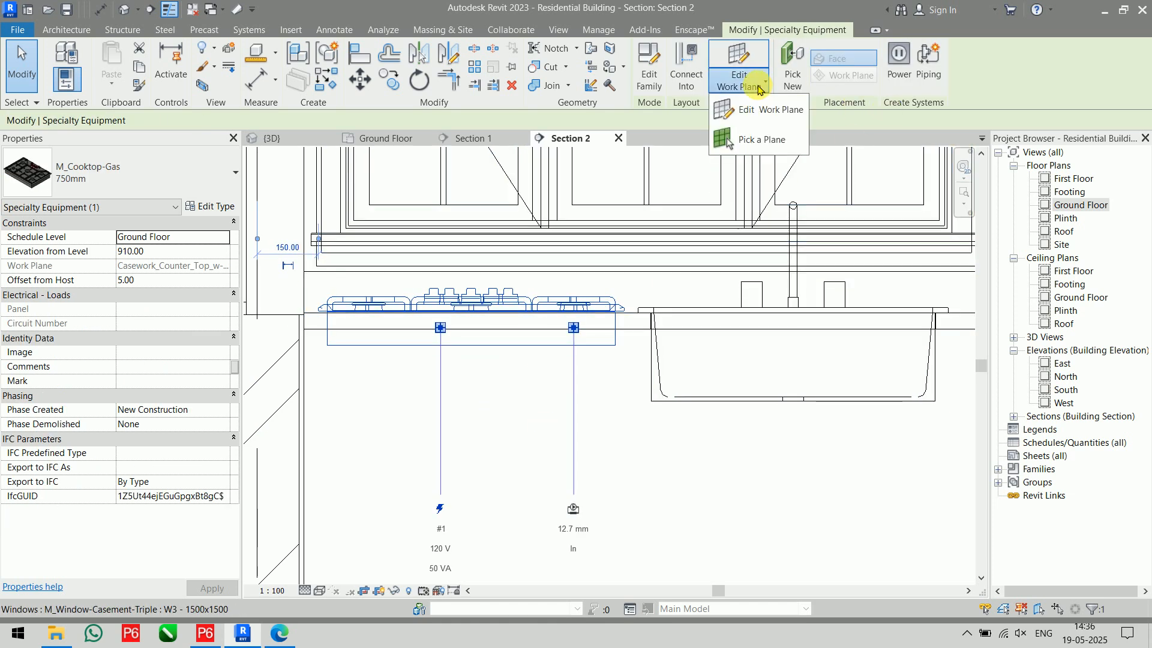
{"action": "left_click", "coordinate": [758, 109]}
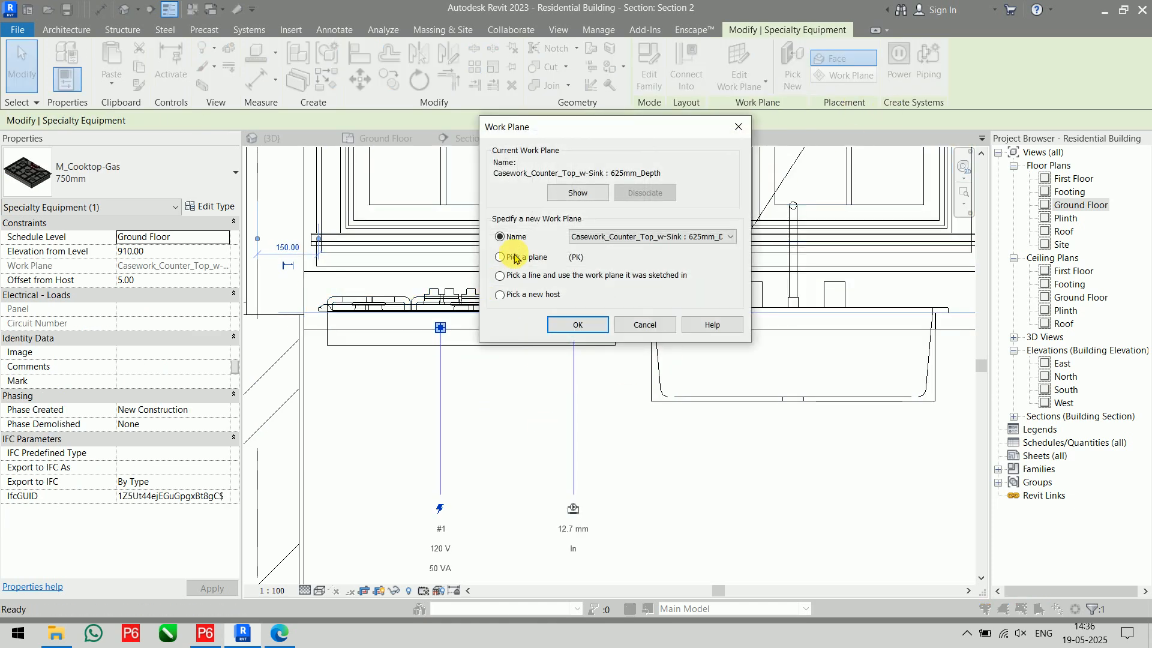
{"action": "left_click", "coordinate": [630, 238]}
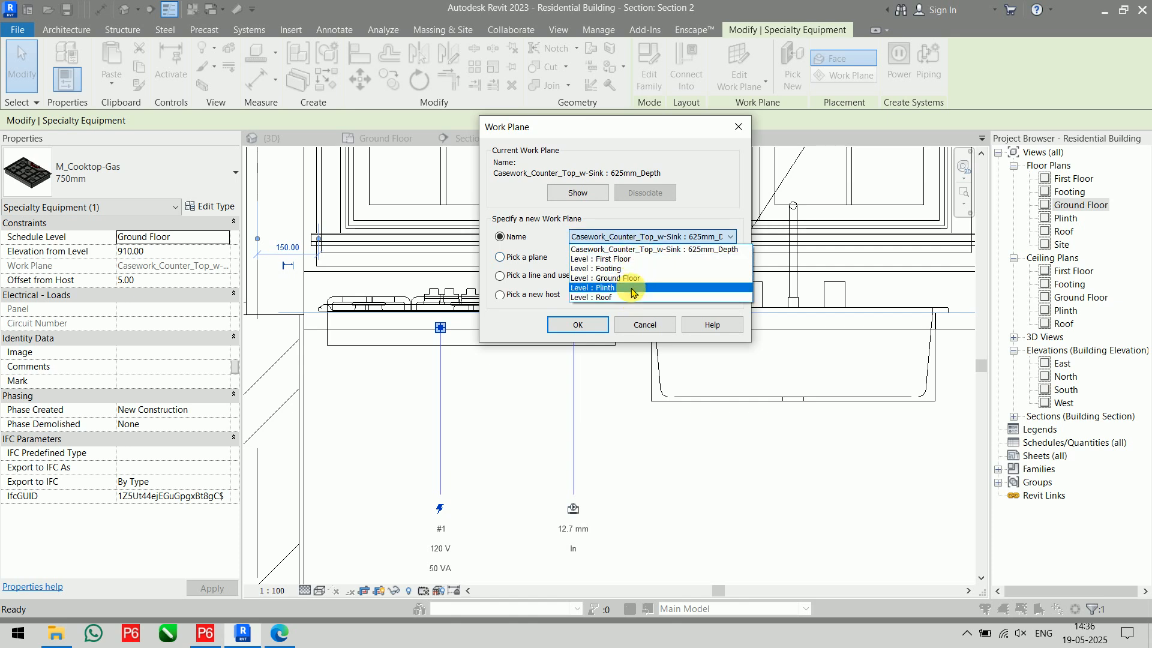
{"action": "left_click", "coordinate": [634, 280]}
{"action": "left_click", "coordinate": [577, 325]}
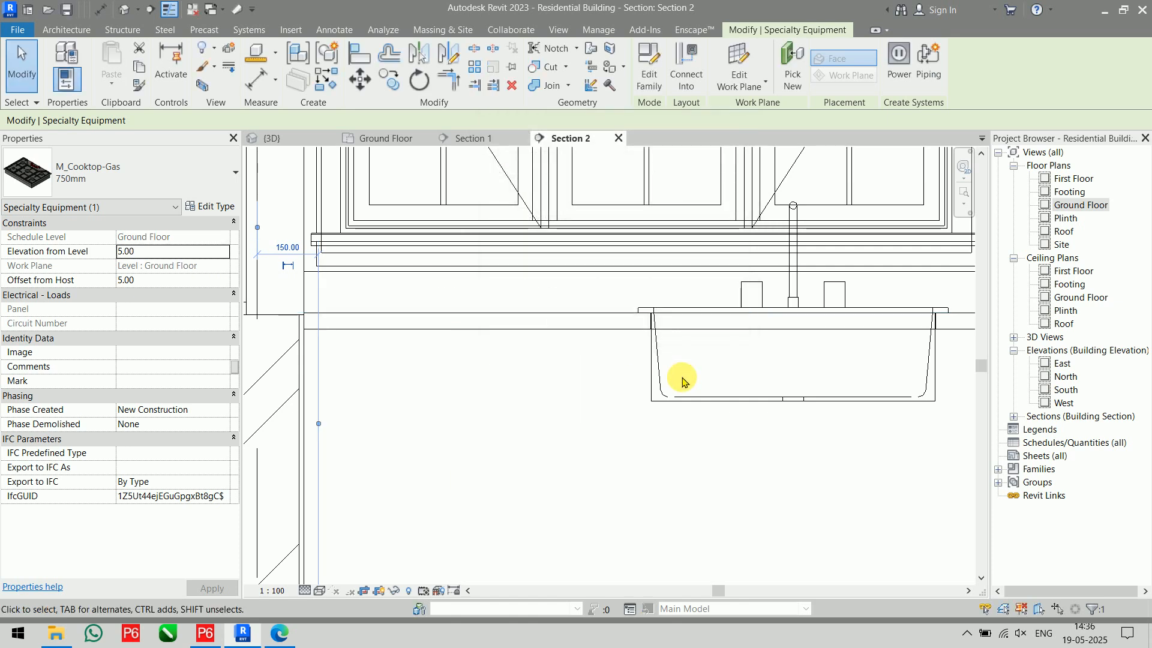
{"action": "scroll", "coordinate": [677, 444], "scroll_direction": "down", "scroll_amount": 2}
{"action": "middle_click_drag", "start_coordinate": [677, 443], "coordinate": [612, 383]}
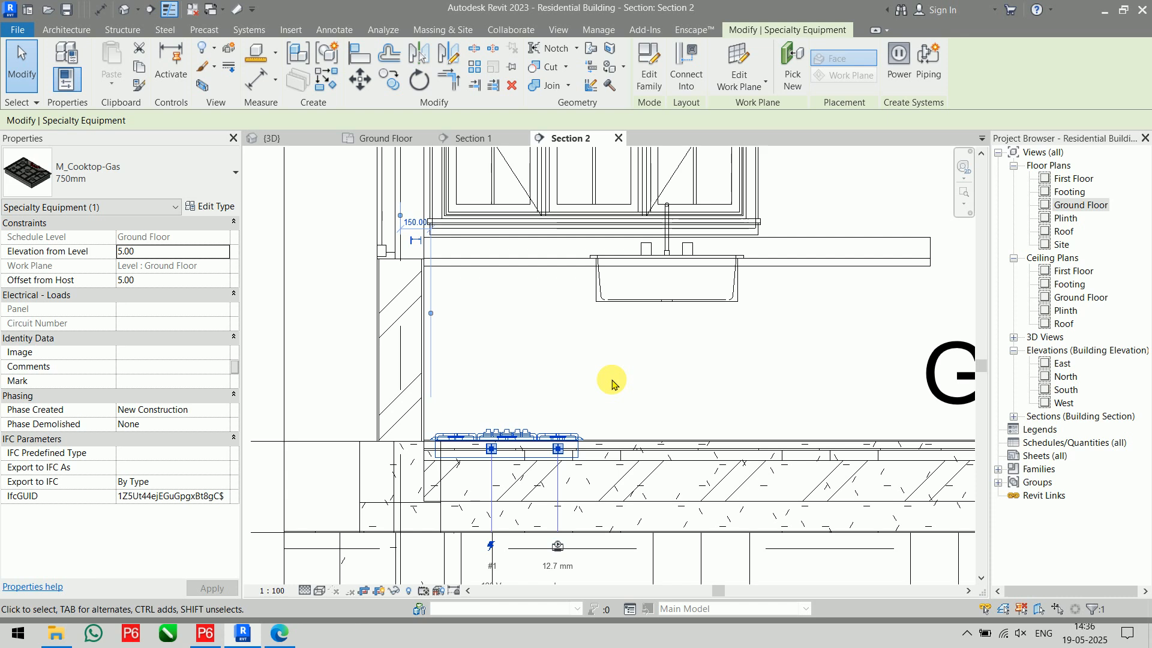
{"action": "left_click", "coordinate": [678, 420]}
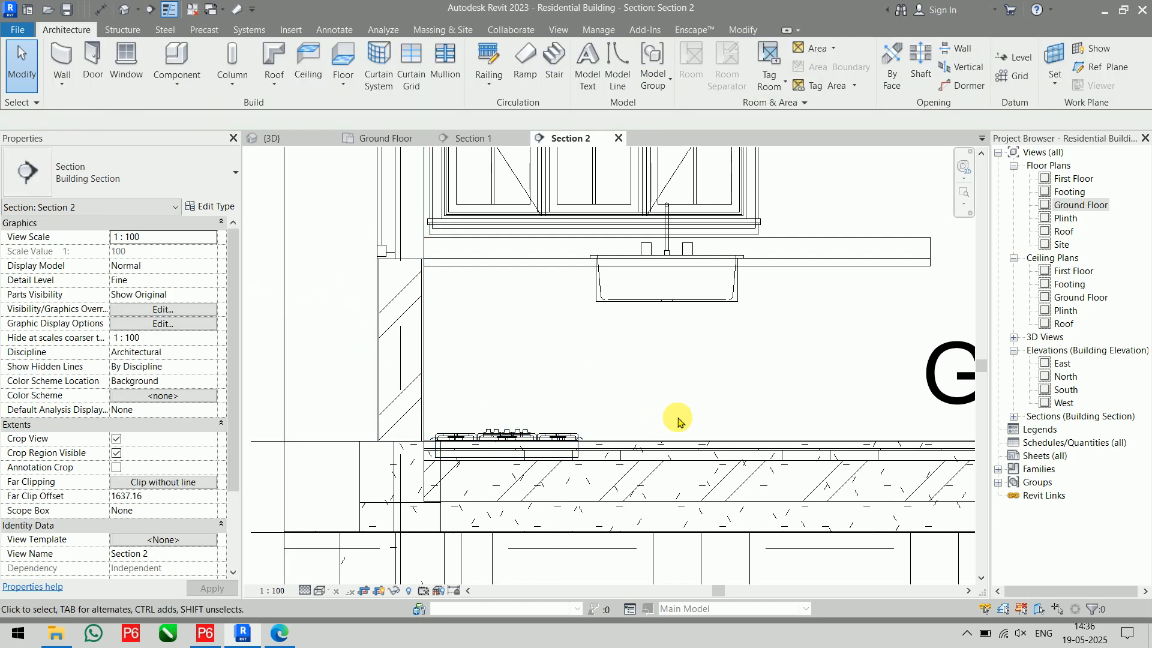
- Try an elevation from level of 900 for the cooktop and undo it
{"action": "left_click", "coordinate": [525, 427]}
{"action": "left_click", "coordinate": [144, 250]}
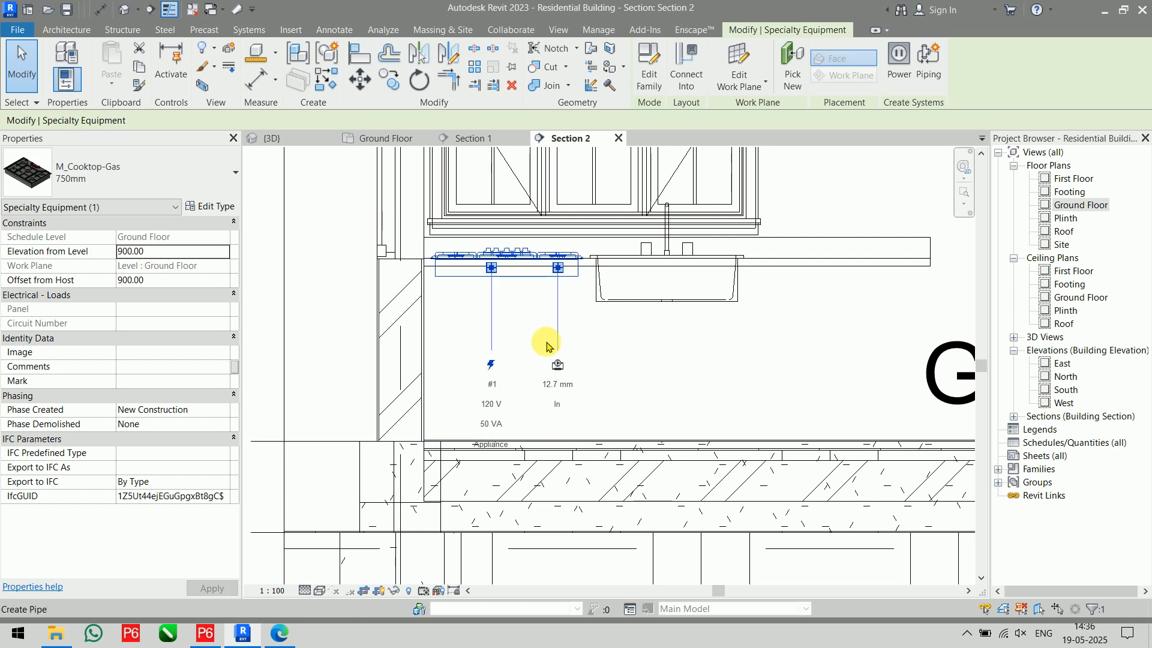
{"action": "key", "text": "ctrl+z"}
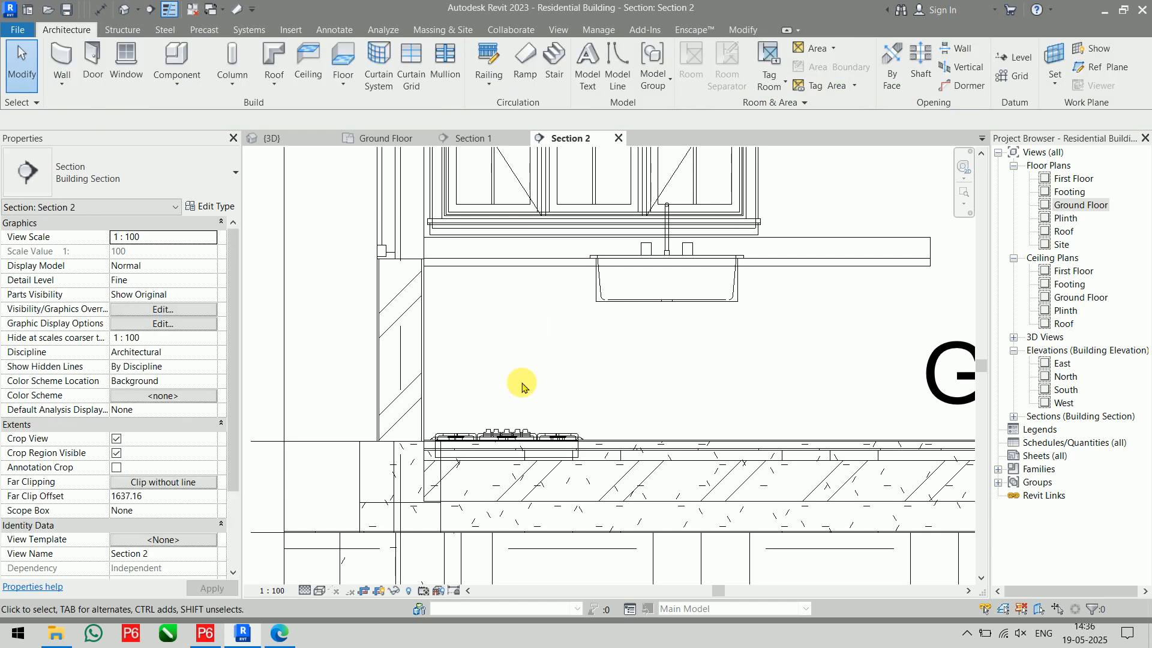
- Nudge the cooktop upward clear of the floor surface to an elevation from level of about 75
{"action": "left_click", "coordinate": [523, 436]}
{"action": "scroll", "coordinate": [522, 426], "scroll_direction": "up", "scroll_amount": 3}
{"action": "key", "text": "Up"}
{"action": "key", "text": "Up"}
{"action": "key", "text": "Up"}
{"action": "key", "text": "Up"}
{"action": "key", "text": "Up"}
{"action": "key", "text": "Up"}
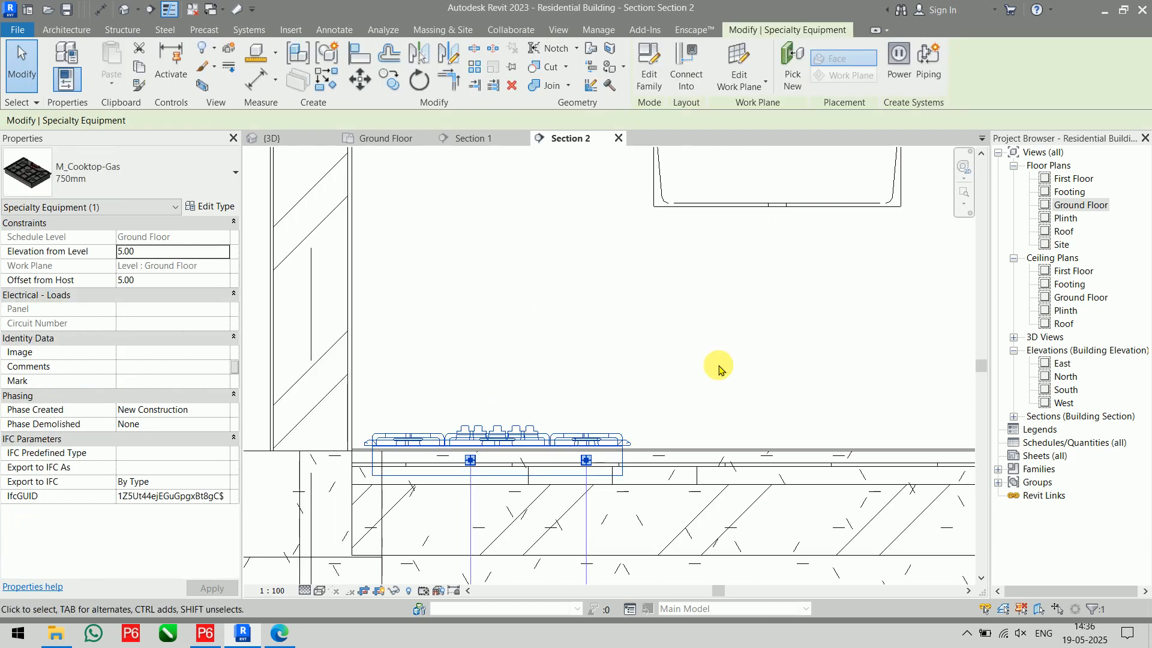
{"action": "key", "text": "Up"}
{"action": "key", "text": "Up"}
{"action": "key", "text": "Up"}
{"action": "key", "text": "Up"}
{"action": "key", "text": "Up"}
{"action": "key", "text": "Up"}
{"action": "key", "text": "Up"}
{"action": "key", "text": "Up"}
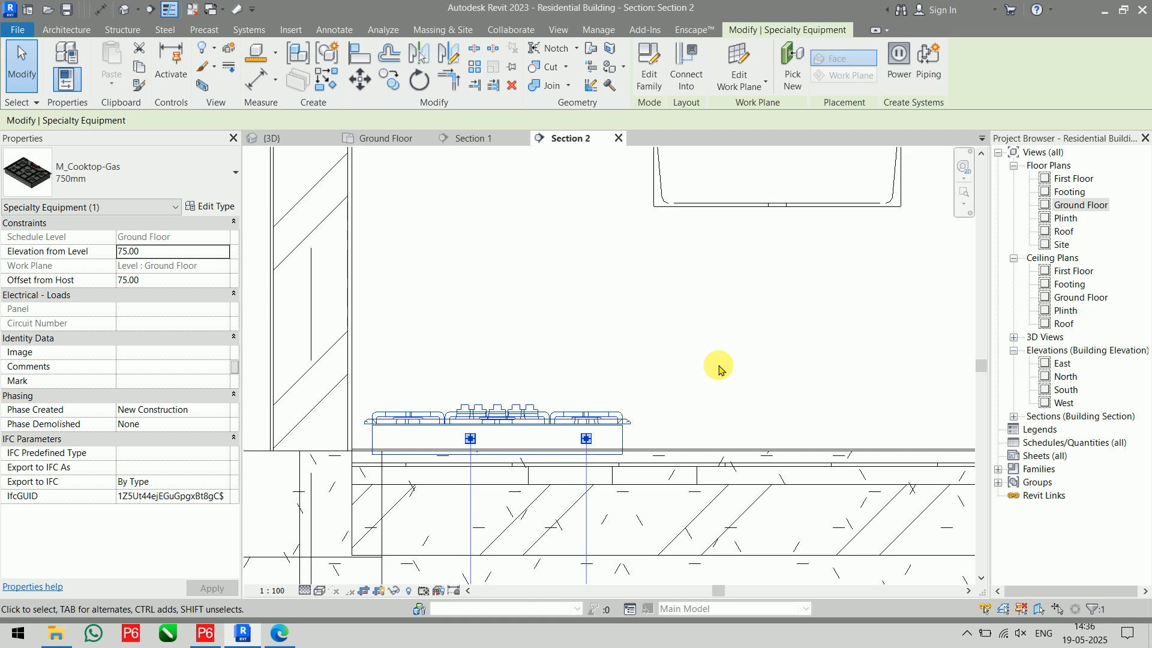
{"action": "left_click", "coordinate": [714, 323]}
- Align the cooktop's horizontal reference with the counter's top surface in Section 2 and check the result in the Ground Floor plan
{"action": "scroll", "coordinate": [714, 313], "scroll_direction": "down", "scroll_amount": 3}
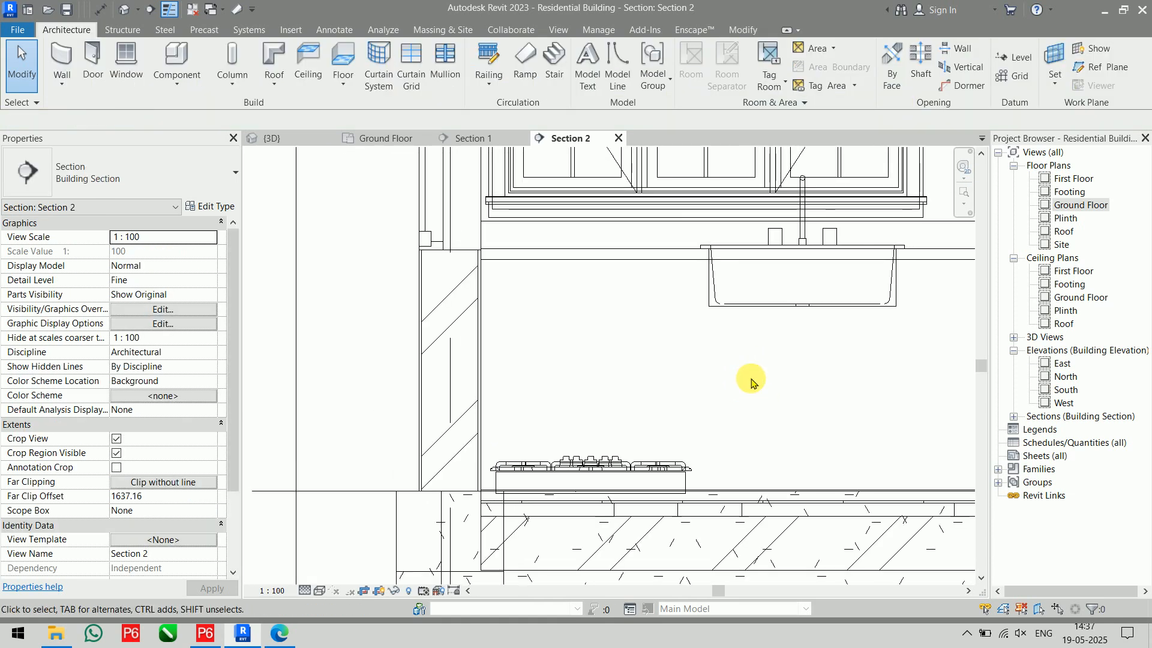
{"action": "key", "text": "l"}
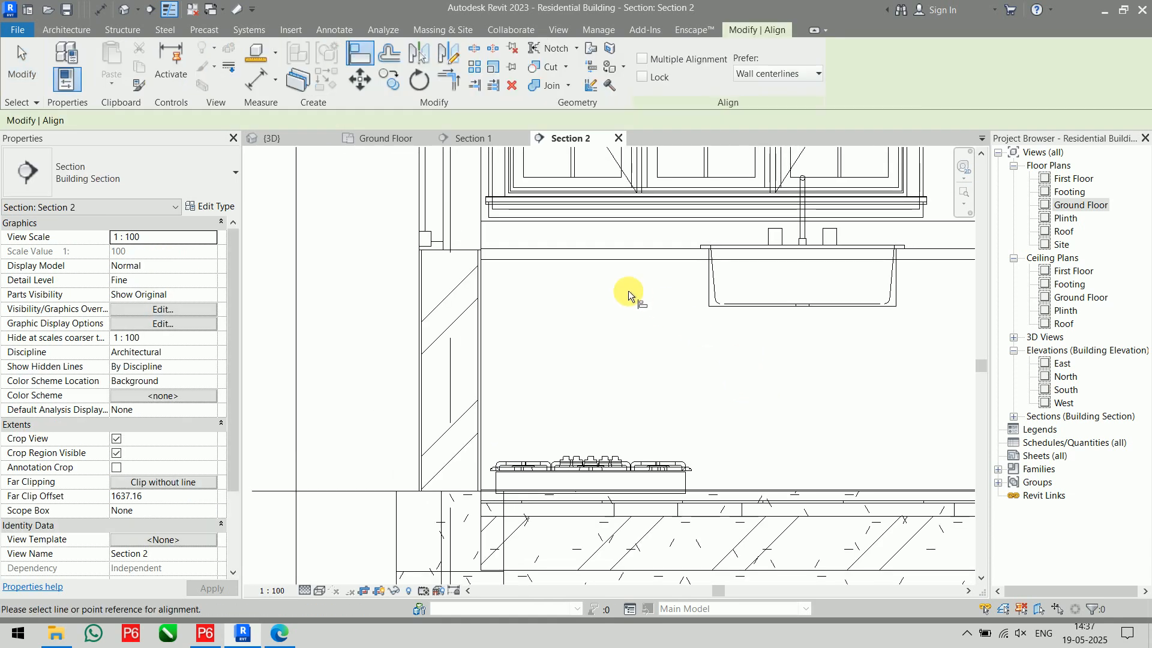
{"action": "left_click", "coordinate": [616, 247]}
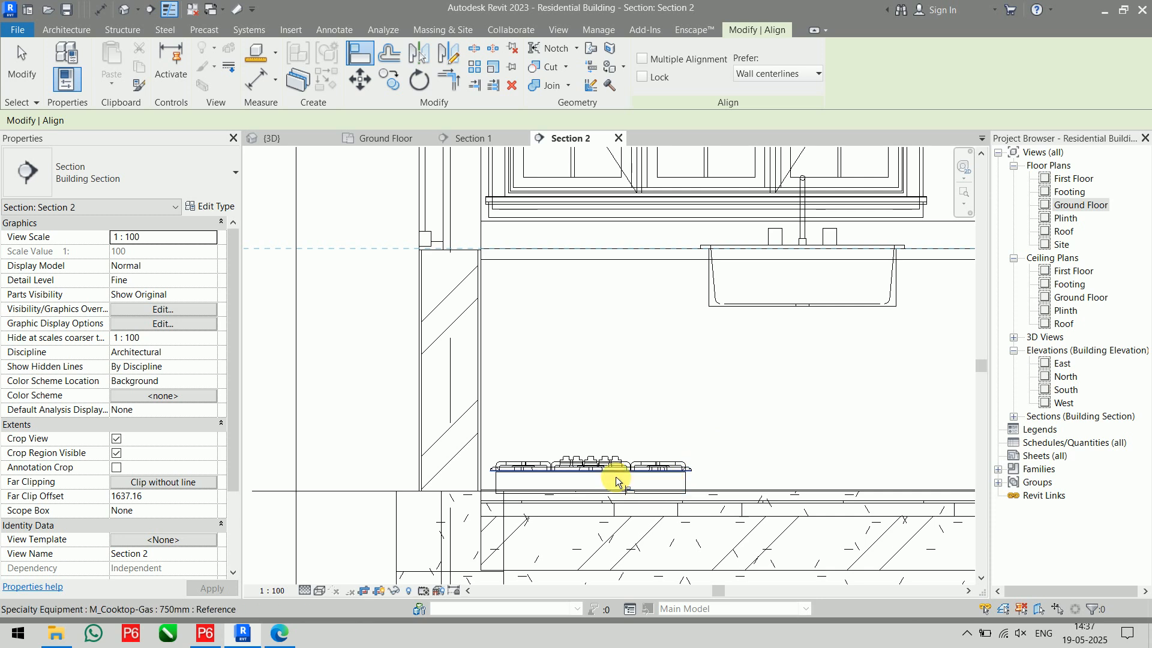
{"action": "scroll", "coordinate": [616, 481], "scroll_direction": "up", "scroll_amount": 5}
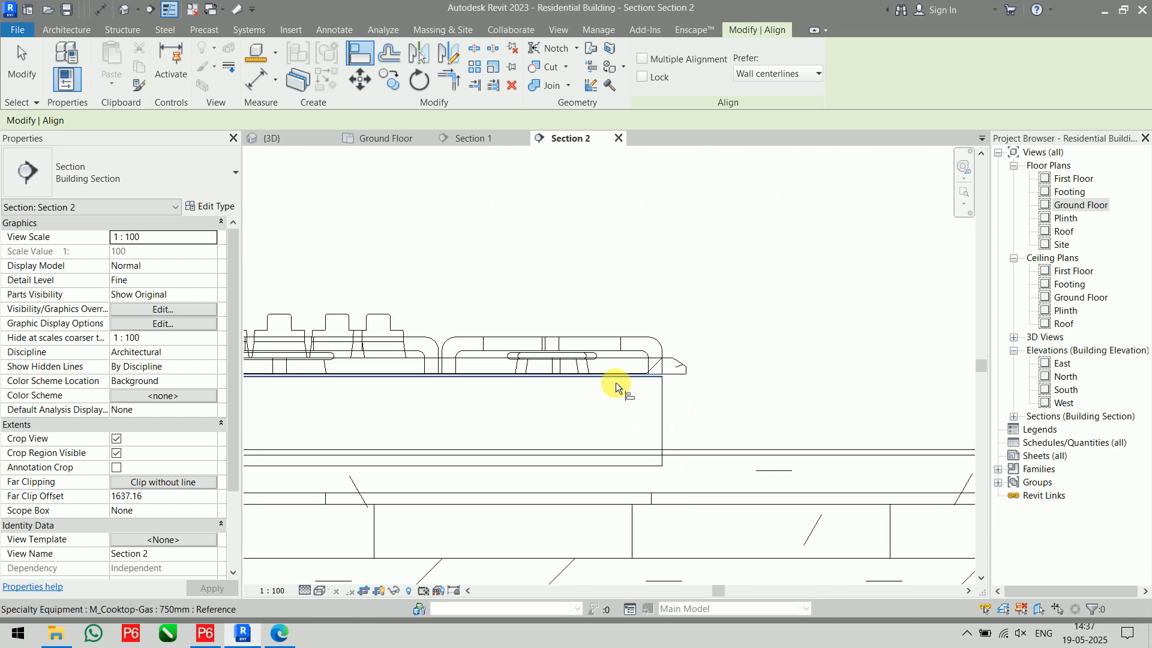
{"action": "left_click", "coordinate": [615, 383]}
{"action": "scroll", "coordinate": [869, 364], "scroll_direction": "down", "scroll_amount": 5}
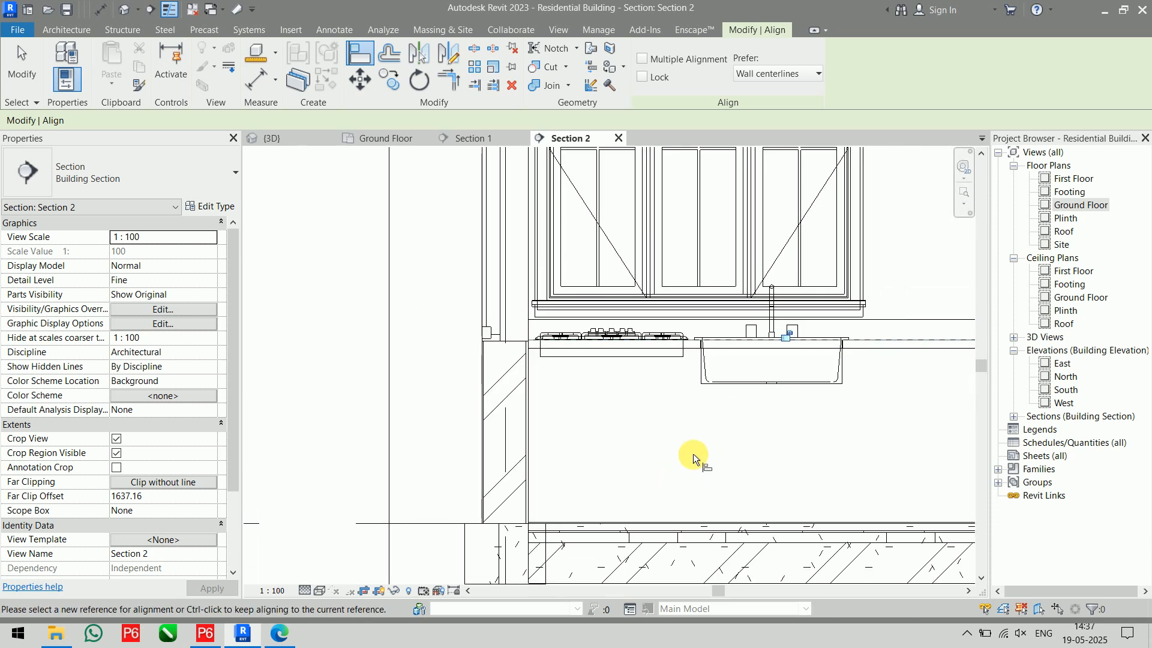
{"action": "key", "text": "Escape"}
{"action": "key", "text": "Escape"}
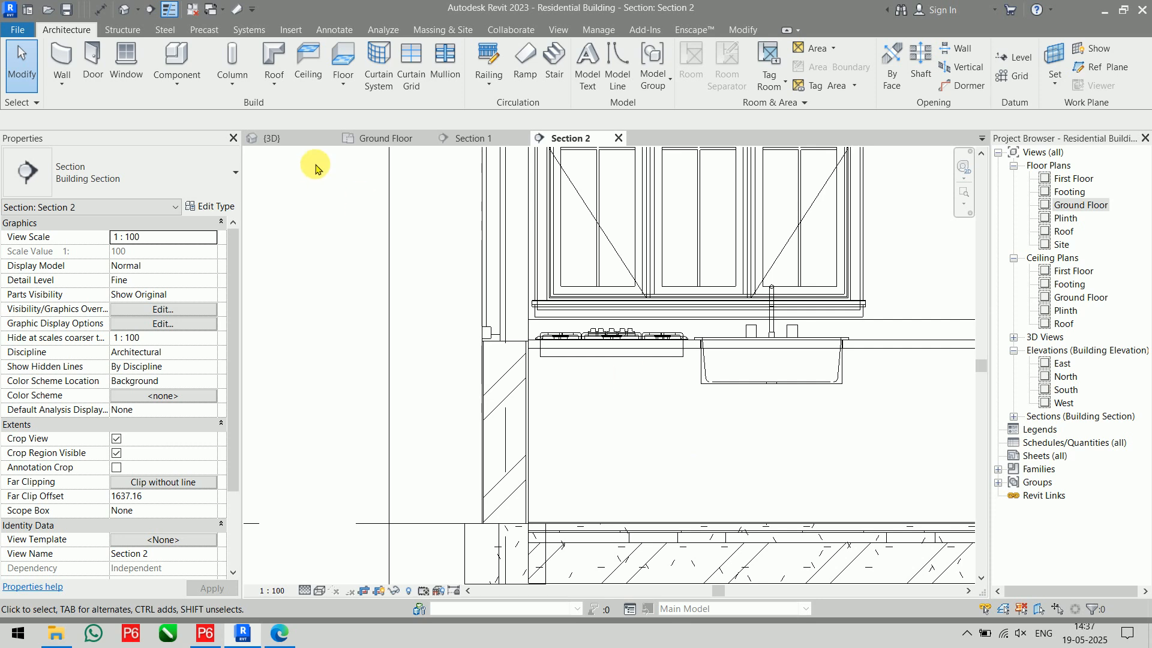
{"action": "left_click", "coordinate": [379, 138]}
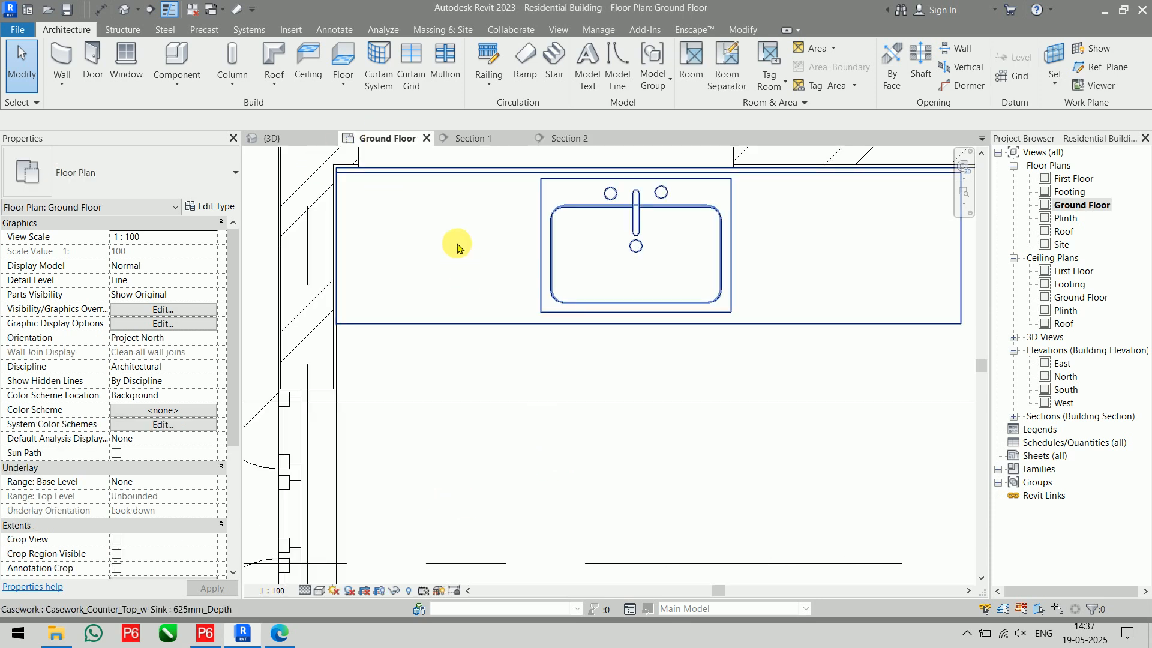
- Examine the cooktop and sink counter in the Ground Floor plan and from several angles in the 3D view
{"action": "scroll", "coordinate": [457, 246], "scroll_direction": "down", "scroll_amount": 4}
{"action": "middle_click_drag", "start_coordinate": [458, 250], "coordinate": [520, 321]}
{"action": "left_click", "coordinate": [478, 322]}
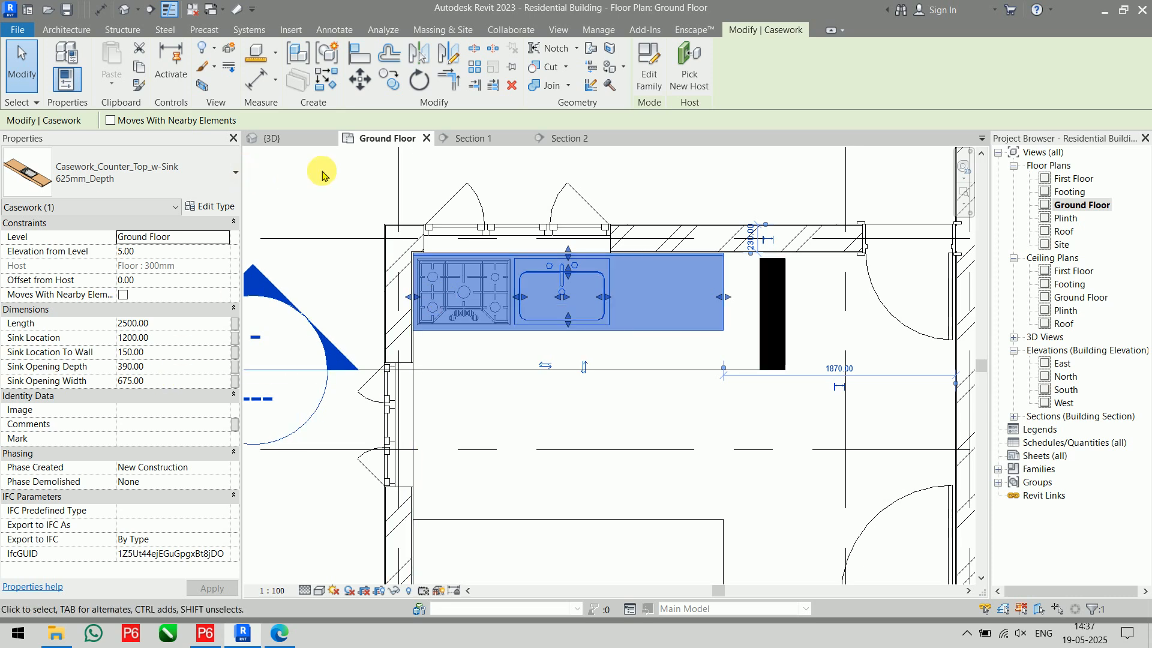
{"action": "key", "text": "Escape"}
{"action": "left_click", "coordinate": [317, 138]}
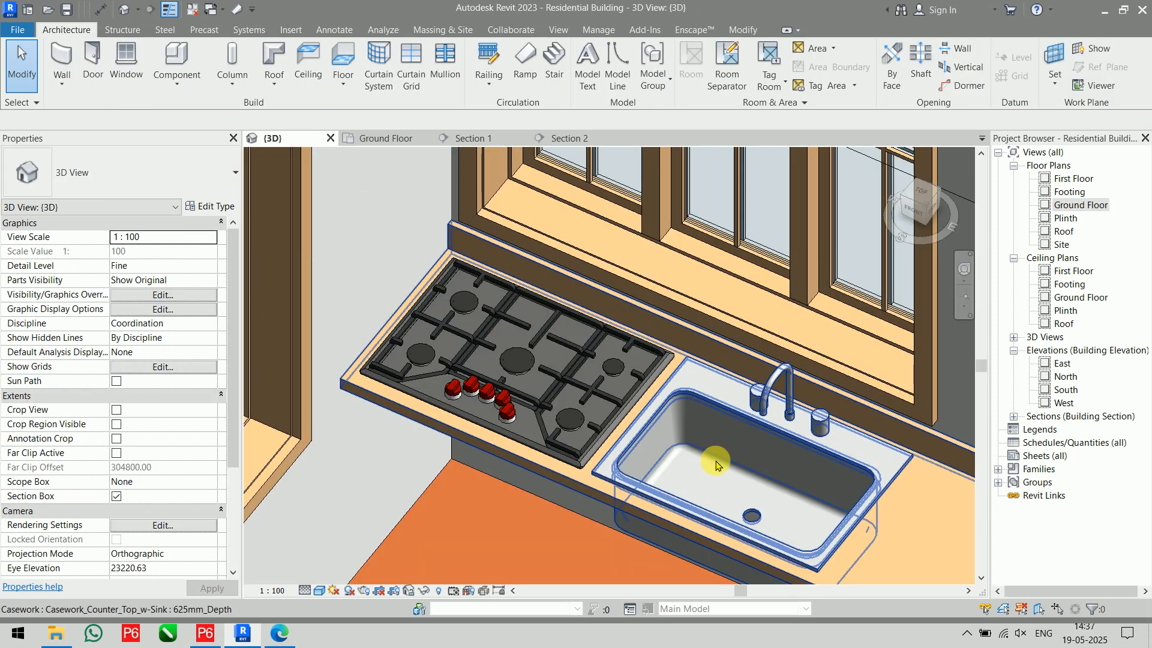
{"action": "scroll", "coordinate": [588, 465], "scroll_direction": "up", "scroll_amount": 3}
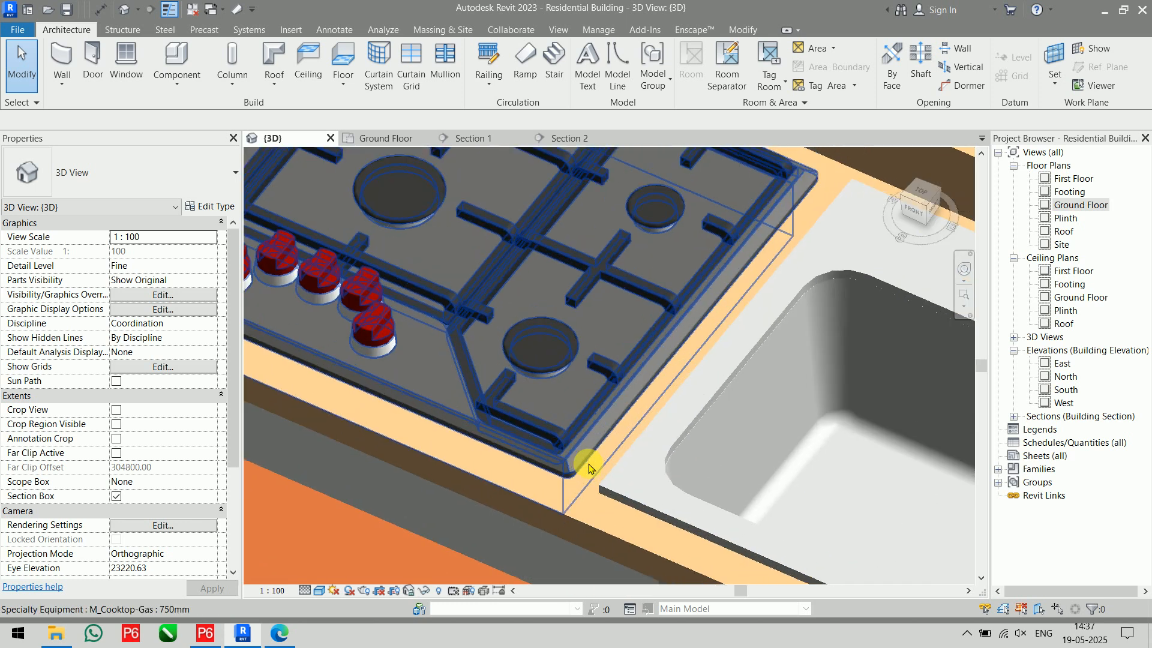
{"action": "scroll", "coordinate": [588, 465], "scroll_direction": "down", "scroll_amount": 1}
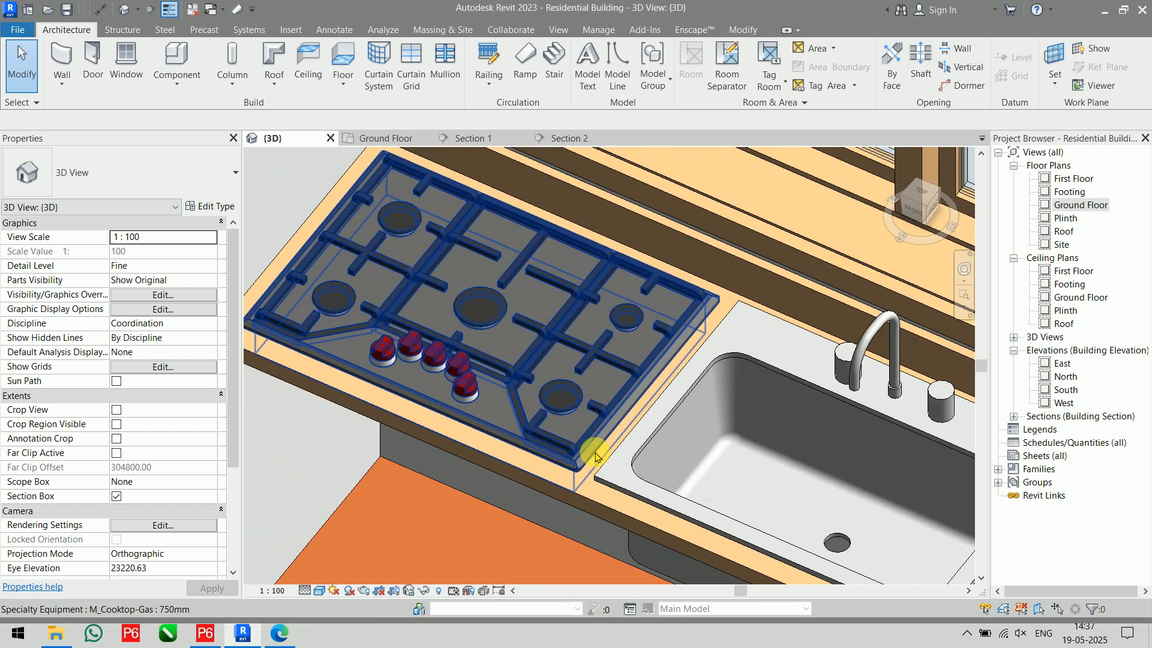
{"action": "scroll", "coordinate": [629, 378], "scroll_direction": "down", "scroll_amount": 5}
{"action": "middle_click_drag", "start_coordinate": [763, 442], "coordinate": [712, 349]}
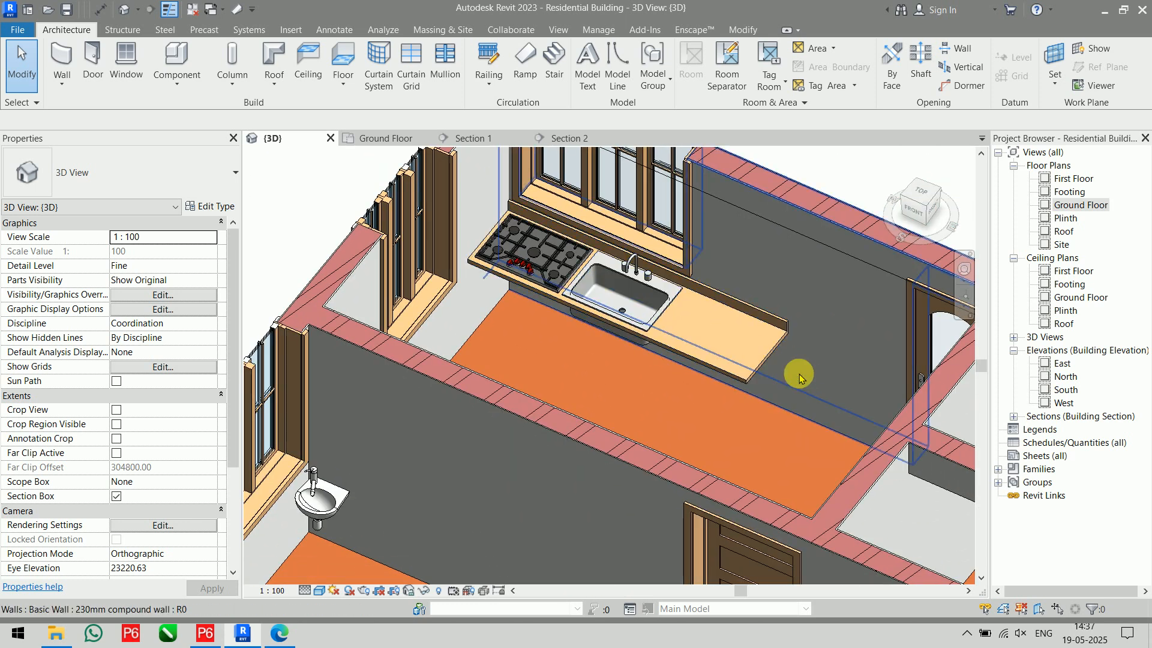
{"action": "middle_click_drag", "start_coordinate": [800, 376], "coordinate": [840, 372], "text": "shift"}
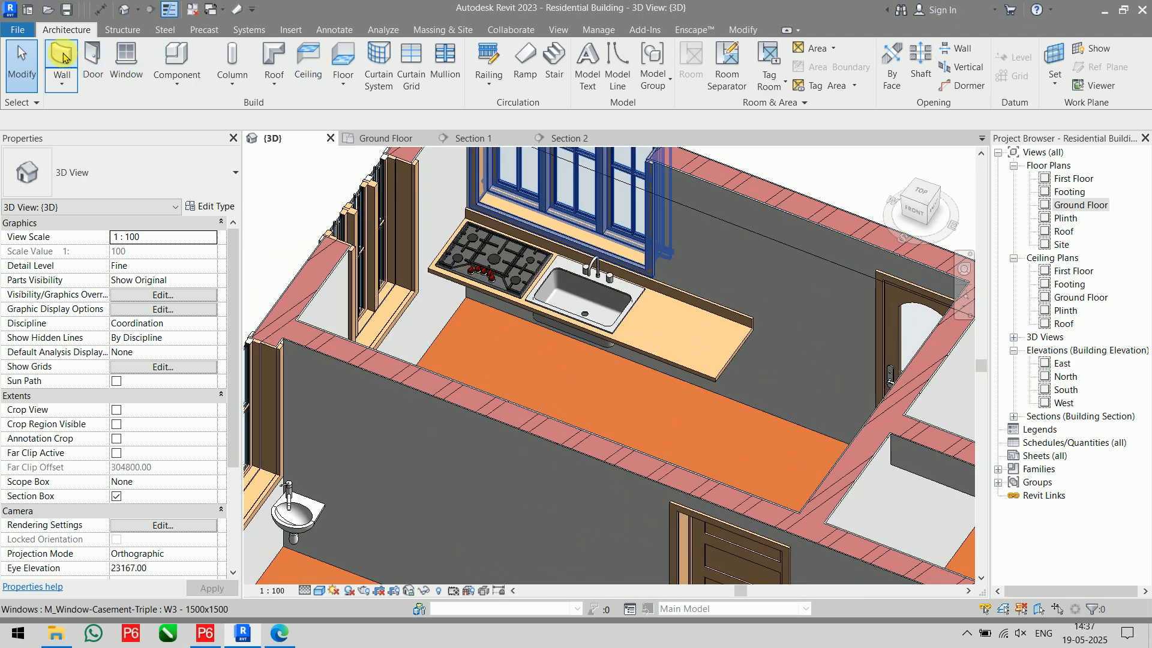
- Load the M_Refrigerator-Side-by-Side-with_Ice_and_Water_Dispenser family from the Mid-Range folder for placement as a component
{"action": "left_click", "coordinate": [173, 57]}
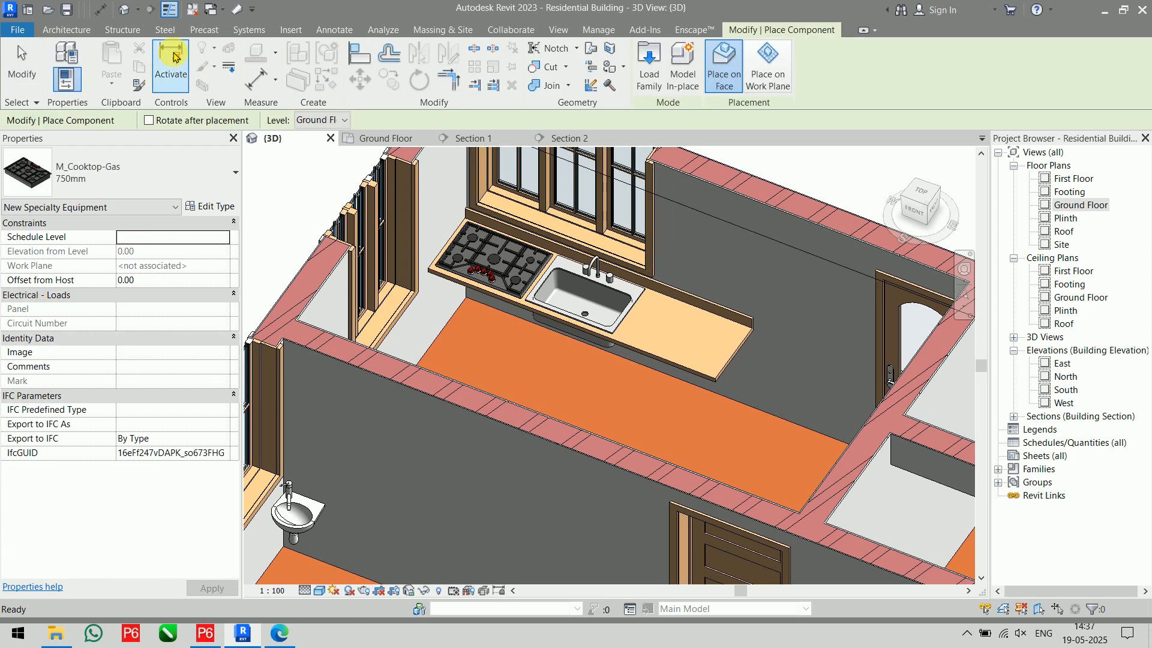
{"action": "left_click", "coordinate": [637, 78]}
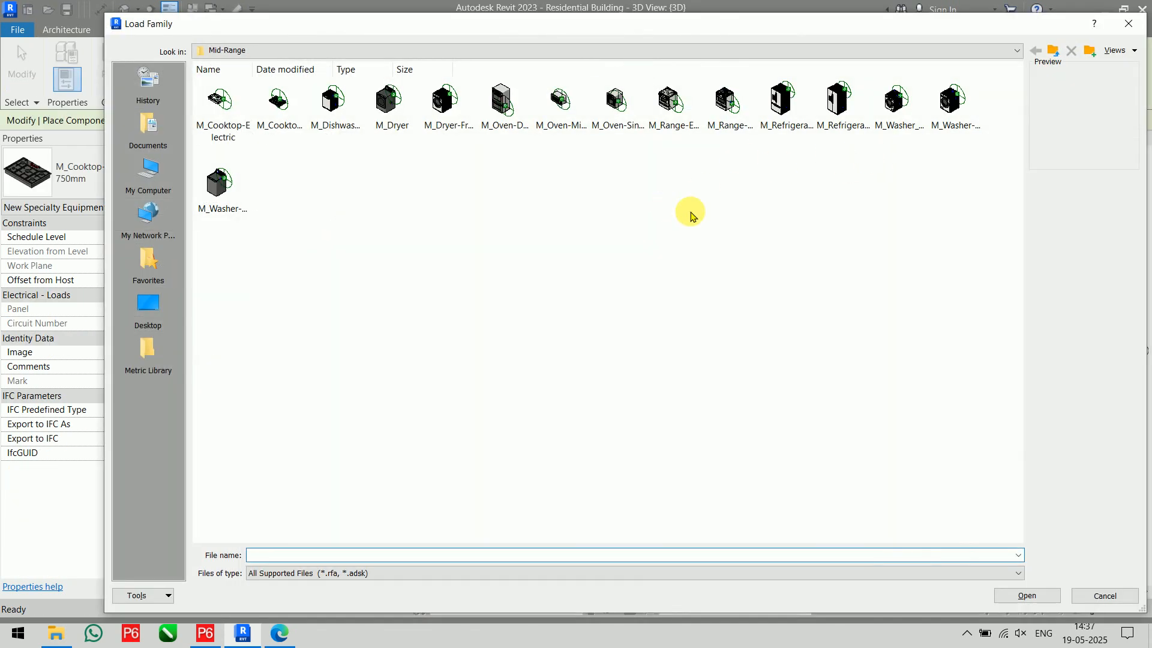
{"action": "right_click", "coordinate": [668, 206]}
{"action": "mouse_move", "coordinate": [684, 216]}
{"action": "left_click", "coordinate": [978, 234]}
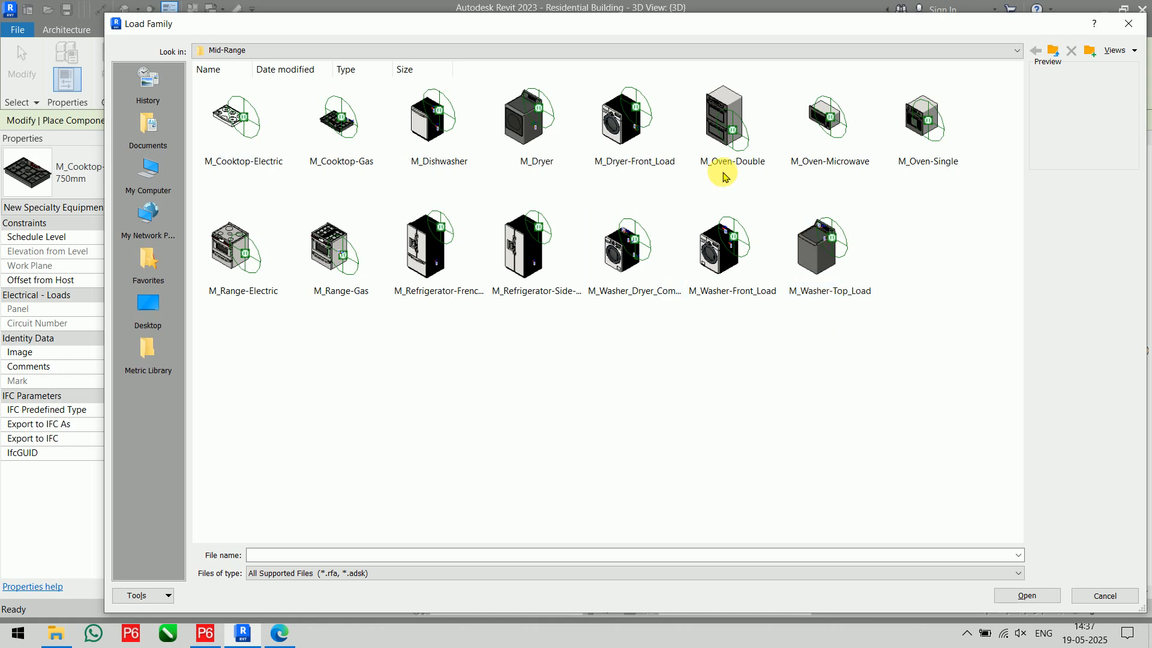
{"action": "left_click", "coordinate": [541, 263]}
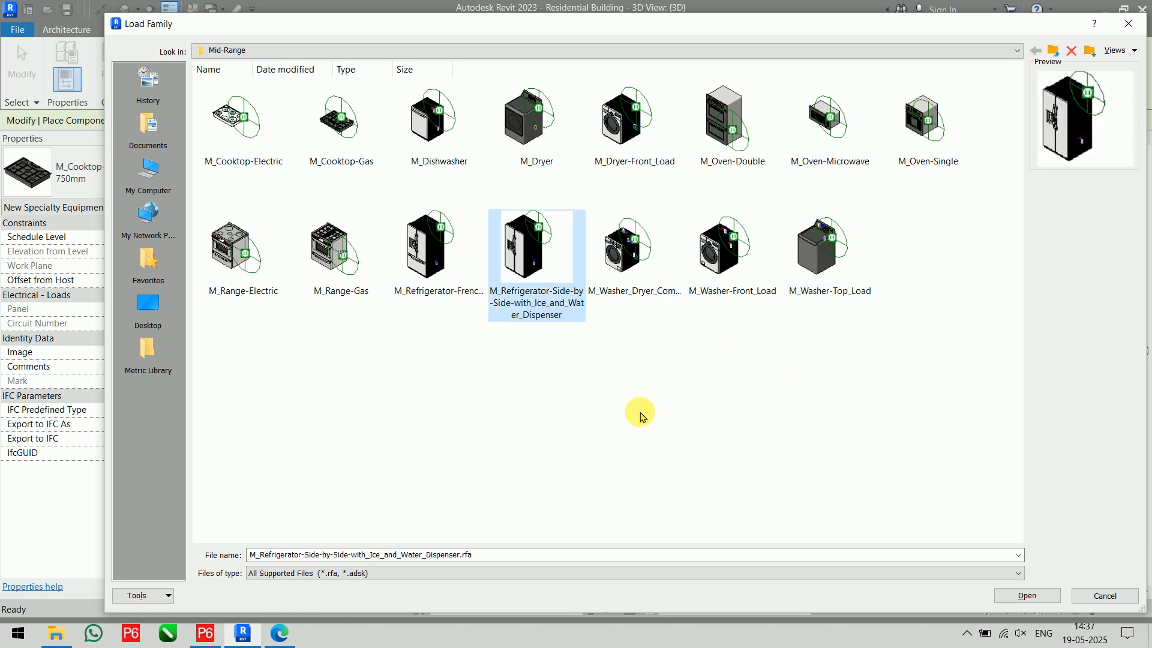
{"action": "left_click", "coordinate": [1031, 596]}
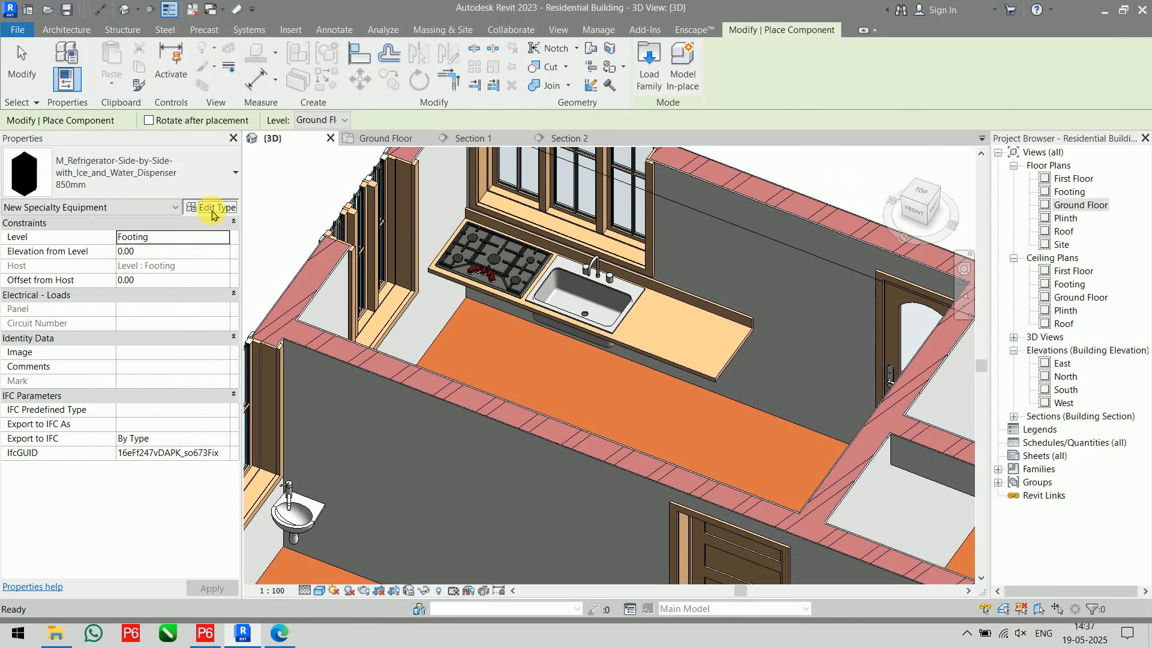
- Turn off Show Label in the type properties of the 850mm refrigerator
{"action": "left_click", "coordinate": [207, 206]}
{"action": "left_click", "coordinate": [580, 223]}
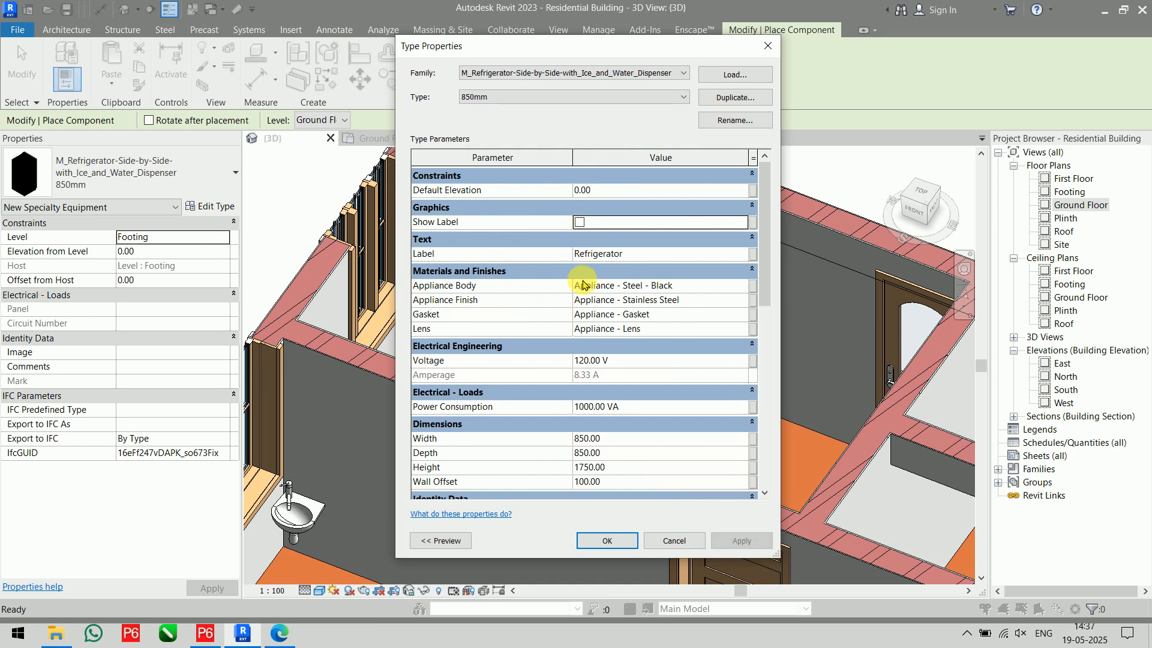
{"action": "left_click", "coordinate": [607, 542]}
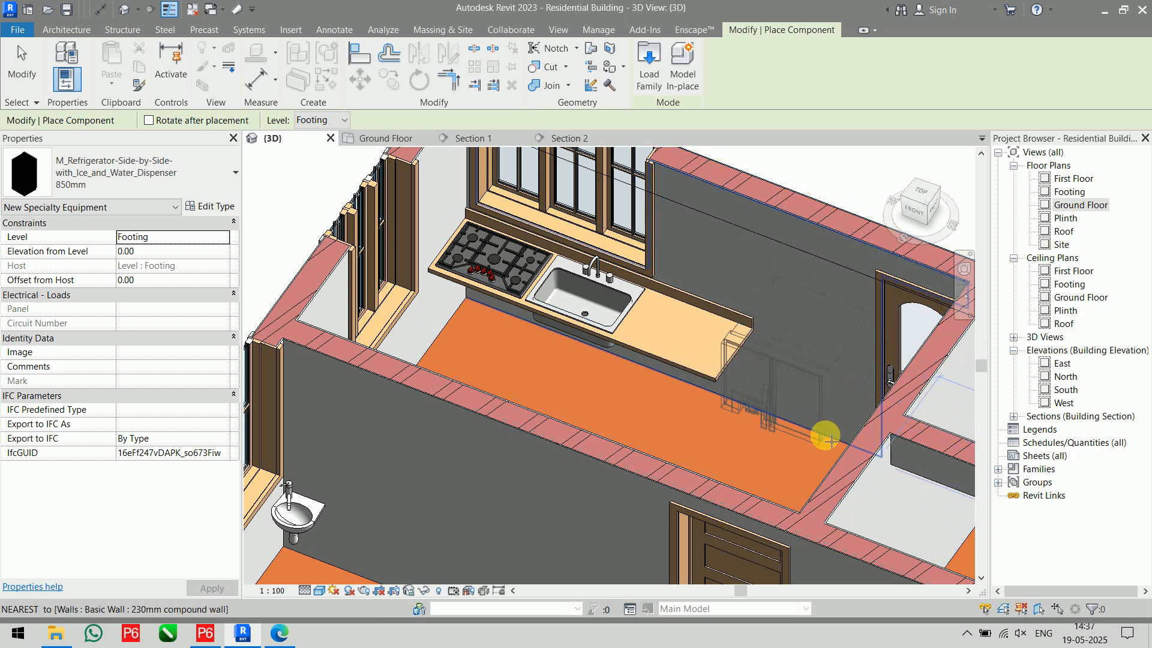
- Place the refrigerator at the kitchen wall beside the counter and shift it inside the room in the Ground Floor plan
{"action": "left_click", "coordinate": [825, 450]}
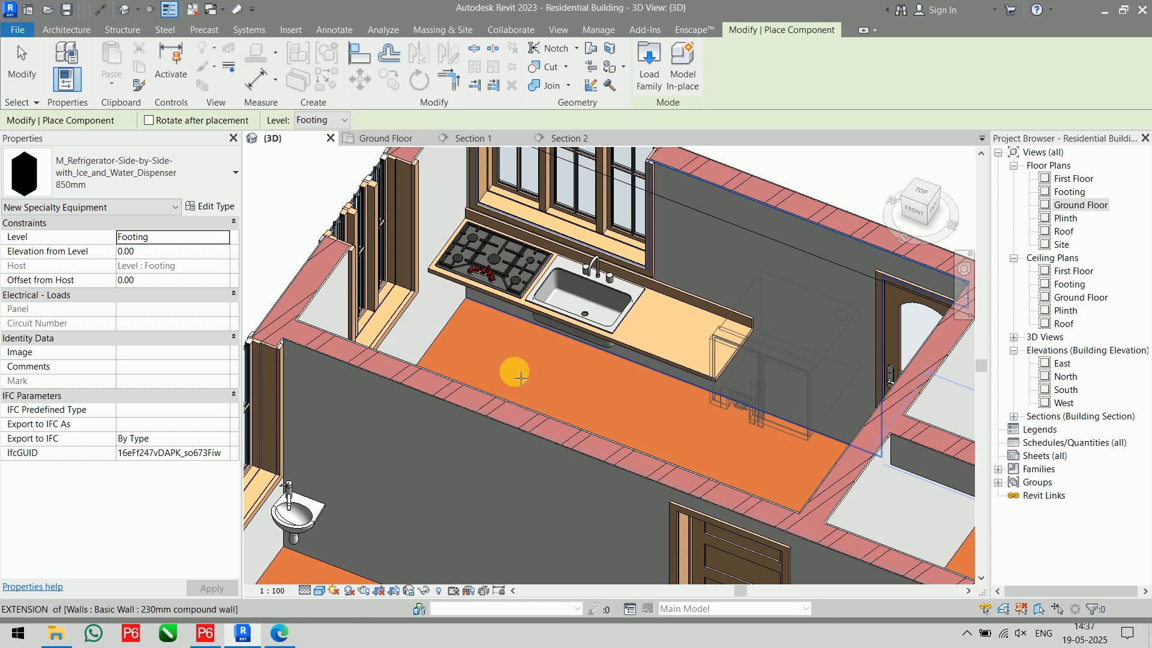
{"action": "key", "text": "Escape"}
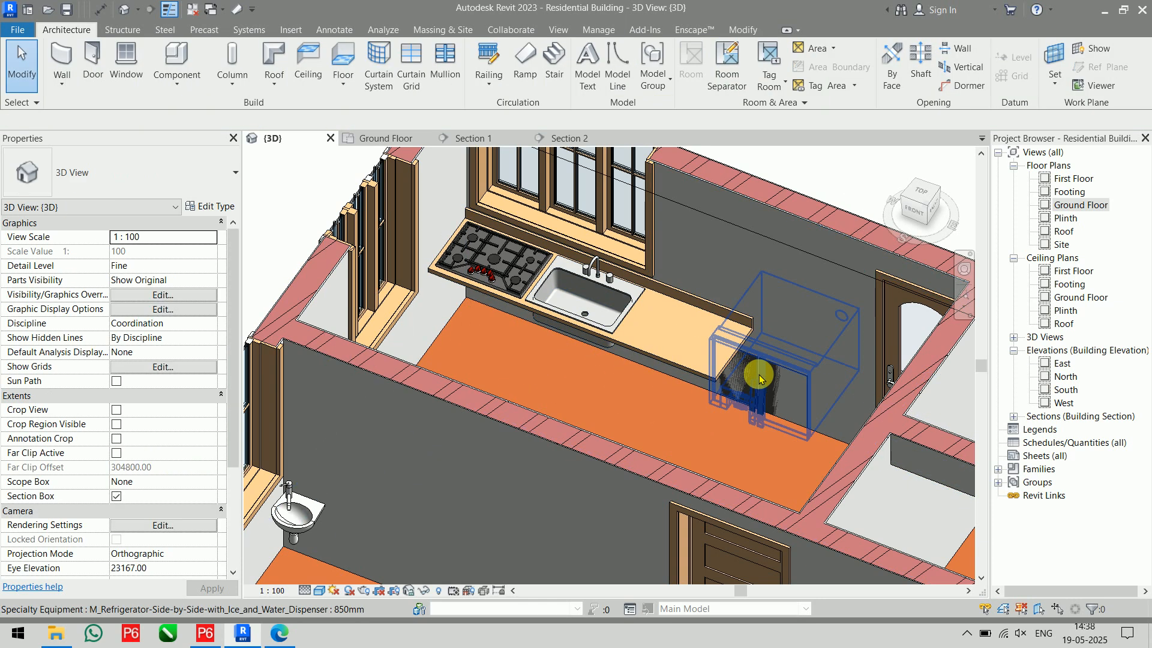
{"action": "left_click", "coordinate": [758, 373]}
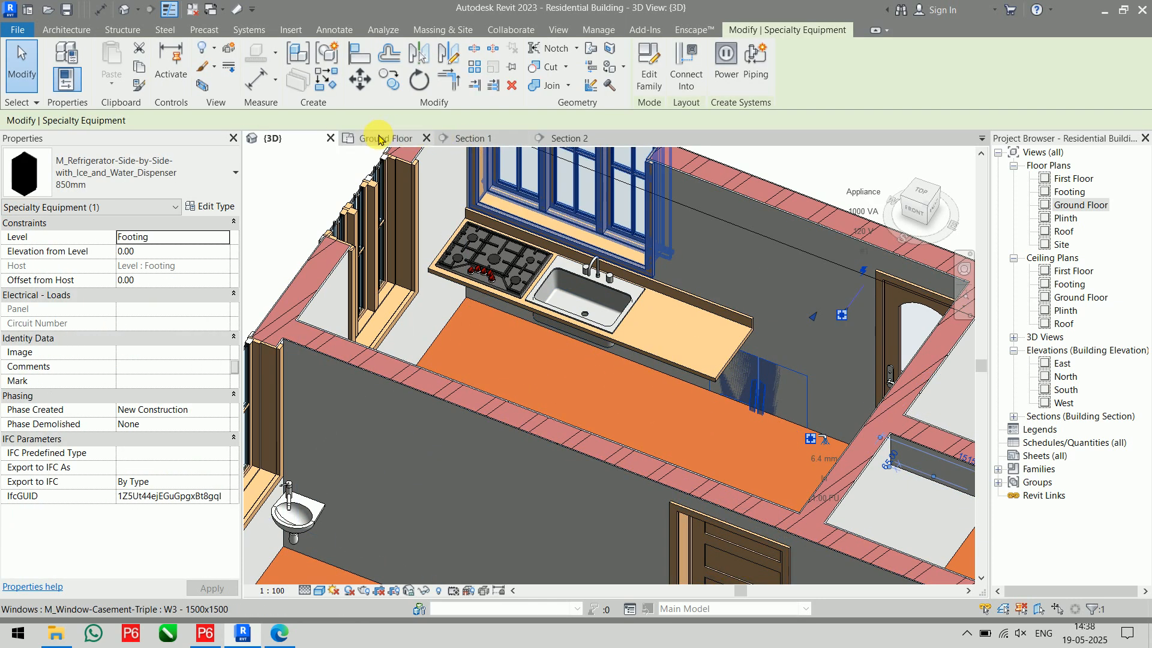
{"action": "left_click", "coordinate": [380, 139]}
{"action": "scroll", "coordinate": [620, 256], "scroll_direction": "up", "scroll_amount": 2}
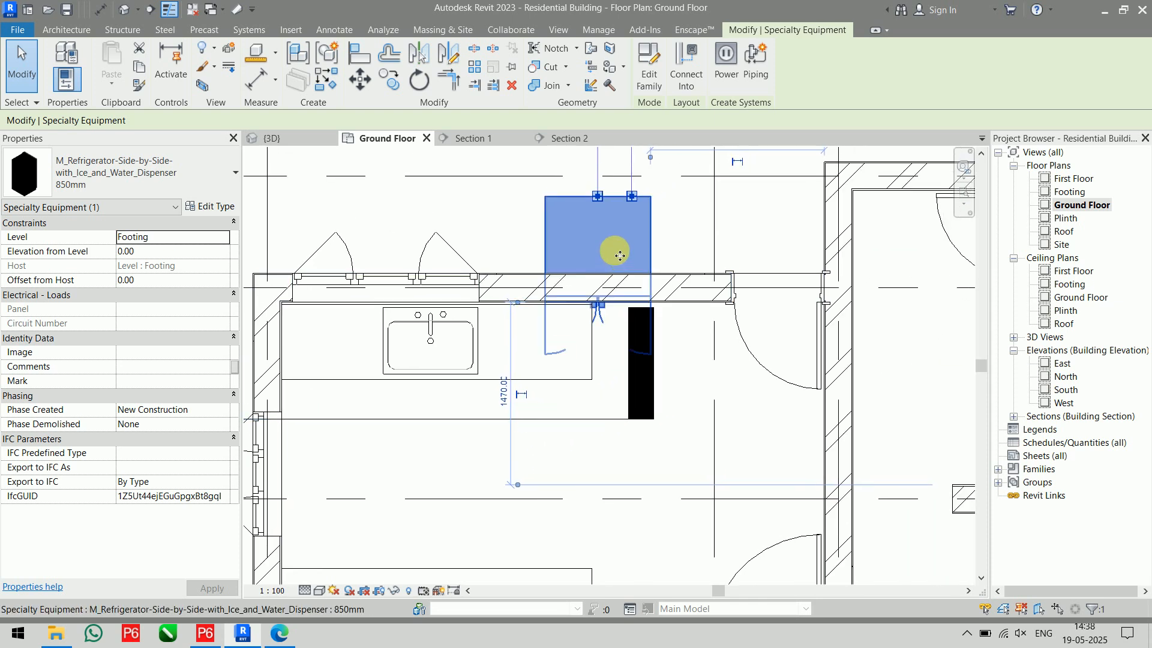
{"action": "left_click_drag", "start_coordinate": [655, 351], "coordinate": [748, 406]}
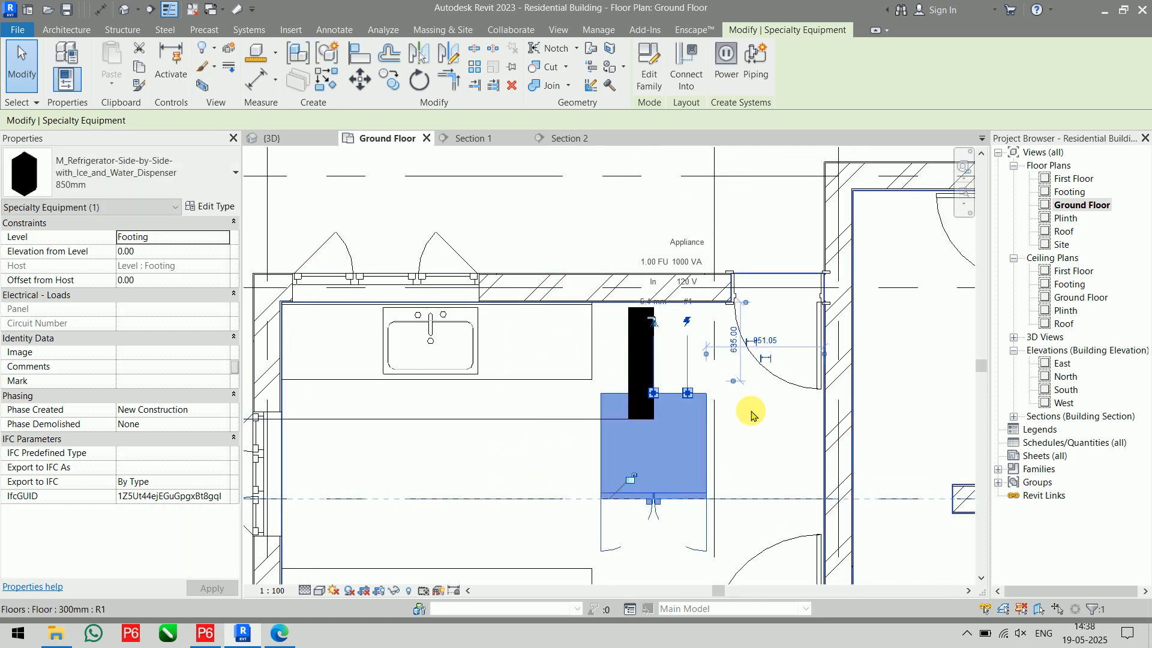
- Align the refrigerator's back with the wall's inner face and its side with the end of the sink counter
{"action": "key", "text": "Escape"}
{"action": "key", "text": "a"}
{"action": "key", "text": "l"}
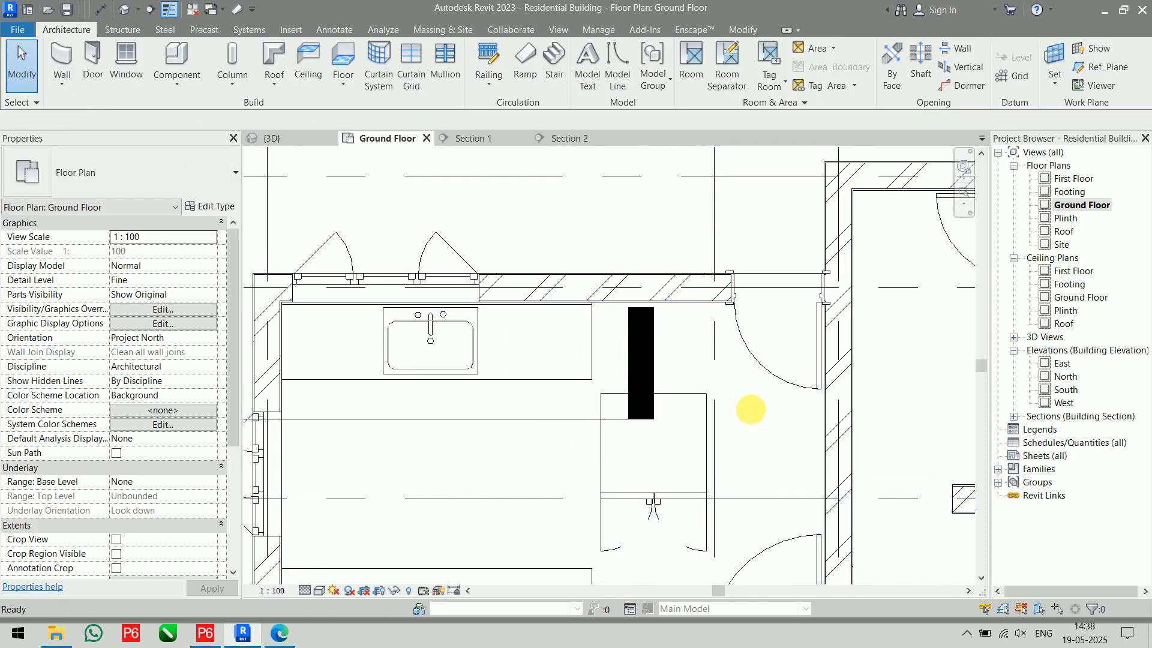
{"action": "left_click", "coordinate": [670, 304]}
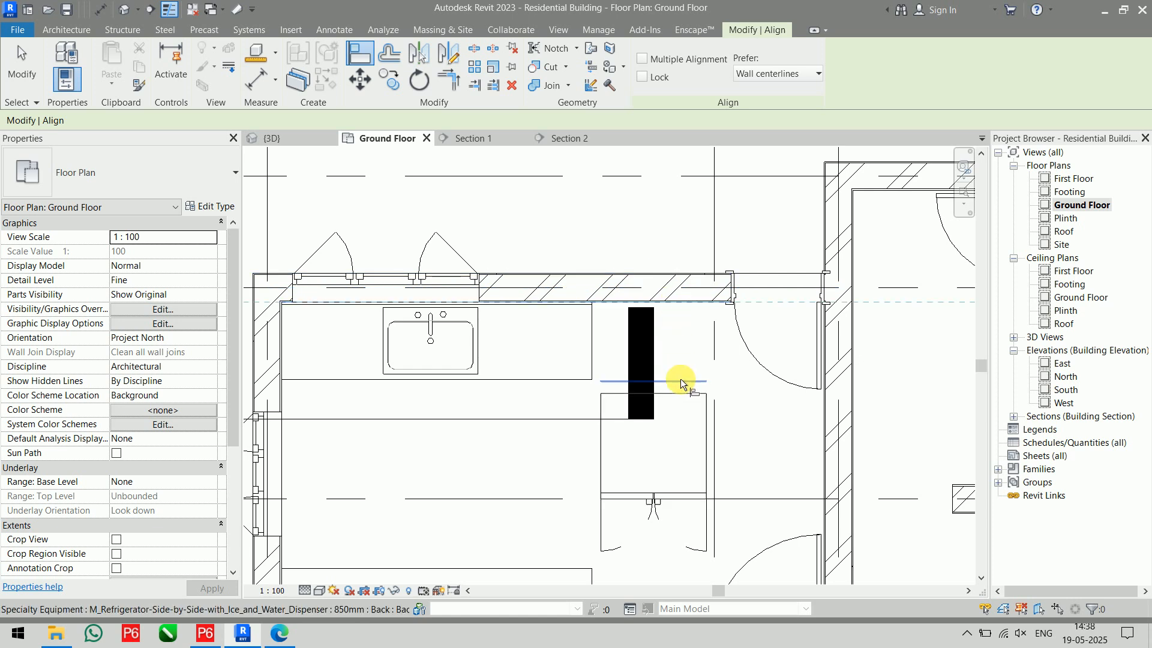
{"action": "left_click", "coordinate": [682, 393]}
{"action": "scroll", "coordinate": [662, 354], "scroll_direction": "up", "scroll_amount": 3}
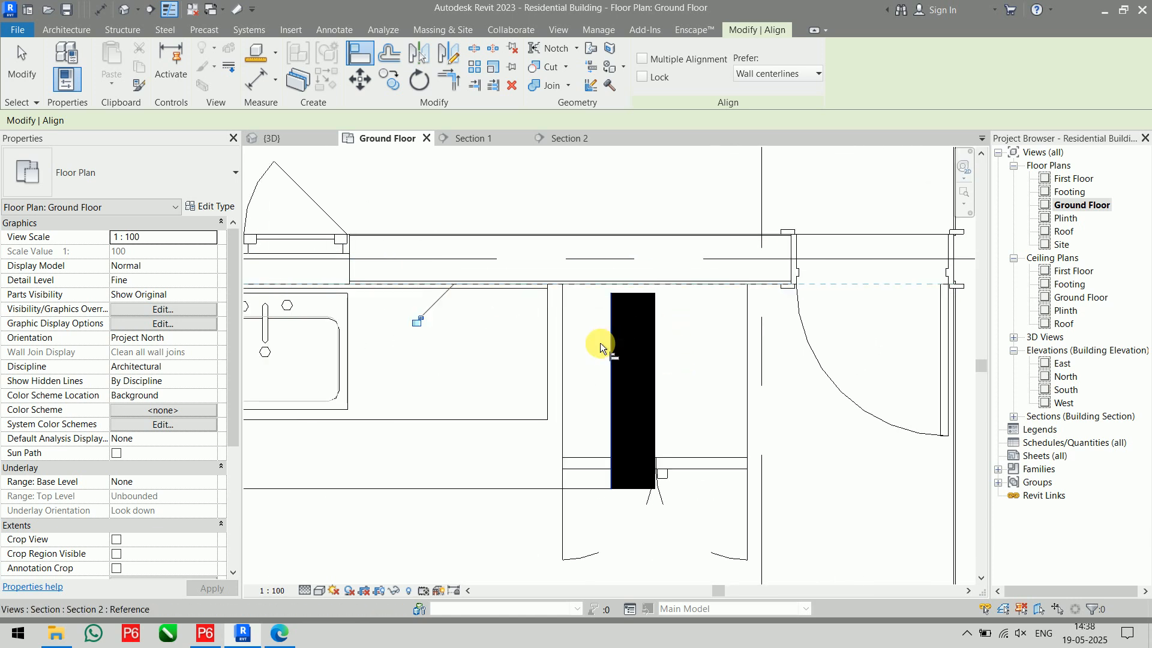
{"action": "left_click", "coordinate": [545, 352]}
{"action": "left_click", "coordinate": [561, 361]}
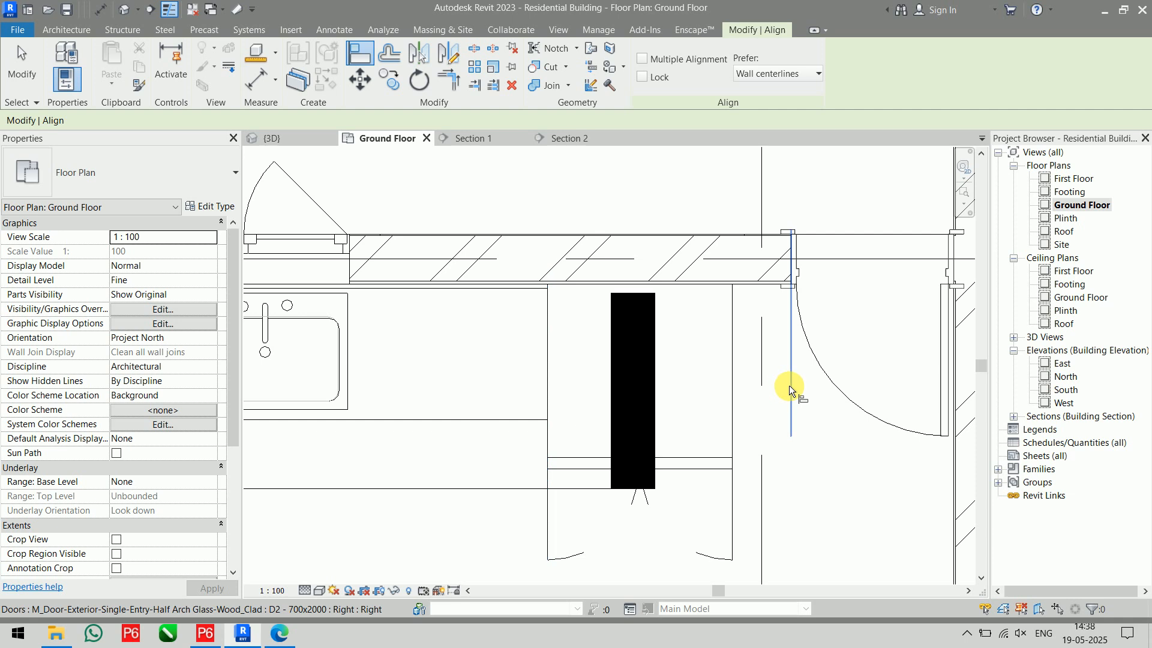
{"action": "key", "text": "Escape"}
{"action": "key", "text": "Escape"}
- Change the refrigerator's level constraint to Ground Floor and check its placement in the 3D view
{"action": "left_click", "coordinate": [736, 368]}
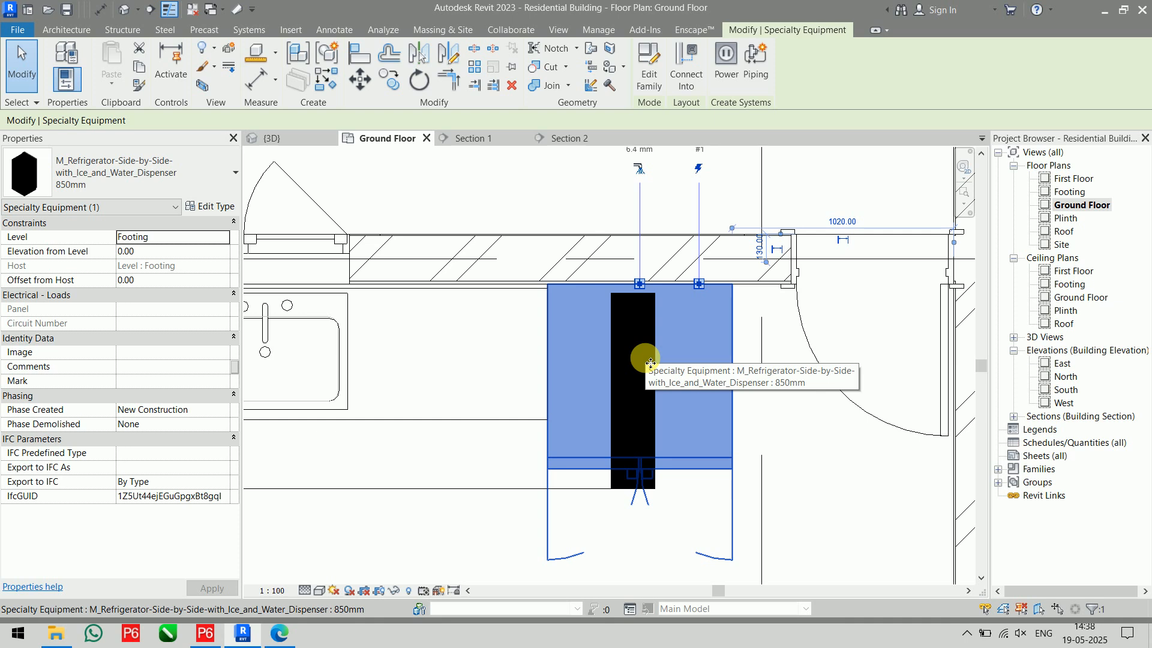
{"action": "left_click", "coordinate": [282, 139]}
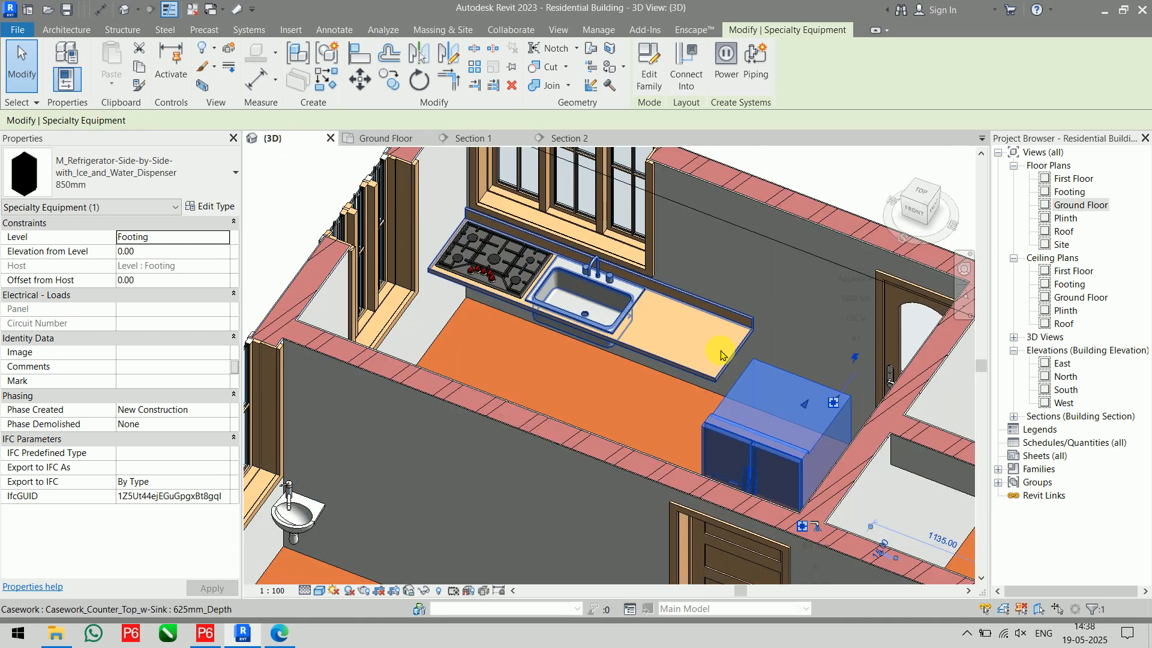
{"action": "left_click", "coordinate": [833, 188]}
{"action": "left_click", "coordinate": [793, 419]}
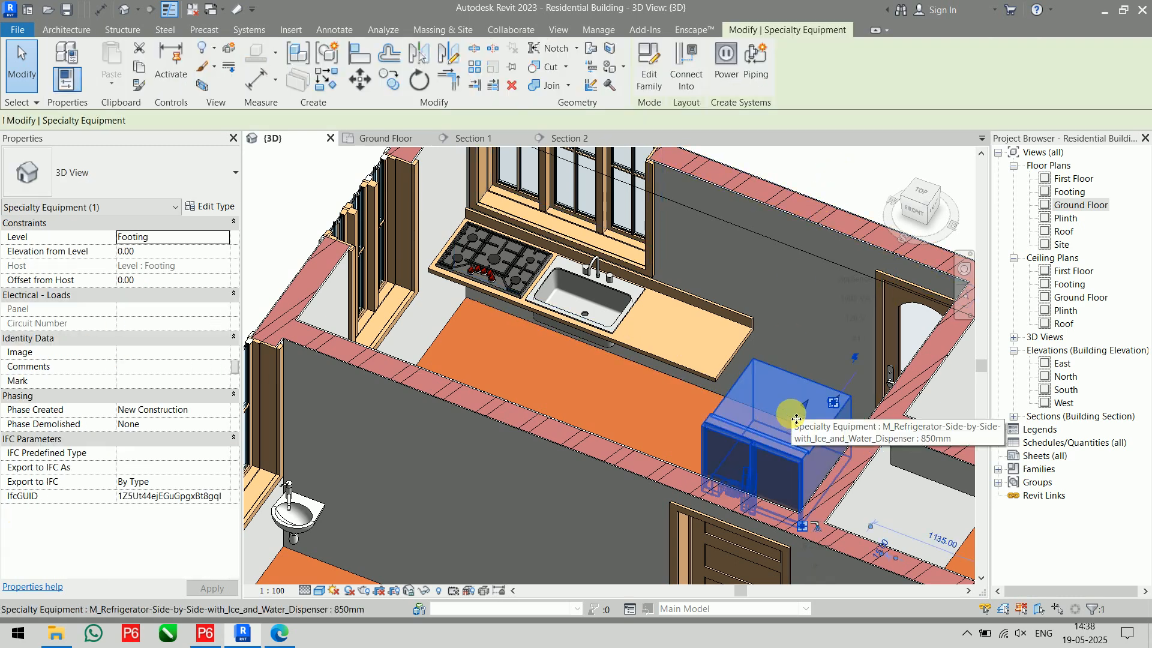
{"action": "middle_click_drag", "start_coordinate": [796, 419], "coordinate": [600, 322], "text": "shift"}
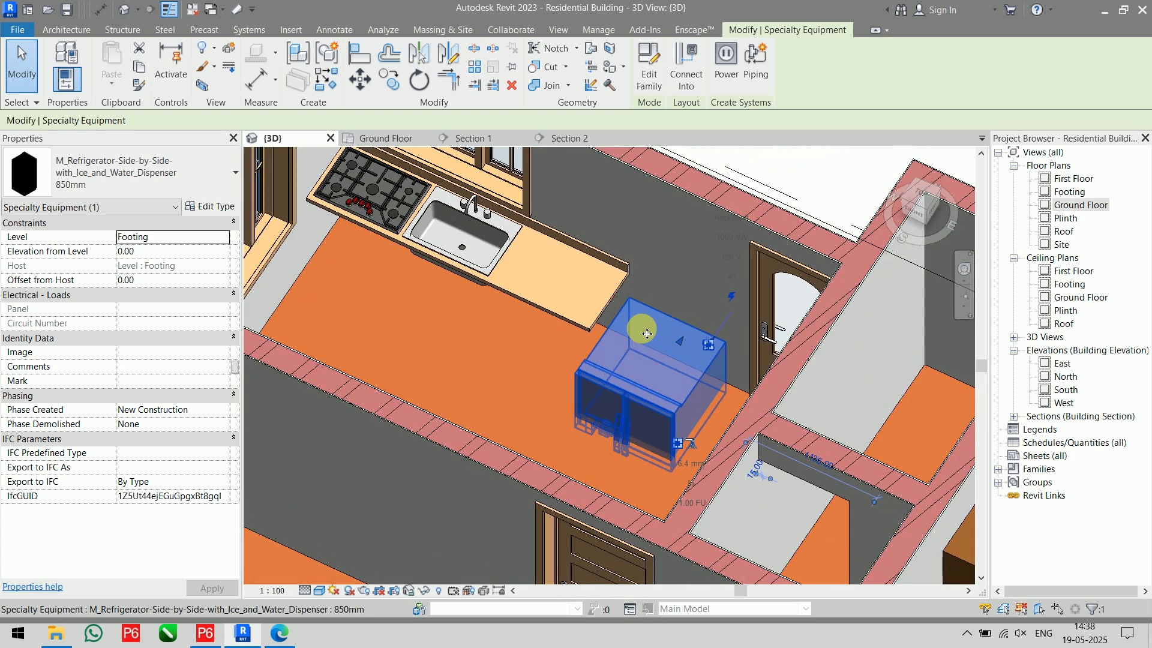
{"action": "left_click", "coordinate": [220, 238]}
{"action": "left_click", "coordinate": [150, 276]}
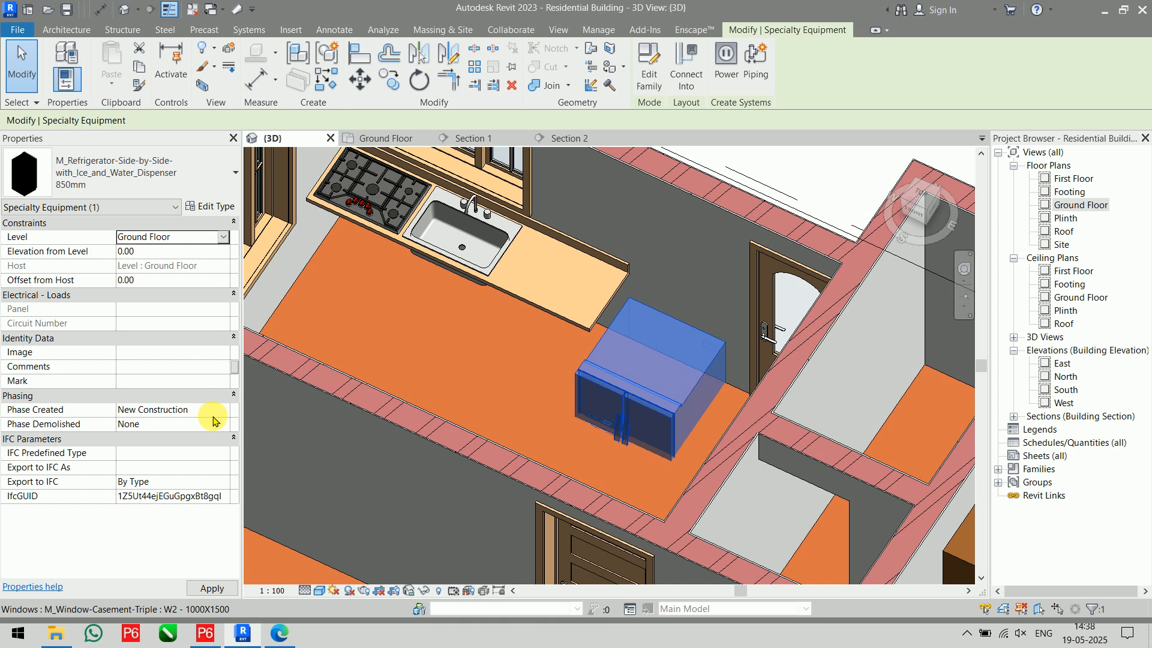
{"action": "left_click", "coordinate": [810, 179]}
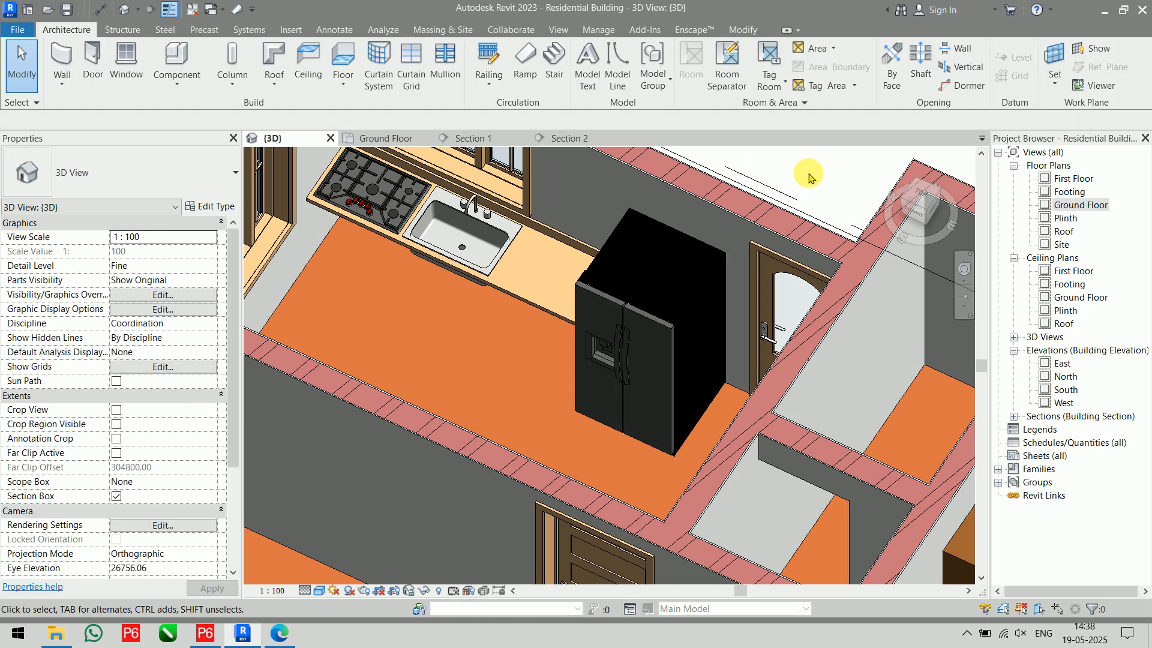
{"action": "left_click", "coordinate": [700, 278]}
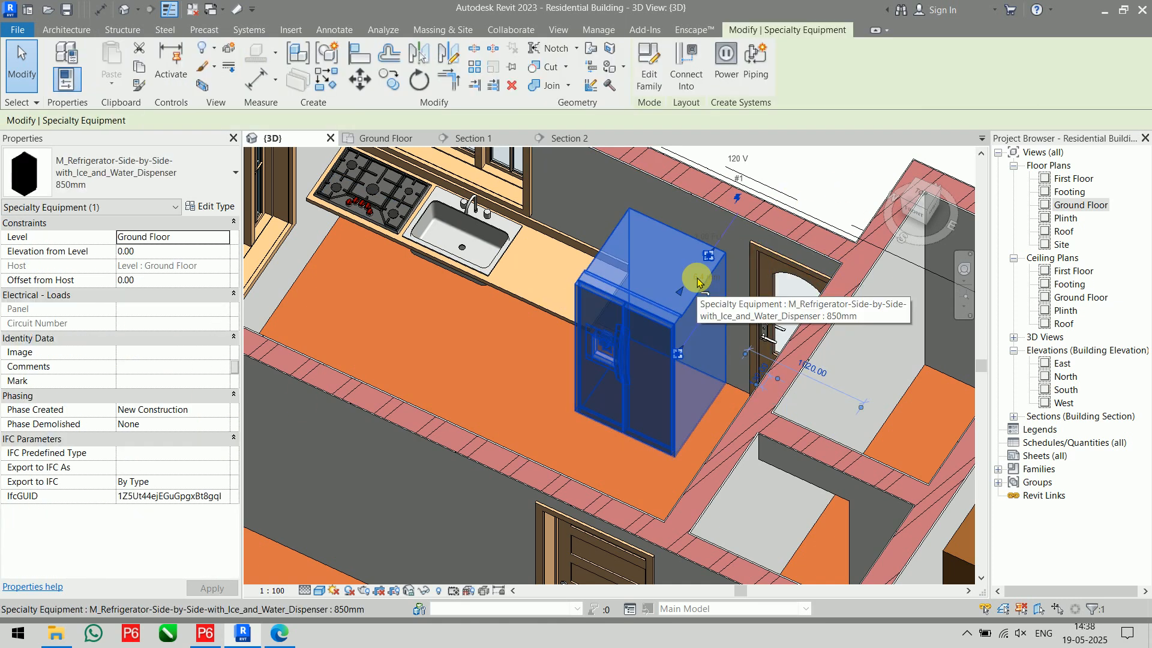
- In Section 2, extend the crop region beyond the refrigerator towards the exterior door
{"action": "left_click", "coordinate": [548, 139]}
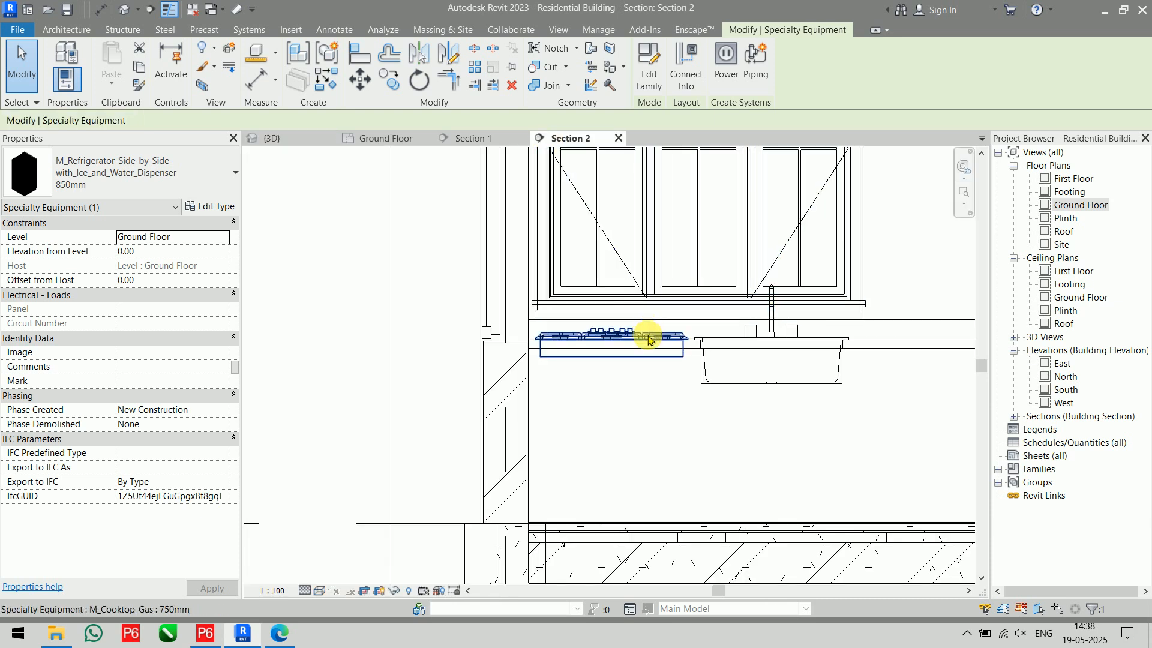
{"action": "middle_click_drag", "start_coordinate": [648, 329], "coordinate": [400, 365]}
{"action": "left_click", "coordinate": [733, 300]}
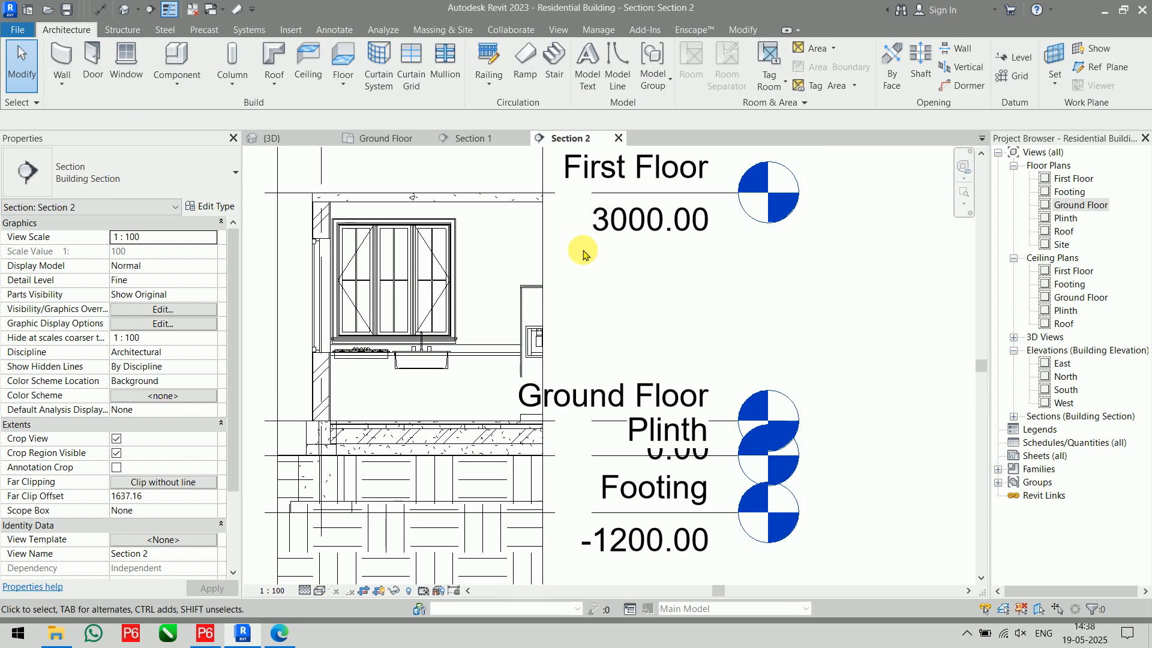
{"action": "scroll", "coordinate": [560, 239], "scroll_direction": "down", "scroll_amount": 2}
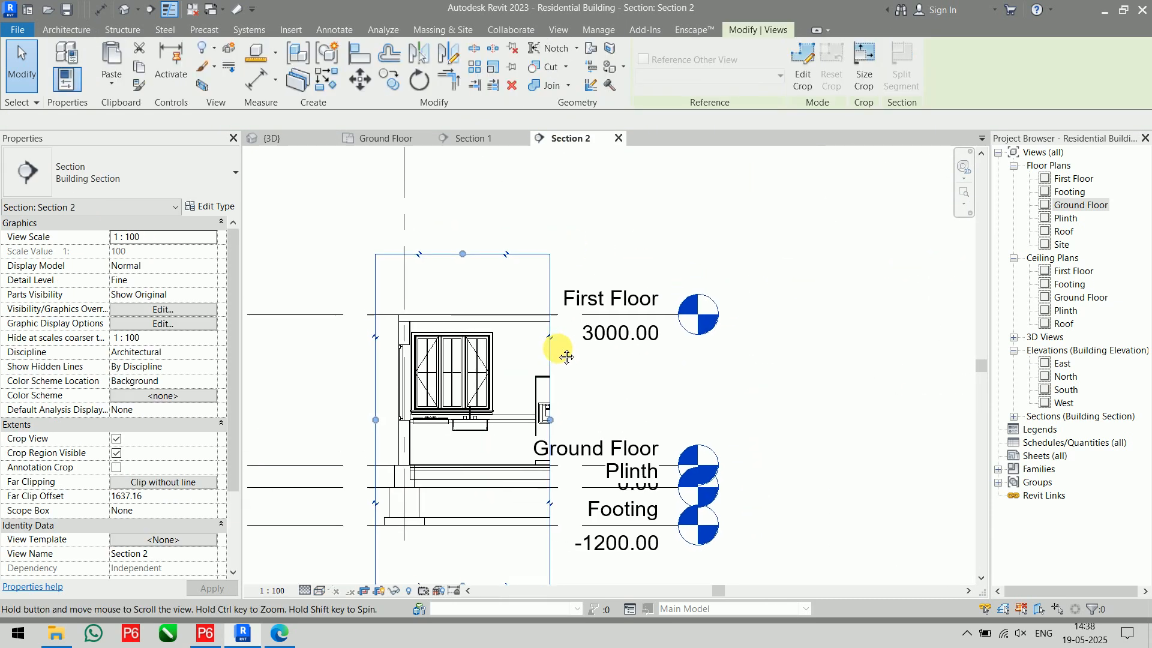
{"action": "left_click", "coordinate": [552, 387]}
{"action": "left_click_drag", "start_coordinate": [559, 420], "coordinate": [598, 421]}
{"action": "left_click", "coordinate": [912, 390]}
{"action": "scroll", "coordinate": [564, 453], "scroll_direction": "up", "scroll_amount": 4}
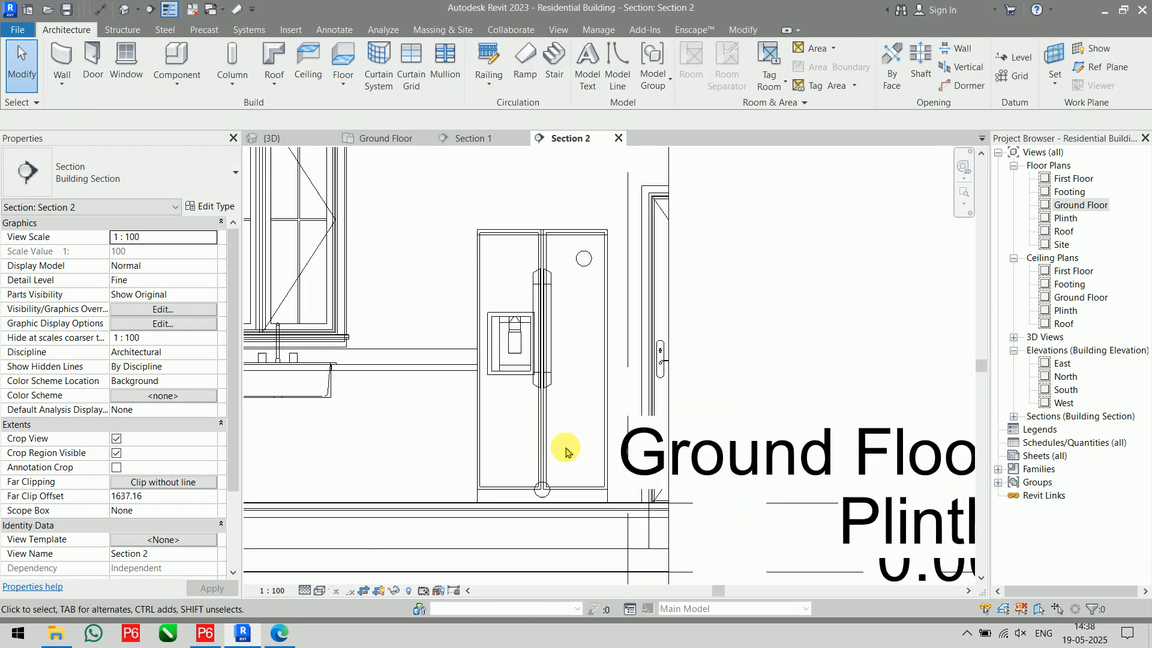
- Set the depth of the 850mm side-by-side refrigerator type to 650 mm
{"action": "left_click", "coordinate": [603, 321]}
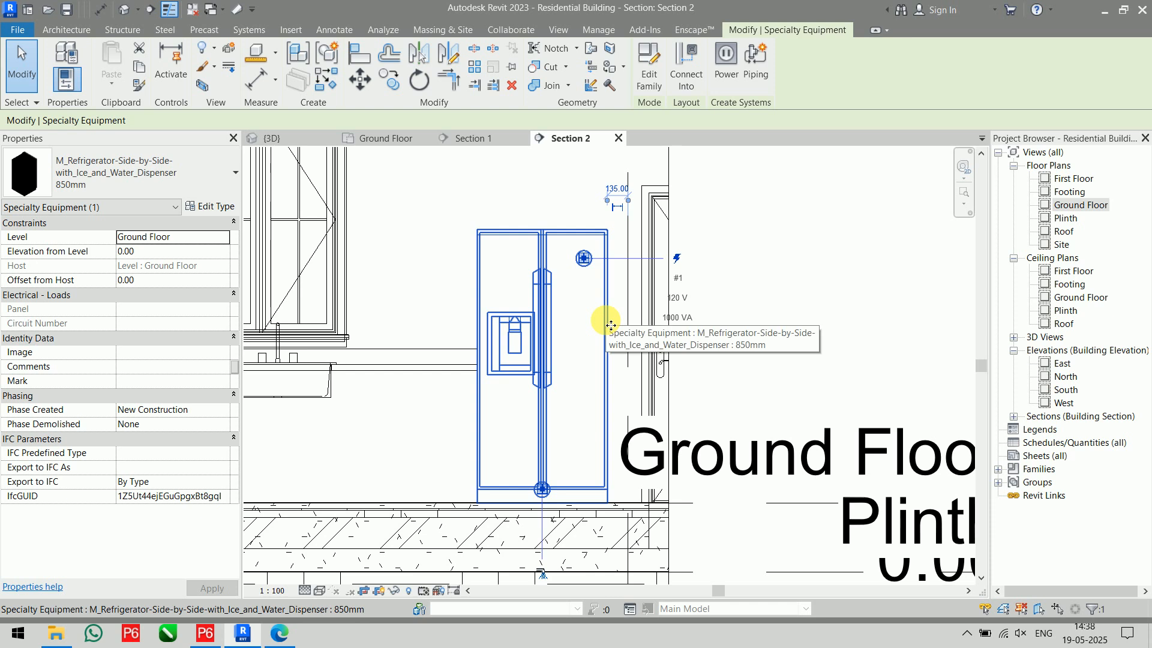
{"action": "scroll", "coordinate": [603, 323], "scroll_direction": "down", "scroll_amount": 2}
{"action": "left_click", "coordinate": [233, 208]}
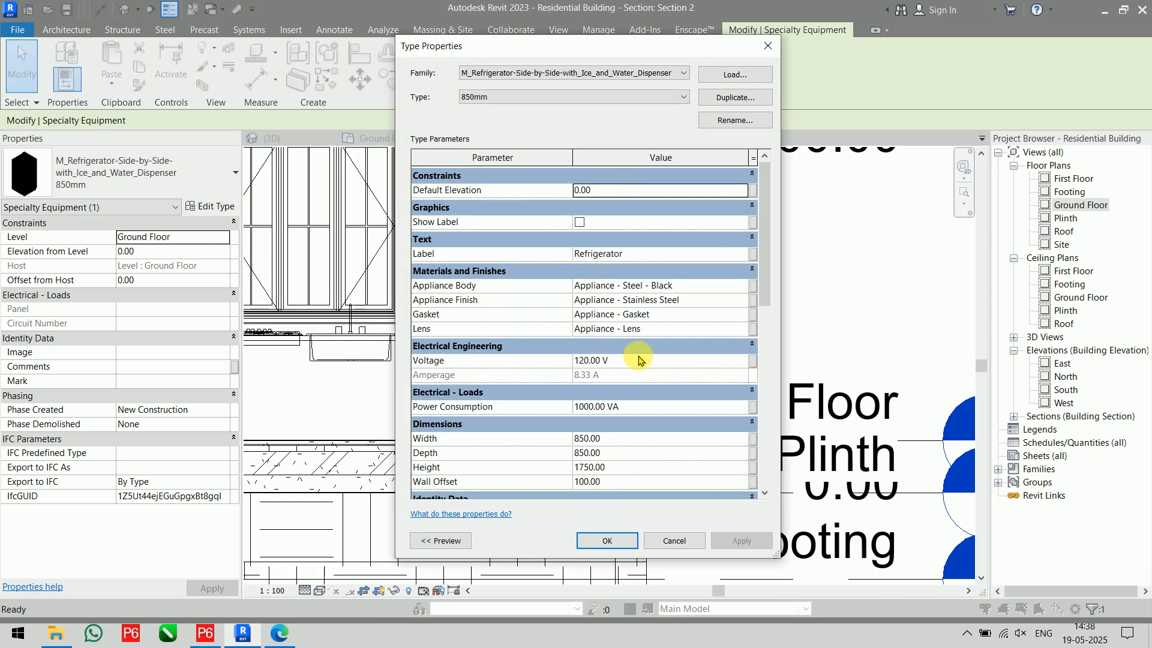
{"action": "scroll", "coordinate": [639, 360], "scroll_direction": "down", "scroll_amount": 3}
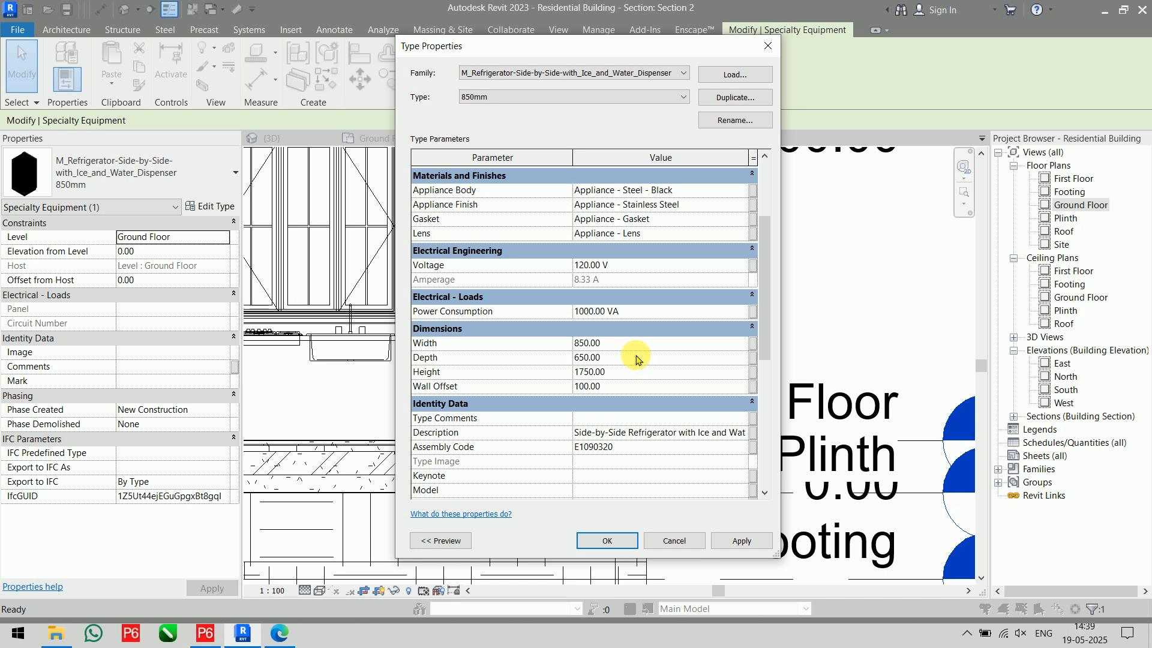
{"action": "left_click", "coordinate": [607, 541]}
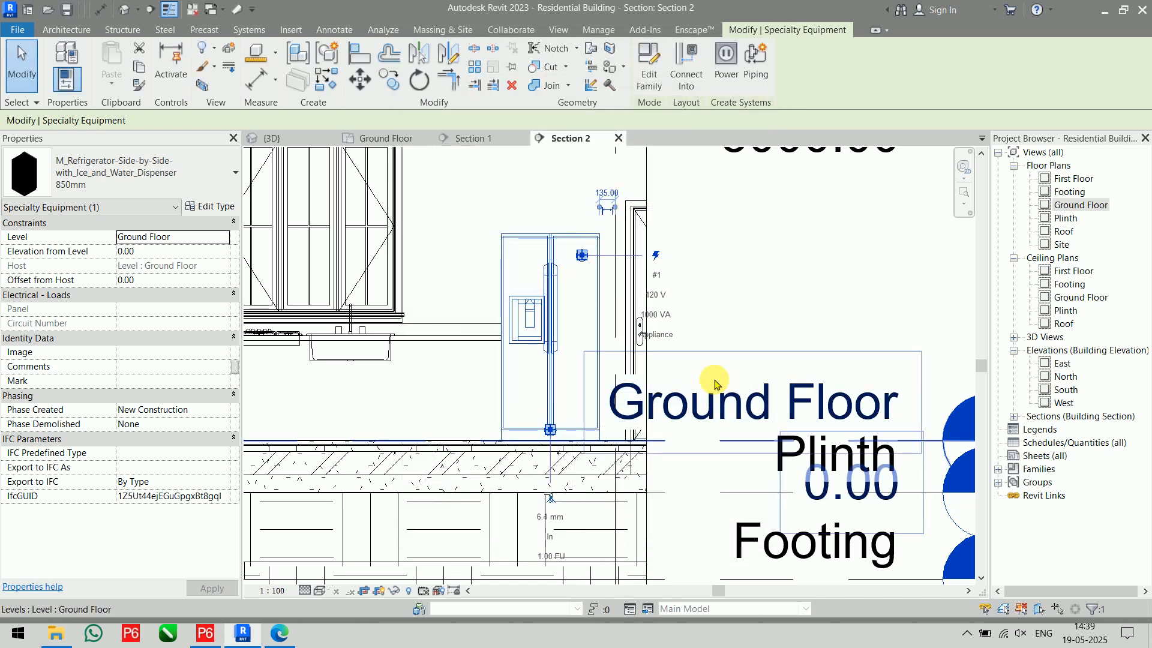
- Check the resized refrigerator against the counter and wall in the 3D view and the Ground Floor plan
{"action": "left_click", "coordinate": [295, 138]}
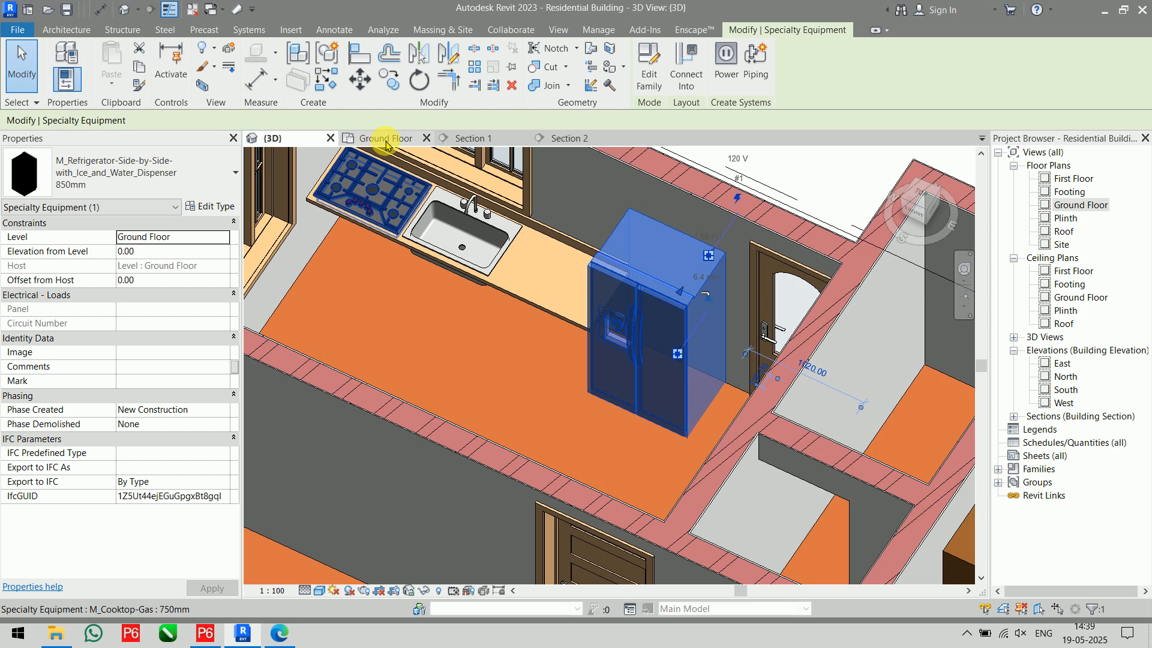
{"action": "left_click", "coordinate": [387, 140]}
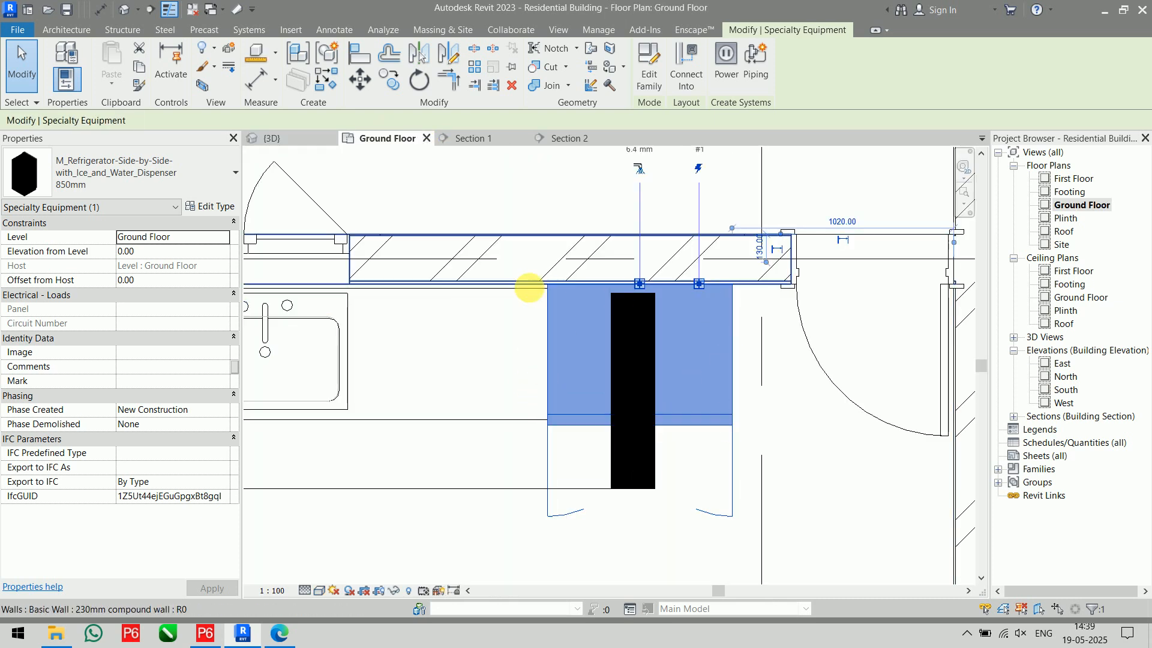
{"action": "left_click", "coordinate": [825, 197]}
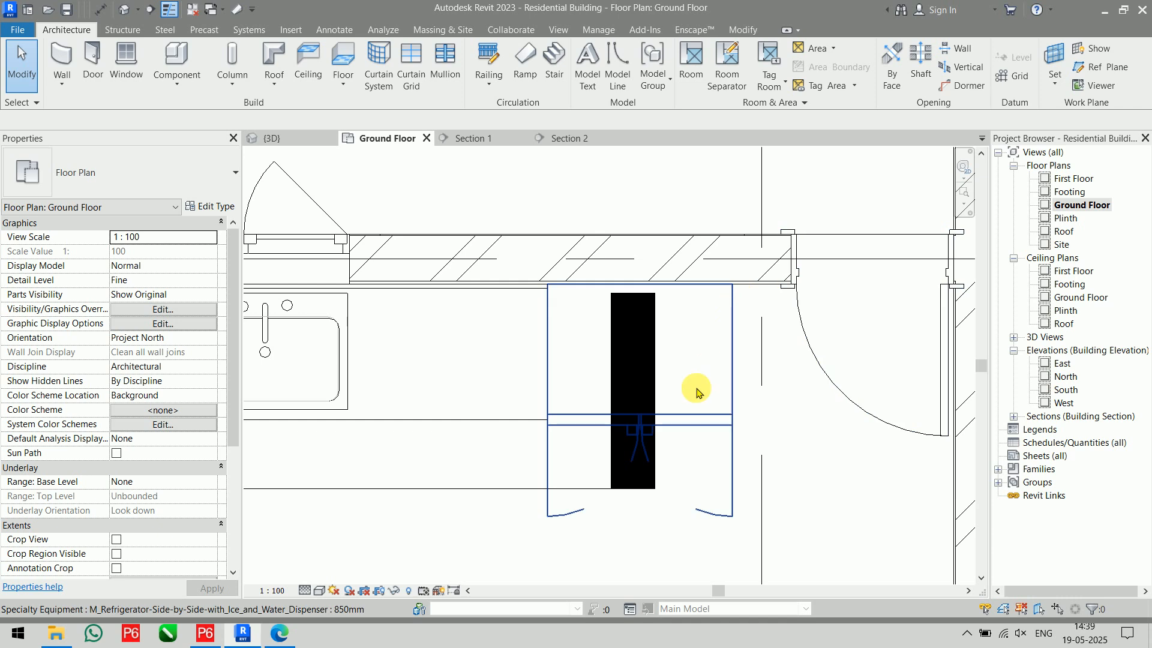
{"action": "left_click", "coordinate": [697, 393]}
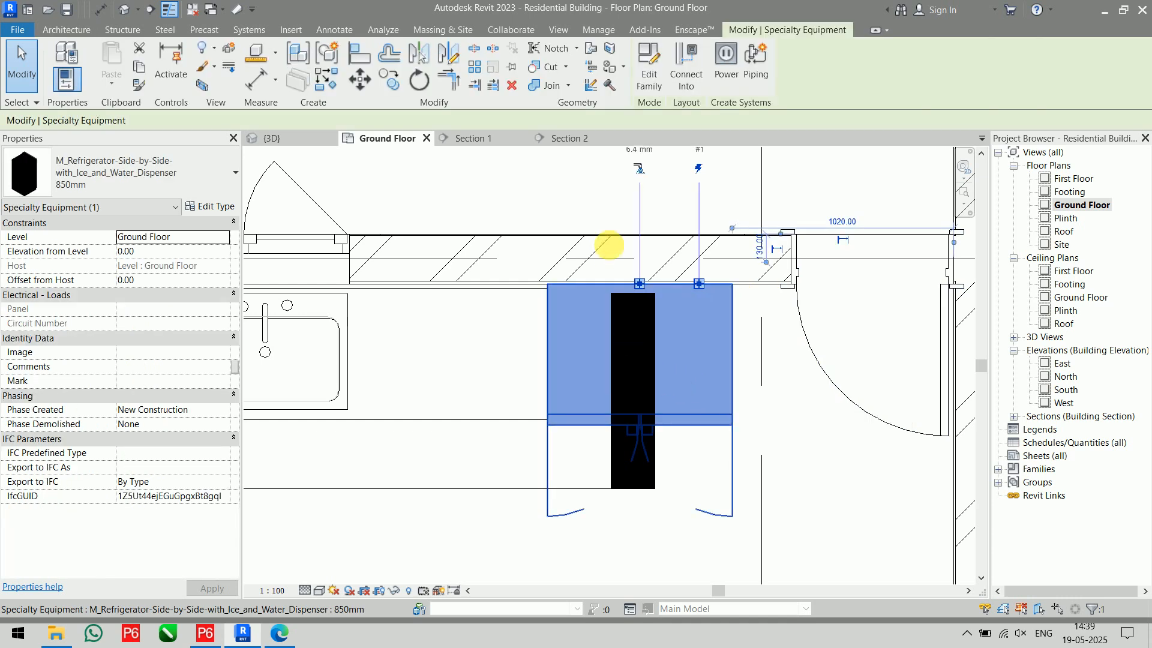
{"action": "left_click", "coordinate": [271, 138]}
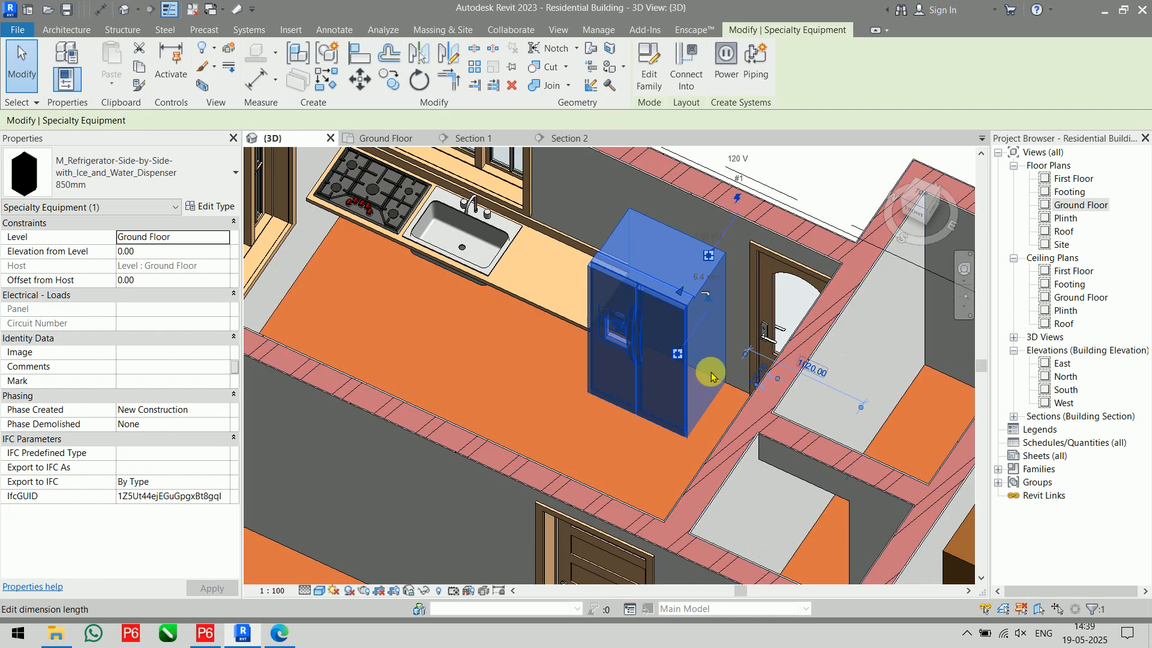
{"action": "scroll", "coordinate": [715, 399], "scroll_direction": "down", "scroll_amount": 1}
{"action": "middle_click_drag", "start_coordinate": [717, 401], "coordinate": [725, 265], "text": "shift"}
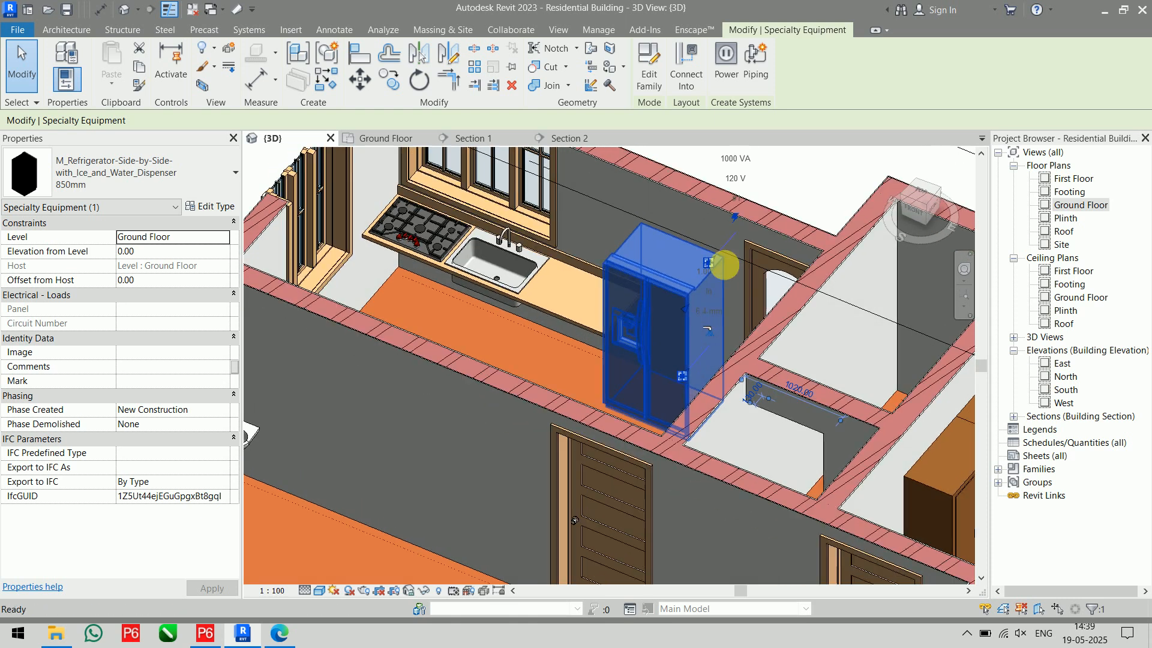
{"action": "left_click", "coordinate": [806, 173]}
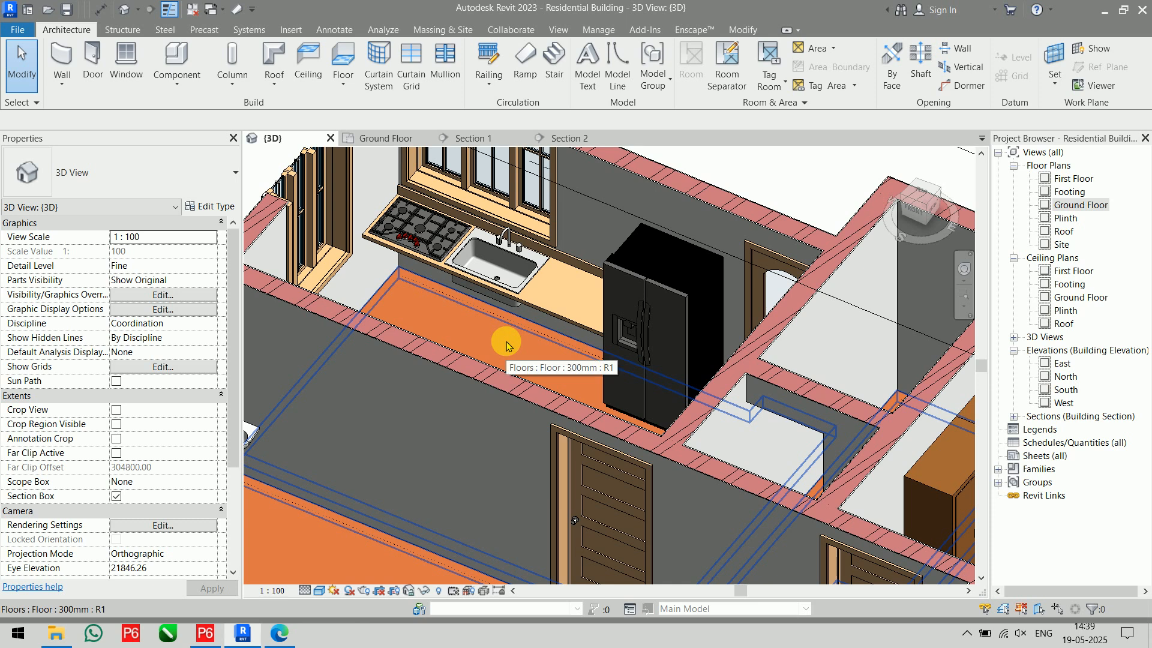
- Start placing a component at the sink counter in the Ground Floor plan and open the library's Casework Base Cabinets folder for loading
{"action": "left_click", "coordinate": [385, 138]}
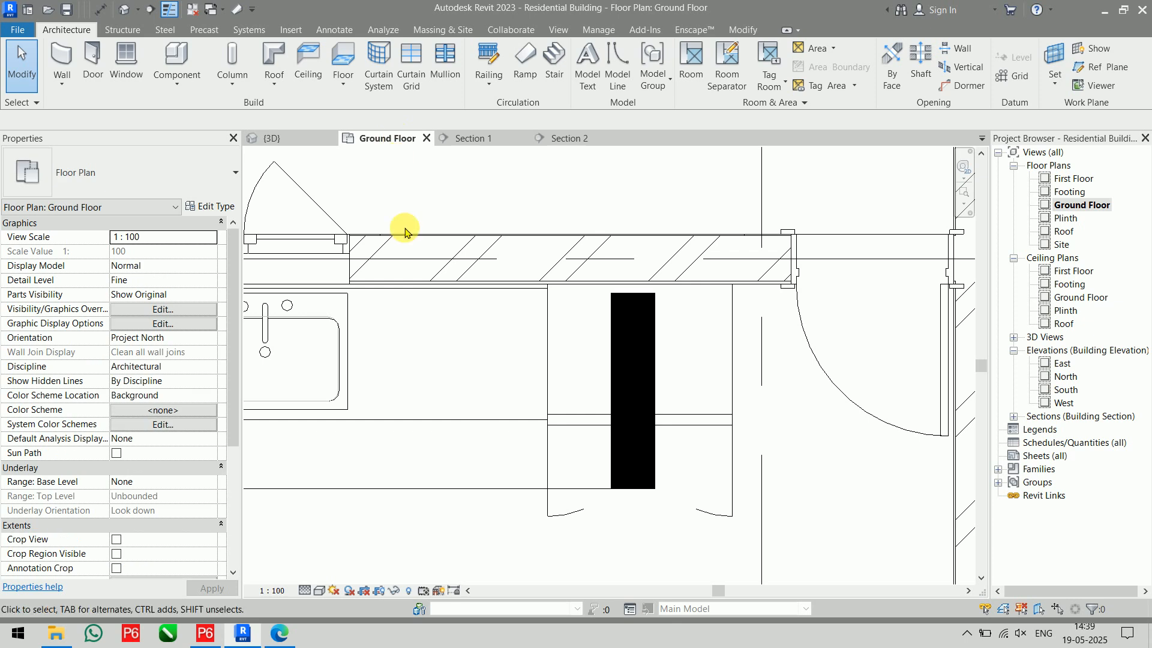
{"action": "scroll", "coordinate": [445, 340], "scroll_direction": "down", "scroll_amount": 2}
{"action": "middle_click_drag", "start_coordinate": [454, 345], "coordinate": [625, 332]}
{"action": "scroll", "coordinate": [513, 345], "scroll_direction": "up", "scroll_amount": 2}
{"action": "middle_click_drag", "start_coordinate": [523, 346], "coordinate": [586, 339]}
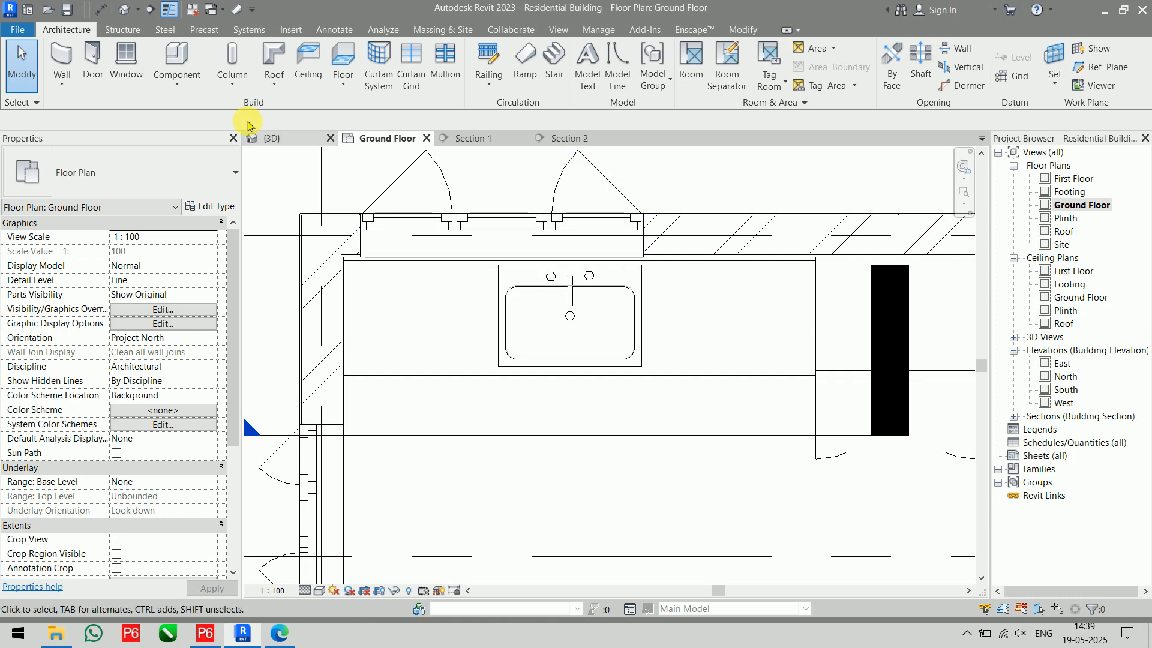
{"action": "left_click", "coordinate": [176, 57]}
{"action": "left_click", "coordinate": [649, 68]}
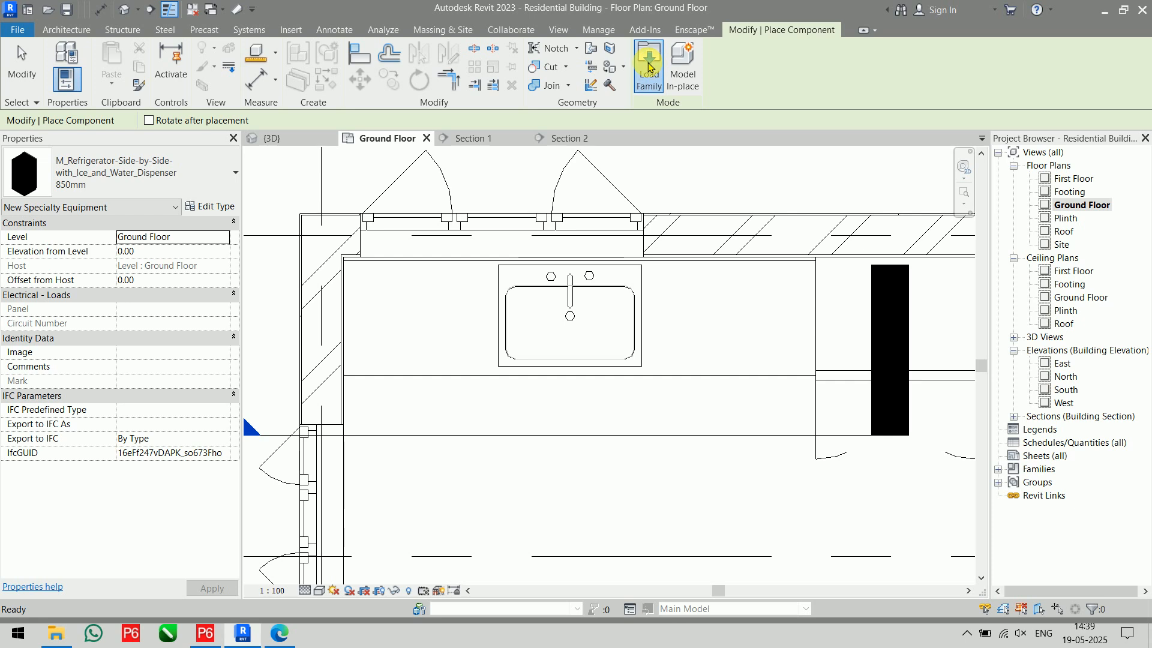
{"action": "left_click", "coordinate": [1054, 52]}
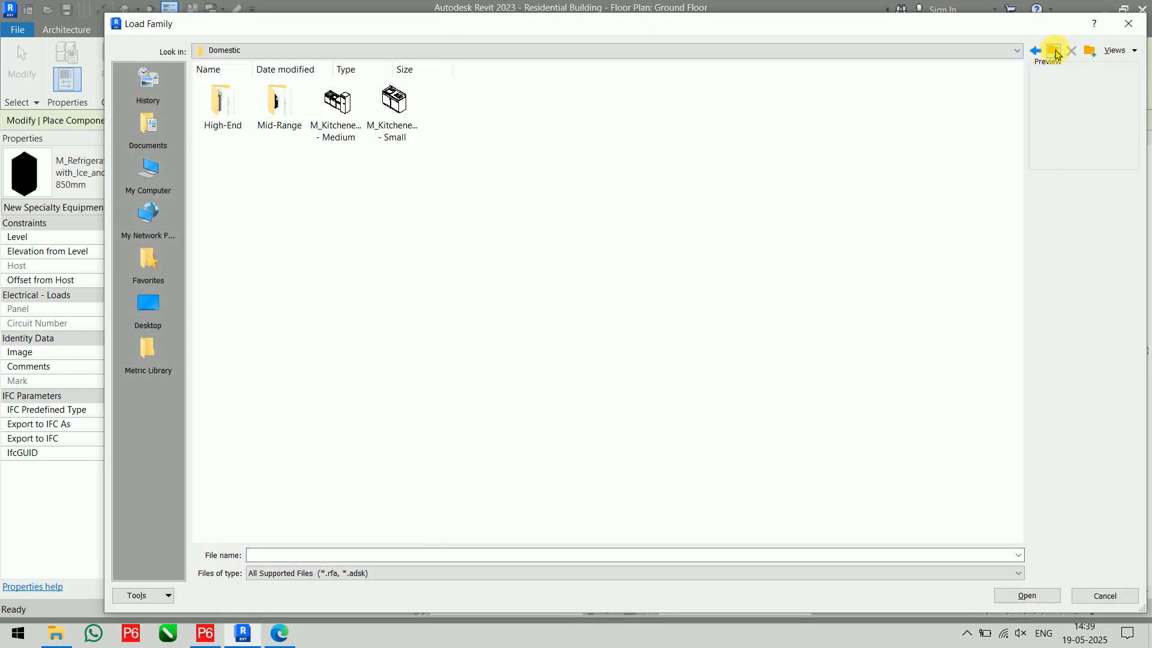
{"action": "left_click", "coordinate": [1054, 51]}
{"action": "left_click", "coordinate": [1054, 52]}
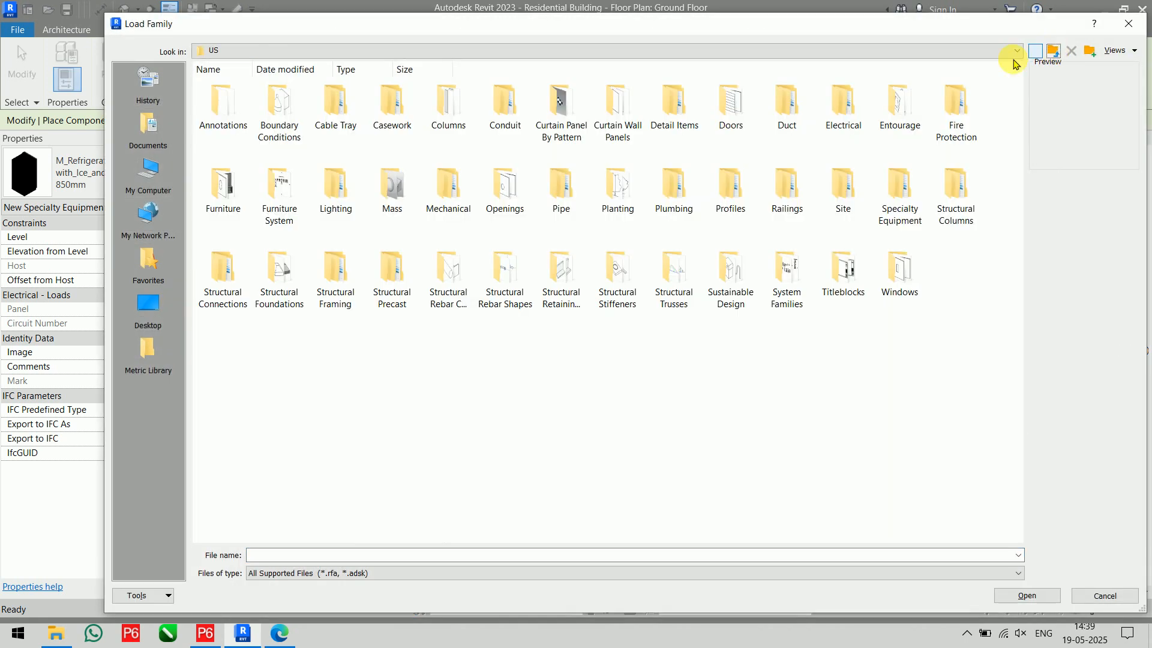
{"action": "double_click", "coordinate": [401, 117]}
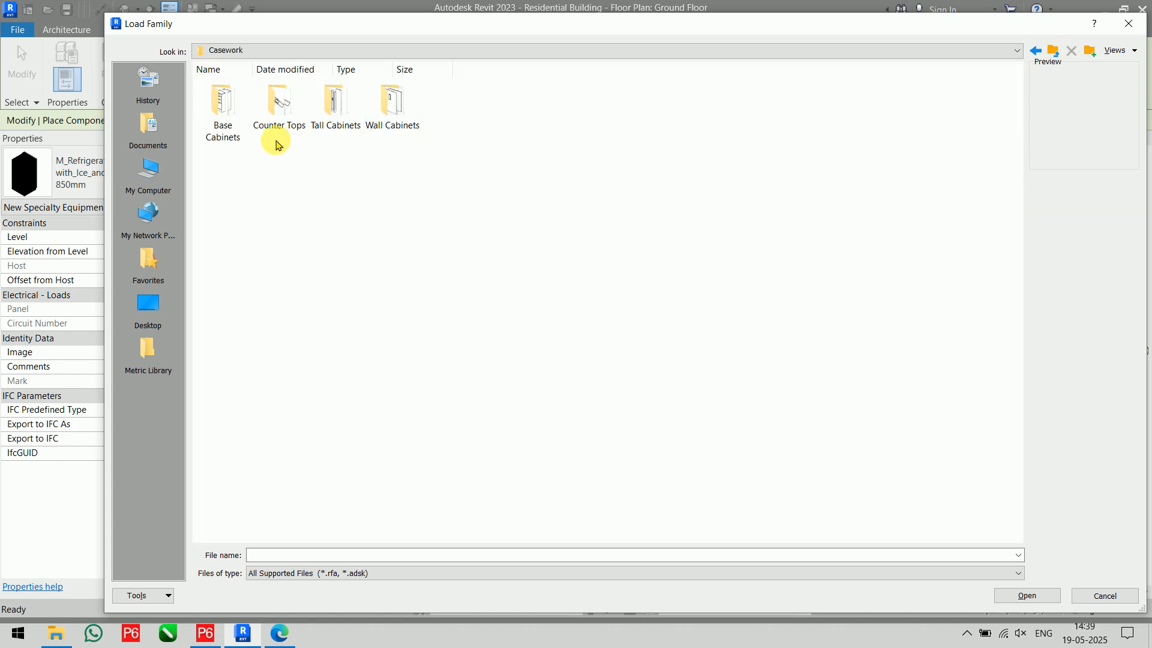
{"action": "double_click", "coordinate": [226, 133]}
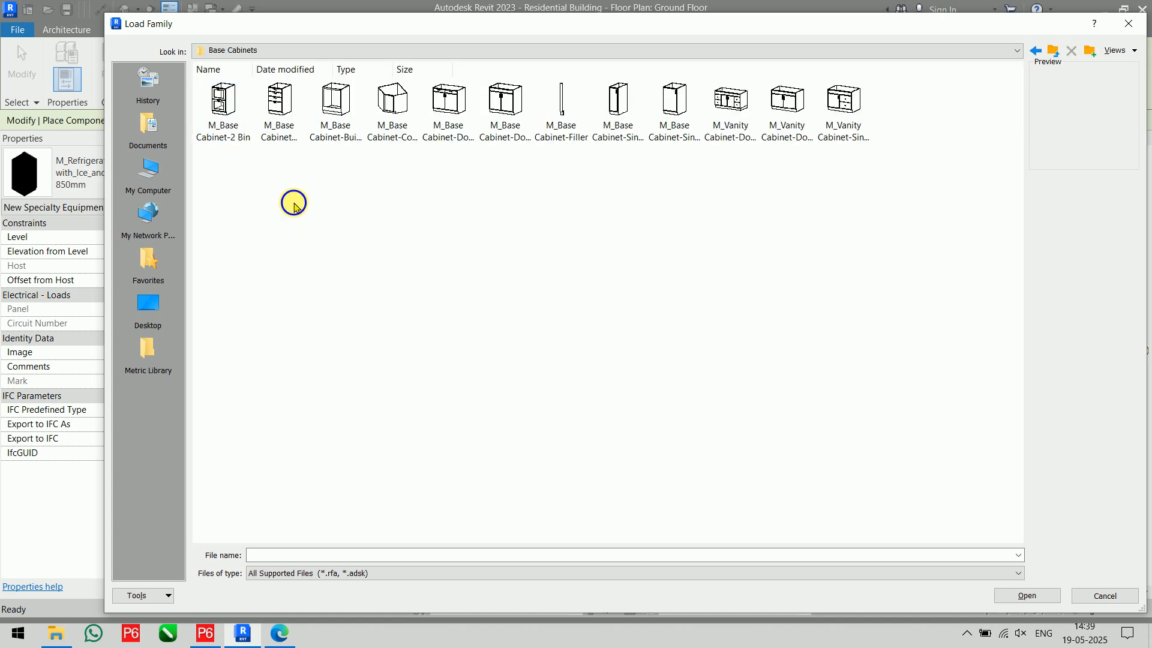
- Enlarge the base cabinet thumbnails and load the M_Base Cabinet-Double Door Sink Unit family
{"action": "right_click", "coordinate": [294, 203]}
{"action": "mouse_move", "coordinate": [378, 214]}
{"action": "left_click", "coordinate": [480, 216]}
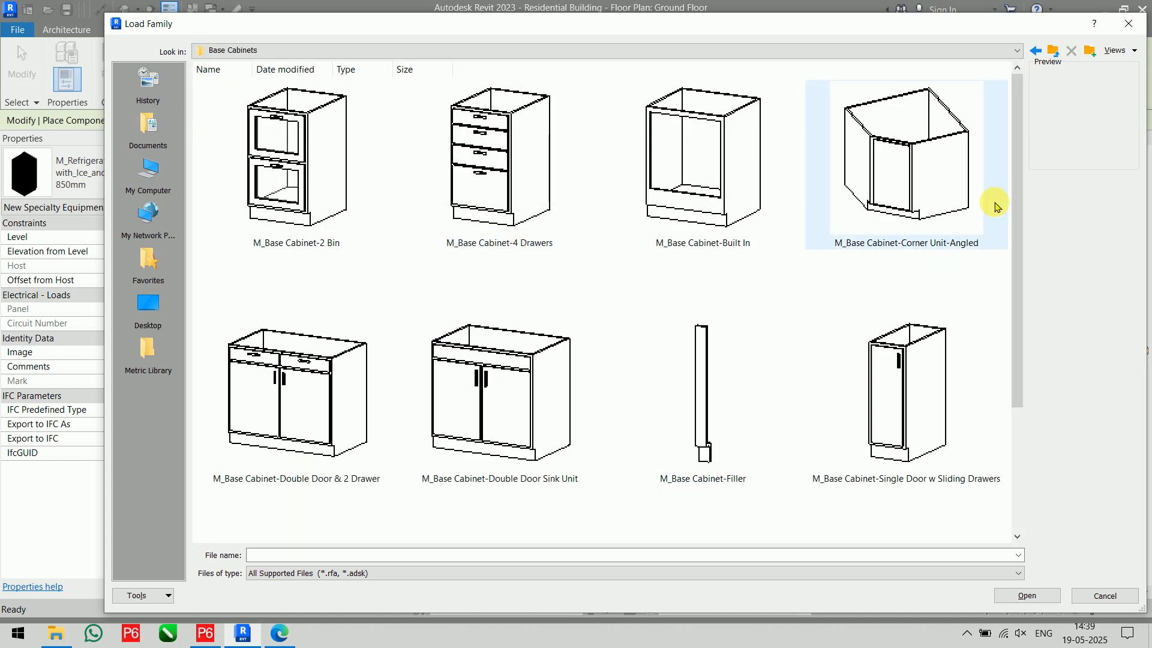
{"action": "left_click", "coordinate": [1014, 122]}
{"action": "left_click_drag", "start_coordinate": [1015, 122], "coordinate": [1016, 207]}
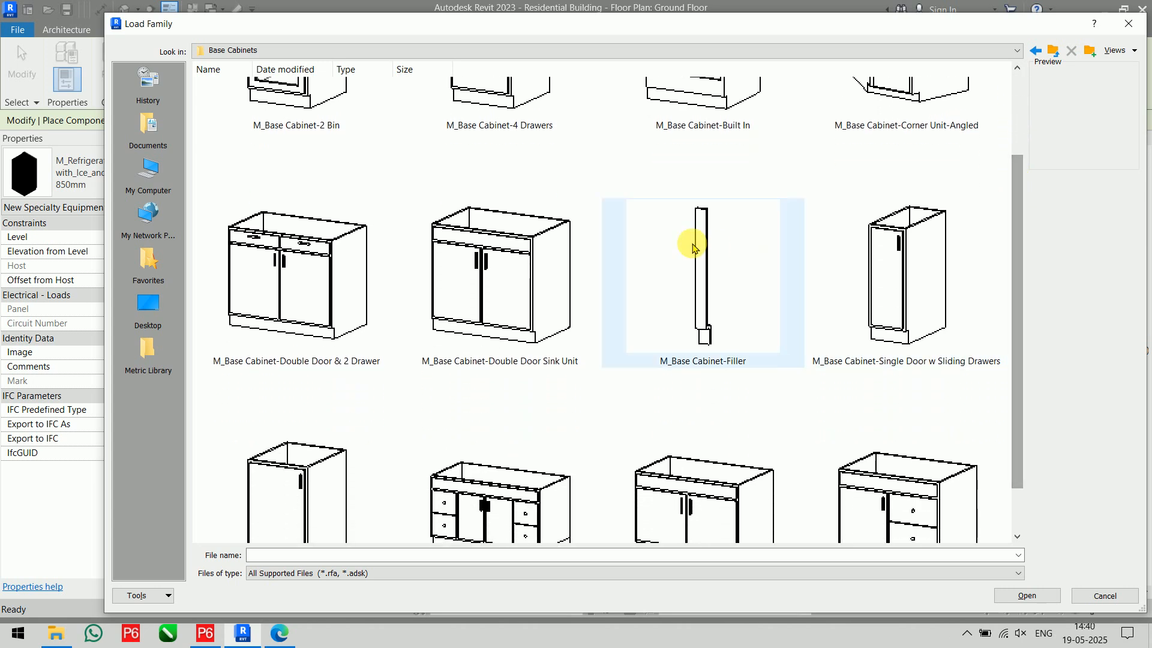
{"action": "left_click", "coordinate": [513, 286]}
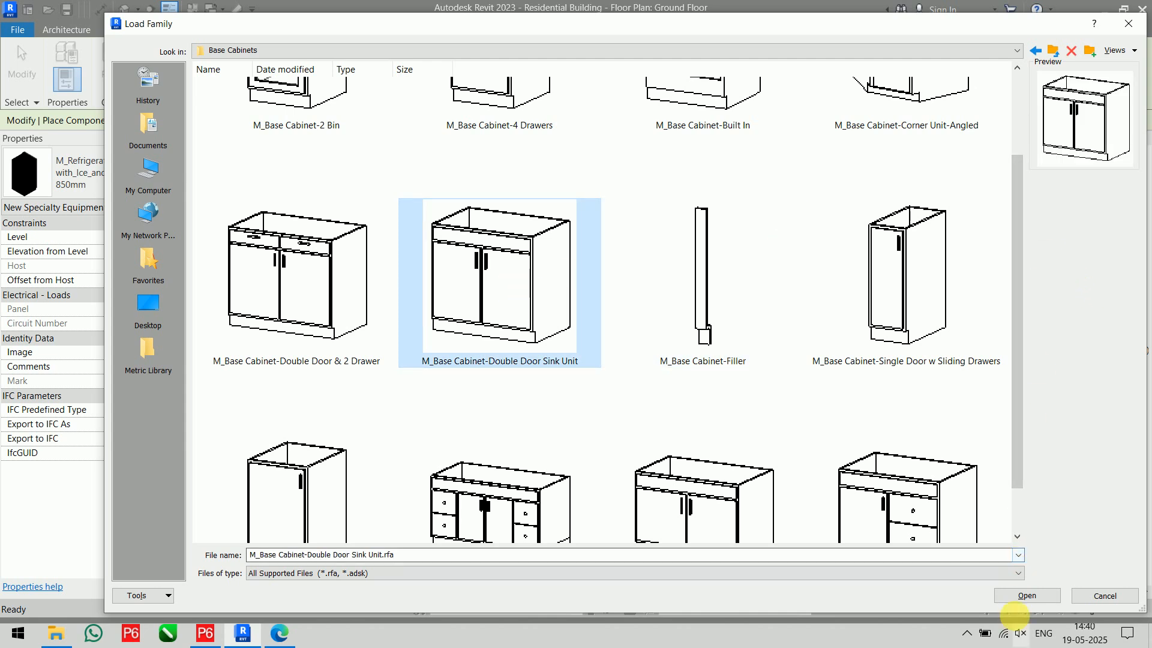
{"action": "left_click", "coordinate": [1027, 595]}
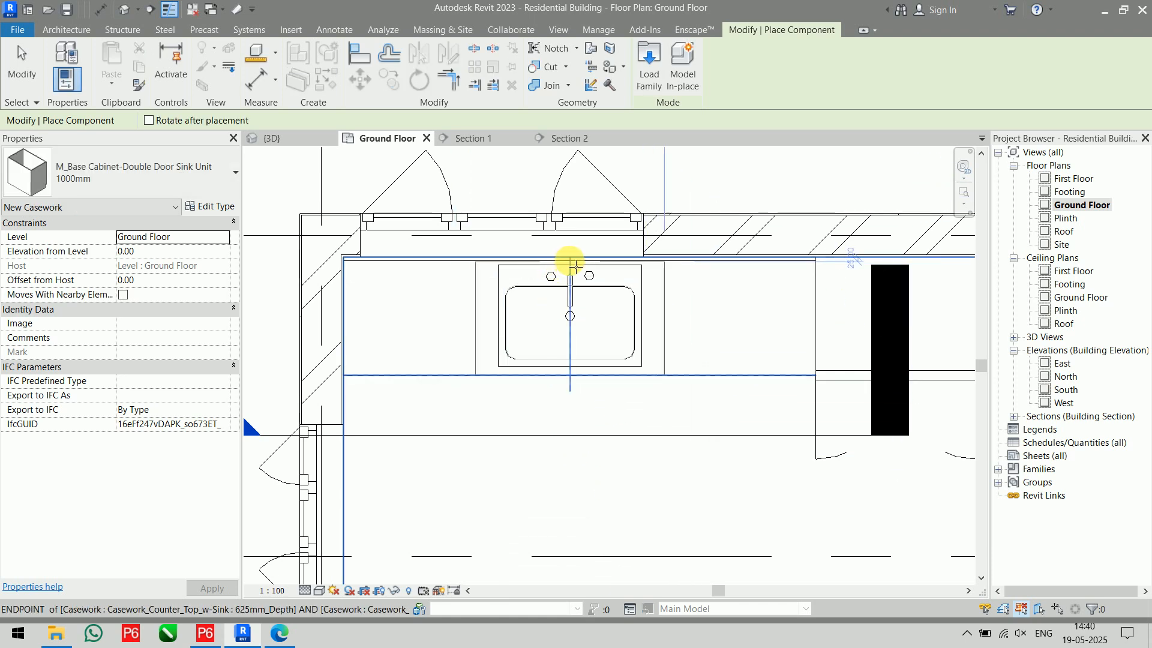
- Place the 1000mm double door sink cabinet centred on the sink at the counter's back edge and check it in Section 2
{"action": "left_click", "coordinate": [570, 264]}
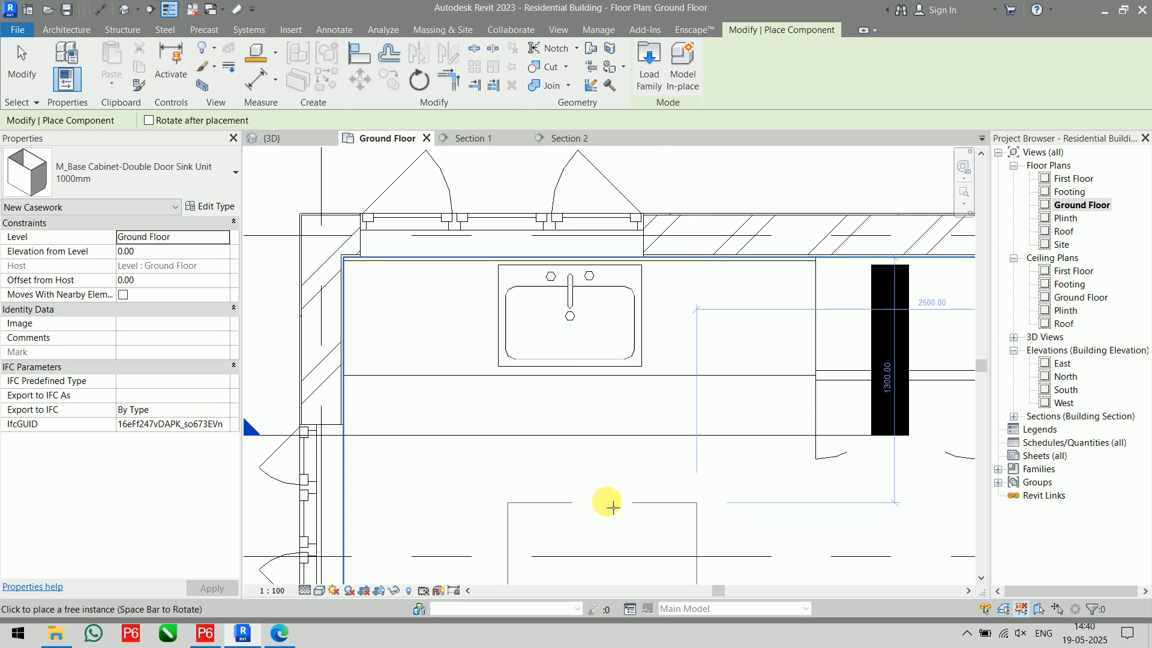
{"action": "key", "text": "Escape"}
{"action": "left_click", "coordinate": [569, 138]}
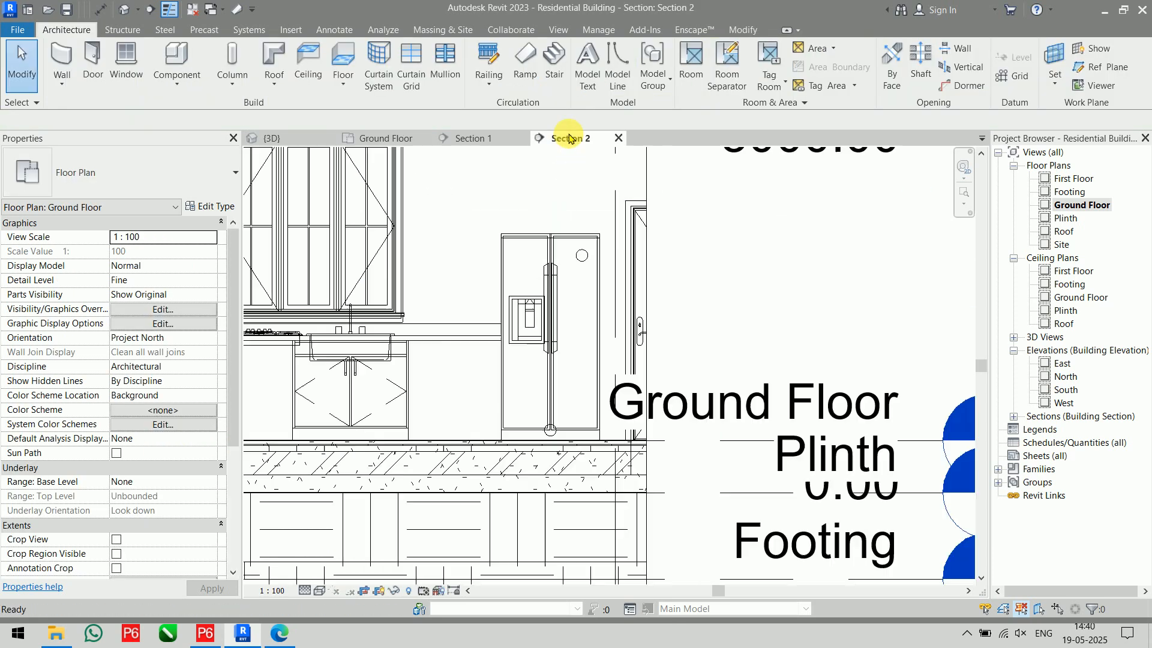
{"action": "middle_click_drag", "start_coordinate": [437, 471], "coordinate": [579, 441]}
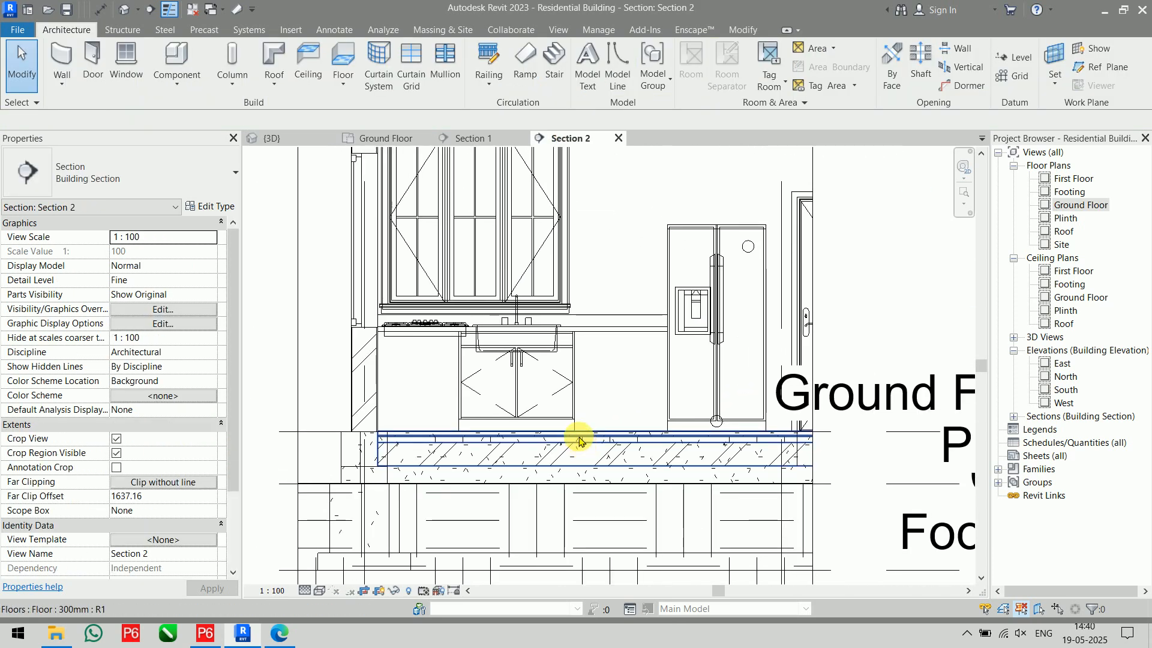
{"action": "left_click", "coordinate": [568, 367]}
{"action": "left_click", "coordinate": [280, 316]}
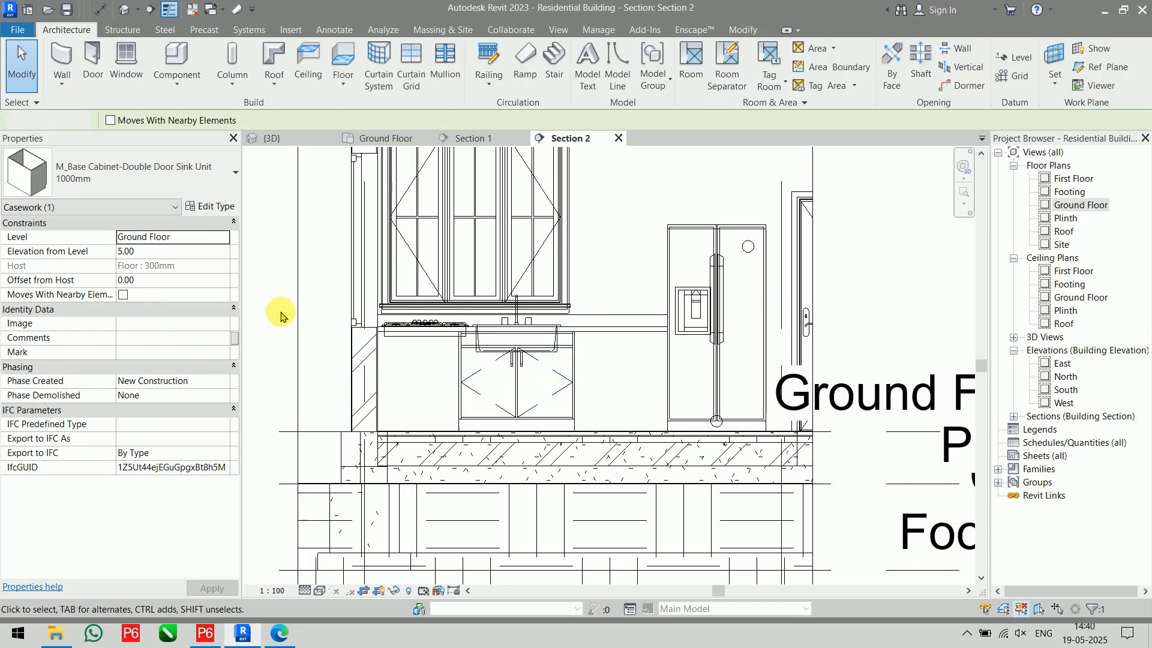
- Switch Section 2 to the Shaded visual style
{"action": "left_click", "coordinate": [319, 591]}
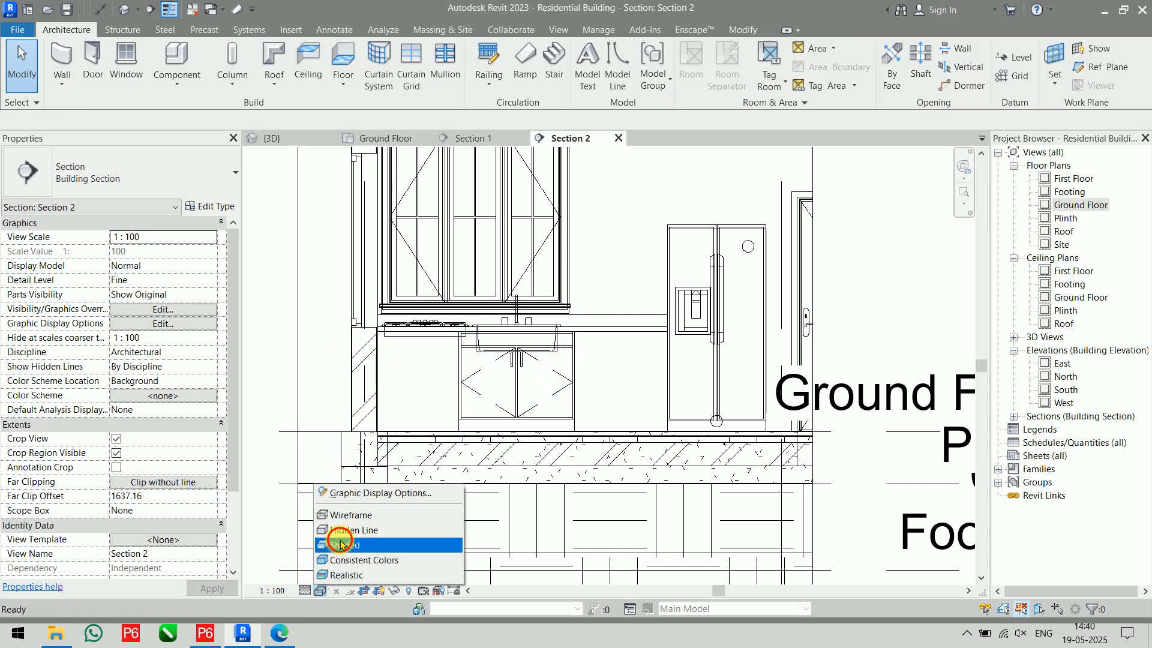
{"action": "left_click", "coordinate": [340, 544]}
{"action": "scroll", "coordinate": [625, 450], "scroll_direction": "up", "scroll_amount": 4}
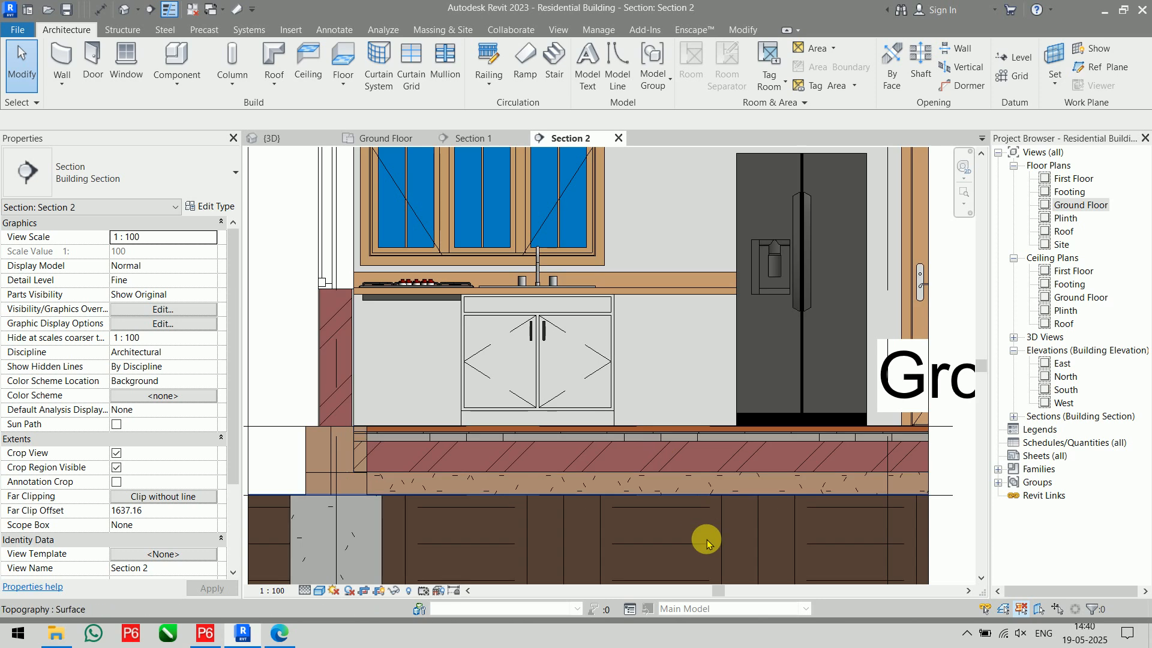
- Review the sink cabinet's type dimensions and examine its fit under the counter in the 3D view
{"action": "left_click", "coordinate": [597, 334]}
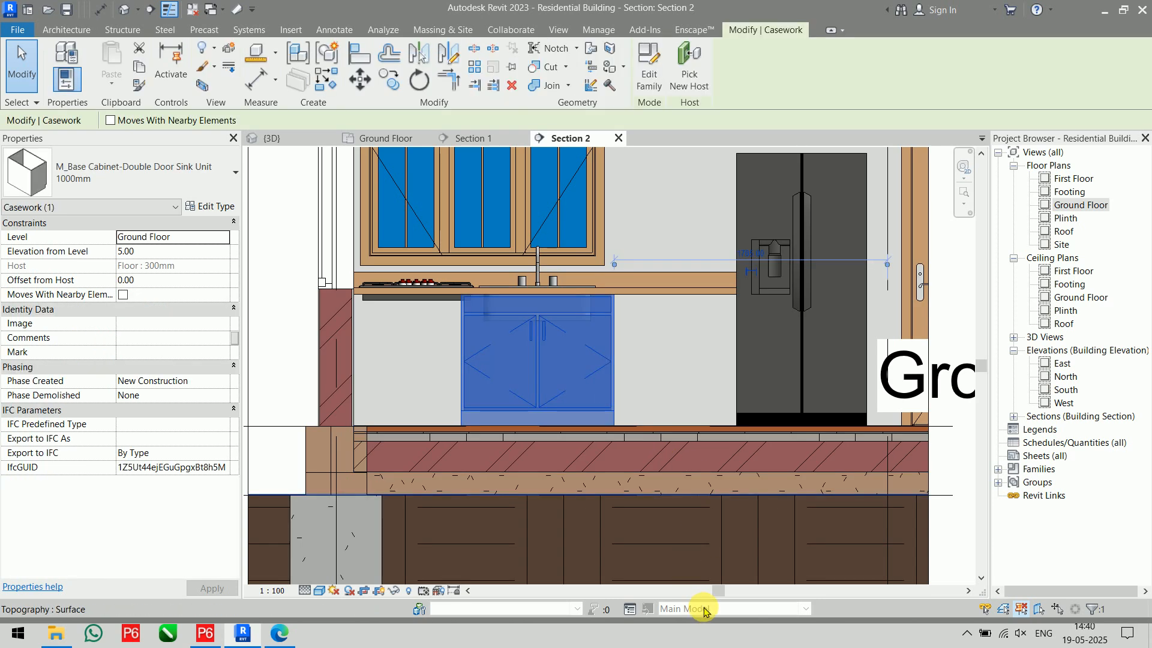
{"action": "left_click", "coordinate": [222, 207]}
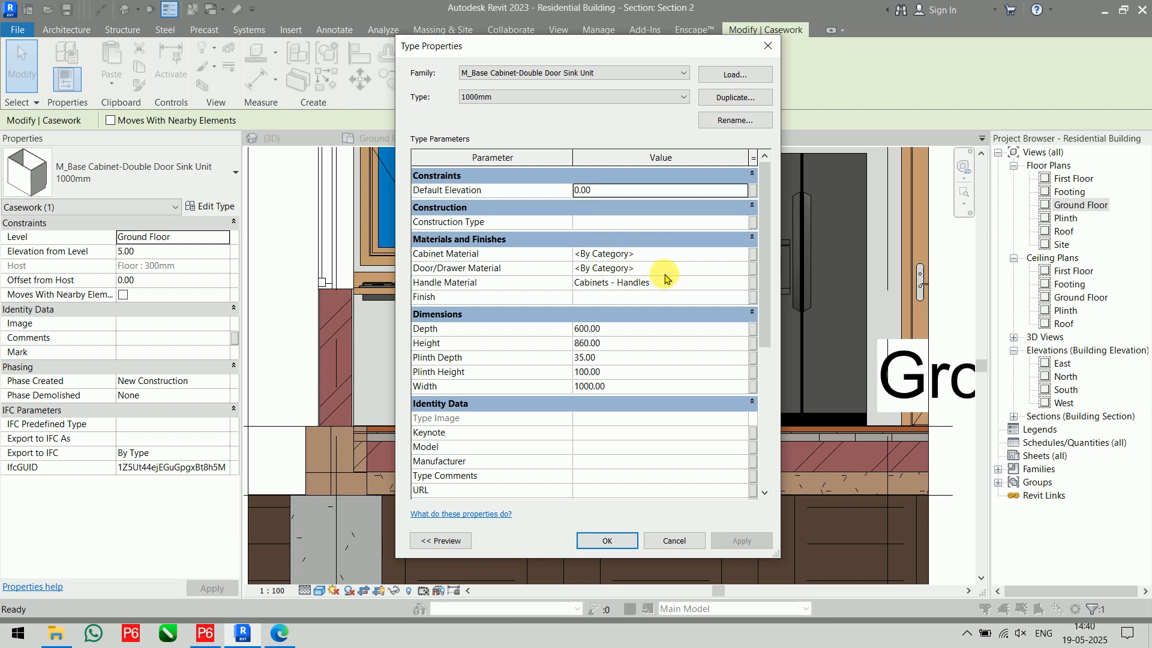
{"action": "left_click", "coordinate": [767, 38]}
{"action": "left_click", "coordinate": [303, 139]}
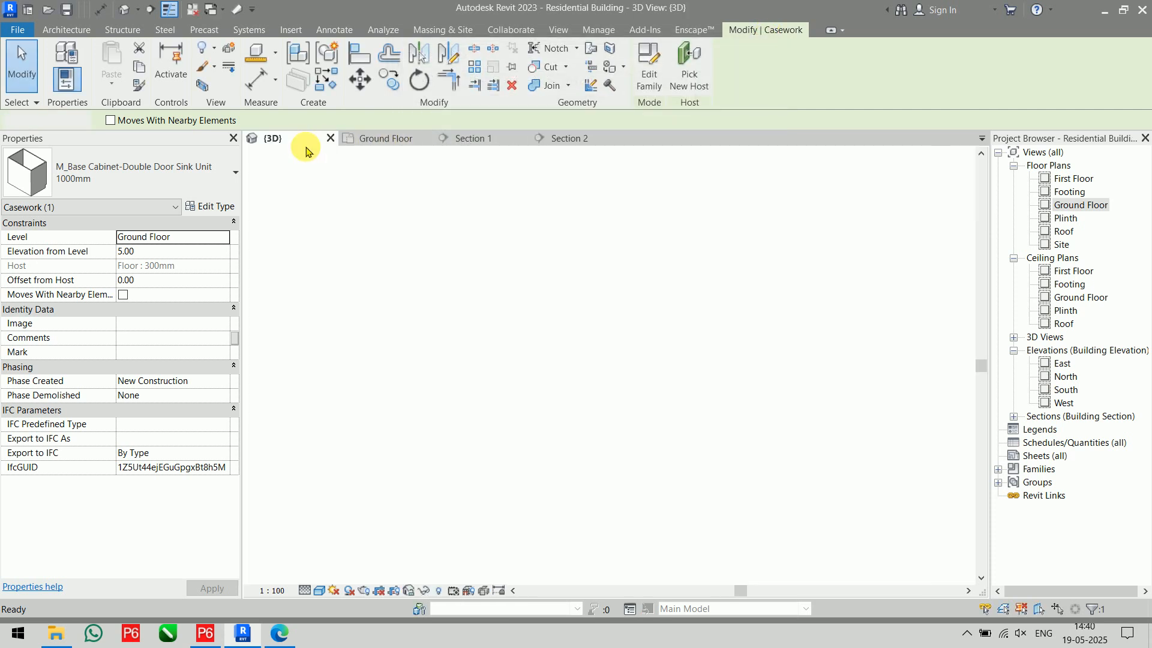
{"action": "left_click", "coordinate": [795, 182]}
{"action": "scroll", "coordinate": [444, 339], "scroll_direction": "up", "scroll_amount": 4}
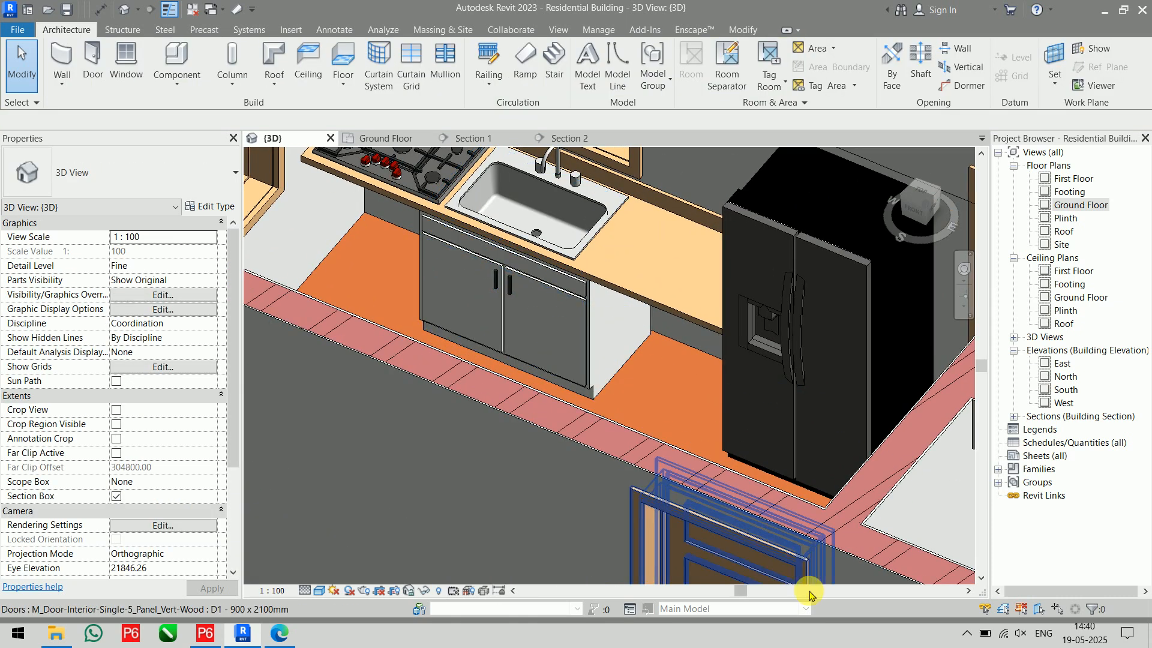
- Measure the sink's width between its two side edges in the Ground Floor plan
{"action": "left_click", "coordinate": [375, 139]}
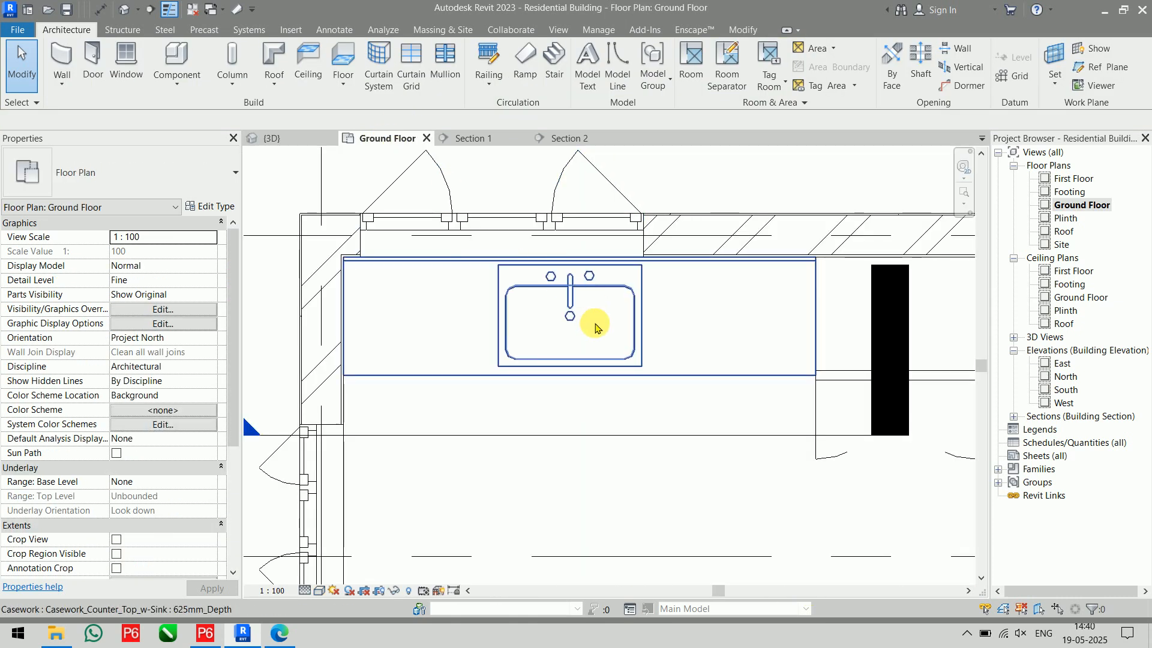
{"action": "key", "text": "i"}
{"action": "scroll", "coordinate": [458, 272], "scroll_direction": "up", "scroll_amount": 2}
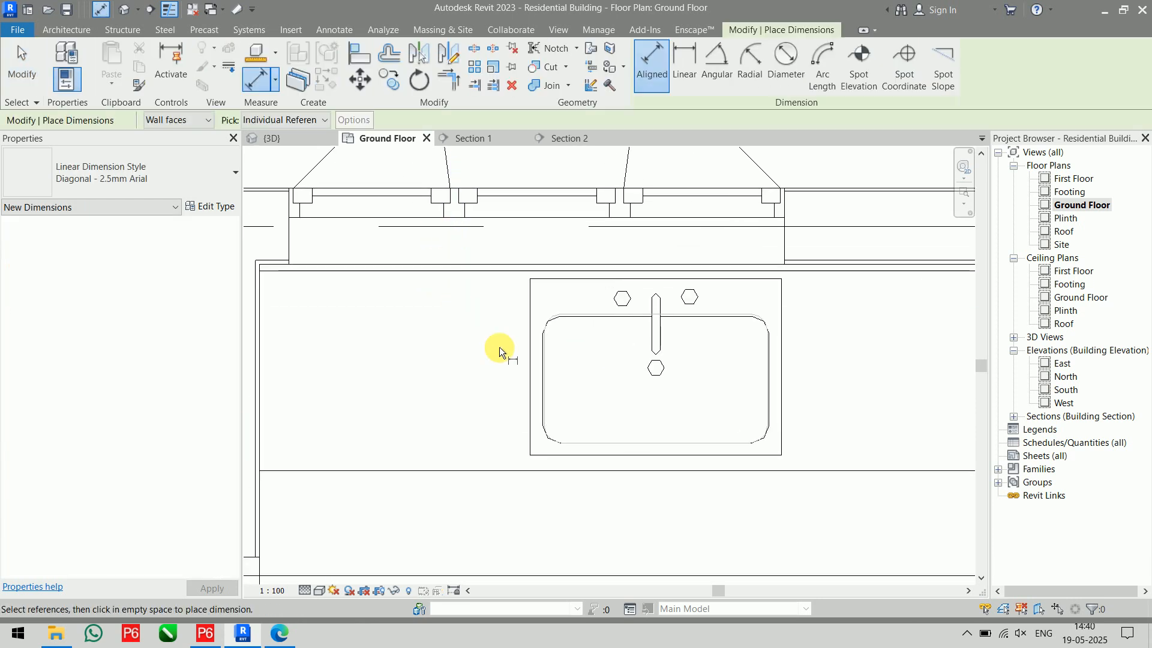
{"action": "left_click", "coordinate": [530, 419]}
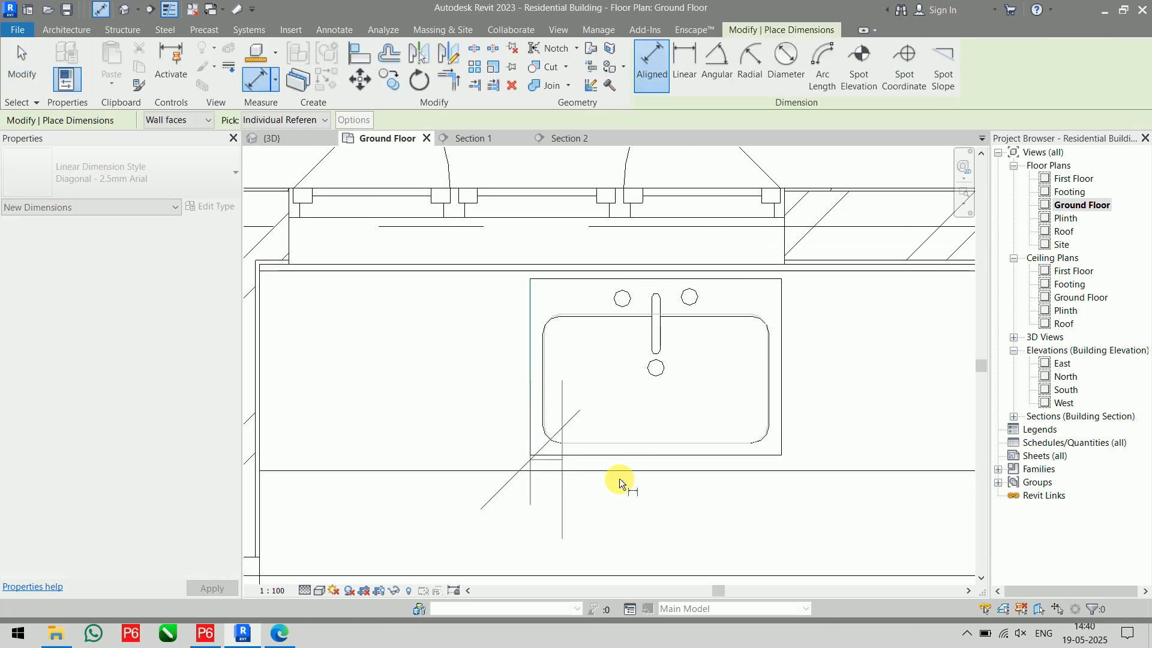
{"action": "left_click", "coordinate": [782, 439]}
{"action": "key", "text": "Escape"}
{"action": "key", "text": "Escape"}
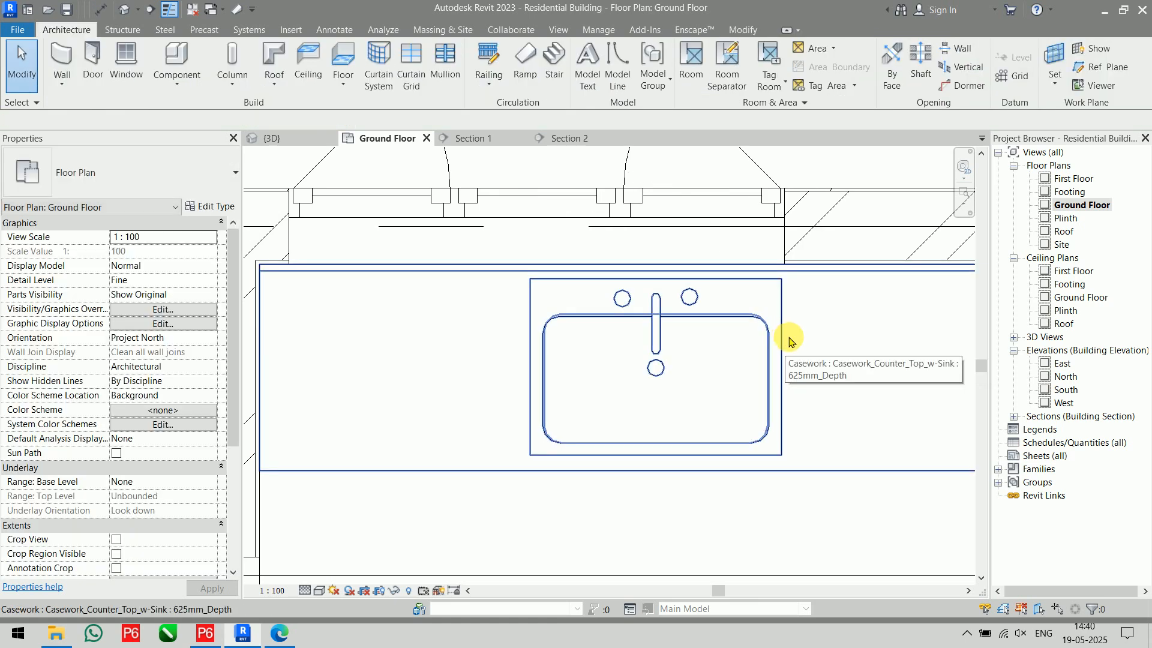
- Duplicate the sink cabinet's 1000mm type from Section 2 and name the new type 750mm
{"action": "left_click", "coordinate": [557, 141]}
{"action": "left_click", "coordinate": [554, 360]}
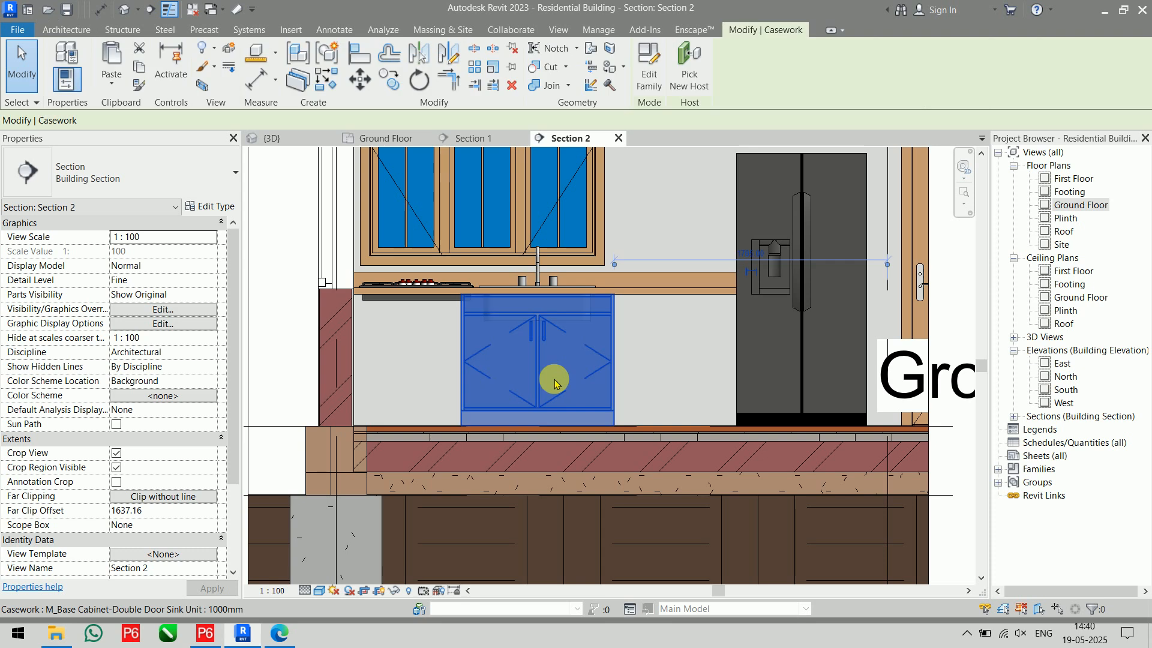
{"action": "left_click", "coordinate": [207, 206]}
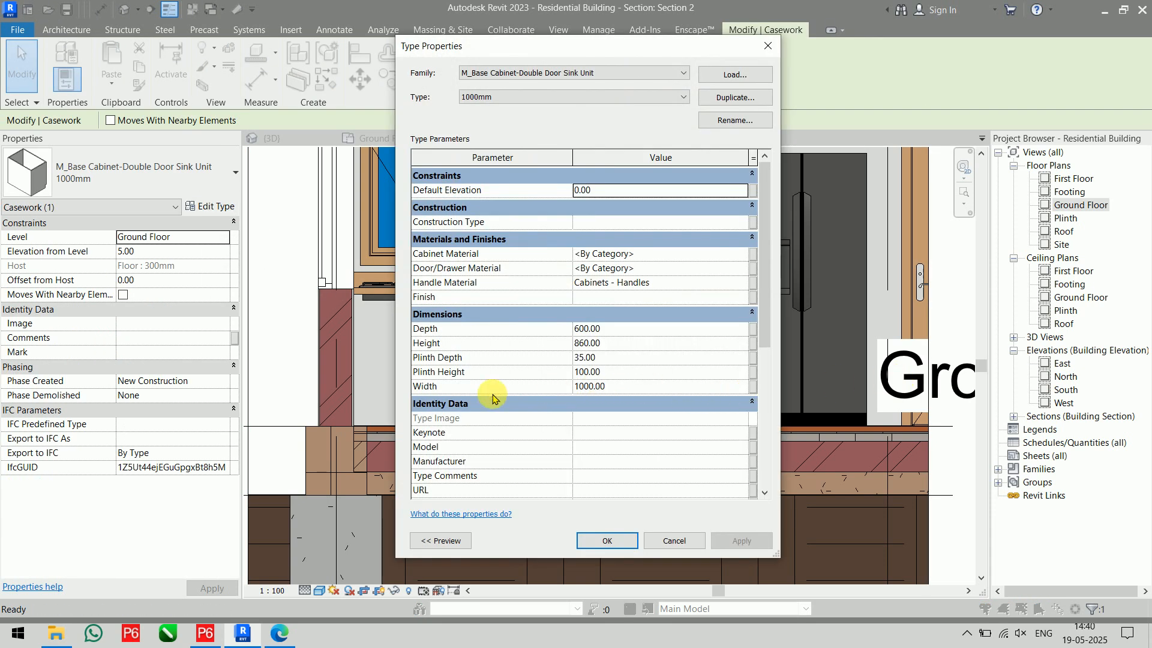
{"action": "left_click", "coordinate": [645, 395]}
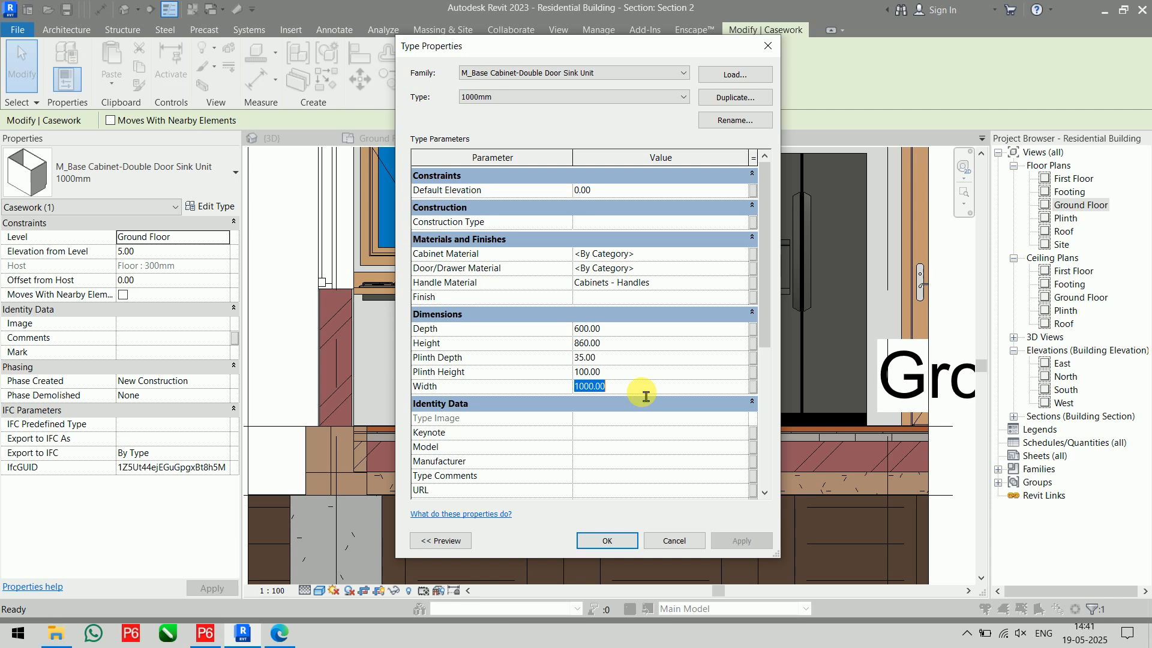
{"action": "left_click", "coordinate": [643, 96]}
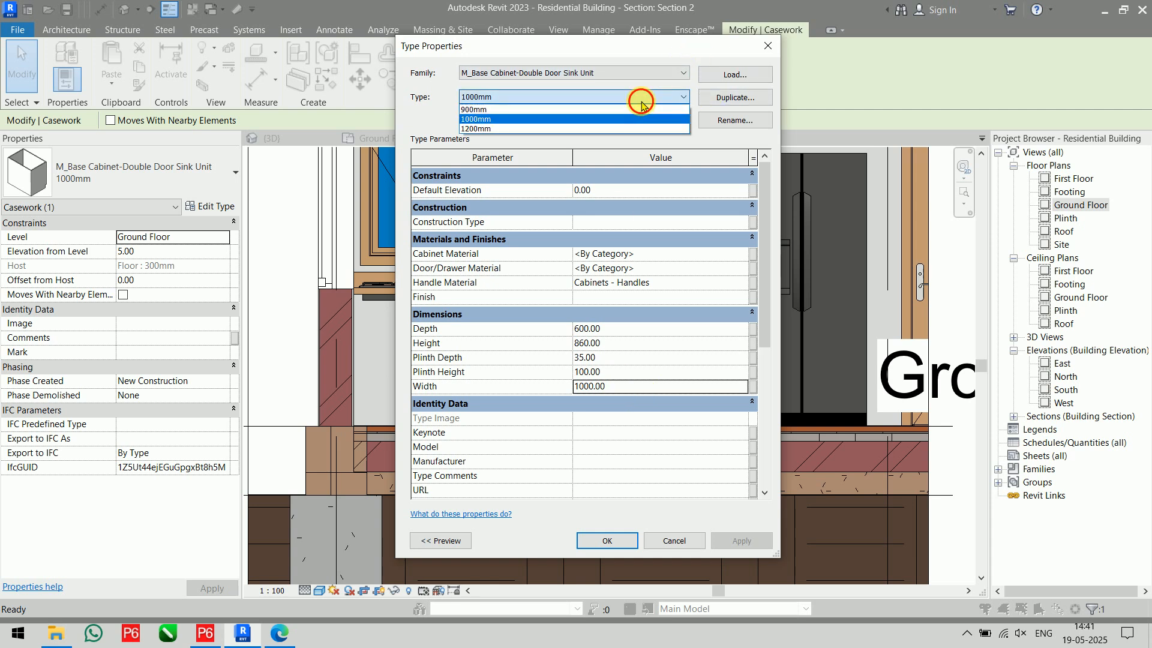
{"action": "left_click", "coordinate": [640, 102]}
{"action": "left_click", "coordinate": [733, 96]}
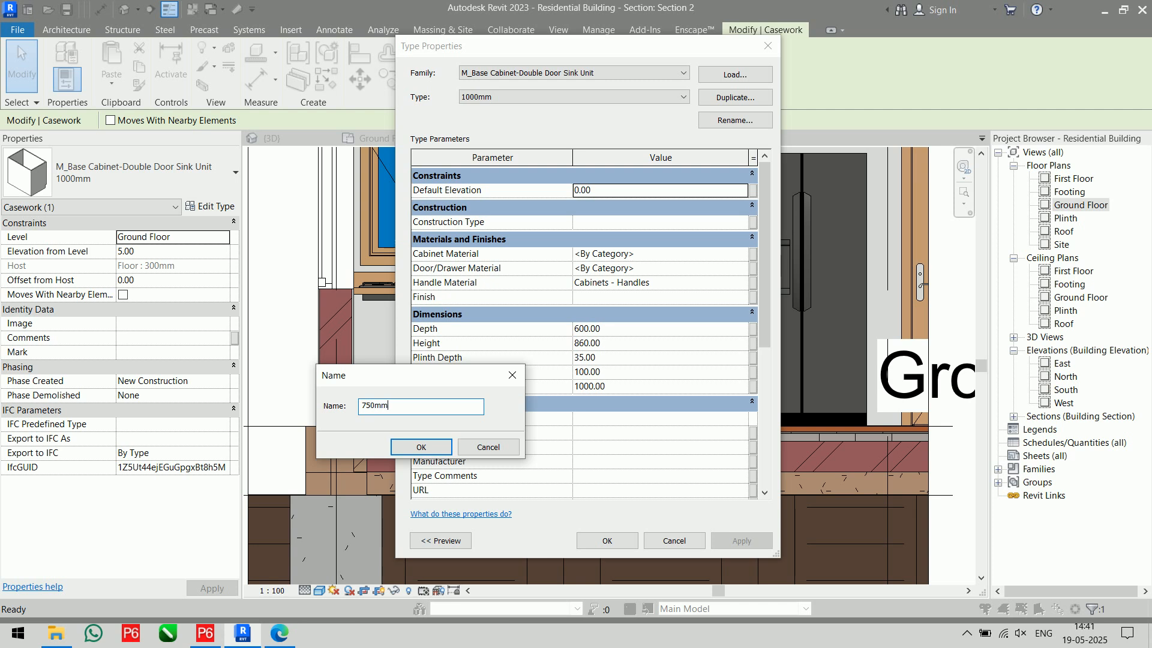
{"action": "key", "text": "Return"}
- Set the 750mm type's width to 750 mm and apply it to the sink cabinet
{"action": "left_click", "coordinate": [675, 375]}
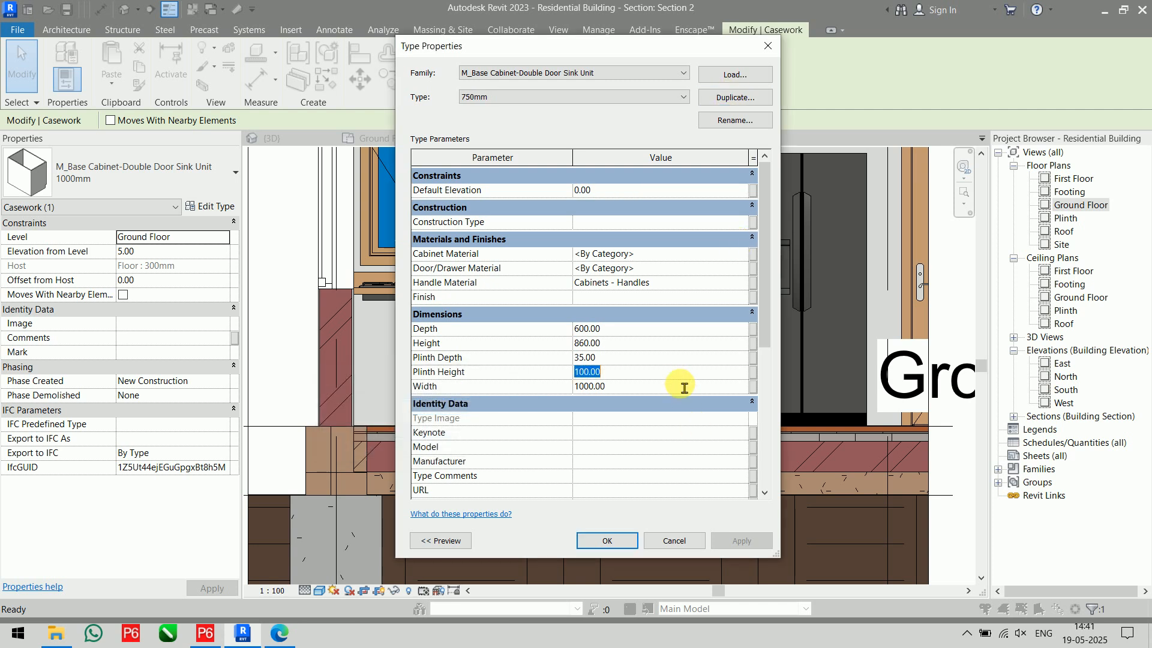
{"action": "left_click", "coordinate": [674, 388]}
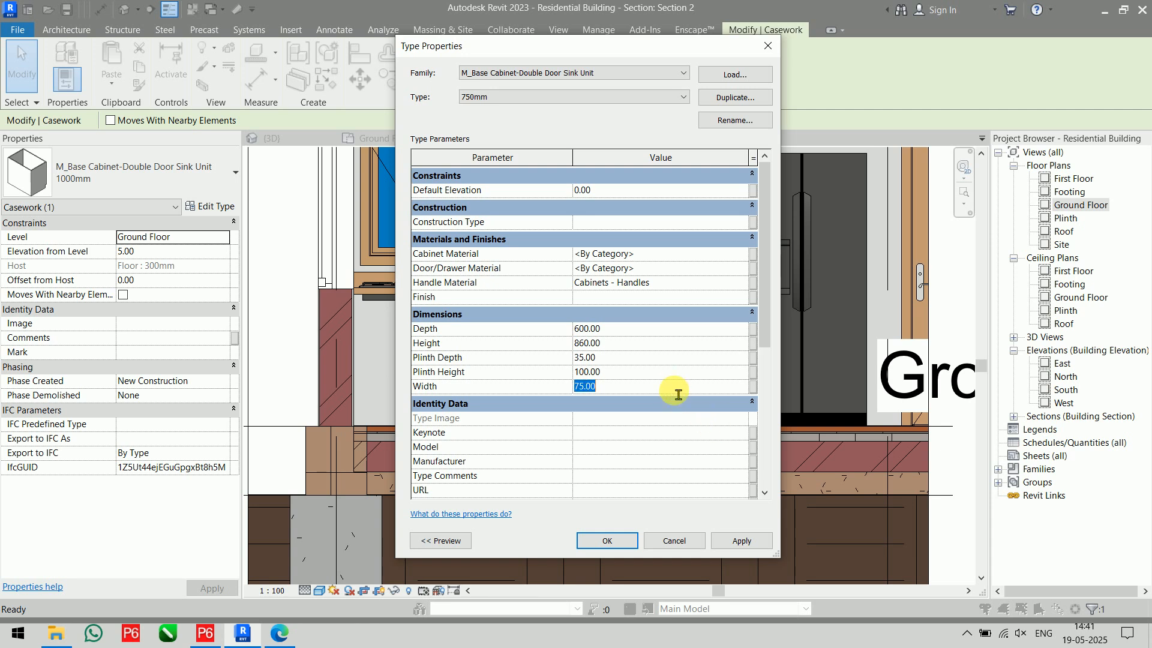
{"action": "left_click", "coordinate": [621, 536]}
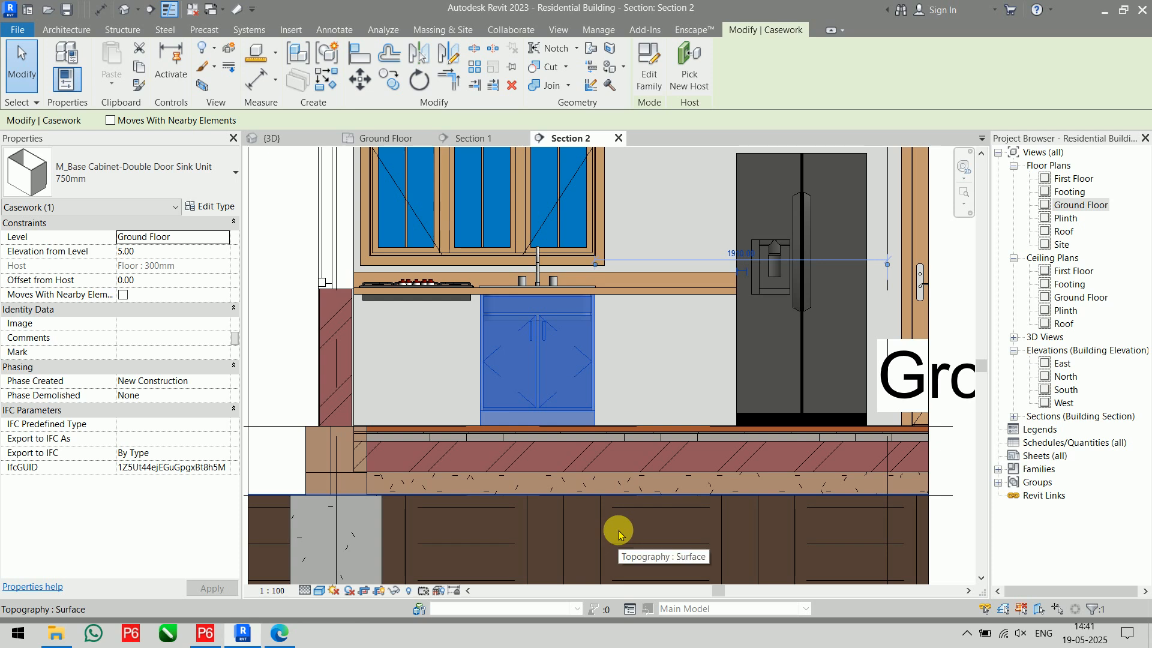
{"action": "left_click", "coordinate": [291, 238]}
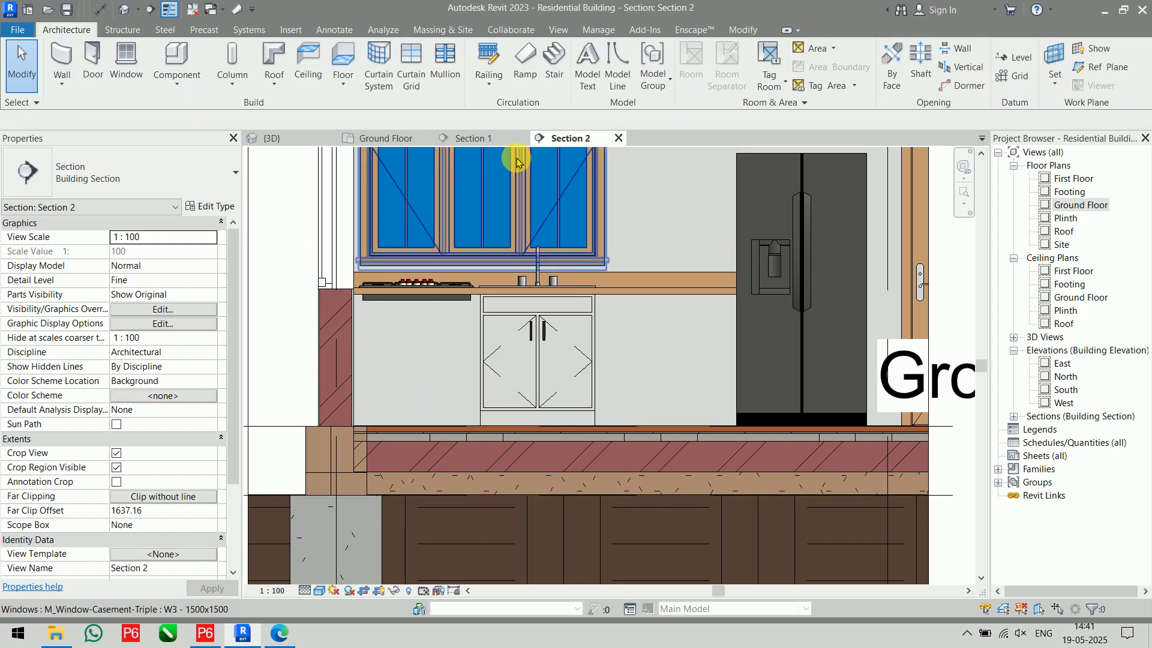
- Examine in the 3D view how the narrower sink cabinet fits beneath the sink and beside the cooktop
{"action": "left_click", "coordinate": [300, 138]}
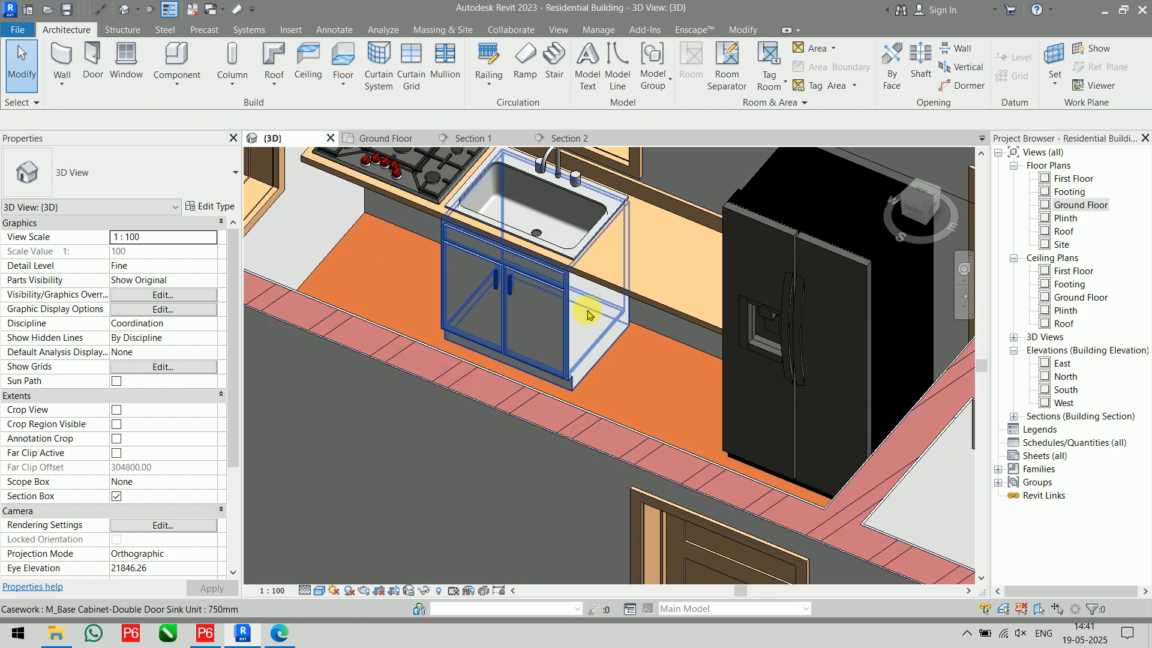
{"action": "scroll", "coordinate": [567, 252], "scroll_direction": "up", "scroll_amount": 5}
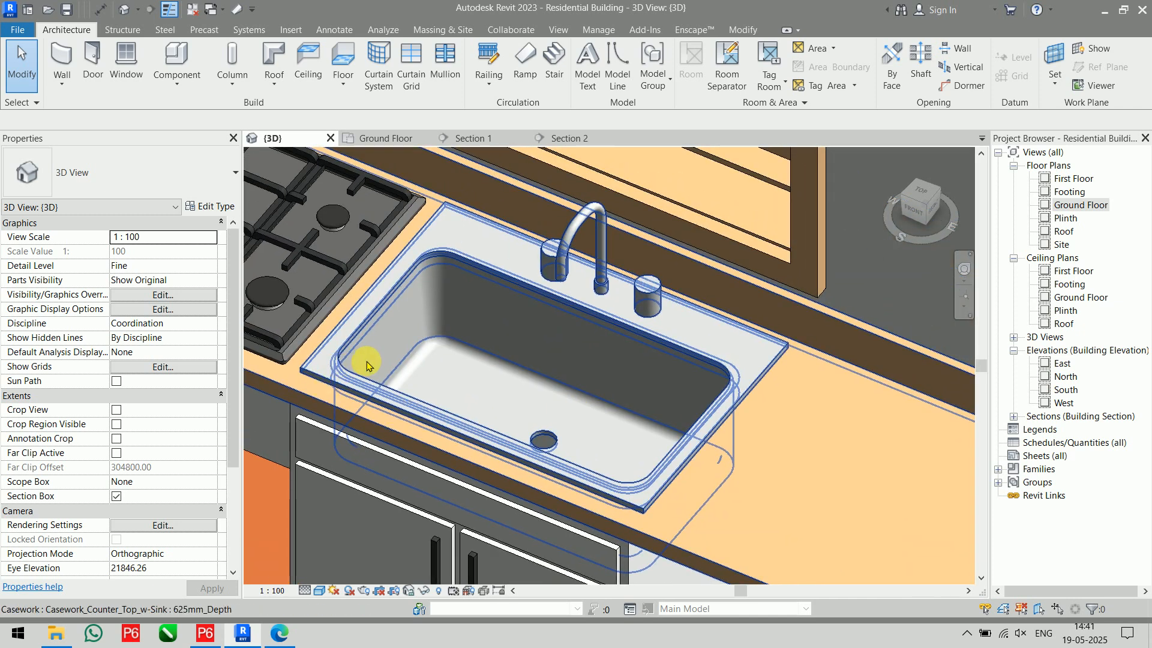
{"action": "middle_click_drag", "start_coordinate": [398, 388], "coordinate": [681, 342], "text": "shift"}
{"action": "scroll", "coordinate": [682, 342], "scroll_direction": "down", "scroll_amount": 4}
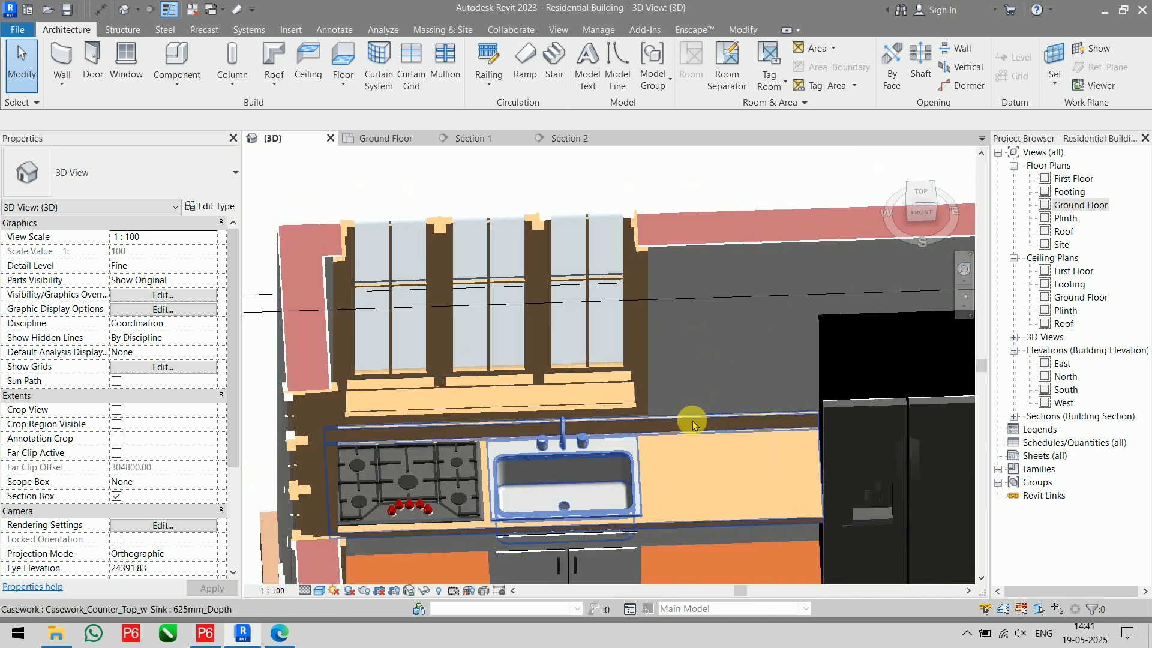
{"action": "left_click", "coordinate": [708, 487]}
{"action": "middle_click_drag", "start_coordinate": [709, 487], "coordinate": [564, 485], "text": "shift"}
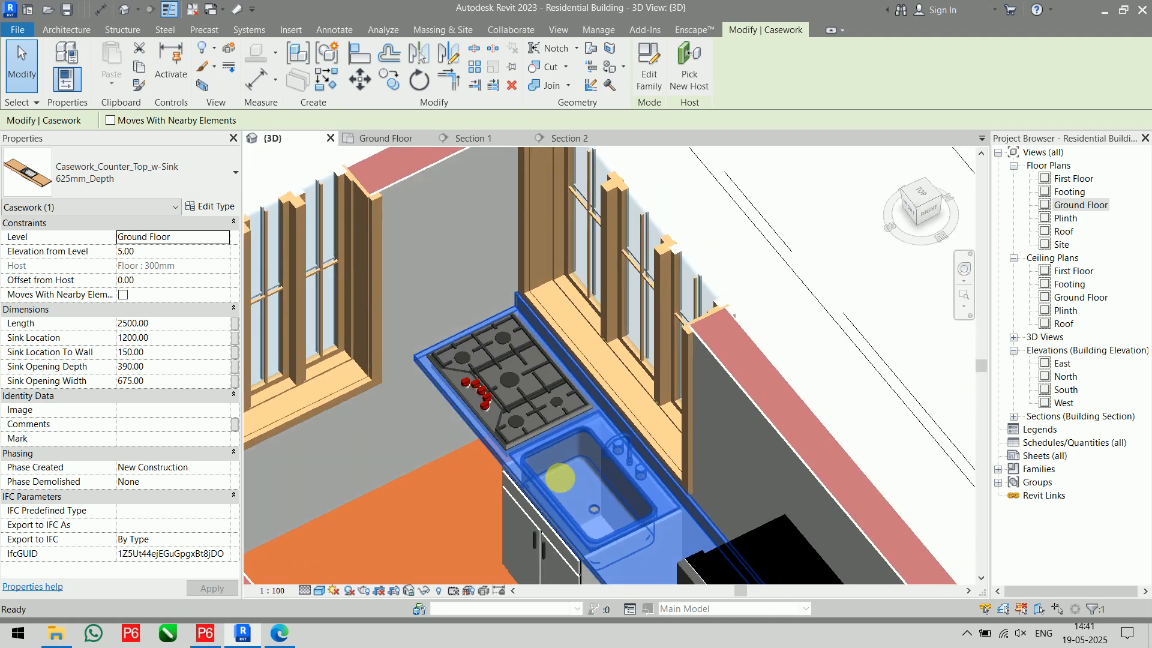
{"action": "scroll", "coordinate": [549, 515], "scroll_direction": "up", "scroll_amount": 4}
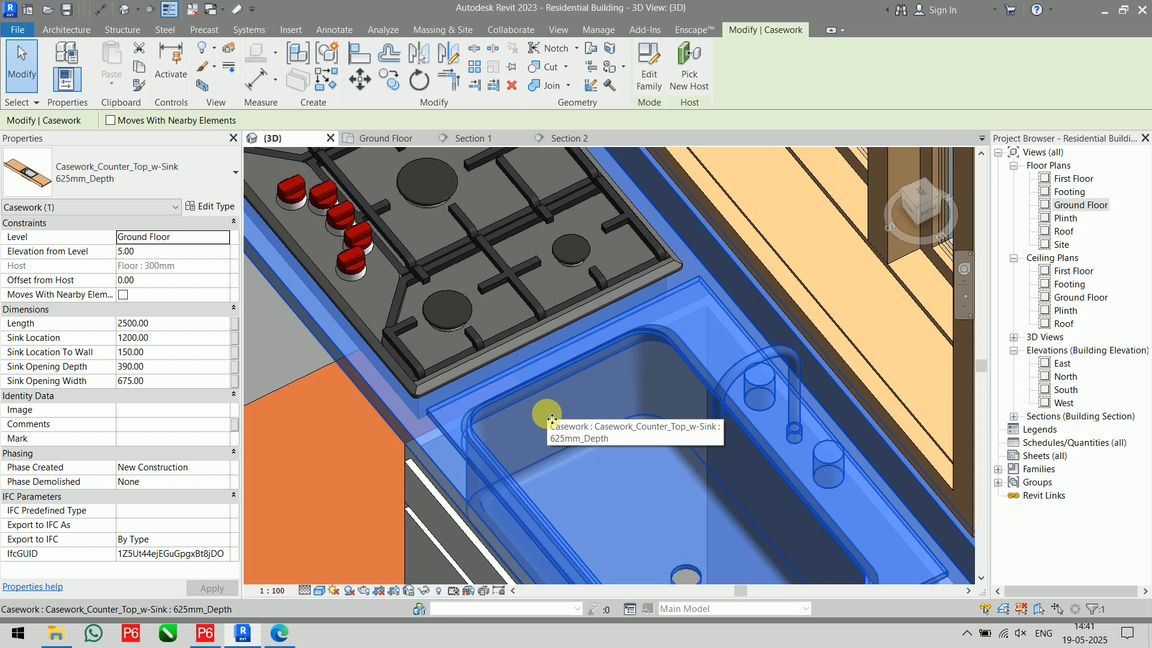
{"action": "key", "text": "Escape"}
{"action": "scroll", "coordinate": [570, 337], "scroll_direction": "down", "scroll_amount": 5}
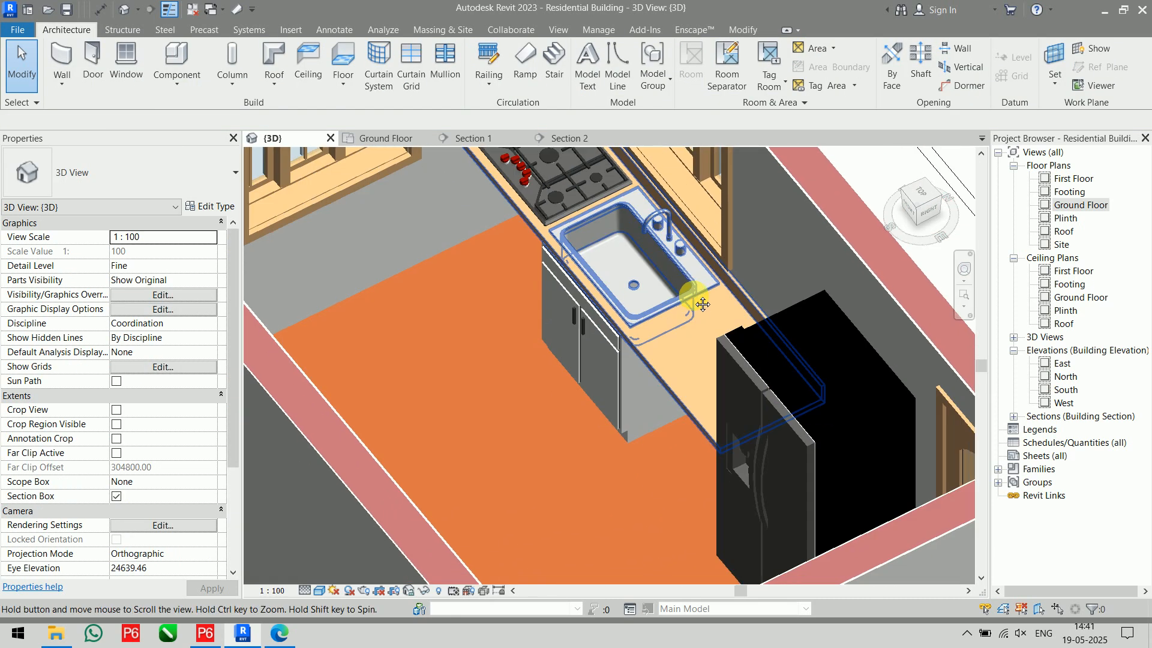
{"action": "middle_click_drag", "start_coordinate": [702, 304], "coordinate": [703, 293]}
- Switch the Ground Floor plan to the Wireframe visual style
{"action": "left_click", "coordinate": [386, 138]}
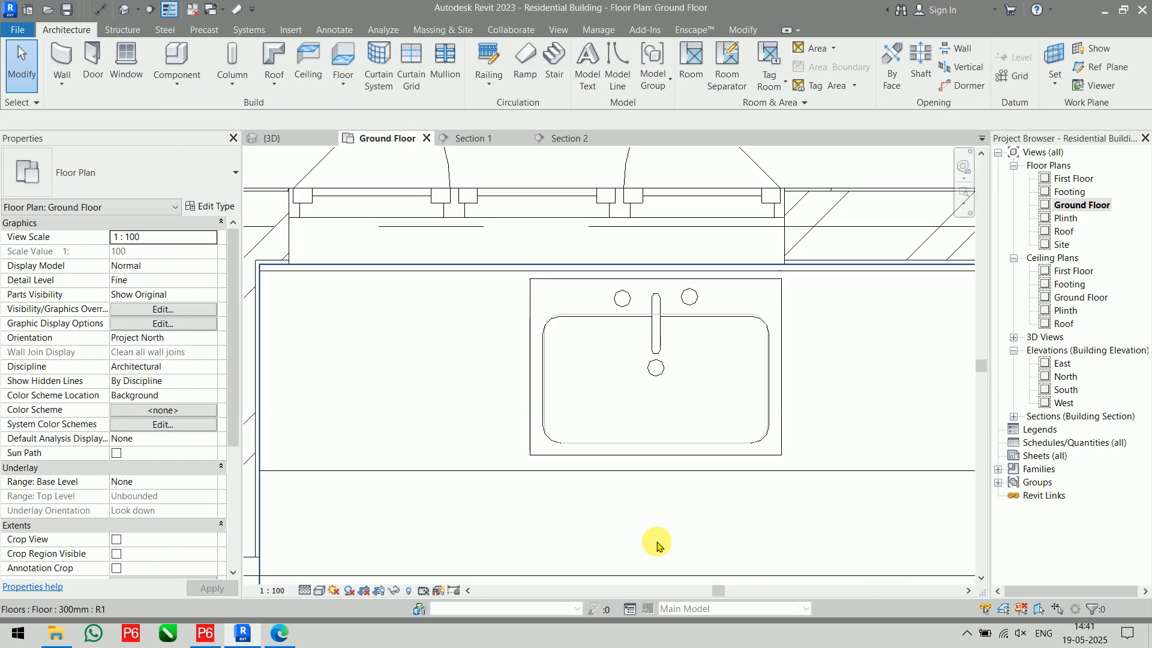
{"action": "scroll", "coordinate": [677, 534], "scroll_direction": "down", "scroll_amount": 1}
{"action": "middle_click_drag", "start_coordinate": [694, 544], "coordinate": [646, 381]}
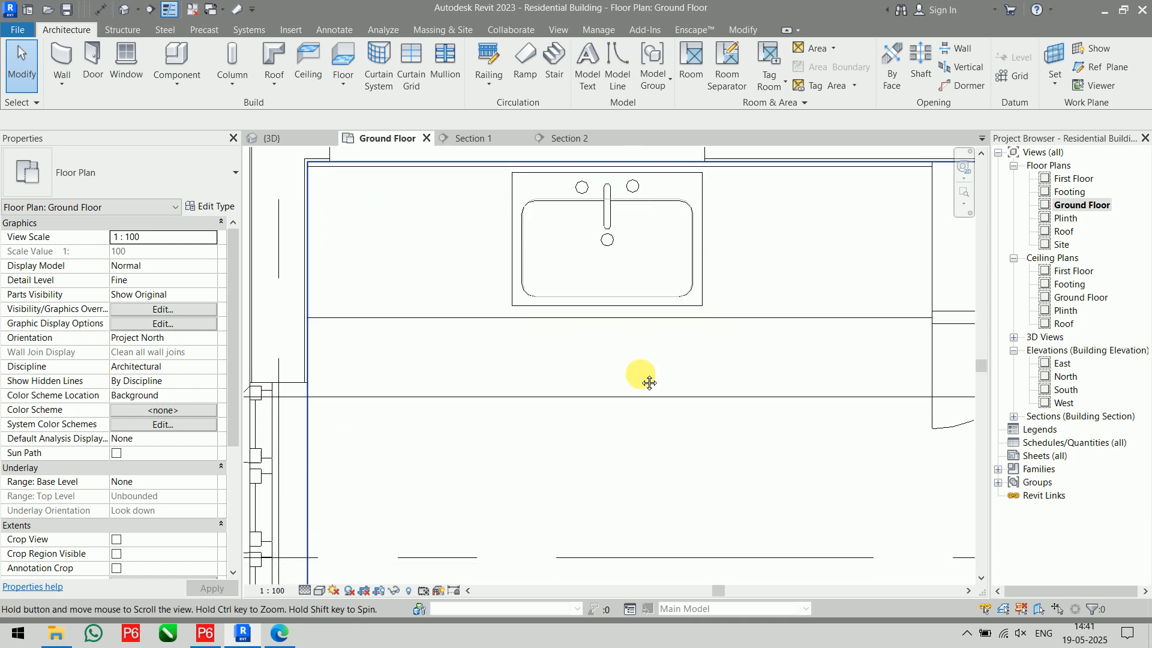
{"action": "left_click", "coordinate": [321, 592]}
{"action": "left_click", "coordinate": [360, 514]}
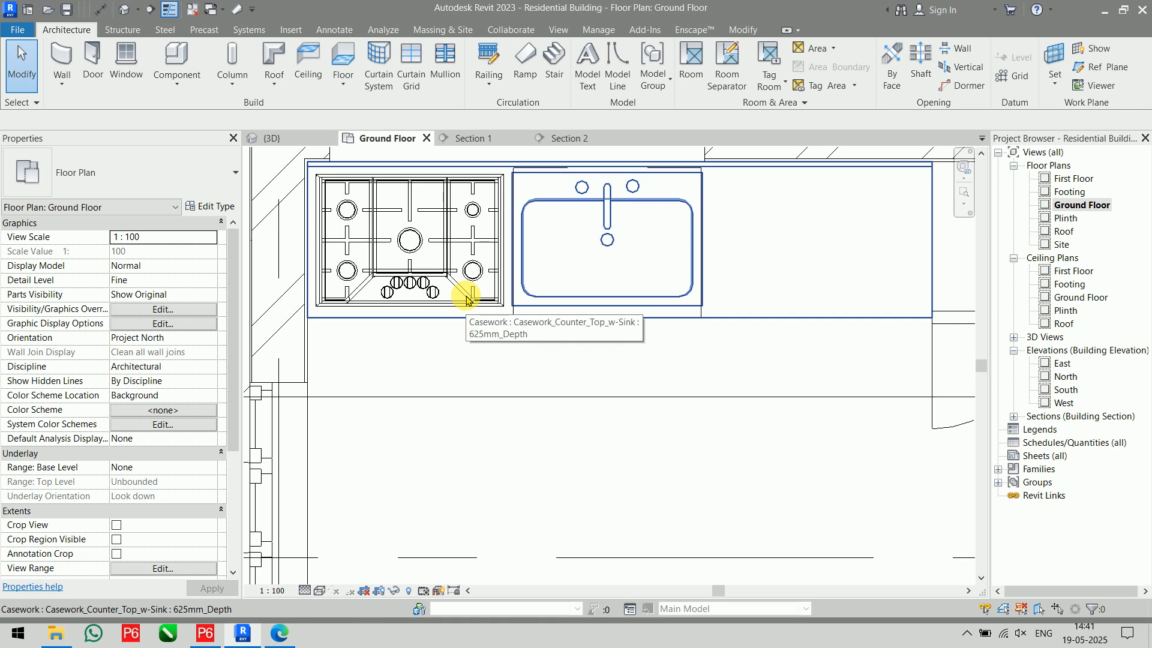
- Temporarily hide the cooktop and the sink countertop in the Ground Floor plan
{"action": "left_click", "coordinate": [444, 274]}
{"action": "left_click", "coordinate": [565, 195], "text": "ctrl"}
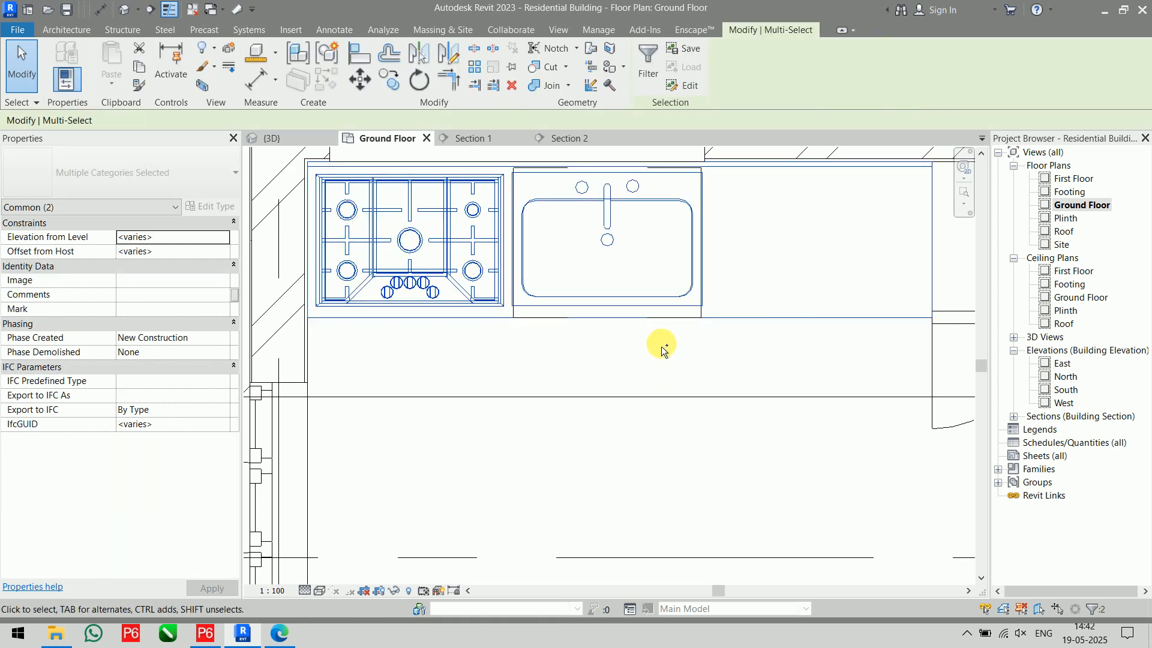
{"action": "key", "text": "h"}
{"action": "key", "text": "h"}
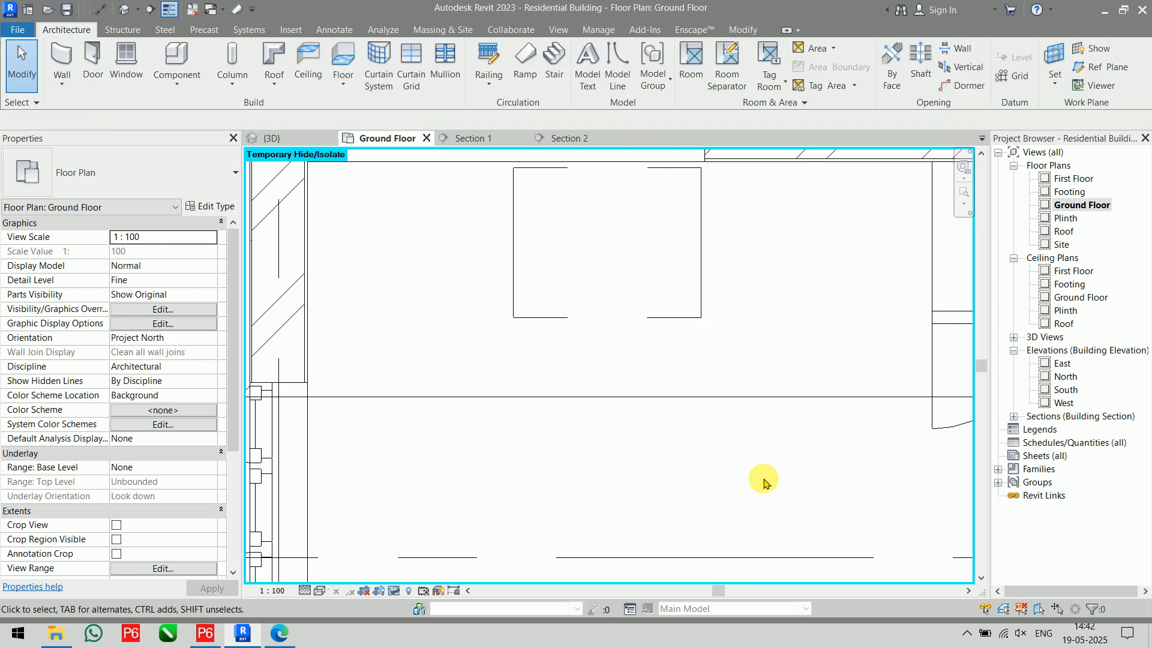
- Align the sink cabinet's back edge with the inner face of the window wall
{"action": "key", "text": "a"}
{"action": "key", "text": "l"}
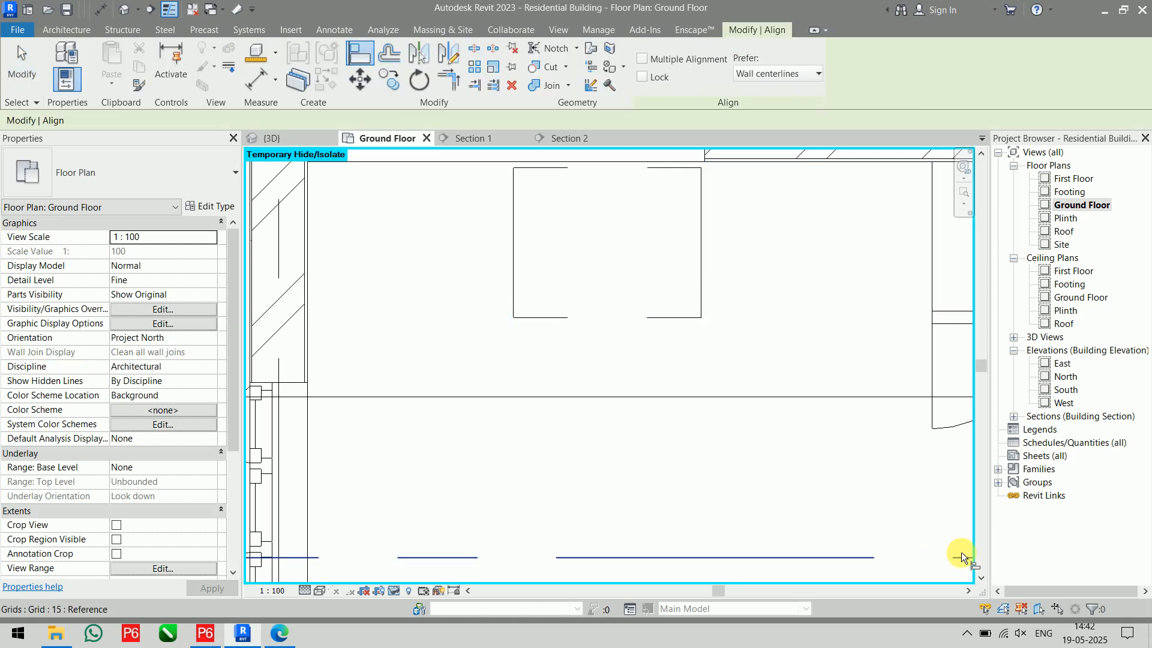
{"action": "left_click", "coordinate": [479, 166]}
{"action": "left_click", "coordinate": [552, 169]}
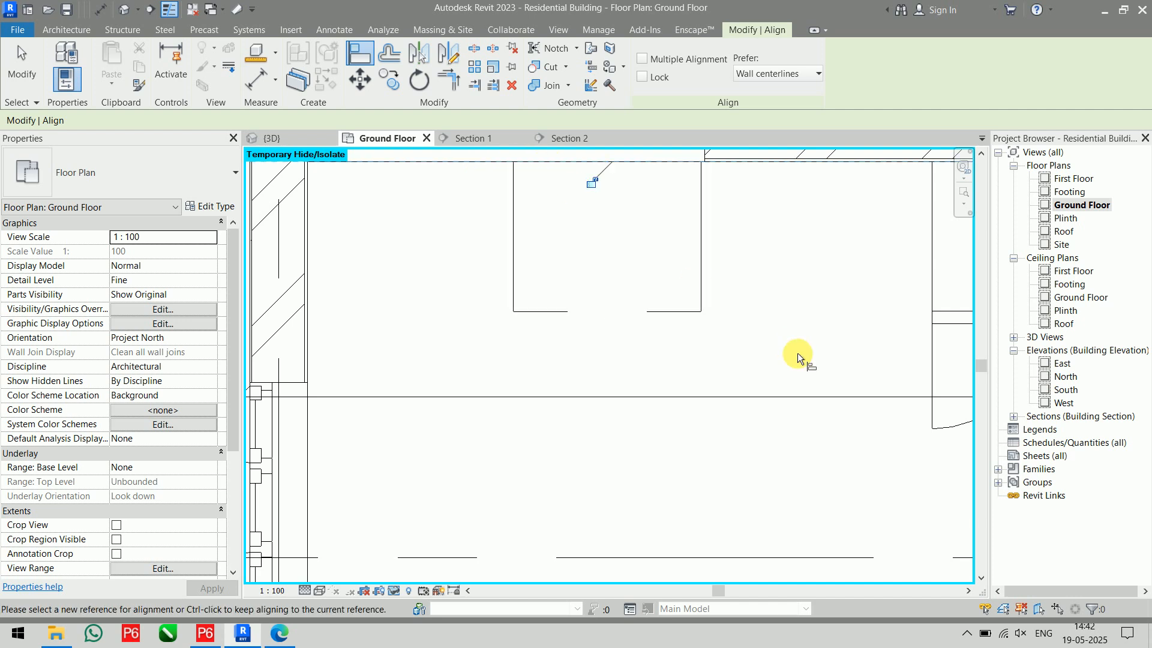
{"action": "key", "text": "Escape"}
{"action": "key", "text": "Escape"}
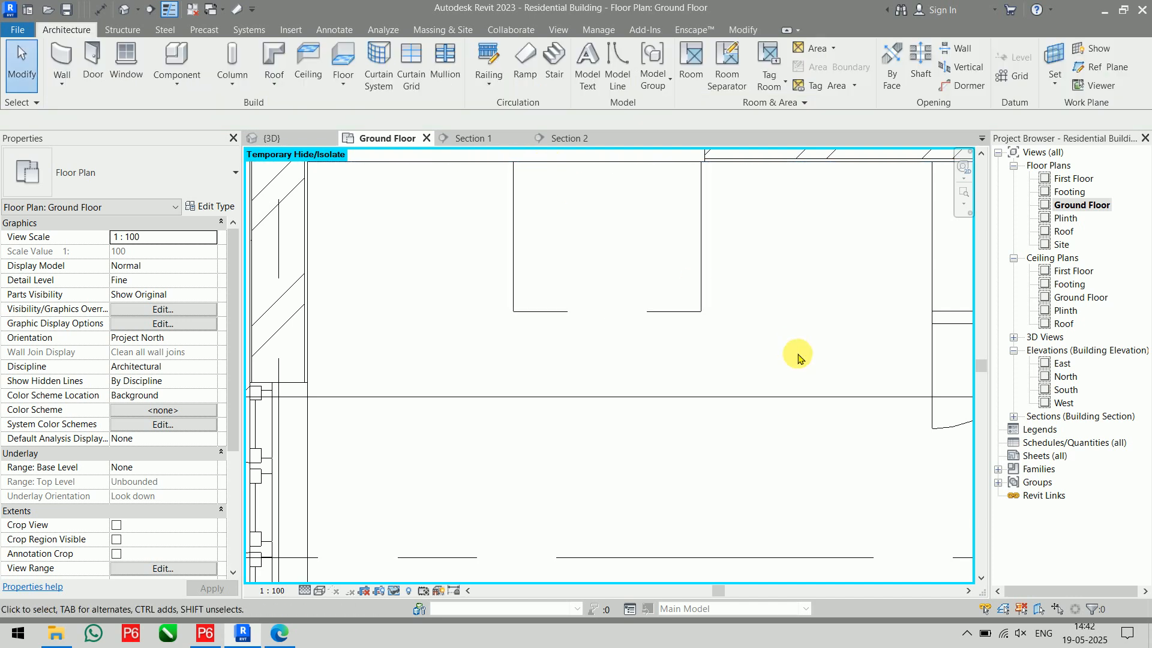
- Measure the clear widths from the side wall to the sink cabinet and from the cabinet to the refrigerator
{"action": "key", "text": "d"}
{"action": "key", "text": "i"}
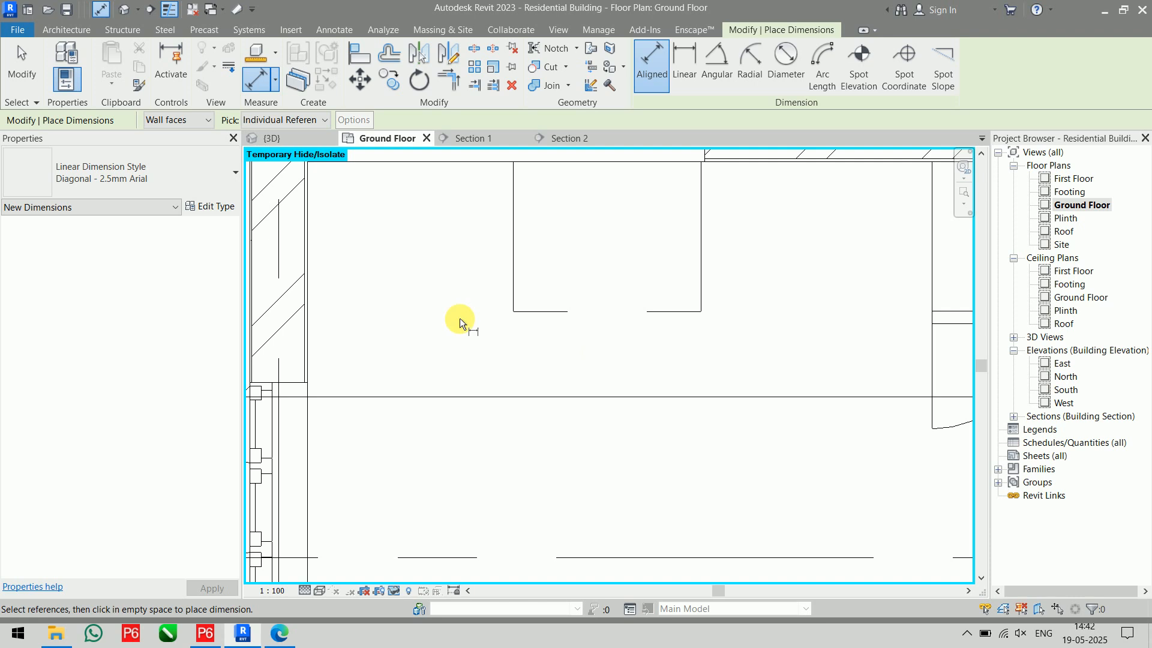
{"action": "left_click", "coordinate": [312, 247]}
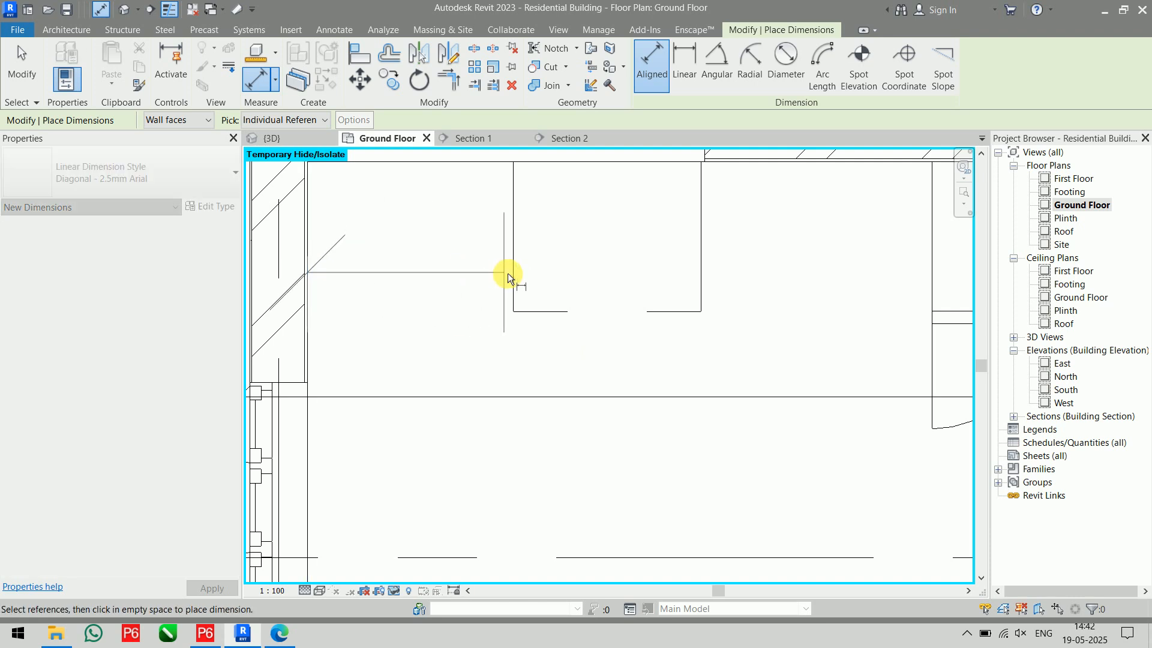
{"action": "middle_click_drag", "start_coordinate": [507, 292], "coordinate": [474, 354]}
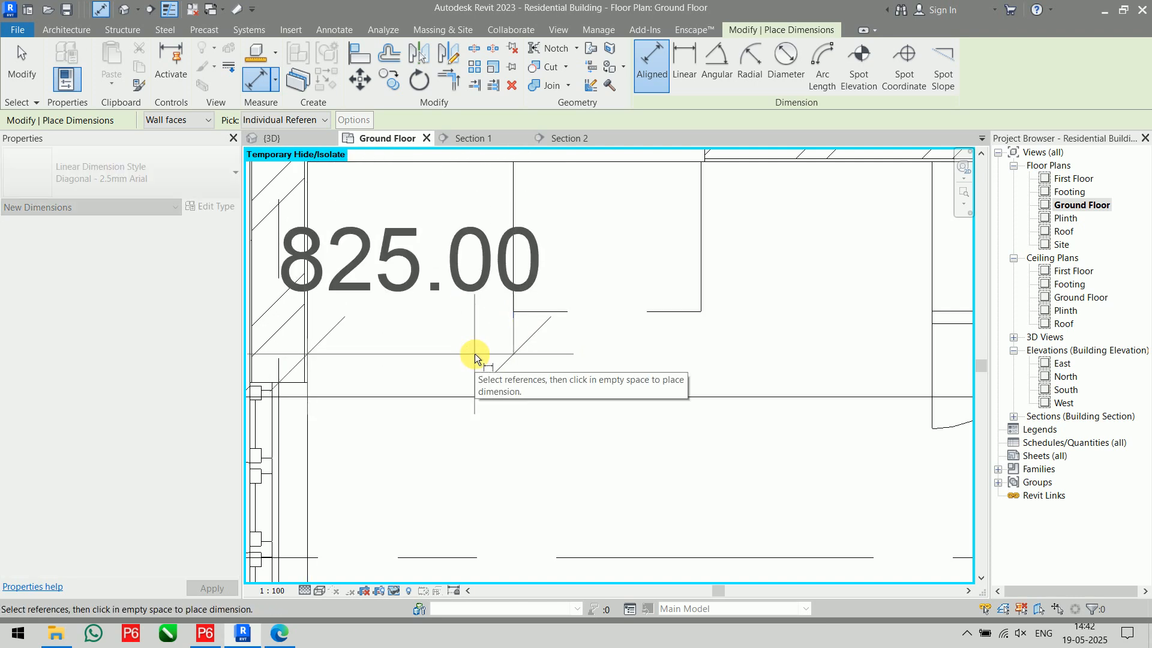
{"action": "key", "text": "Escape"}
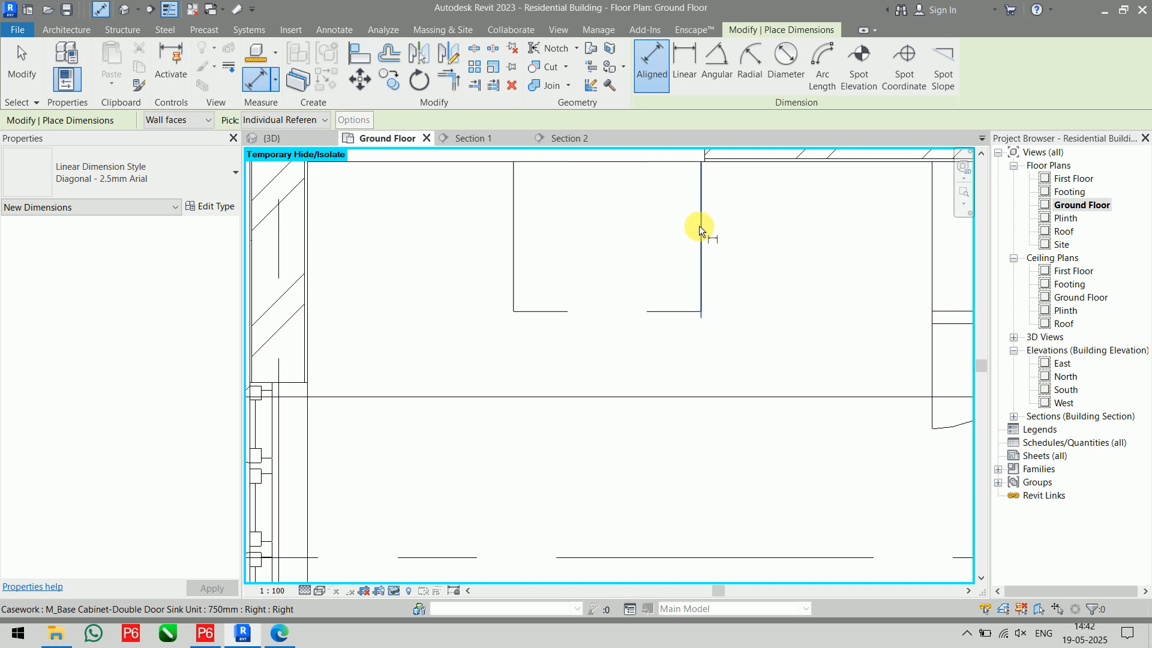
{"action": "left_click", "coordinate": [700, 225]}
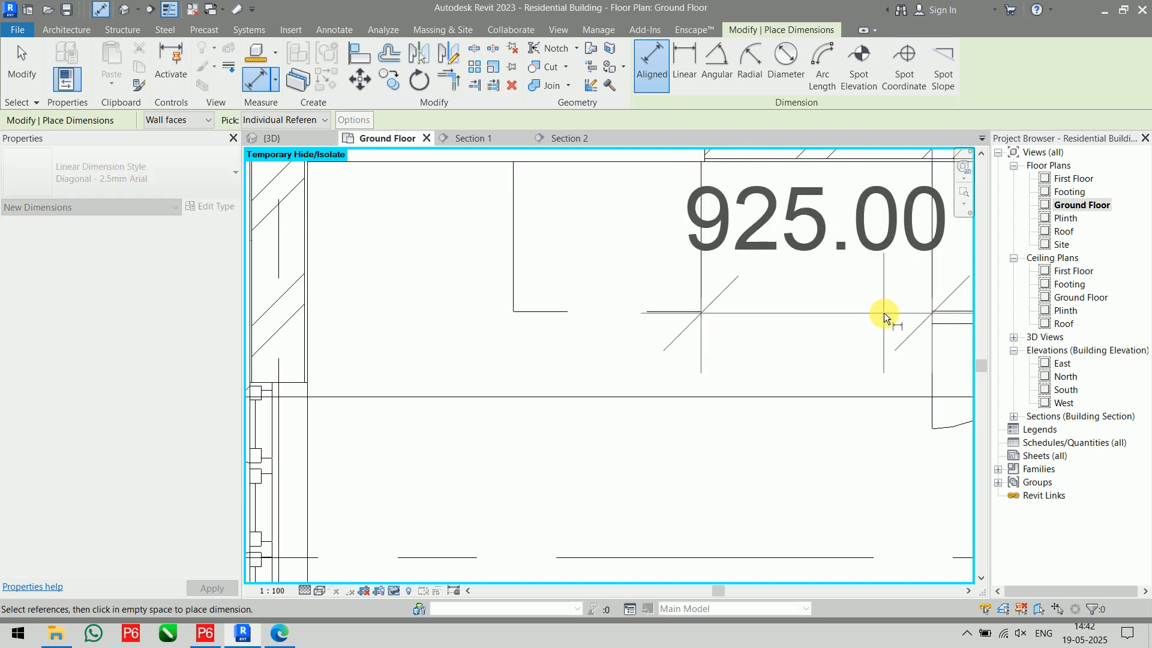
{"action": "key", "text": "Escape"}
{"action": "key", "text": "Escape"}
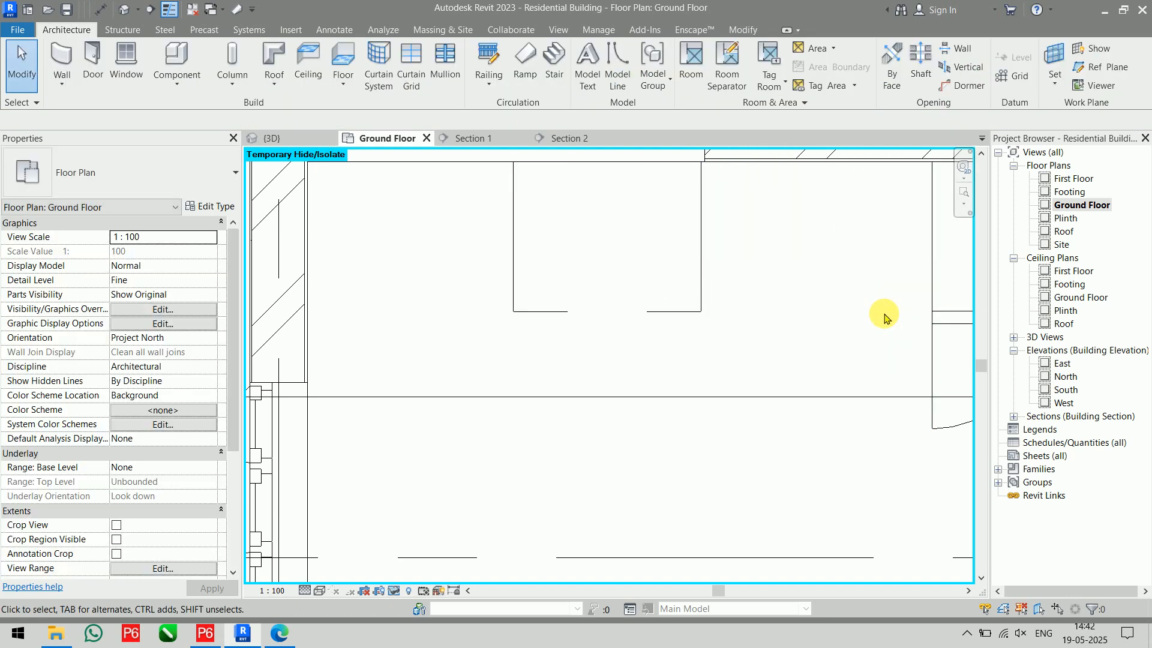
- Load the M_Base Cabinet-Double Door & 2 Drawer family from the Base Cabinets folder as a component
{"action": "left_click", "coordinate": [175, 63]}
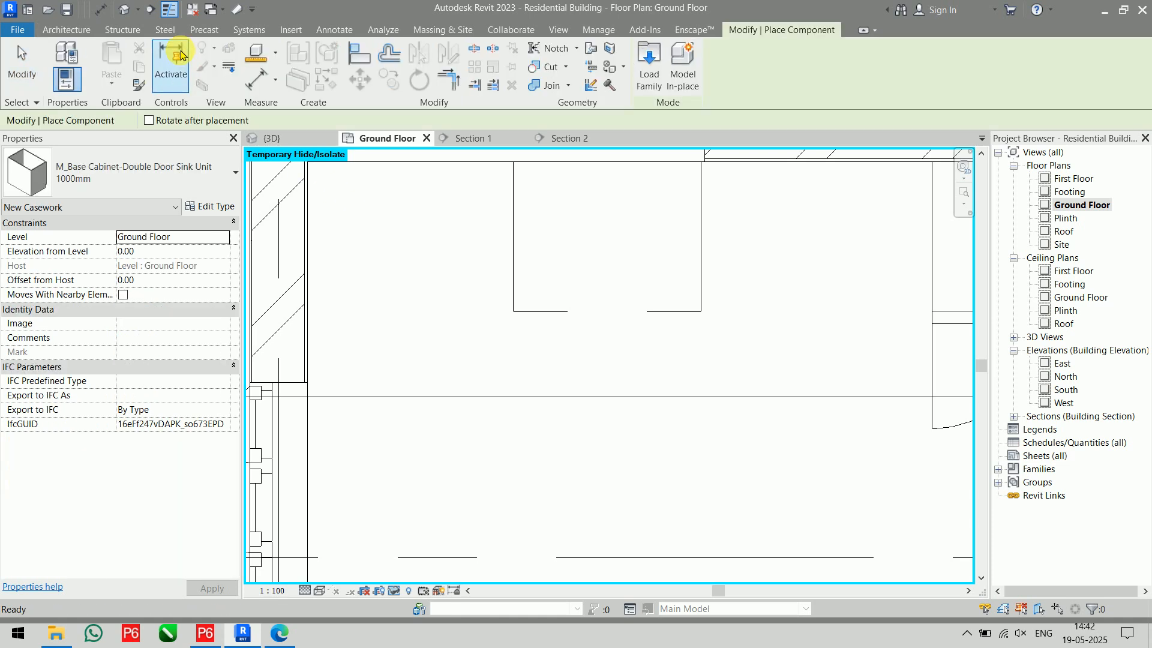
{"action": "left_click", "coordinate": [649, 75]}
{"action": "right_click", "coordinate": [464, 219]}
{"action": "mouse_move", "coordinate": [489, 228]}
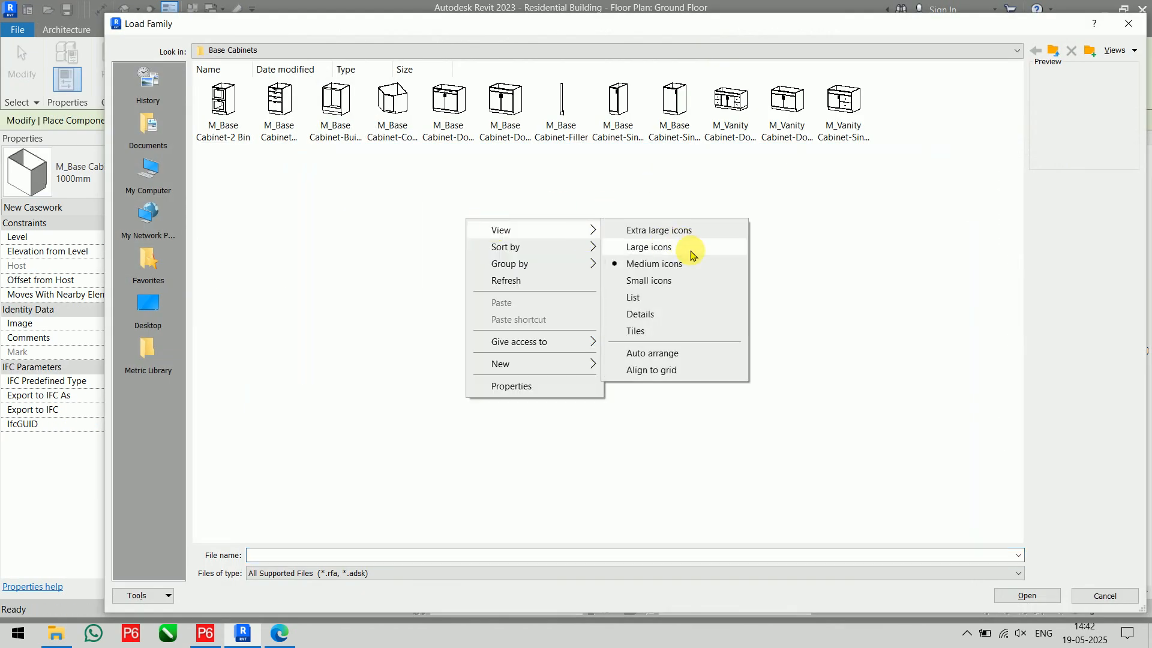
{"action": "left_click", "coordinate": [689, 246]}
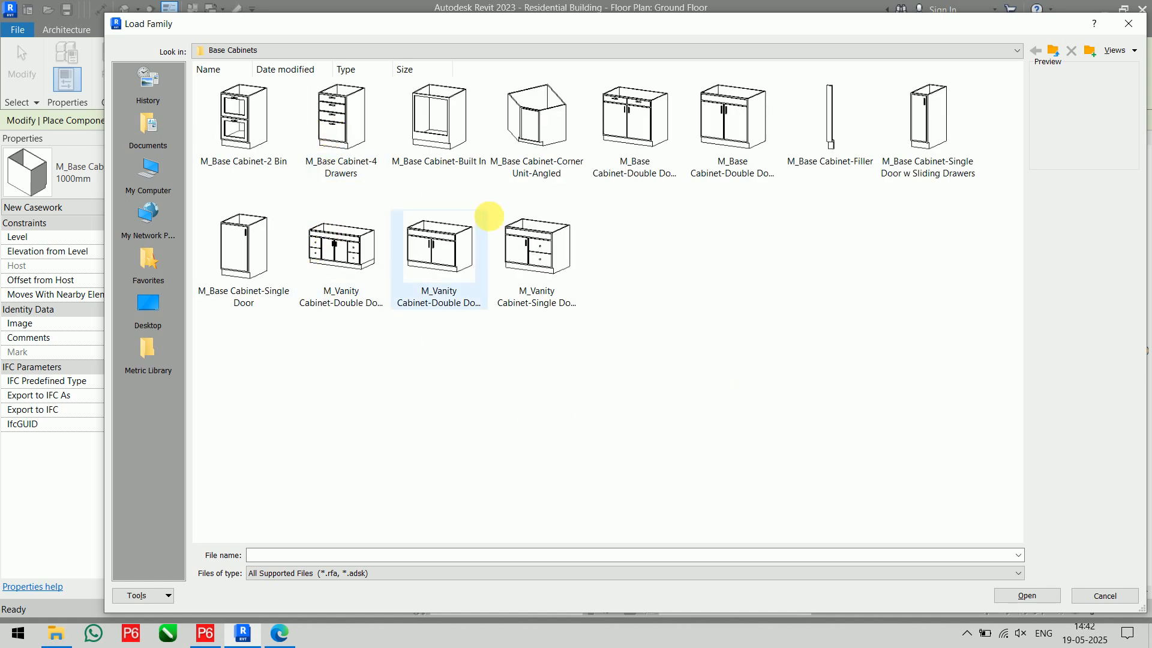
{"action": "left_click", "coordinate": [535, 262]}
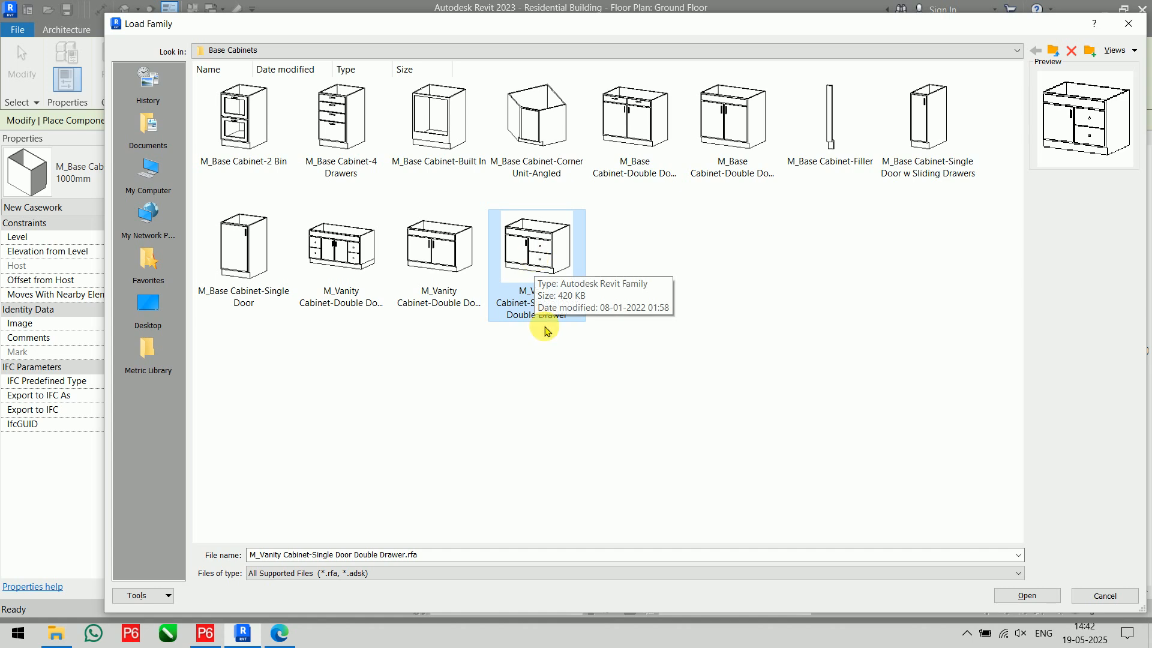
{"action": "left_click", "coordinate": [426, 252]}
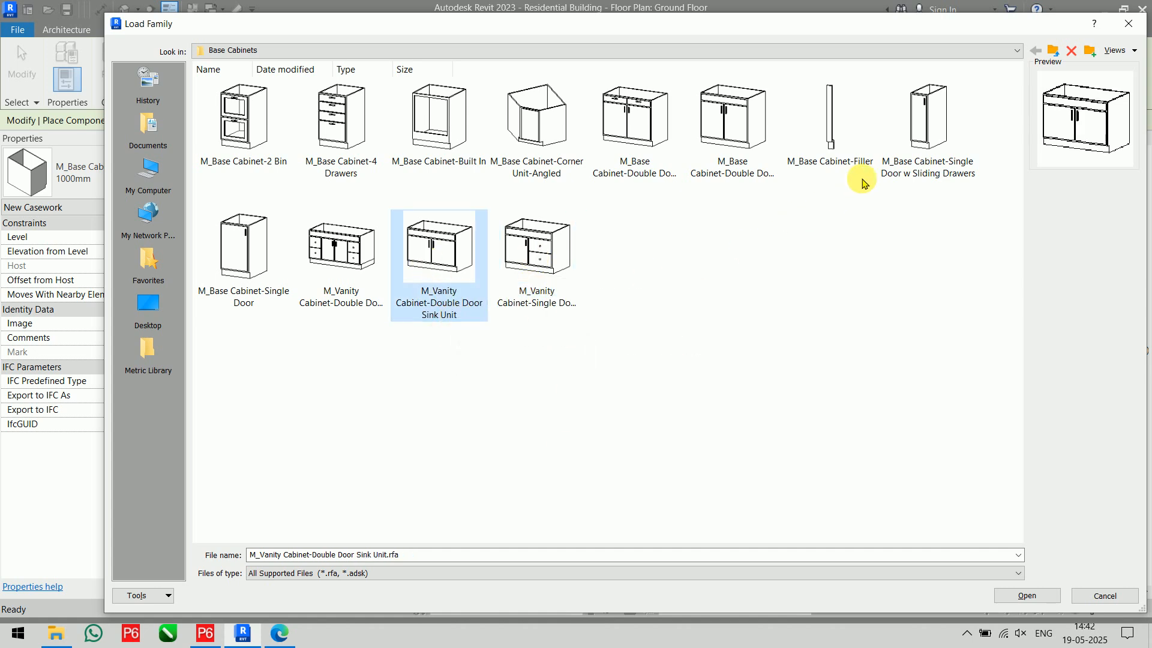
{"action": "left_click", "coordinate": [900, 172]}
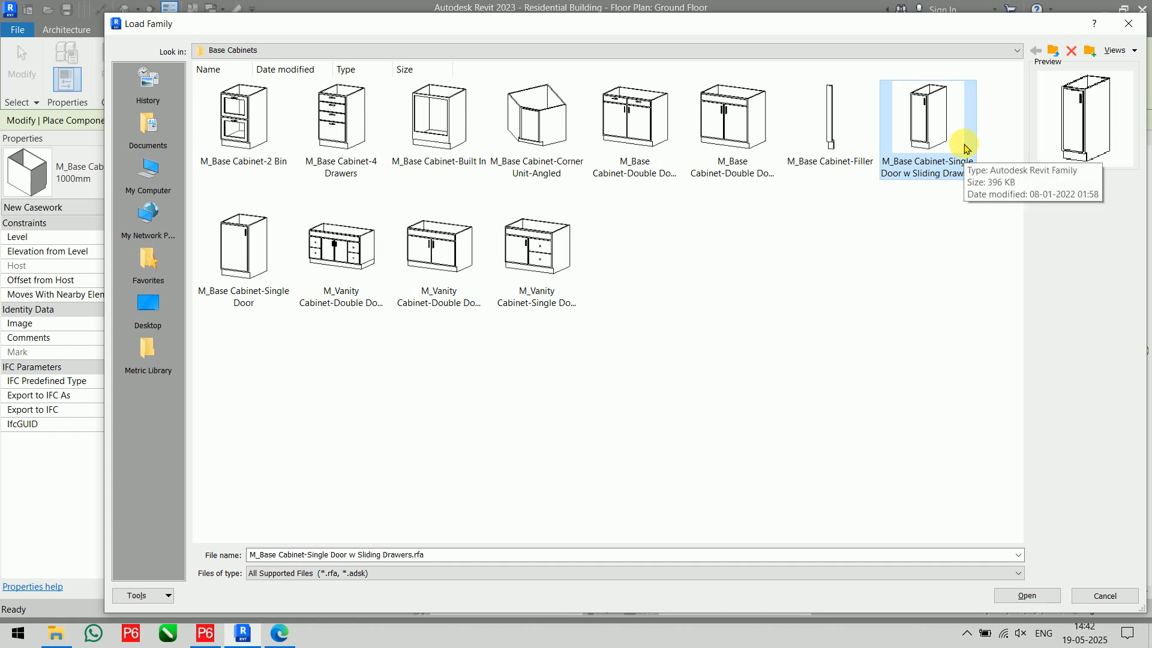
{"action": "left_click", "coordinate": [609, 137]}
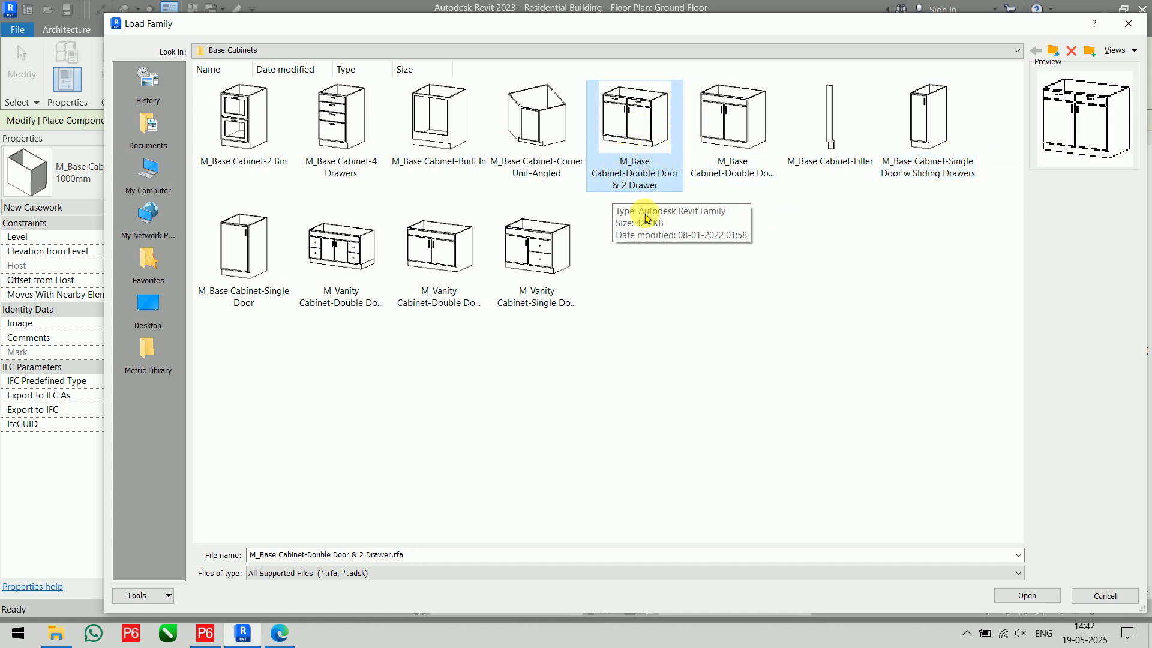
{"action": "left_click", "coordinate": [1014, 596]}
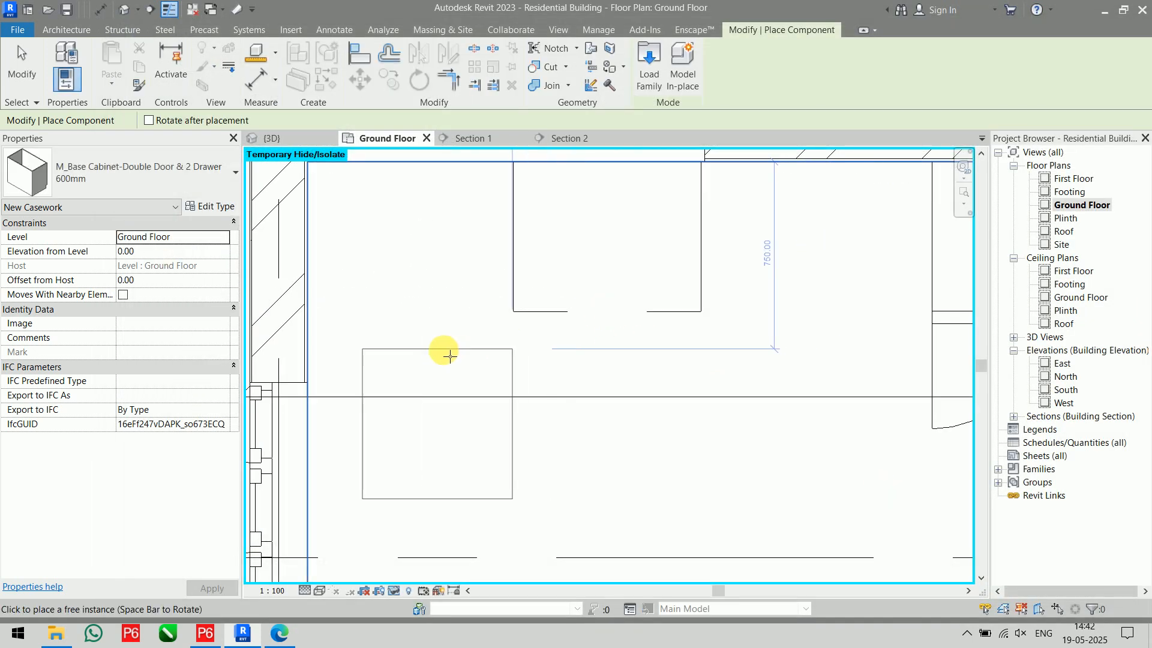
- Duplicate the 600mm double-door, two-drawer cabinet type as 750mm and set its width to 750
{"action": "left_click", "coordinate": [207, 206]}
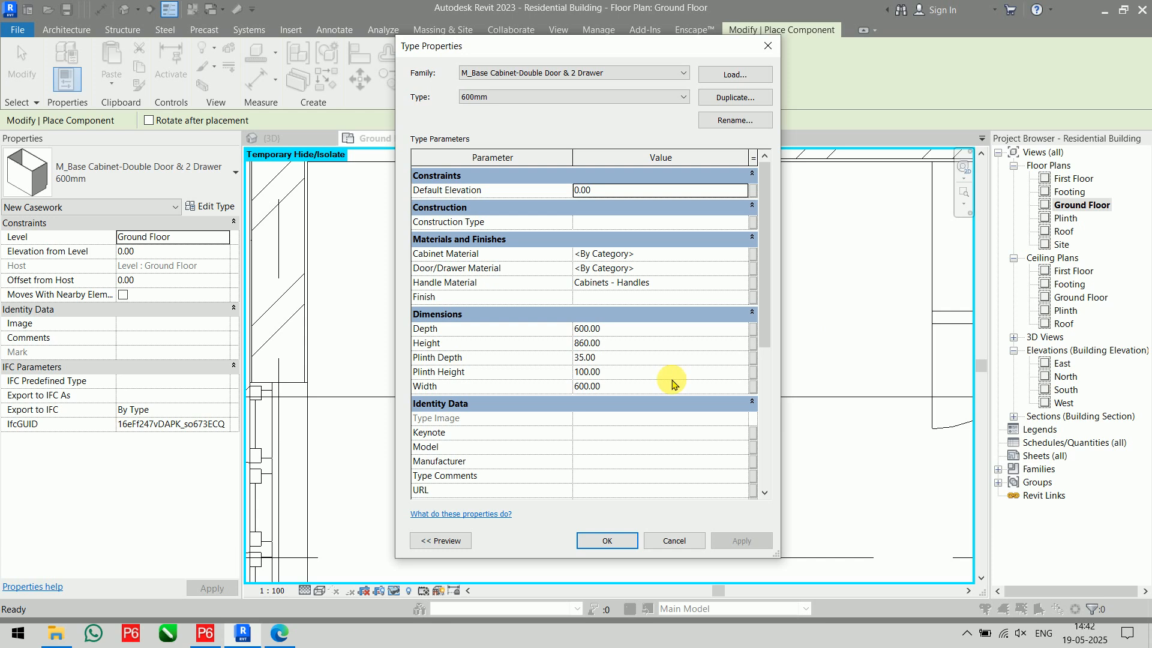
{"action": "key", "text": "alt+d"}
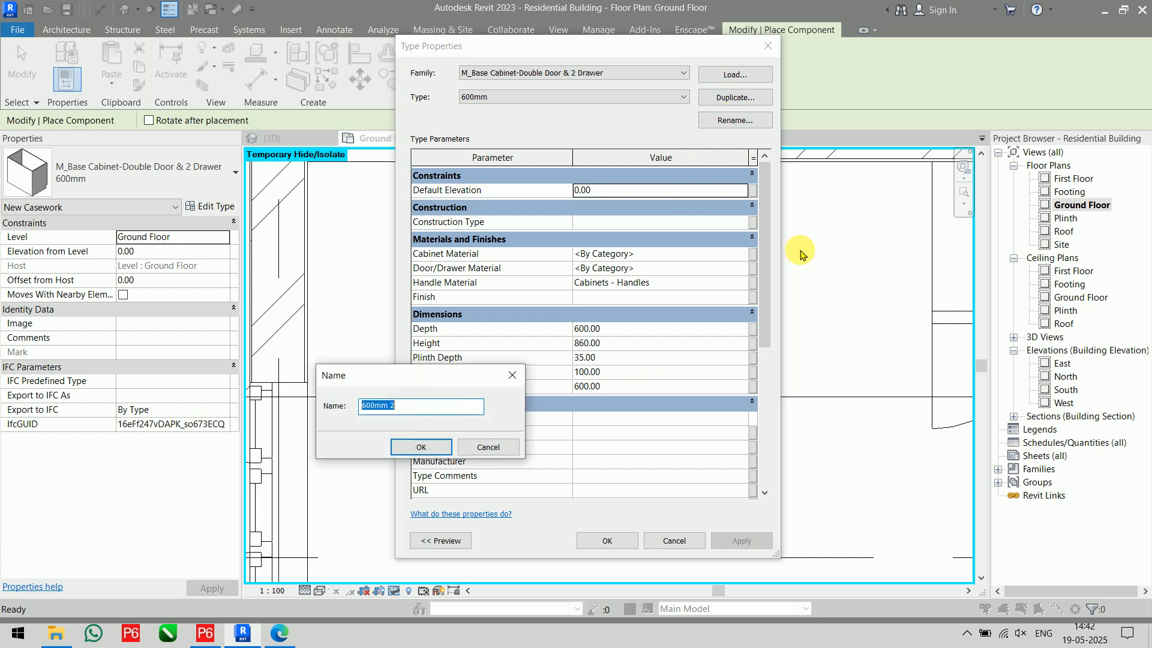
{"action": "type", "text": "850mm"}
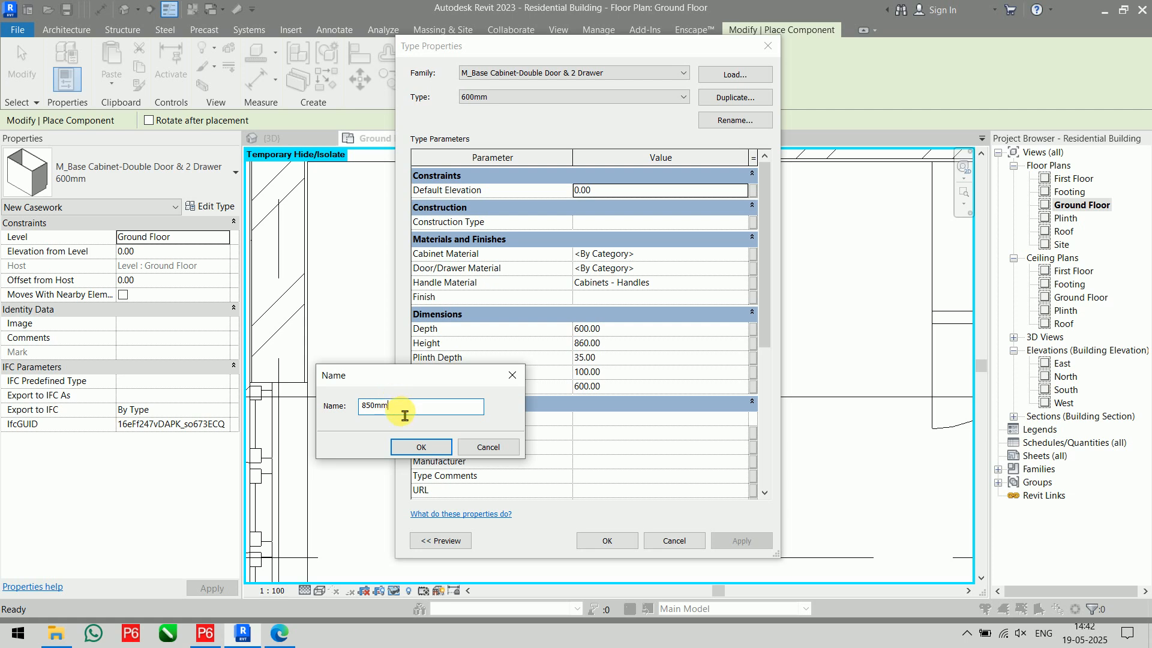
{"action": "left_click_drag", "start_coordinate": [405, 415], "coordinate": [362, 419]}
{"action": "key", "text": "Return"}
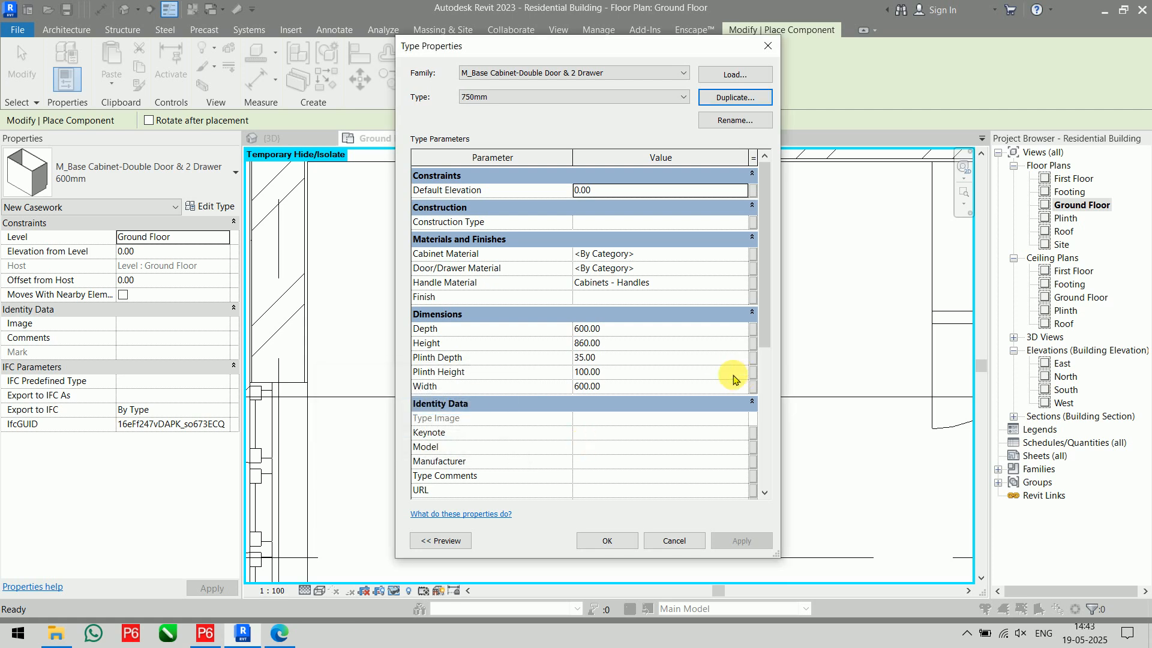
{"action": "left_click", "coordinate": [695, 390]}
{"action": "type", "text": "750"}
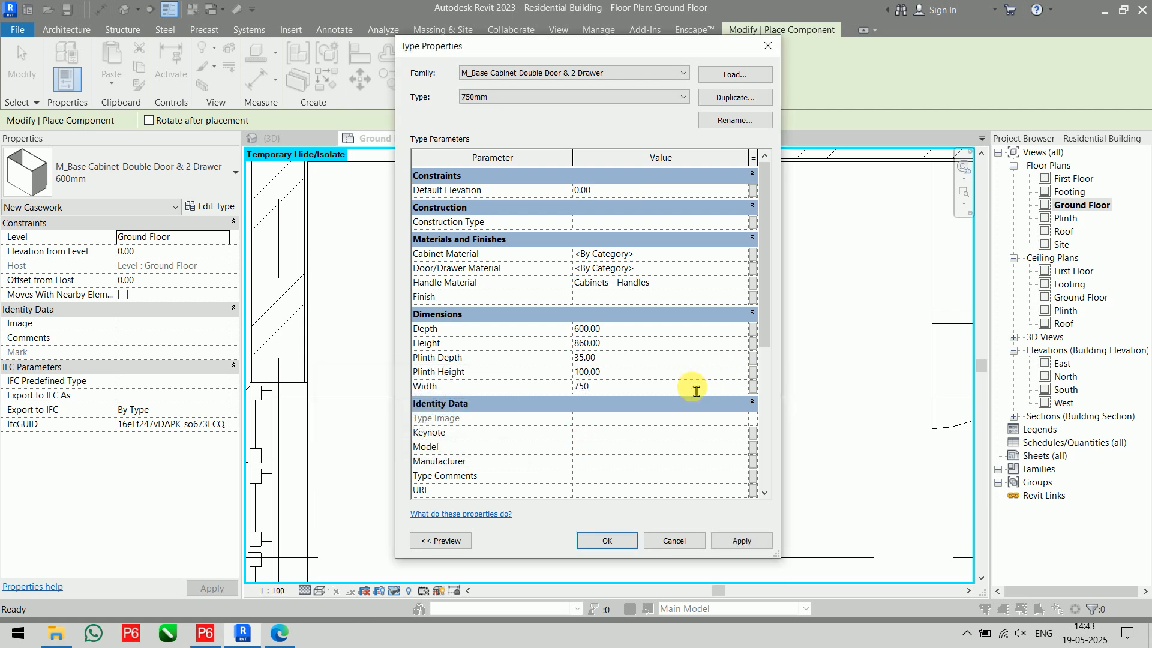
{"action": "left_click", "coordinate": [606, 541]}
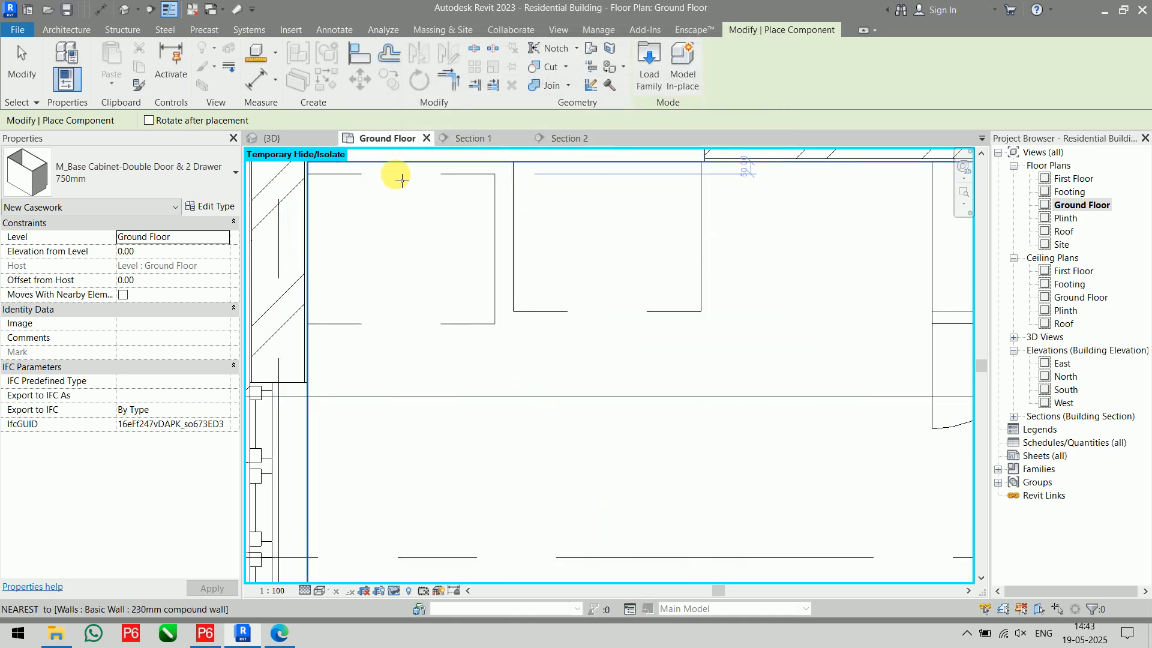
- Place the 750mm double-door, two-drawer cabinet against the window wall, in the corner beside the sink cabinet
{"action": "left_click", "coordinate": [405, 171]}
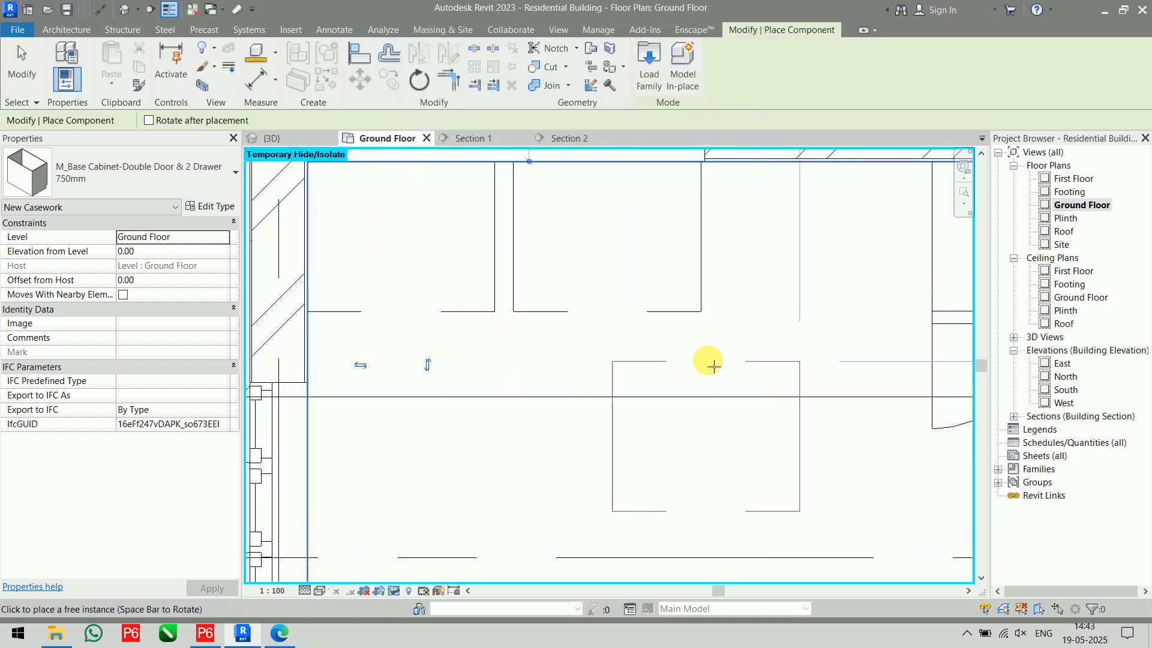
{"action": "key", "text": "Escape"}
{"action": "key", "text": "Escape"}
- Measure the gap between the drawer cabinet and the sink cabinet in the Section 2 view
{"action": "left_click", "coordinate": [569, 138]}
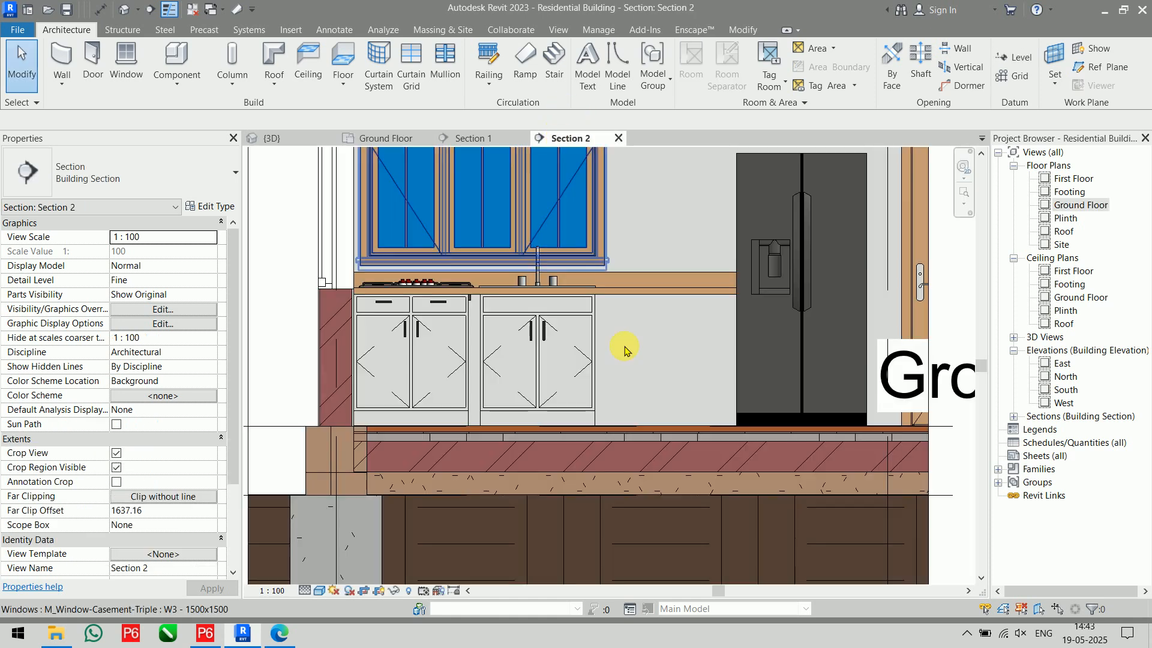
{"action": "scroll", "coordinate": [413, 349], "scroll_direction": "up", "scroll_amount": 4}
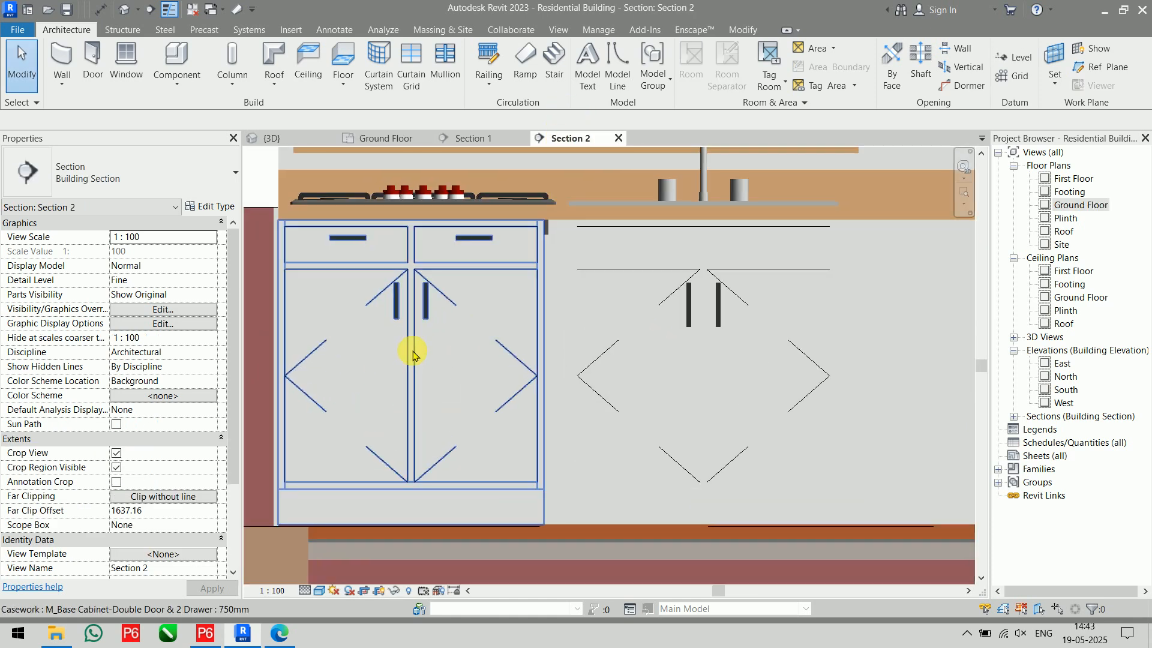
{"action": "key", "text": "d"}
{"action": "key", "text": "i"}
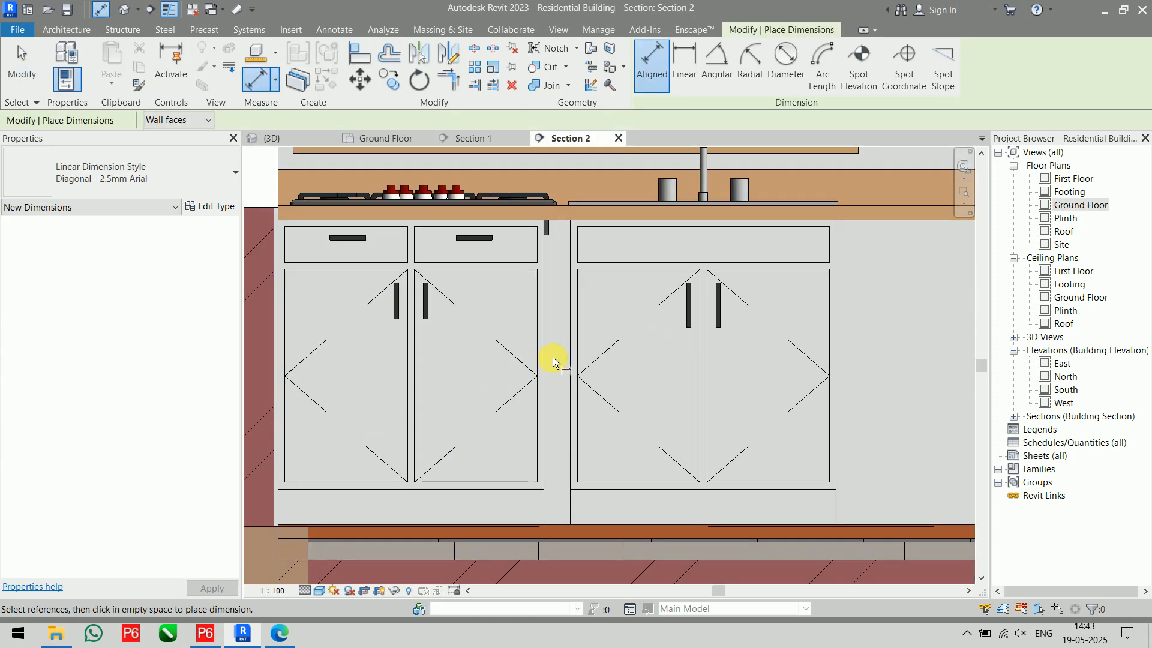
{"action": "left_click", "coordinate": [550, 350]}
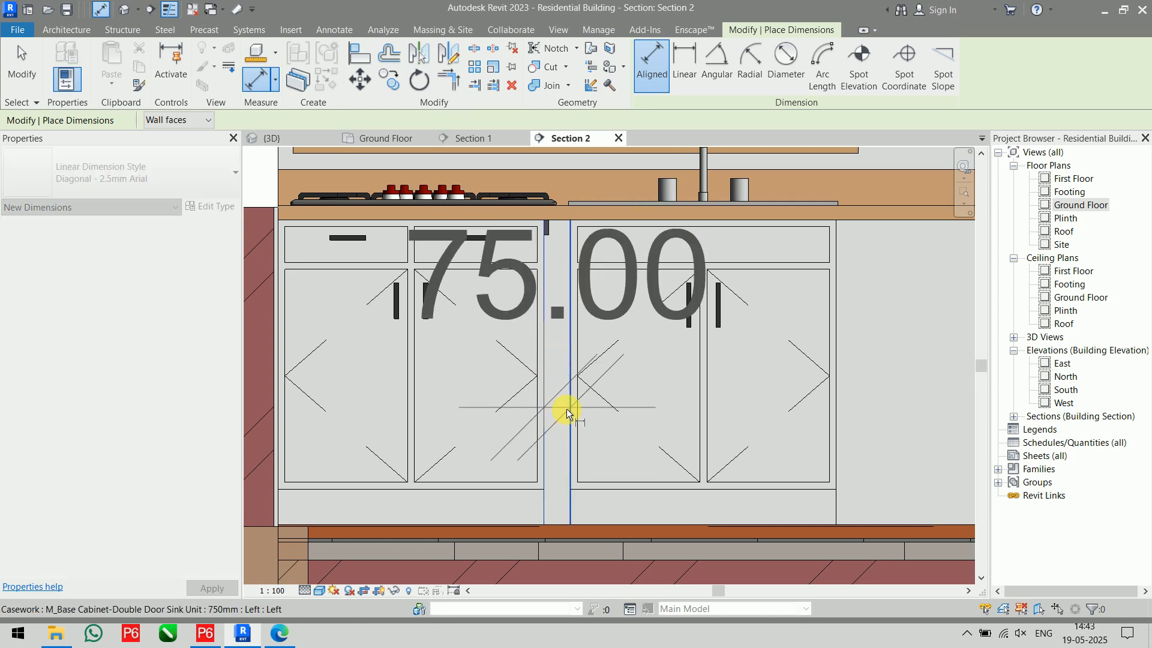
{"action": "key", "text": "Escape"}
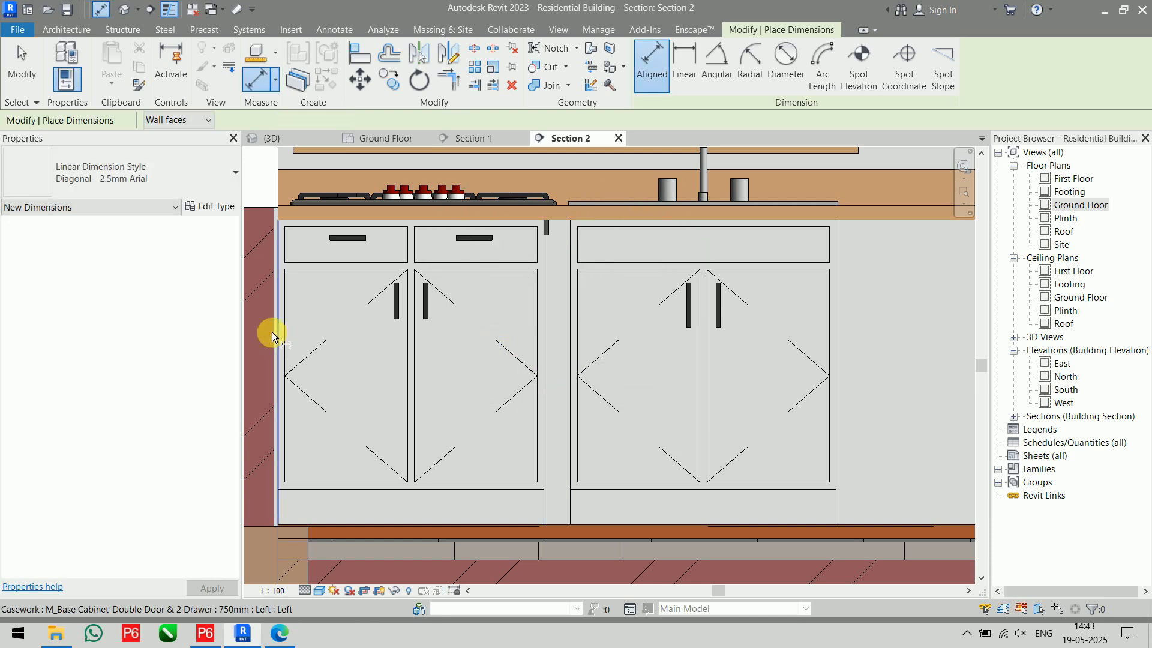
{"action": "left_click", "coordinate": [549, 341]}
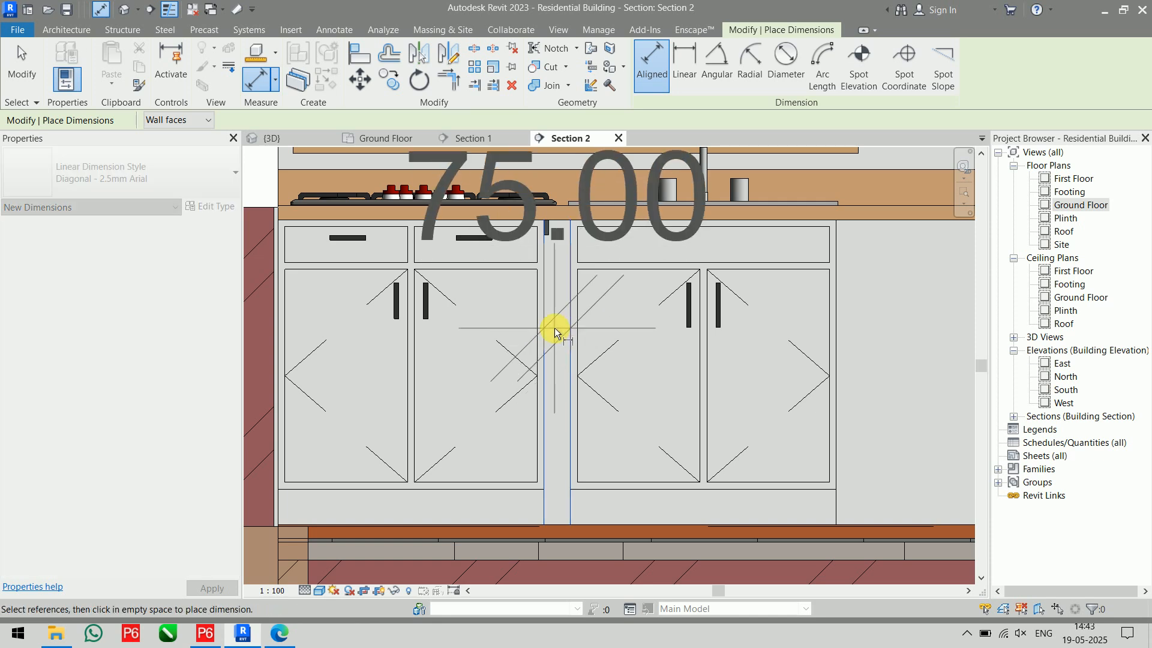
{"action": "key", "text": "Escape"}
{"action": "key", "text": "Escape"}
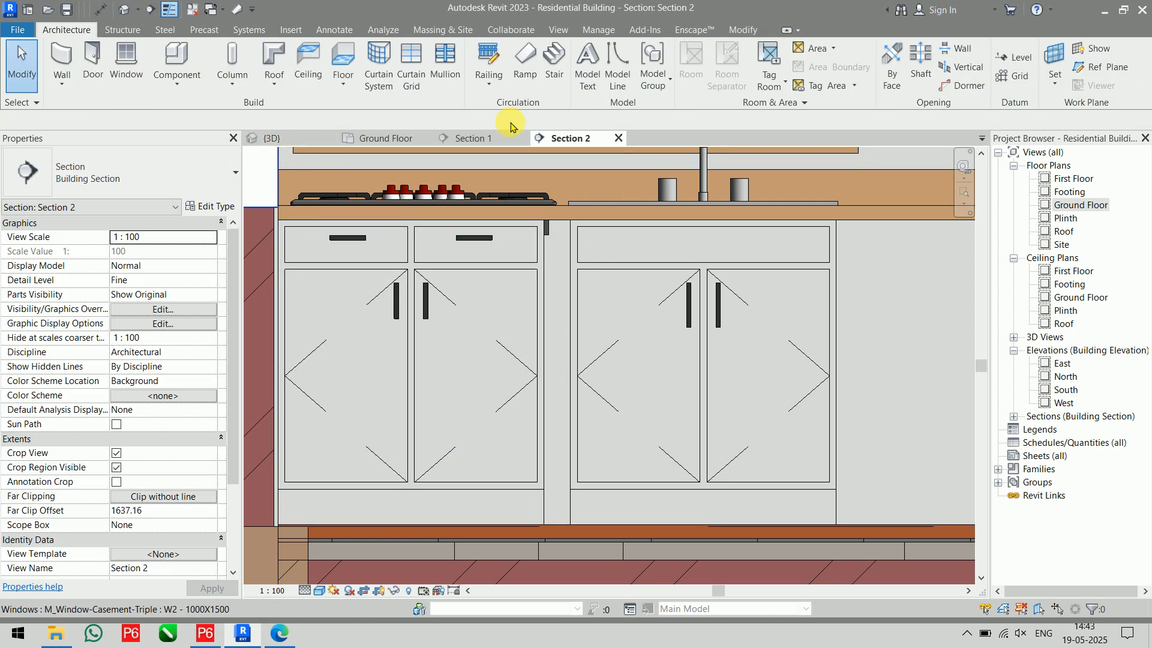
- Return to the Ground Floor plan and load the M_Base Cabinet-Filler family as a component
{"action": "left_click", "coordinate": [403, 136]}
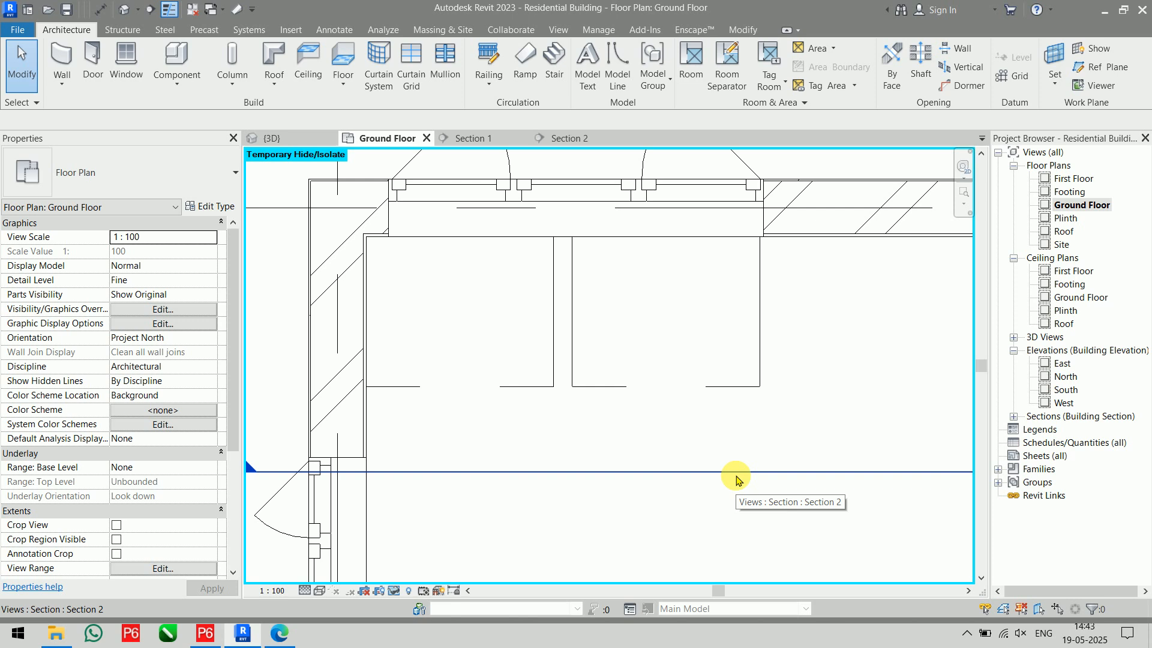
{"action": "left_click", "coordinate": [184, 57]}
{"action": "left_click", "coordinate": [653, 72]}
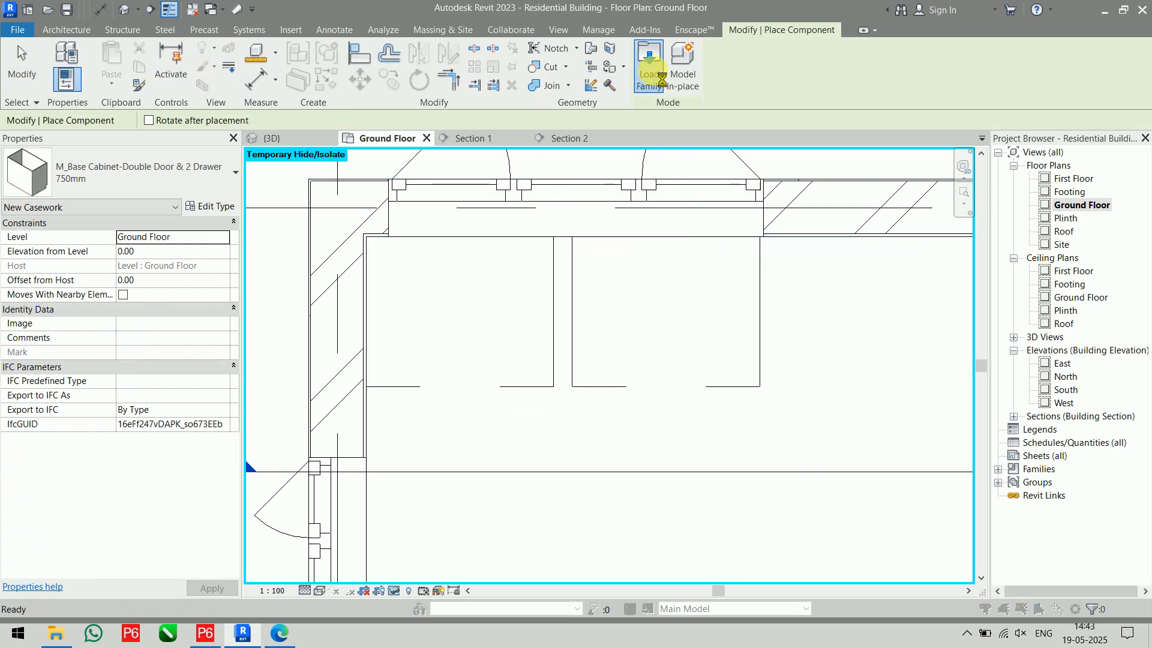
{"action": "left_click", "coordinate": [559, 117]}
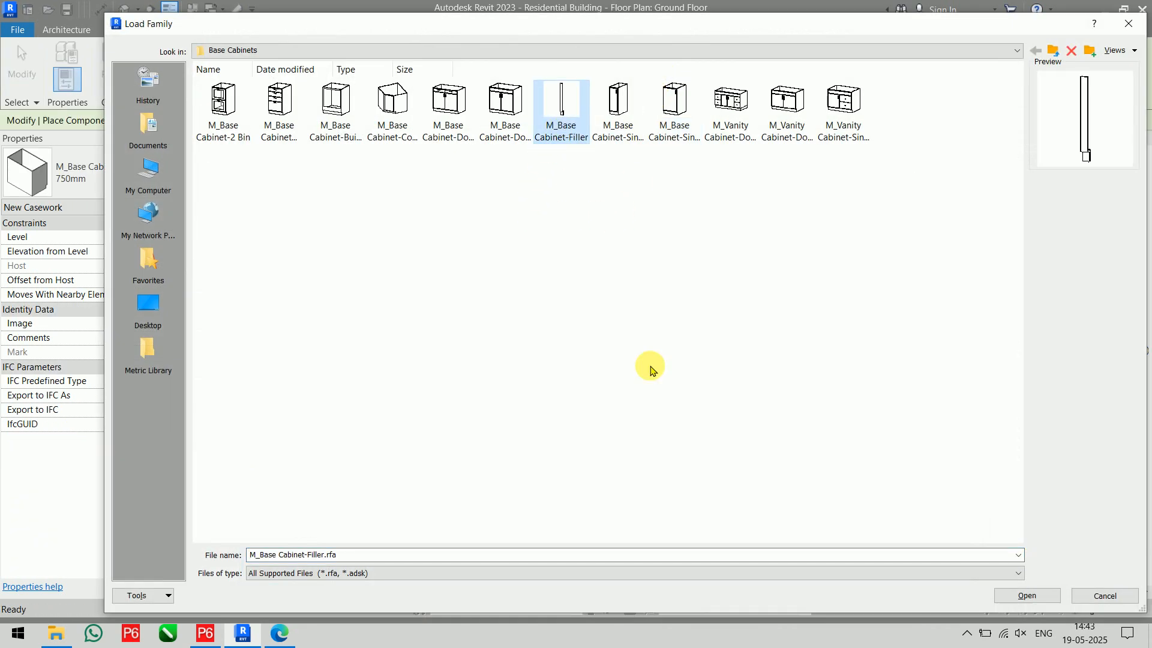
{"action": "left_click", "coordinate": [1013, 596]}
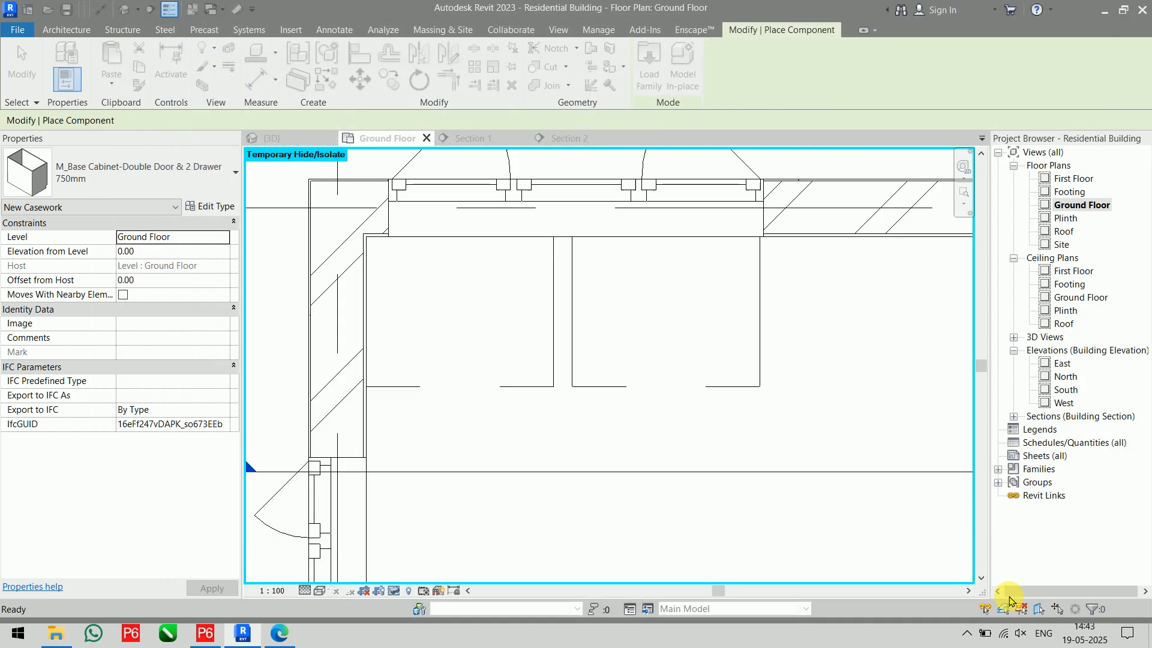
- Place the 75mm filler against the window wall between the two base cabinets and check its width property
{"action": "left_click", "coordinate": [567, 238]}
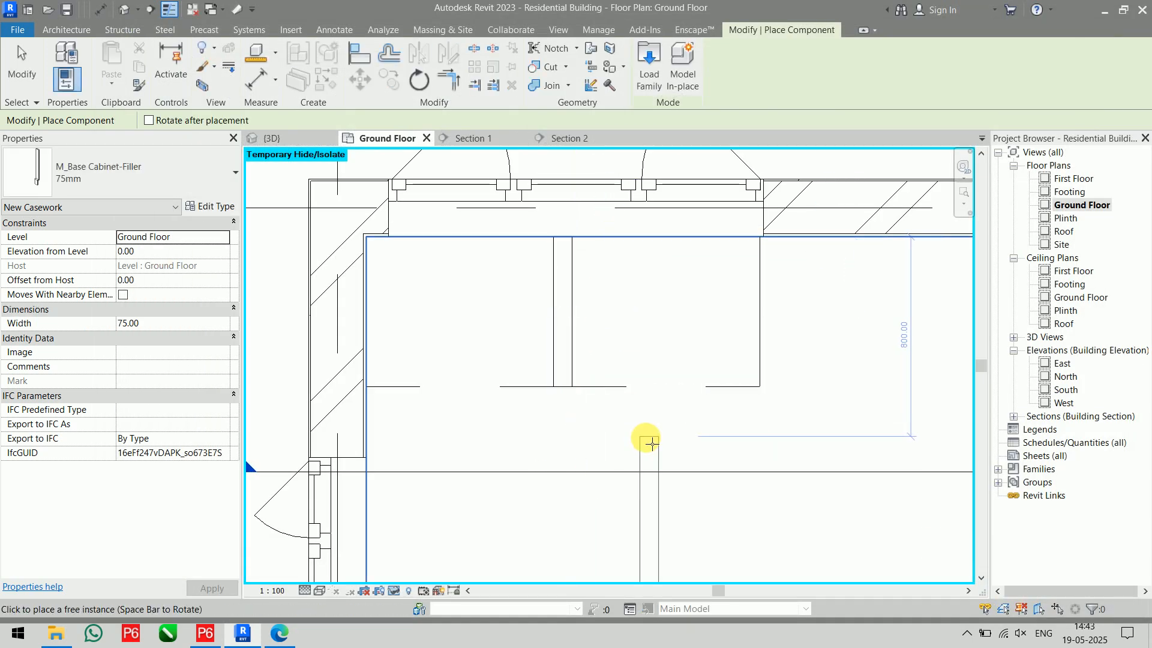
{"action": "key", "text": "Escape"}
{"action": "key", "text": "Escape"}
{"action": "left_click", "coordinate": [561, 389]}
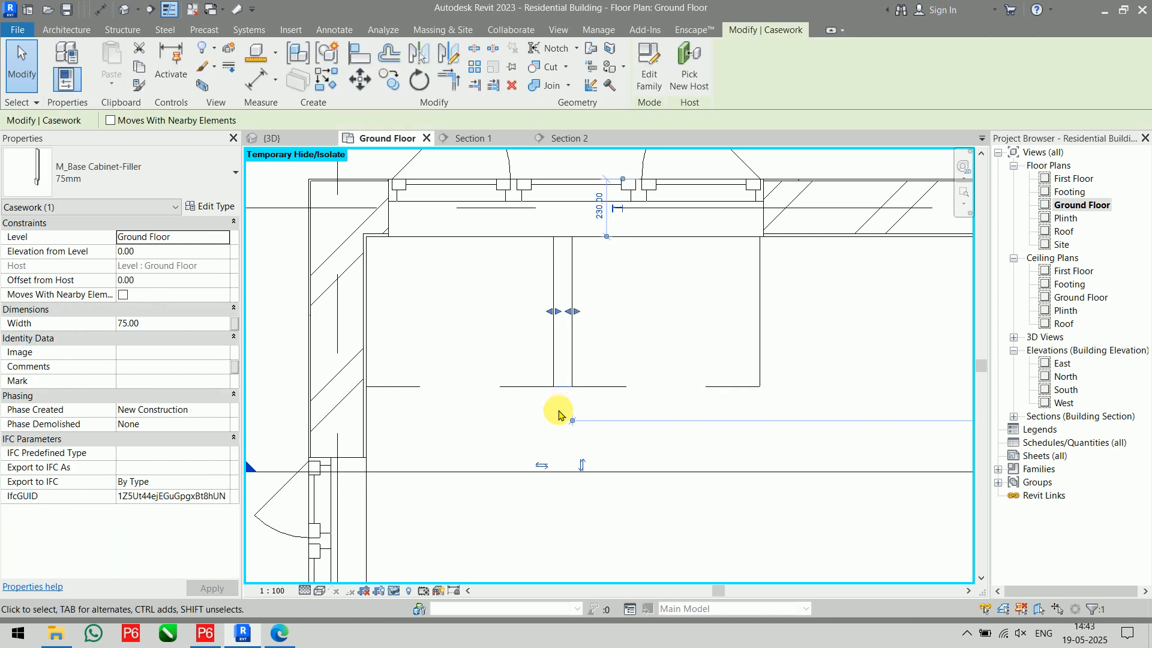
{"action": "left_click", "coordinate": [154, 324]}
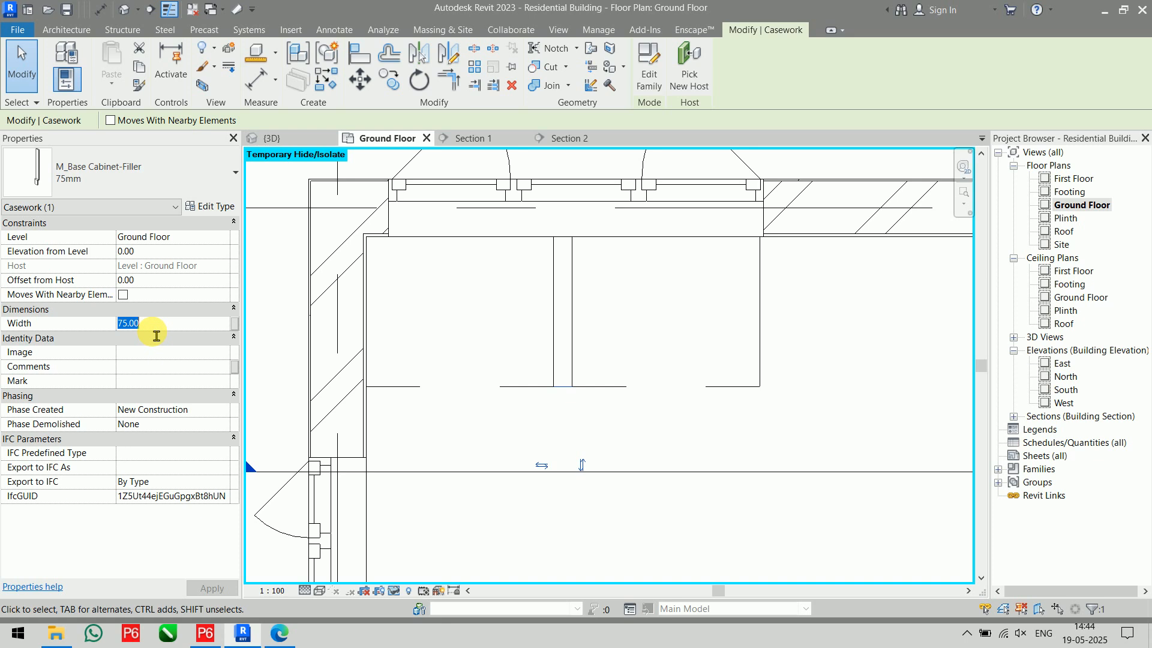
- In the Section 2 view, set the cabinet filler's elevation from level to 5
{"action": "left_click", "coordinate": [580, 144]}
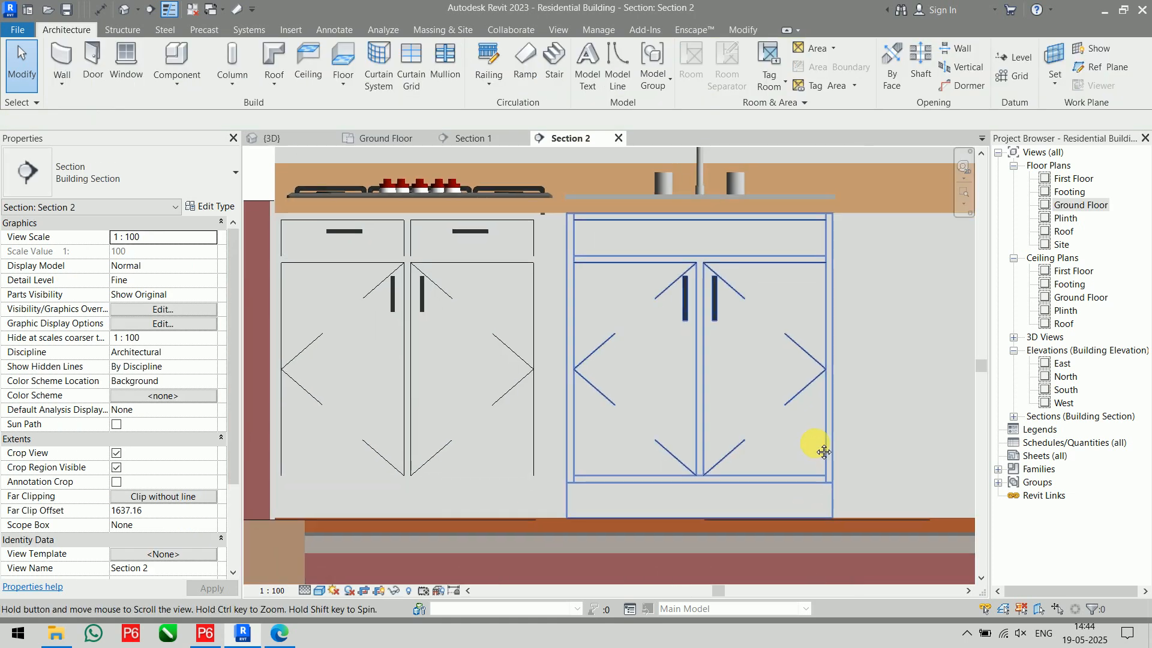
{"action": "middle_click_drag", "start_coordinate": [823, 451], "coordinate": [820, 445]}
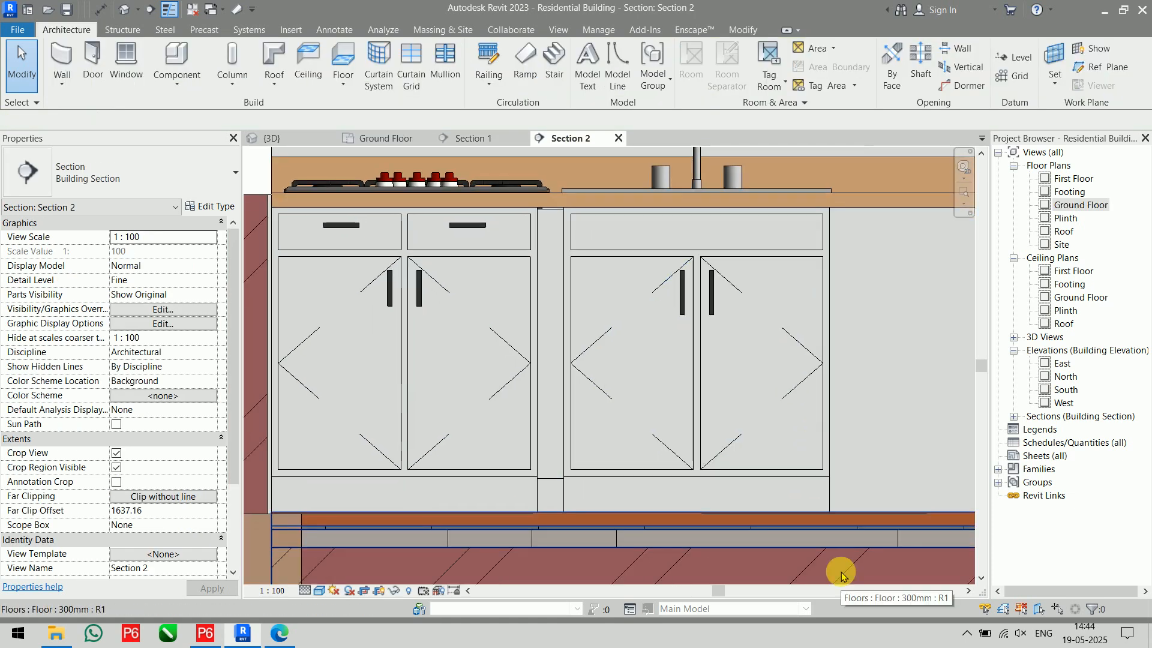
{"action": "scroll", "coordinate": [700, 514], "scroll_direction": "up", "scroll_amount": 4}
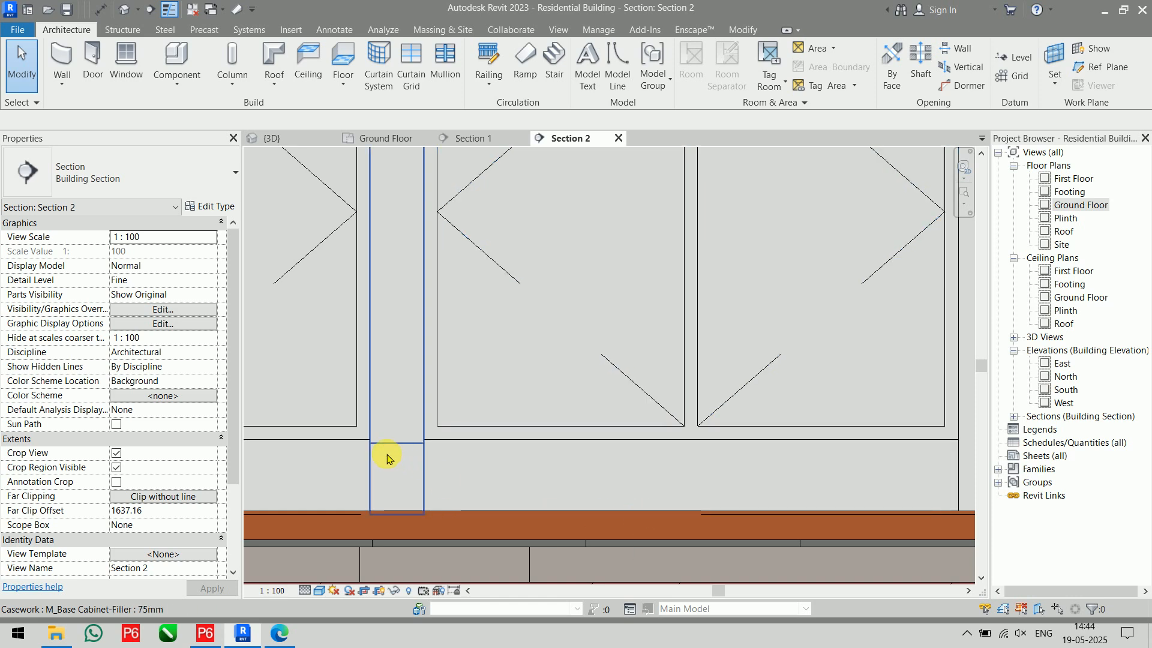
{"action": "left_click", "coordinate": [387, 458]}
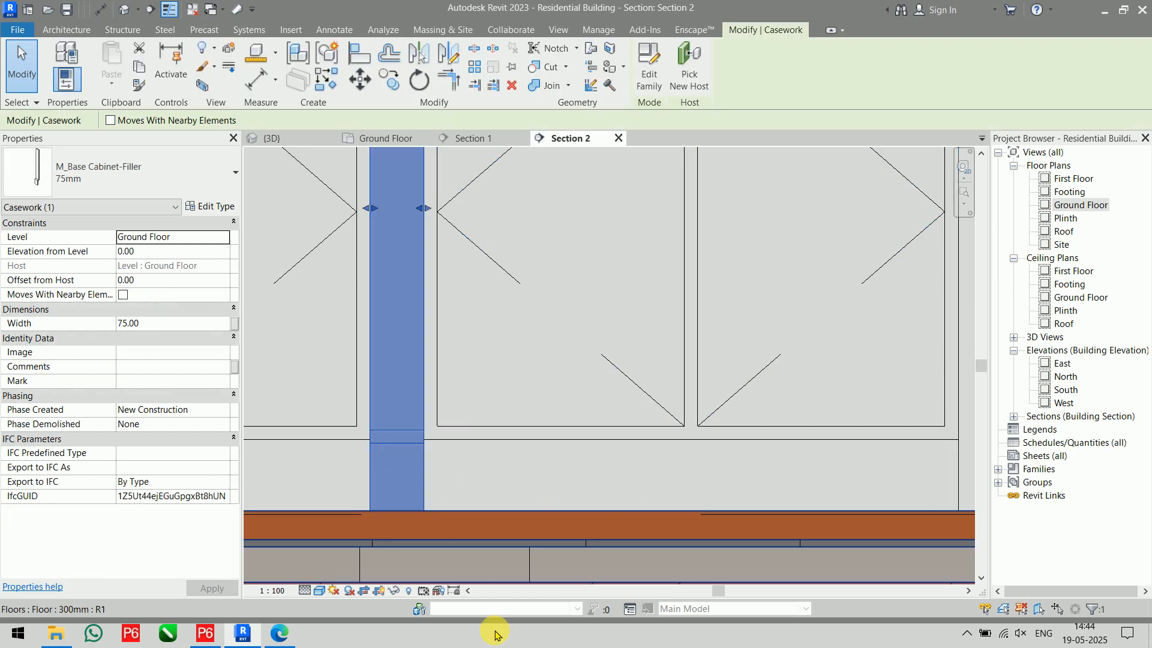
{"action": "left_click", "coordinate": [167, 253]}
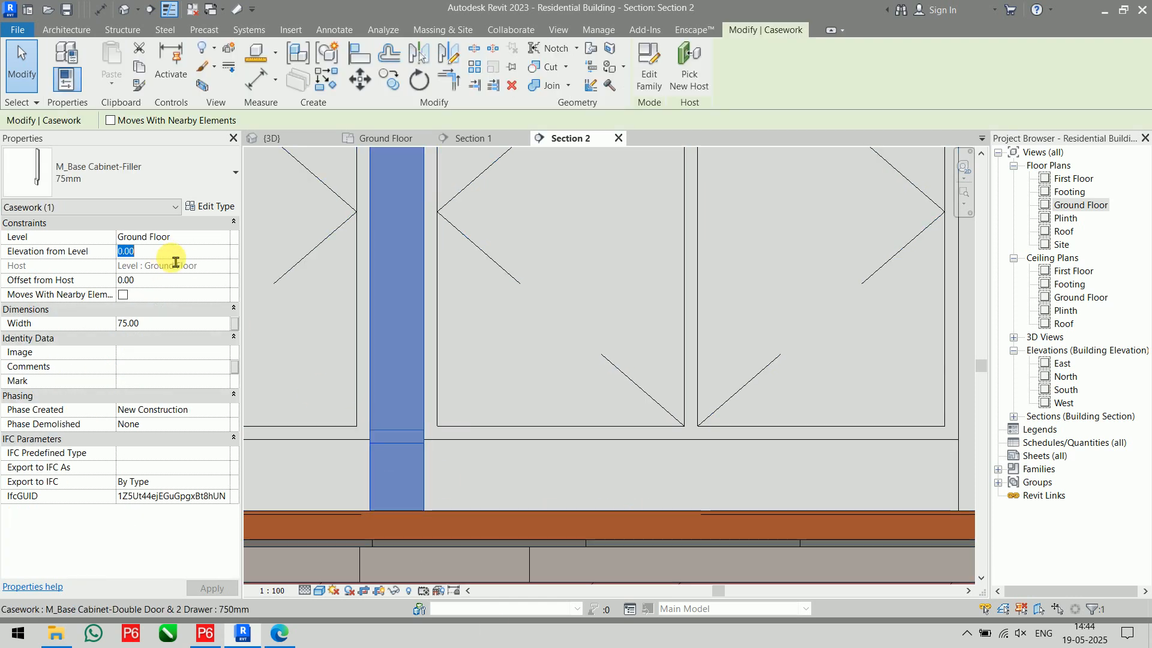
{"action": "key", "text": "Return"}
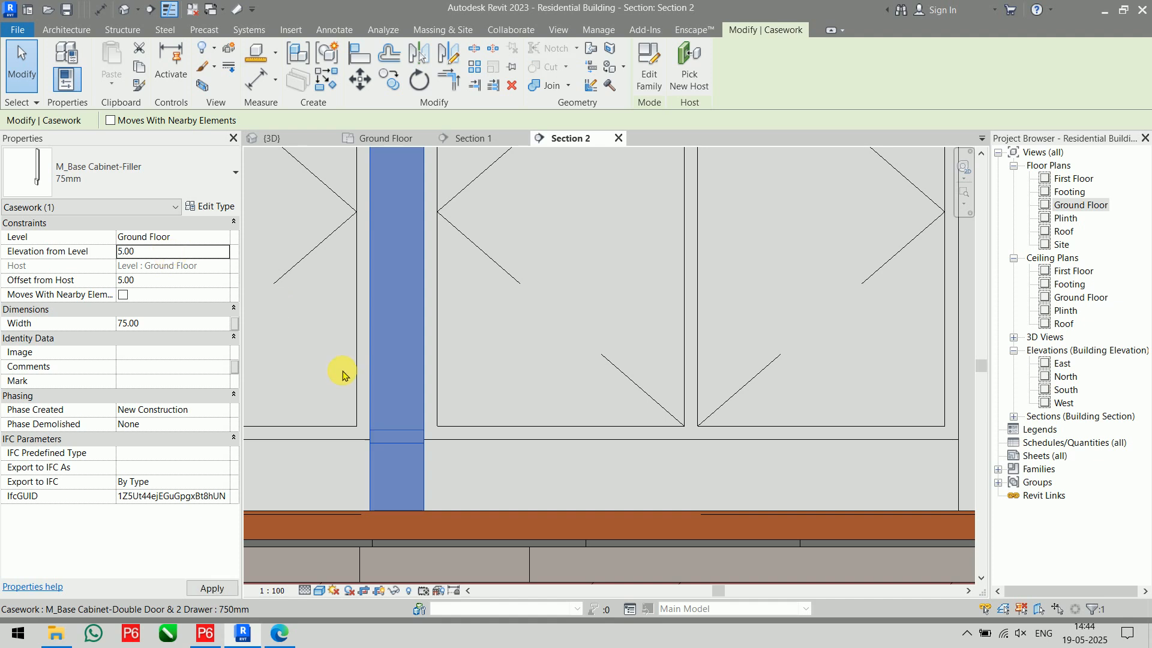
- Check the elevation values of the sink cabinet and the adjoining filler in the Section 2 view
{"action": "key", "text": "Escape"}
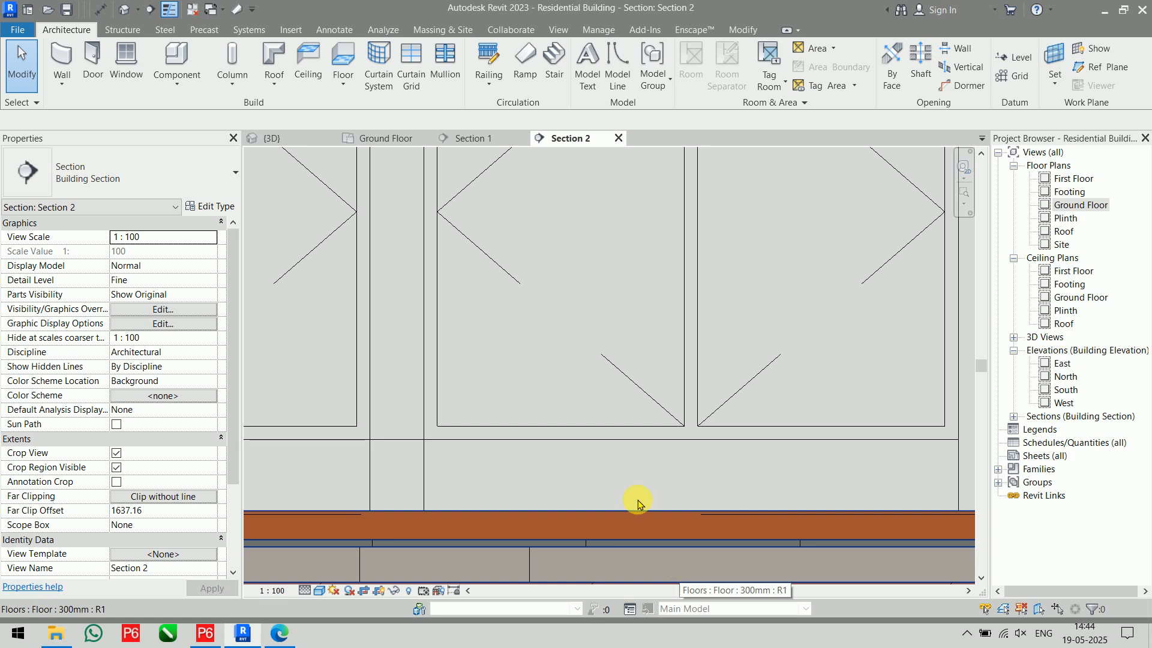
{"action": "left_click", "coordinate": [581, 404]}
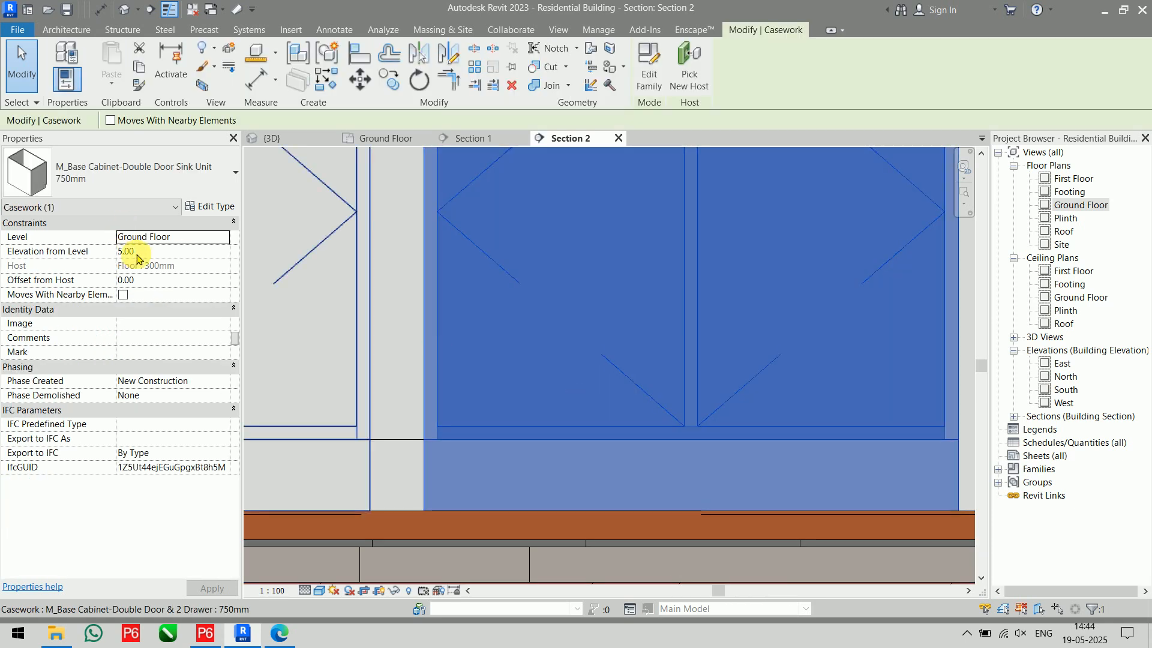
{"action": "key", "text": "Escape"}
{"action": "left_click", "coordinate": [394, 442]}
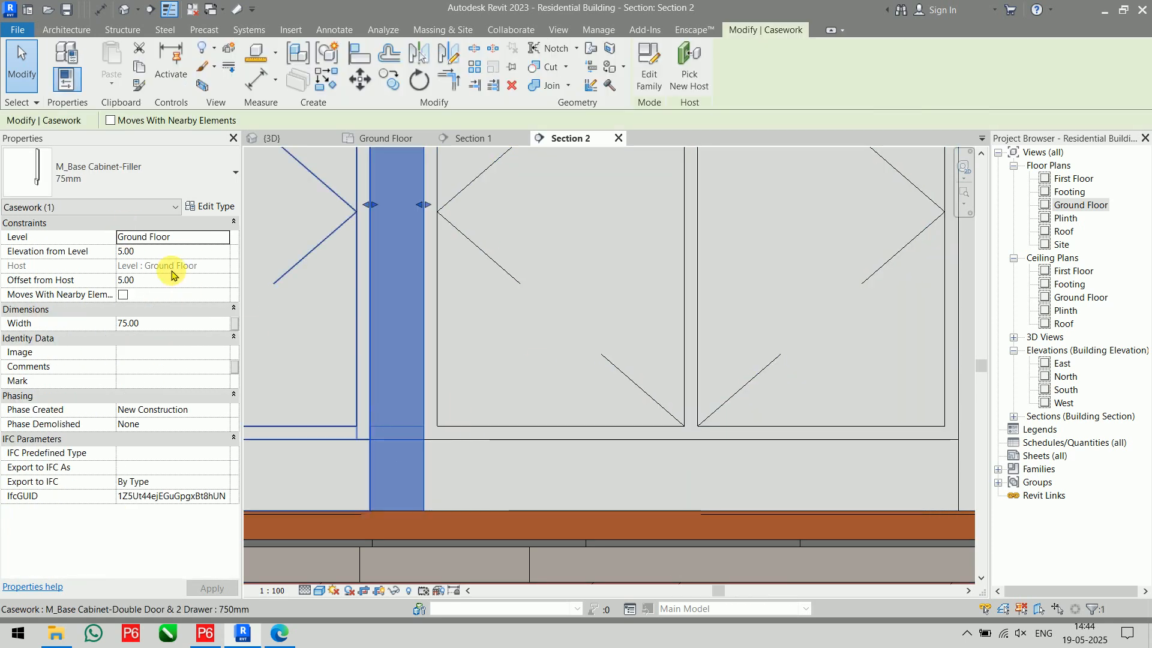
{"action": "key", "text": "Escape"}
{"action": "scroll", "coordinate": [504, 384], "scroll_direction": "down", "scroll_amount": 2}
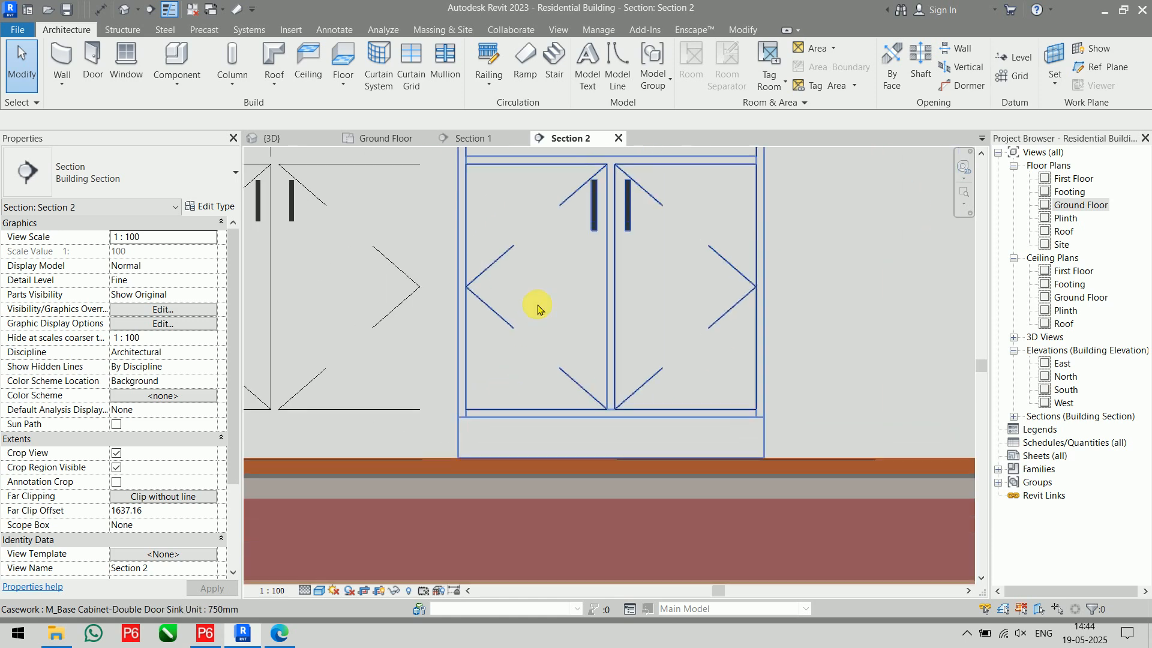
{"action": "scroll", "coordinate": [537, 308], "scroll_direction": "down", "scroll_amount": 3}
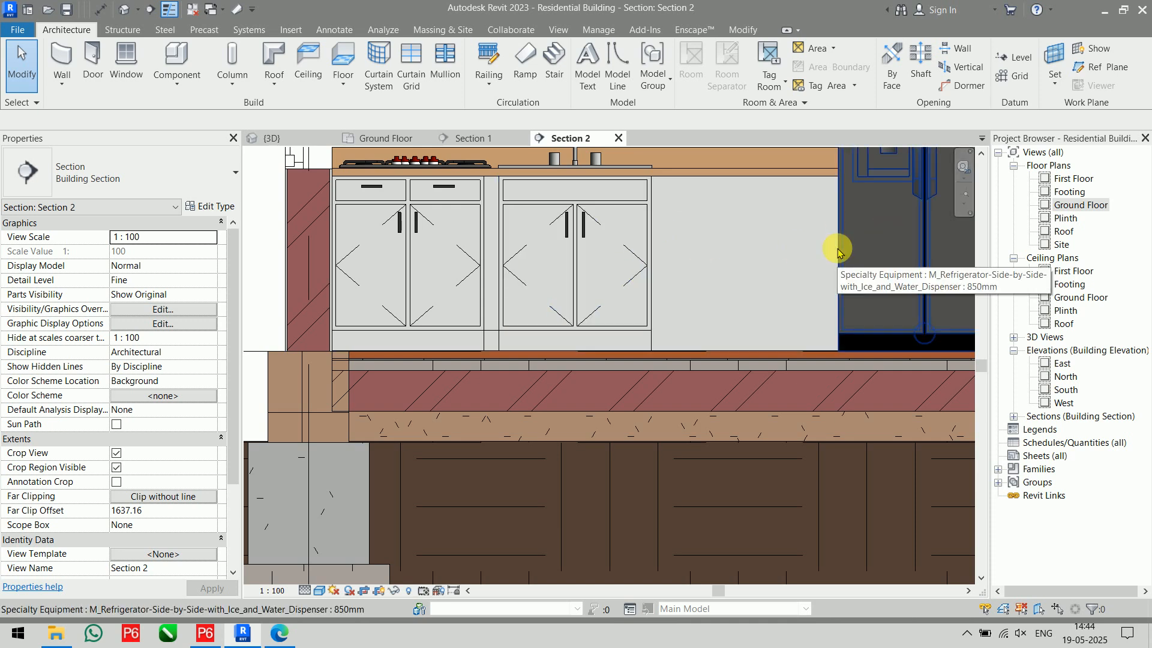
- In the Ground Floor plan, reset the temporary hide/isolate and switch the view to a shaded visual style
{"action": "left_click", "coordinate": [387, 138]}
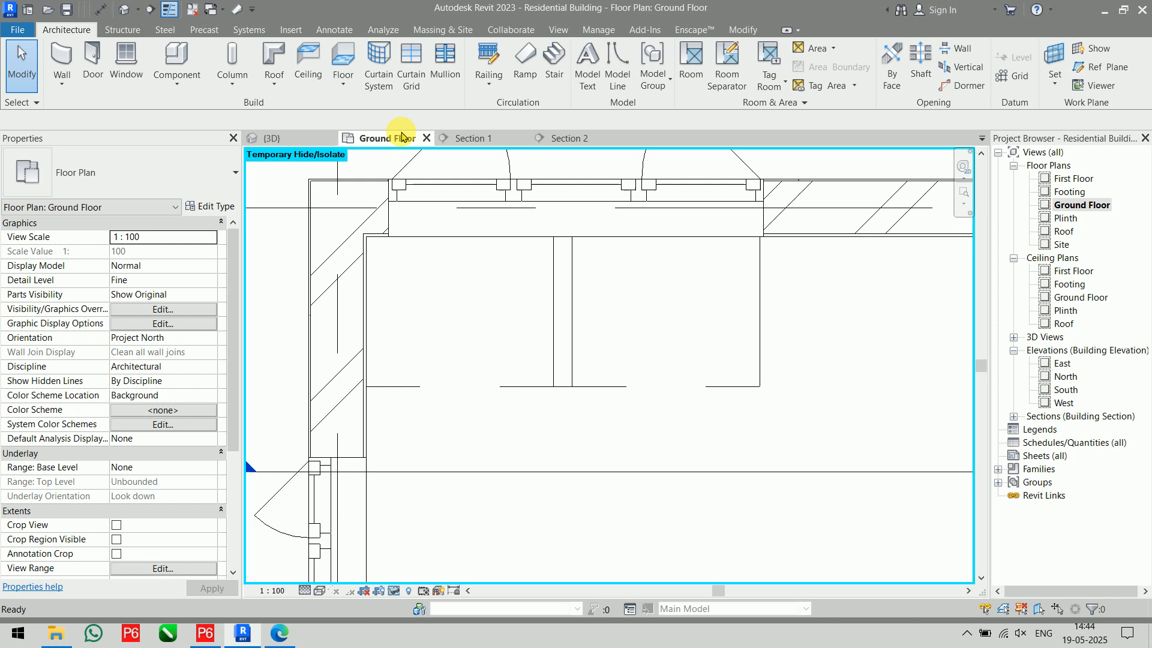
{"action": "scroll", "coordinate": [666, 450], "scroll_direction": "down", "scroll_amount": 3}
{"action": "middle_click_drag", "start_coordinate": [665, 450], "coordinate": [574, 353]}
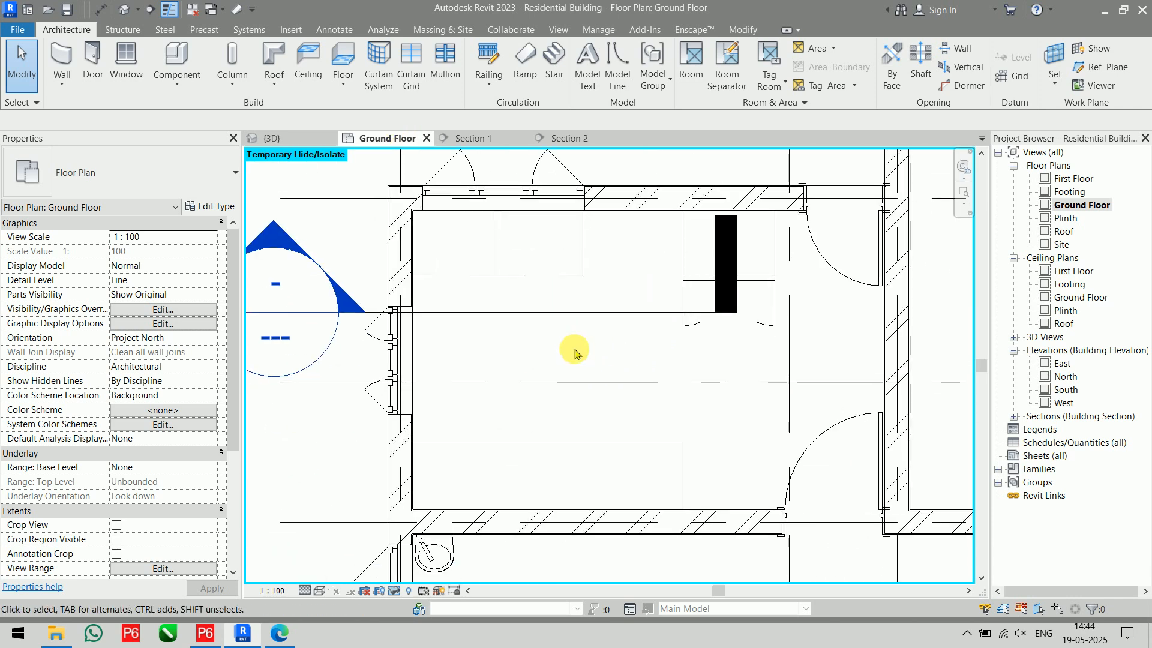
{"action": "key", "text": "h"}
{"action": "key", "text": "r"}
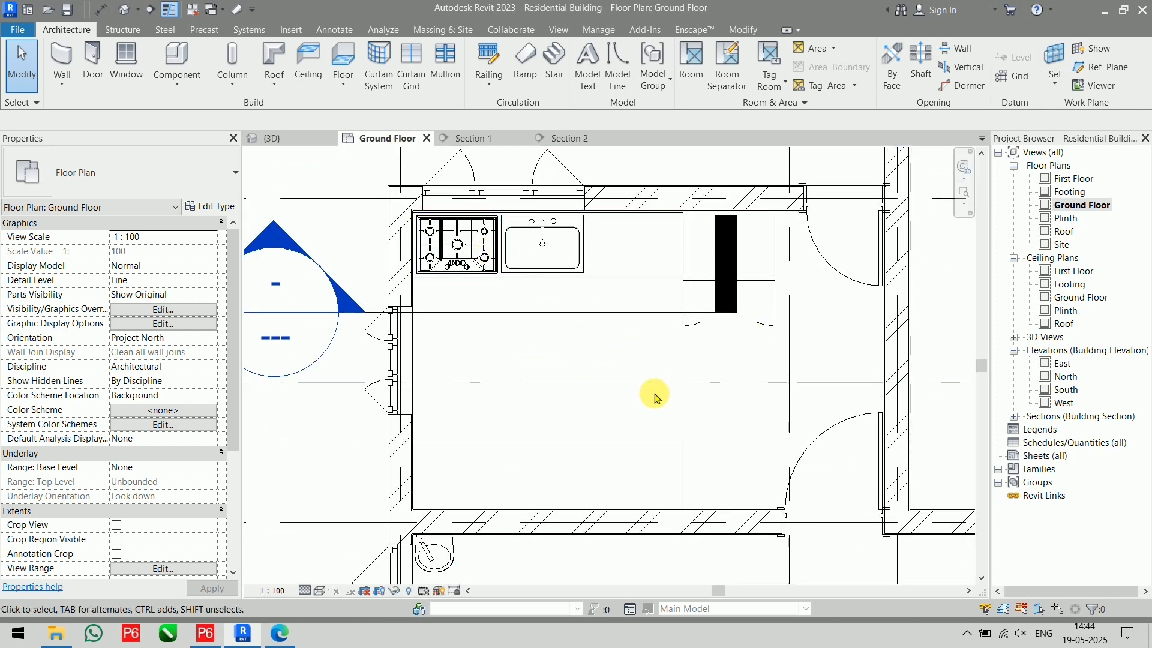
{"action": "middle_click_drag", "start_coordinate": [669, 460], "coordinate": [612, 348]}
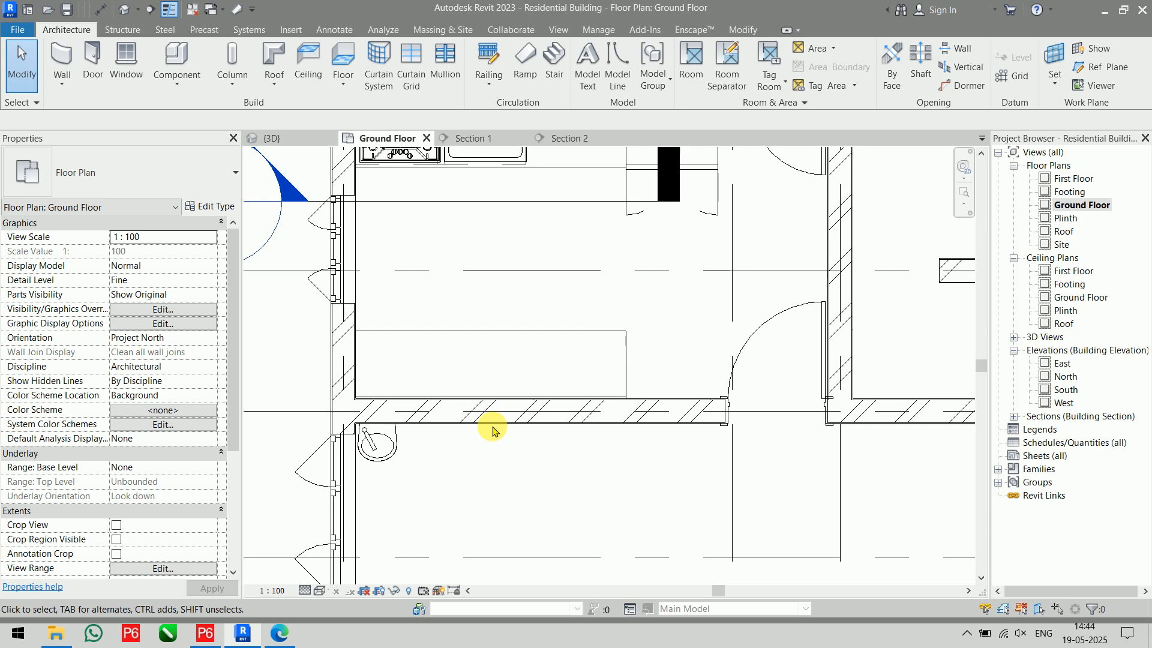
{"action": "left_click", "coordinate": [305, 591]}
{"action": "left_click", "coordinate": [337, 542]}
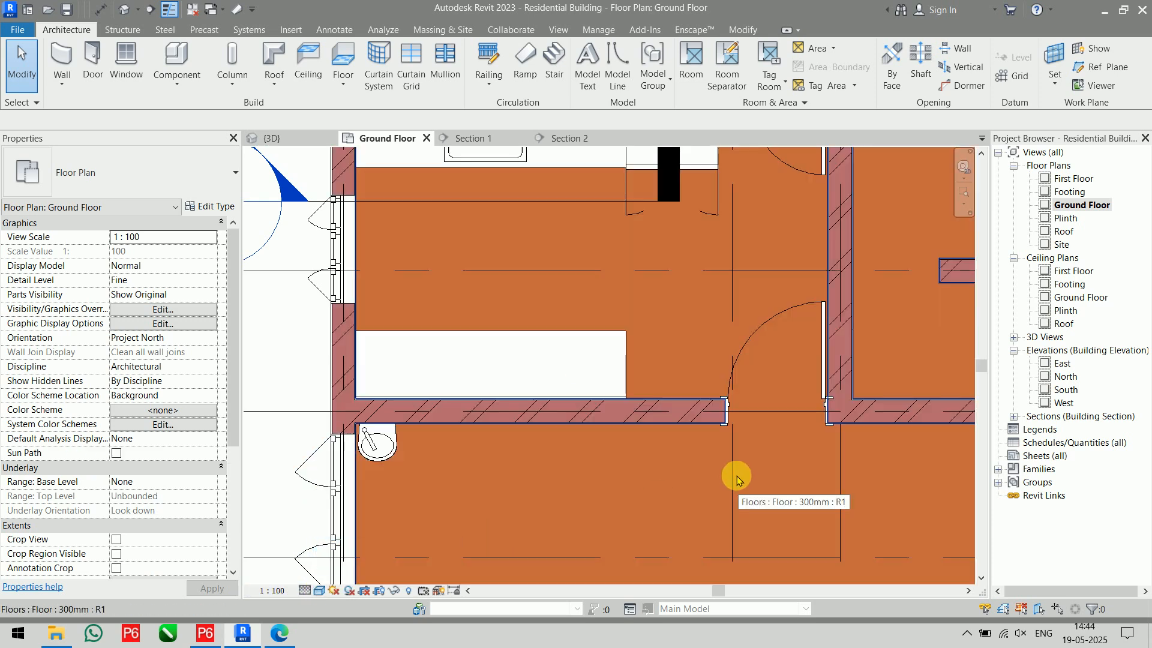
- Select the countertop opposite the sink counter and trace its stepped front edge on the workbook plan in Edge before returning to Revit
{"action": "left_click", "coordinate": [514, 357]}
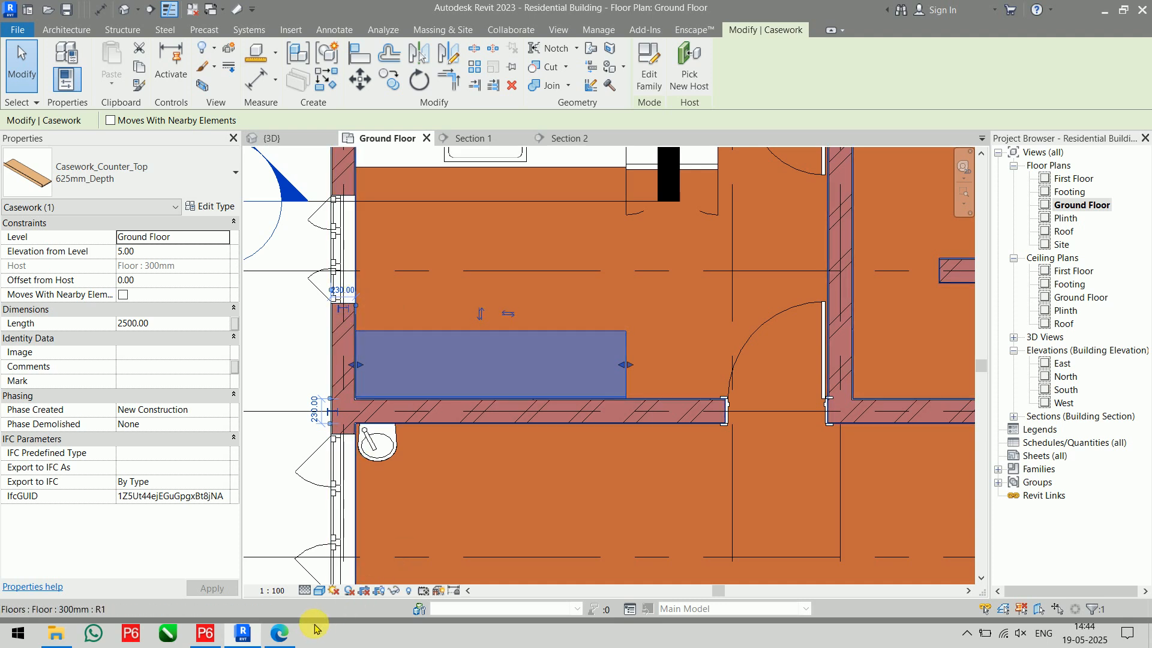
{"action": "left_click", "coordinate": [293, 636]}
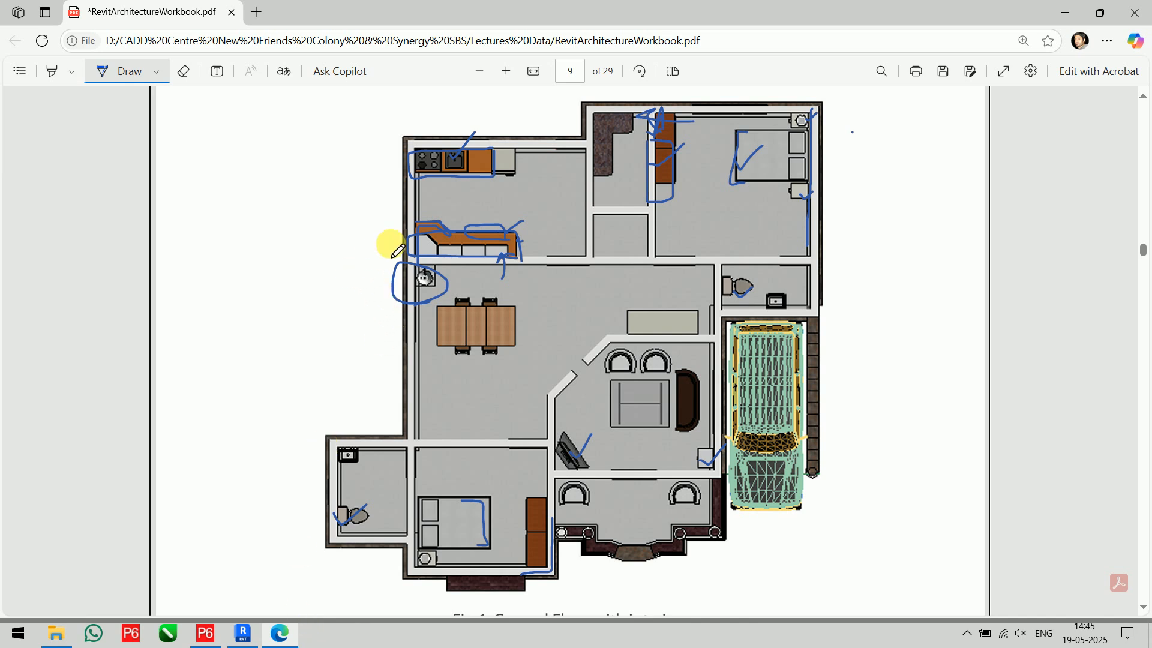
{"action": "left_click_drag", "start_coordinate": [423, 225], "coordinate": [522, 238]}
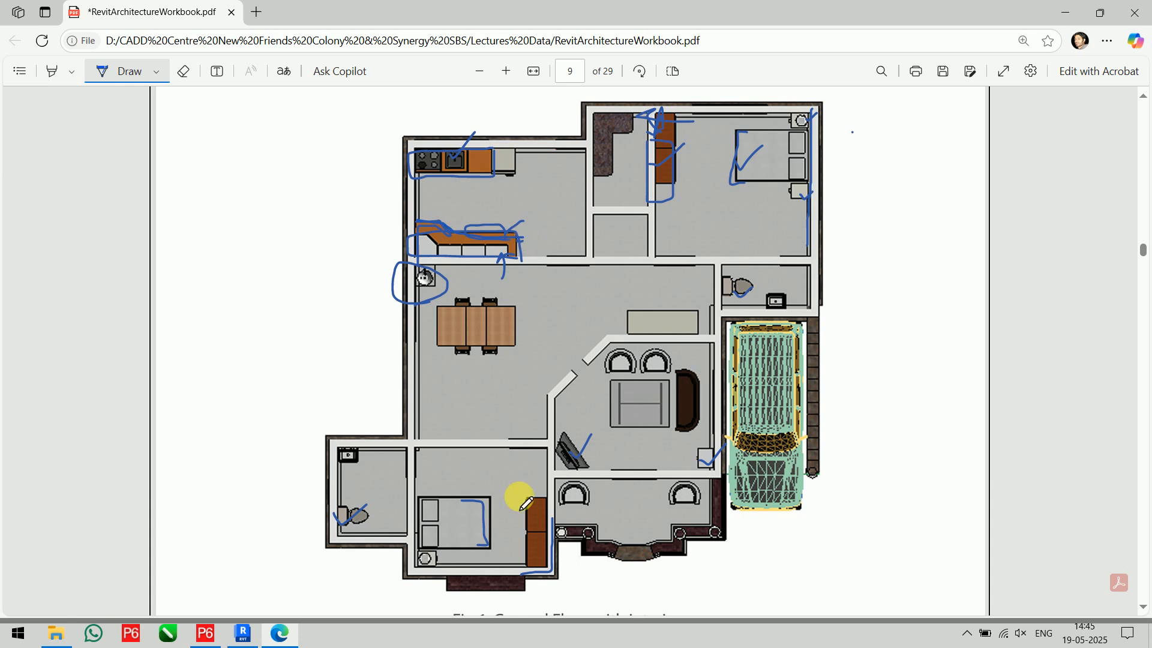
{"action": "left_click", "coordinate": [255, 633]}
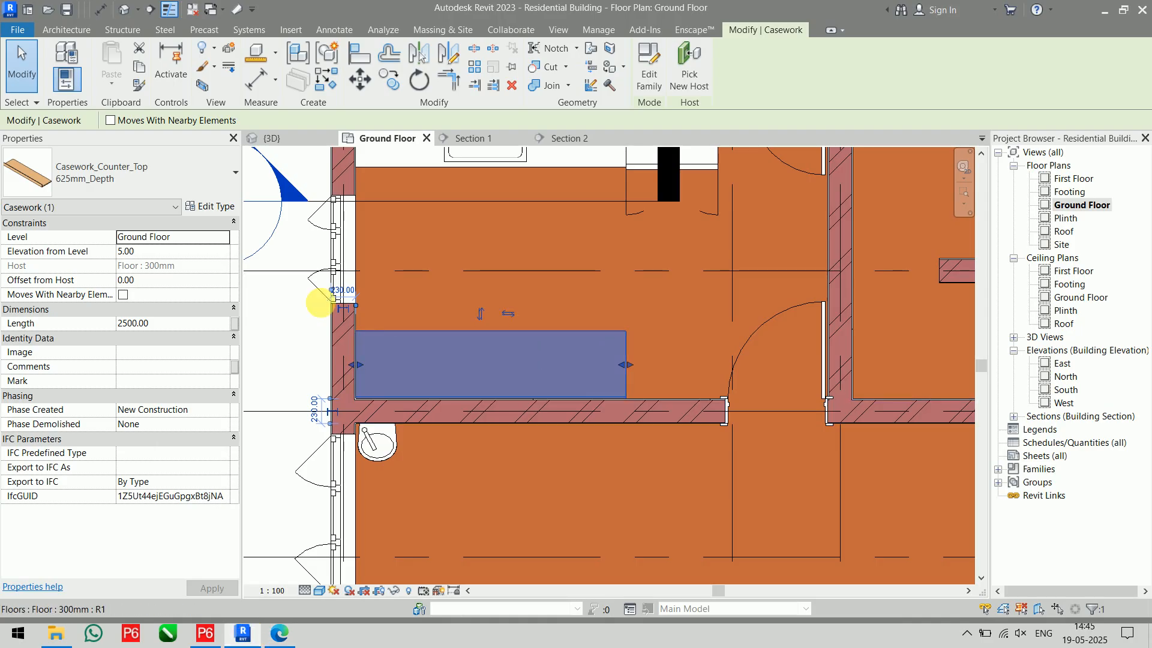
- Open the selected Casework_Counter_Top family for editing and display its Ground floor plan
{"action": "left_click", "coordinate": [298, 321]}
{"action": "left_click", "coordinate": [473, 343]}
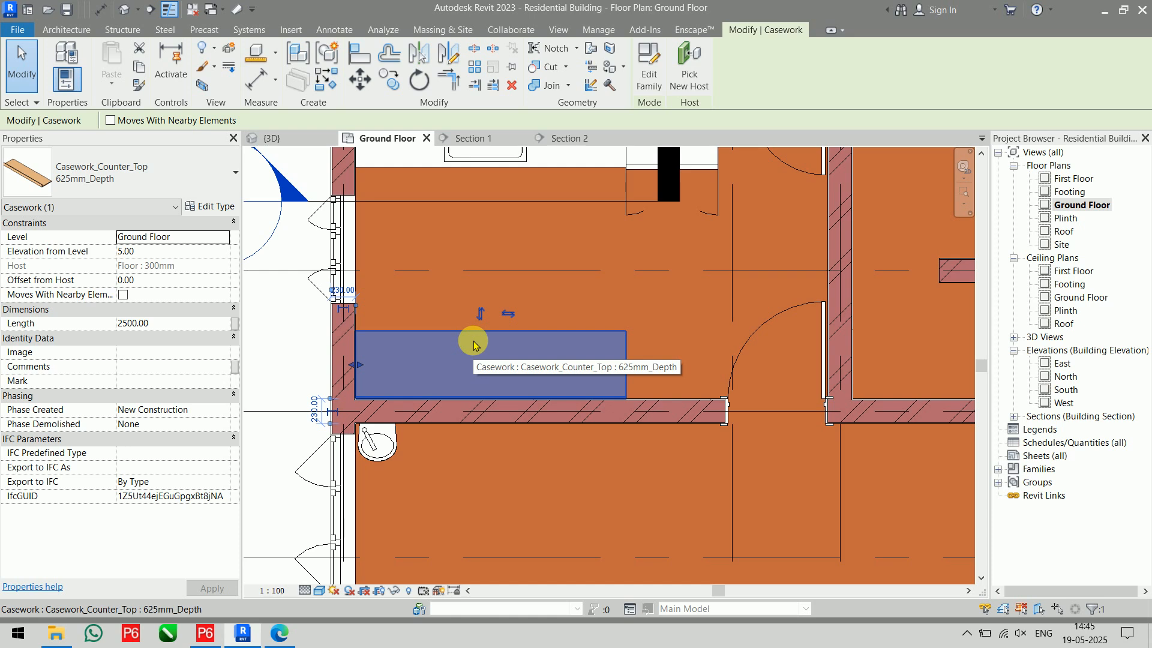
{"action": "left_click", "coordinate": [649, 66]}
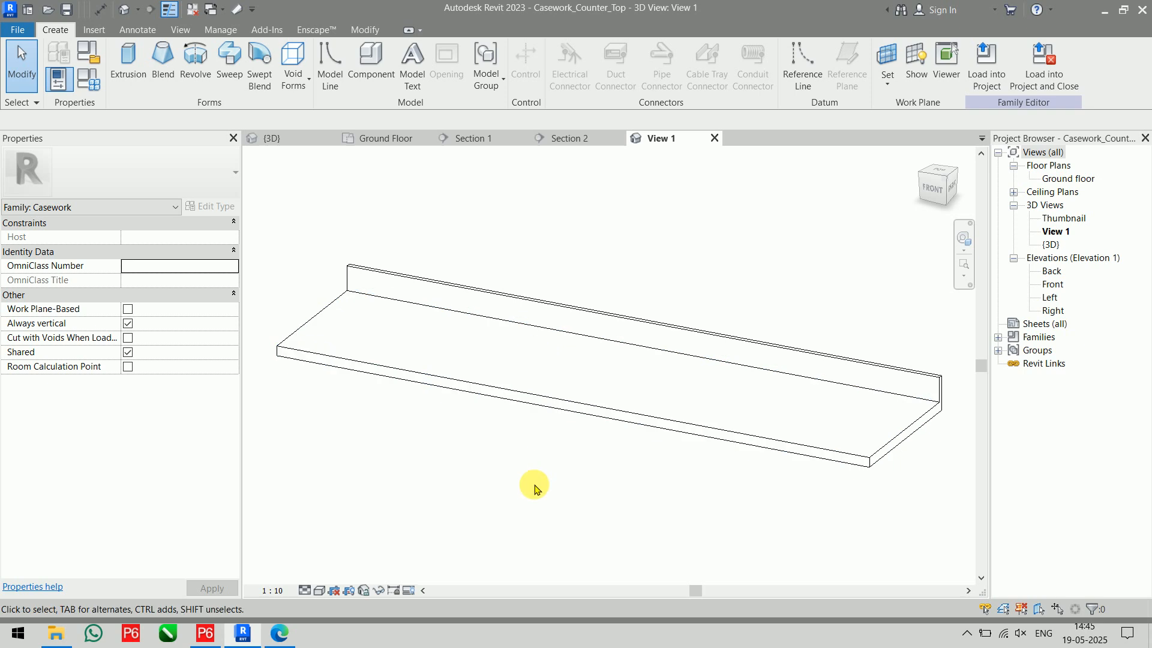
{"action": "double_click", "coordinate": [1061, 178]}
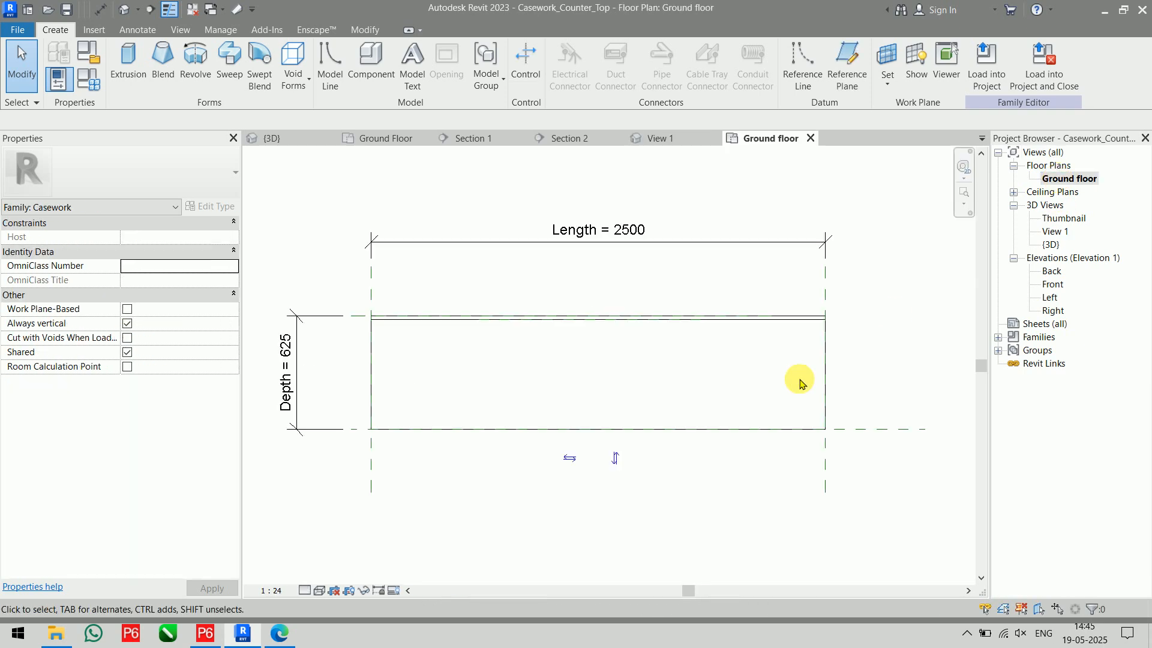
- Edit the masking region's boundary, sketching a 45° line about 250 mm long off the front edge and a 423 mm horizontal line to the end reference plane
{"action": "left_click", "coordinate": [743, 428]}
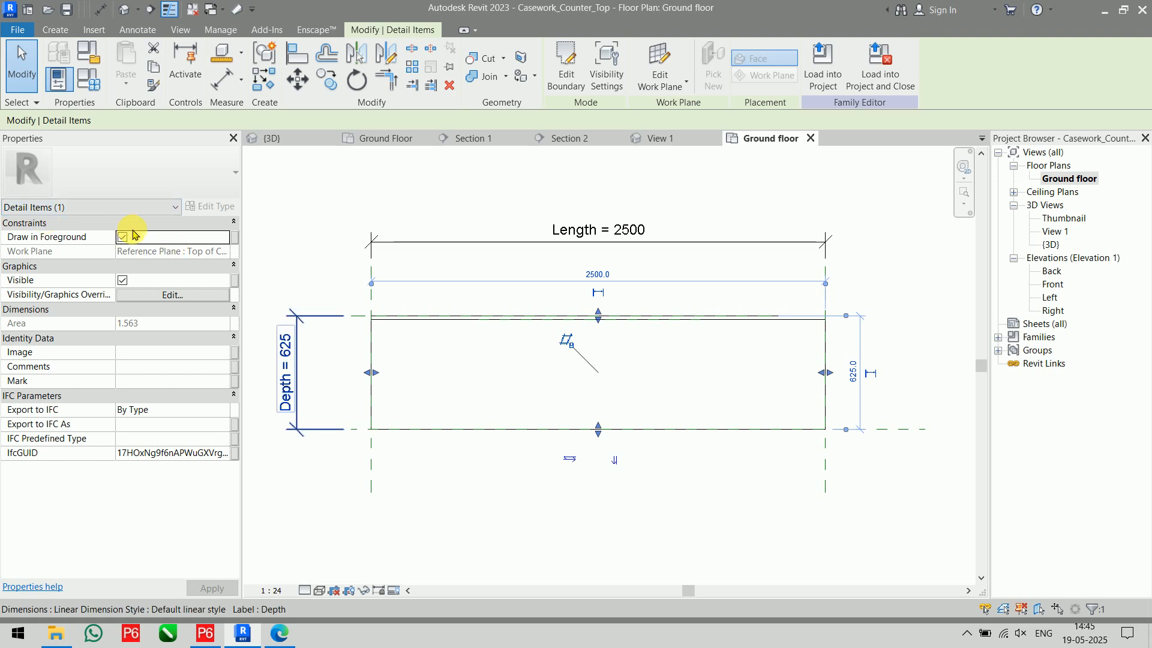
{"action": "left_click", "coordinate": [562, 78]}
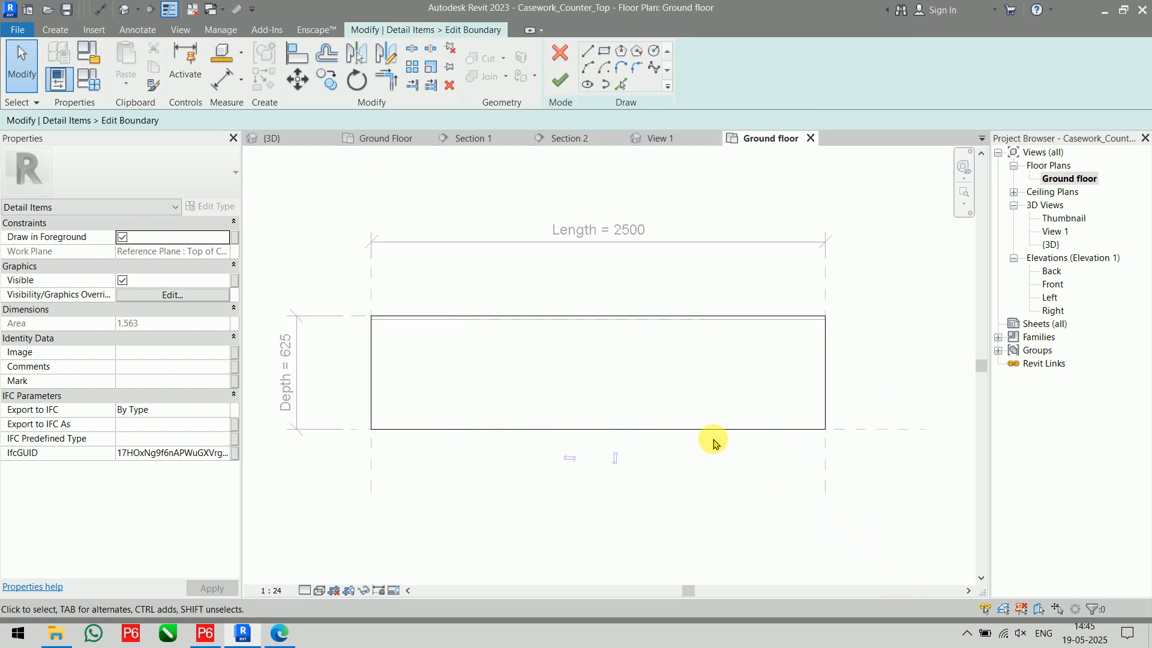
{"action": "mouse_move", "coordinate": [712, 442]}
{"action": "middle_mouse_down"}
{"action": "mouse_move", "coordinate": [579, 414]}
{"action": "mouse_move", "coordinate": [666, 424]}
{"action": "middle_mouse_up"}
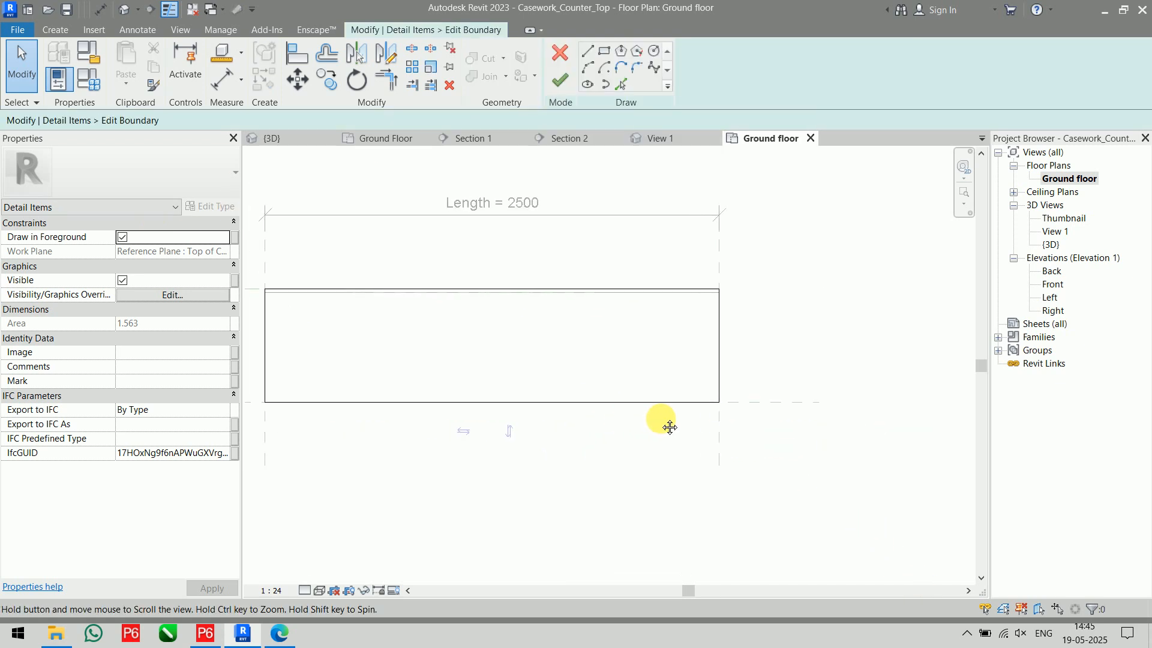
{"action": "left_click", "coordinate": [588, 52]}
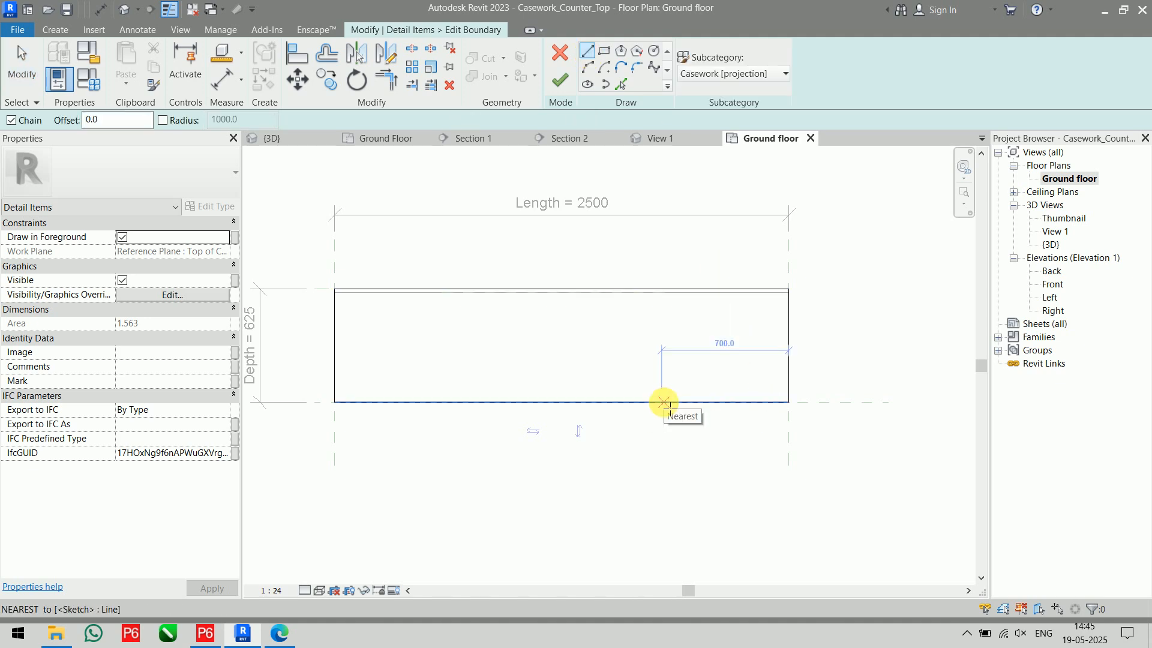
{"action": "left_click", "coordinate": [677, 402]}
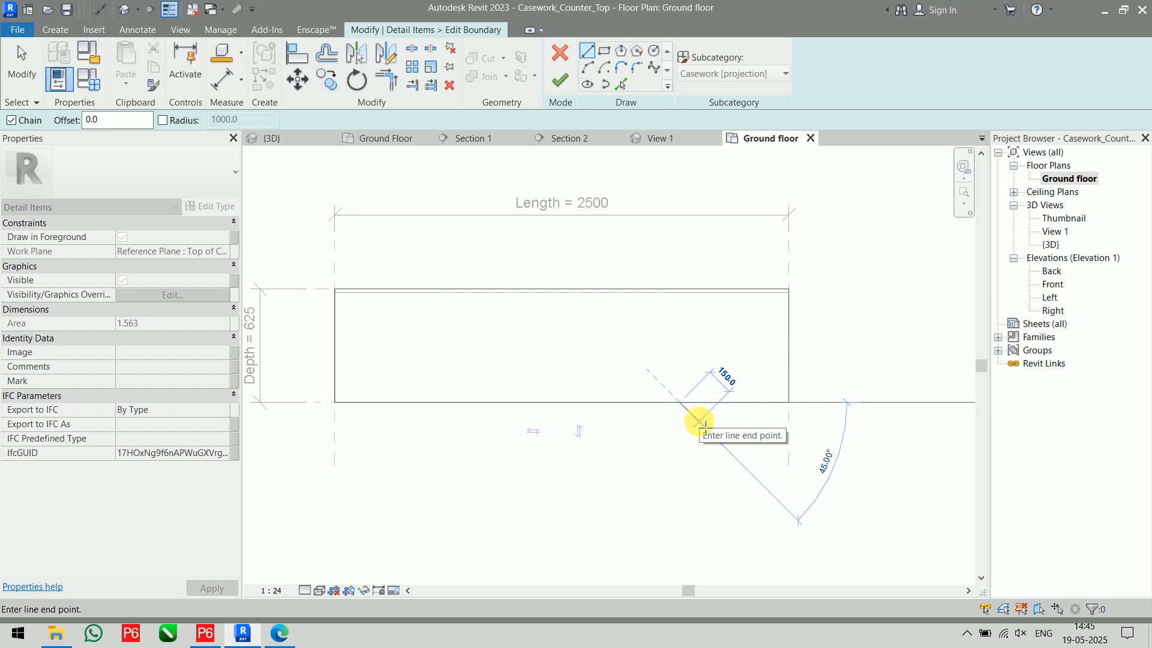
{"action": "left_click", "coordinate": [699, 422]}
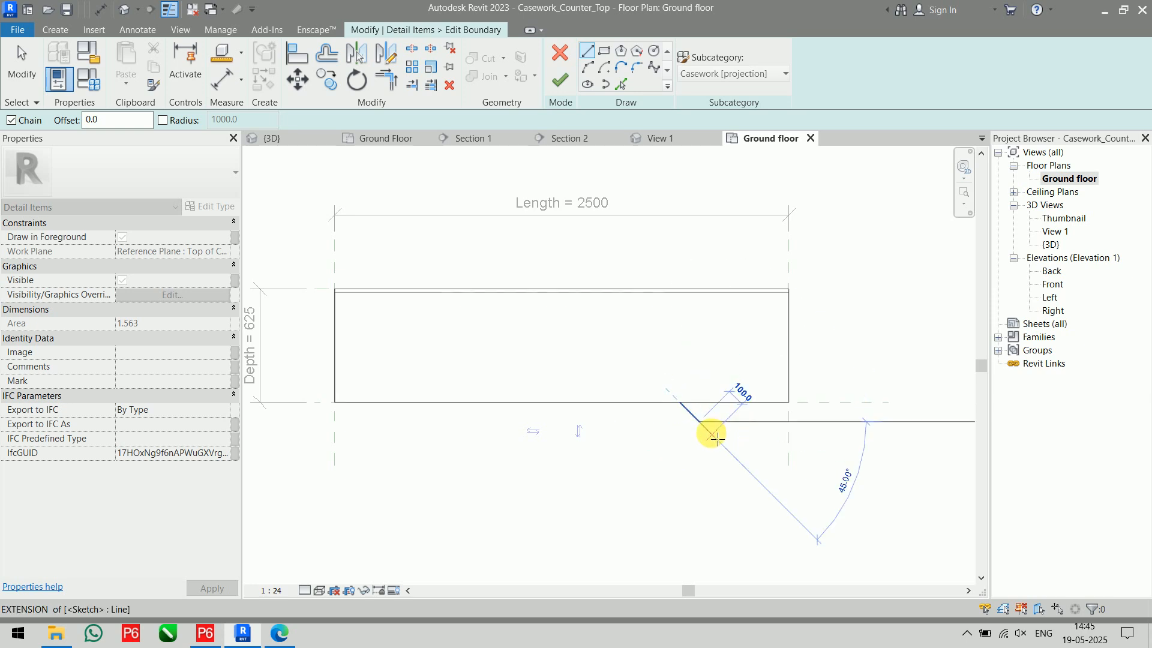
{"action": "left_click", "coordinate": [713, 434]}
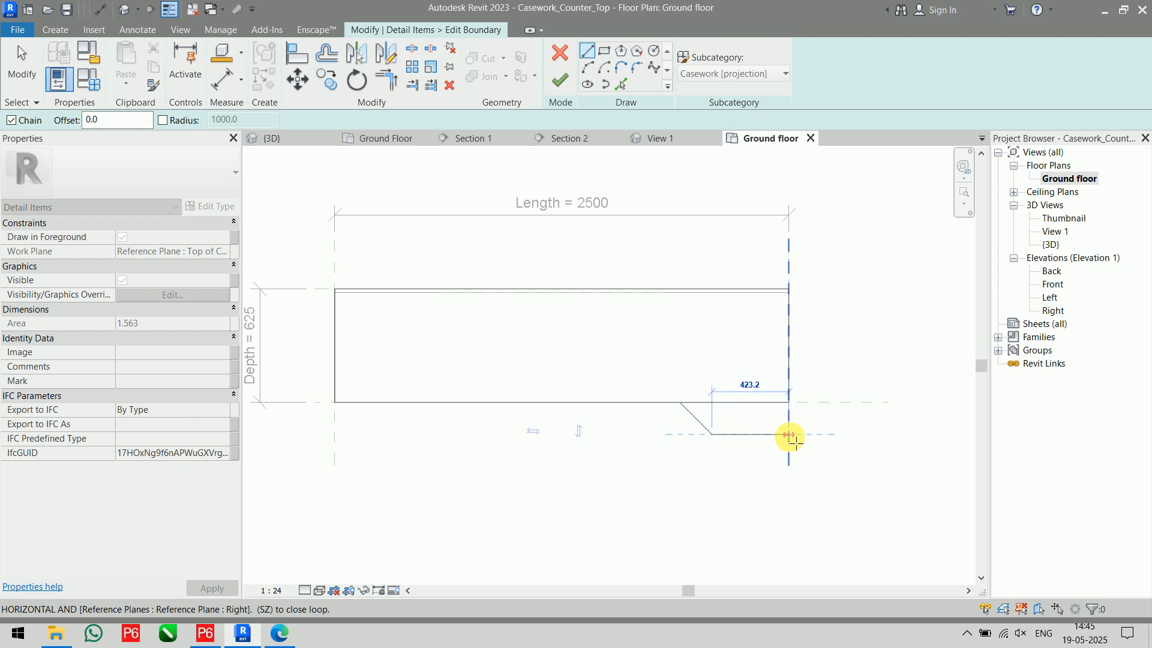
{"action": "left_click", "coordinate": [788, 434]}
{"action": "key", "text": "Escape"}
{"action": "key", "text": "Escape"}
{"action": "scroll", "coordinate": [728, 442], "scroll_direction": "up", "scroll_amount": 5}
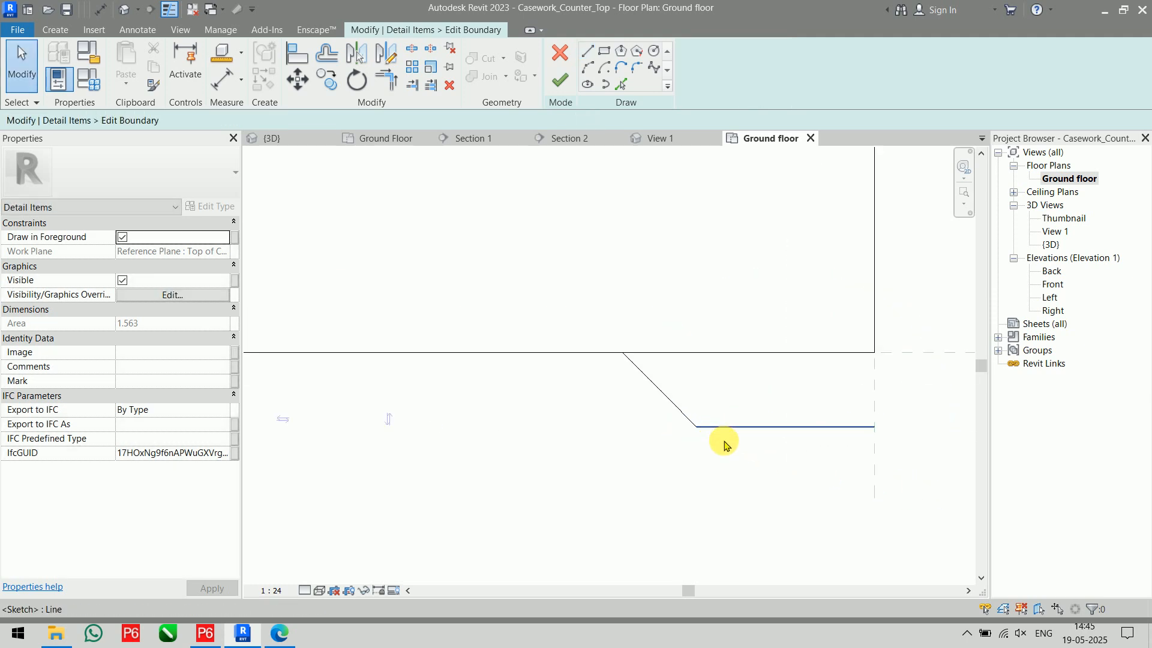
- Delete the outer segment of the diagonal, then trim the remaining one to the new horizontal line and the countertop's front edge
{"action": "left_click", "coordinate": [663, 398]}
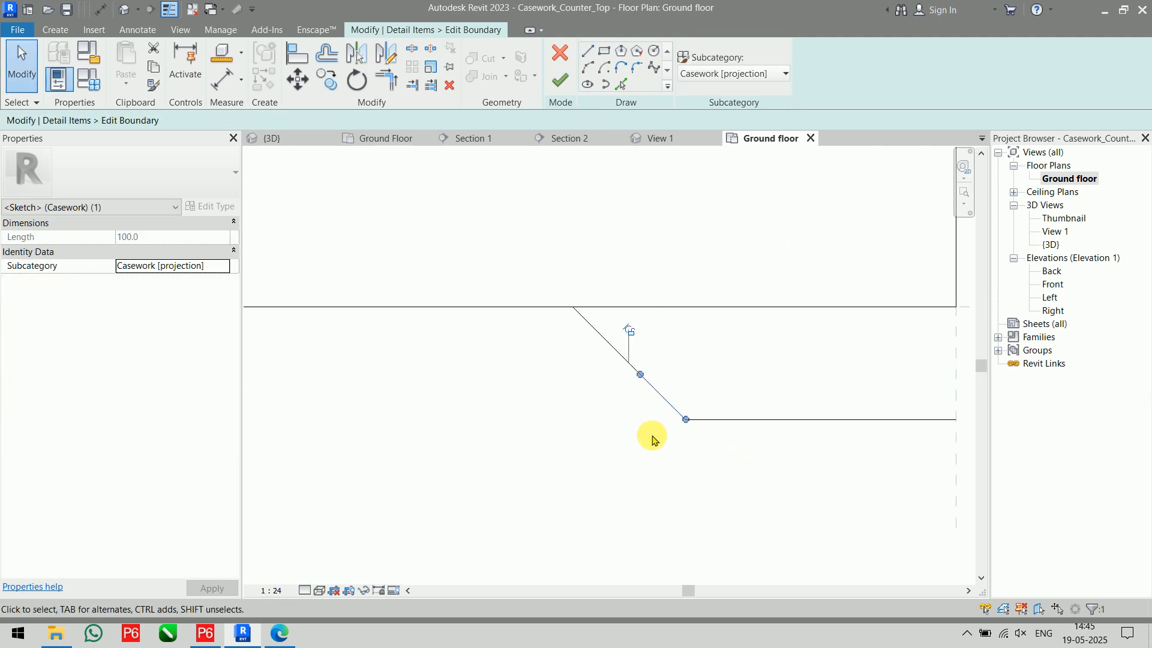
{"action": "key", "text": "Delete"}
{"action": "key", "text": "t"}
{"action": "key", "text": "r"}
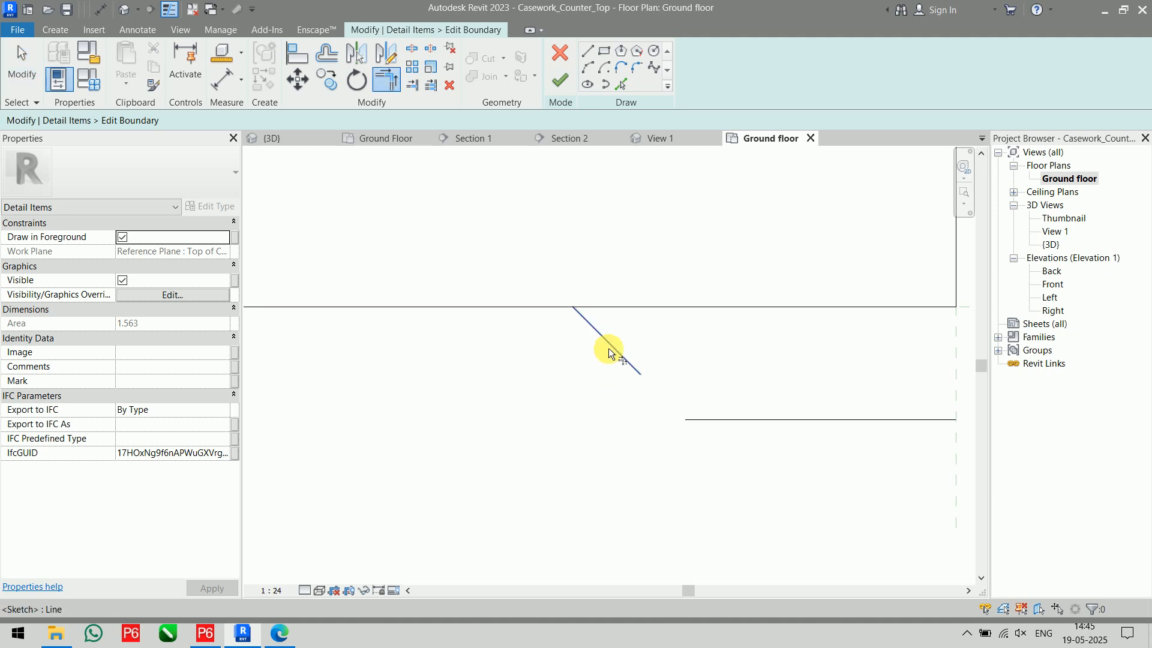
{"action": "left_click", "coordinate": [609, 353]}
{"action": "left_click", "coordinate": [727, 420]}
{"action": "left_click", "coordinate": [591, 306]}
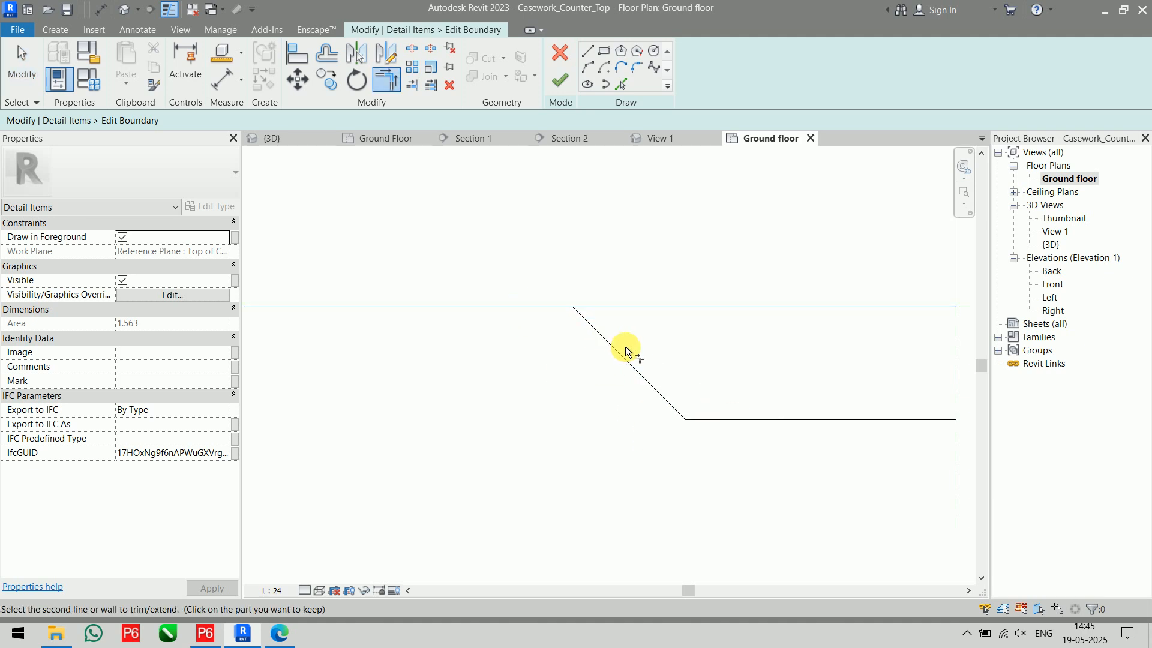
{"action": "left_click", "coordinate": [636, 371]}
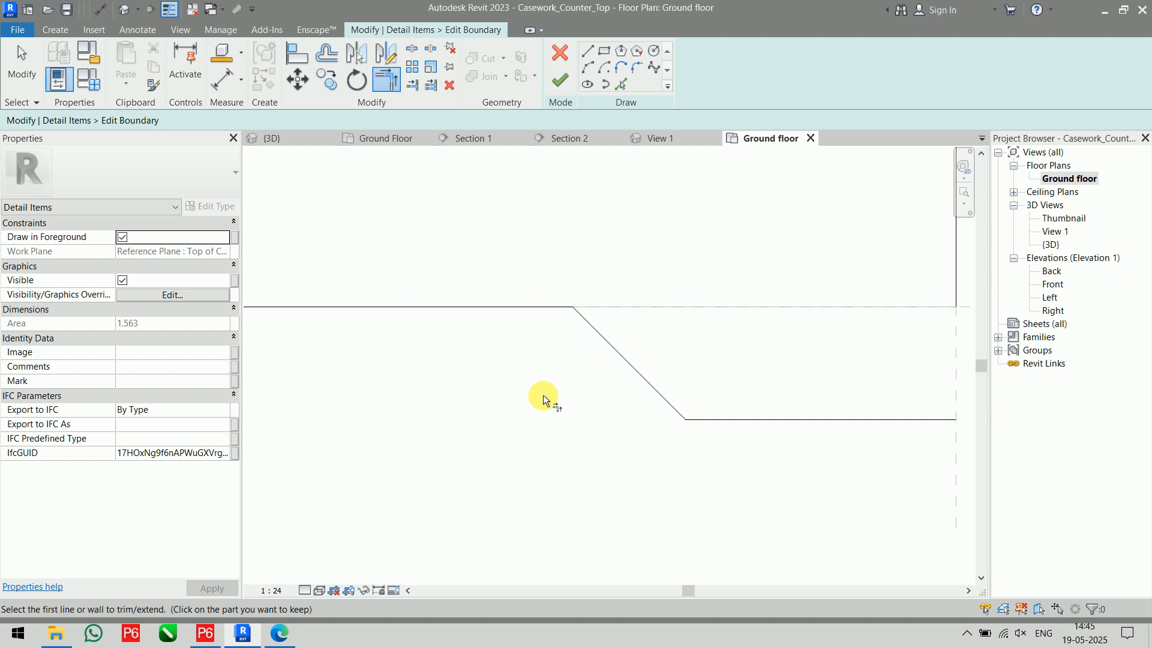
- Extend the countertop's end edge to meet the new horizontal line and finish the masking region boundary
{"action": "scroll", "coordinate": [725, 406], "scroll_direction": "down", "scroll_amount": 2}
{"action": "middle_click_drag", "start_coordinate": [747, 407], "coordinate": [691, 430]}
{"action": "left_click", "coordinate": [824, 304]}
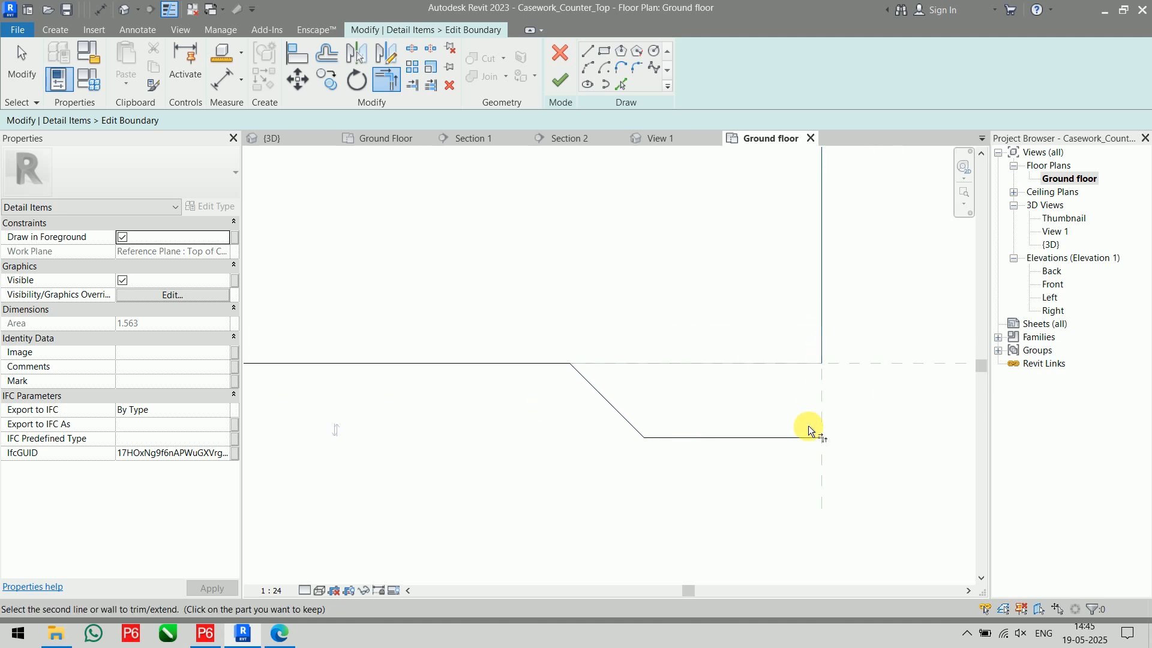
{"action": "left_click", "coordinate": [807, 437]}
{"action": "scroll", "coordinate": [802, 474], "scroll_direction": "down", "scroll_amount": 3}
{"action": "mouse_move", "coordinate": [797, 504]}
{"action": "middle_mouse_down"}
{"action": "mouse_move", "coordinate": [842, 449]}
{"action": "mouse_move", "coordinate": [849, 458]}
{"action": "middle_mouse_up"}
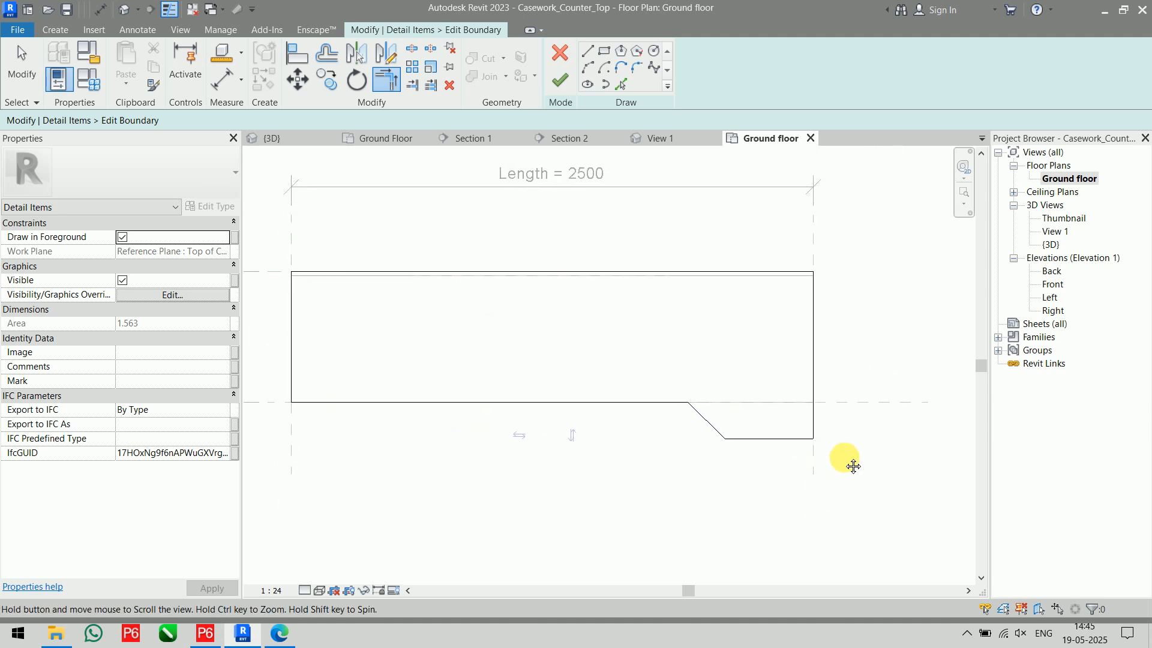
{"action": "left_click", "coordinate": [560, 80]}
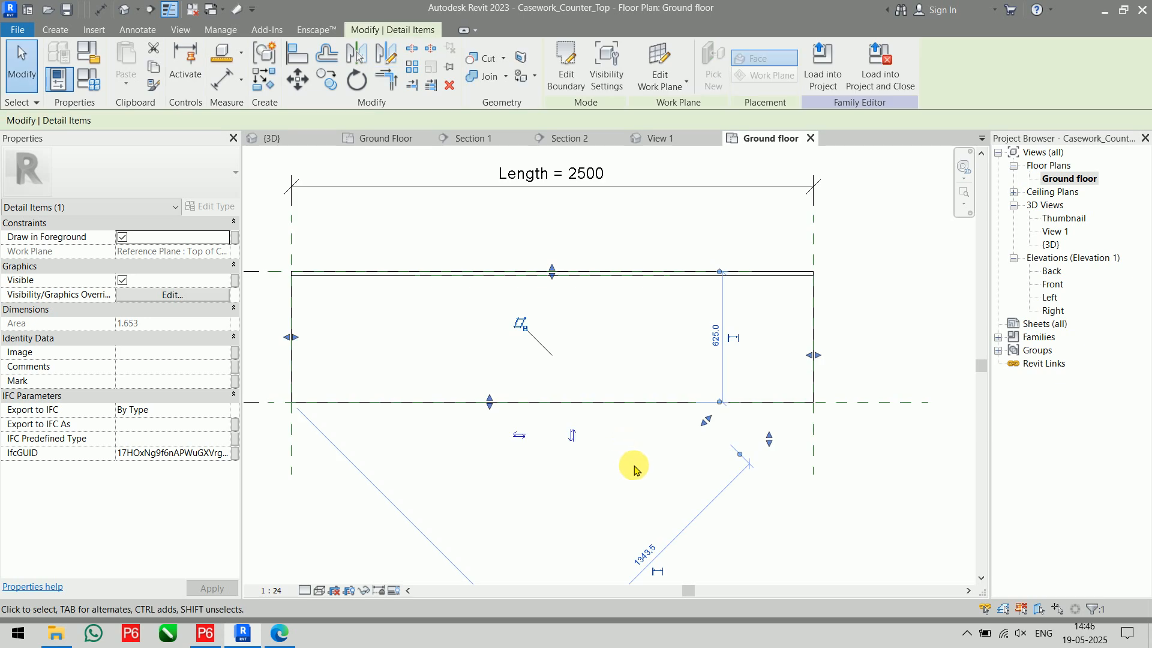
{"action": "left_click", "coordinate": [838, 503]}
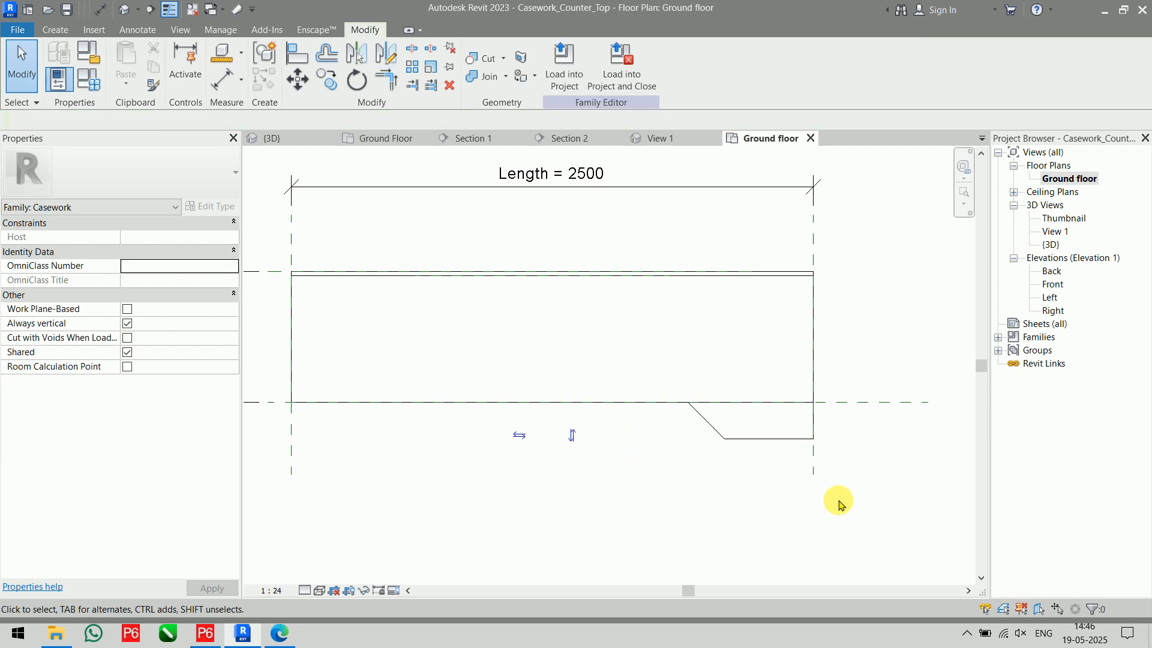
- Inspect the countertop plan's edges to distinguish the masking region from the separate symbolic lines
{"action": "left_click", "coordinate": [752, 400]}
{"action": "left_click", "coordinate": [768, 333]}
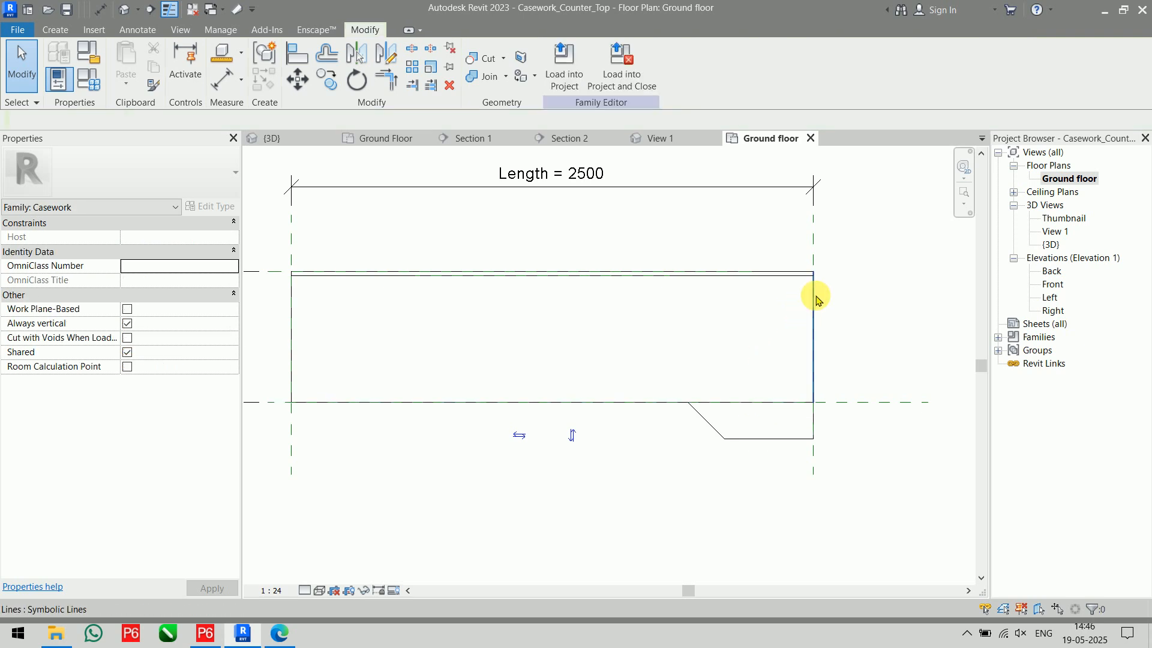
{"action": "left_click", "coordinate": [809, 299]}
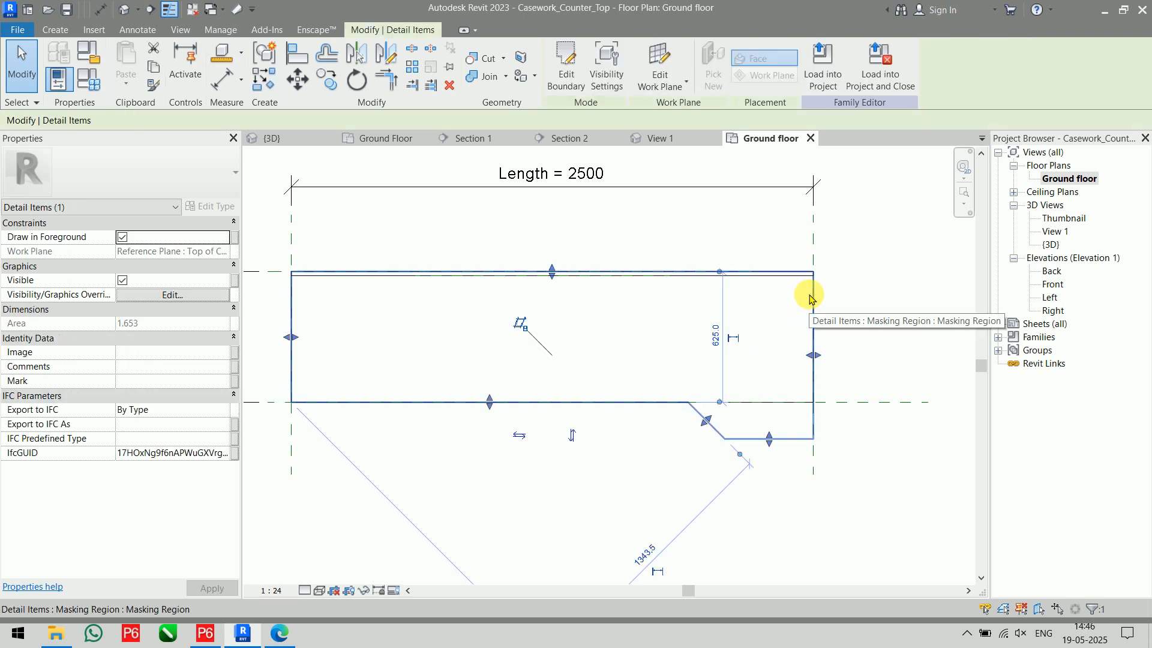
{"action": "left_click", "coordinate": [782, 343]}
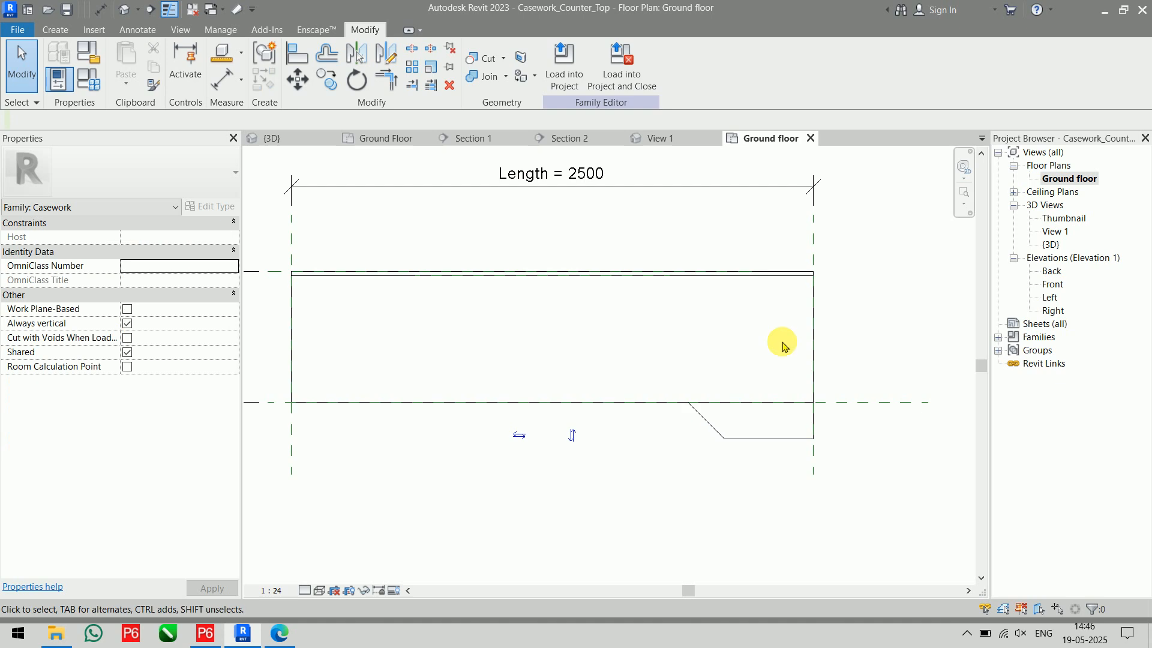
{"action": "left_click", "coordinate": [592, 280]}
{"action": "left_click", "coordinate": [590, 289]}
{"action": "left_click", "coordinate": [589, 282]}
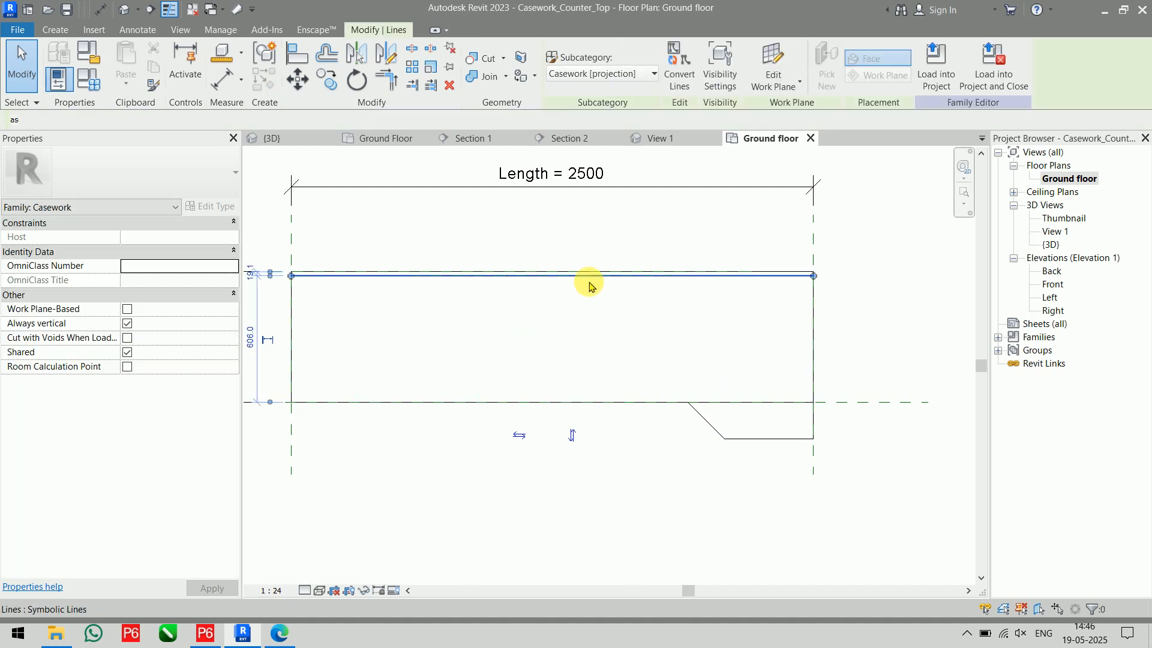
{"action": "left_click", "coordinate": [589, 327]}
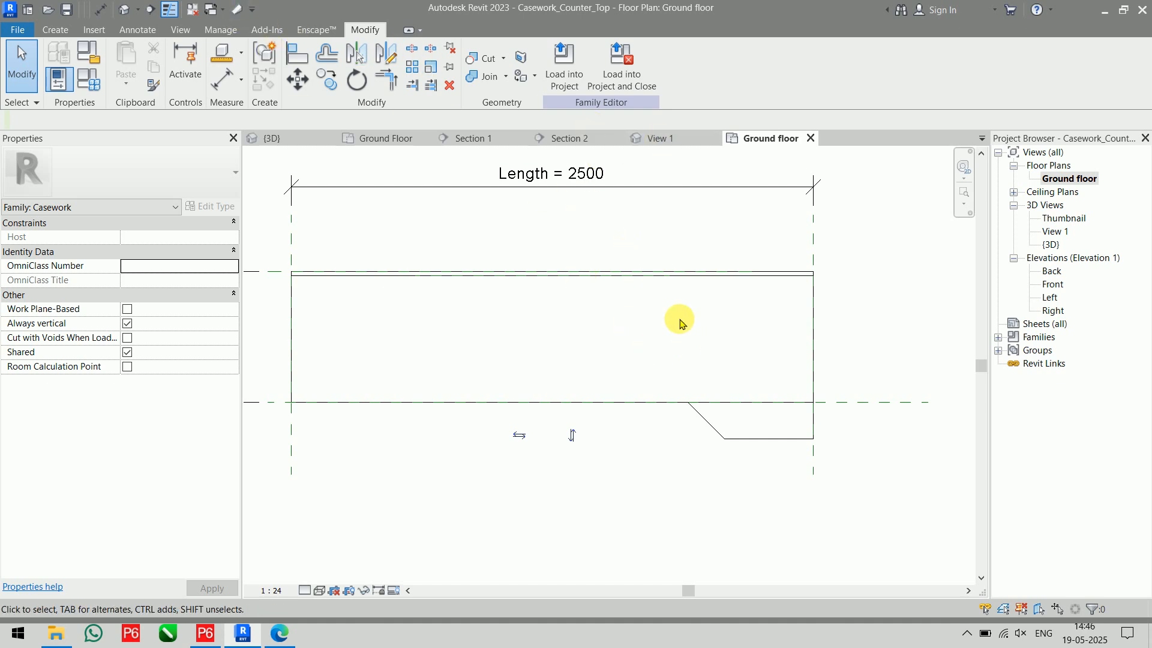
- Open the worktop extrusion's sketch for editing from the 3D view and display it in the Ground floor plan
{"action": "left_click", "coordinate": [131, 10]}
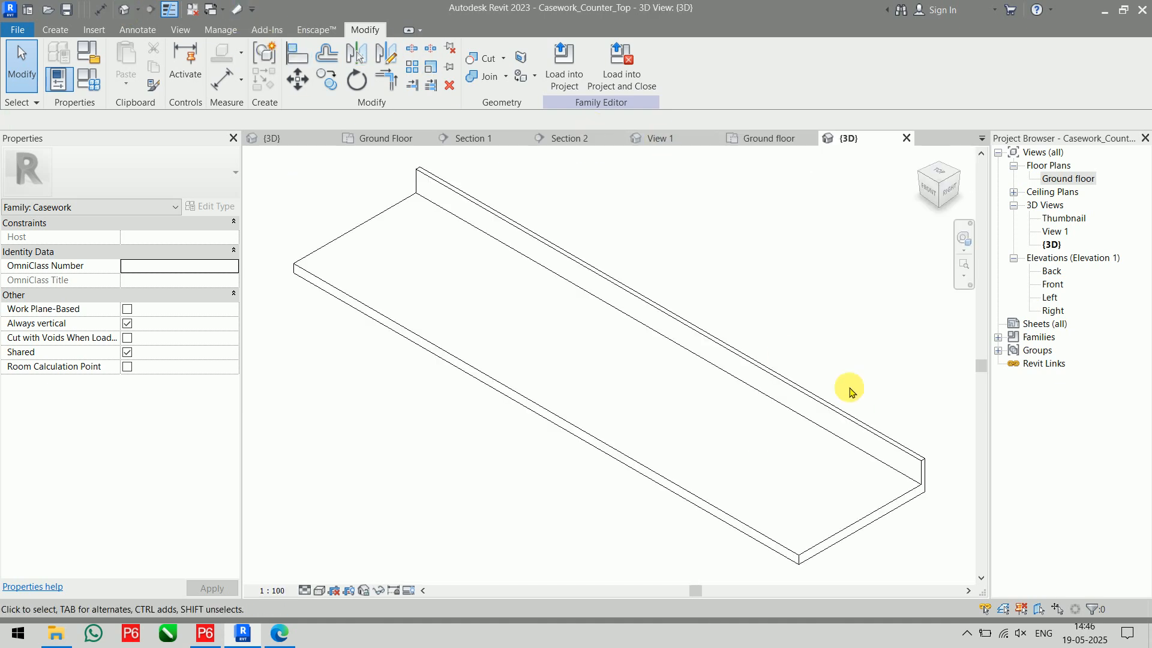
{"action": "left_click", "coordinate": [790, 527]}
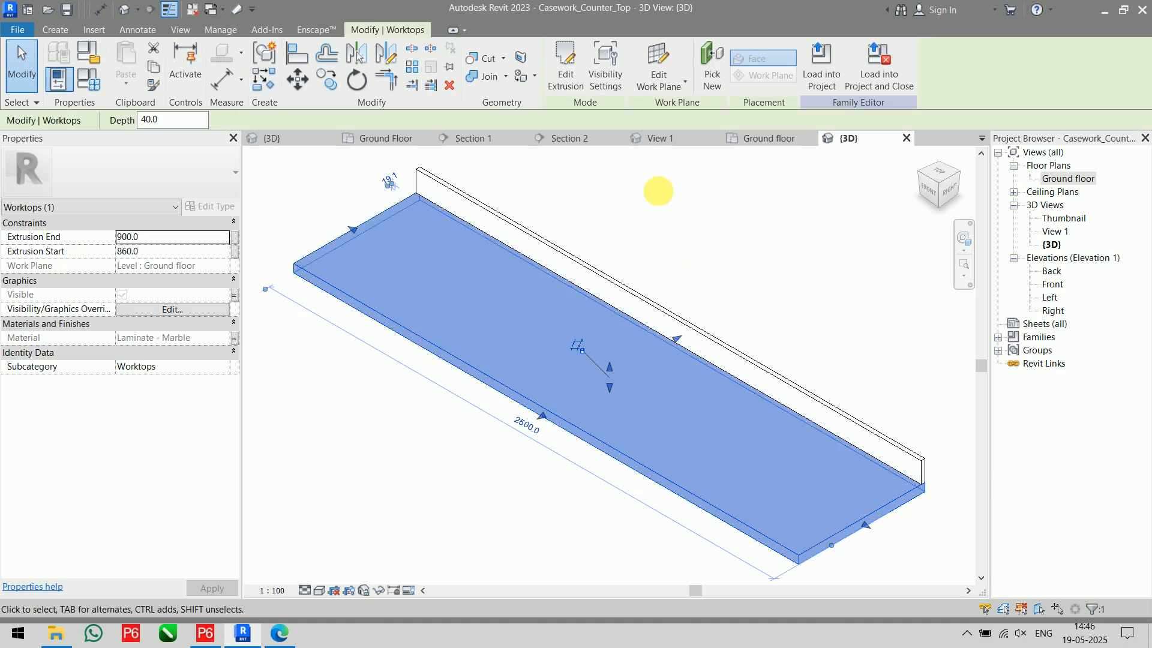
{"action": "left_click", "coordinate": [565, 66]}
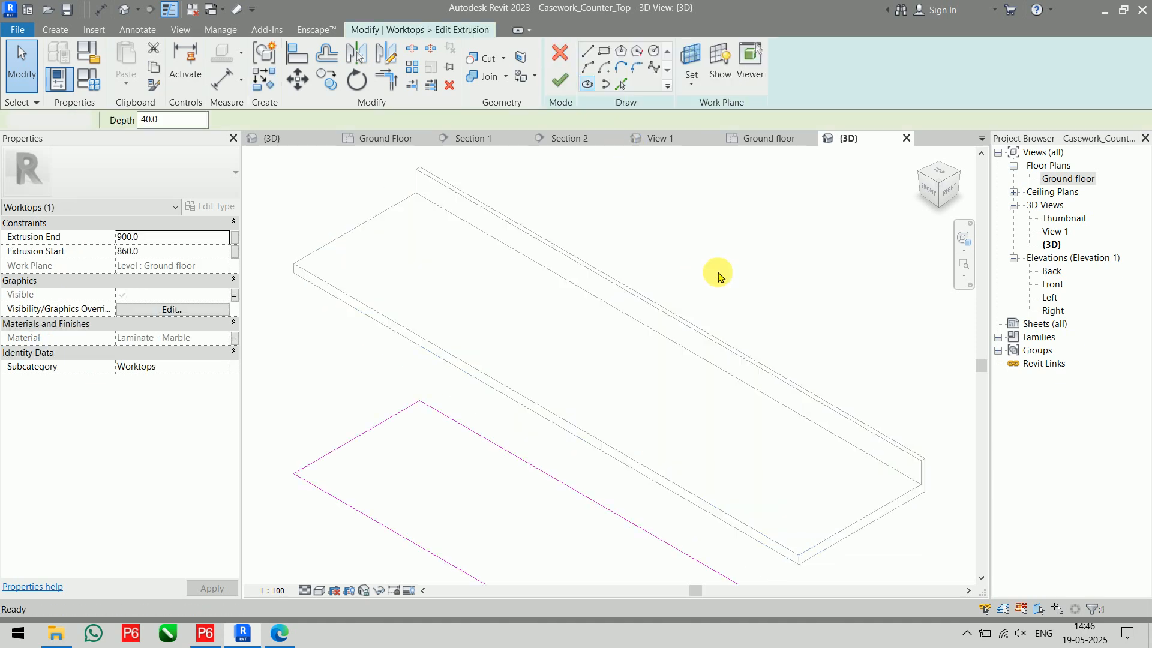
{"action": "left_click", "coordinate": [759, 140]}
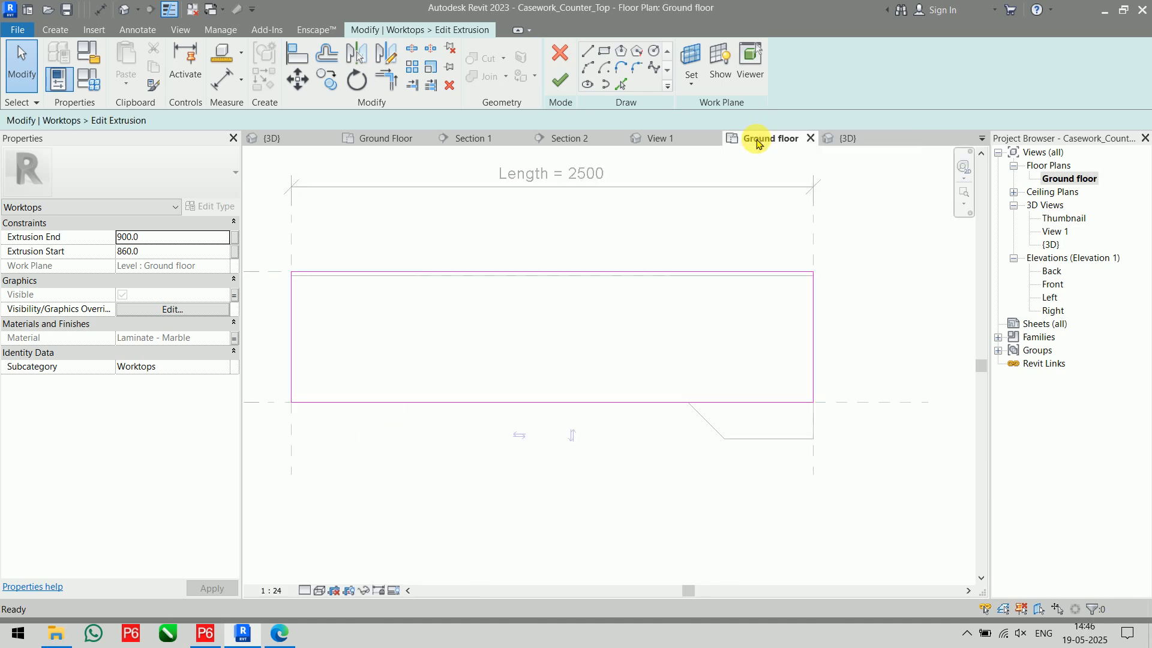
- Add the masking region's diagonal and outer horizontal edges to the worktop sketch with Pick Lines
{"action": "scroll", "coordinate": [907, 406], "scroll_direction": "up", "scroll_amount": 2}
{"action": "scroll", "coordinate": [828, 365], "scroll_direction": "up", "scroll_amount": 1}
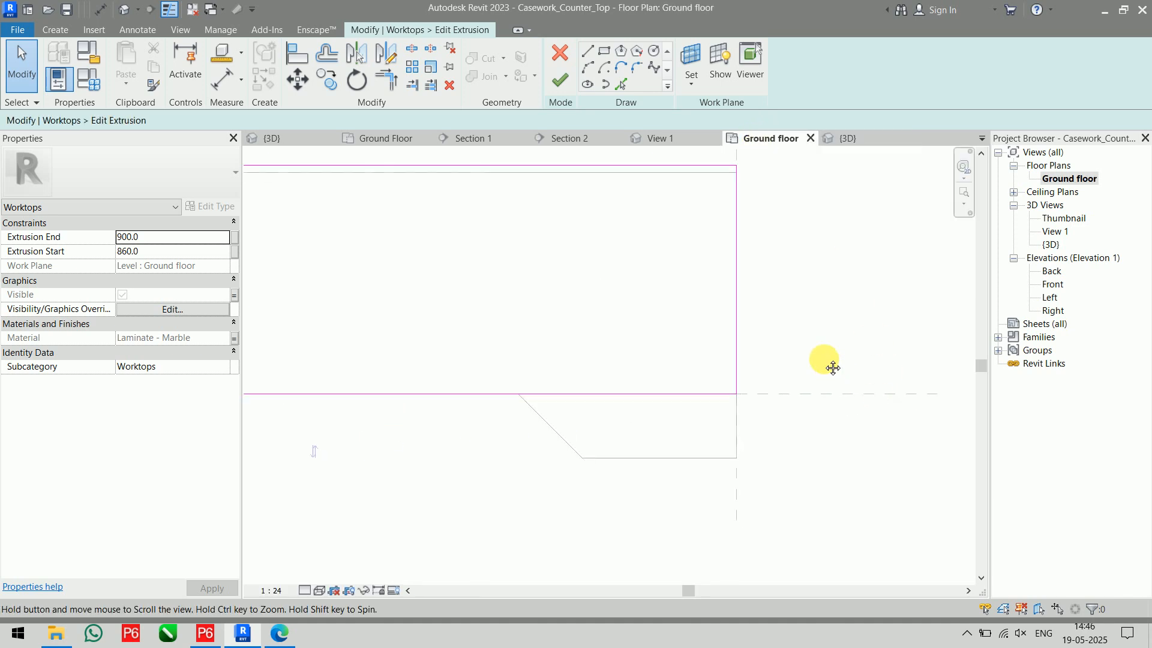
{"action": "left_click", "coordinate": [622, 84]}
{"action": "left_click", "coordinate": [551, 427]}
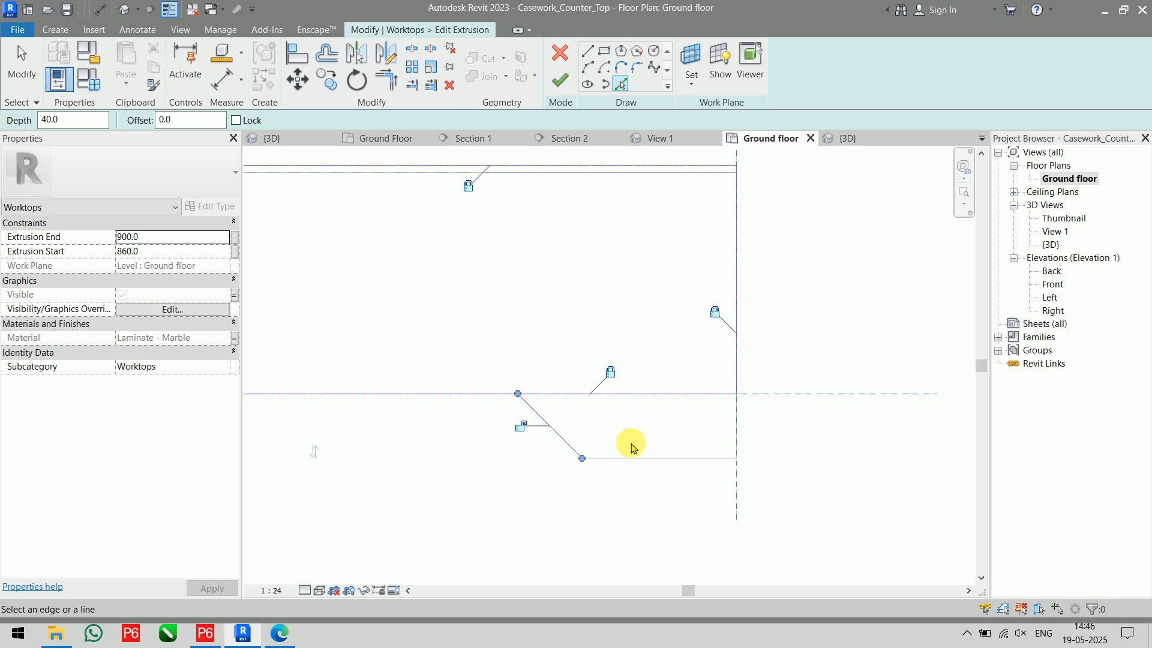
{"action": "key", "text": "Escape"}
{"action": "key", "text": "Escape"}
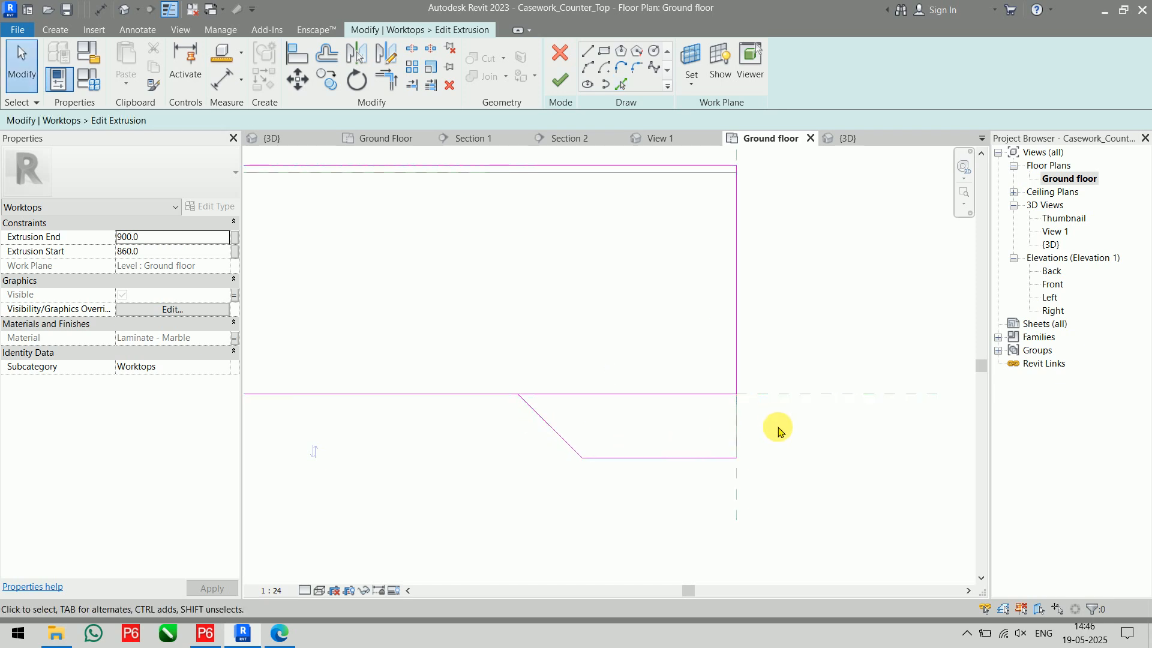
- Trim the worktop sketch's front and end edges to the new lines to close the outline, and finish the extrusion edit
{"action": "key", "text": "t"}
{"action": "key", "text": "r"}
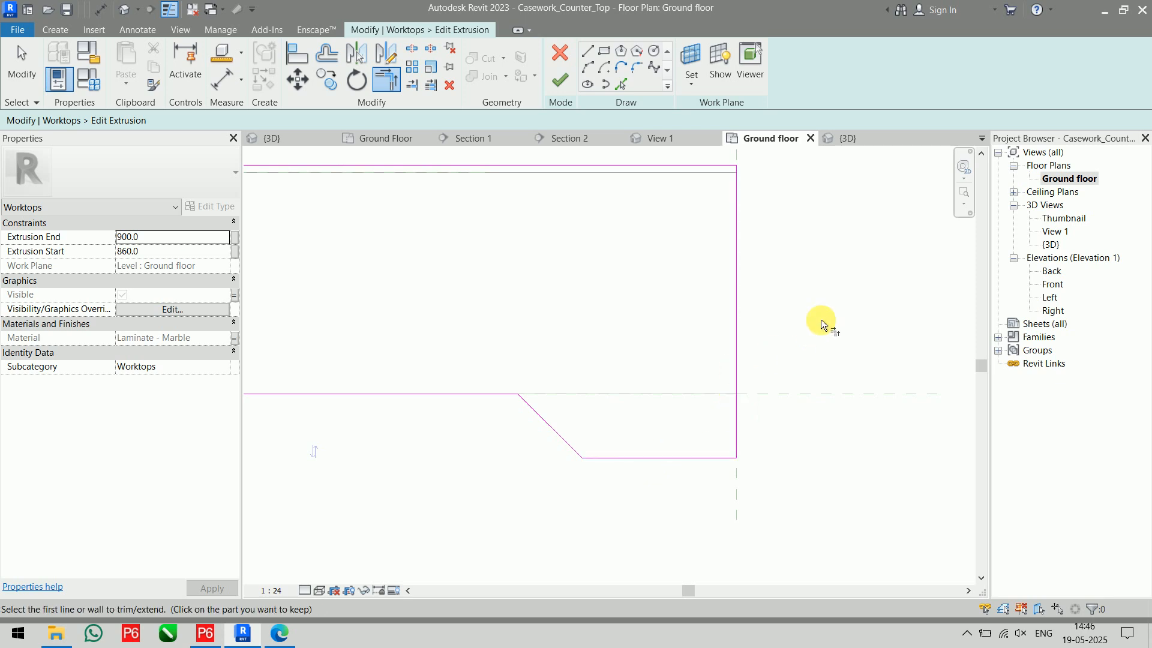
{"action": "scroll", "coordinate": [822, 319], "scroll_direction": "down", "scroll_amount": 2}
{"action": "left_click", "coordinate": [560, 80]}
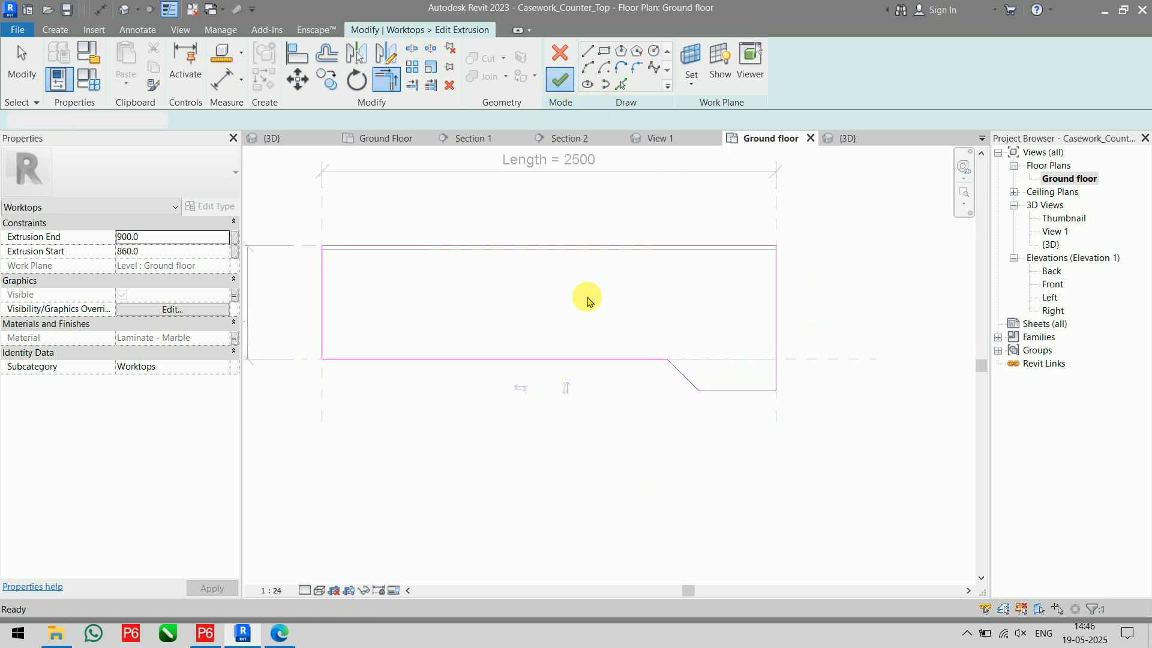
{"action": "left_click", "coordinate": [763, 531]}
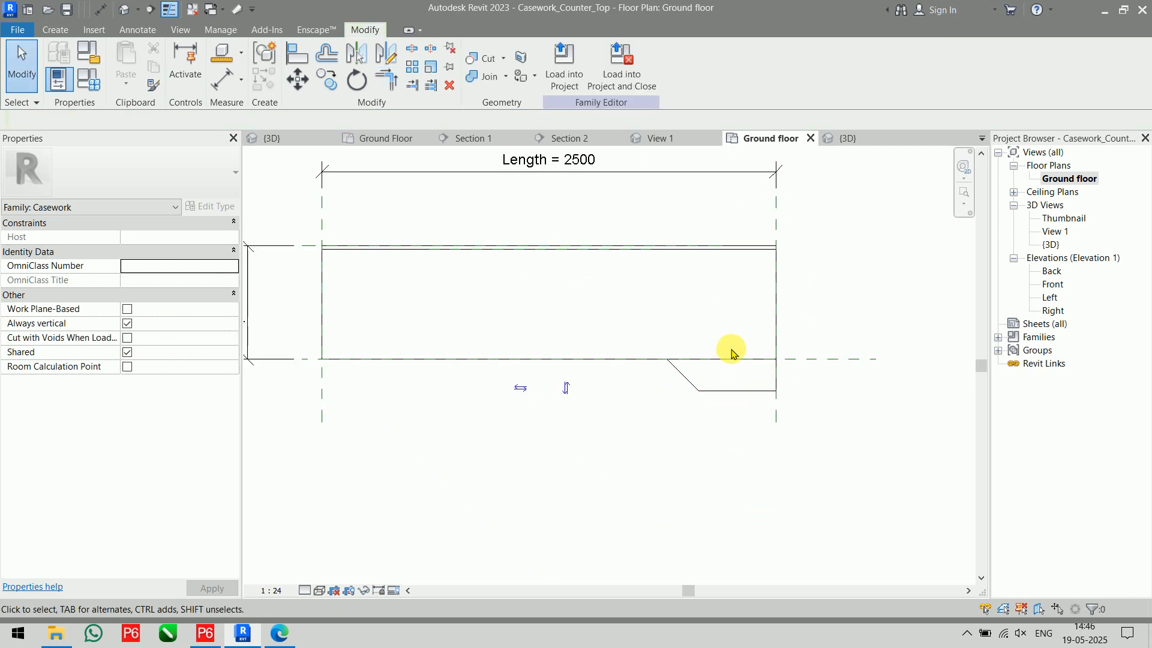
- Check the worktop in 3D, then load the family into the project, closing it unsaved and overwriting the existing version and its parameter values
{"action": "left_click", "coordinate": [847, 138]}
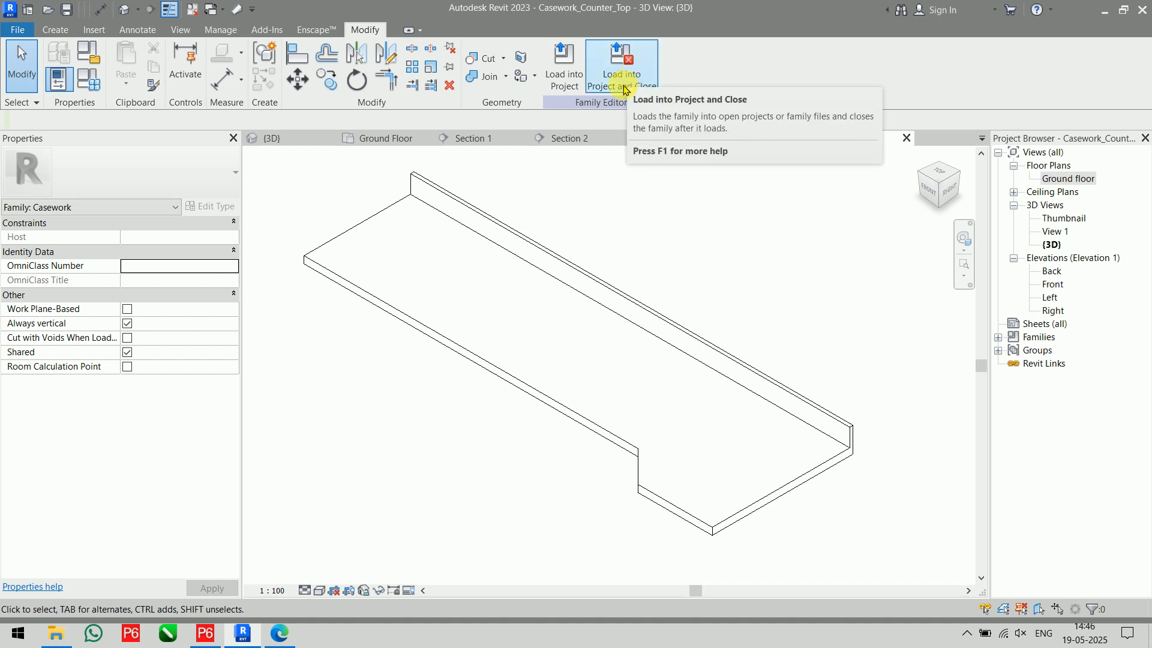
{"action": "left_click", "coordinate": [641, 87]}
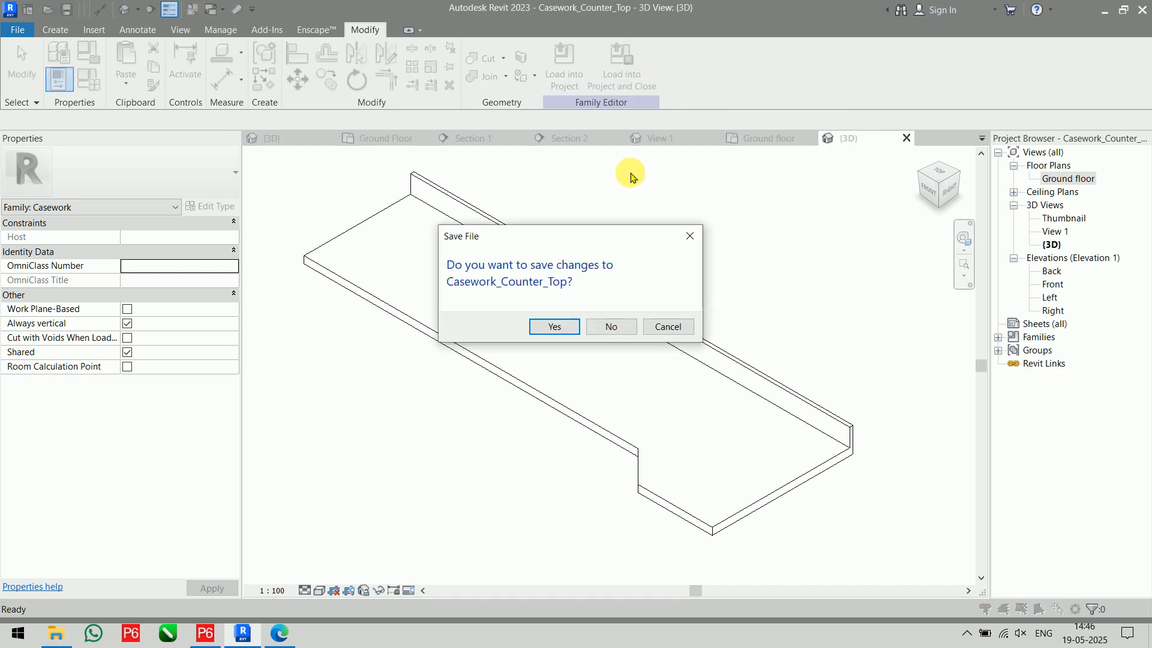
{"action": "left_click", "coordinate": [611, 327]}
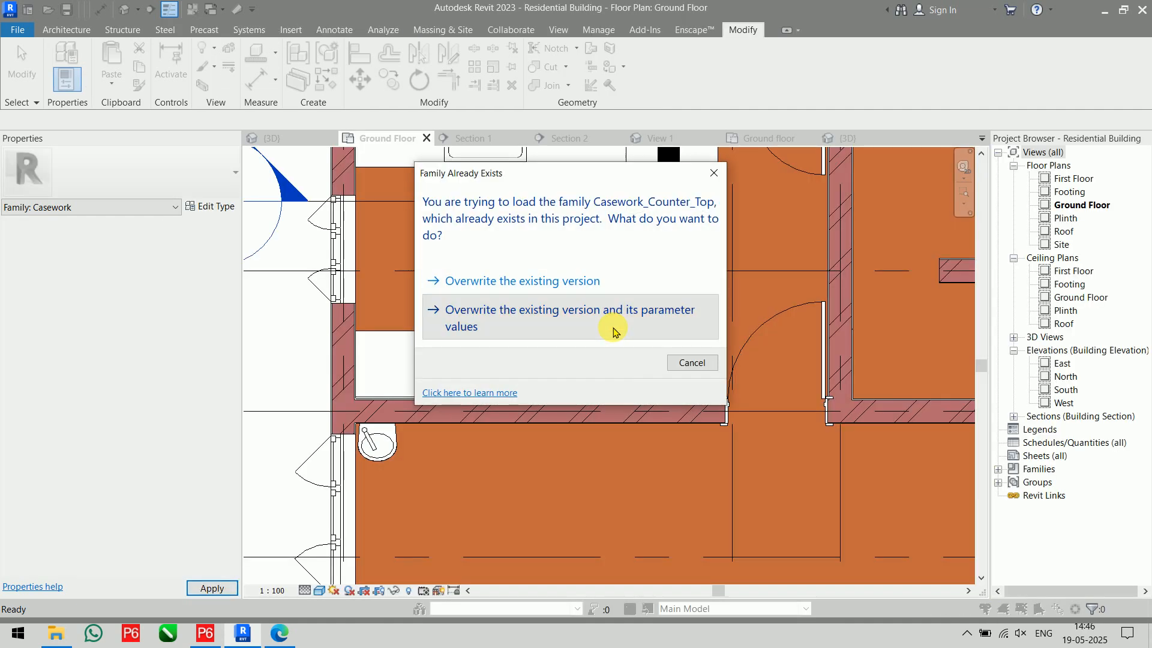
{"action": "left_click", "coordinate": [613, 329]}
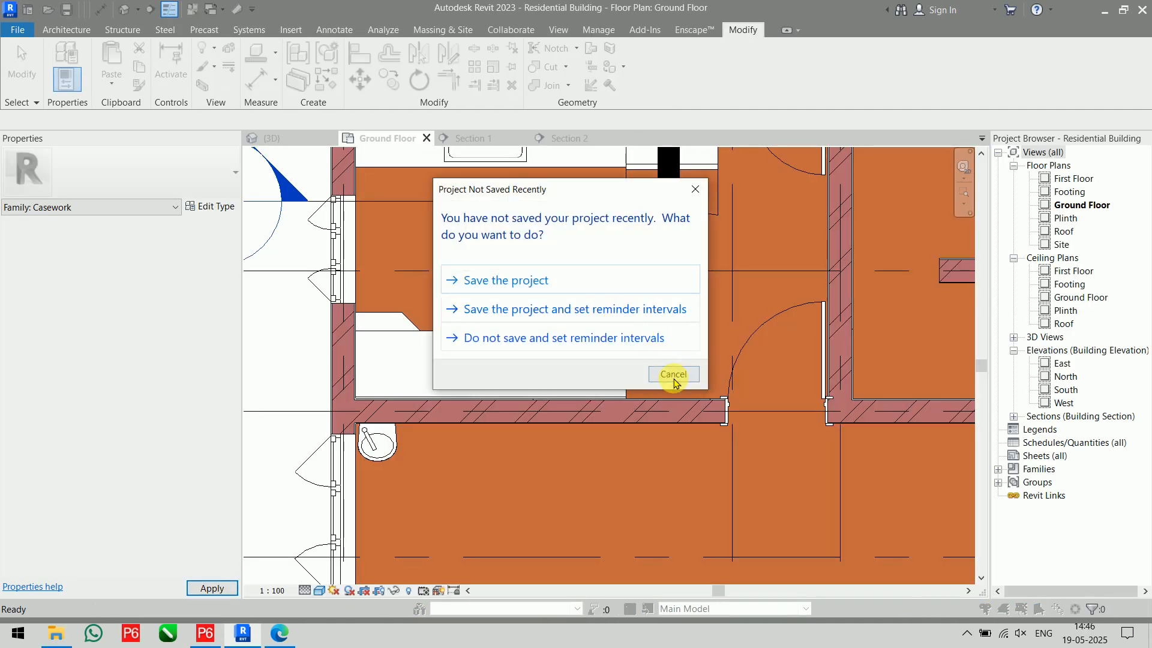
{"action": "left_click", "coordinate": [671, 374]}
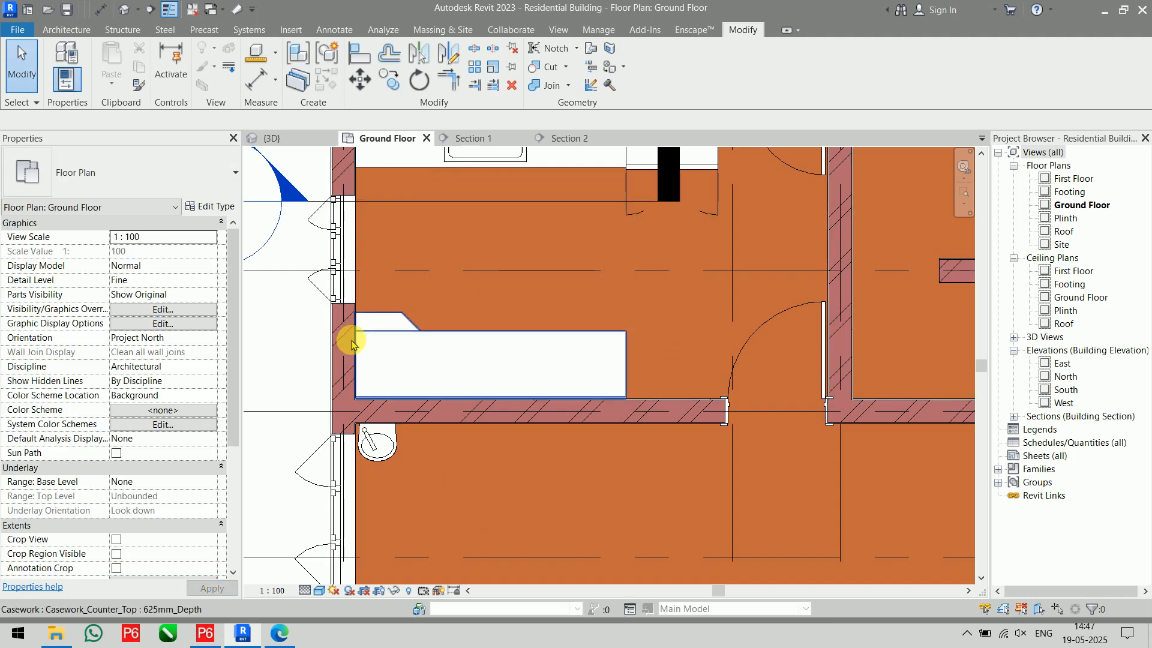
- Reopen the placed countertop's family for editing and display its Ground floor plan
{"action": "left_click", "coordinate": [400, 342]}
{"action": "left_click", "coordinate": [646, 65]}
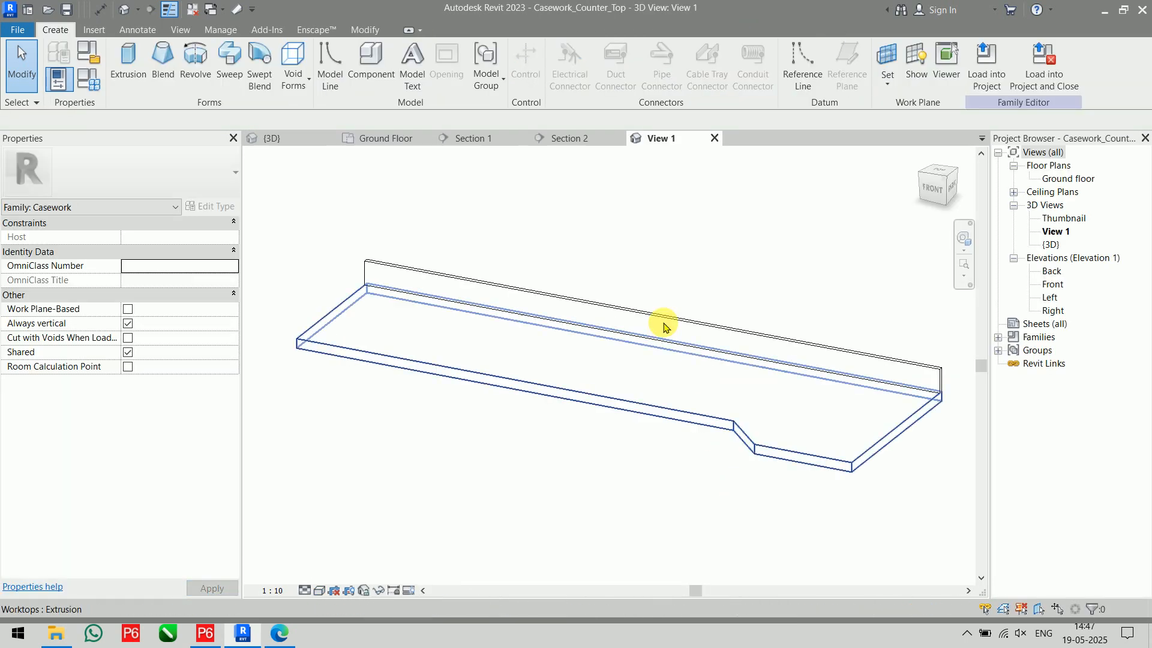
{"action": "left_click", "coordinate": [583, 139]}
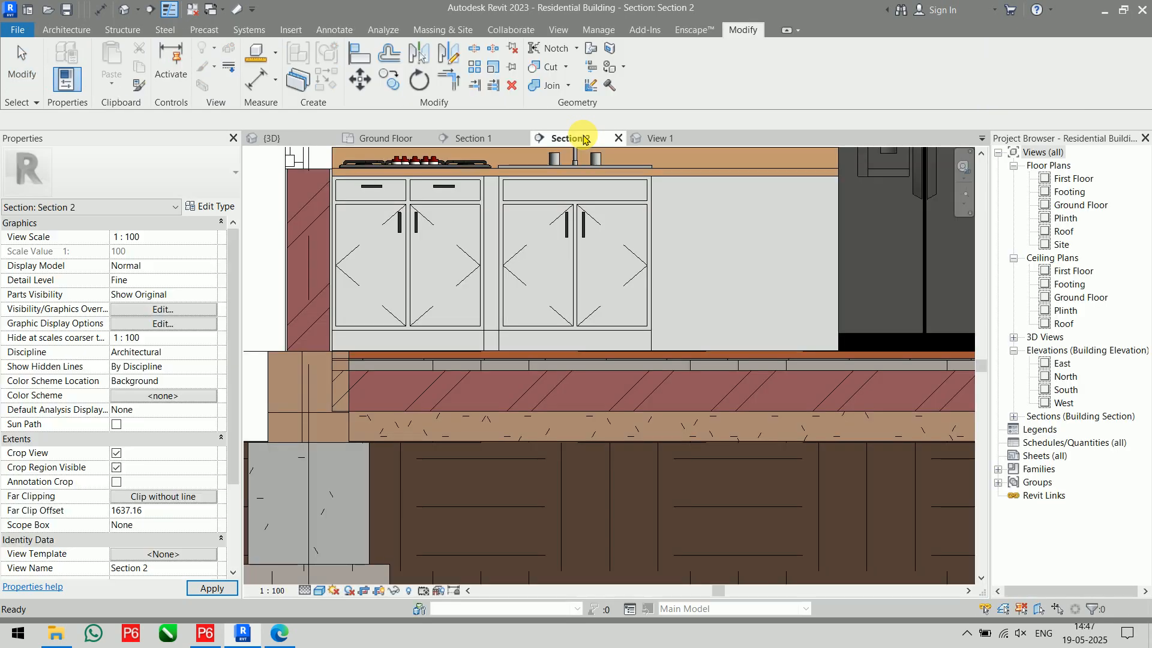
{"action": "left_click", "coordinate": [658, 138]}
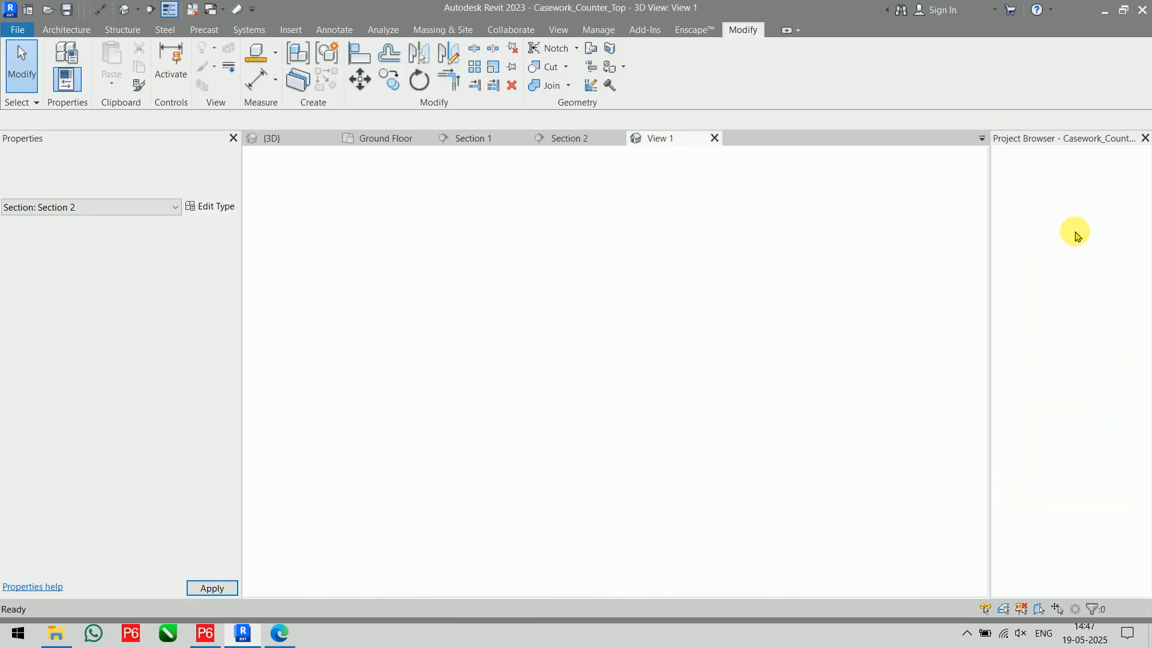
{"action": "double_click", "coordinate": [1067, 179]}
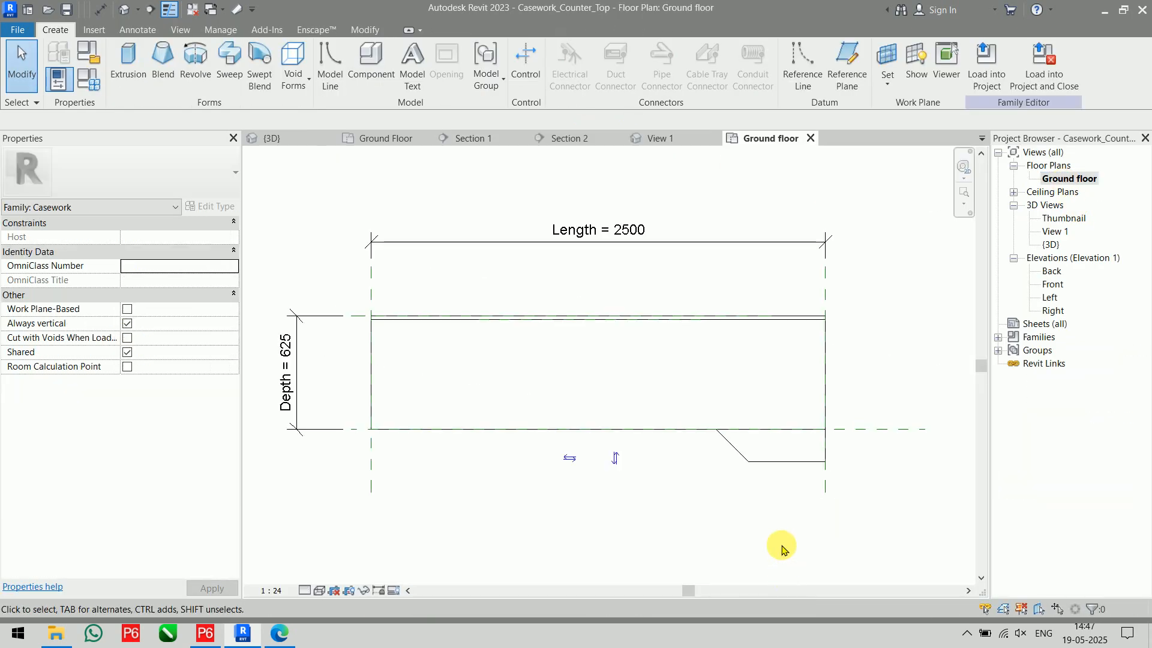
- Shorten the front symbolic line to 1900 mm so it ends at the start of the diagonal edge
{"action": "left_click", "coordinate": [785, 430]}
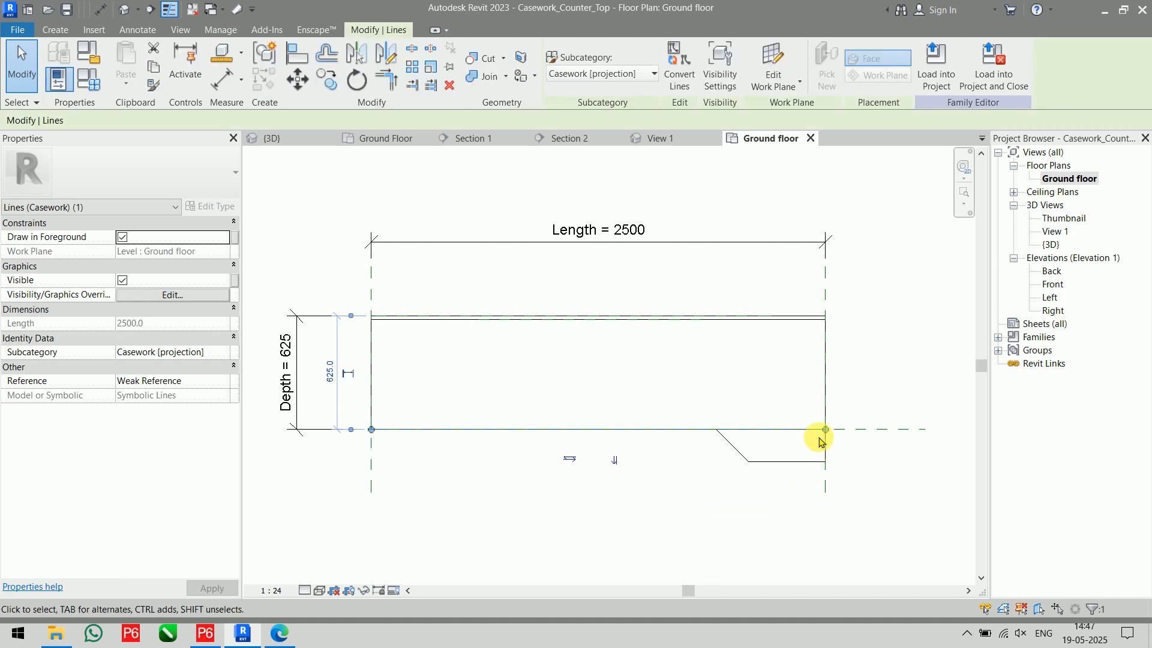
{"action": "left_click_drag", "start_coordinate": [825, 429], "coordinate": [715, 430]}
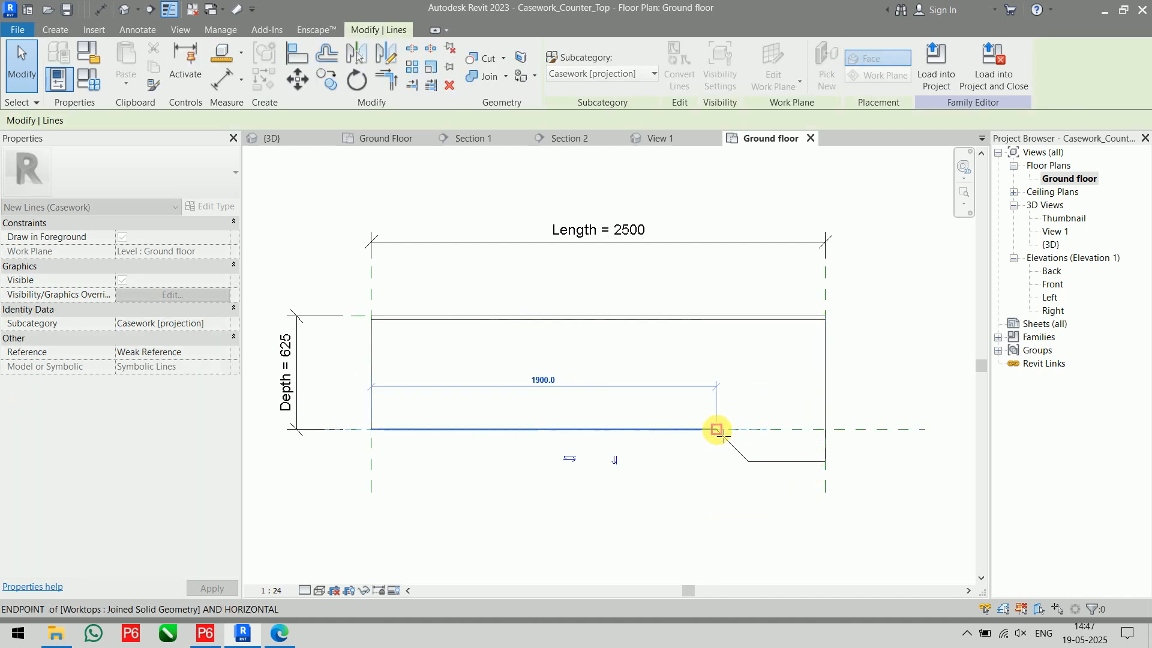
{"action": "left_click", "coordinate": [700, 532]}
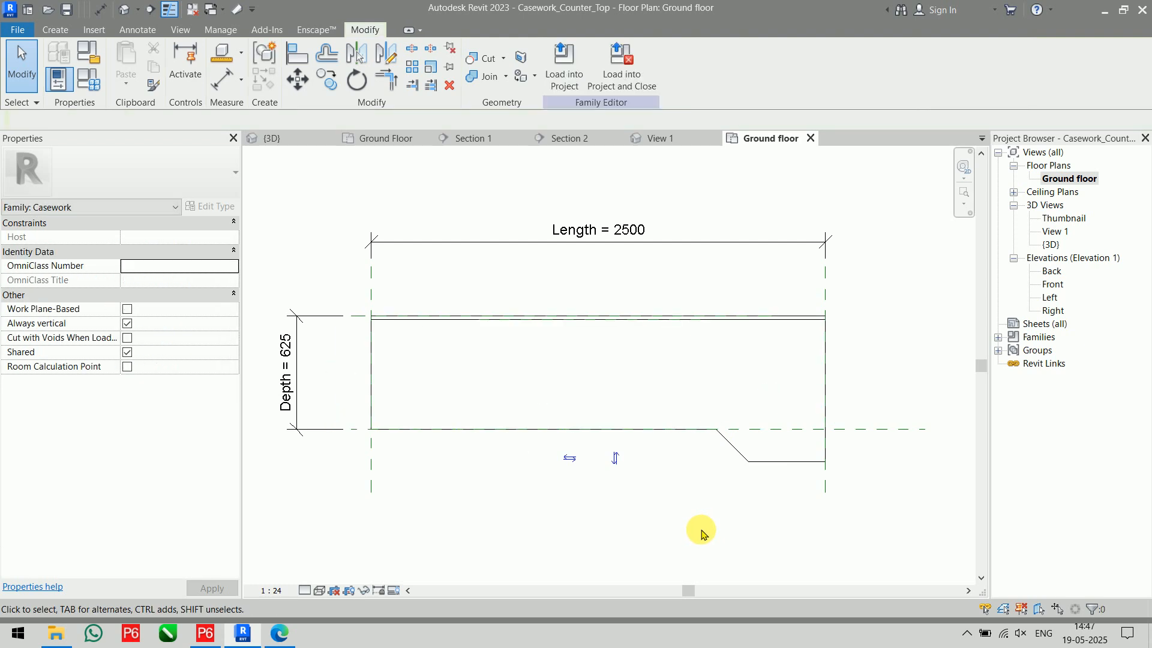
- Reload the family into the project and close it without saving, overwriting the existing version and its parameter values
{"action": "left_click", "coordinate": [621, 63]}
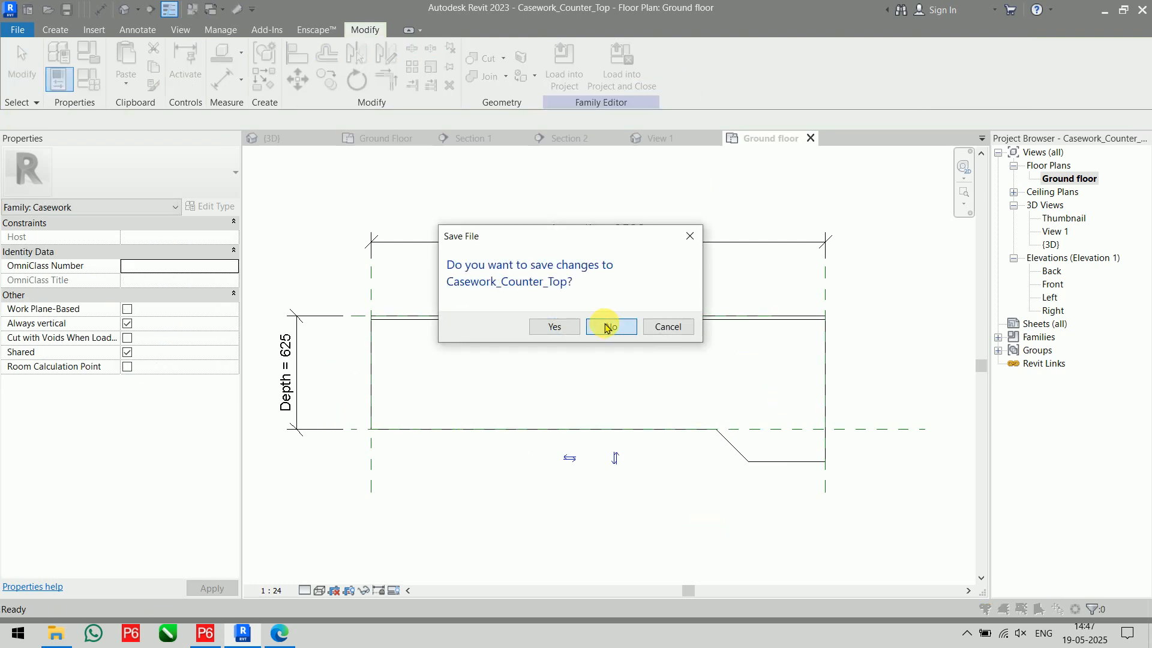
{"action": "left_click", "coordinate": [607, 327]}
{"action": "left_click", "coordinate": [606, 319]}
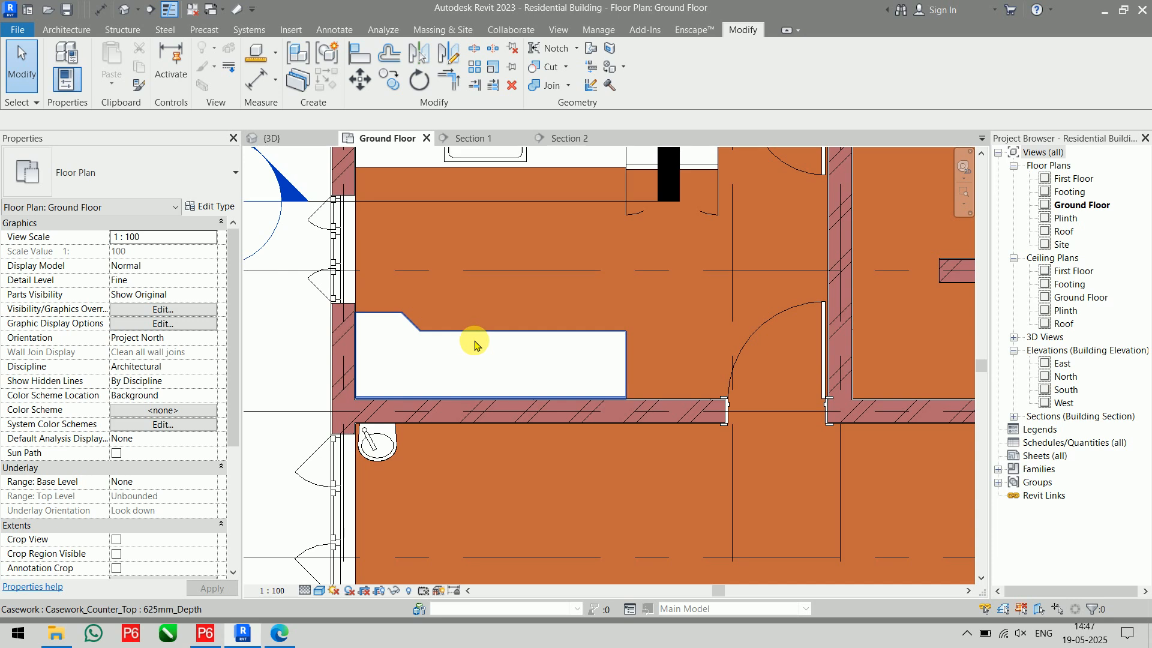
- Stretch the reshaped countertop's straight end toward the door to a length of about 3021 mm
{"action": "middle_click_drag", "start_coordinate": [477, 338], "coordinate": [488, 403]}
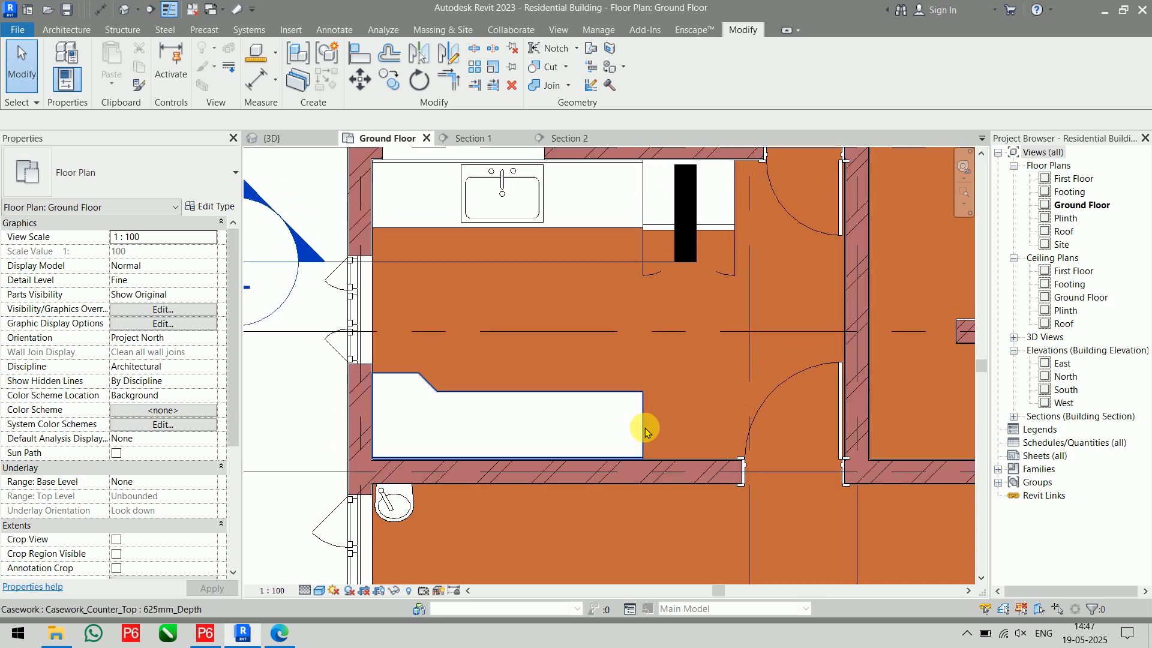
{"action": "left_click", "coordinate": [623, 418]}
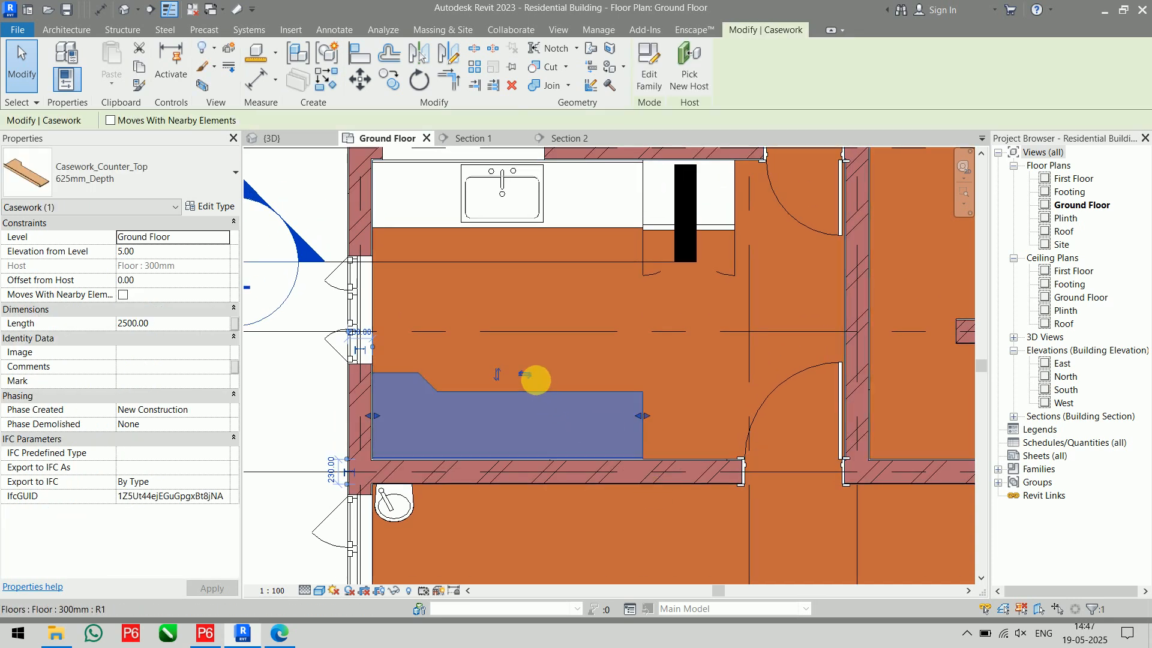
{"action": "left_click_drag", "start_coordinate": [652, 433], "coordinate": [702, 421]}
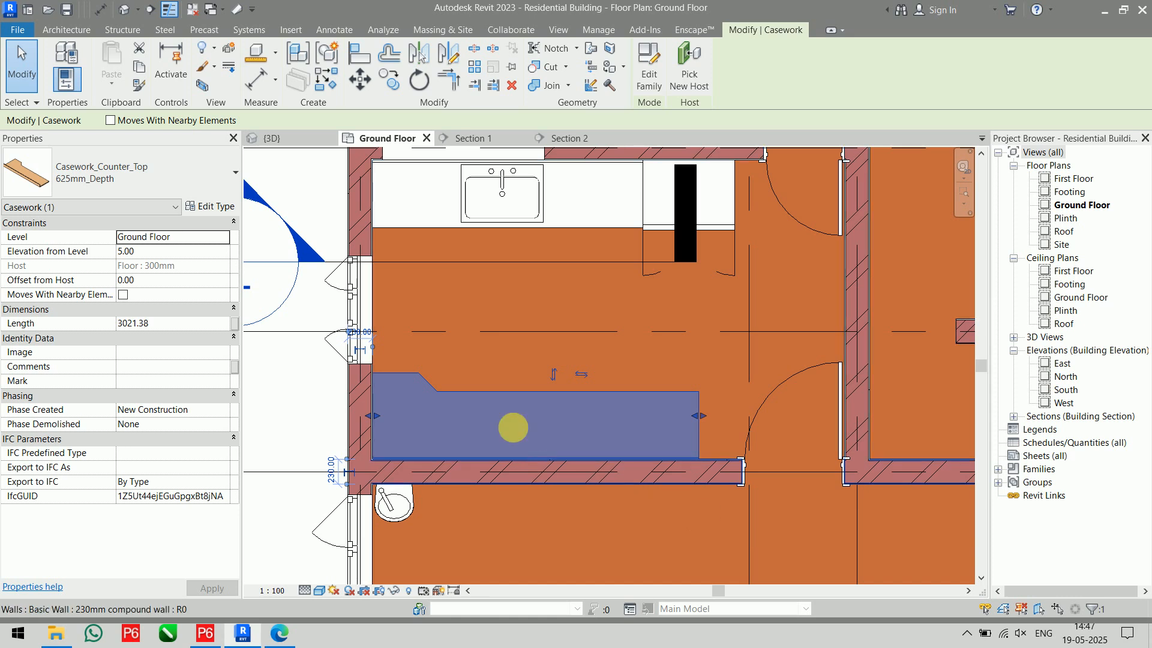
{"action": "left_click", "coordinate": [305, 405]}
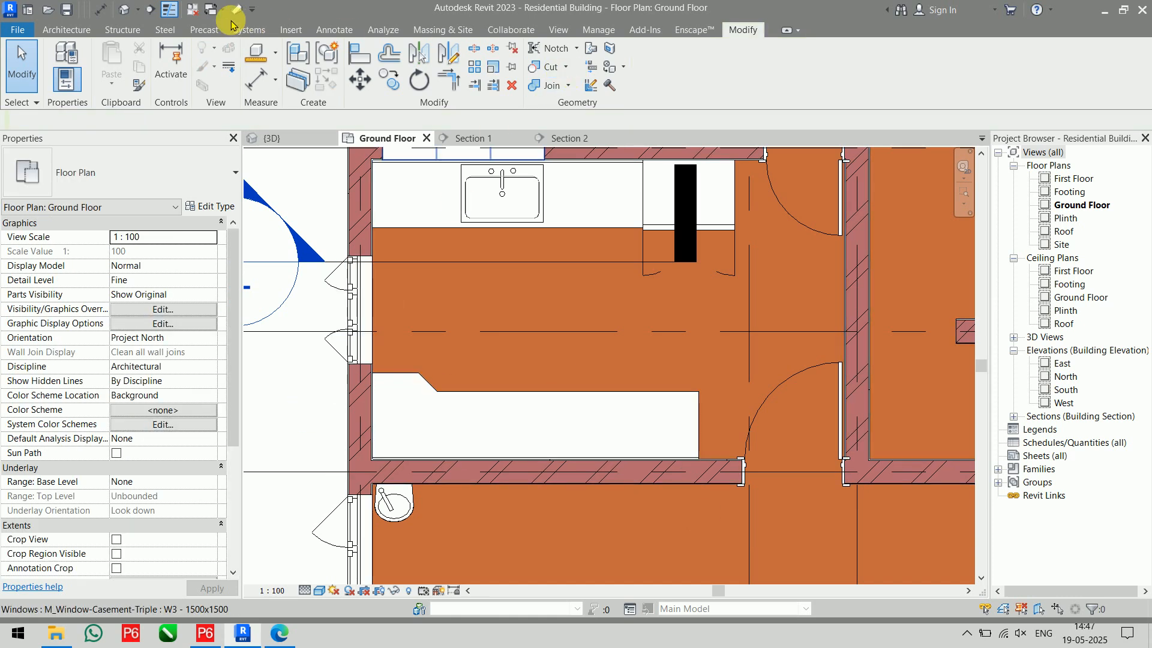
- Load the M_Upper Cabinet-Corner Unit-Wall family from the Casework library's Wall Cabinets folder for component placement
{"action": "left_click", "coordinate": [79, 29]}
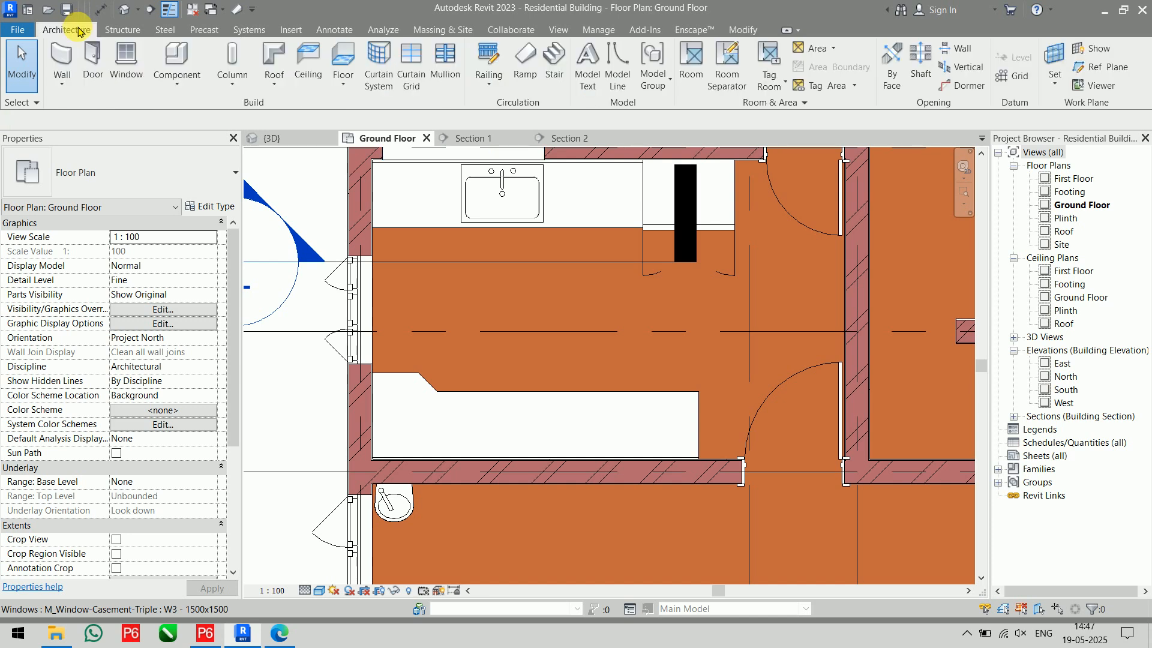
{"action": "left_click", "coordinate": [180, 55]}
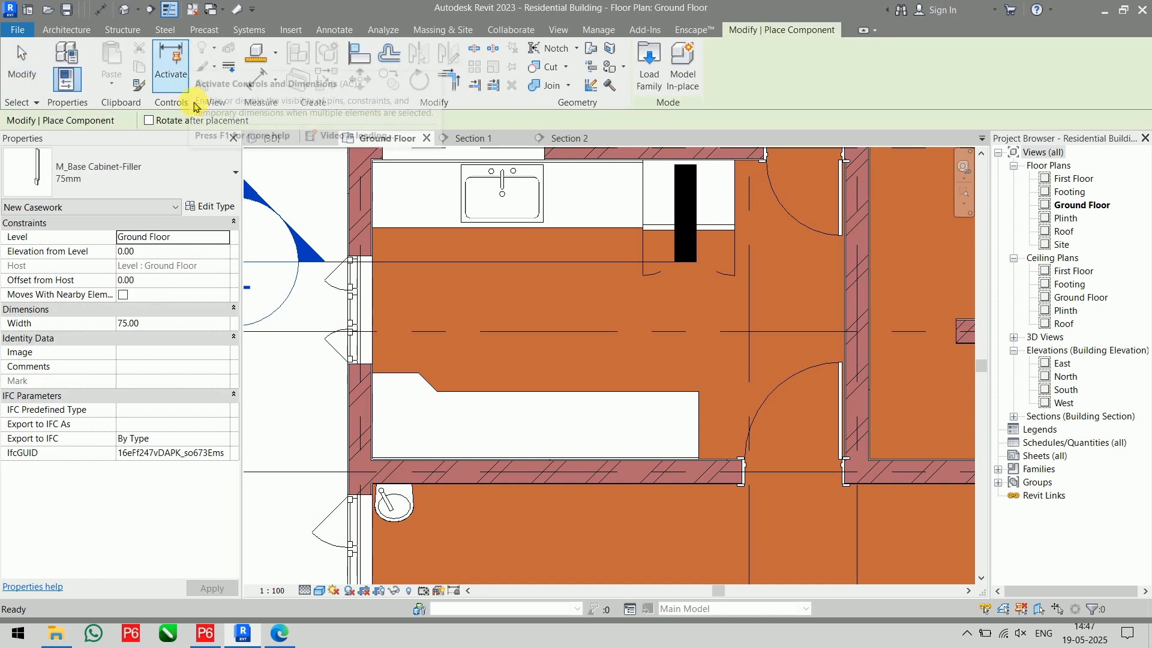
{"action": "left_click", "coordinate": [642, 71]}
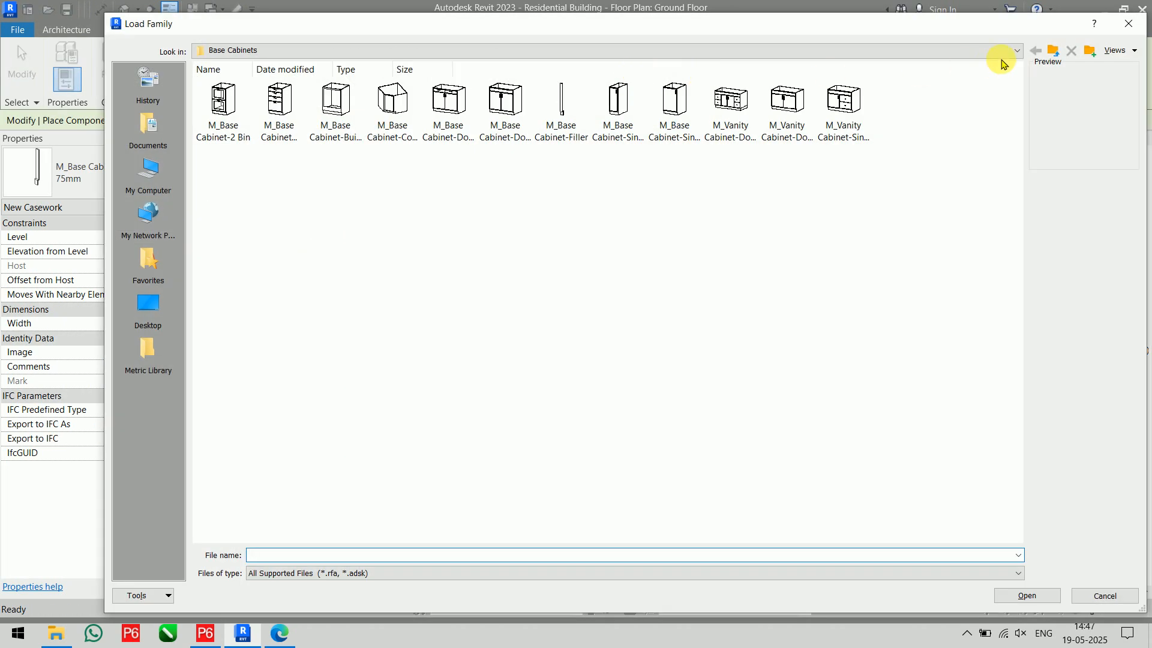
{"action": "left_click", "coordinate": [1052, 52]}
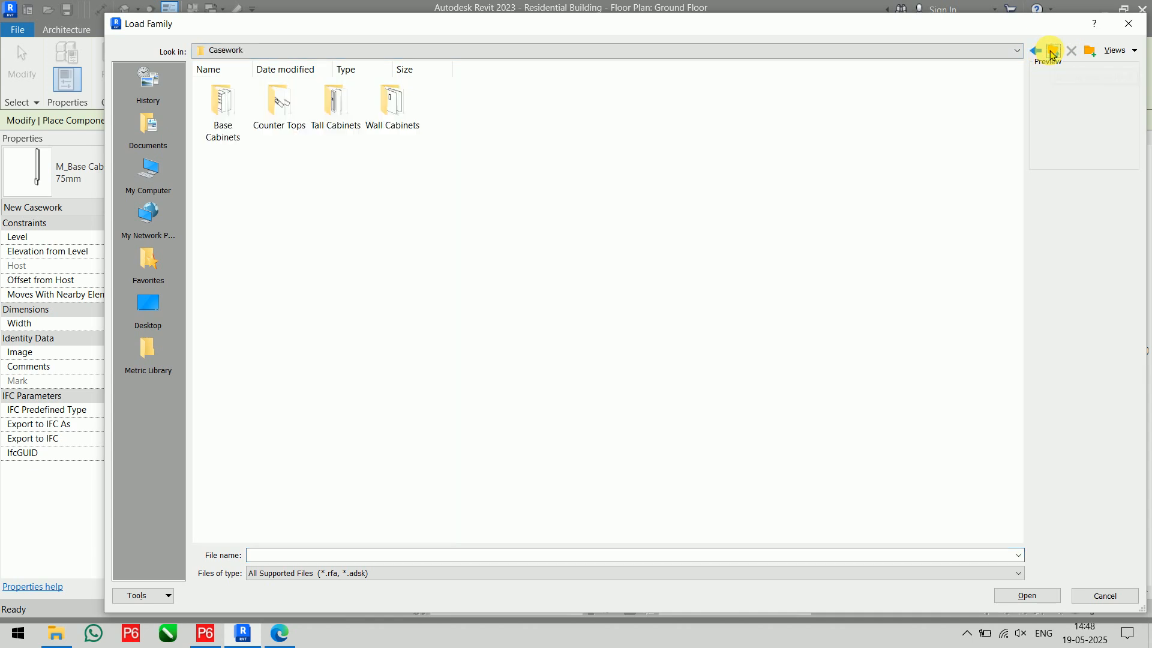
{"action": "double_click", "coordinate": [393, 103]}
{"action": "right_click", "coordinate": [356, 228]}
{"action": "mouse_move", "coordinate": [382, 243]}
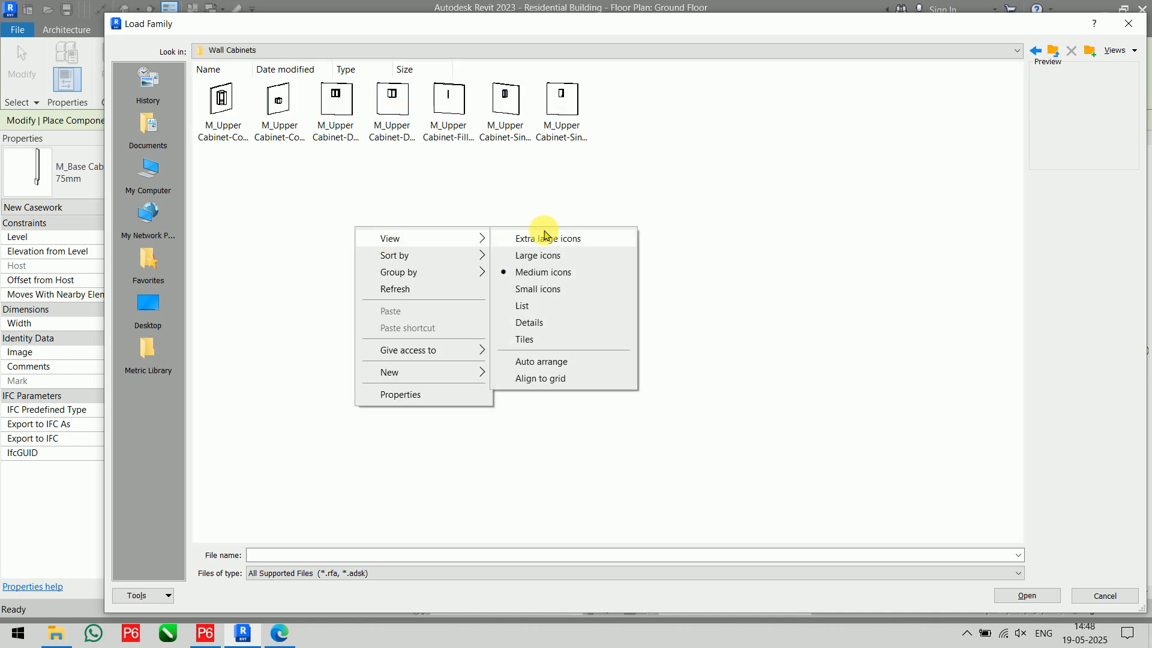
{"action": "left_click", "coordinate": [542, 238]}
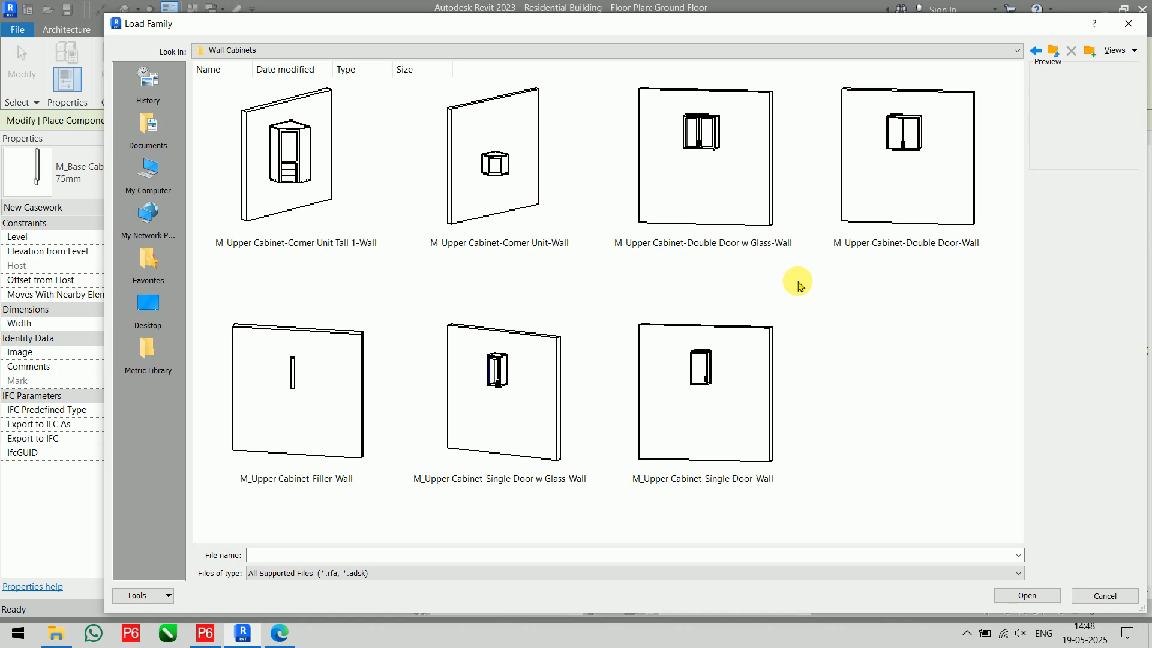
{"action": "left_click", "coordinate": [513, 198]}
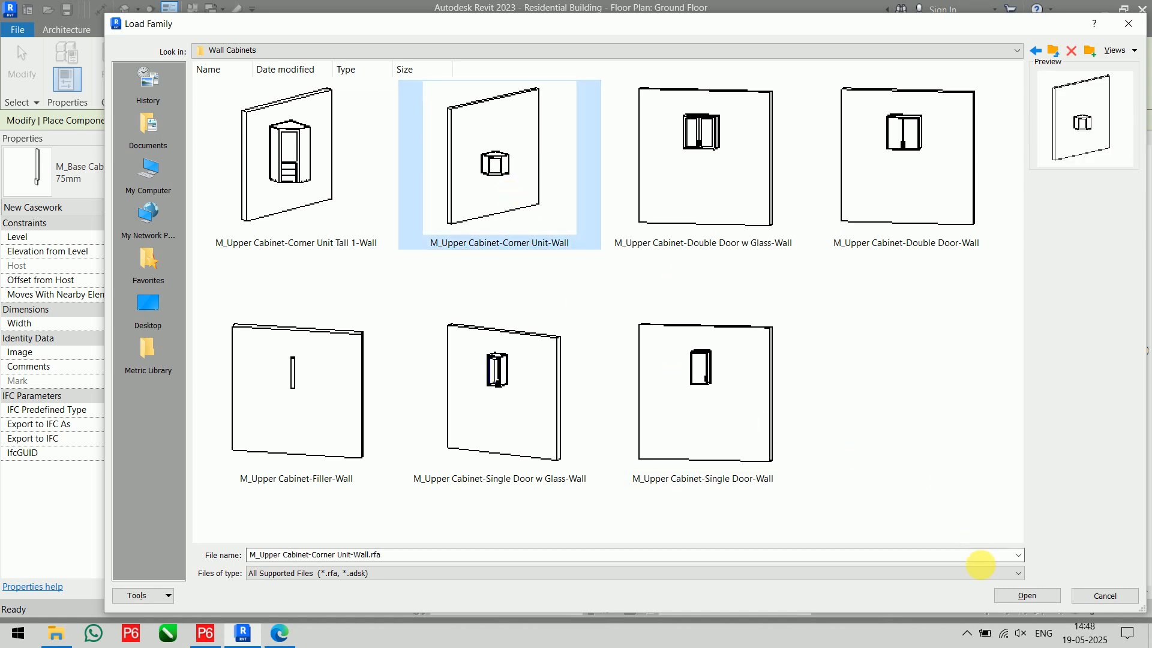
{"action": "left_click", "coordinate": [1021, 596]}
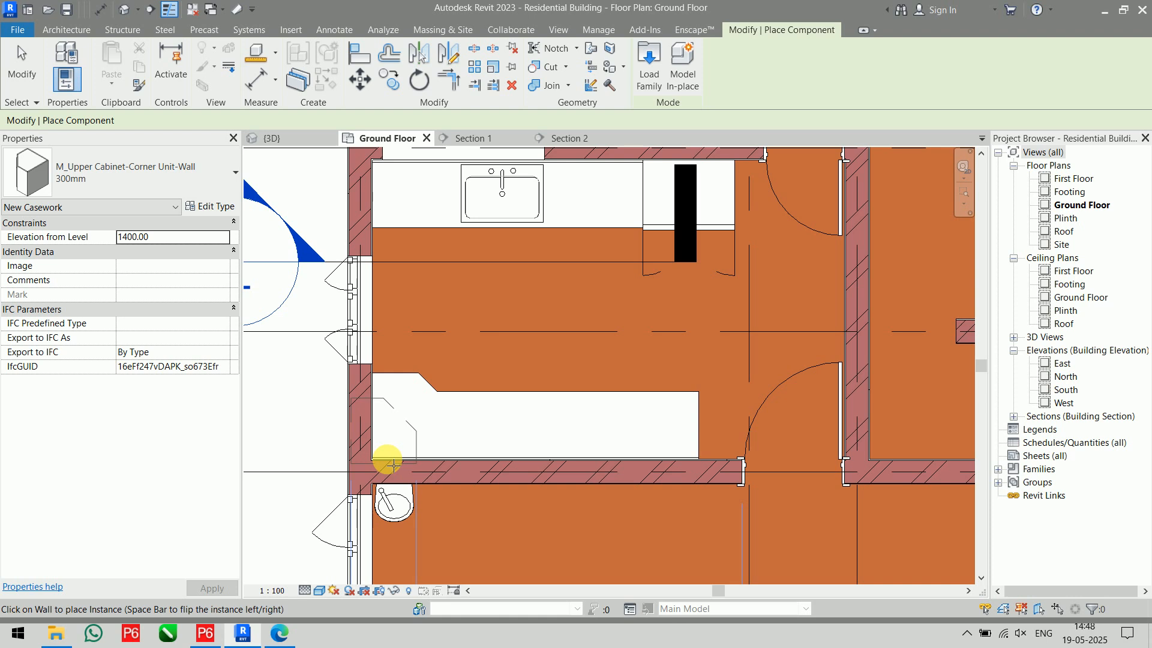
- Place the 300mm upper corner cabinet on the wall above the wide, angled end of the second countertop
{"action": "left_click", "coordinate": [547, 330]}
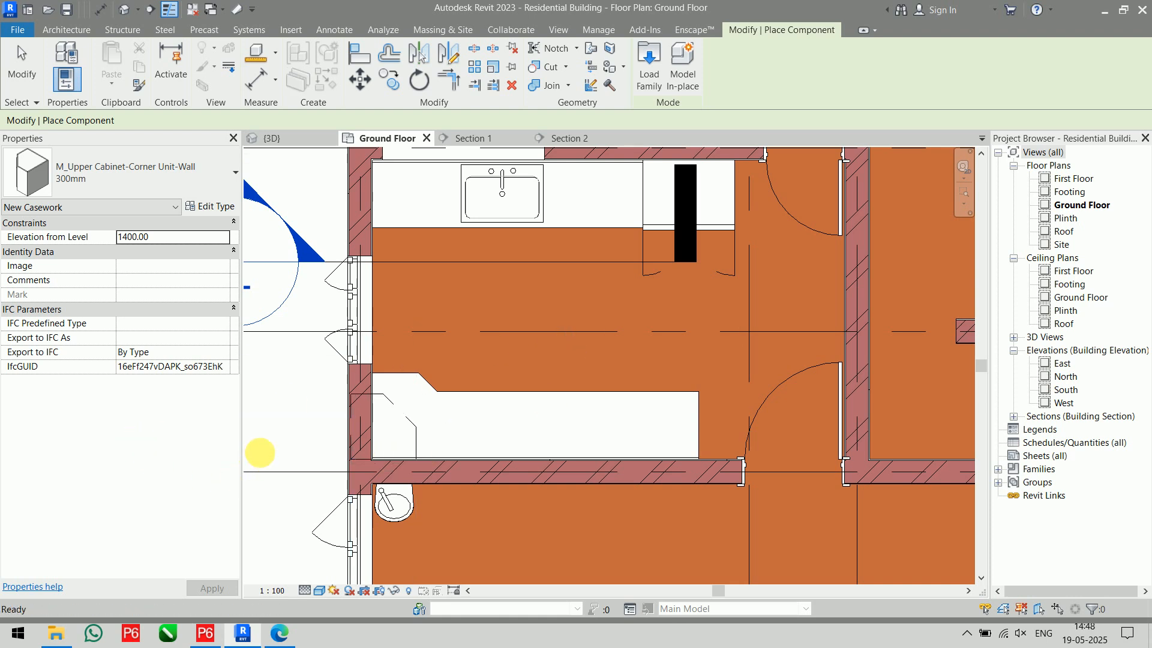
{"action": "key", "text": "Escape"}
{"action": "key", "text": "Escape"}
{"action": "scroll", "coordinate": [284, 425], "scroll_direction": "up", "scroll_amount": 3}
{"action": "key", "text": "a"}
{"action": "key", "text": "l"}
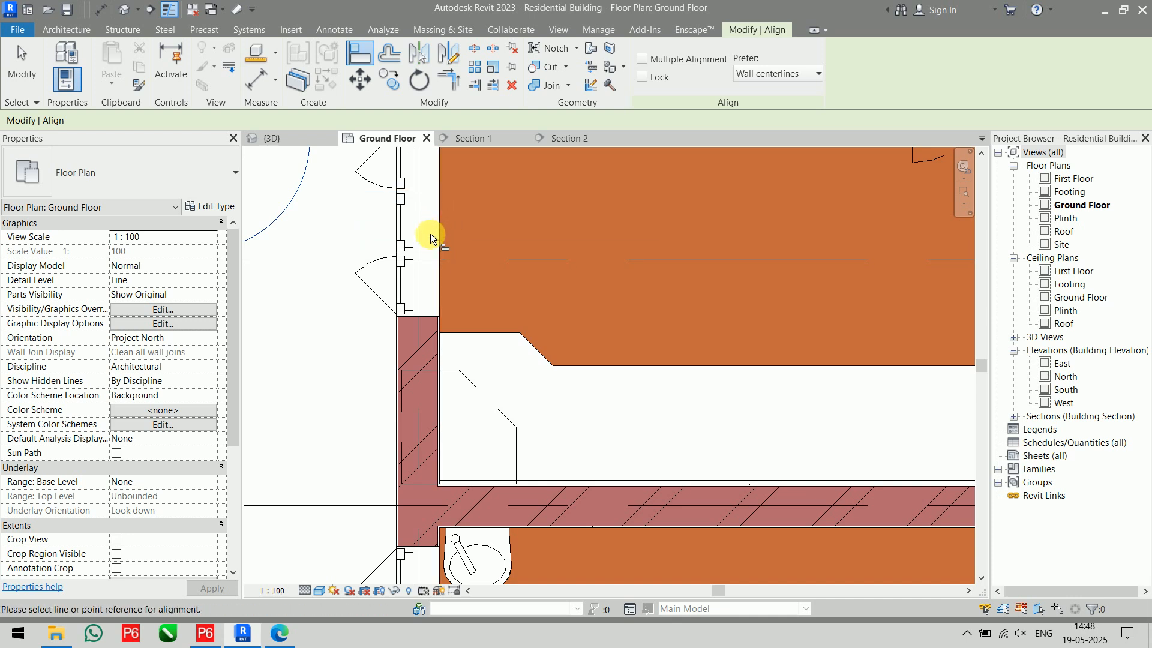
{"action": "key", "text": "Escape"}
{"action": "key", "text": "Escape"}
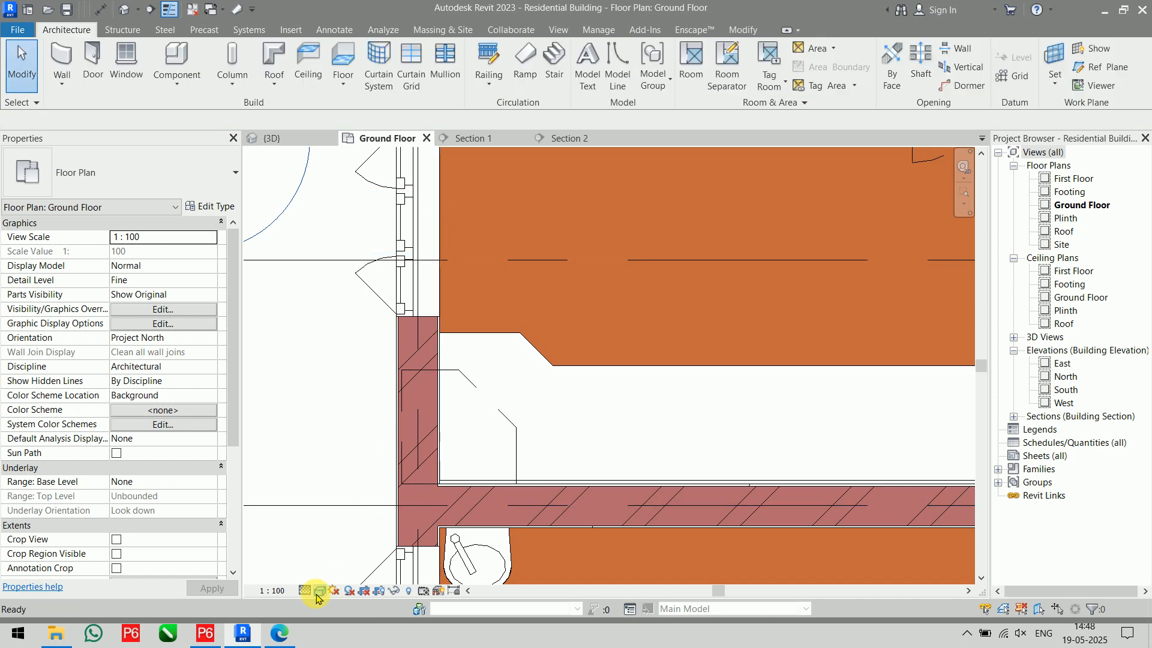
- Switch the plan to Wireframe and align the upper corner cabinet's side with the inner face of the window wall
{"action": "left_click", "coordinate": [319, 591]}
{"action": "left_click", "coordinate": [339, 531]}
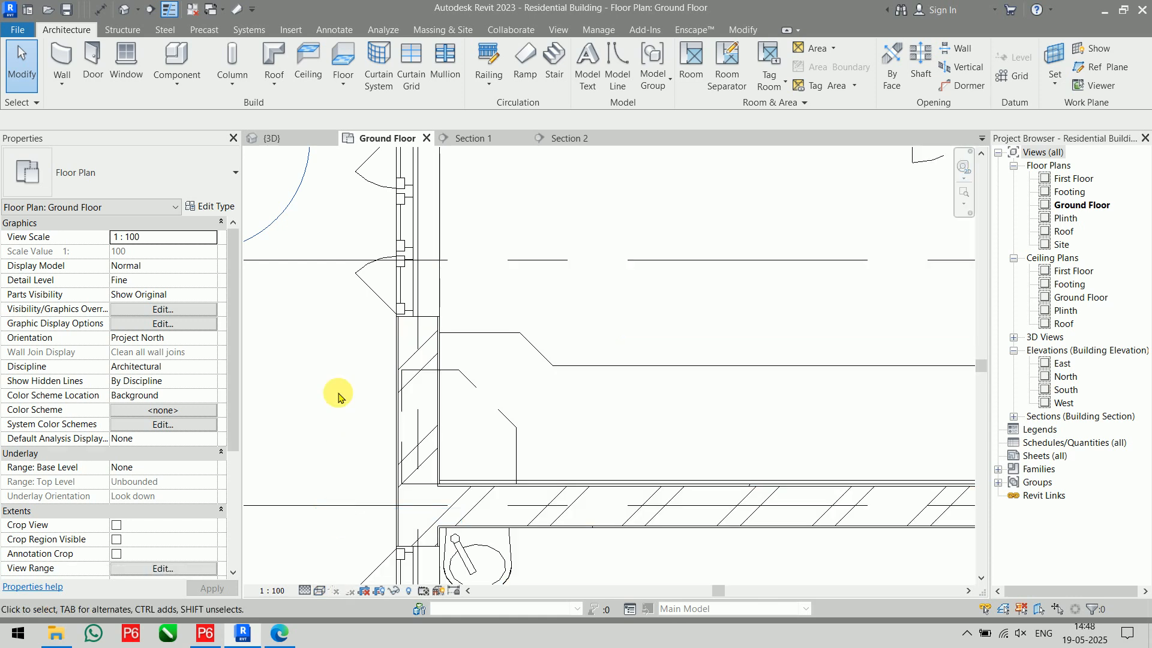
{"action": "key", "text": "a"}
{"action": "key", "text": "l"}
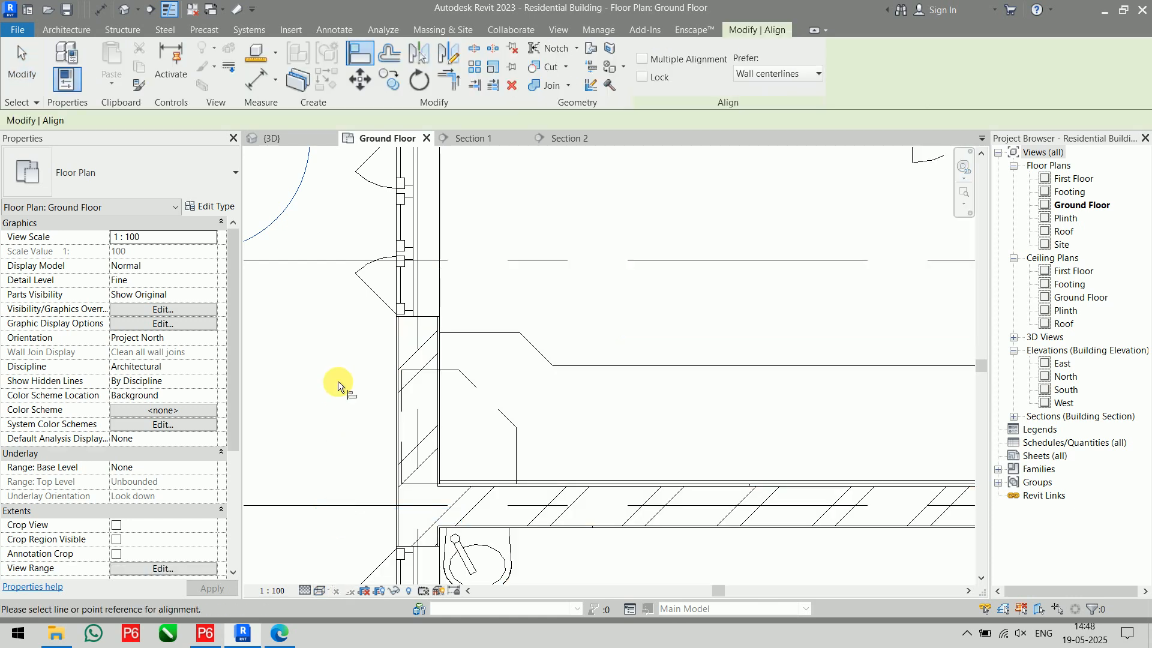
{"action": "left_click", "coordinate": [440, 283]}
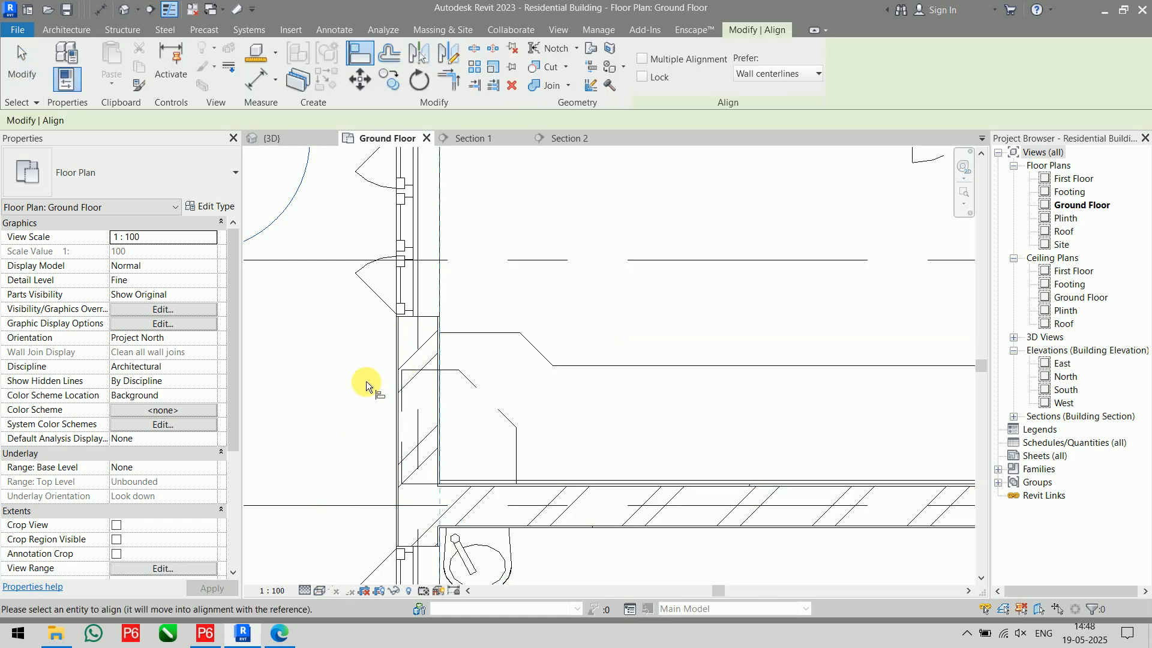
{"action": "left_click", "coordinate": [402, 411]}
{"action": "key", "text": "Escape"}
{"action": "key", "text": "Escape"}
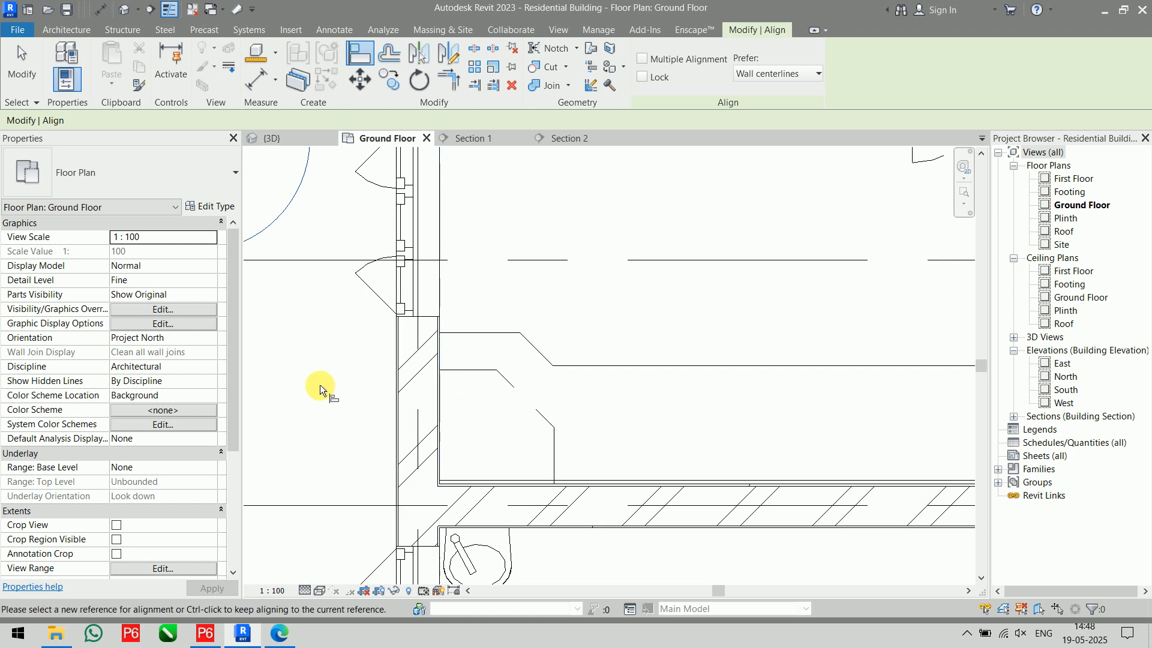
- Inspect the upper corner cabinet above the second countertop in the 3D view and return to the Ground Floor plan
{"action": "left_click", "coordinate": [295, 139]}
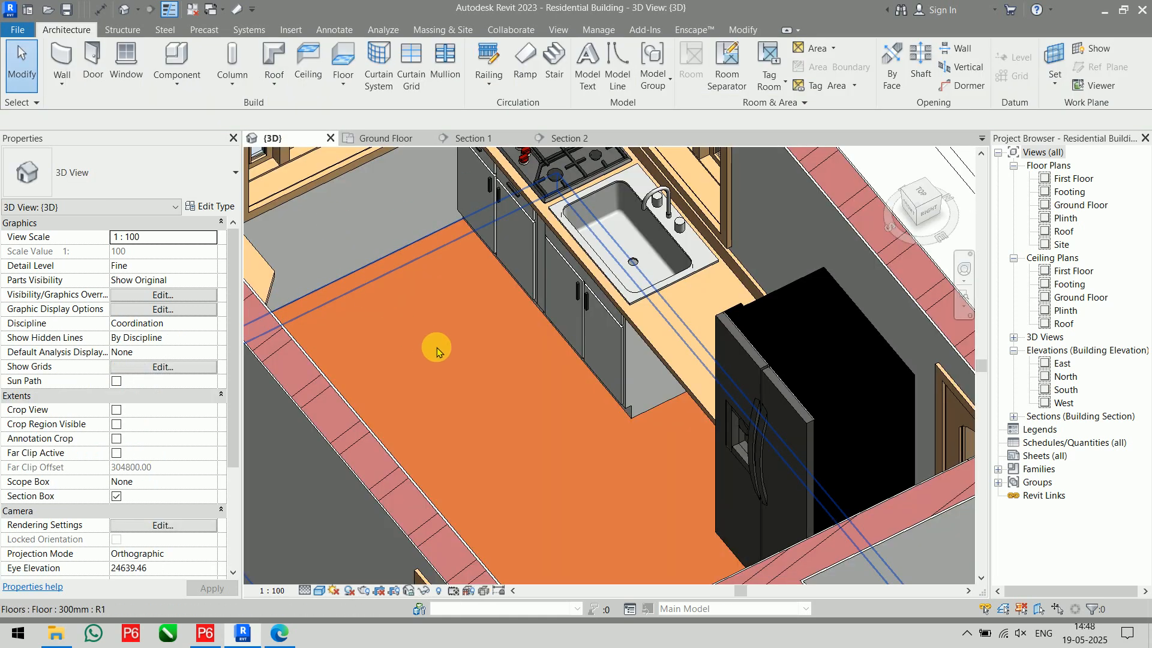
{"action": "scroll", "coordinate": [443, 350], "scroll_direction": "down", "scroll_amount": 3}
{"action": "middle_click_drag", "start_coordinate": [494, 388], "coordinate": [276, 318], "text": "shift"}
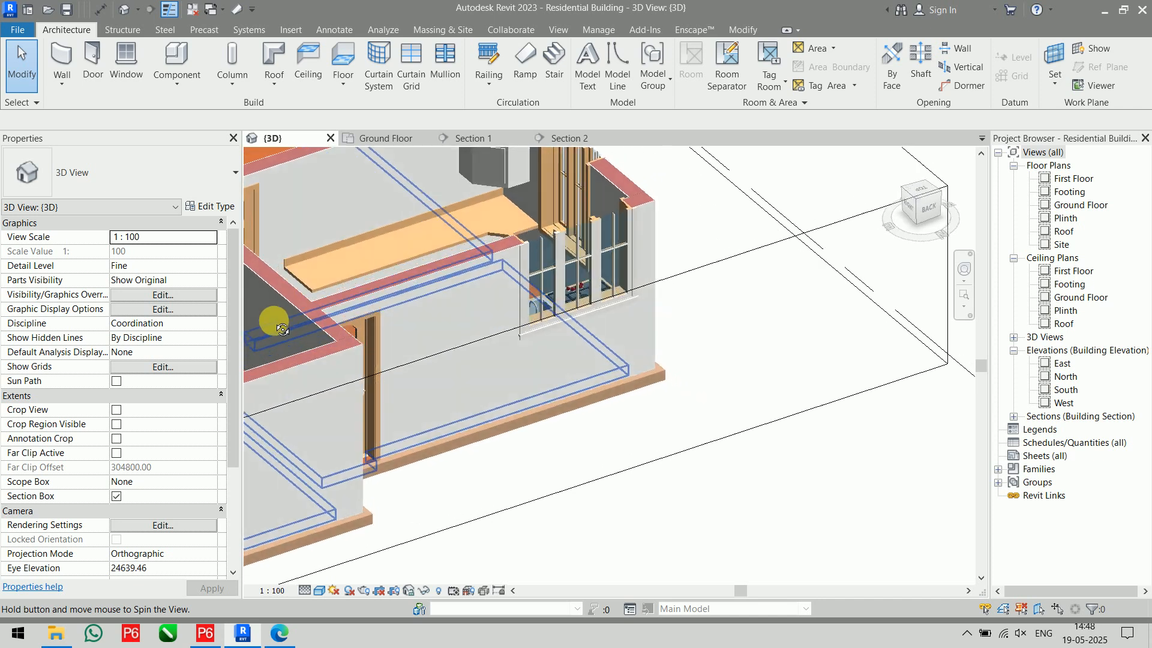
{"action": "middle_click_drag", "start_coordinate": [390, 254], "coordinate": [455, 410]}
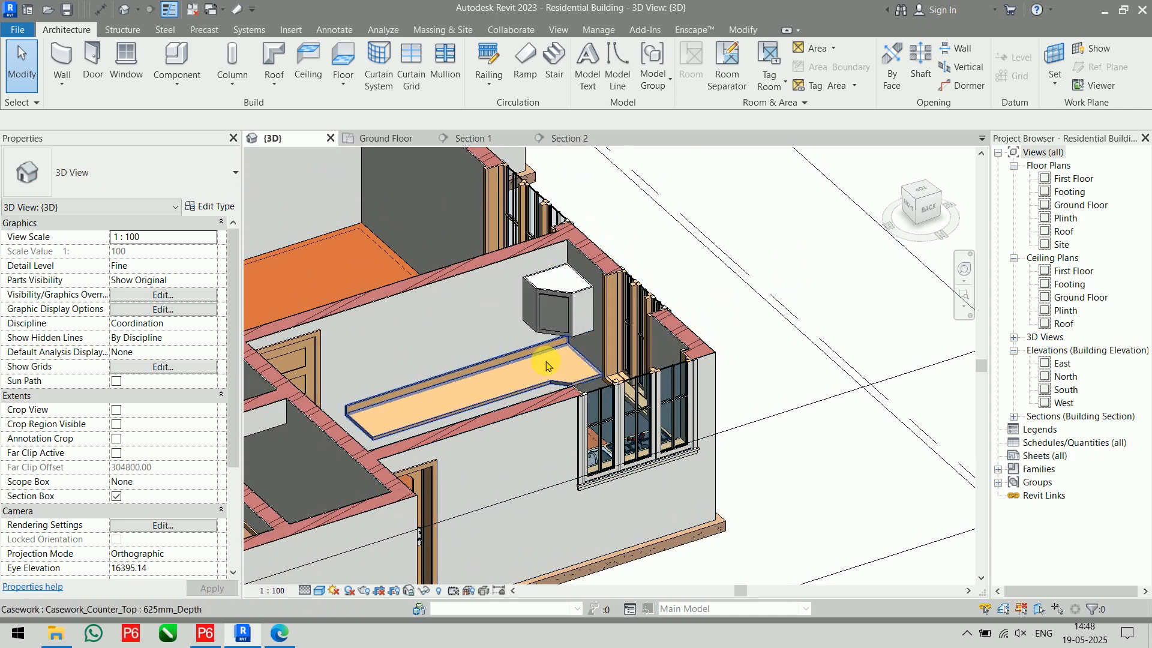
{"action": "left_click", "coordinate": [373, 142]}
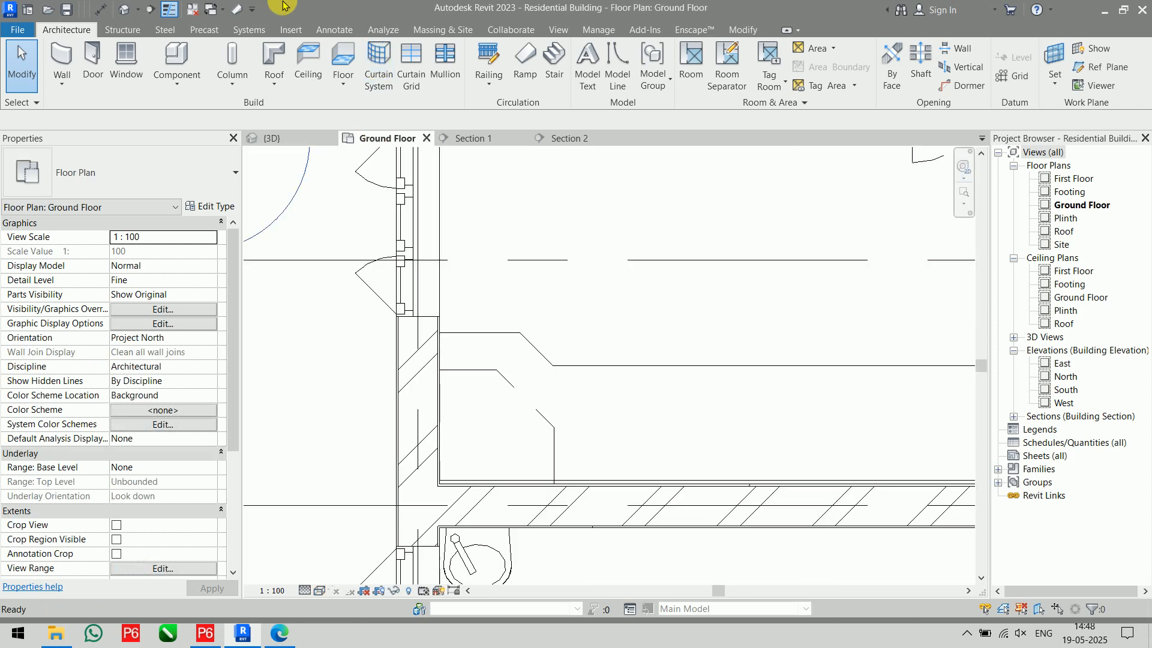
- Load the M_Upper Cabinet-Double Door w Glass-Wall and M_Upper Cabinet-Double Door-Wall families for component placement
{"action": "left_click", "coordinate": [176, 63]}
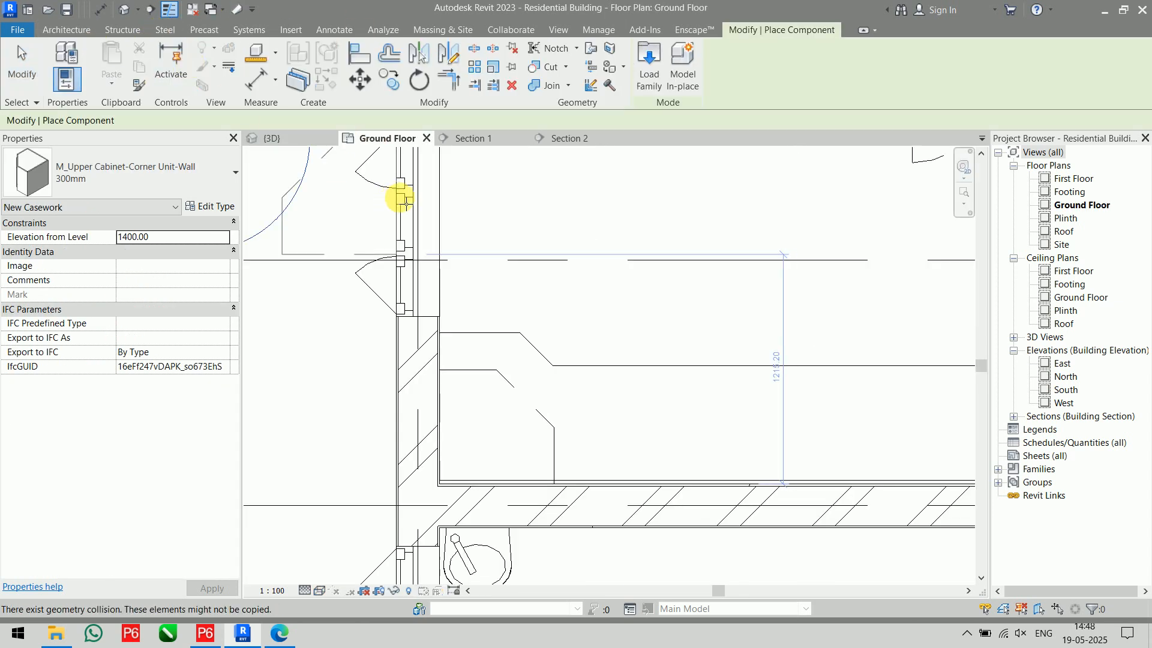
{"action": "left_click", "coordinate": [649, 66]}
{"action": "right_click", "coordinate": [365, 221]}
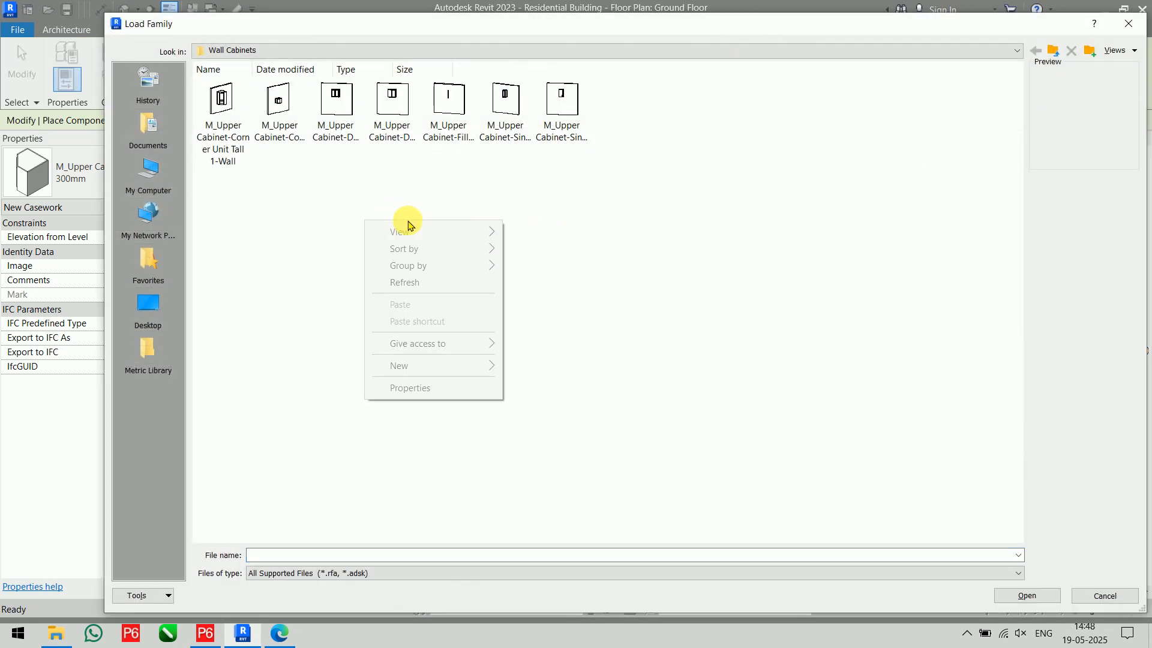
{"action": "mouse_move", "coordinate": [473, 232]}
{"action": "left_click", "coordinate": [514, 239]}
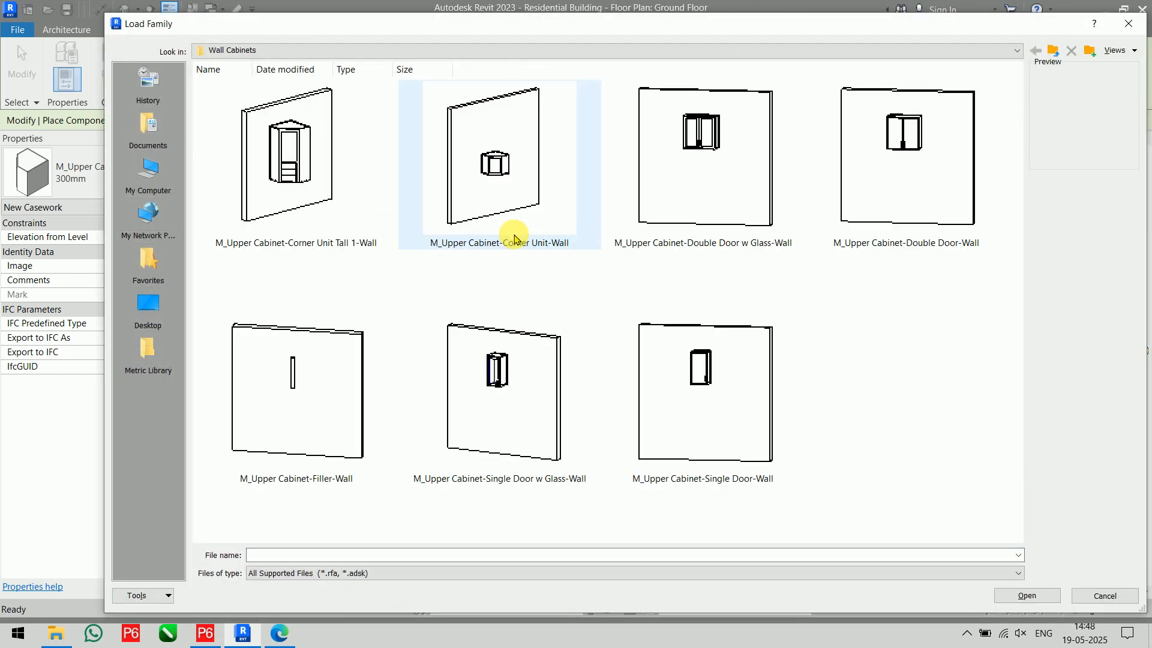
{"action": "left_click", "coordinate": [696, 181]}
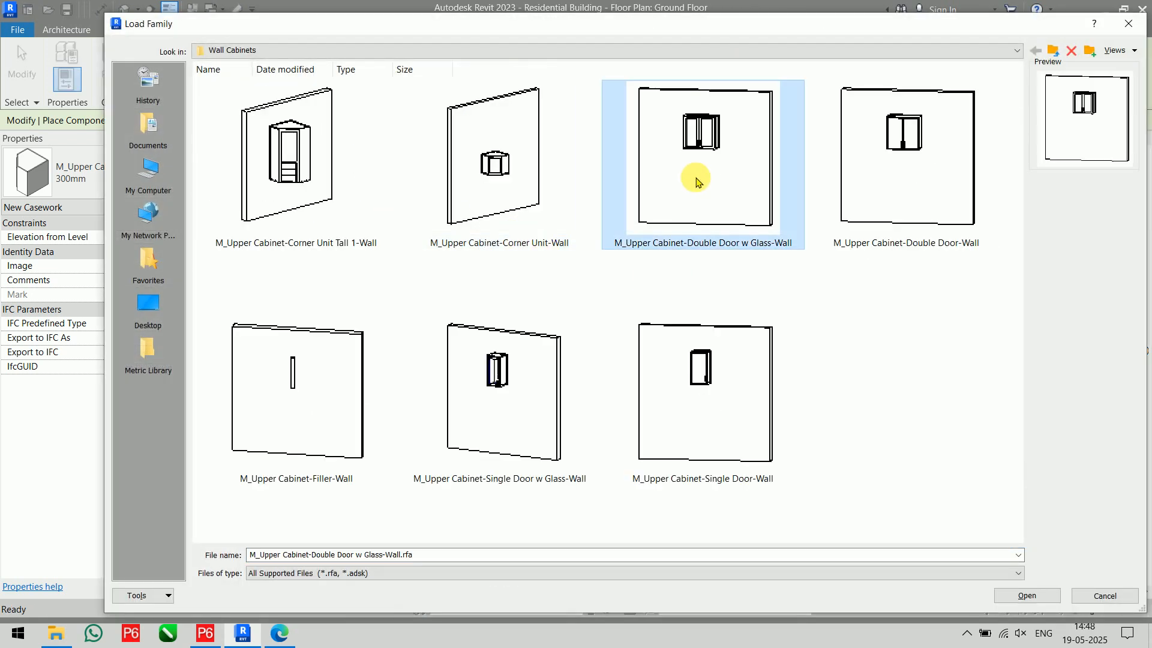
{"action": "left_click", "coordinate": [918, 206]}
{"action": "left_click", "coordinate": [735, 190], "text": "ctrl"}
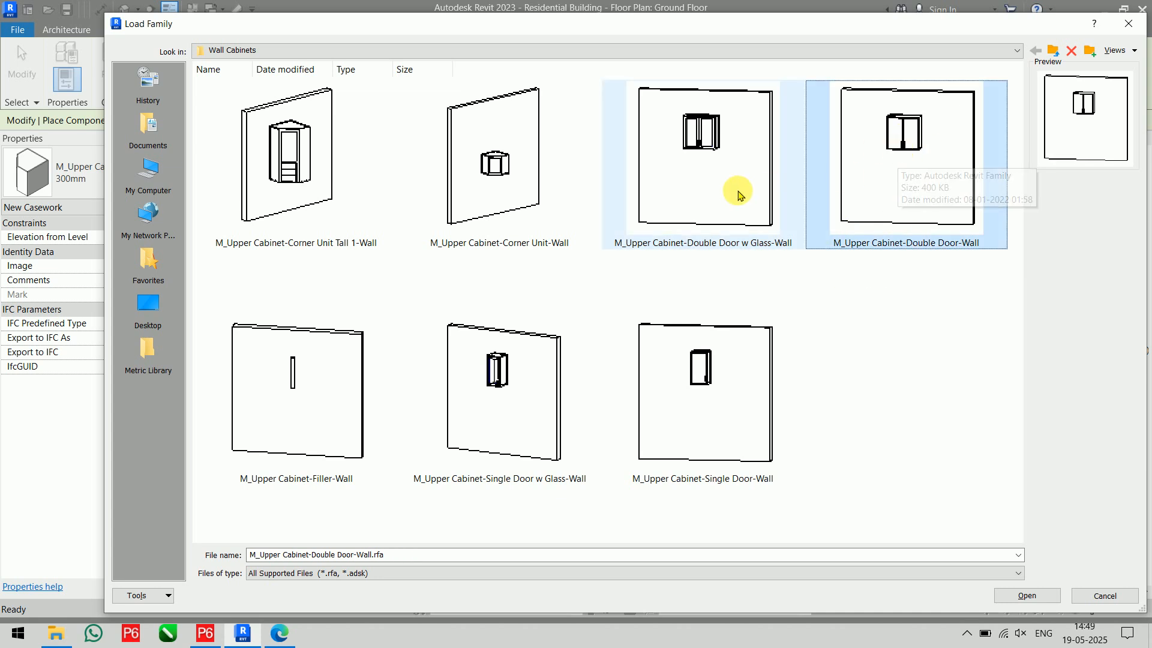
{"action": "left_click", "coordinate": [1027, 595]}
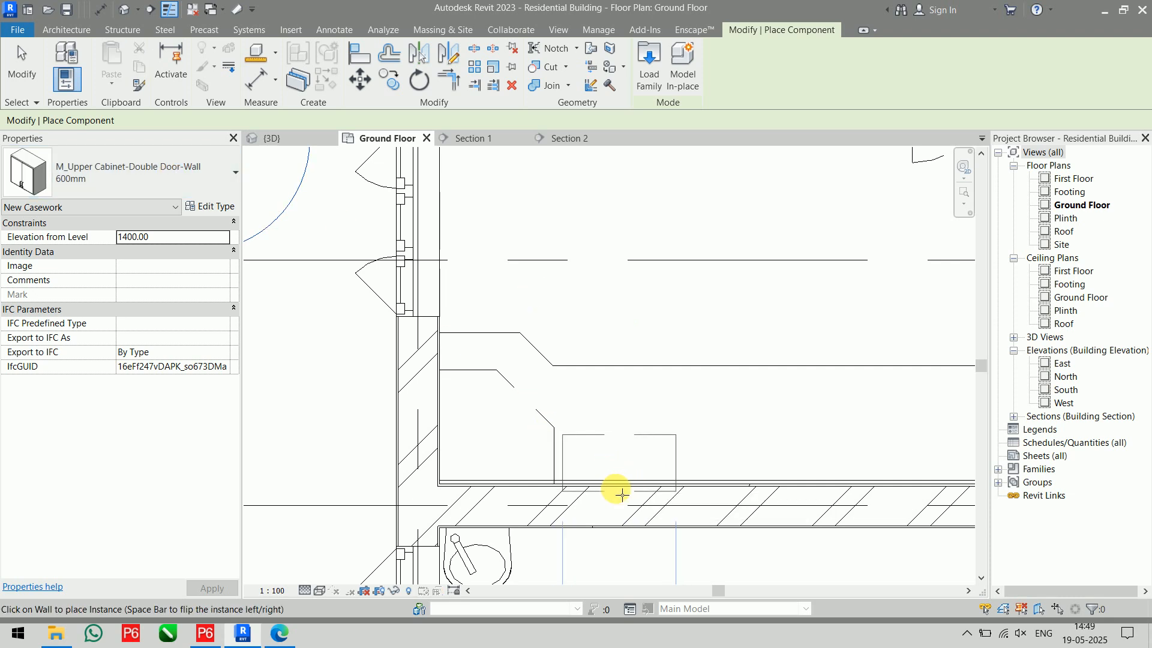
- Place one 600mm Double Door-Wall cabinet and two 600mm Double Door w Glass-Wall cabinets in a row beside the corner cabinet
{"action": "left_click", "coordinate": [622, 495]}
{"action": "middle_click_drag", "start_coordinate": [746, 456], "coordinate": [647, 448]}
{"action": "left_click", "coordinate": [101, 163]}
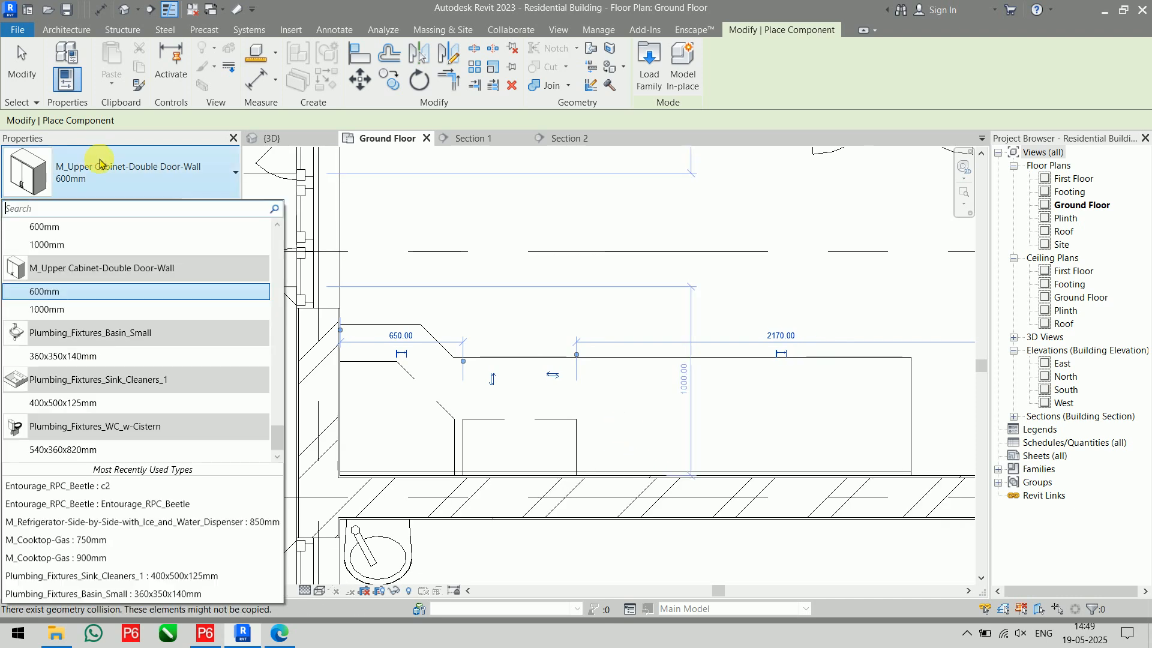
{"action": "scroll", "coordinate": [110, 300], "scroll_direction": "up", "scroll_amount": 2}
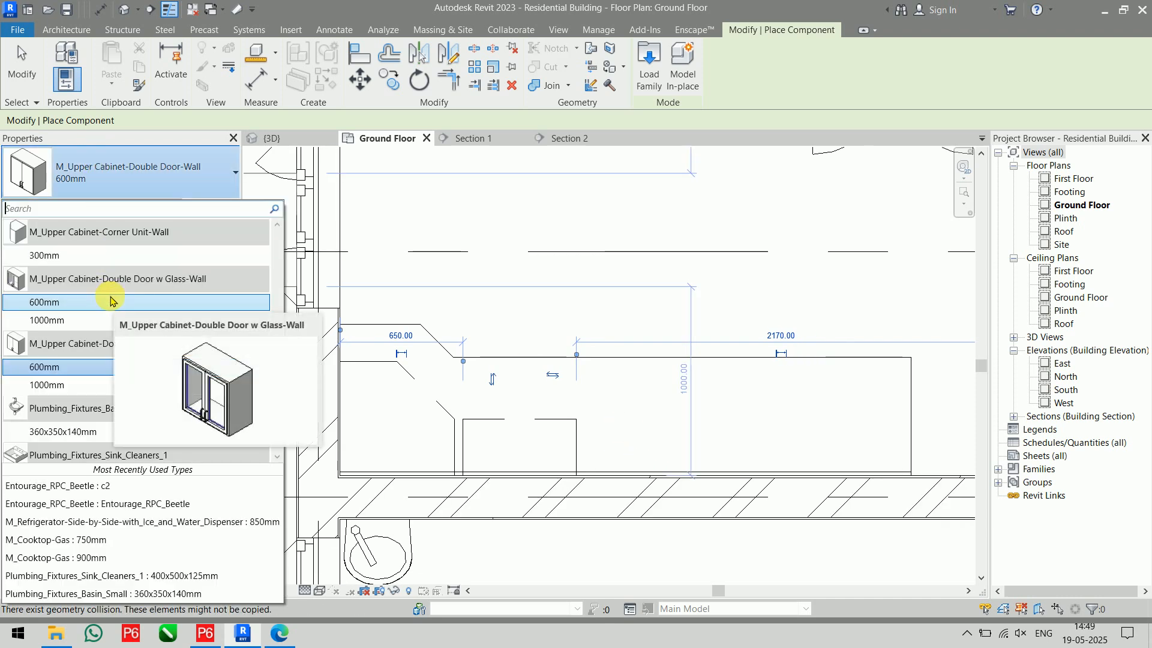
{"action": "left_click", "coordinate": [111, 301]}
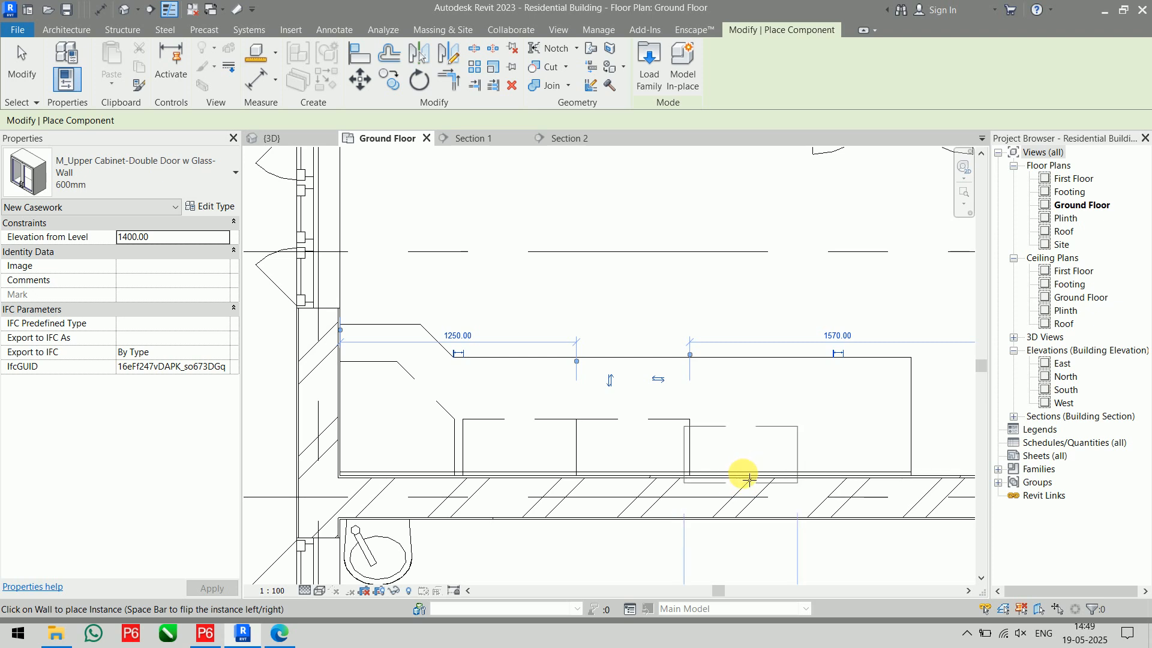
{"action": "key", "text": "Escape"}
{"action": "key", "text": "Escape"}
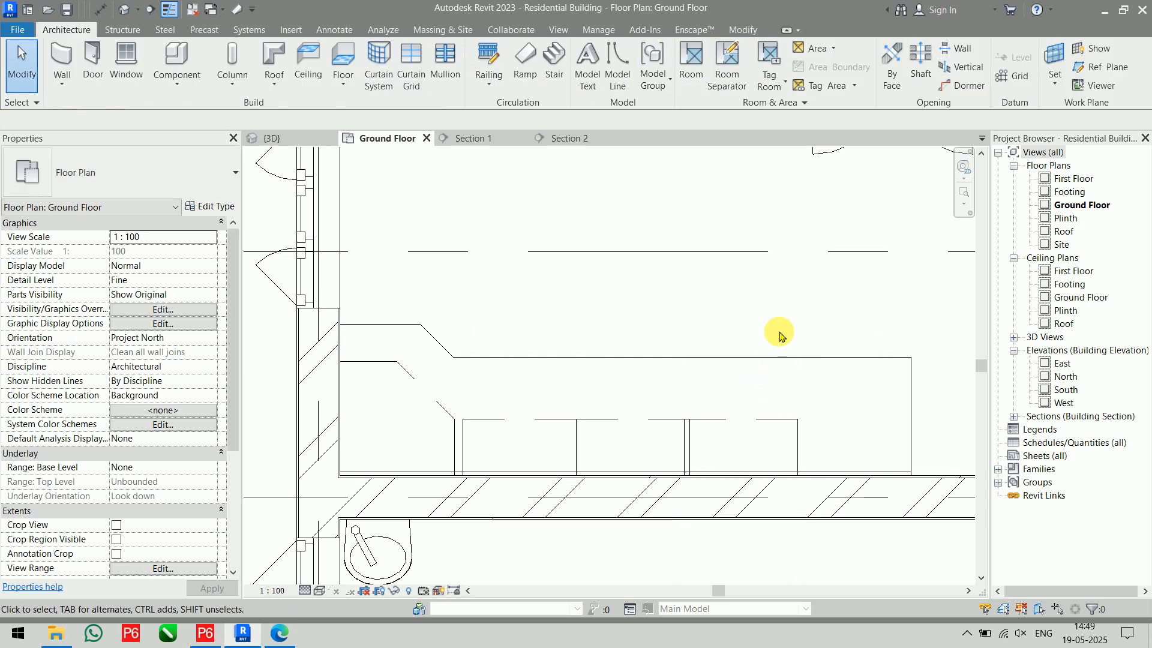
- Align the double-door upper cabinet flush with the corner cabinet, and the first glass-door cabinet flush with the double-door one
{"action": "key", "text": "a"}
{"action": "key", "text": "l"}
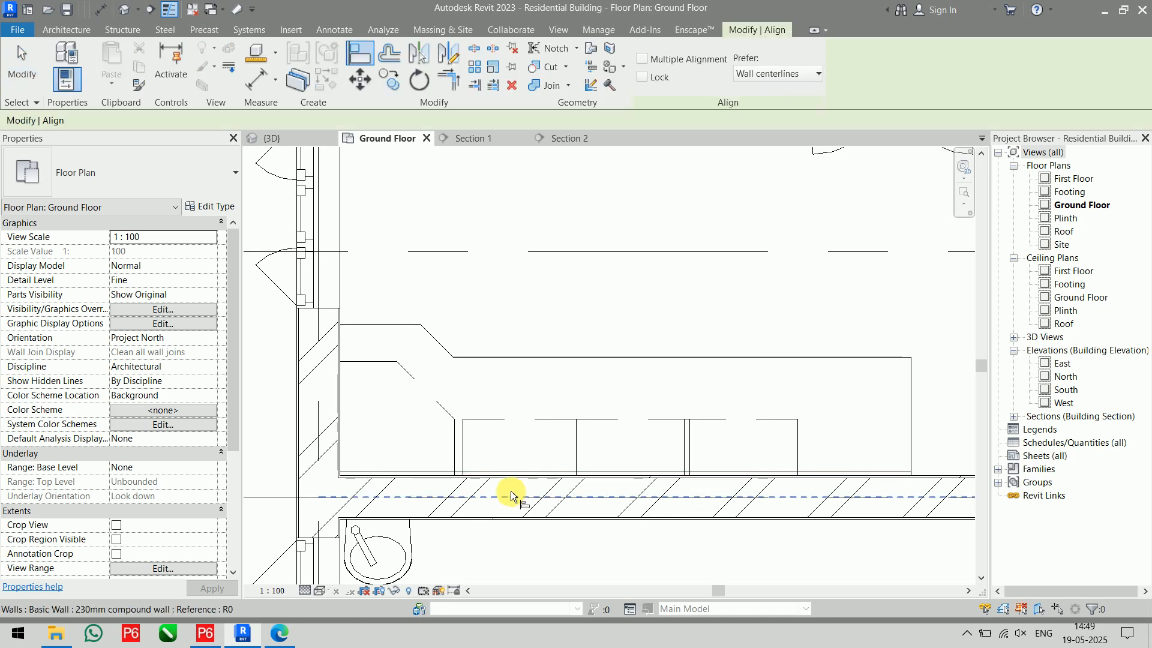
{"action": "scroll", "coordinate": [510, 490], "scroll_direction": "up", "scroll_amount": 3}
{"action": "left_click", "coordinate": [382, 391]}
{"action": "left_click", "coordinate": [399, 397]}
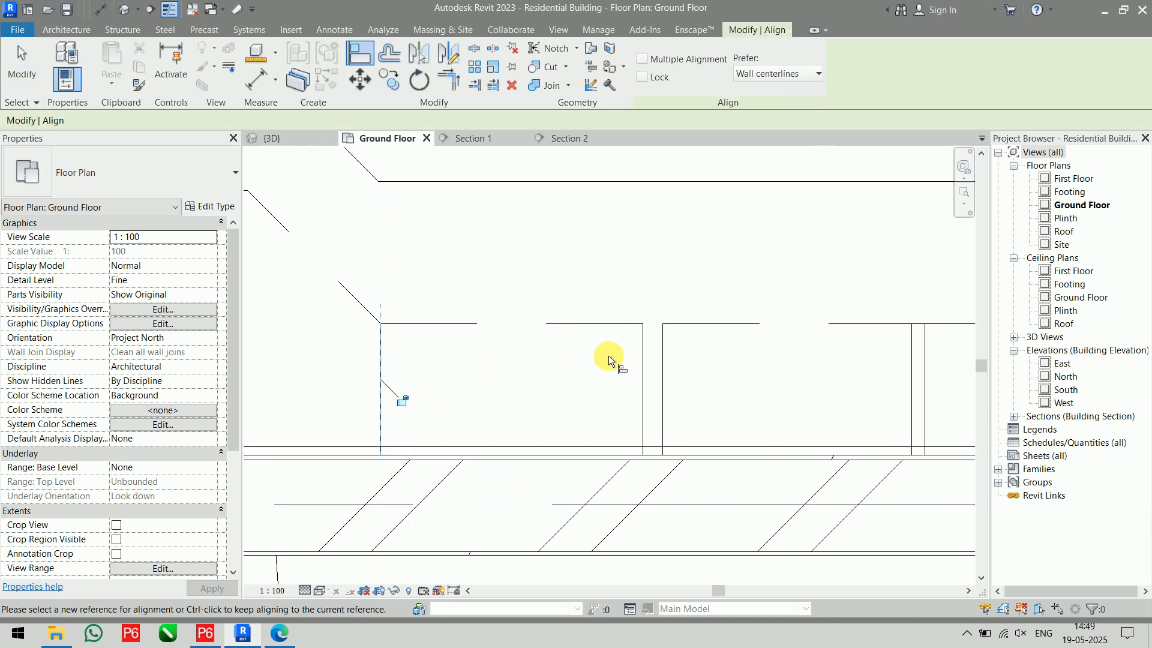
{"action": "mouse_move", "coordinate": [513, 349]}
{"action": "middle_mouse_down"}
{"action": "mouse_move", "coordinate": [562, 349]}
{"action": "mouse_move", "coordinate": [535, 349]}
{"action": "middle_mouse_up"}
{"action": "left_click", "coordinate": [664, 385]}
{"action": "key", "text": "Escape"}
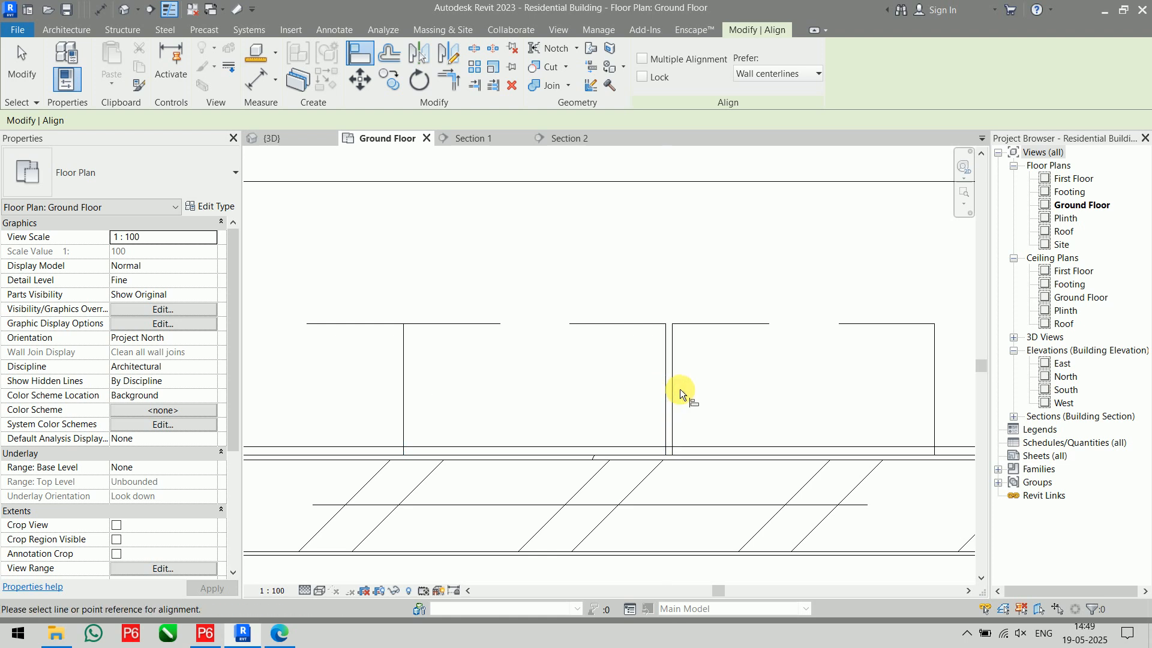
{"action": "key", "text": "Escape"}
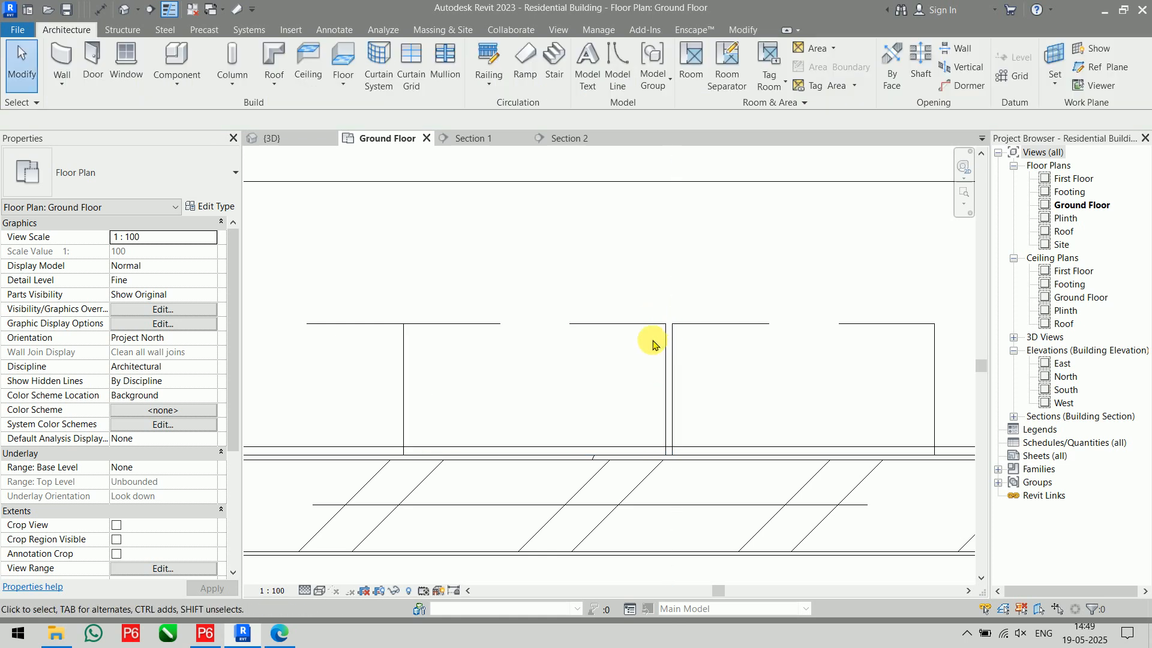
- Align the last glass-door upper cabinet flush with the side of the neighbouring glass-door cabinet
{"action": "key", "text": "a"}
{"action": "key", "text": "l"}
{"action": "left_click", "coordinate": [665, 362]}
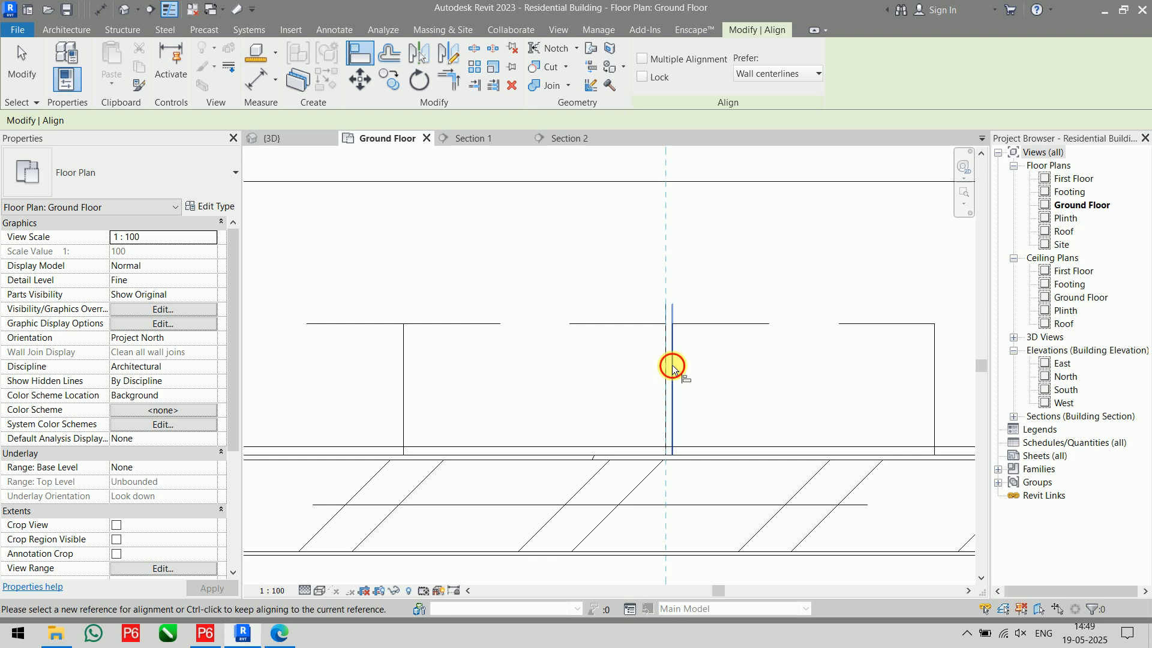
{"action": "left_click", "coordinate": [672, 365]}
{"action": "scroll", "coordinate": [675, 367], "scroll_direction": "down", "scroll_amount": 5}
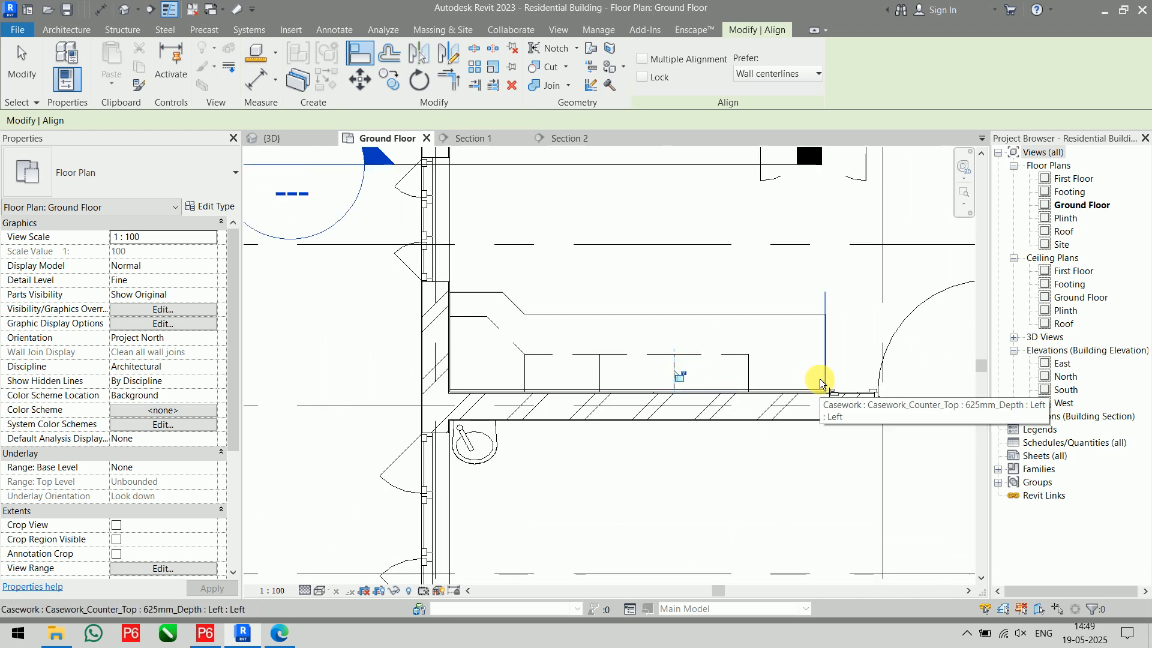
- Copy the last glass-door upper cabinet 600 mm along the wall so the copy adjoins it at the open end of the row
{"action": "key", "text": "Escape"}
{"action": "key", "text": "Escape"}
{"action": "left_click", "coordinate": [733, 356]}
{"action": "middle_click_drag", "start_coordinate": [720, 354], "coordinate": [383, 301]}
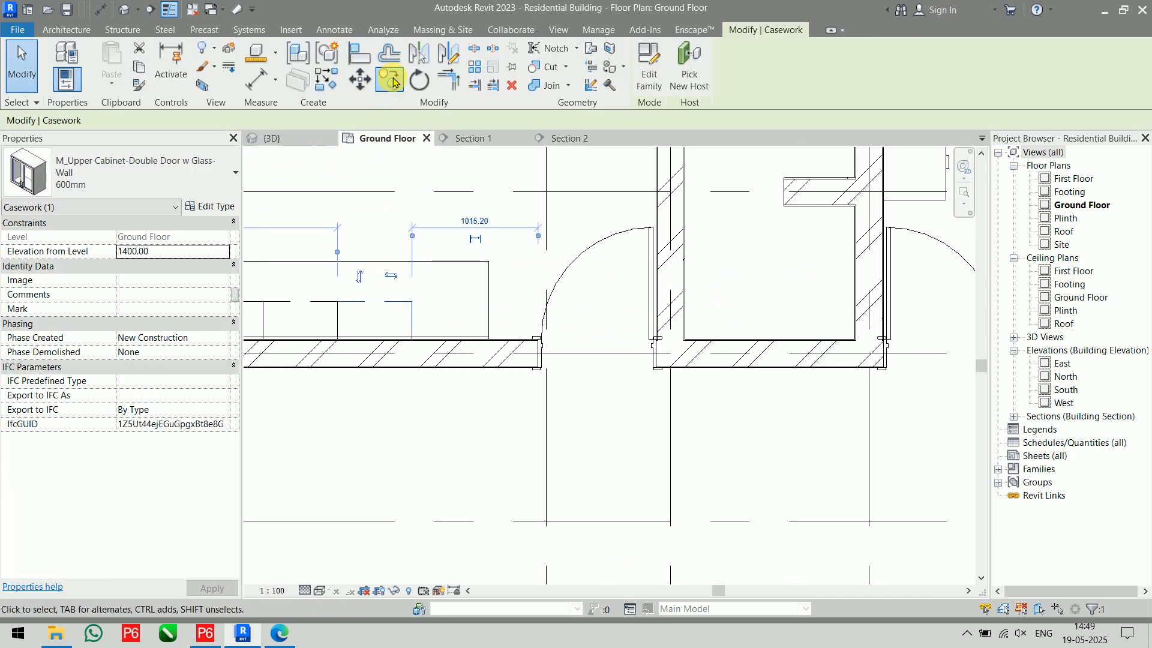
{"action": "left_click", "coordinate": [391, 80]}
{"action": "left_click", "coordinate": [339, 338]}
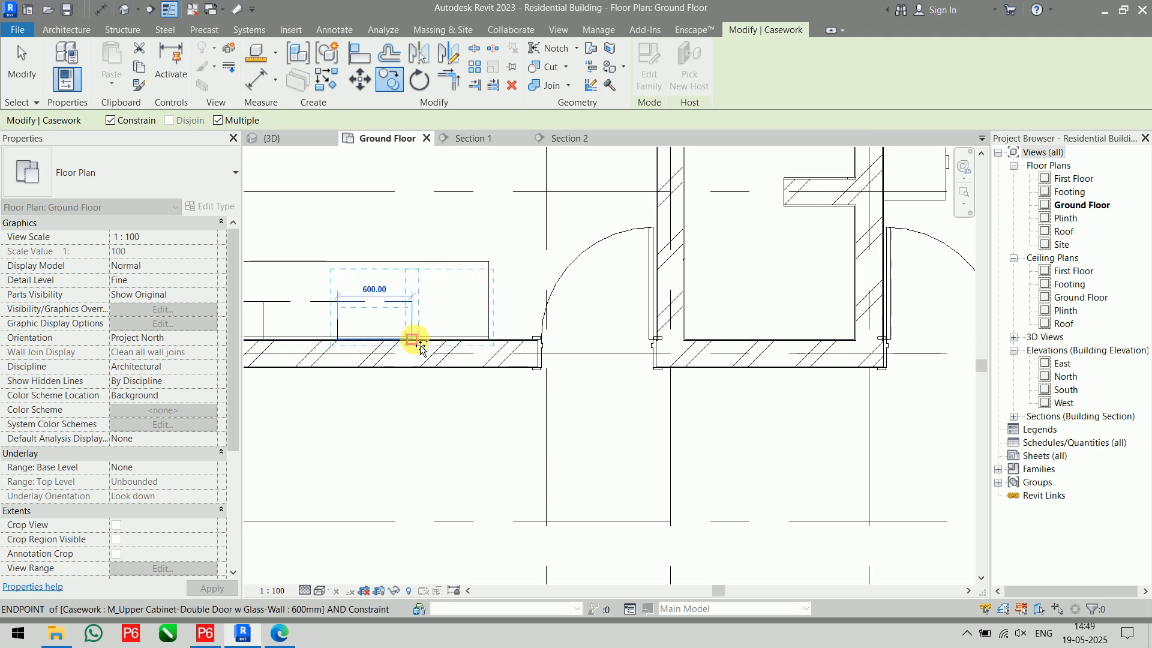
{"action": "left_click", "coordinate": [413, 339]}
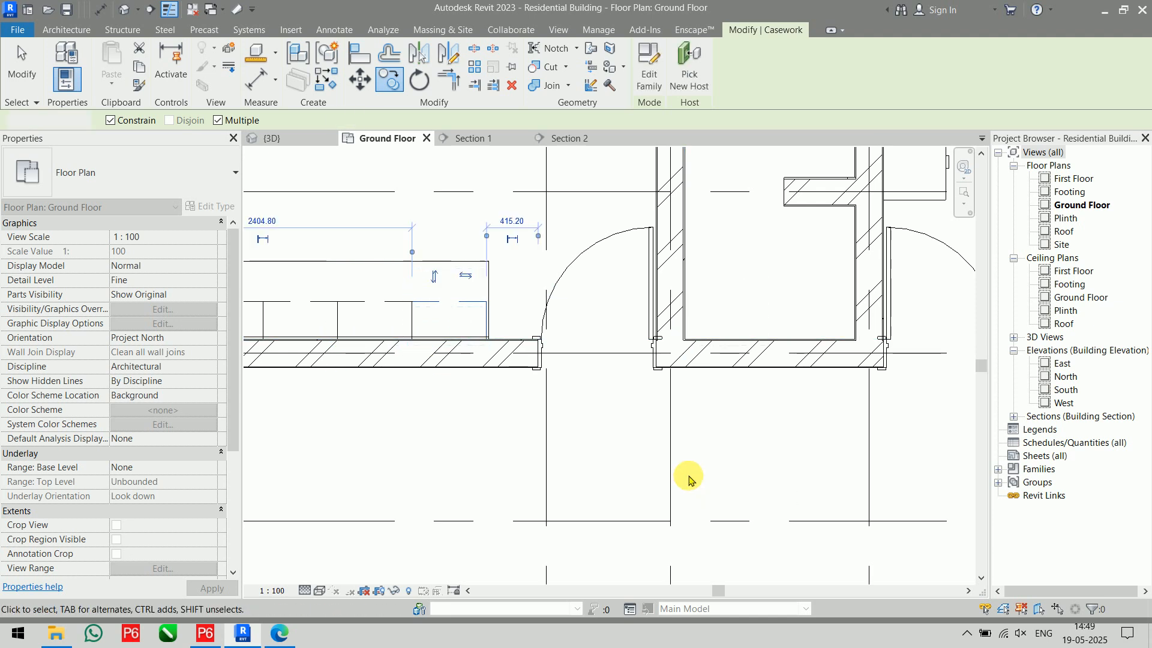
{"action": "key", "text": "Escape"}
{"action": "key", "text": "Escape"}
- Shorten the second kitchen countertop to a length of 3005 mm so its end lines up with the last upper cabinet
{"action": "scroll", "coordinate": [411, 270], "scroll_direction": "up", "scroll_amount": 3}
{"action": "left_click", "coordinate": [592, 312]}
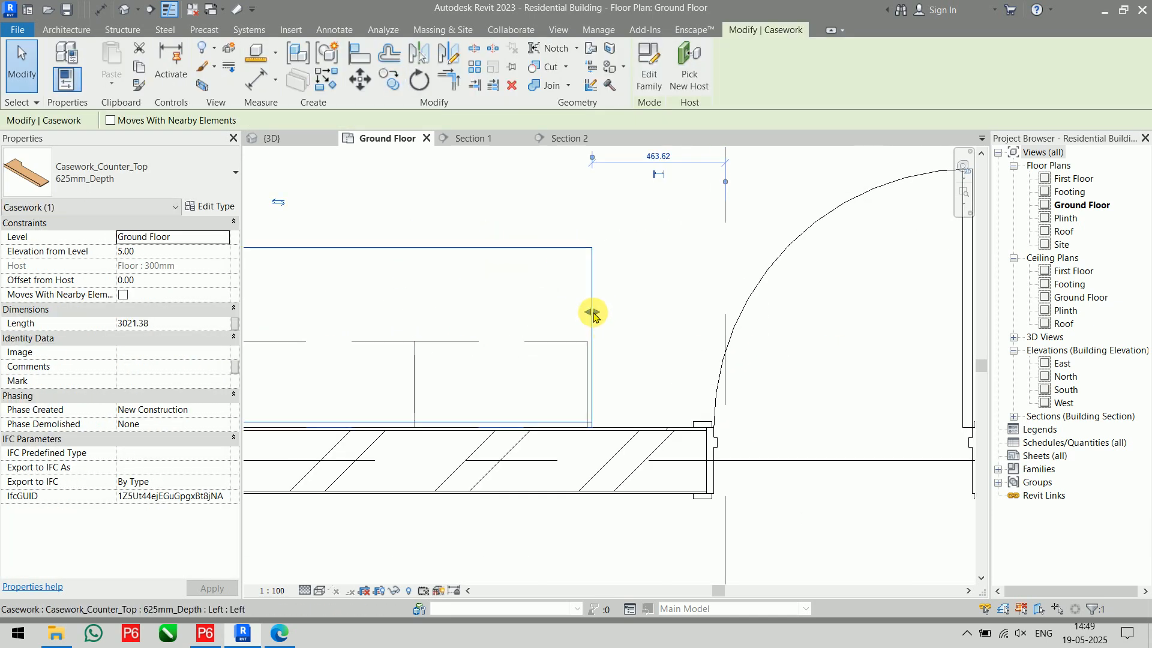
{"action": "left_click_drag", "start_coordinate": [593, 312], "coordinate": [589, 314]}
{"action": "scroll", "coordinate": [694, 310], "scroll_direction": "down", "scroll_amount": 2}
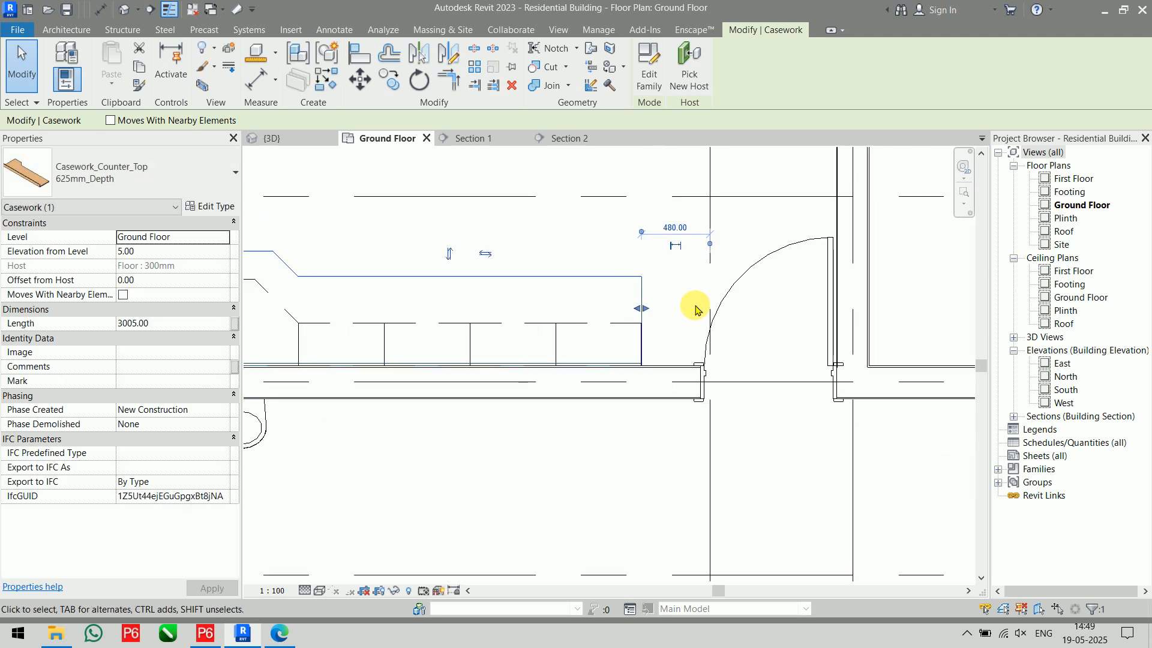
{"action": "scroll", "coordinate": [694, 309], "scroll_direction": "down", "scroll_amount": 2}
{"action": "key", "text": "Escape"}
- Inspect the upper cabinets and the furnished ground floor in the 3D view, and return to the Ground Floor plan
{"action": "left_click", "coordinate": [282, 139]}
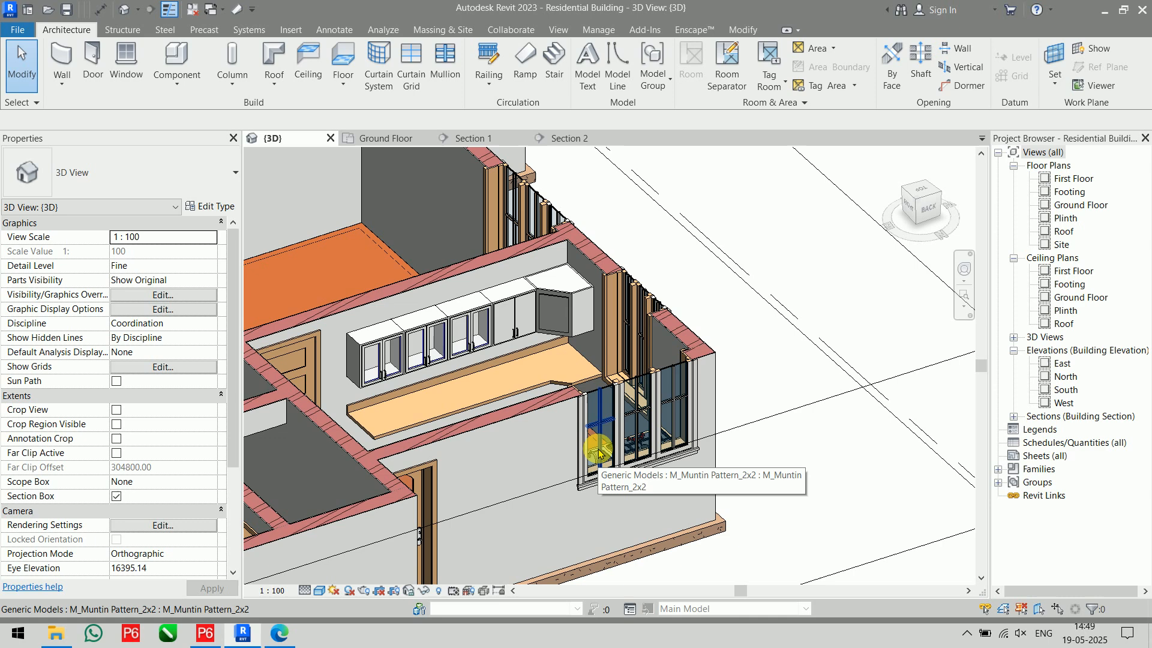
{"action": "middle_click_drag", "start_coordinate": [600, 454], "coordinate": [373, 413], "text": "shift"}
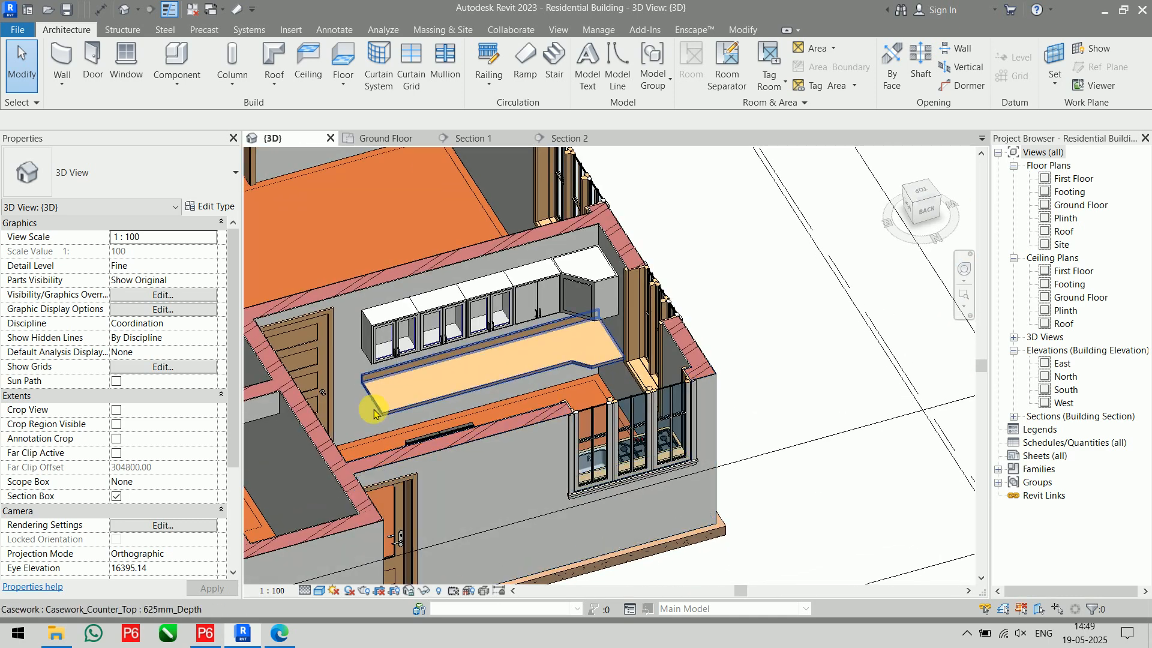
{"action": "scroll", "coordinate": [756, 291], "scroll_direction": "down", "scroll_amount": 5}
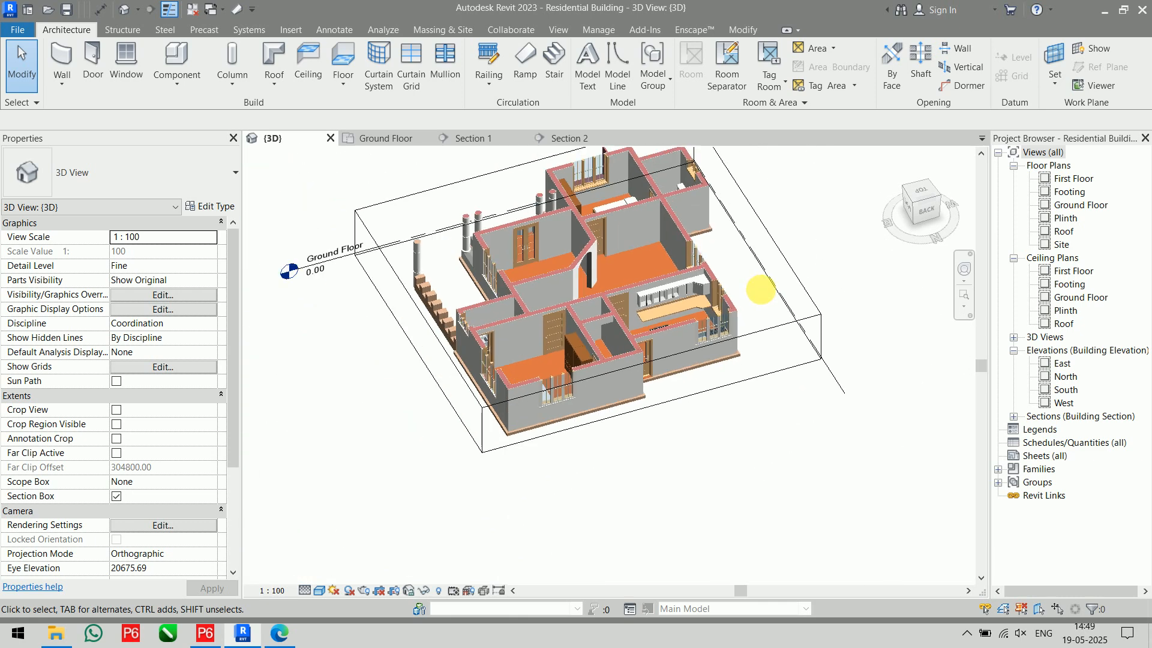
{"action": "middle_click_drag", "start_coordinate": [761, 290], "coordinate": [592, 288], "text": "shift"}
{"action": "left_click", "coordinate": [386, 138]}
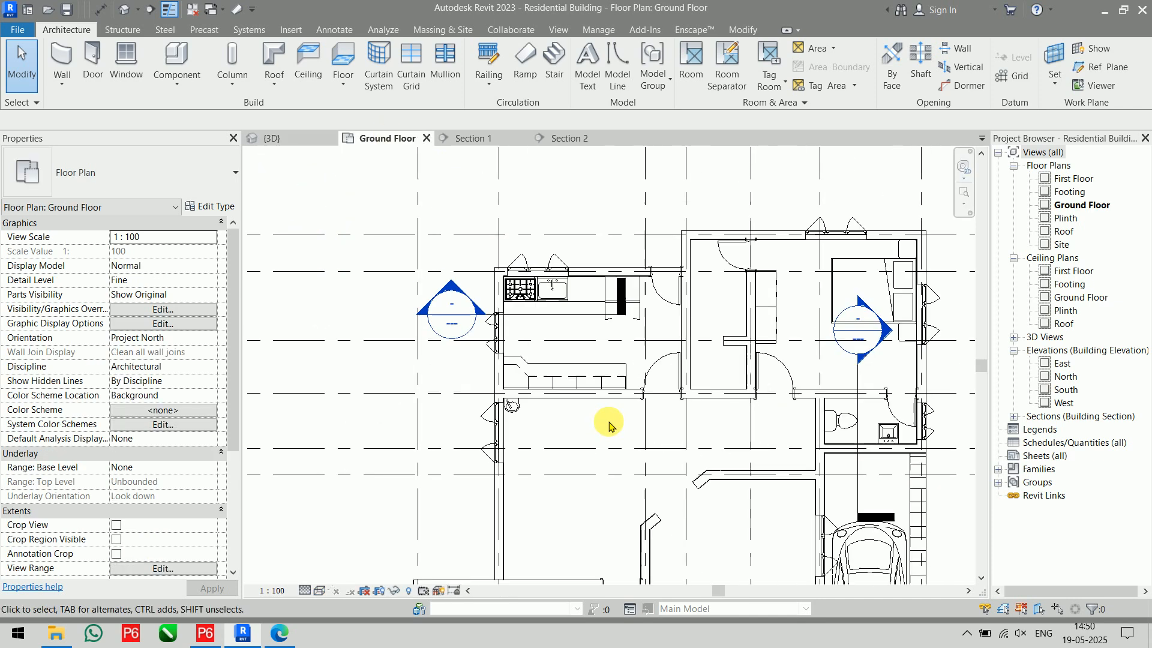
{"action": "scroll", "coordinate": [608, 426], "scroll_direction": "down", "scroll_amount": 2}
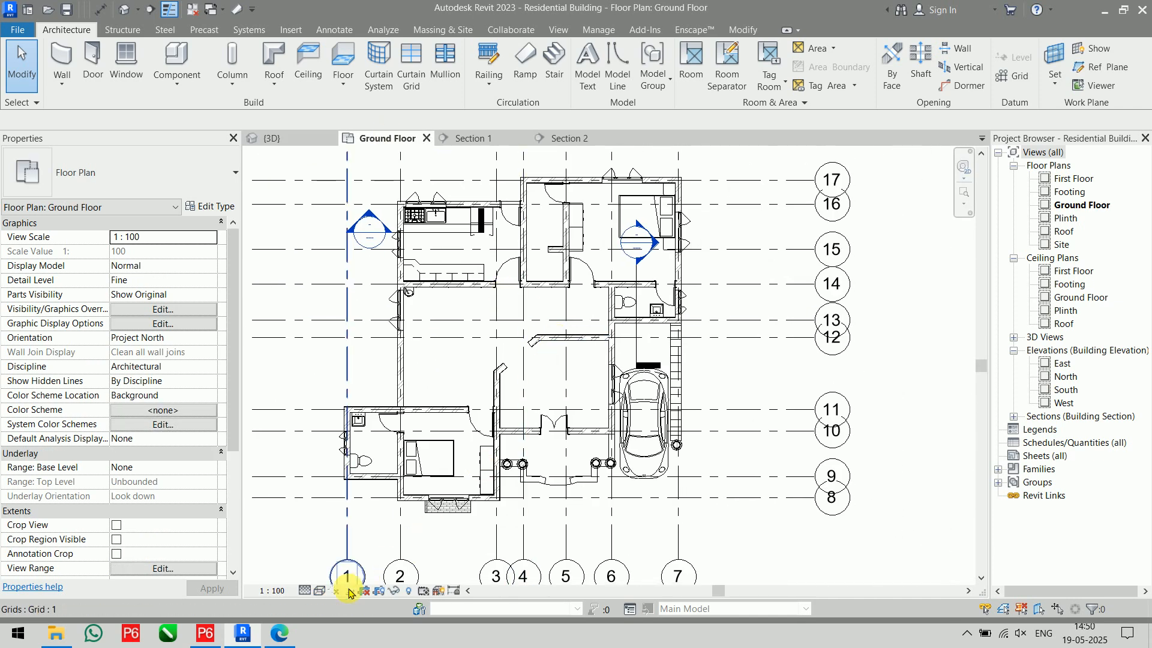
- Switch to the workbook PDF in Edge and review the furniture layouts and 3D view figures of Exercise 5
{"action": "left_click", "coordinate": [279, 633]}
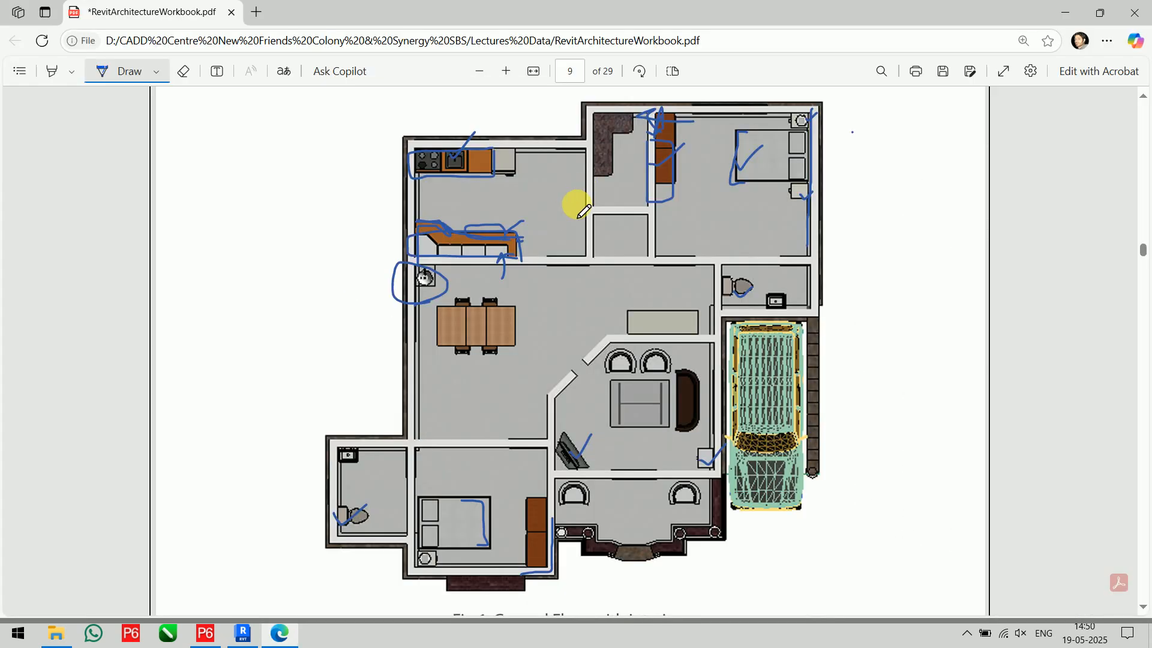
{"action": "scroll", "coordinate": [578, 217], "scroll_direction": "down", "scroll_amount": 20}
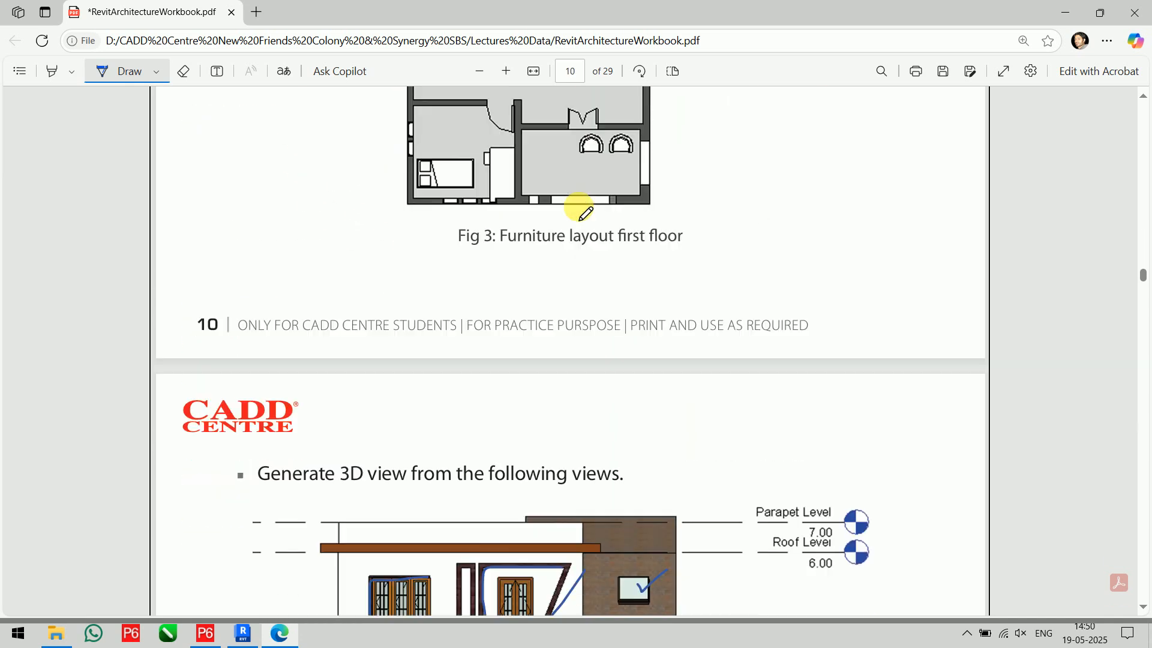
{"action": "scroll", "coordinate": [580, 210], "scroll_direction": "down", "scroll_amount": 20}
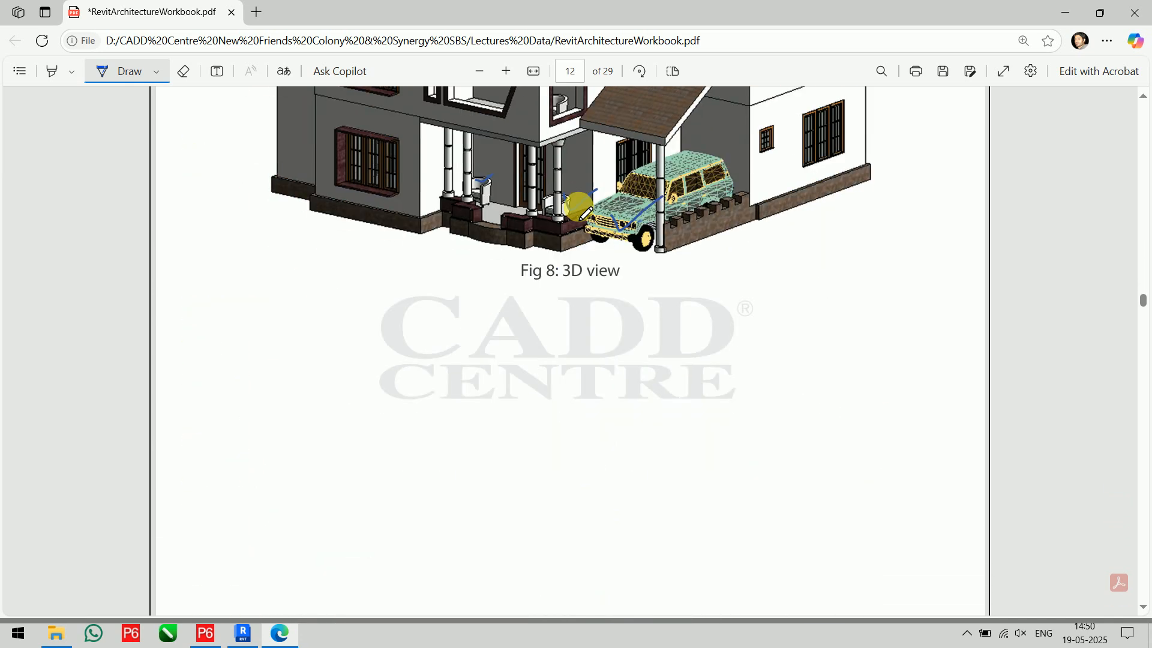
{"action": "scroll", "coordinate": [580, 210], "scroll_direction": "down", "scroll_amount": 5}
{"action": "scroll", "coordinate": [580, 210], "scroll_direction": "up", "scroll_amount": 20}
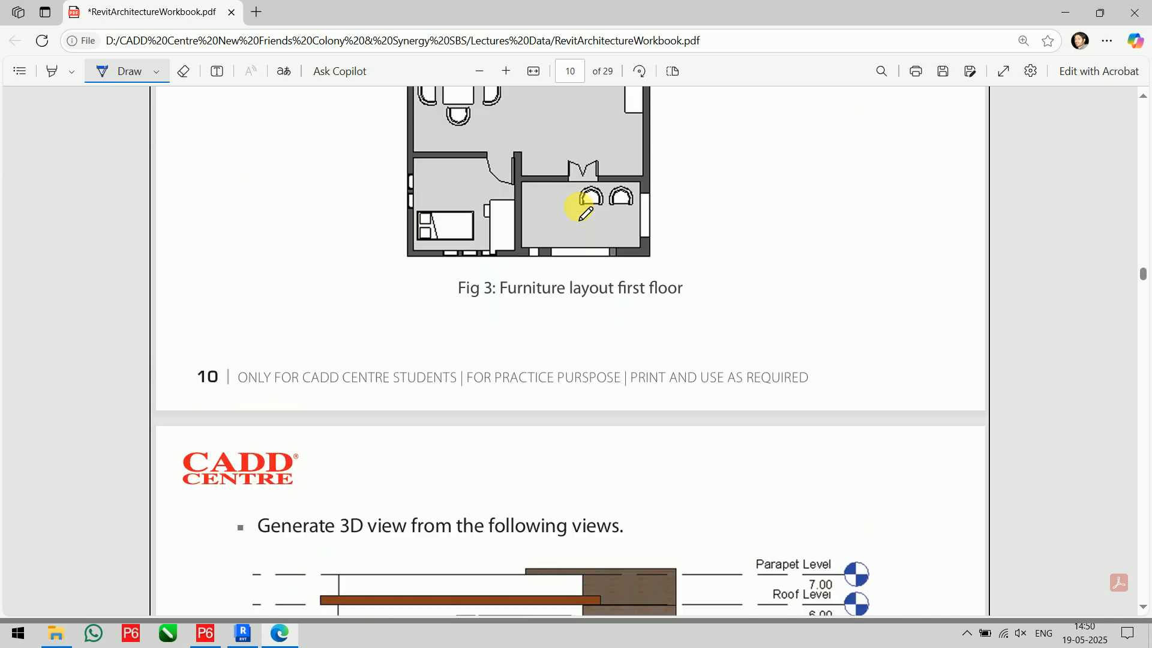
{"action": "scroll", "coordinate": [577, 207], "scroll_direction": "up", "scroll_amount": 20}
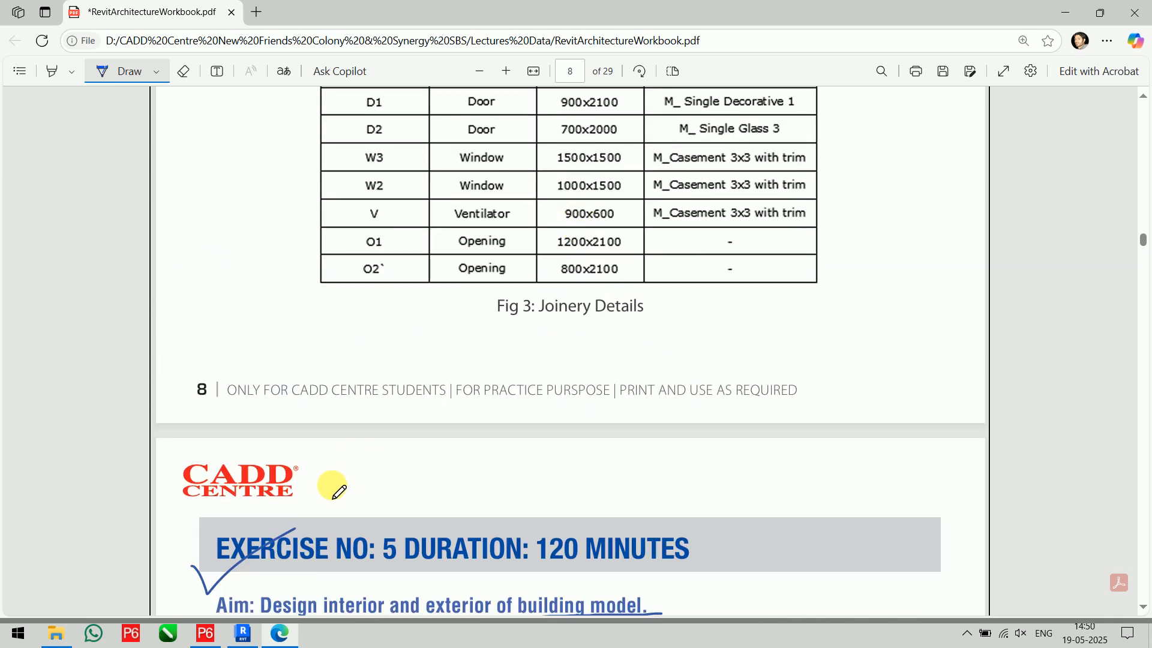
- Circle the Exercise No: 5 heading in the workbook with freehand ink
{"action": "scroll", "coordinate": [338, 492], "scroll_direction": "down", "scroll_amount": 3}
{"action": "mouse_move", "coordinate": [323, 346]}
{"action": "left_mouse_down"}
{"action": "mouse_move", "coordinate": [450, 308]}
{"action": "mouse_move", "coordinate": [156, 289]}
{"action": "left_mouse_up"}
{"action": "left_click_drag", "start_coordinate": [155, 392], "coordinate": [489, 336]}
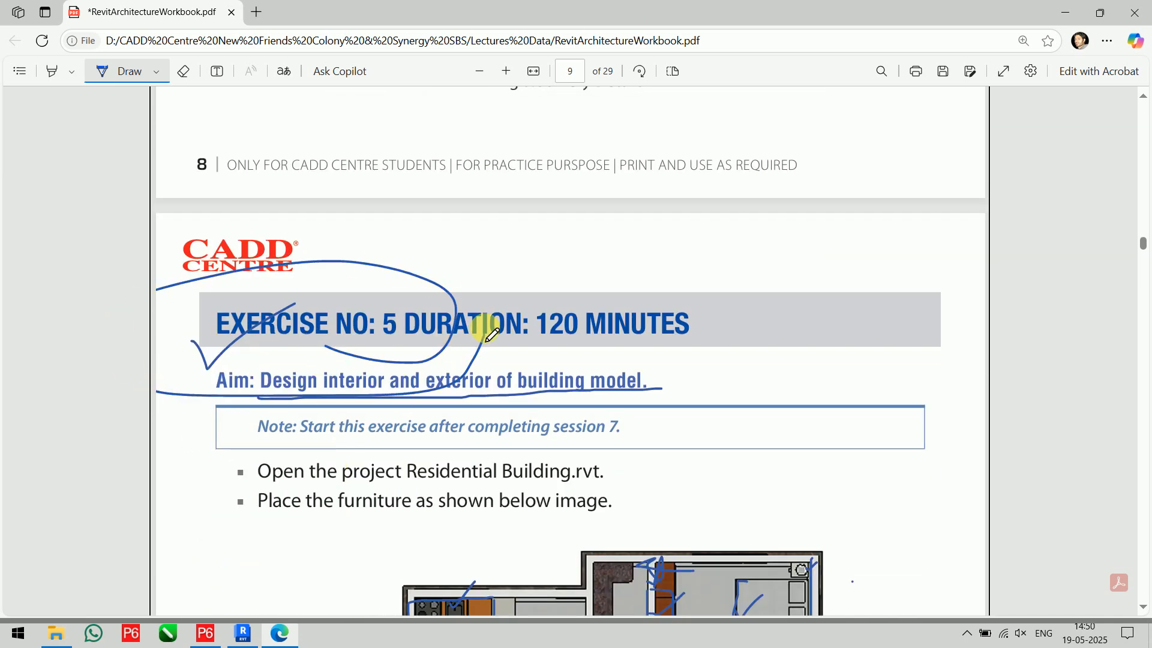
- Underline the Exercise No: 6 heading in the workbook with freehand ink and return to Revit
{"action": "scroll", "coordinate": [489, 333], "scroll_direction": "down", "scroll_amount": 20}
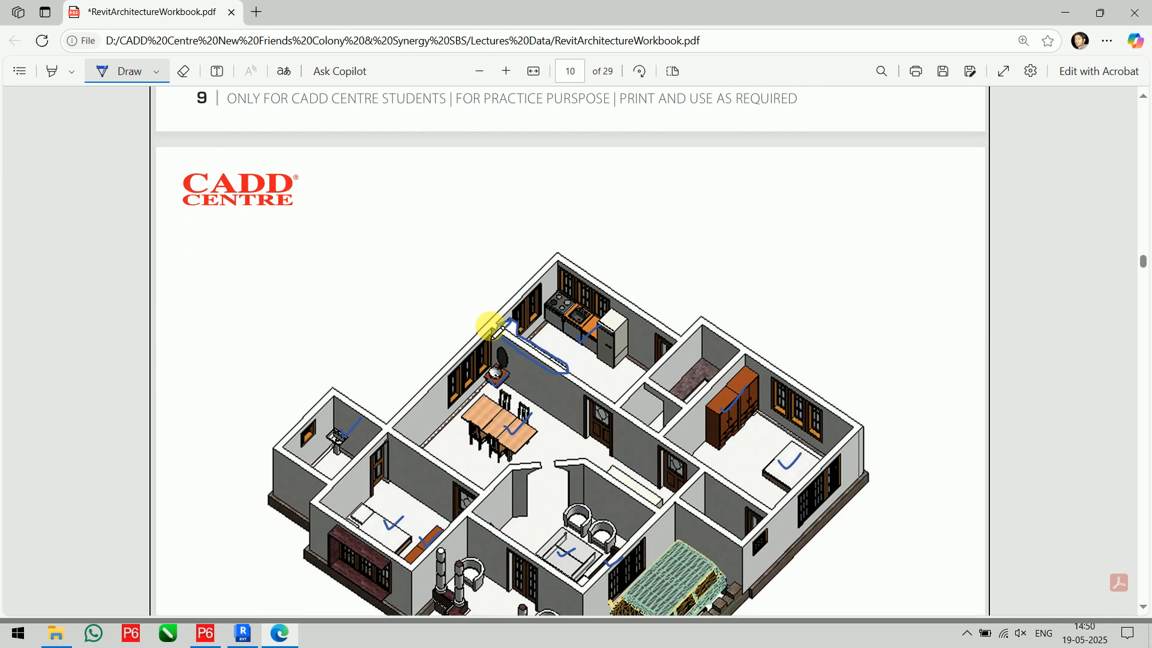
{"action": "scroll", "coordinate": [491, 328], "scroll_direction": "down", "scroll_amount": 20}
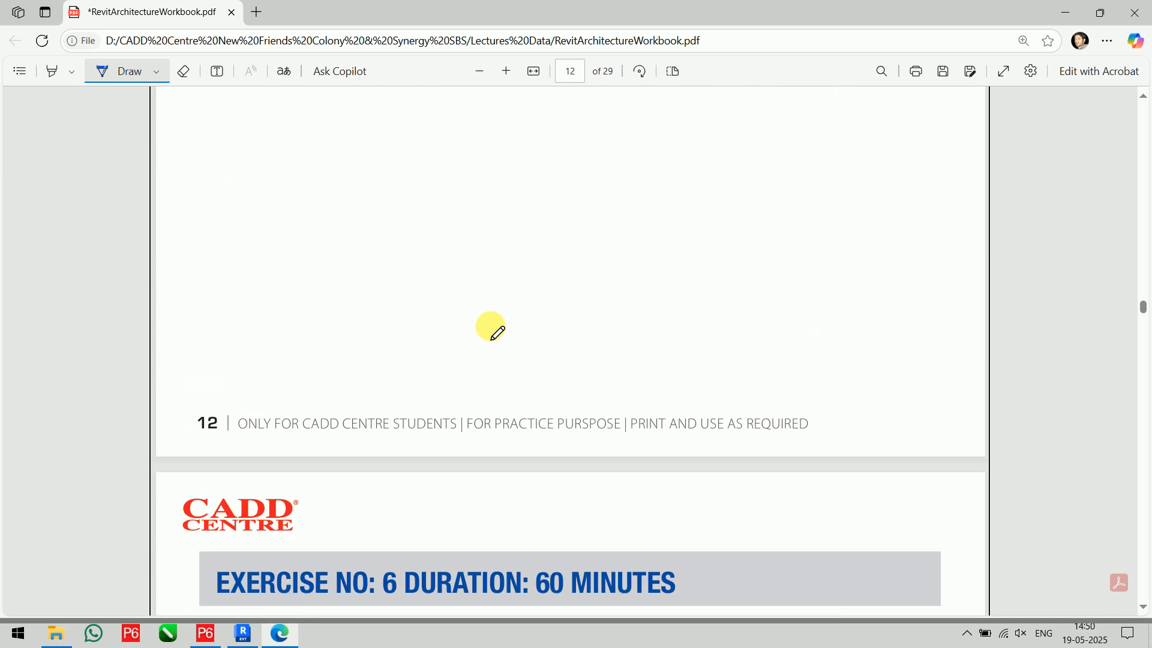
{"action": "left_click_drag", "start_coordinate": [201, 141], "coordinate": [528, 173]}
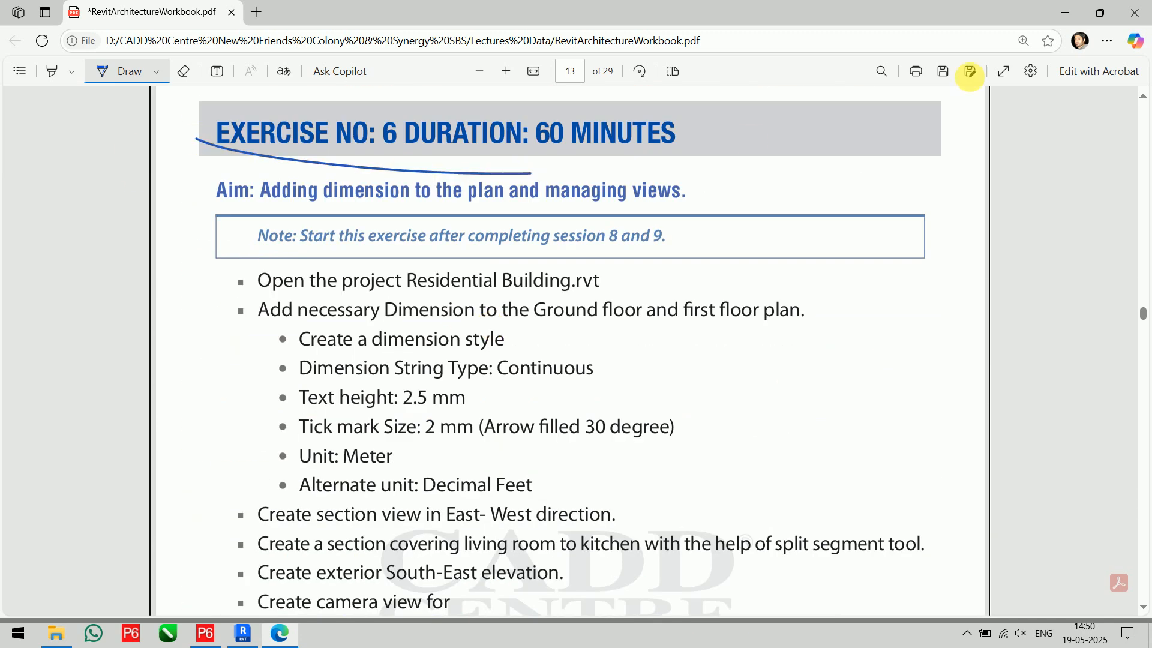
{"action": "left_click", "coordinate": [1064, 12]}
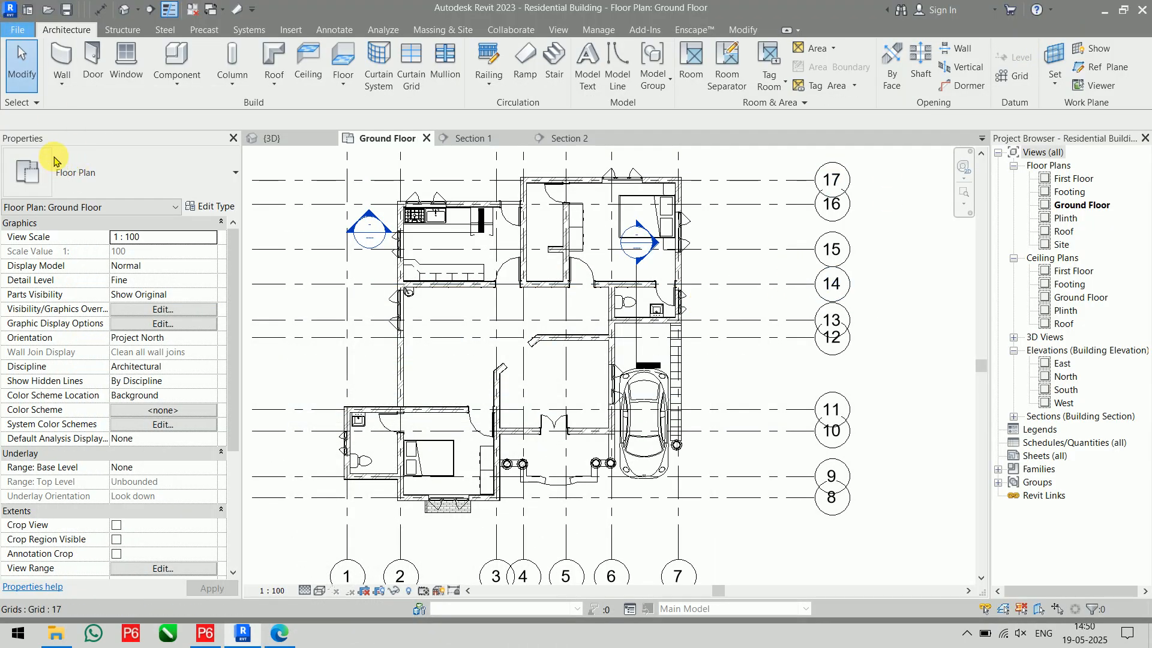
{"action": "left_click", "coordinate": [54, 188]}
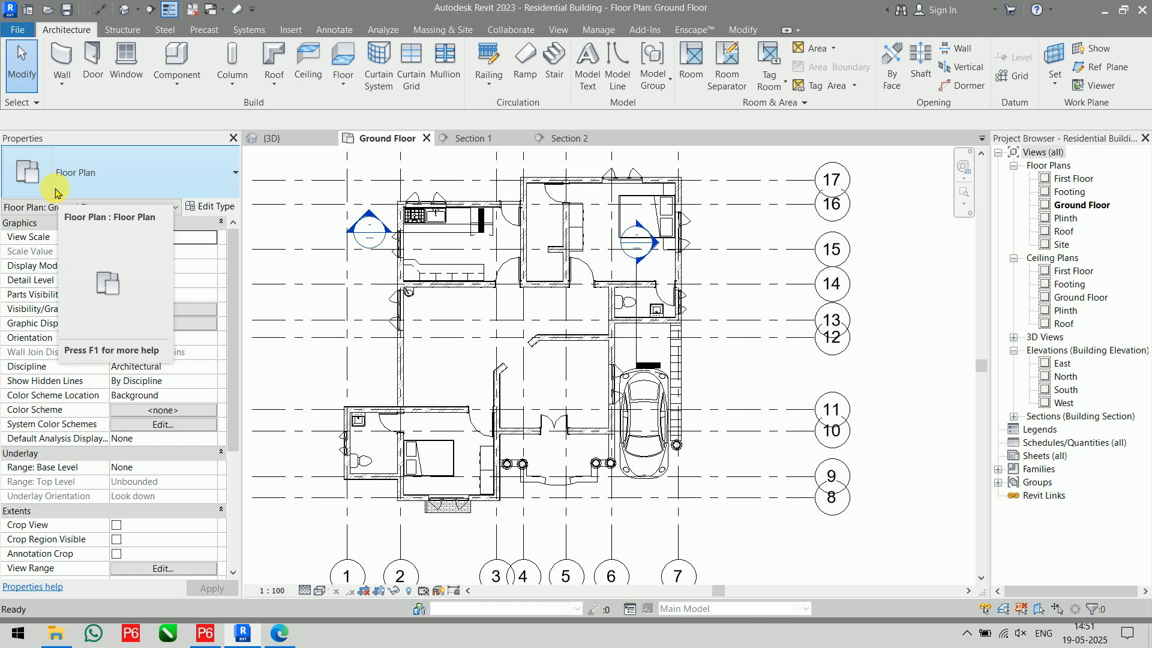
{"action": "middle_click_drag", "start_coordinate": [514, 211], "coordinate": [530, 280]}
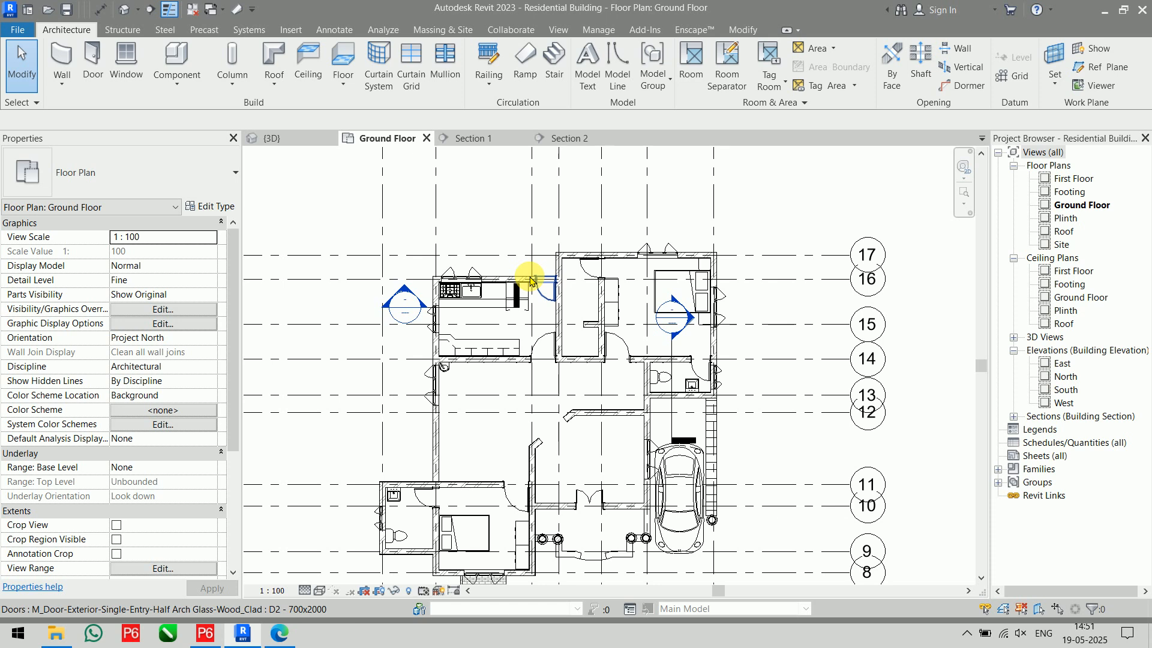
{"action": "left_click", "coordinate": [678, 423]}
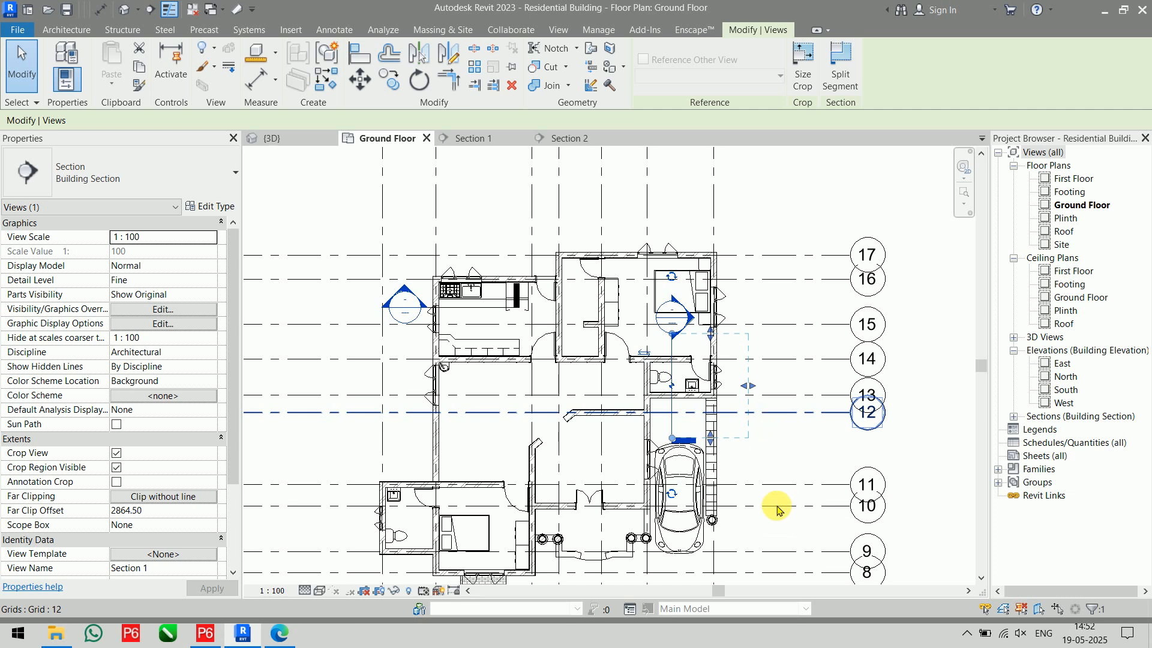
{"action": "left_click", "coordinate": [799, 463]}
{"action": "left_click", "coordinate": [7, 30]}
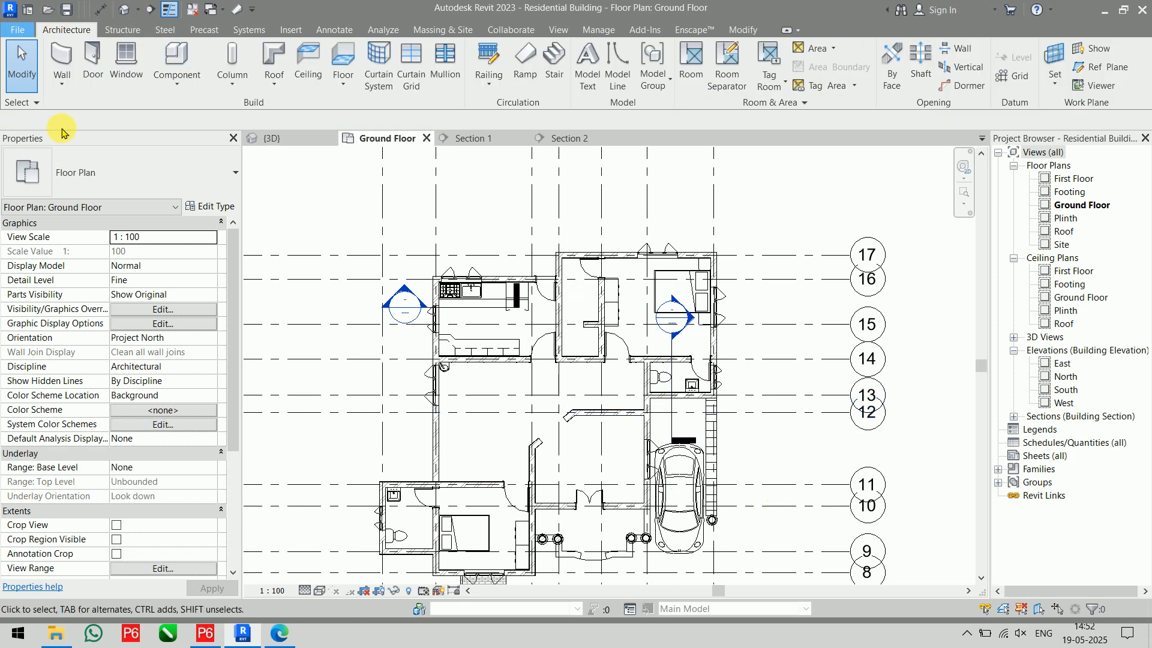
{"action": "left_click", "coordinate": [72, 180]}
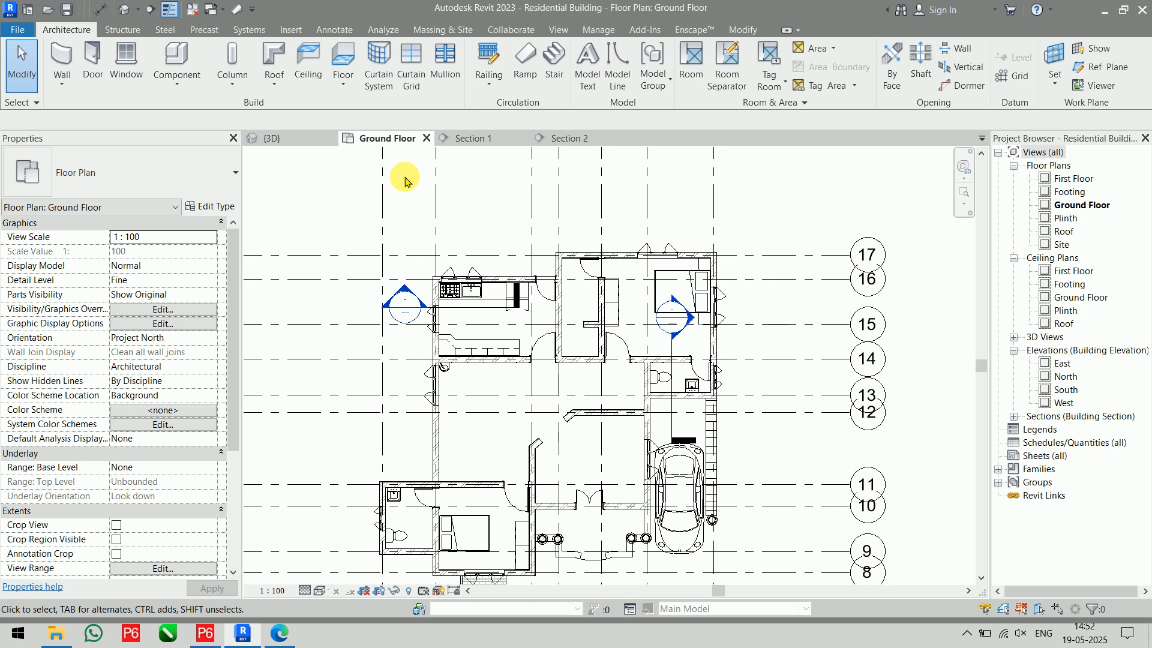
- Turn off the section box in the 3D view and bring the car in the carport into close view
{"action": "left_click", "coordinate": [267, 139]}
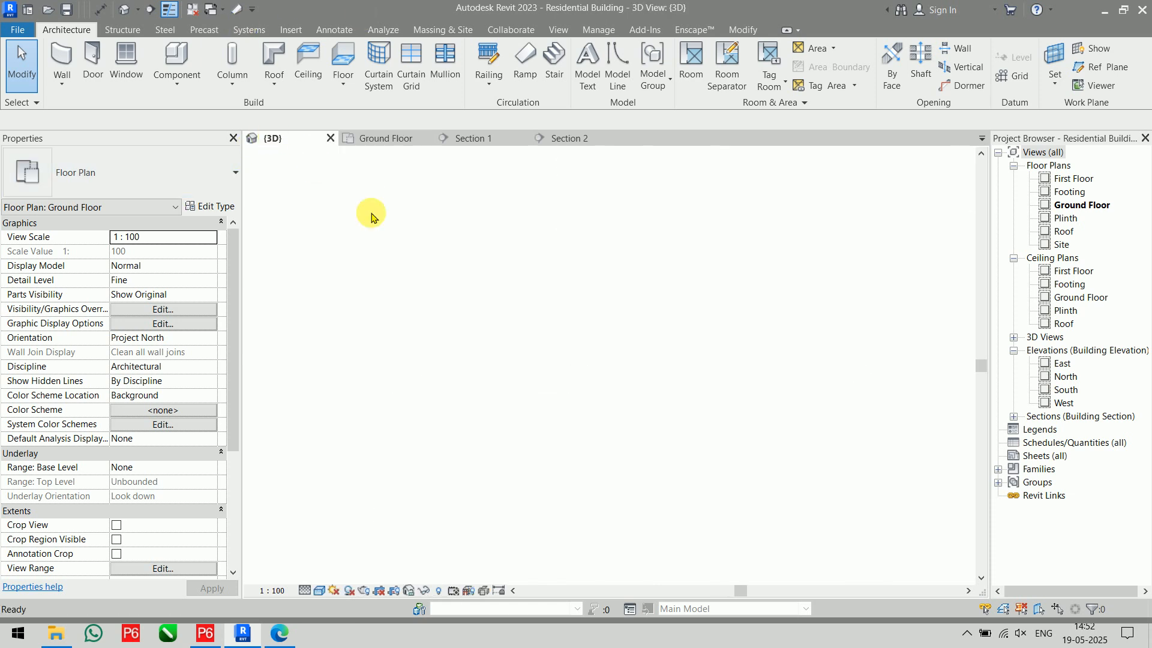
{"action": "middle_click_drag", "start_coordinate": [590, 408], "coordinate": [524, 273]}
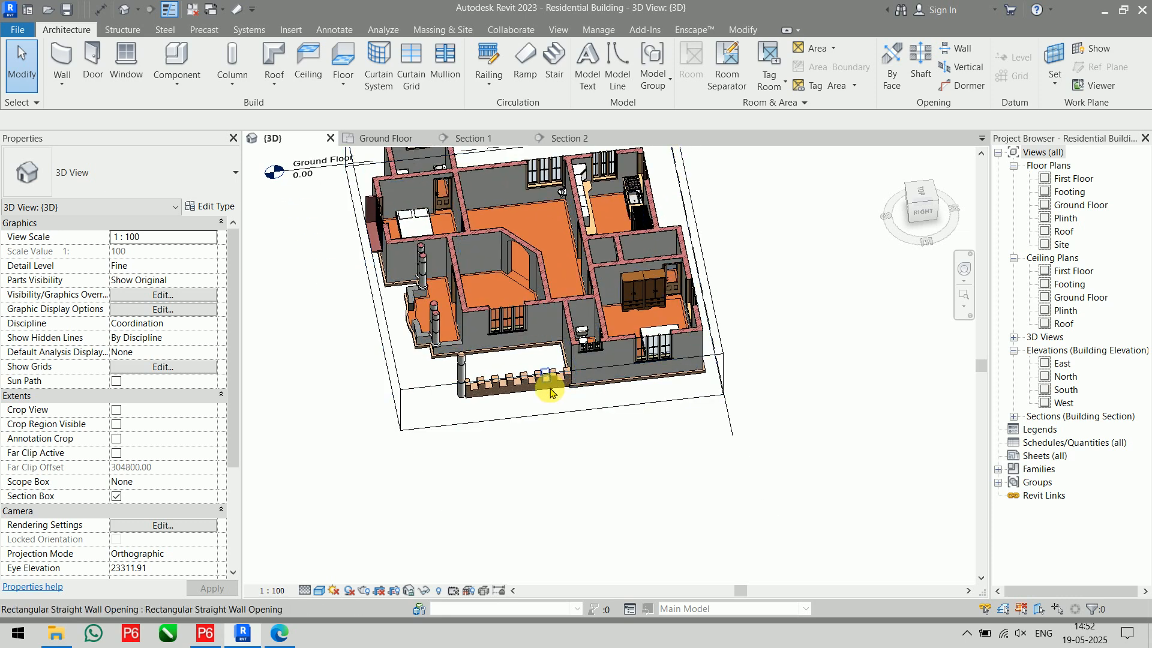
{"action": "scroll", "coordinate": [545, 440], "scroll_direction": "down", "scroll_amount": 1}
{"action": "scroll", "coordinate": [544, 438], "scroll_direction": "down", "scroll_amount": 3}
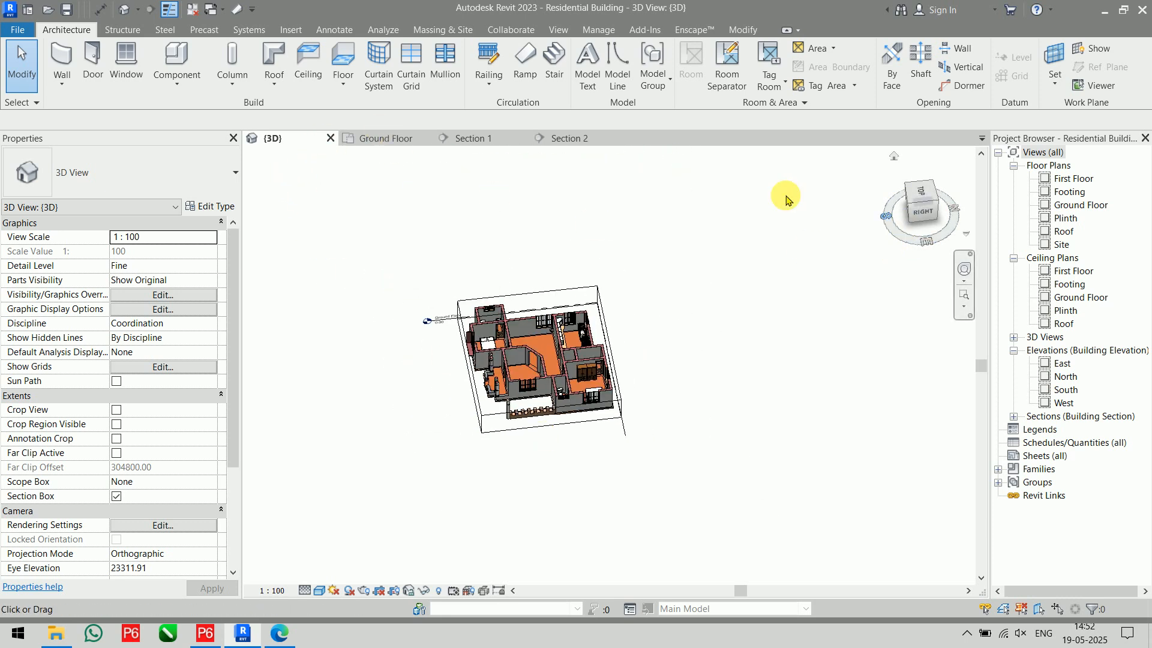
{"action": "left_click", "coordinate": [116, 496]}
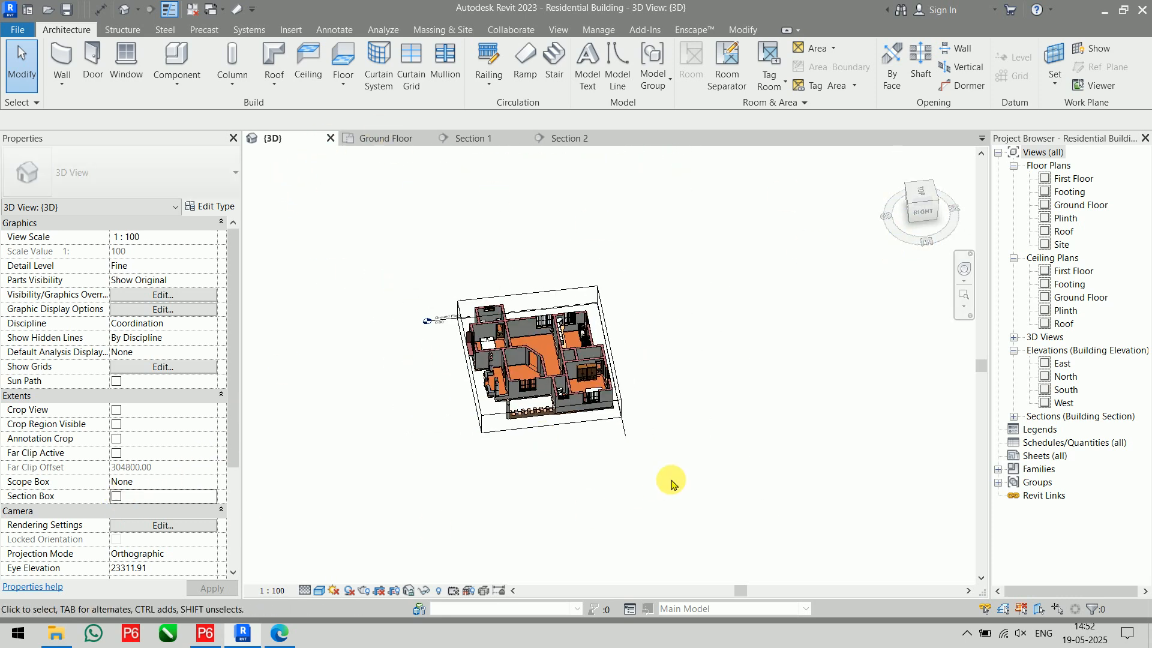
{"action": "middle_click_drag", "start_coordinate": [553, 424], "coordinate": [528, 351], "text": "shift"}
{"action": "scroll", "coordinate": [620, 397], "scroll_direction": "up", "scroll_amount": 3}
{"action": "scroll", "coordinate": [620, 397], "scroll_direction": "up", "scroll_amount": 5}
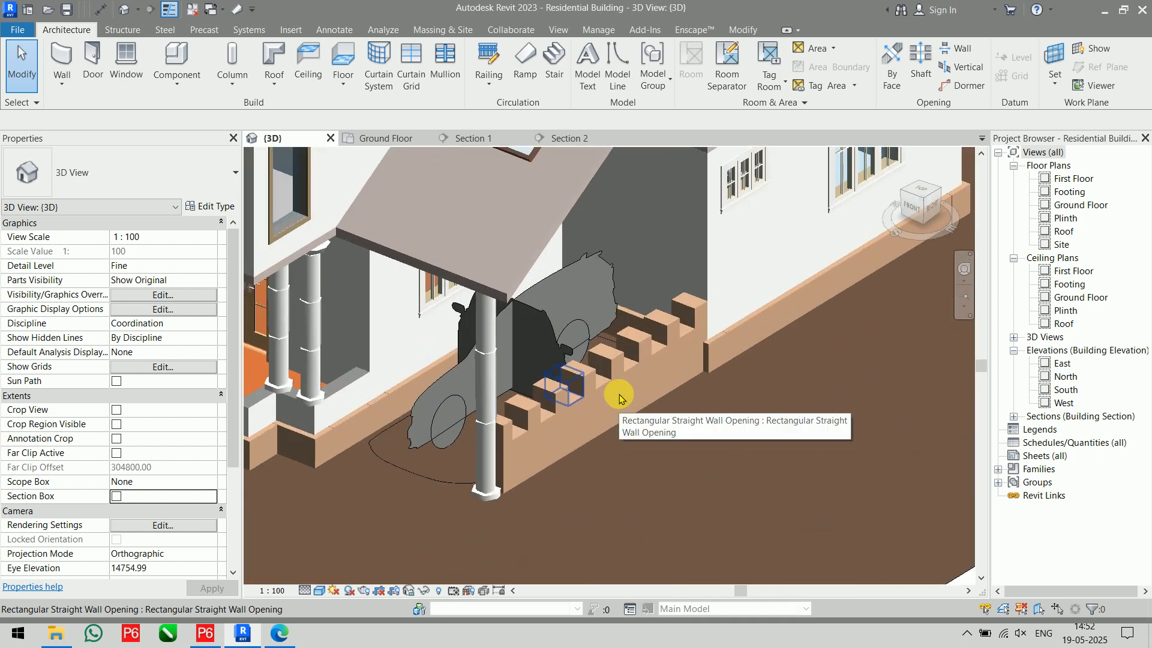
- Set the 3D view's visual style to Realistic
{"action": "left_click", "coordinate": [317, 592]}
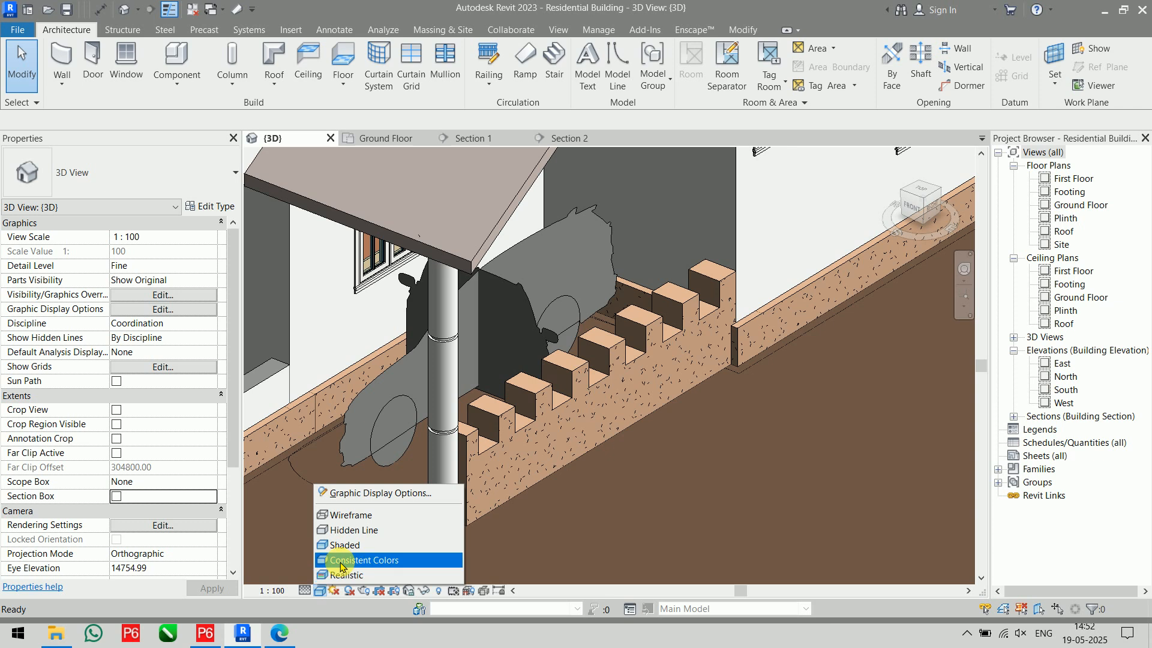
{"action": "left_click", "coordinate": [348, 546]}
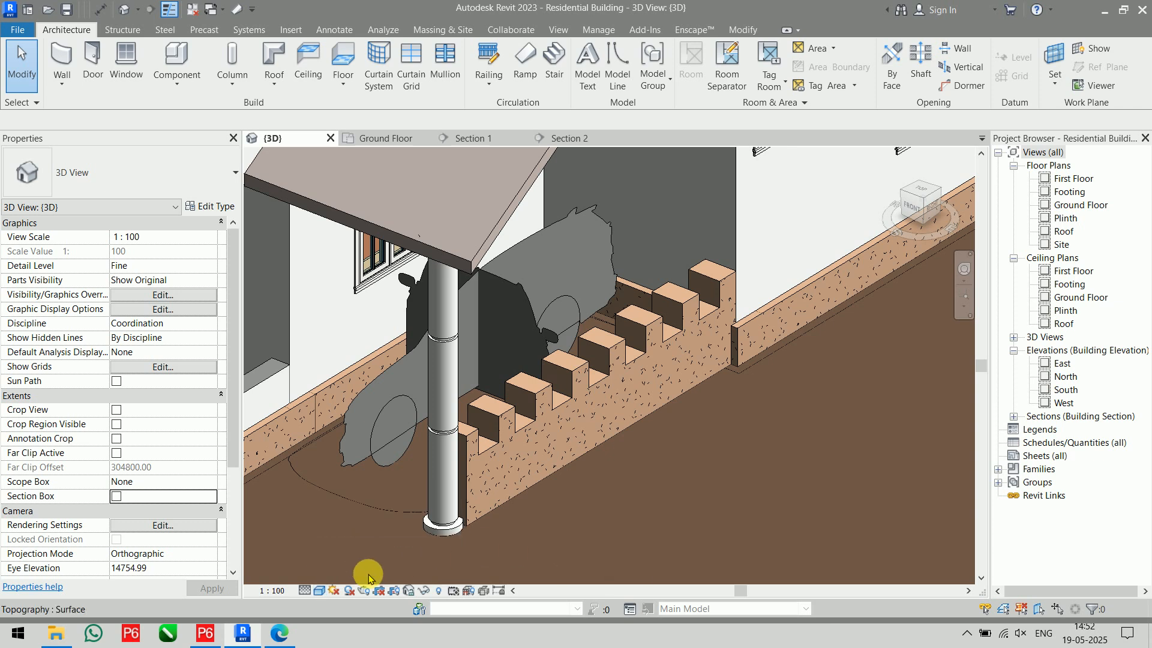
{"action": "left_click", "coordinate": [319, 591]}
{"action": "left_click", "coordinate": [346, 576]}
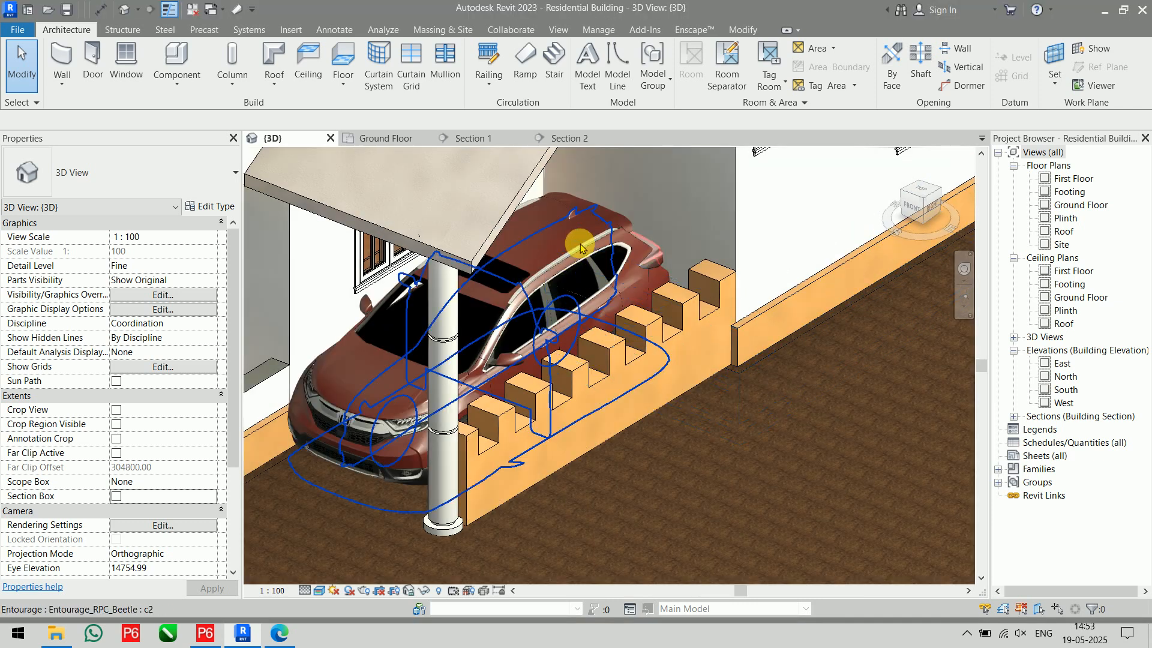
- Examine the Automobiles class in the render appearance library for the carport's car, and leave its type properties unchanged
{"action": "left_click", "coordinate": [568, 244]}
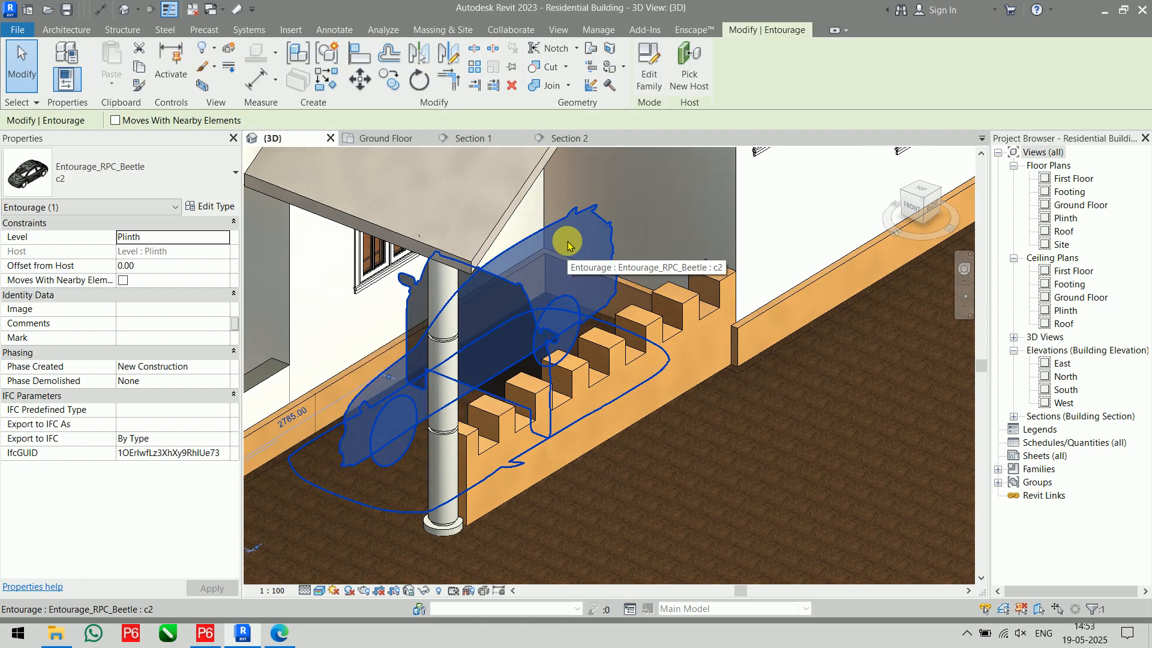
{"action": "left_click", "coordinate": [207, 206]}
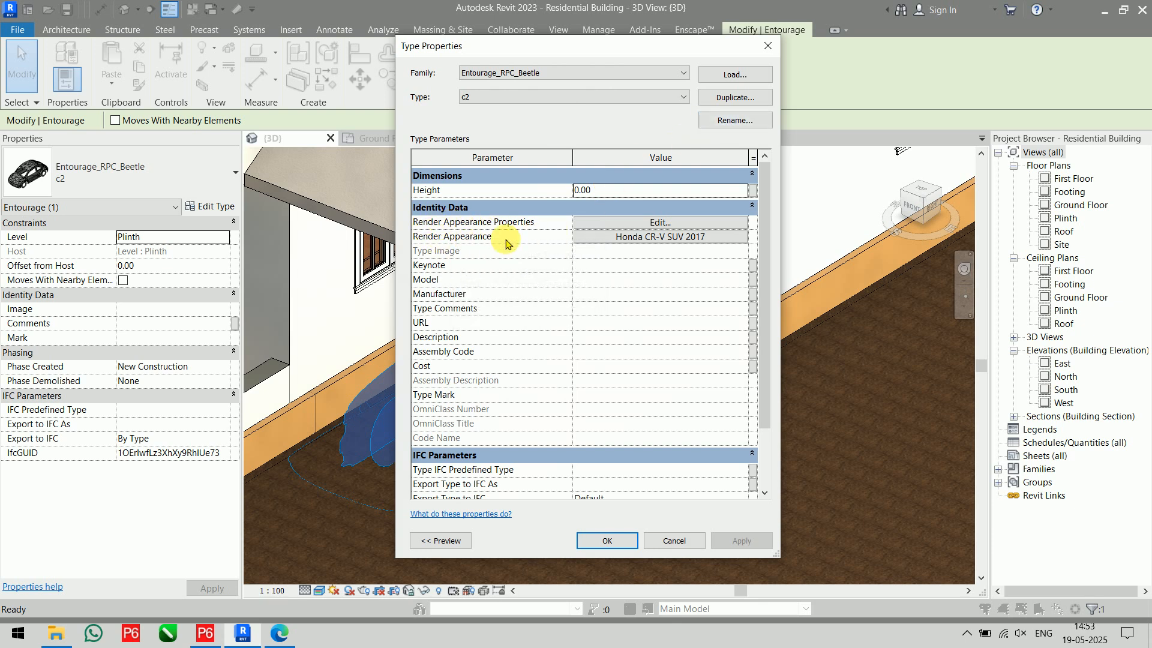
{"action": "left_click", "coordinate": [650, 236]}
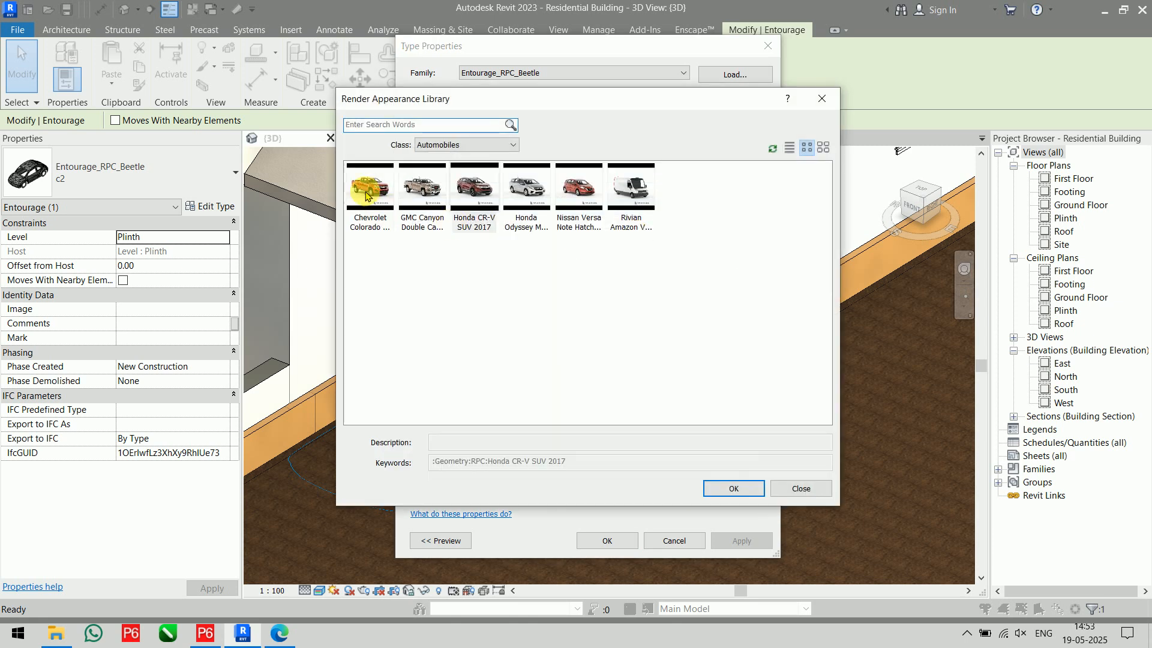
{"action": "left_click", "coordinate": [478, 146]}
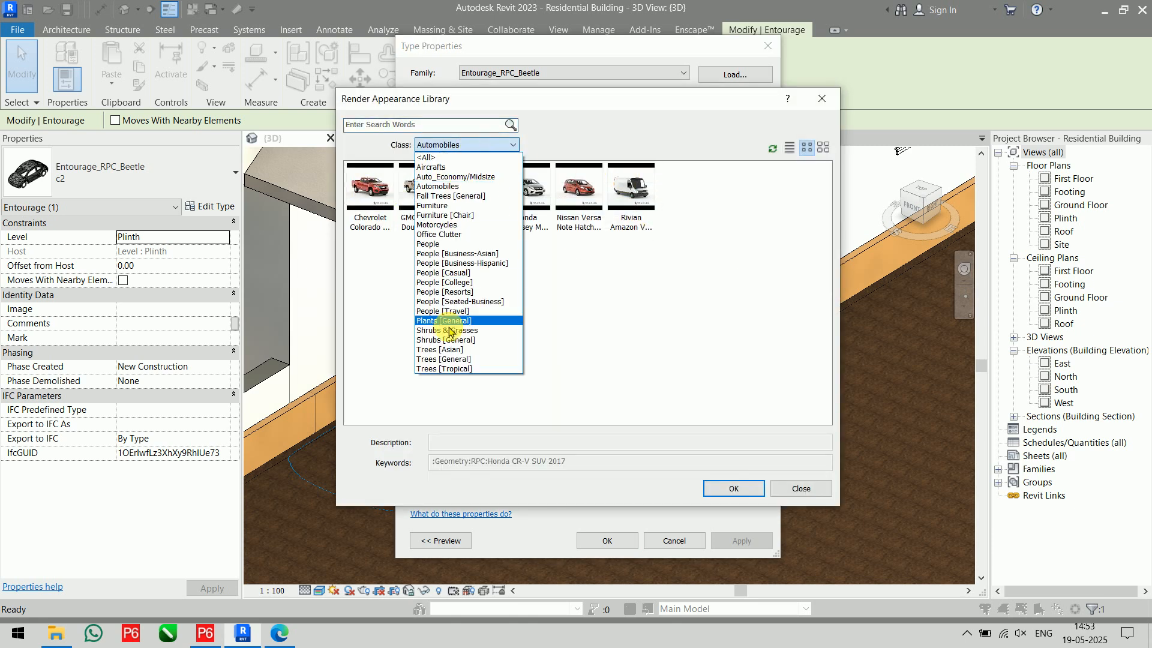
{"action": "left_click", "coordinate": [473, 188]}
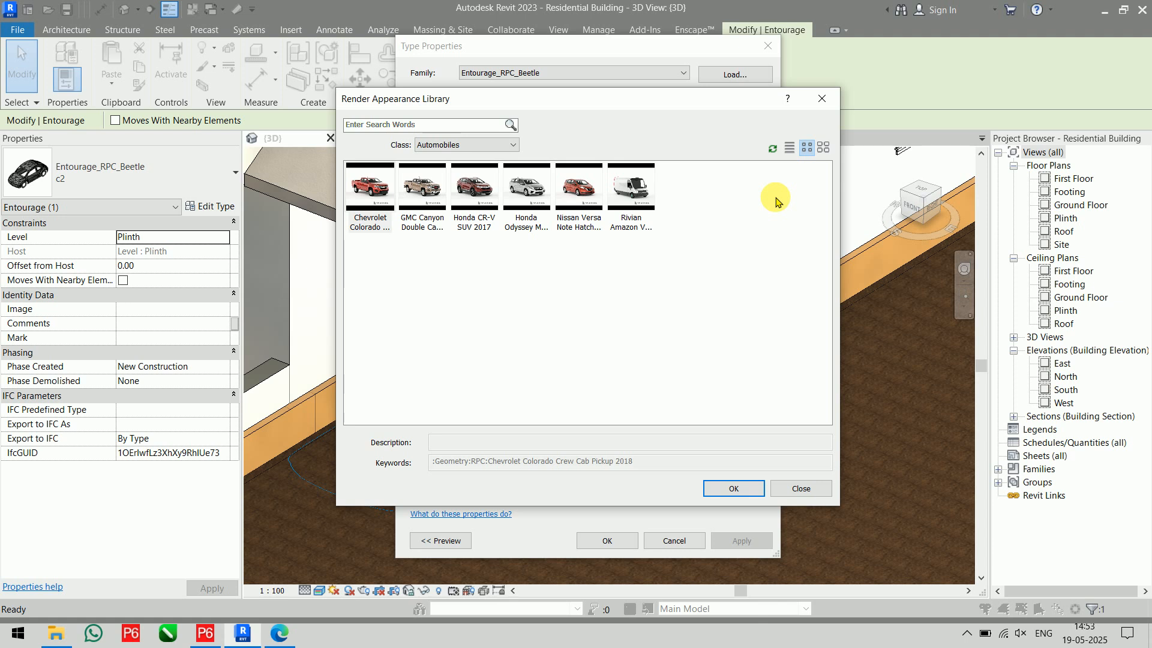
{"action": "left_click", "coordinate": [802, 488]}
{"action": "left_click", "coordinate": [676, 542]}
{"action": "key", "text": "Escape"}
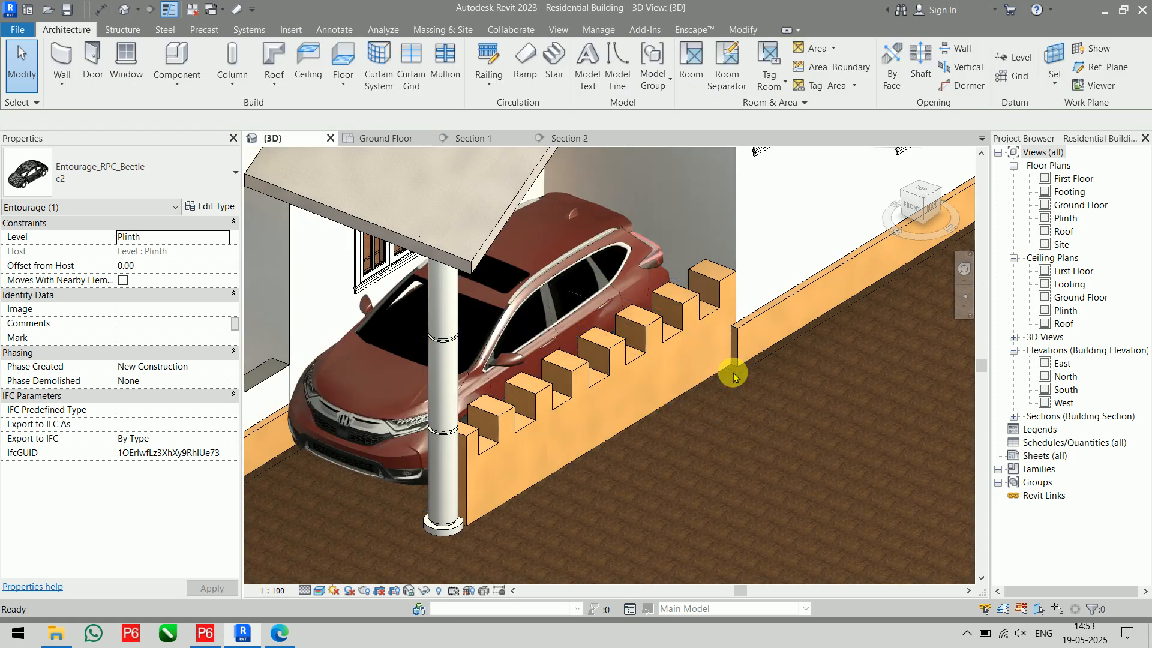
- Switch to Edge and search Google for "car .rfa" in a new tab
{"action": "left_click", "coordinate": [1103, 12]}
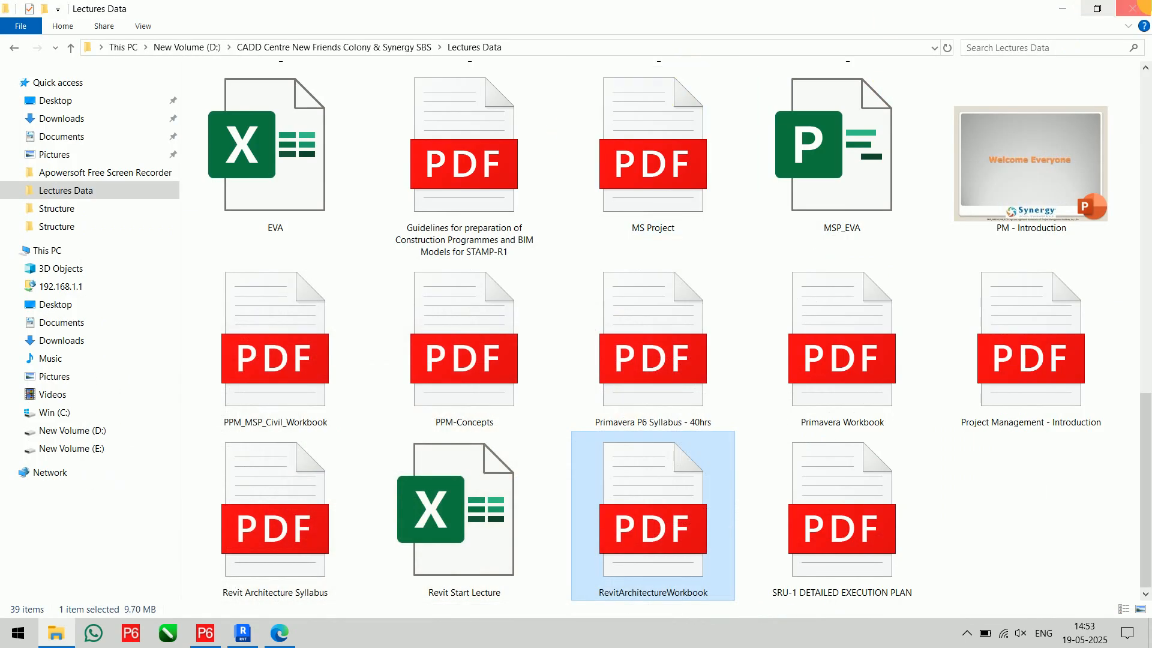
{"action": "left_click", "coordinate": [1101, 7]}
{"action": "left_click", "coordinate": [279, 640]}
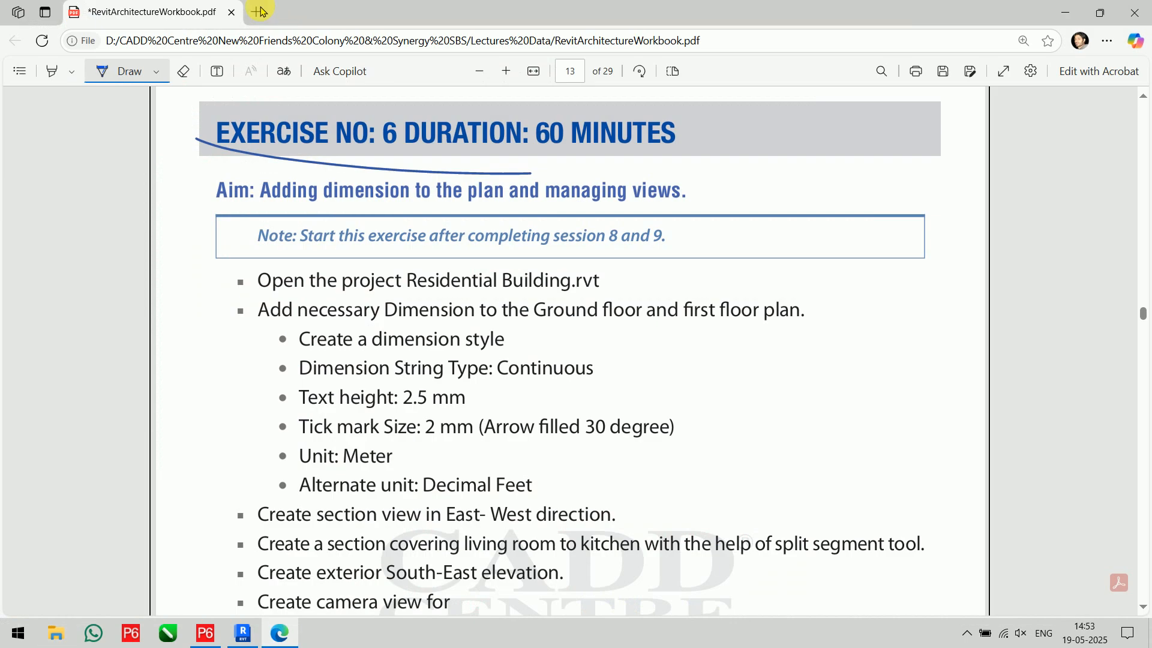
{"action": "left_click", "coordinate": [260, 12]}
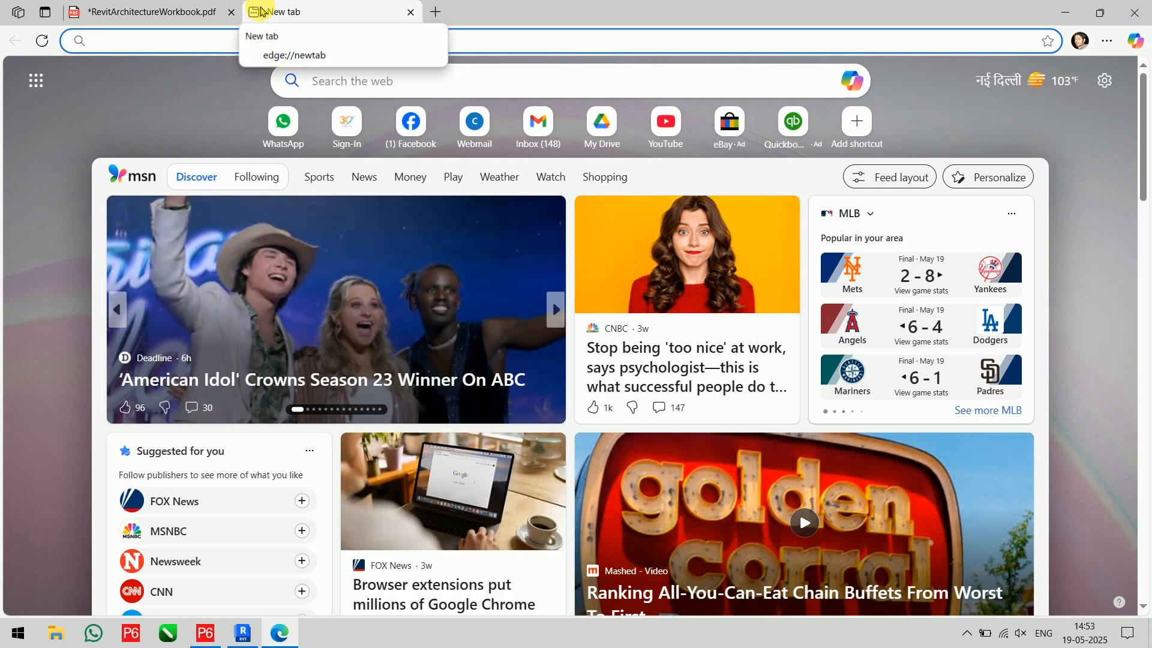
{"action": "type", "text": "google.com"}
{"action": "key", "text": "Return"}
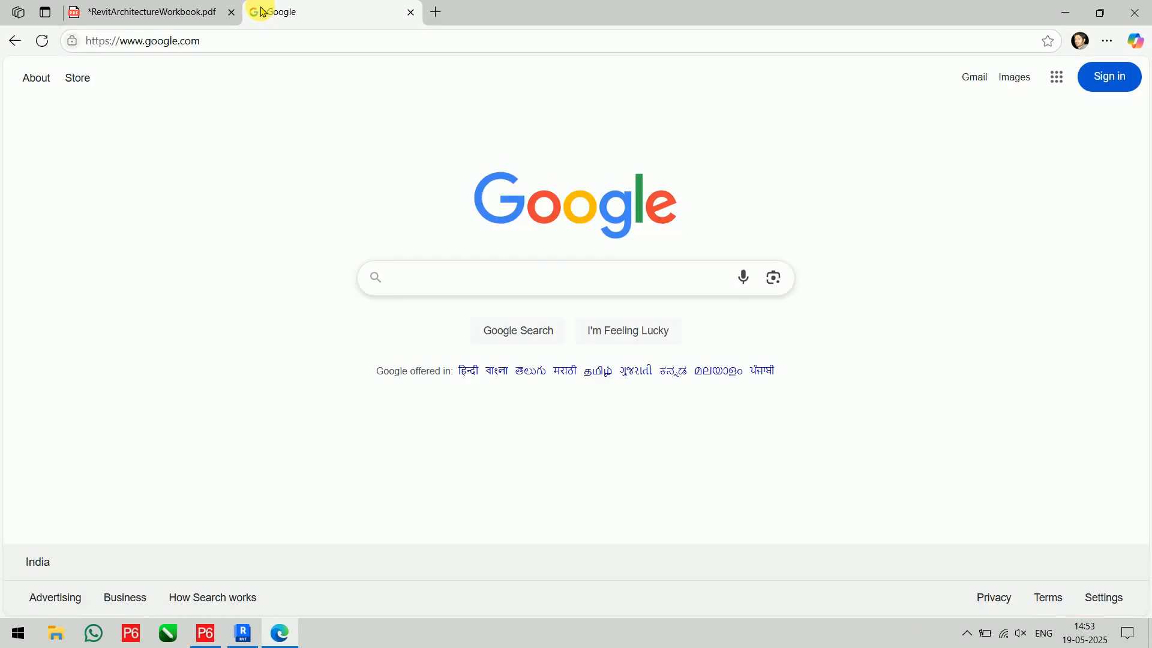
{"action": "type", "text": "car"}
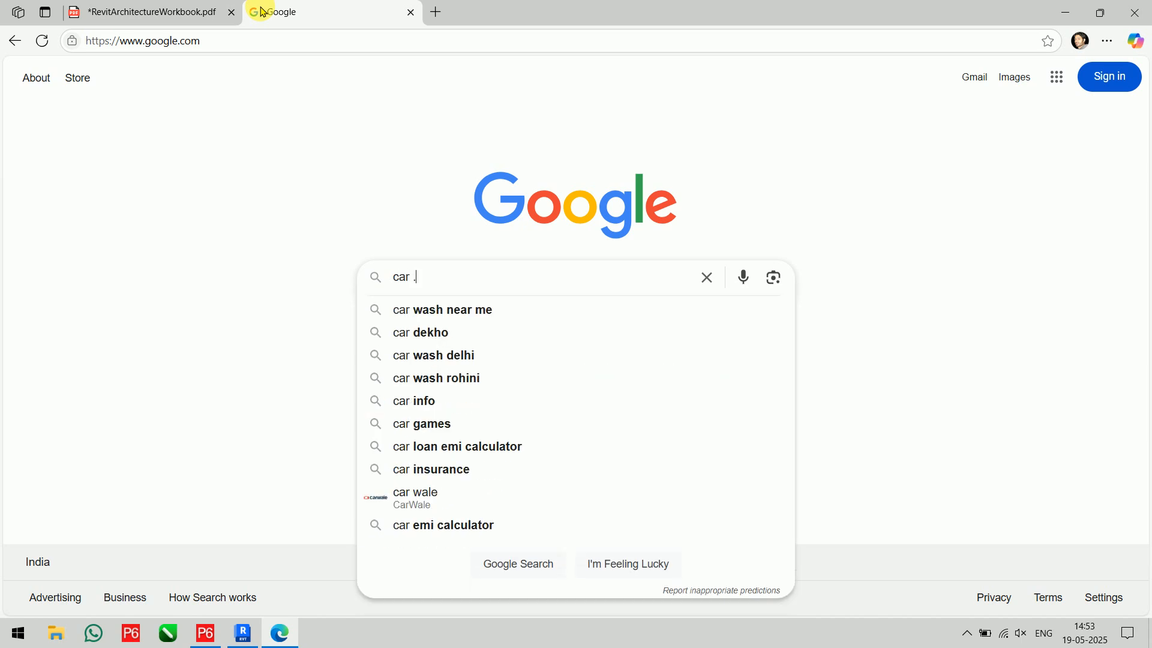
{"action": "type", "text": " .rfa"}
{"action": "key", "text": "Return"}
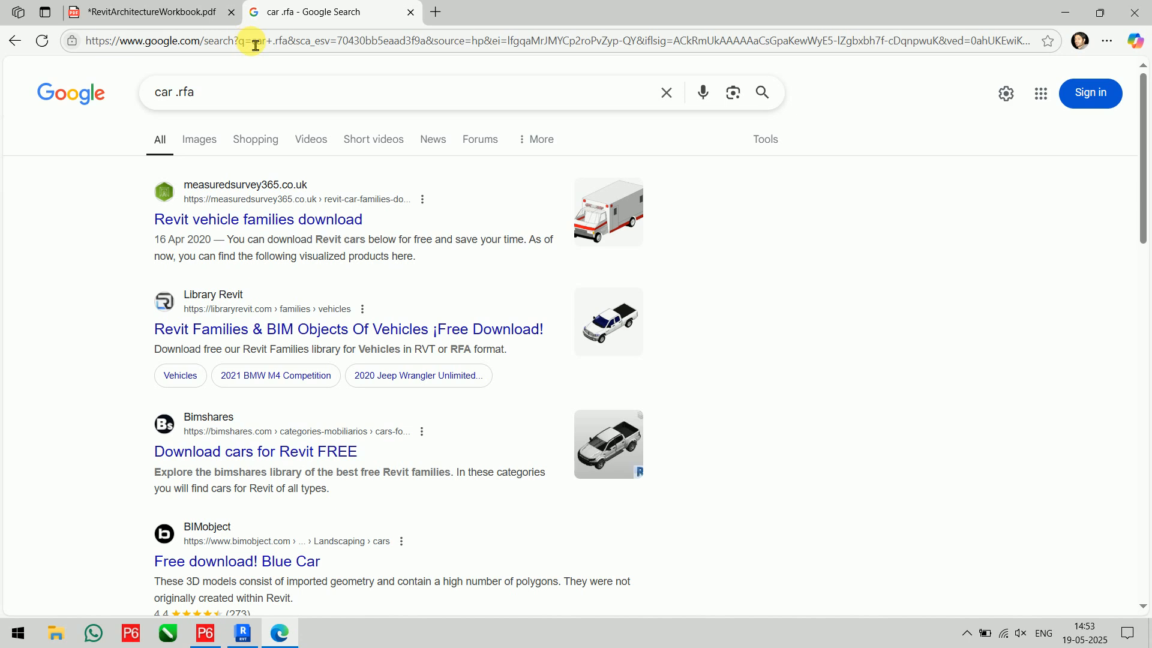
- Open the Library Revit vehicles result and the BIMobject Blue Car result in separate new tabs
{"action": "right_click", "coordinate": [295, 330]}
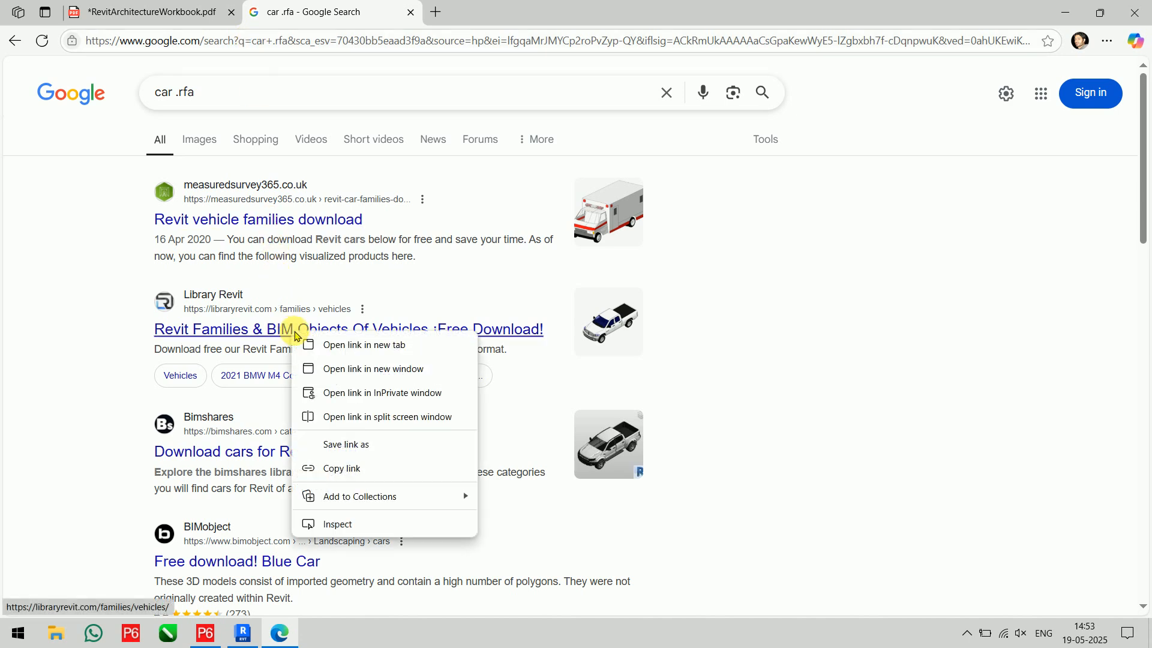
{"action": "left_click", "coordinate": [318, 345]}
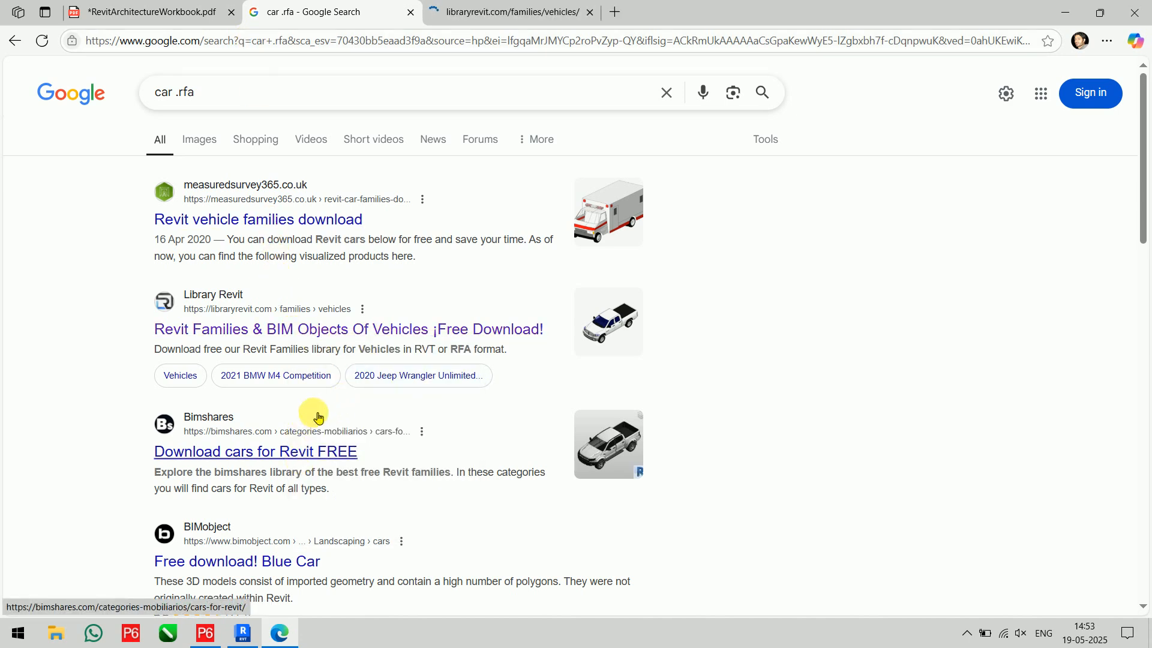
{"action": "scroll", "coordinate": [264, 379], "scroll_direction": "down", "scroll_amount": 5}
{"action": "right_click", "coordinate": [235, 262]}
{"action": "left_click", "coordinate": [252, 268]}
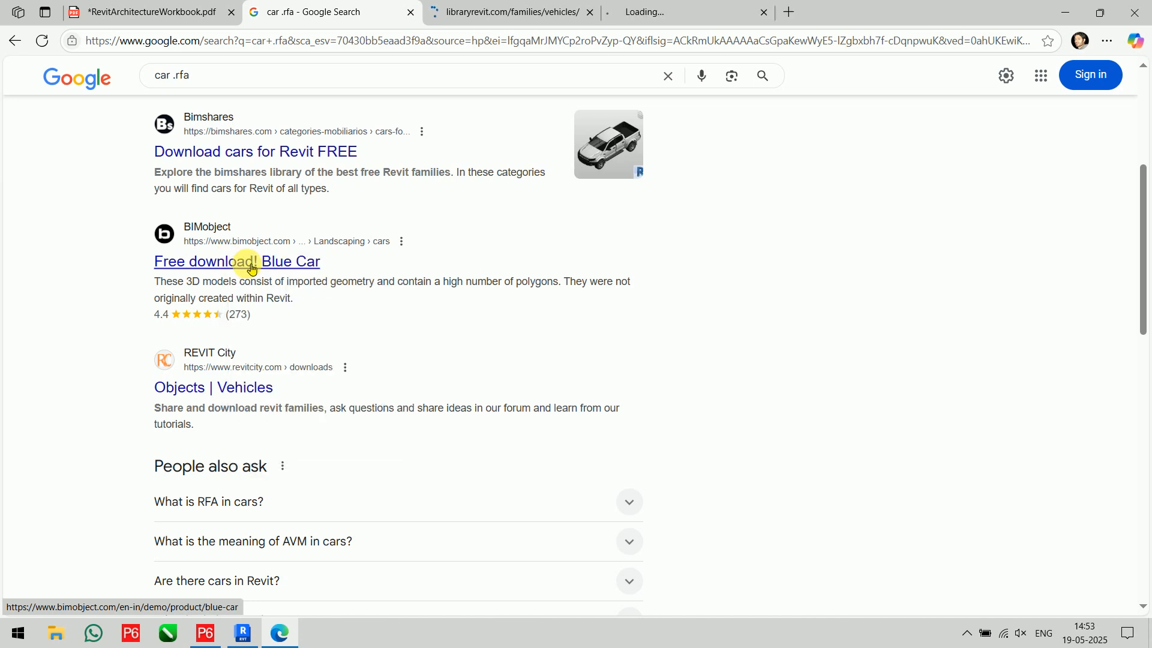
- Look through the BIMobject Blue Car page and its similar products, accepting all cookies
{"action": "left_click", "coordinate": [680, 7]}
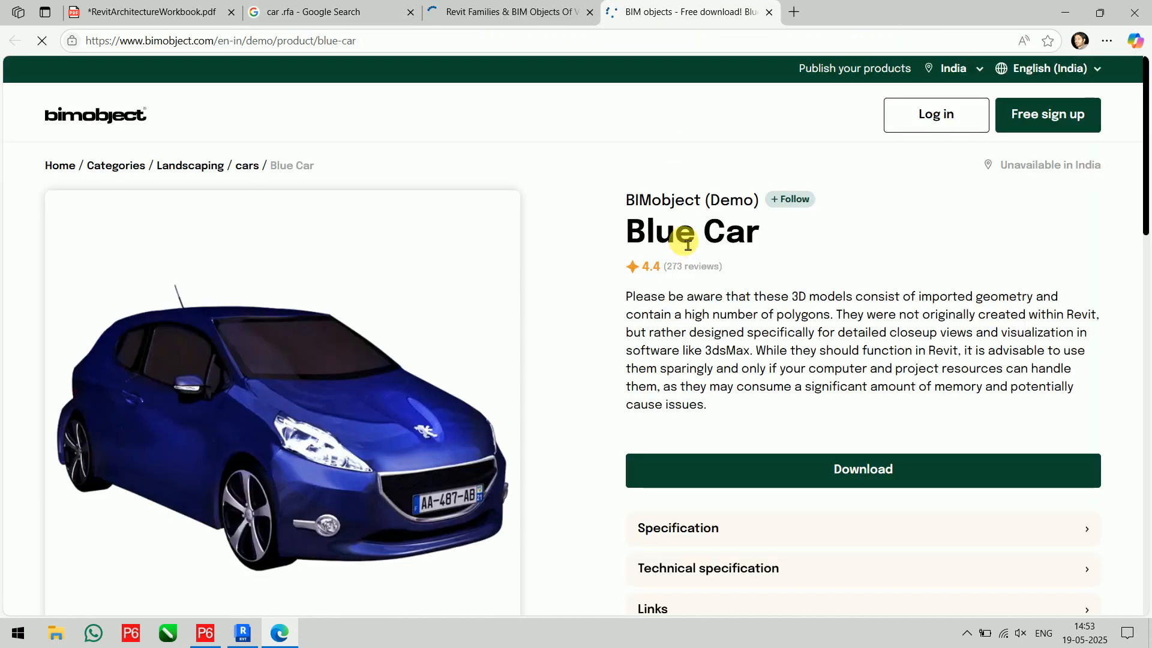
{"action": "scroll", "coordinate": [677, 237], "scroll_direction": "down", "scroll_amount": 8}
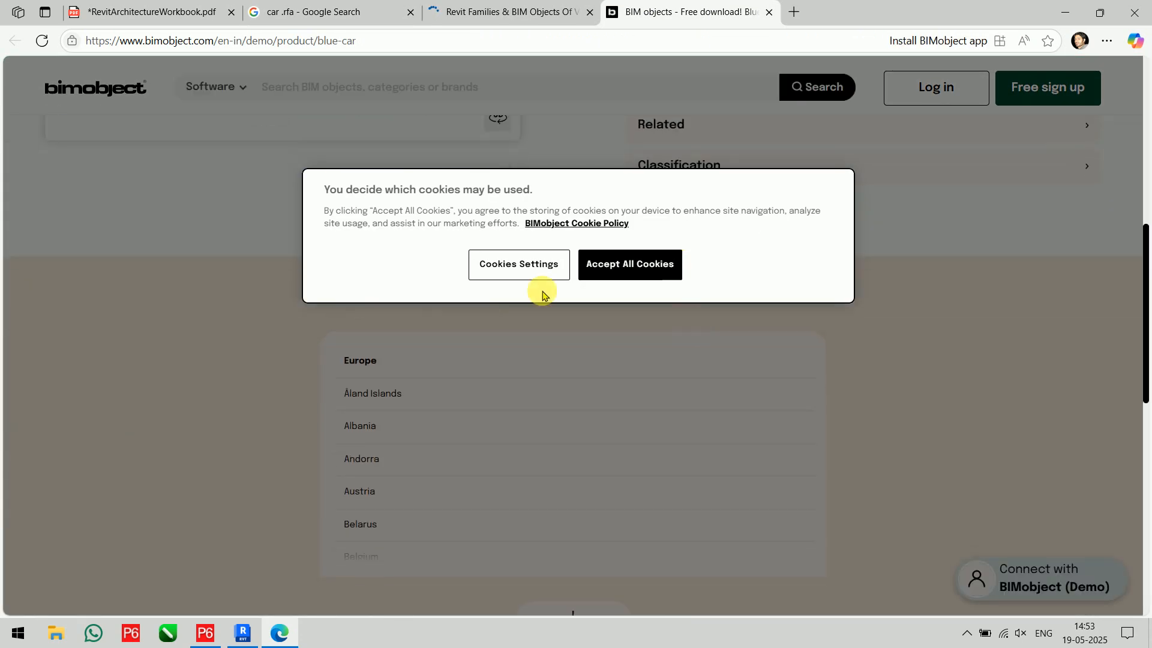
{"action": "left_click", "coordinate": [612, 273]}
{"action": "scroll", "coordinate": [661, 243], "scroll_direction": "down", "scroll_amount": 8}
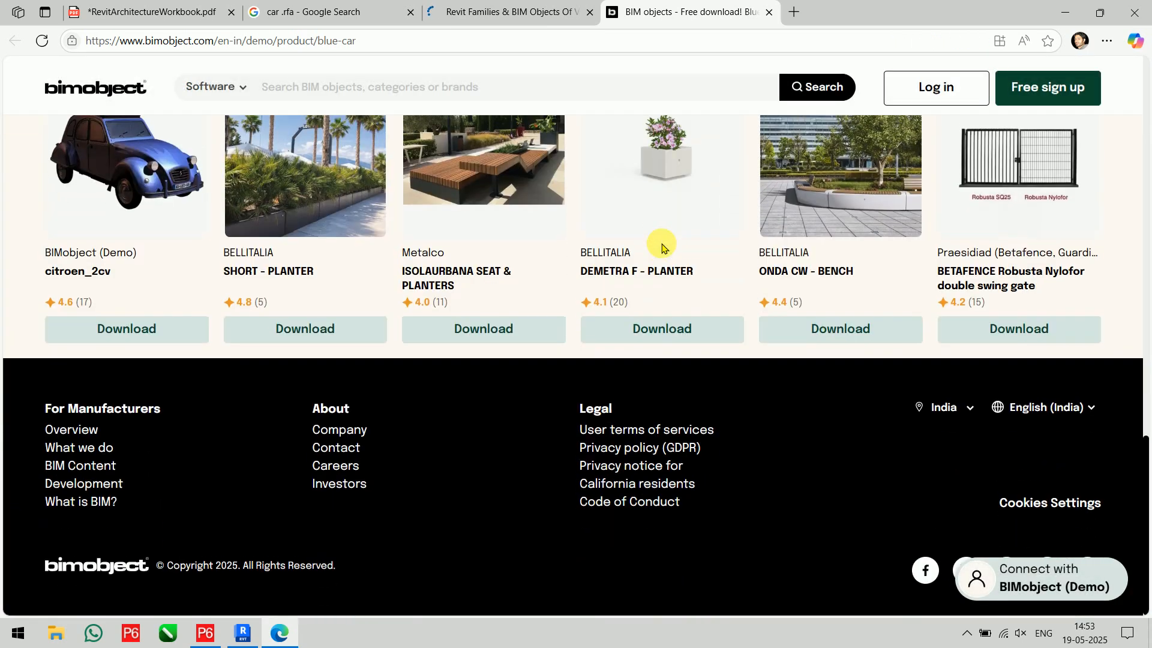
{"action": "scroll", "coordinate": [661, 243], "scroll_direction": "up", "scroll_amount": 3}
- Browse the car models on the Library Revit vehicles page, and close both the Library Revit and BIMobject tabs
{"action": "left_click", "coordinate": [561, 5]}
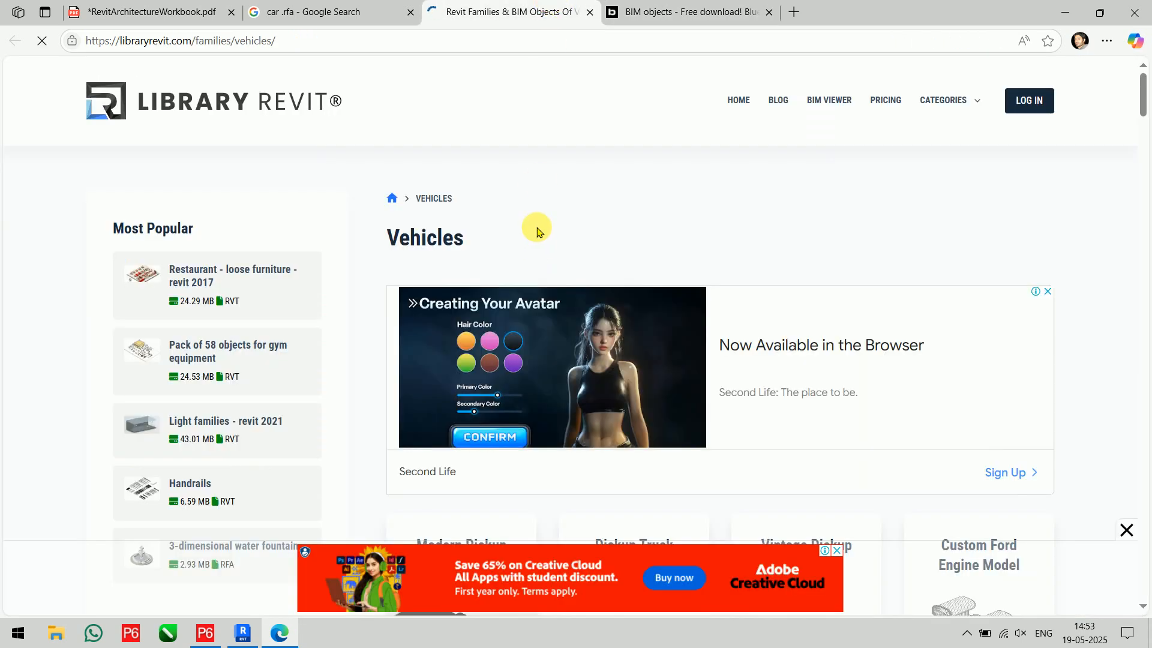
{"action": "scroll", "coordinate": [537, 231], "scroll_direction": "down", "scroll_amount": 5}
{"action": "scroll", "coordinate": [537, 231], "scroll_direction": "down", "scroll_amount": 8}
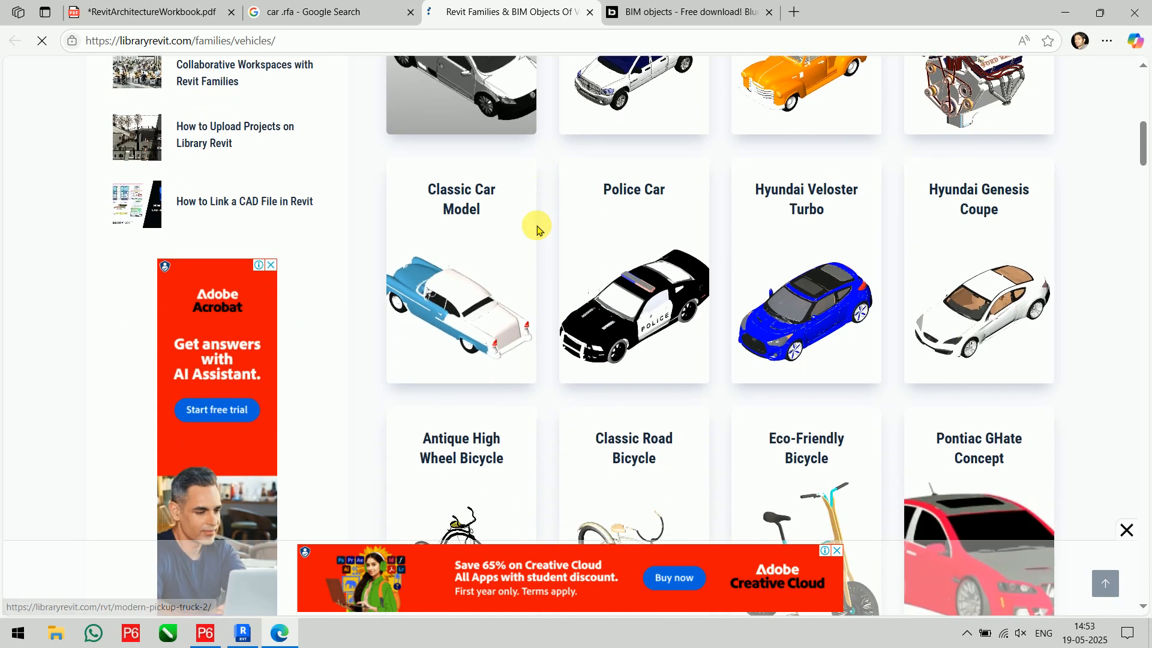
{"action": "scroll", "coordinate": [537, 231], "scroll_direction": "down", "scroll_amount": 6}
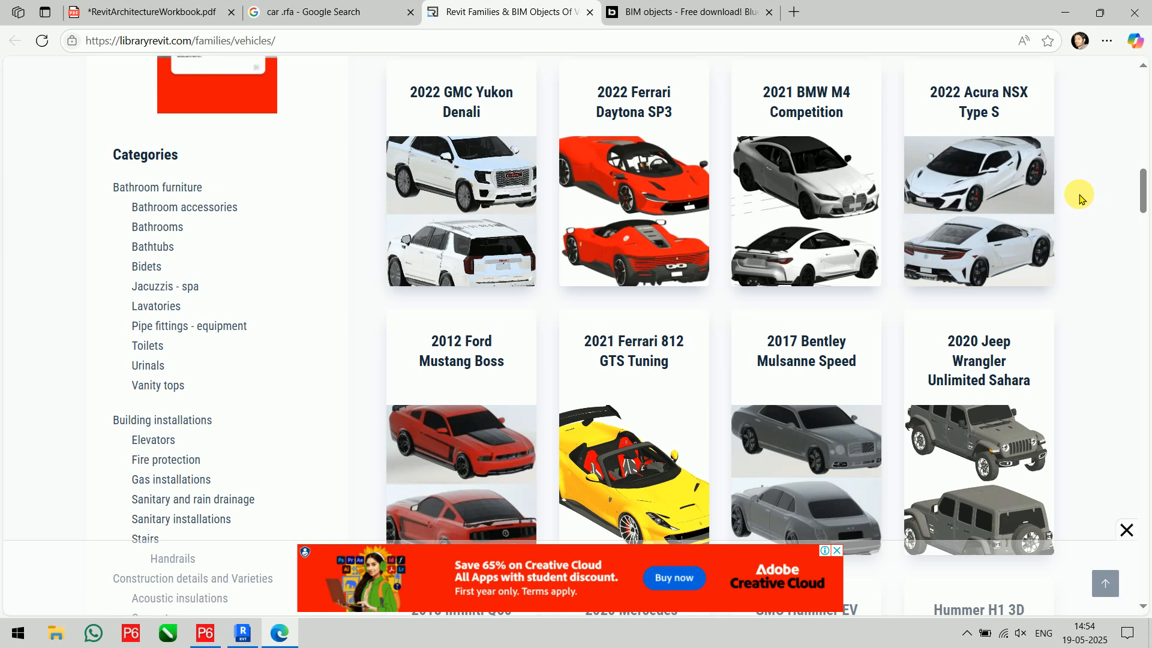
{"action": "scroll", "coordinate": [1073, 196], "scroll_direction": "down", "scroll_amount": 5}
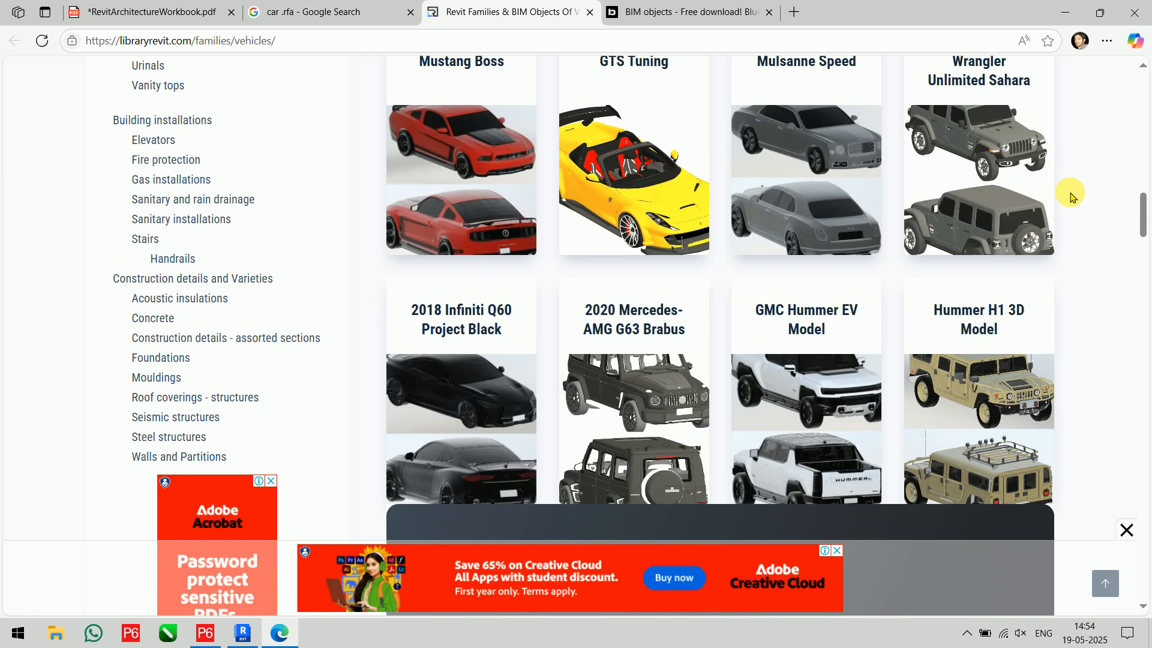
{"action": "scroll", "coordinate": [1072, 196], "scroll_direction": "up", "scroll_amount": 3}
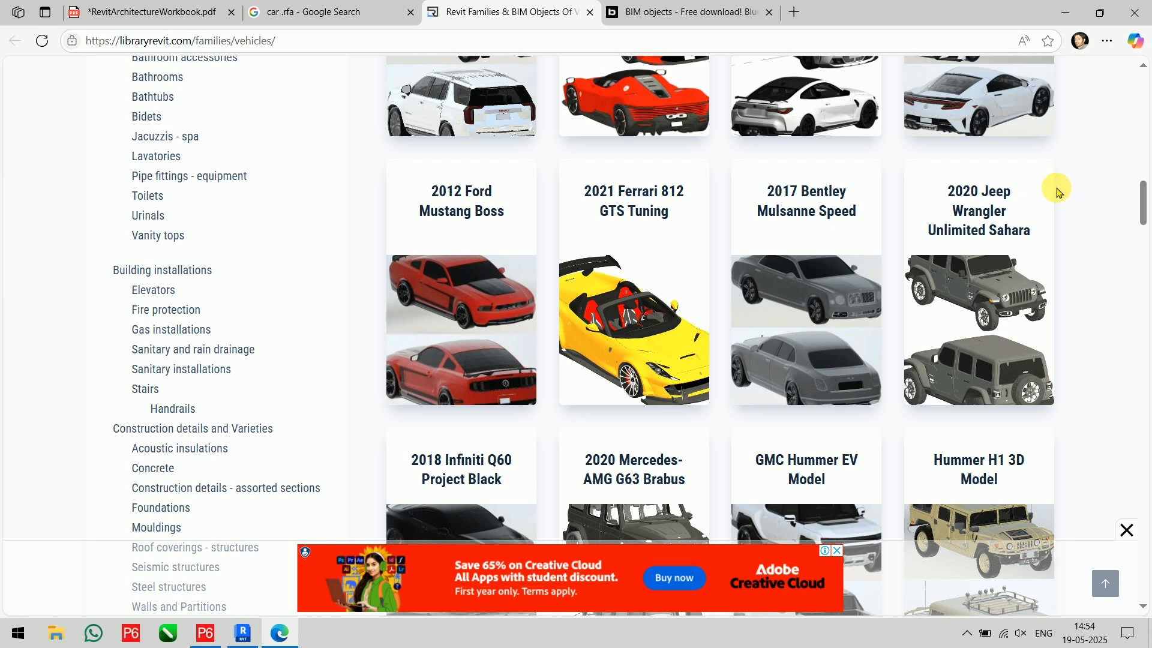
{"action": "scroll", "coordinate": [1061, 194], "scroll_direction": "up", "scroll_amount": 15}
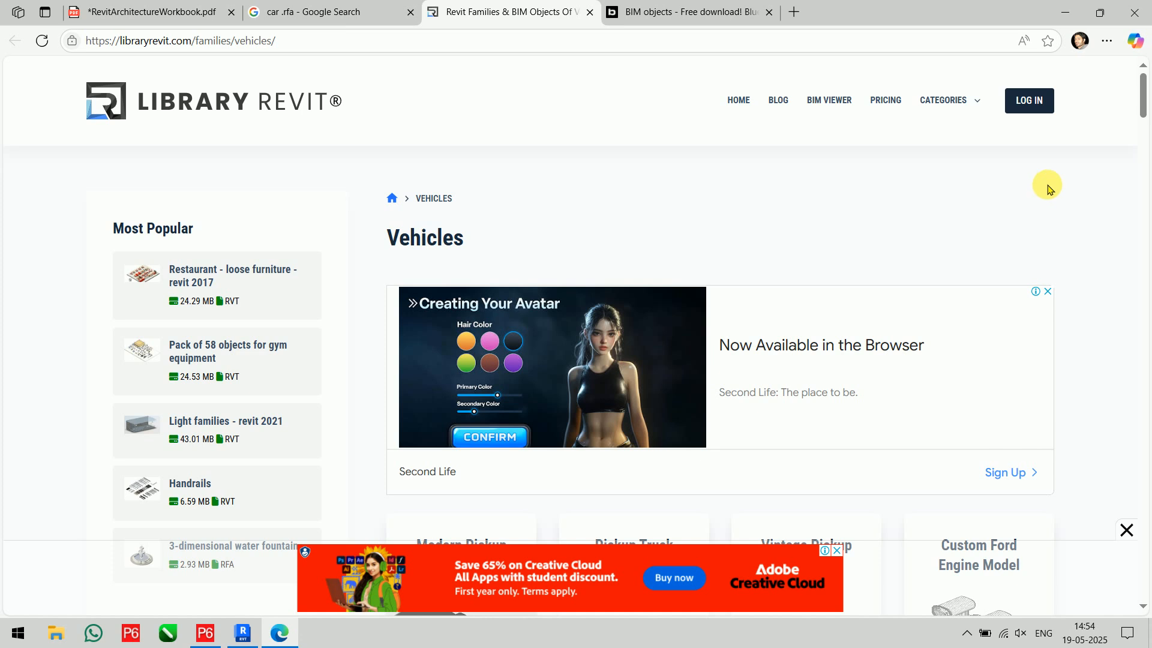
{"action": "left_click", "coordinate": [593, 12]}
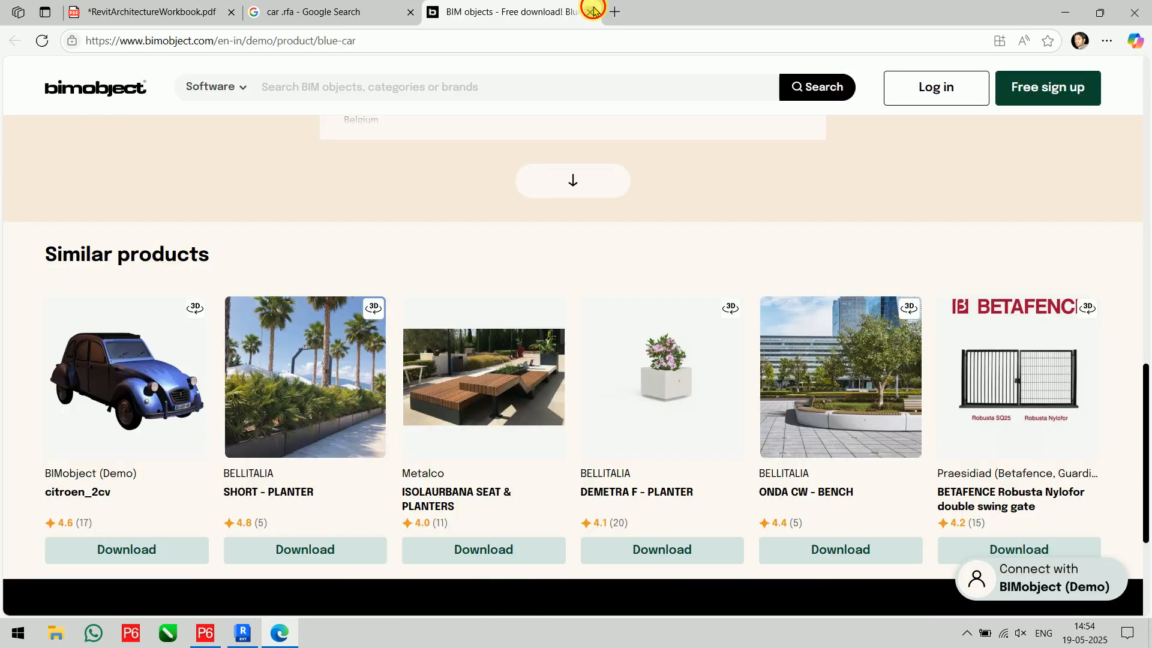
{"action": "left_click", "coordinate": [592, 11]}
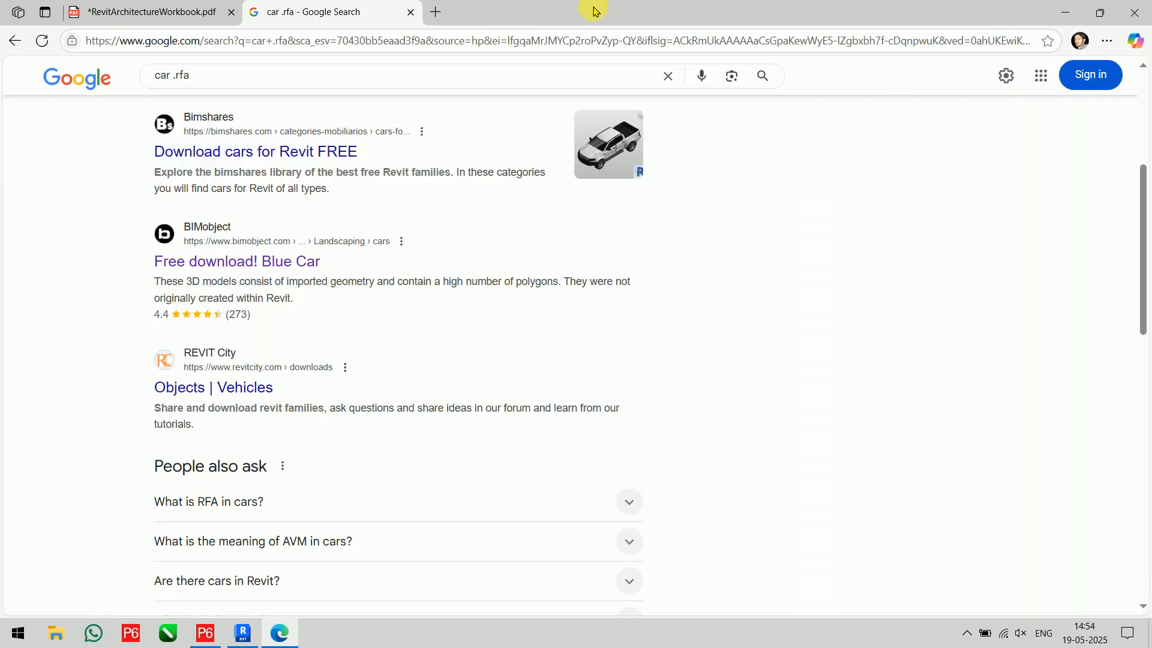